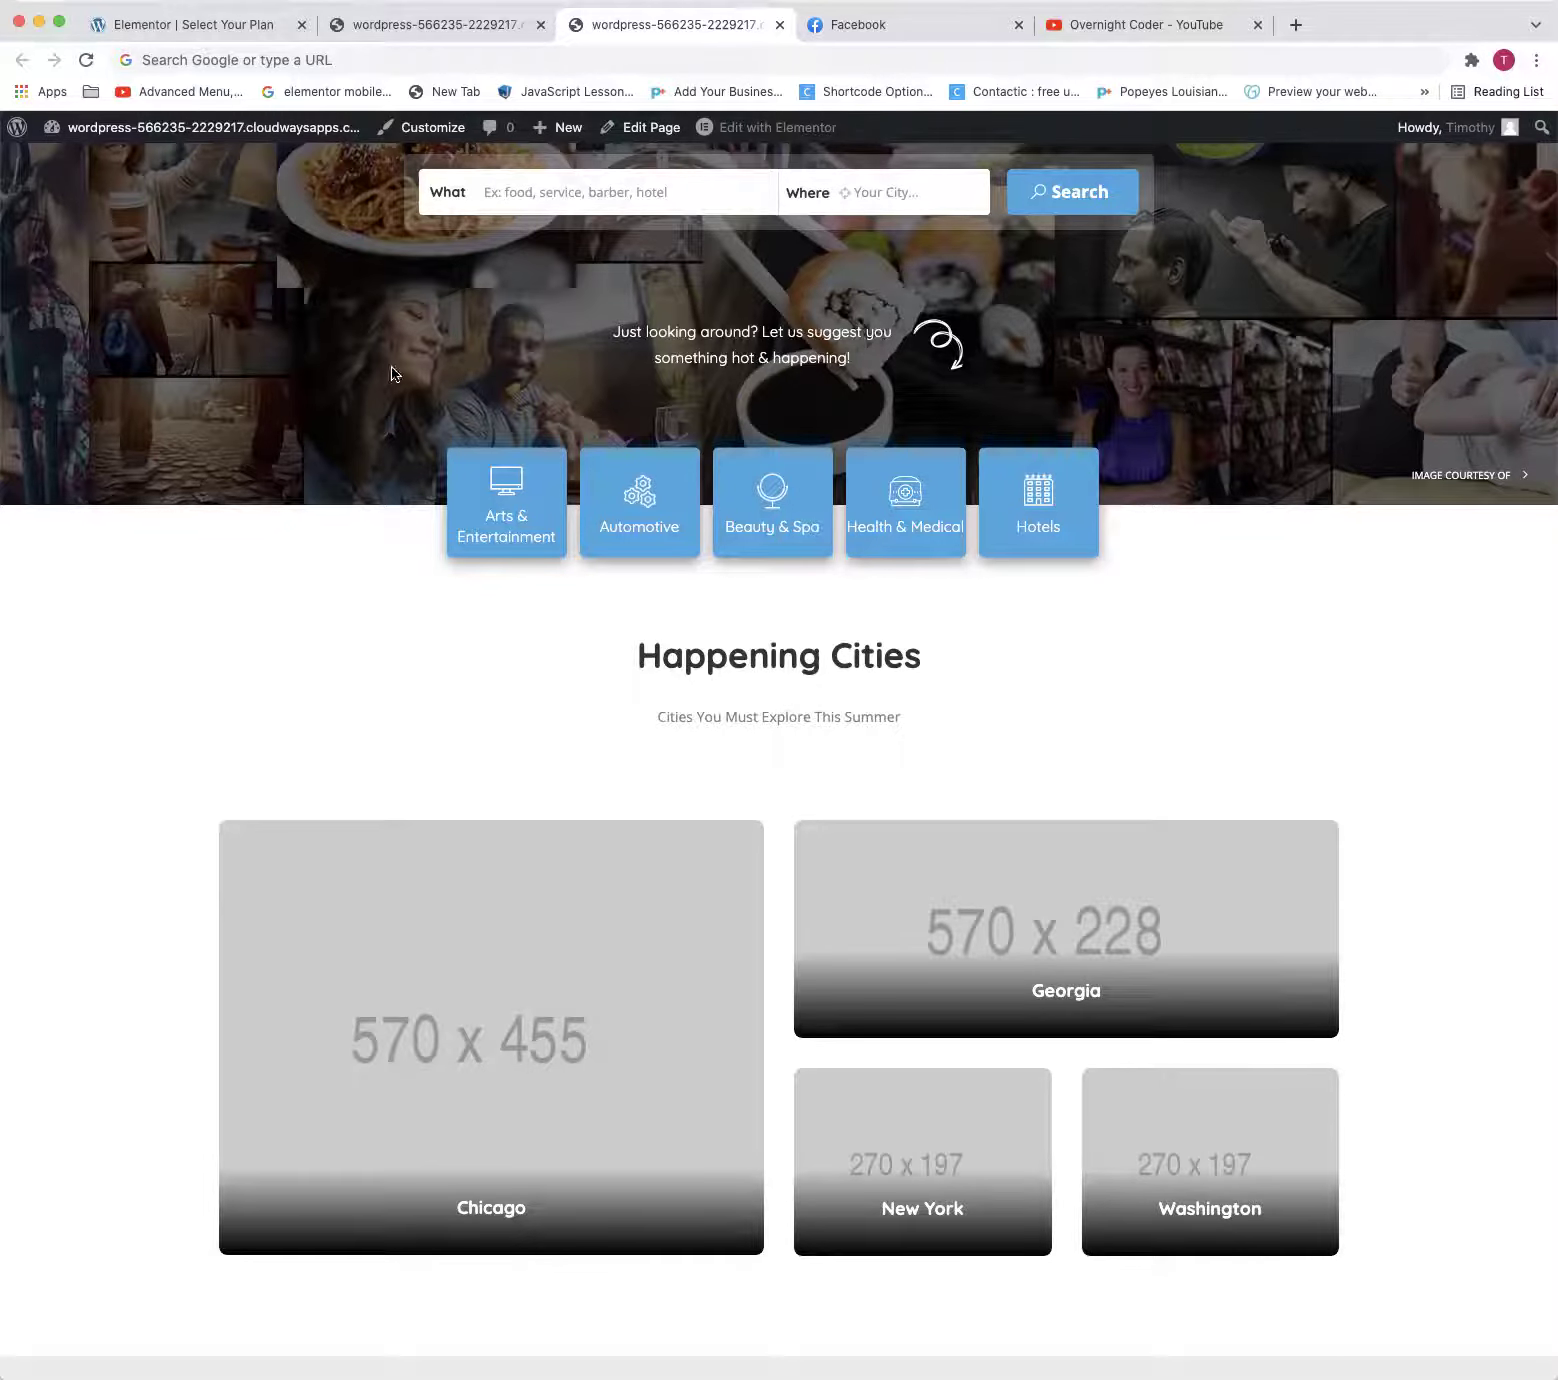
# View the Add Listing page of the ListingPro site and return to its home page
pyautogui.scroll(5, 1182, 192)
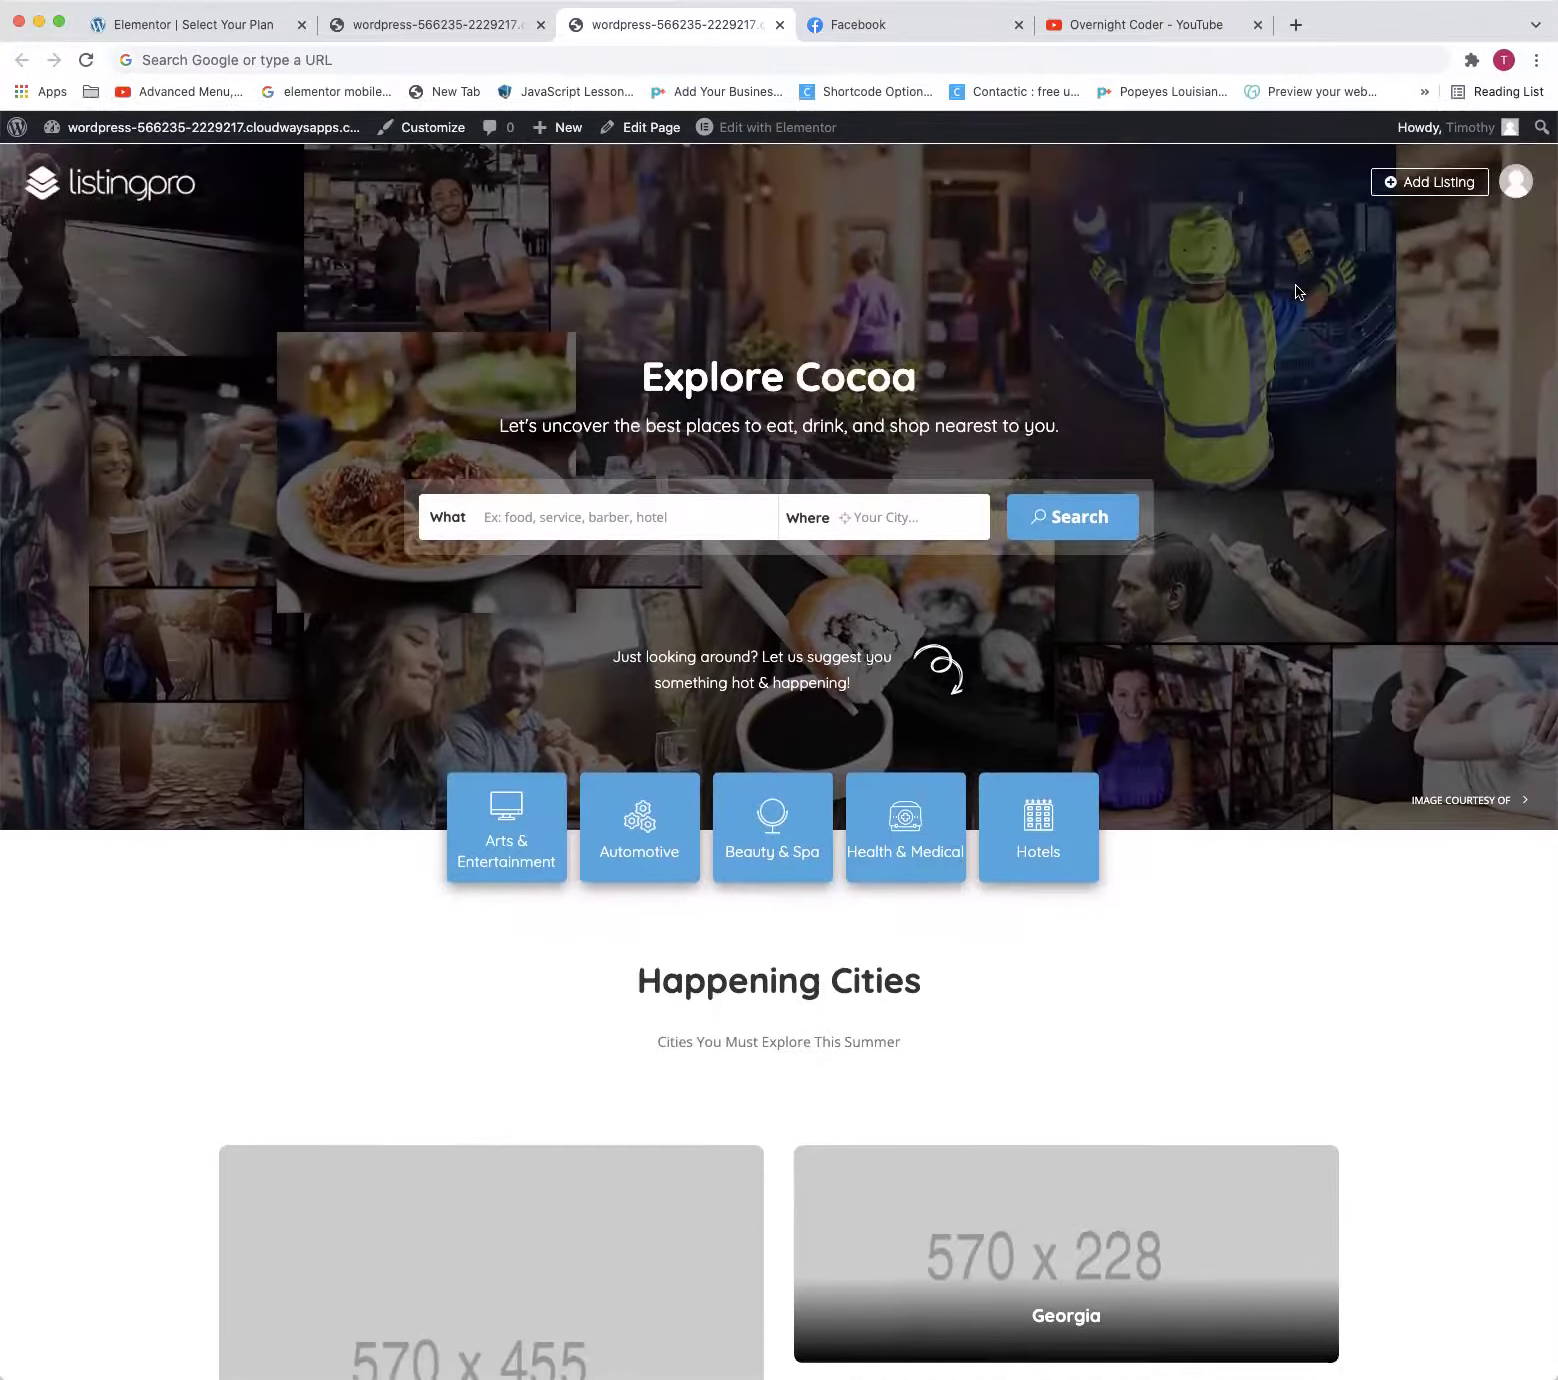
pyautogui.click(1434, 184)
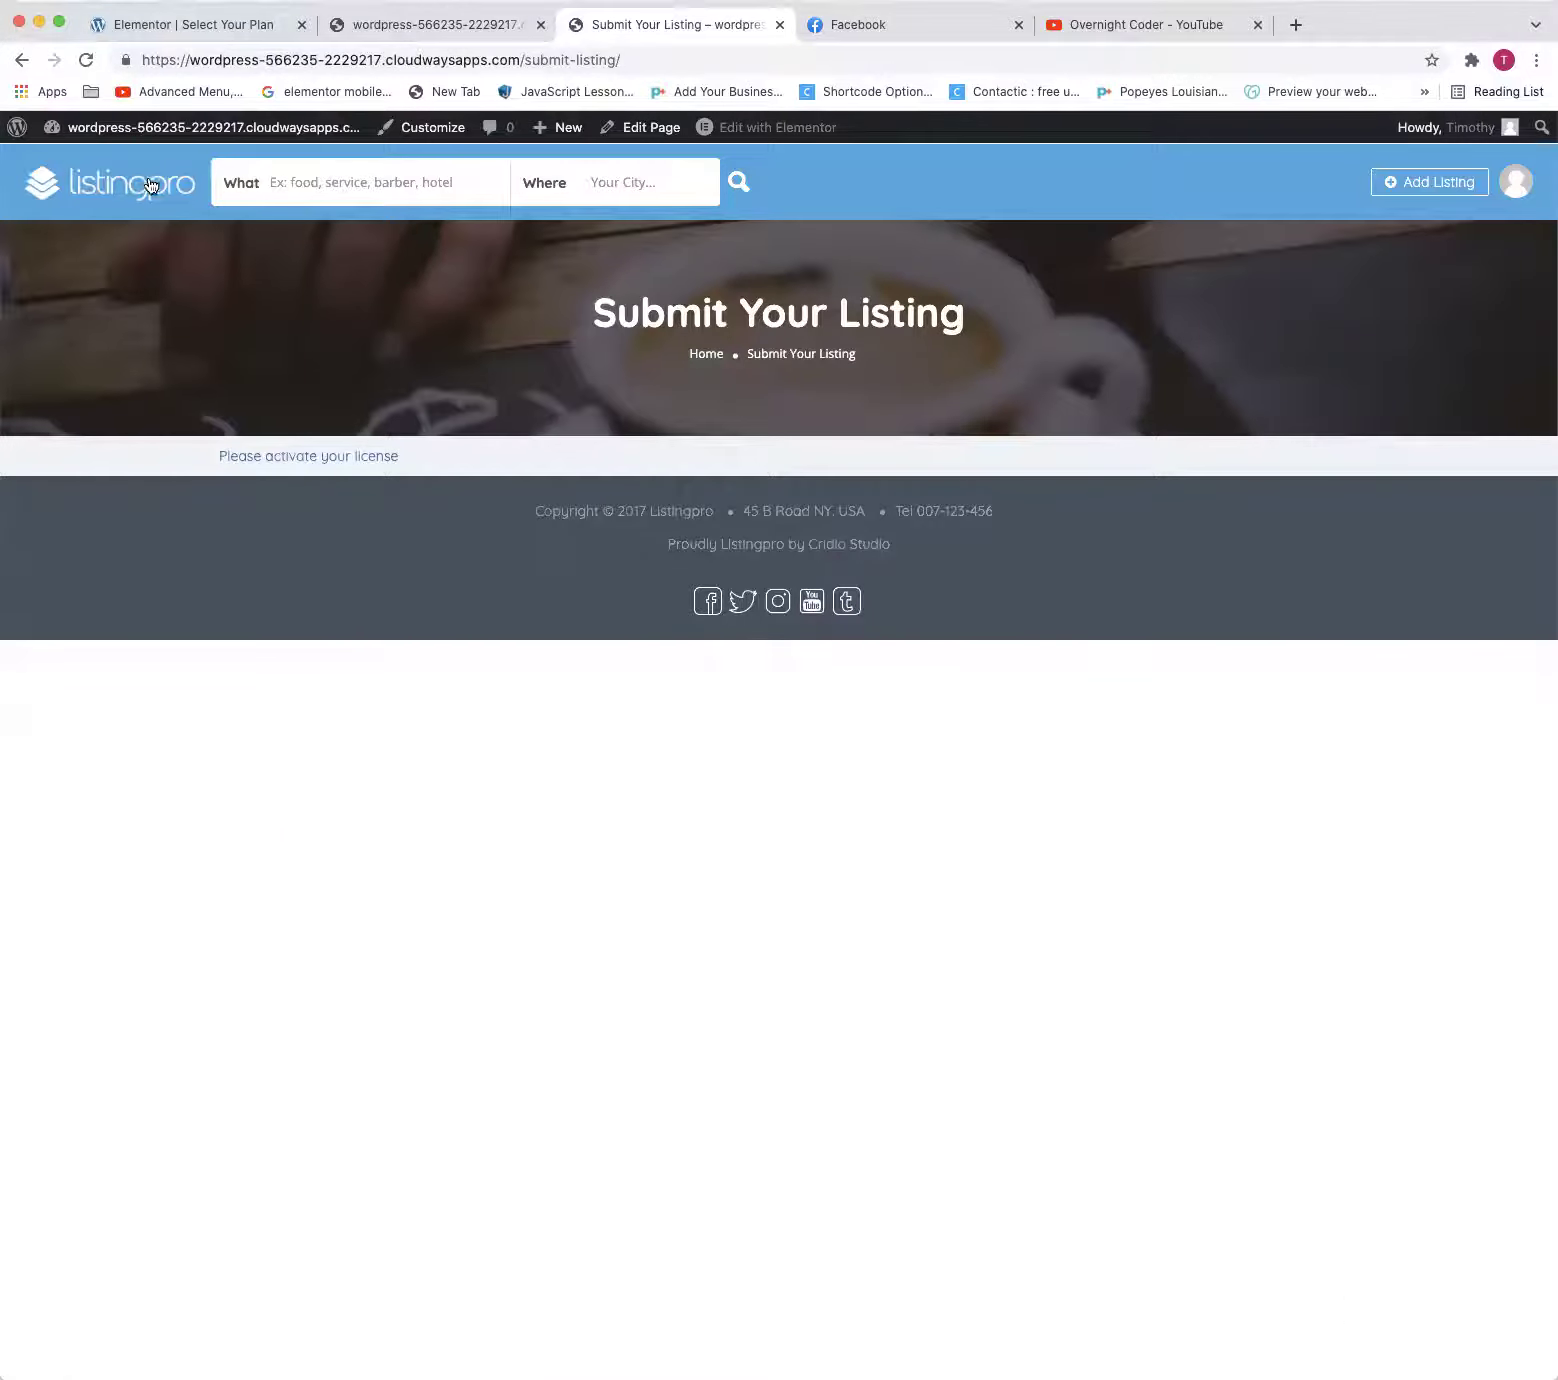
pyautogui.click(150, 185)
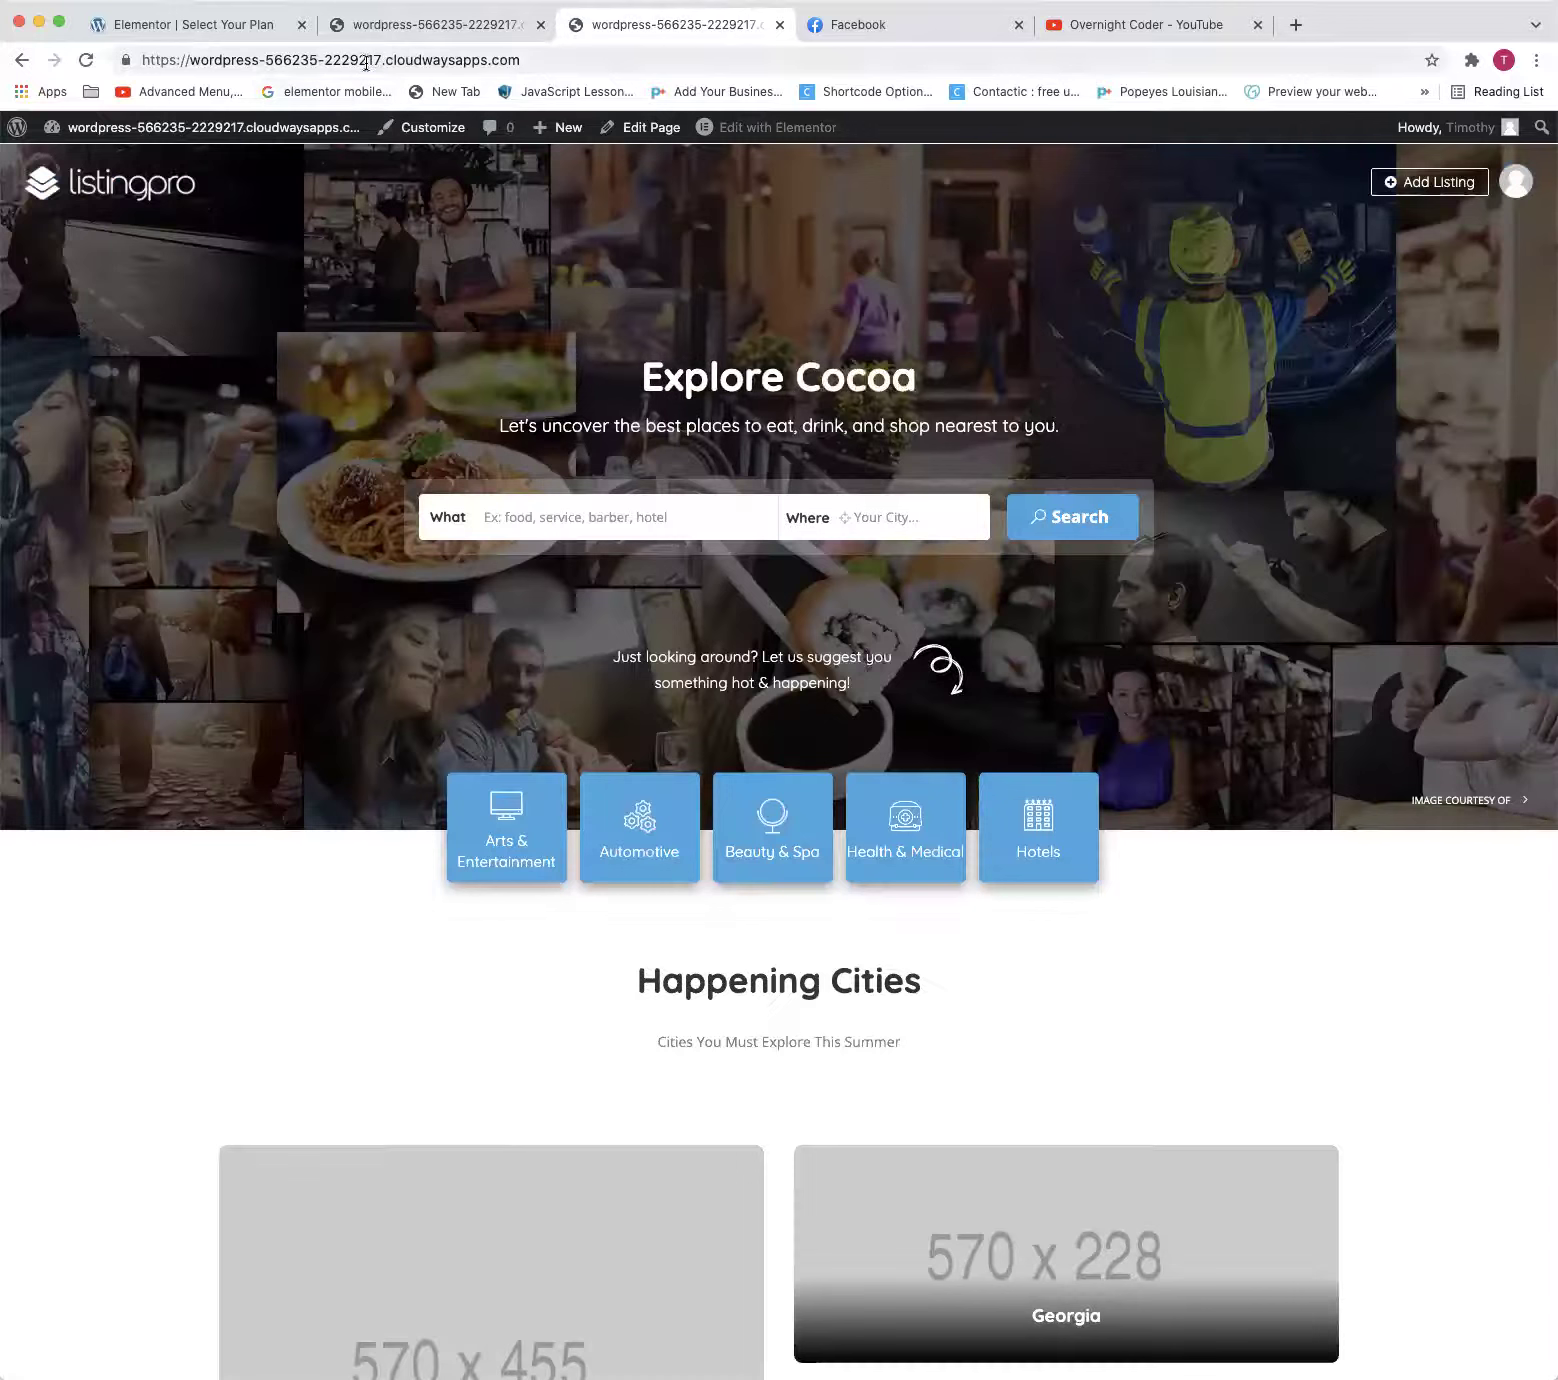
# Go to topgoogle.com and start a new listing submission with the Gold plan
pyautogui.click(365, 63)
pyautogui.write('top')
pyautogui.press('Return')
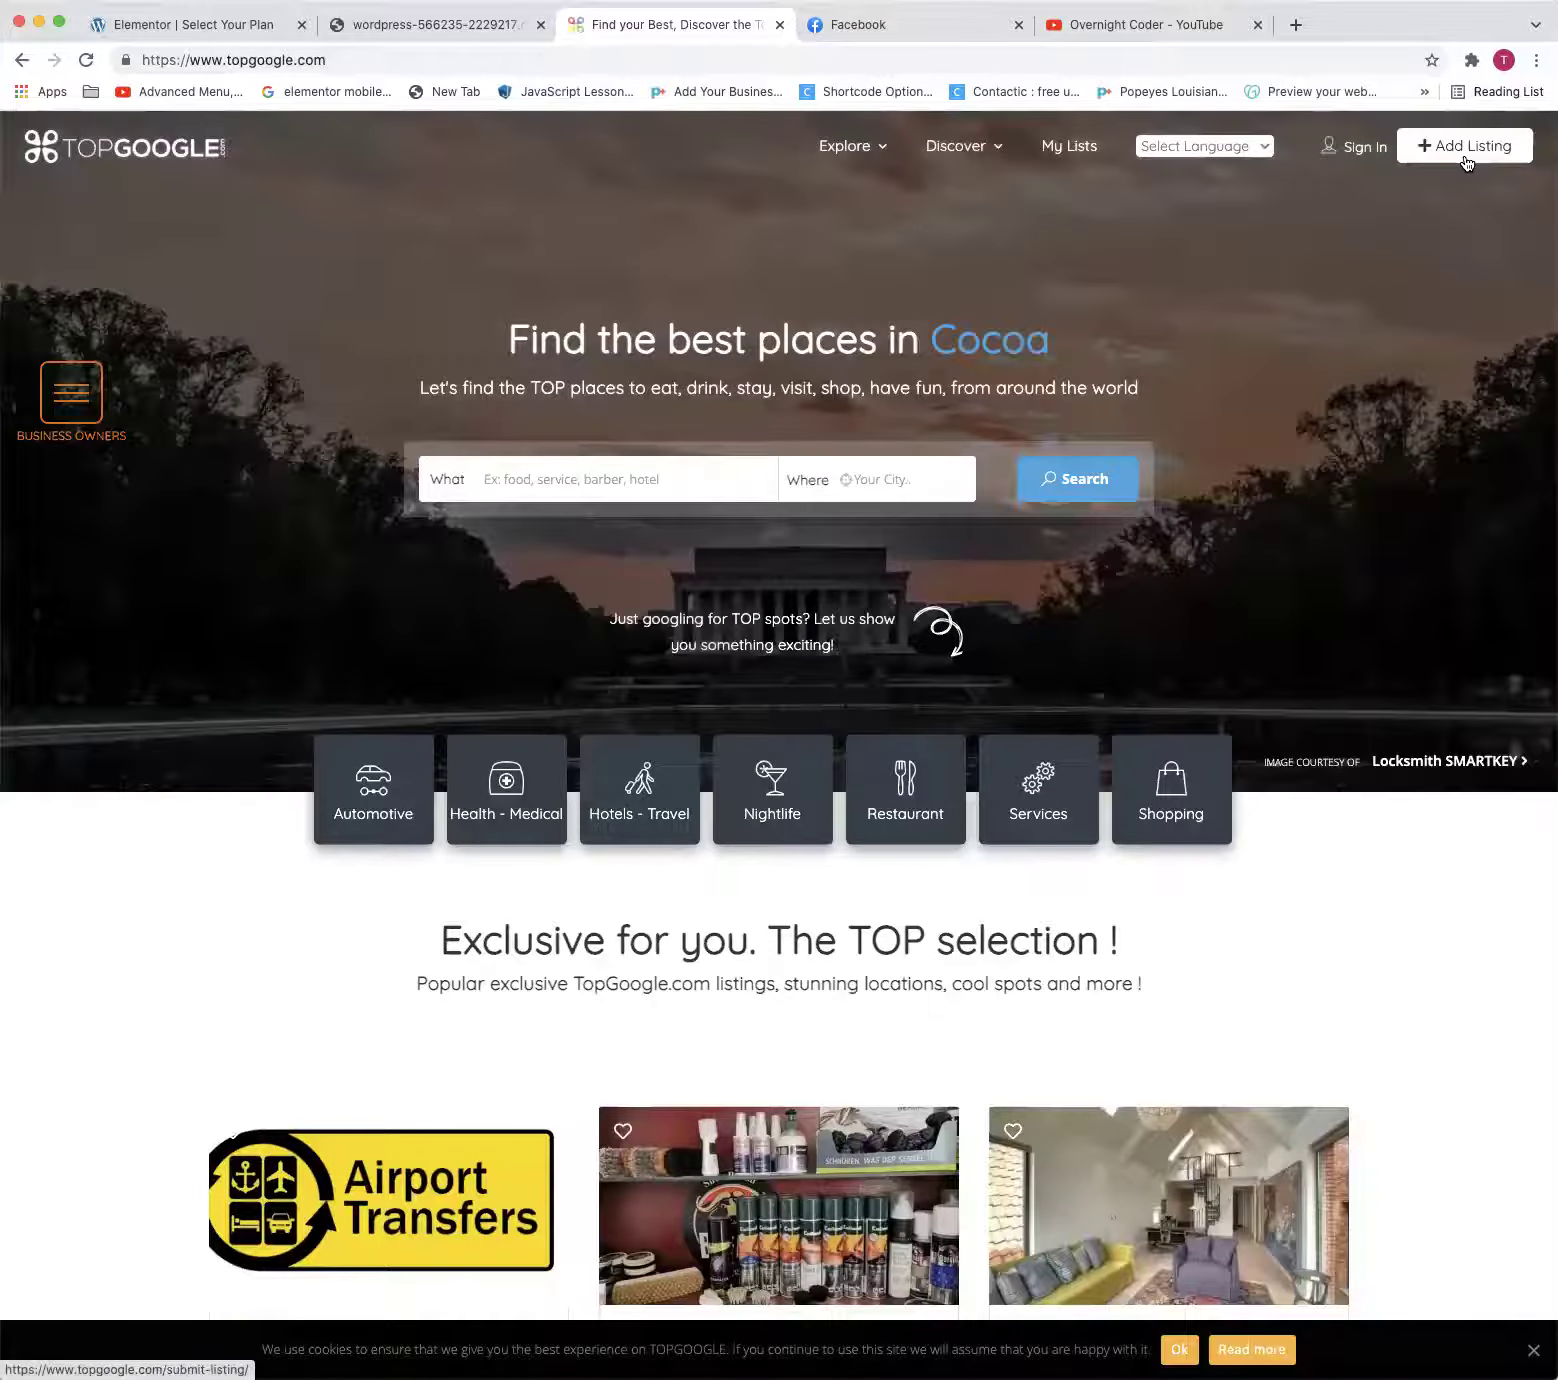
pyautogui.click(1473, 158)
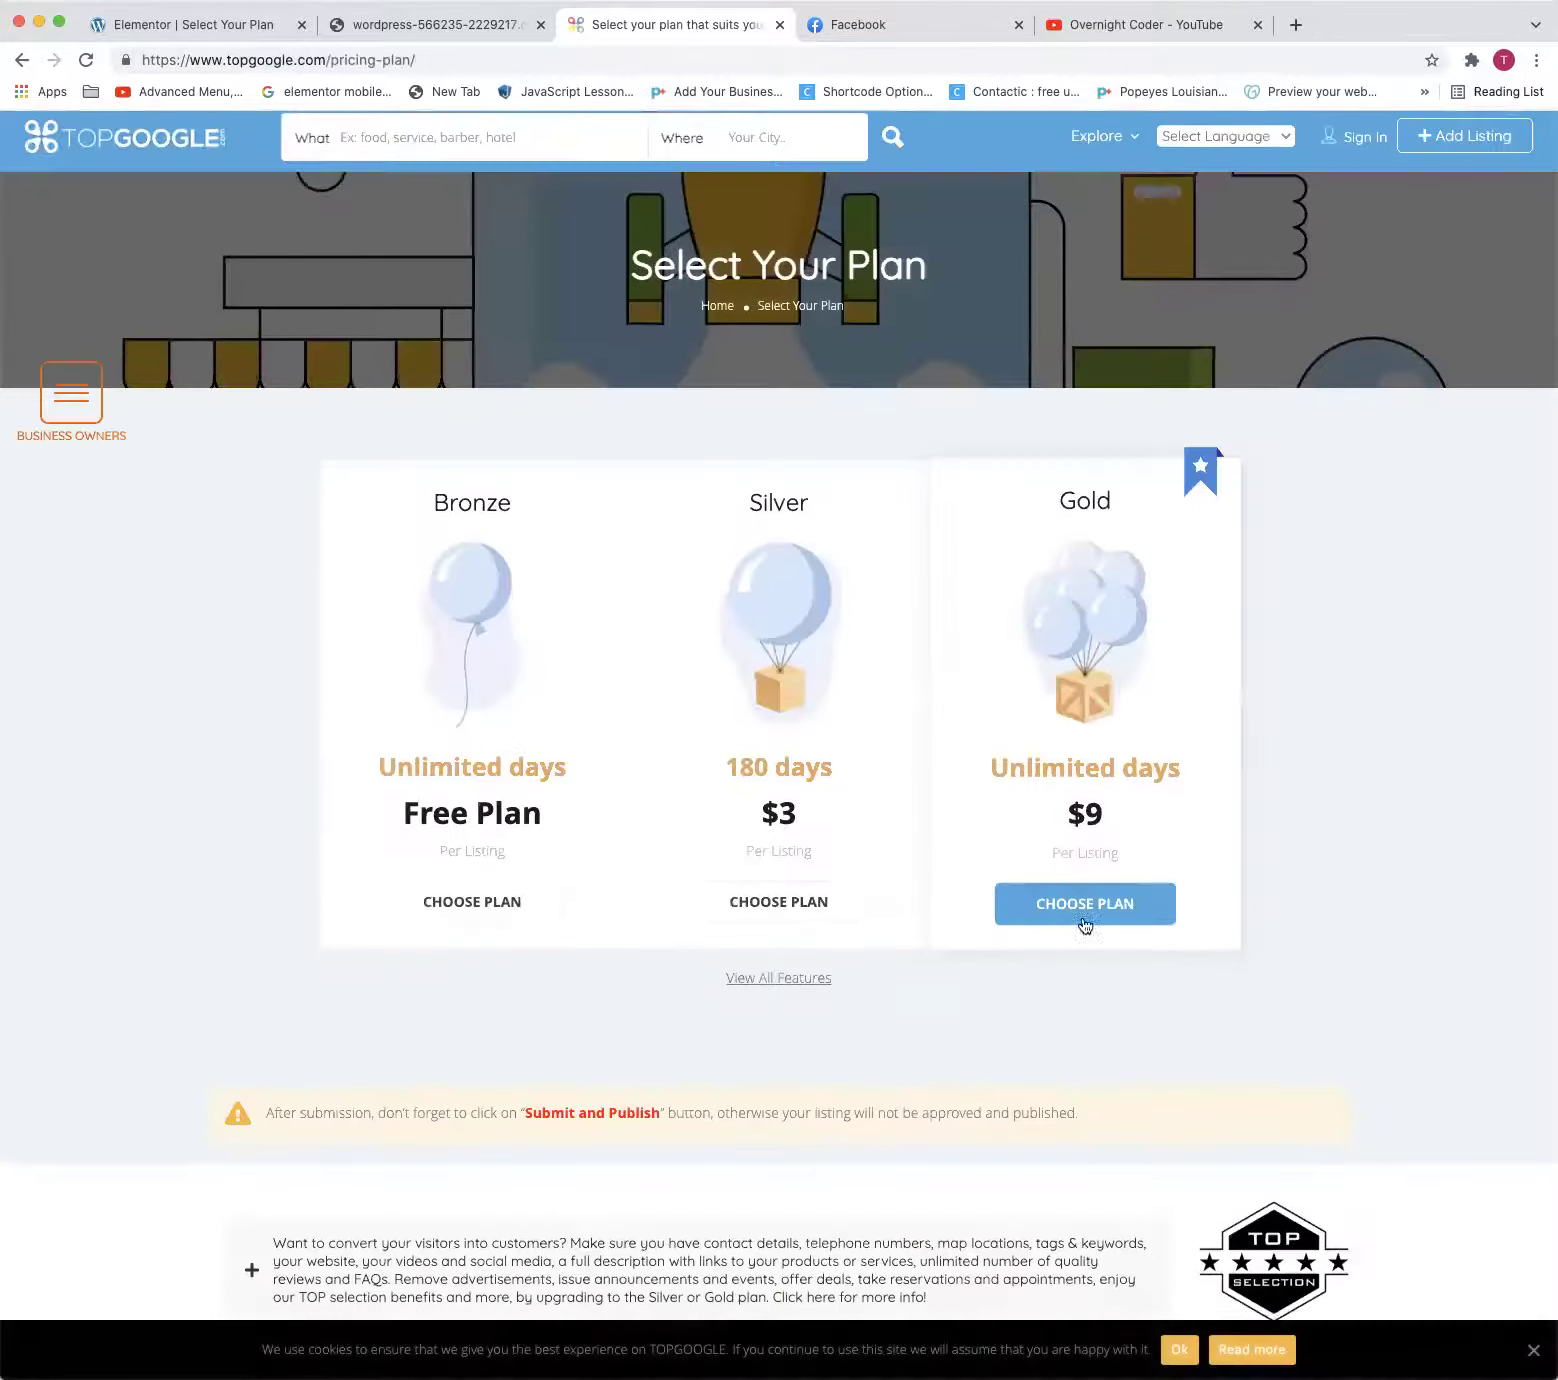
pyautogui.scroll(-3, 1050, 850)
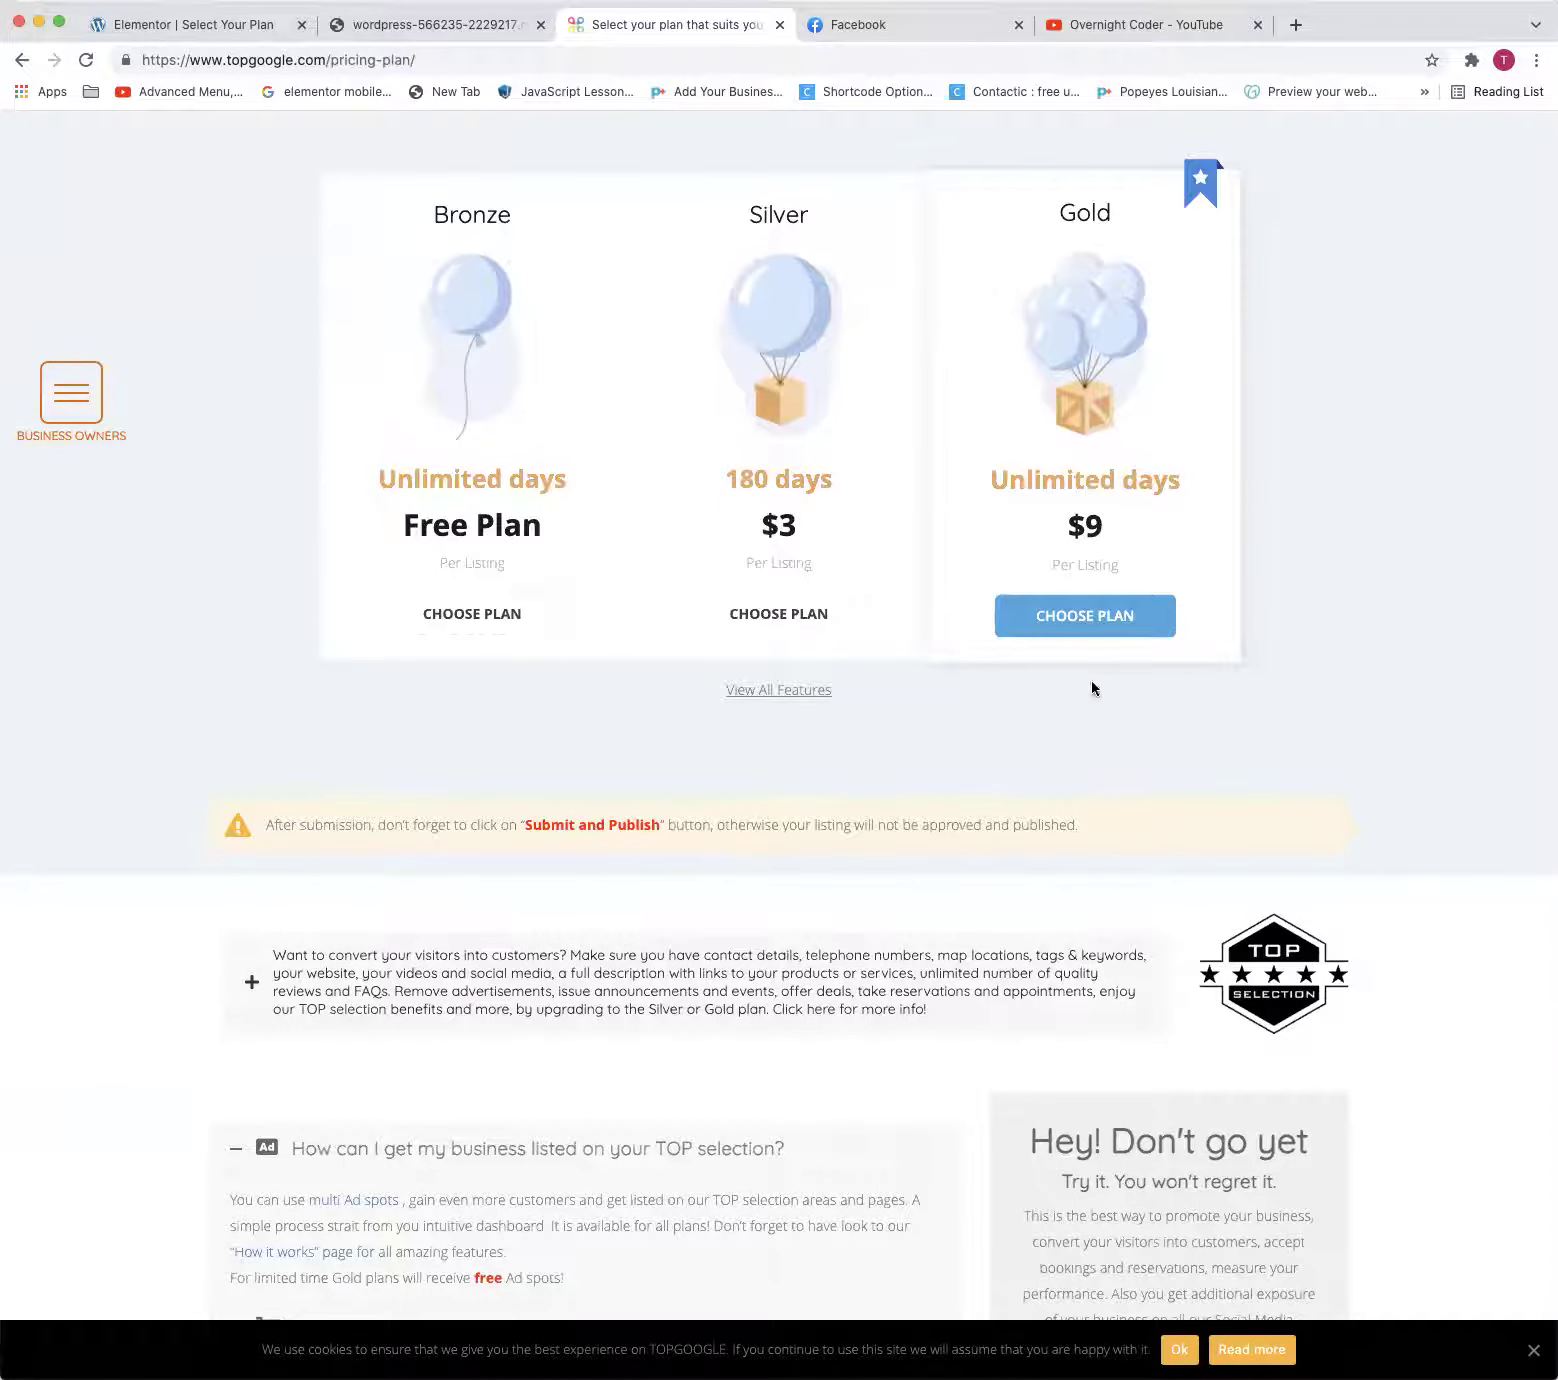
pyautogui.click(1088, 629)
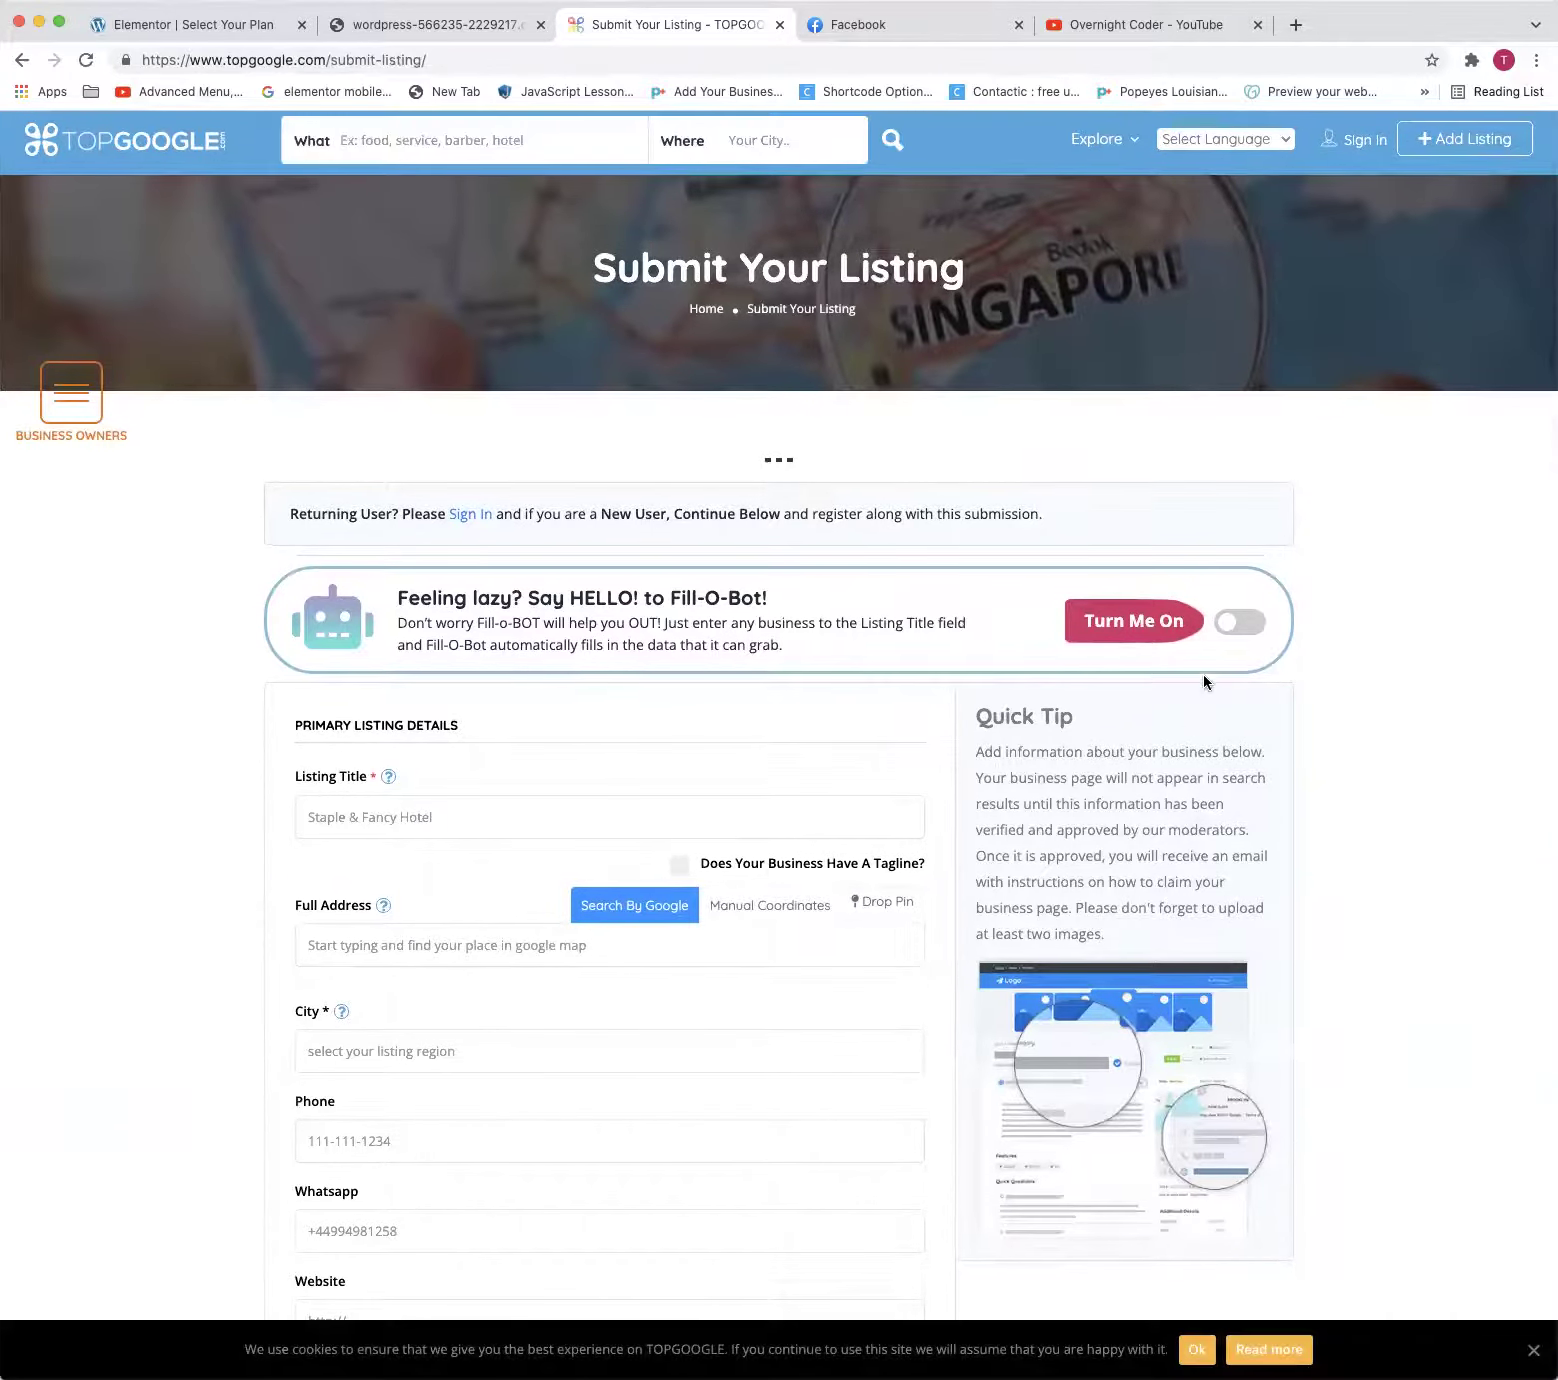
# Turn on Fill-O-Bot and autofill the listing from the suggested business 321 Kiteboarding & Watersports
pyautogui.click(1241, 620)
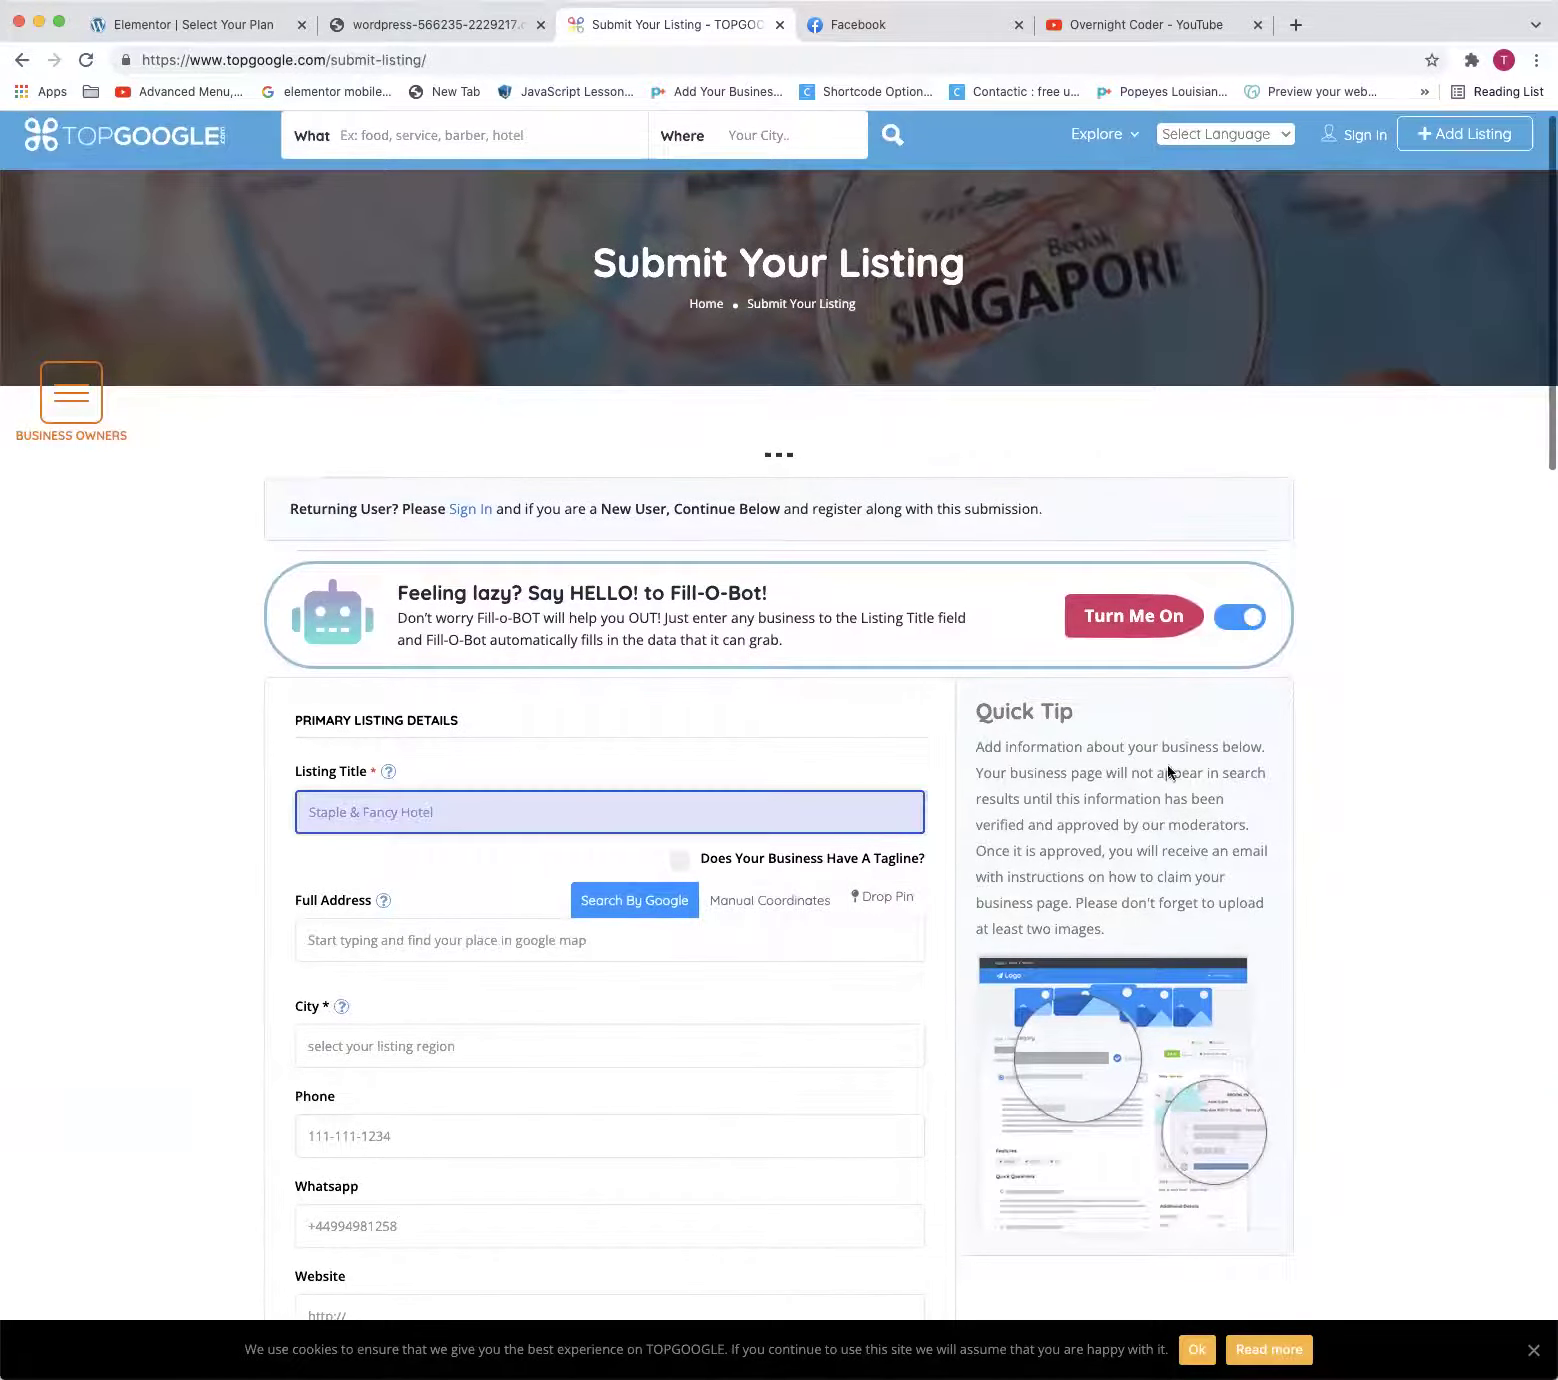
pyautogui.click(388, 925)
pyautogui.click(434, 819)
pyautogui.write('t')
pyautogui.press('BackSpace')
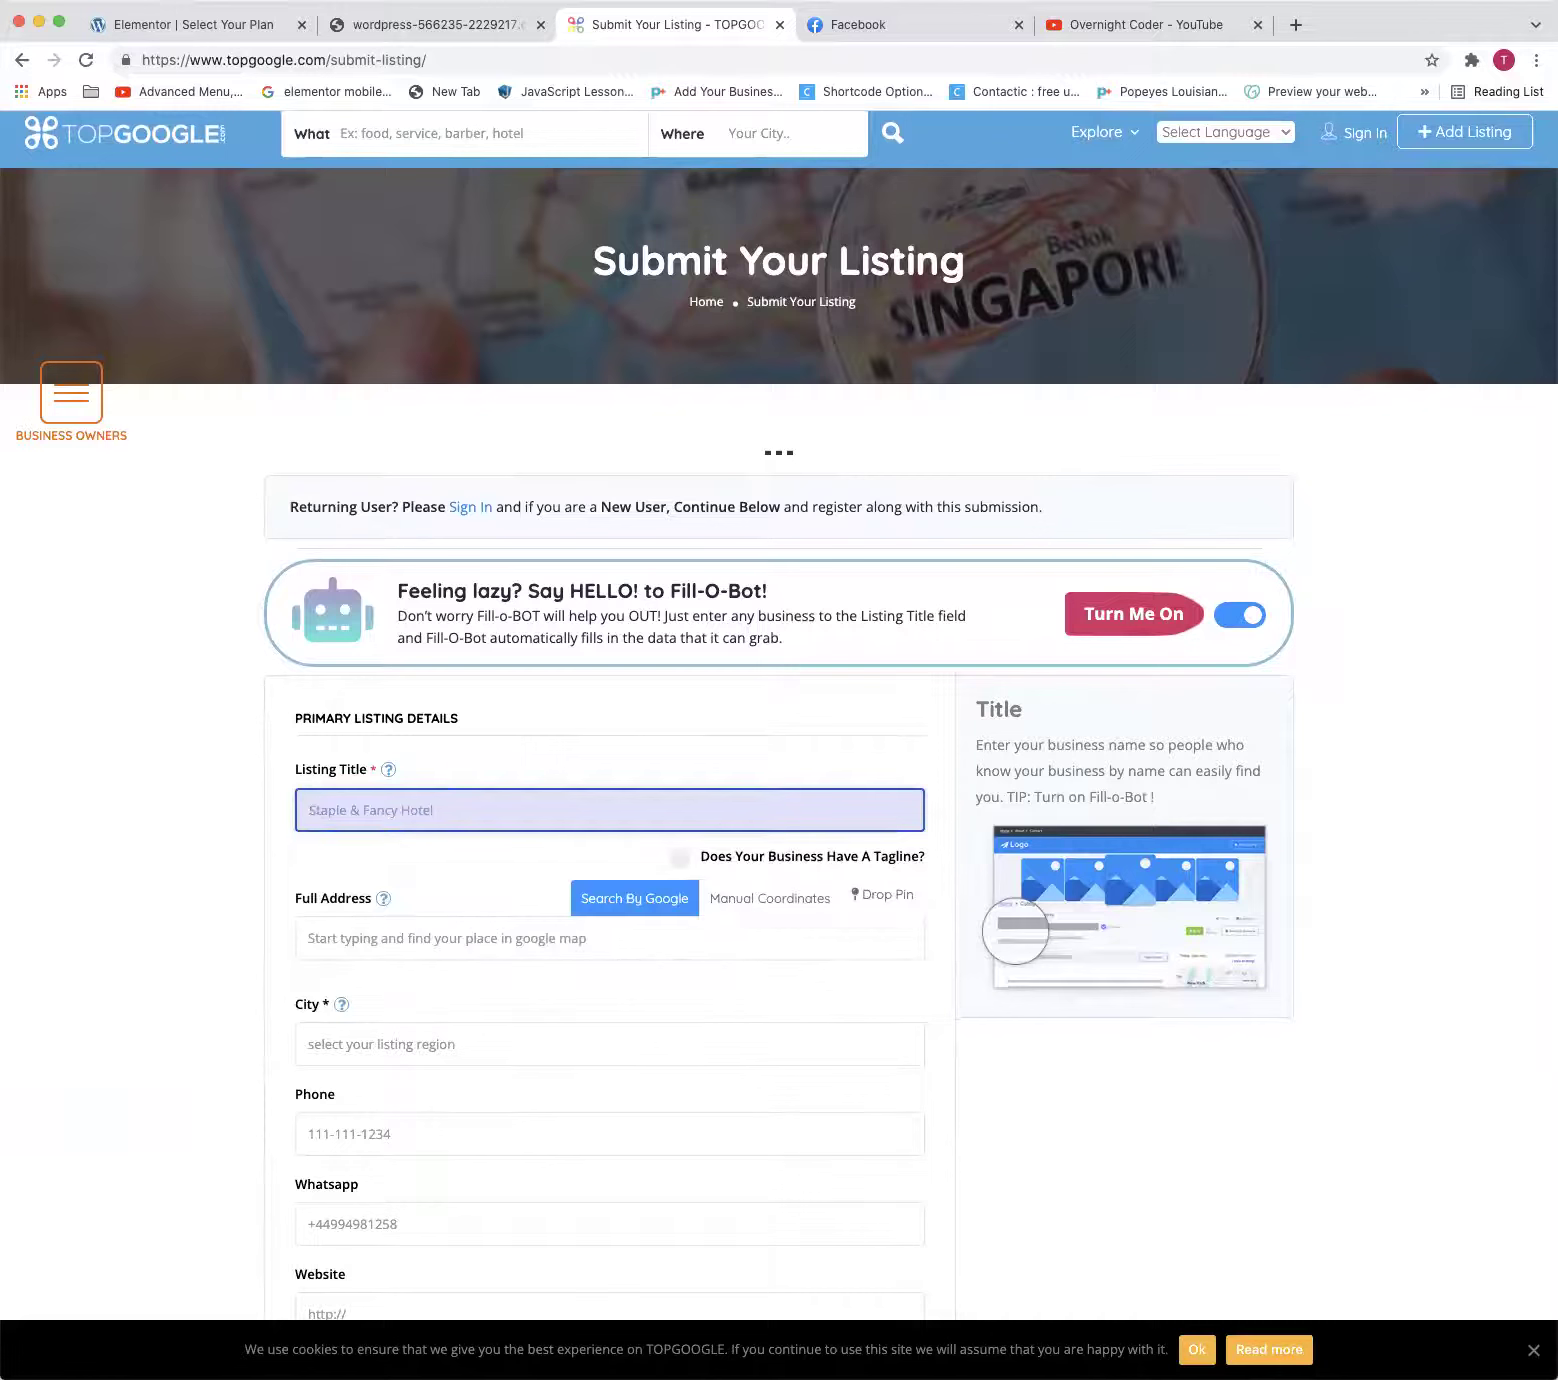
pyautogui.write('321 kiteboarding & Watersports')
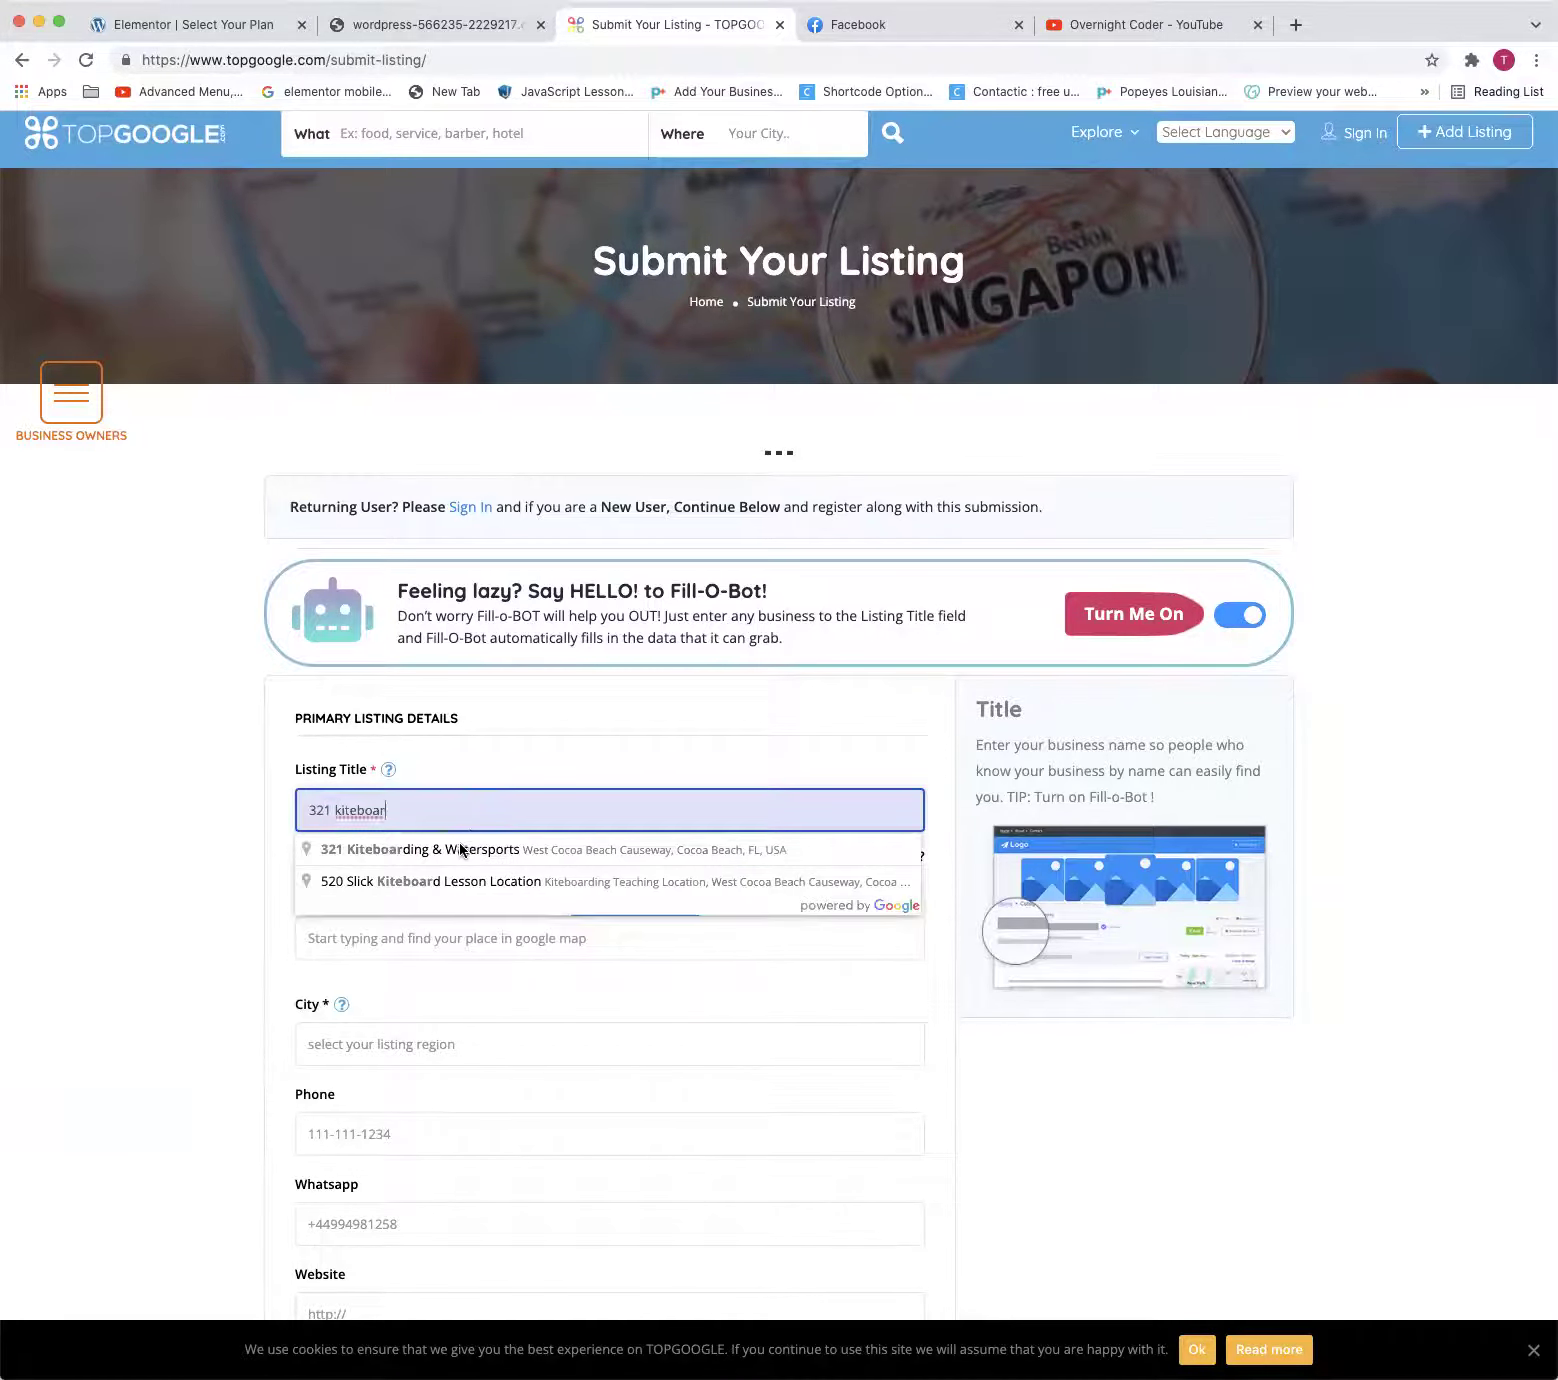
pyautogui.click(460, 848)
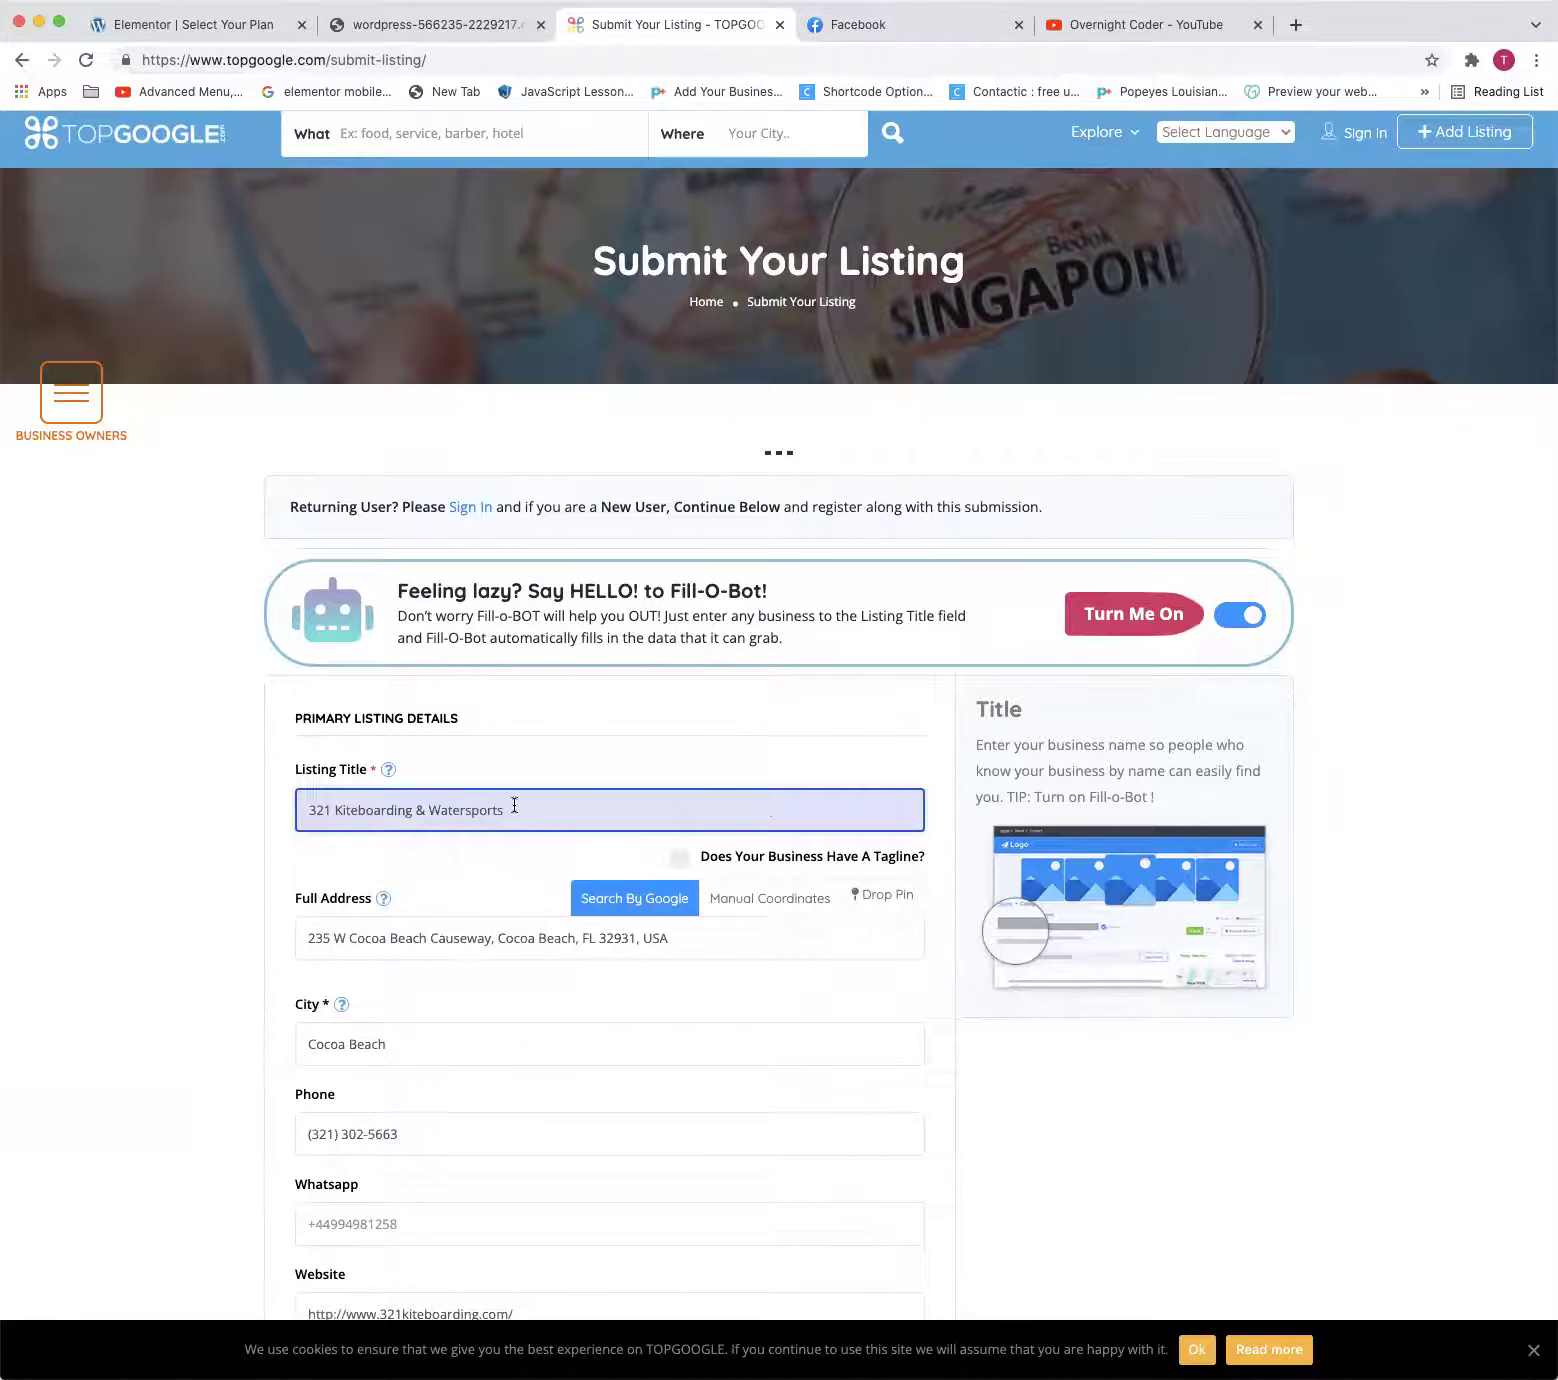
# Review the autofilled title, address, city, phone and website in the primary listing details
pyautogui.click(440, 806)
pyautogui.click(222, 905)
pyautogui.scroll(-3, 383, 1050)
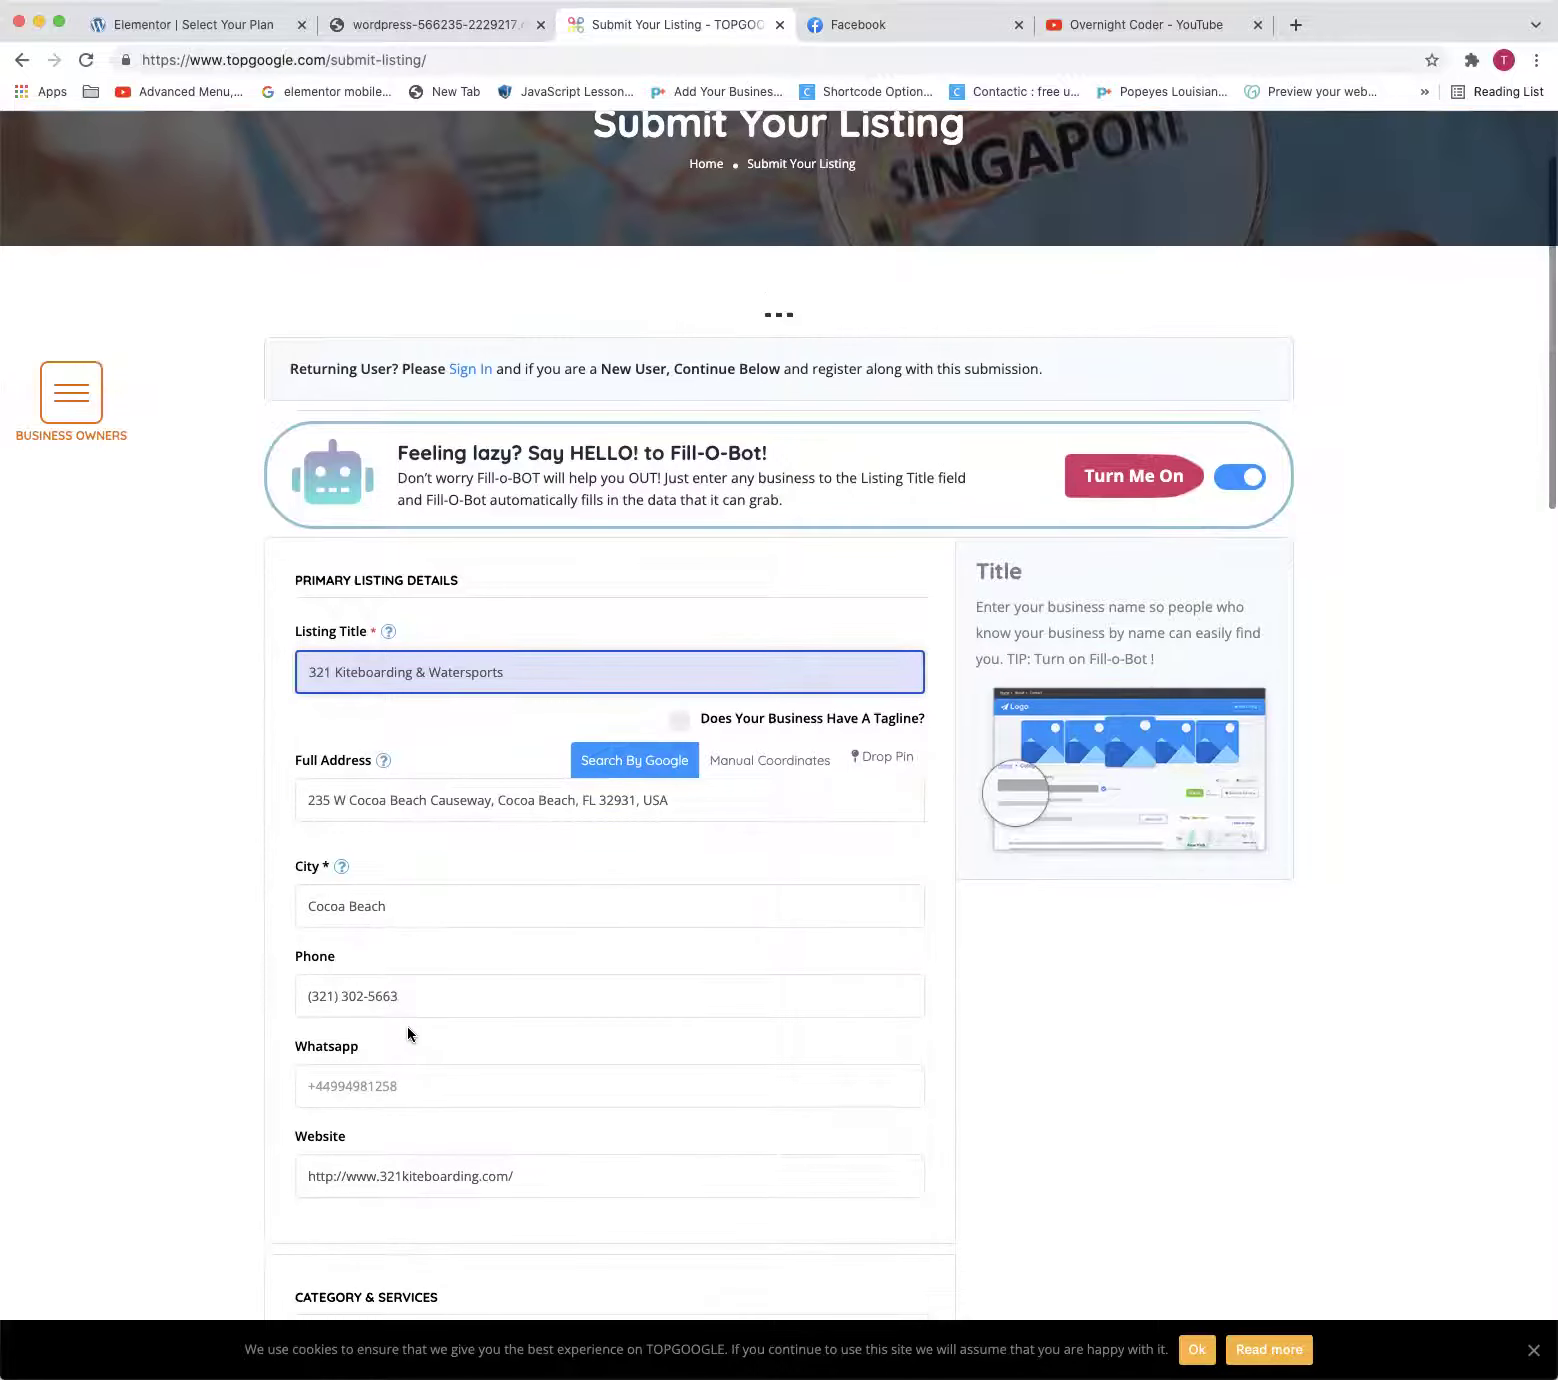
pyautogui.tripleClick(442, 1176)
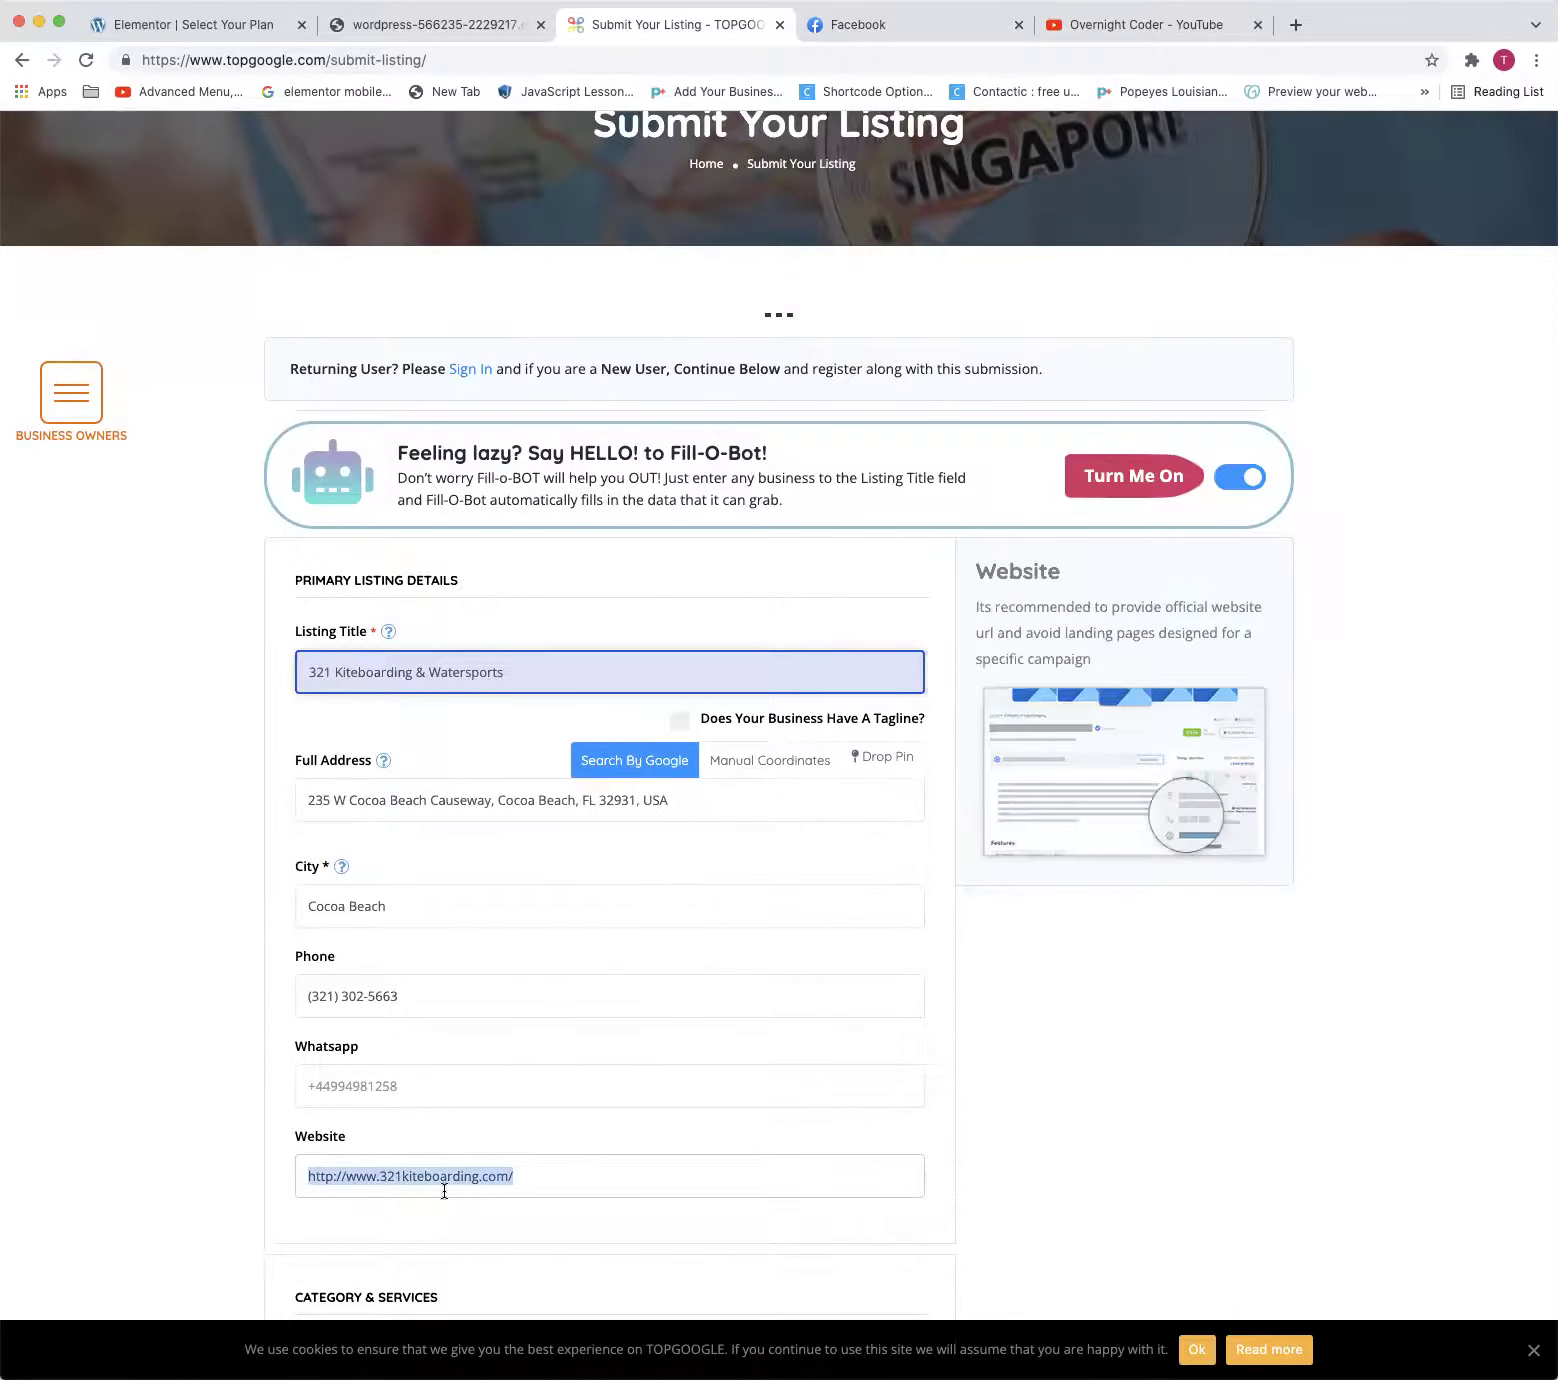
pyautogui.scroll(-5, 444, 1190)
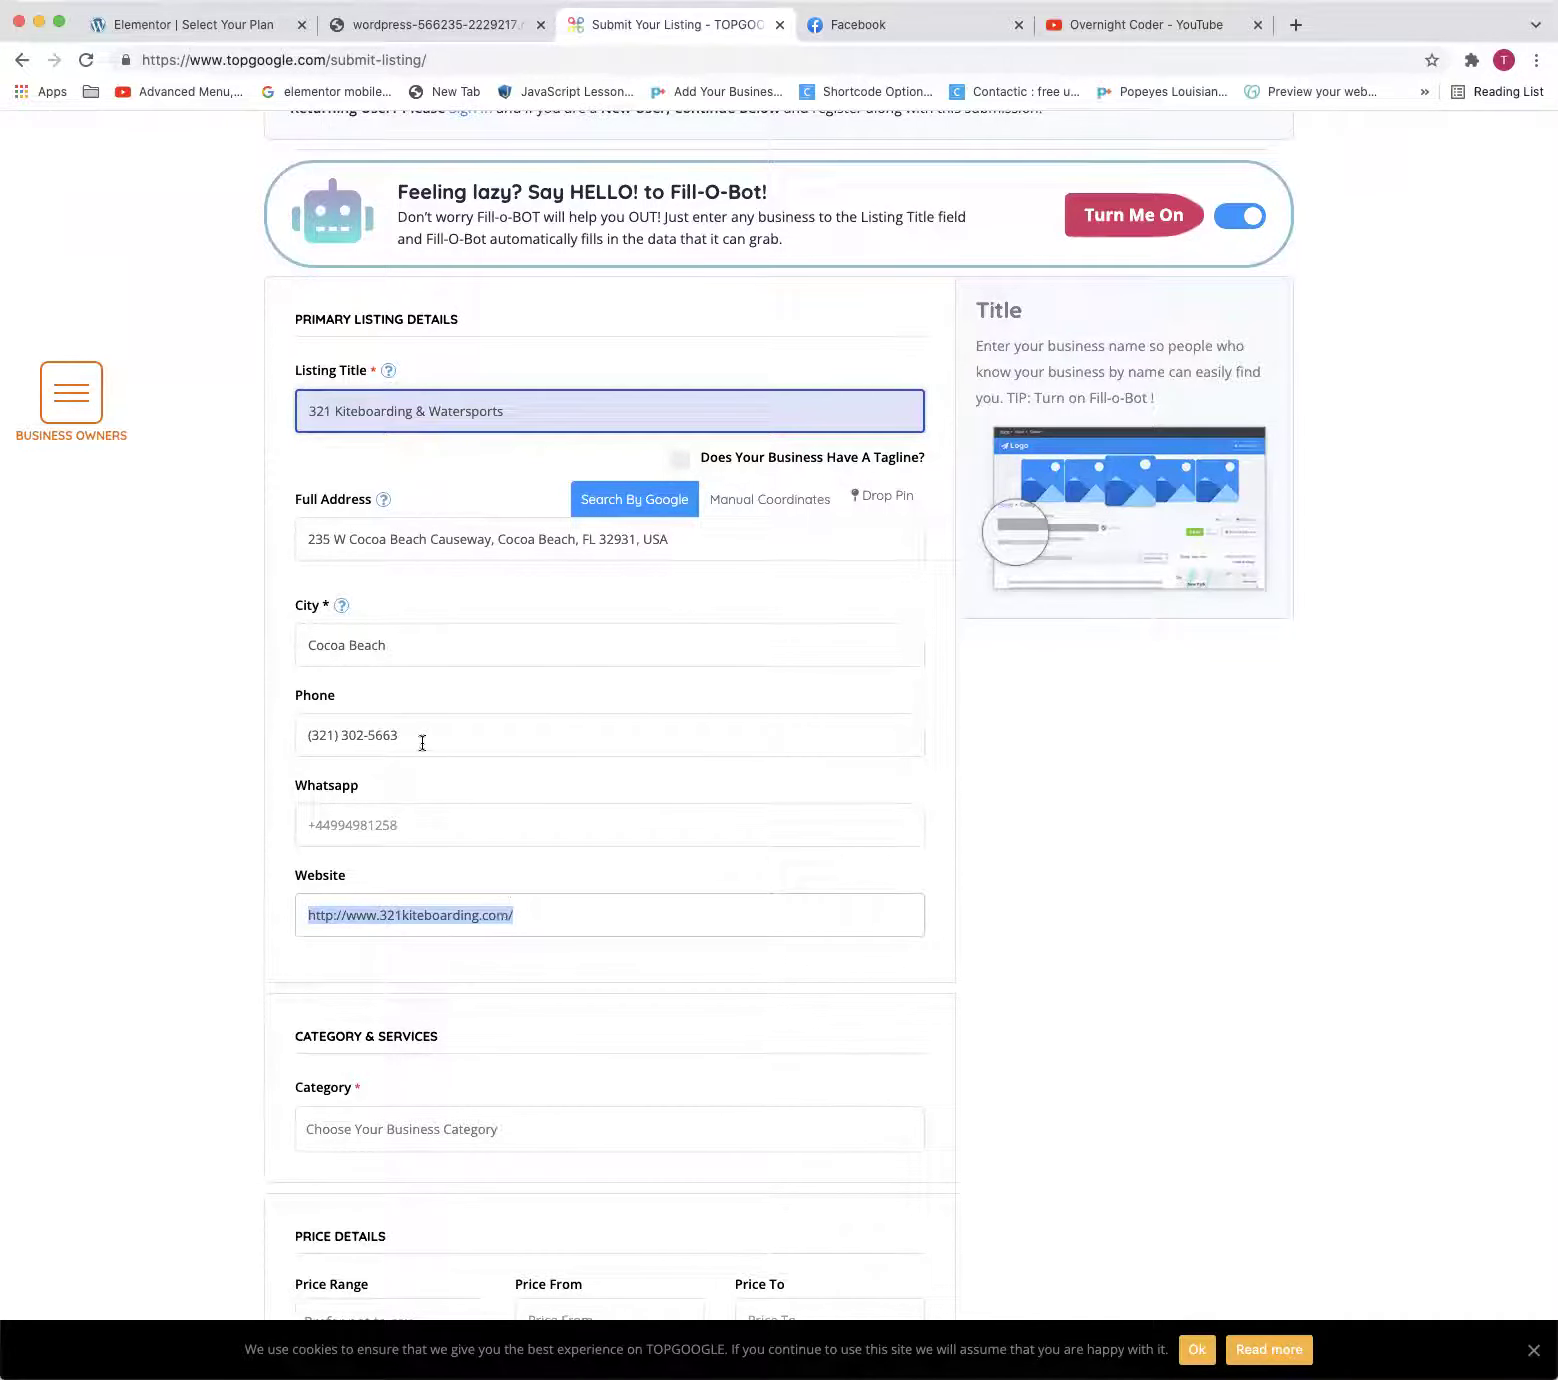
# Replace the listing title with the suggested Pizza Hut on West Avenue, Cocoa, and clear the website field
pyautogui.scroll(1, 477, 463)
pyautogui.tripleClick(472, 465)
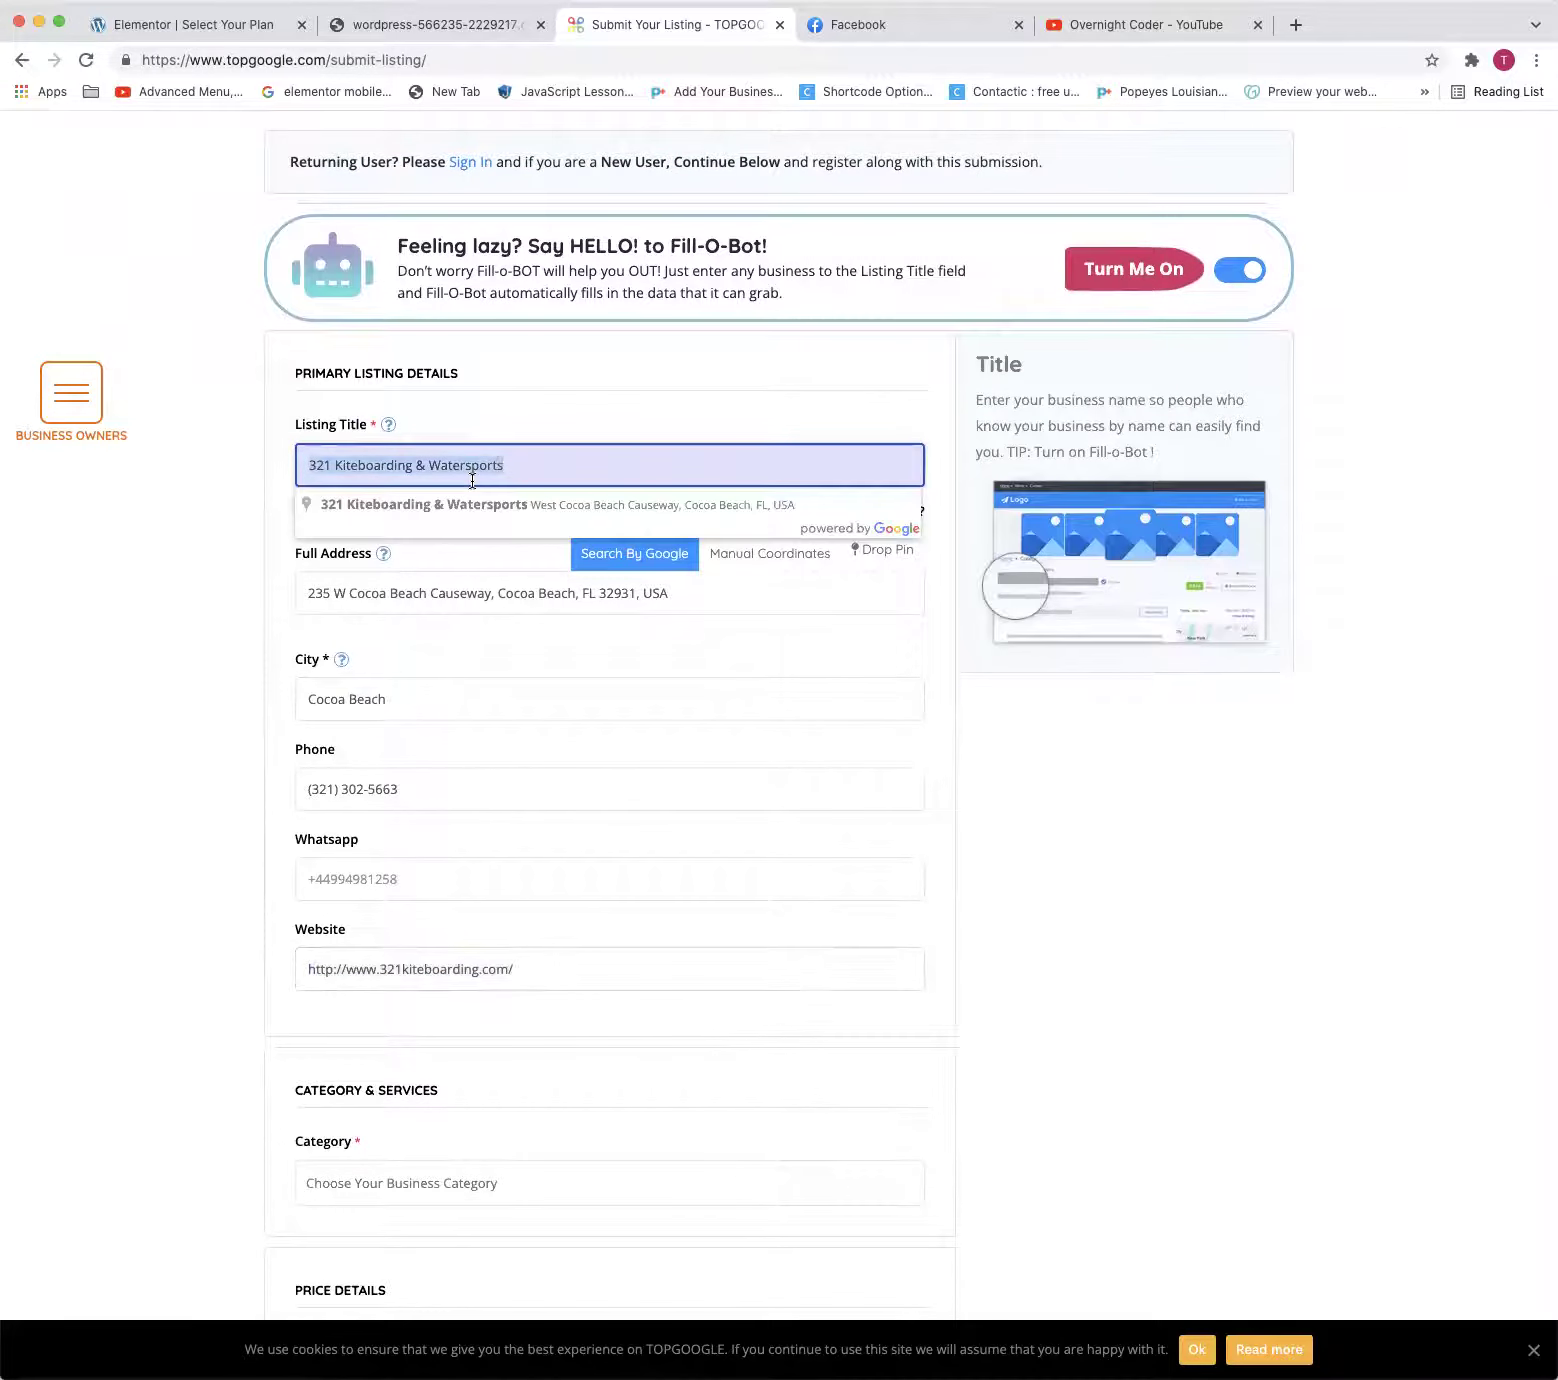
pyautogui.write('pizza')
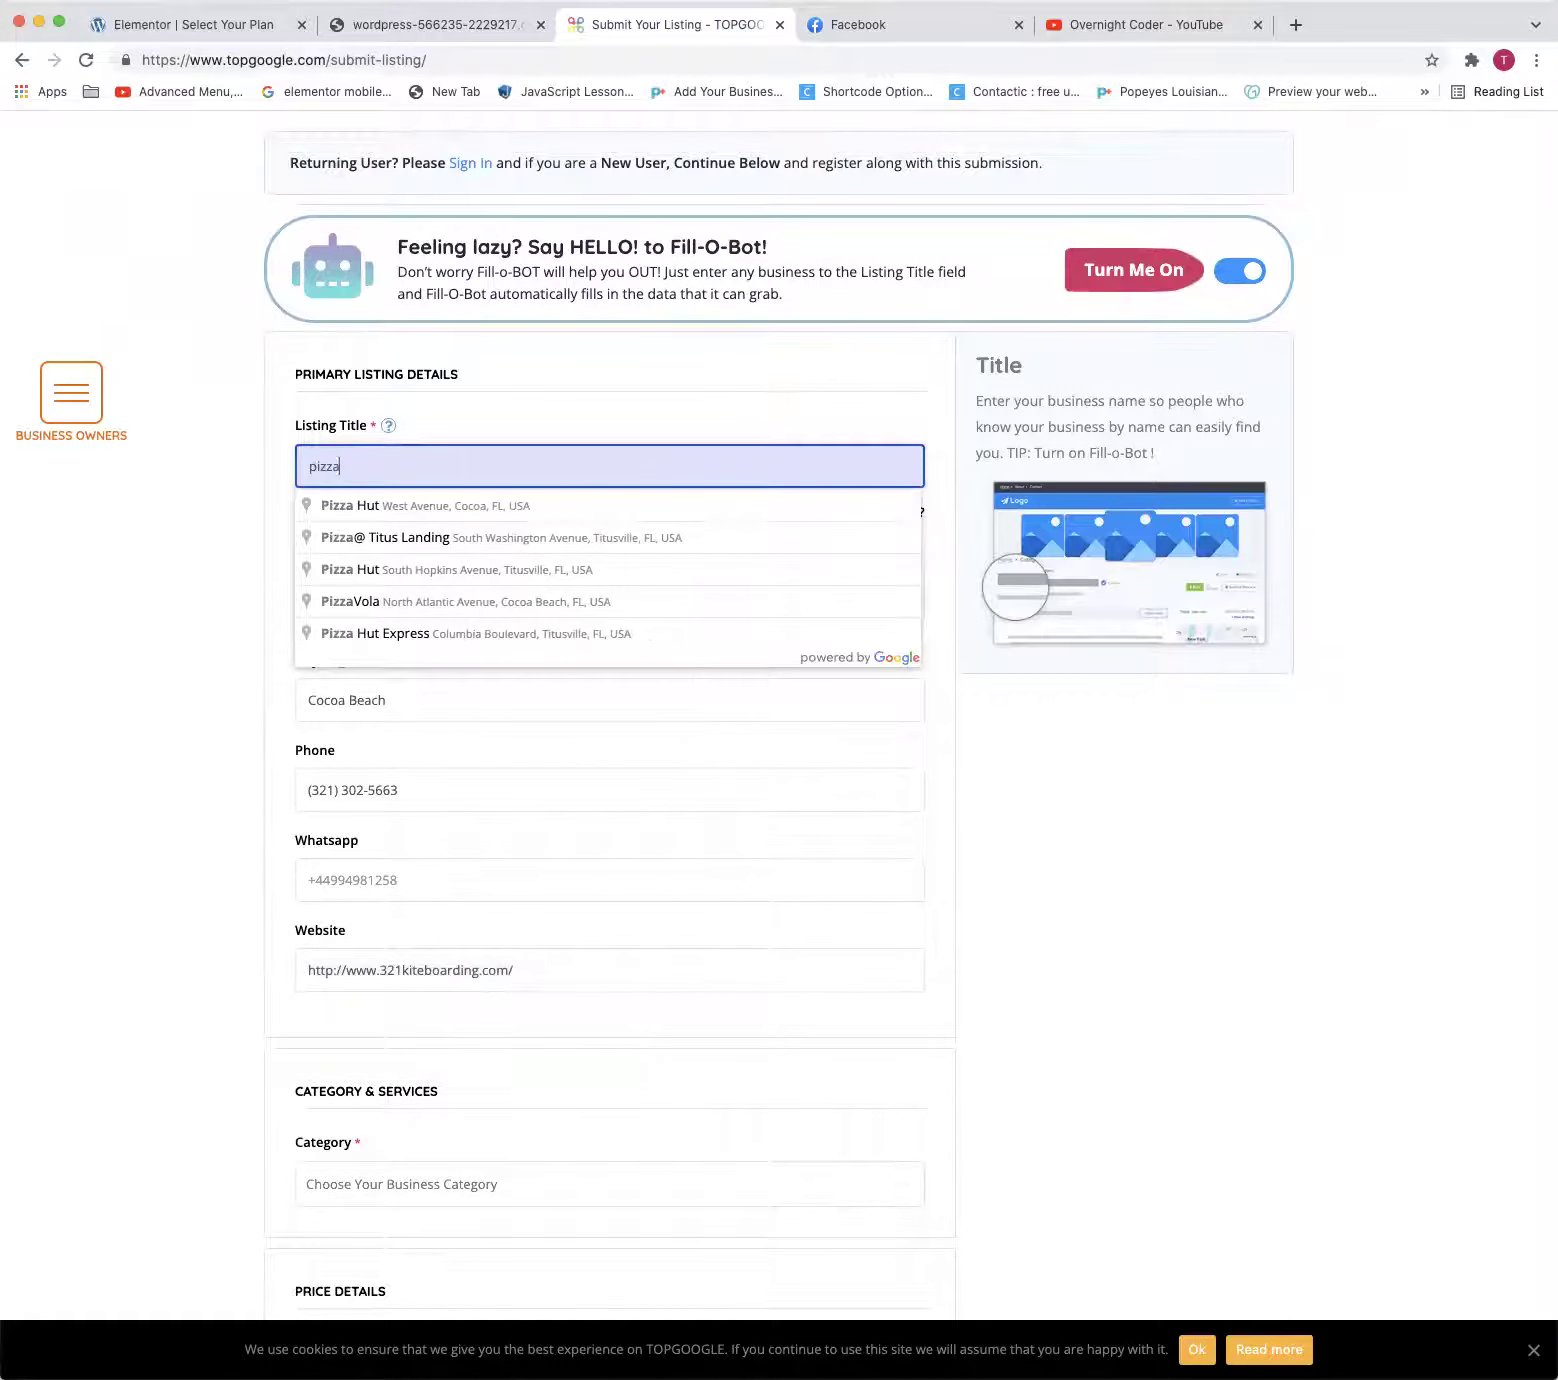
pyautogui.click(473, 506)
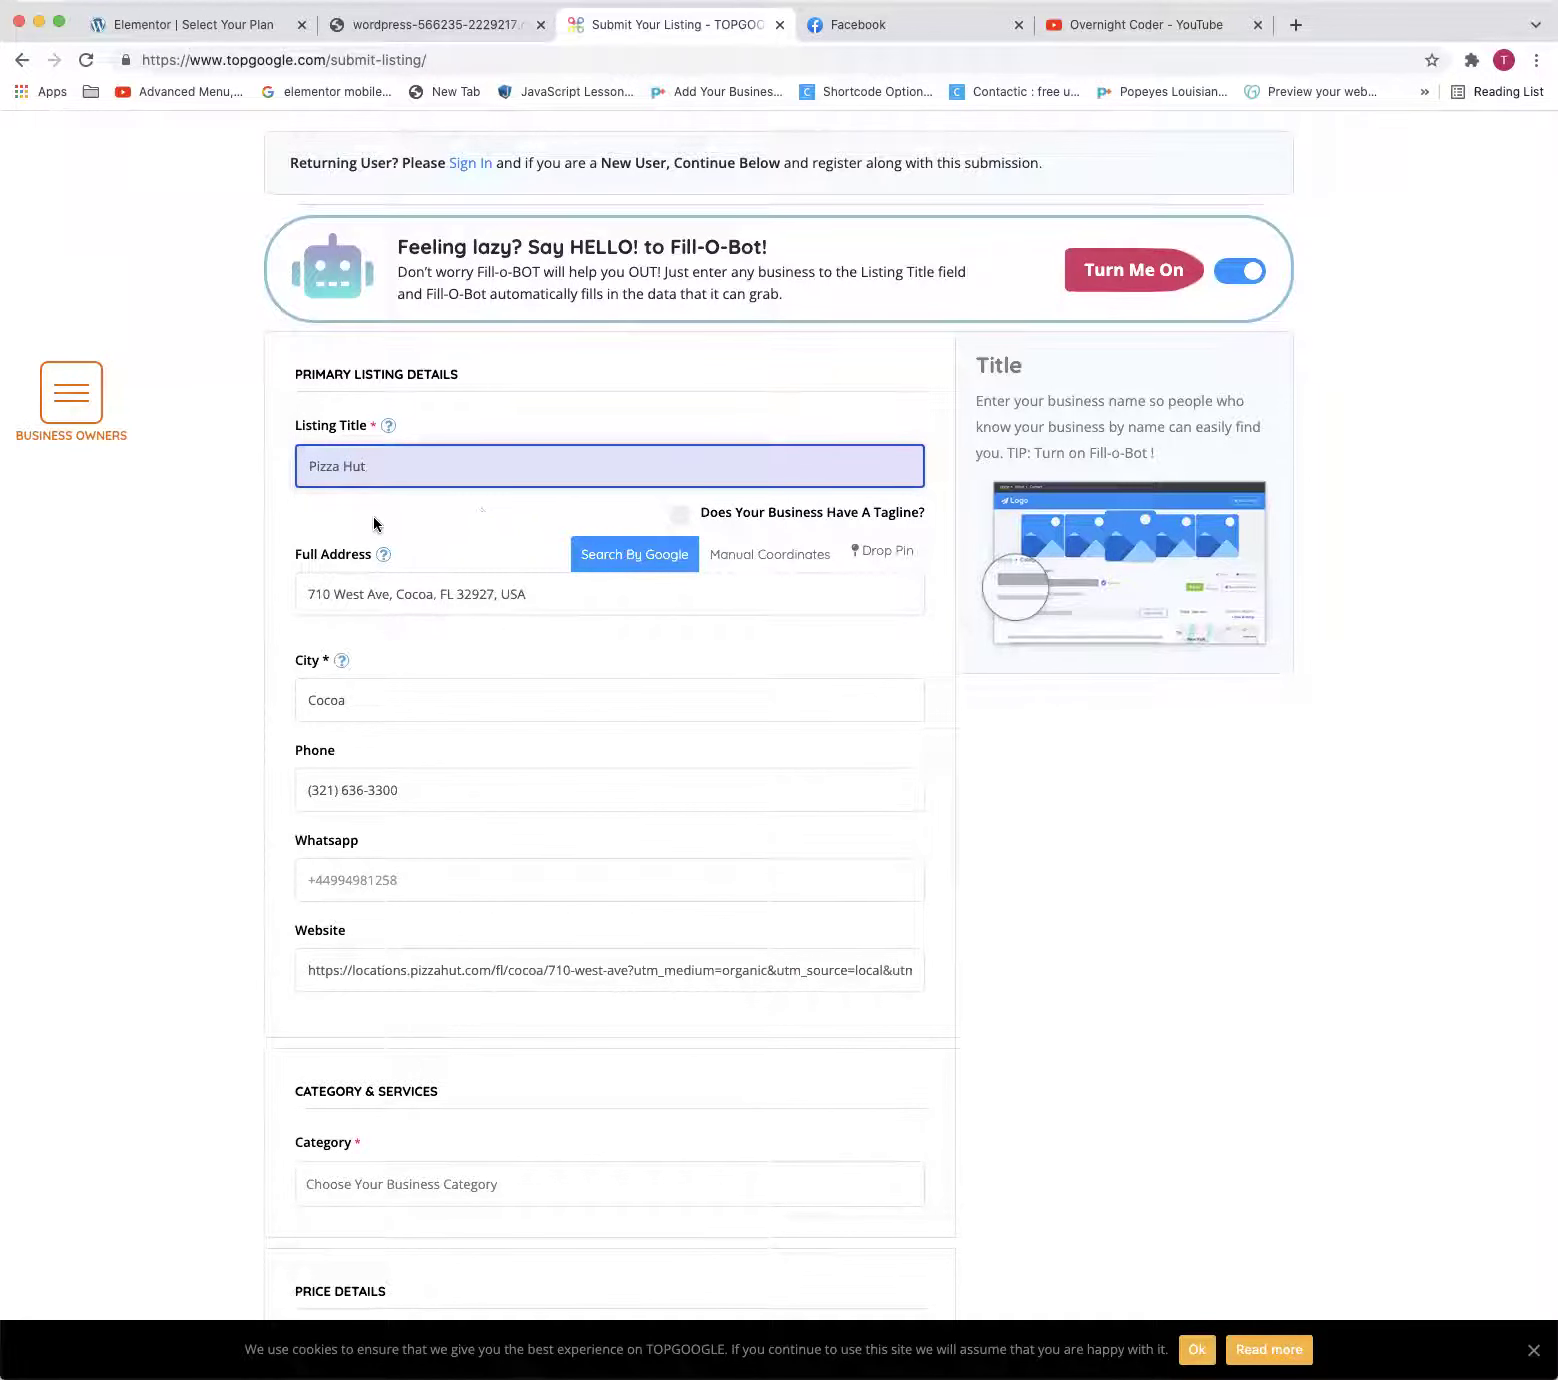
pyautogui.tripleClick(480, 971)
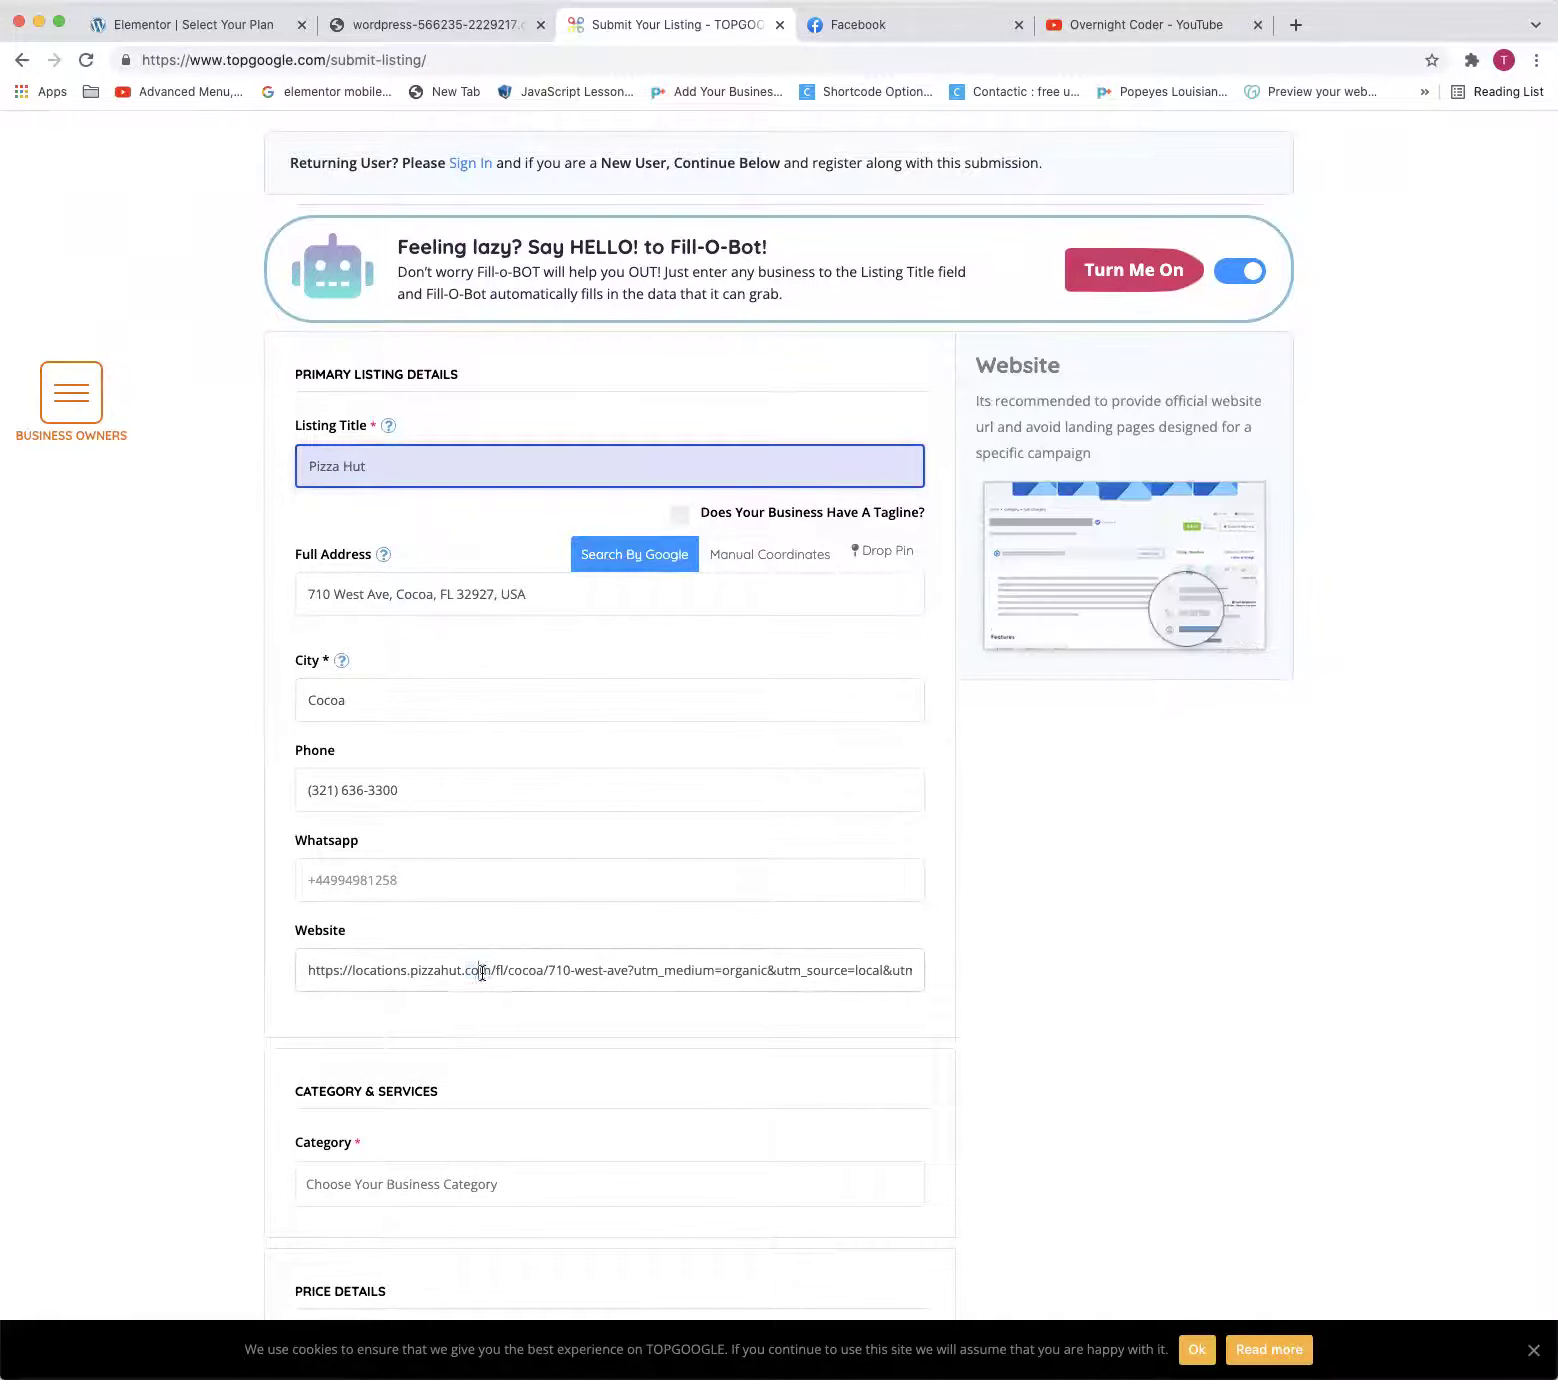
pyautogui.press('BackSpace')
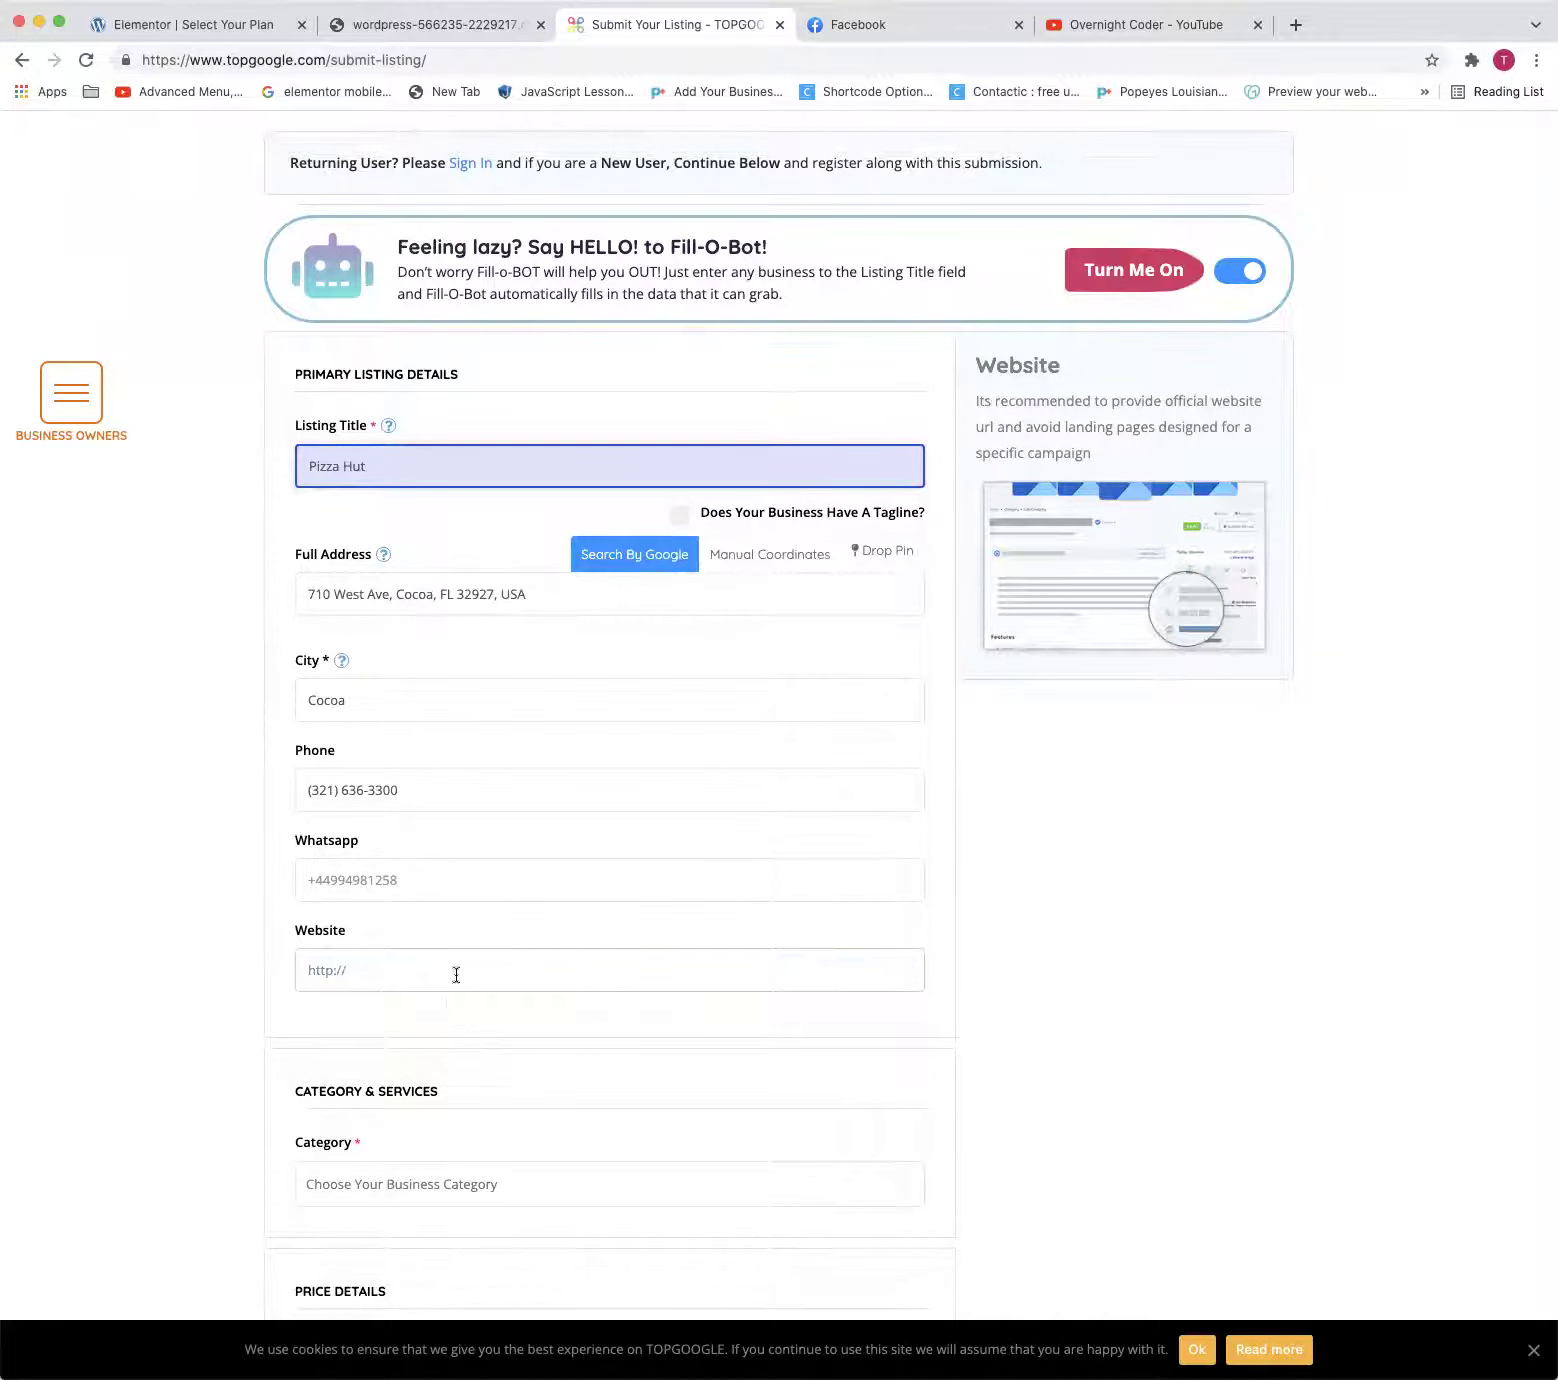
# Examine the business category options, including the added store, meal and food entries, without choosing one
pyautogui.scroll(-1, 441, 608)
pyautogui.scroll(-4, 456, 773)
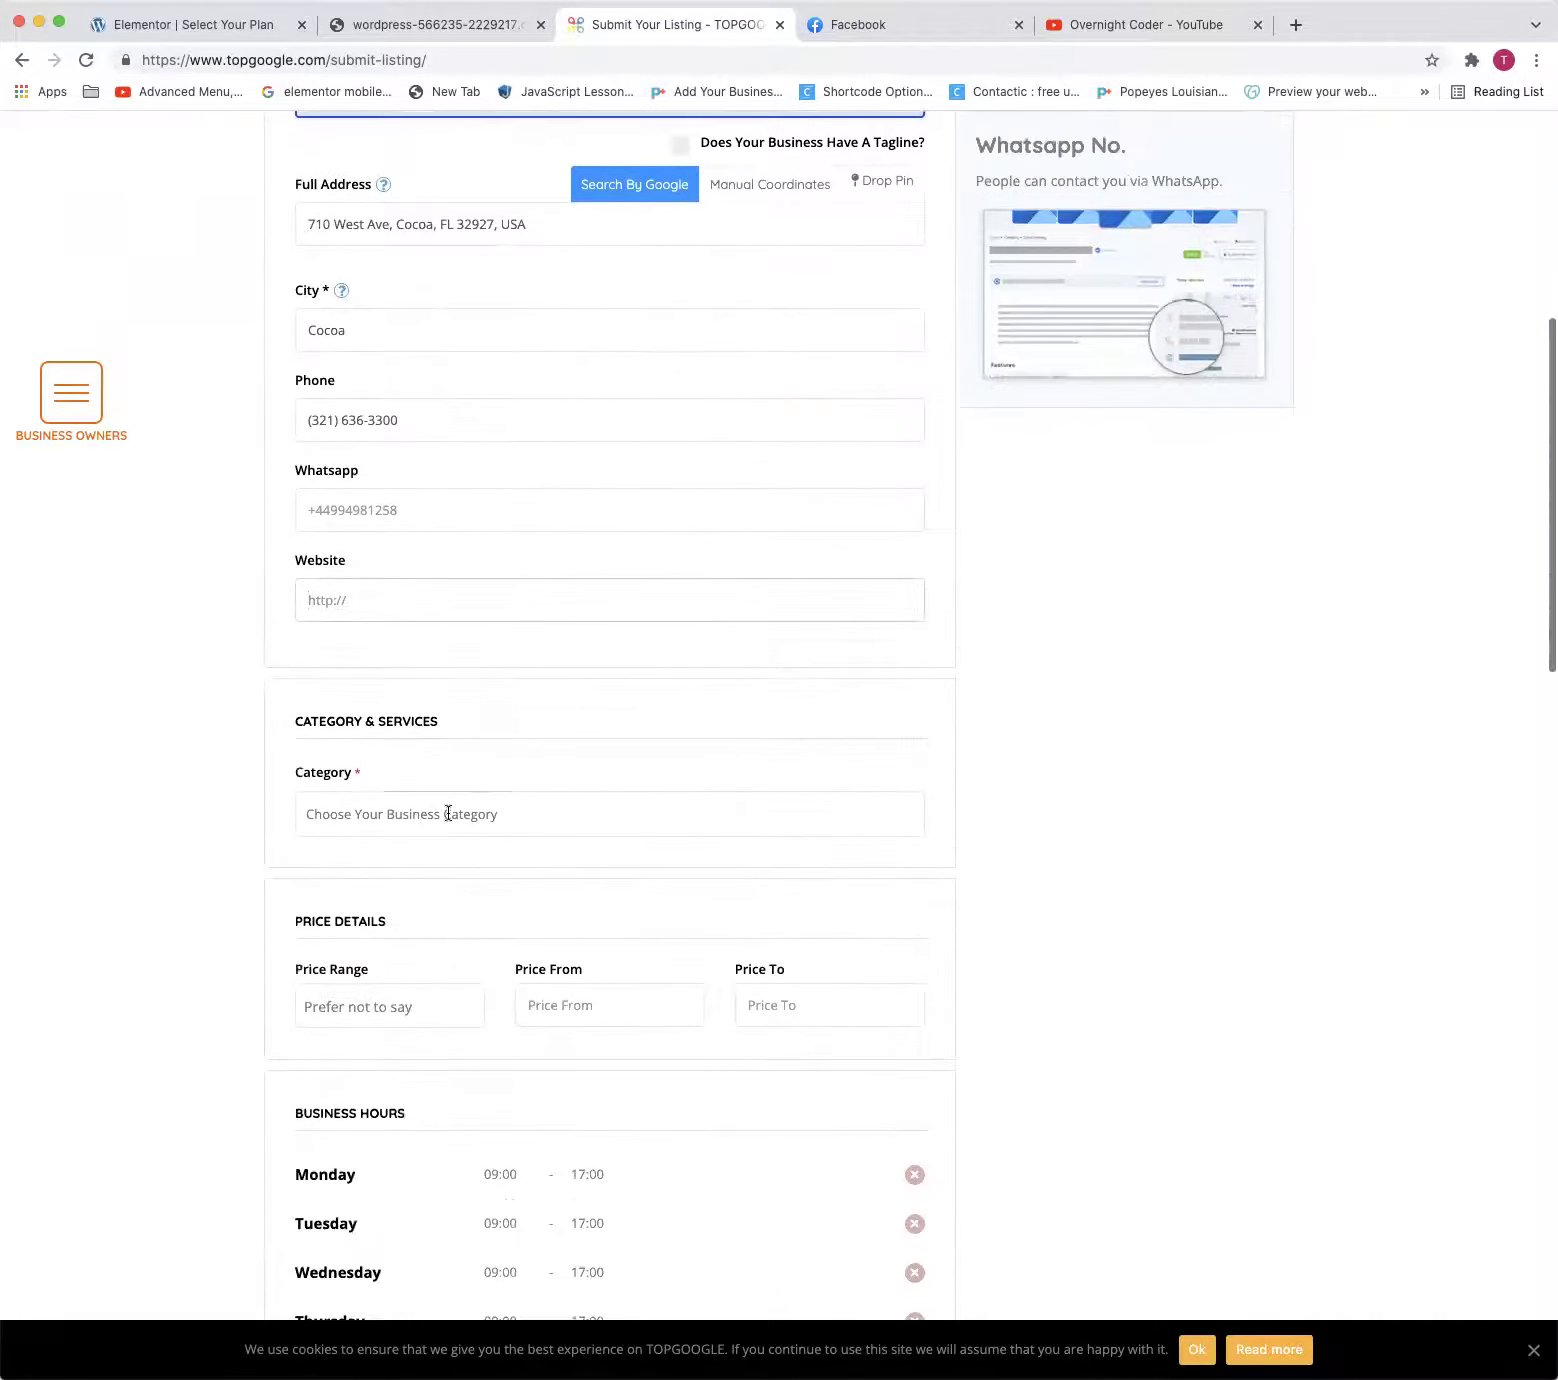
pyautogui.click(449, 812)
pyautogui.scroll(-1, 385, 975)
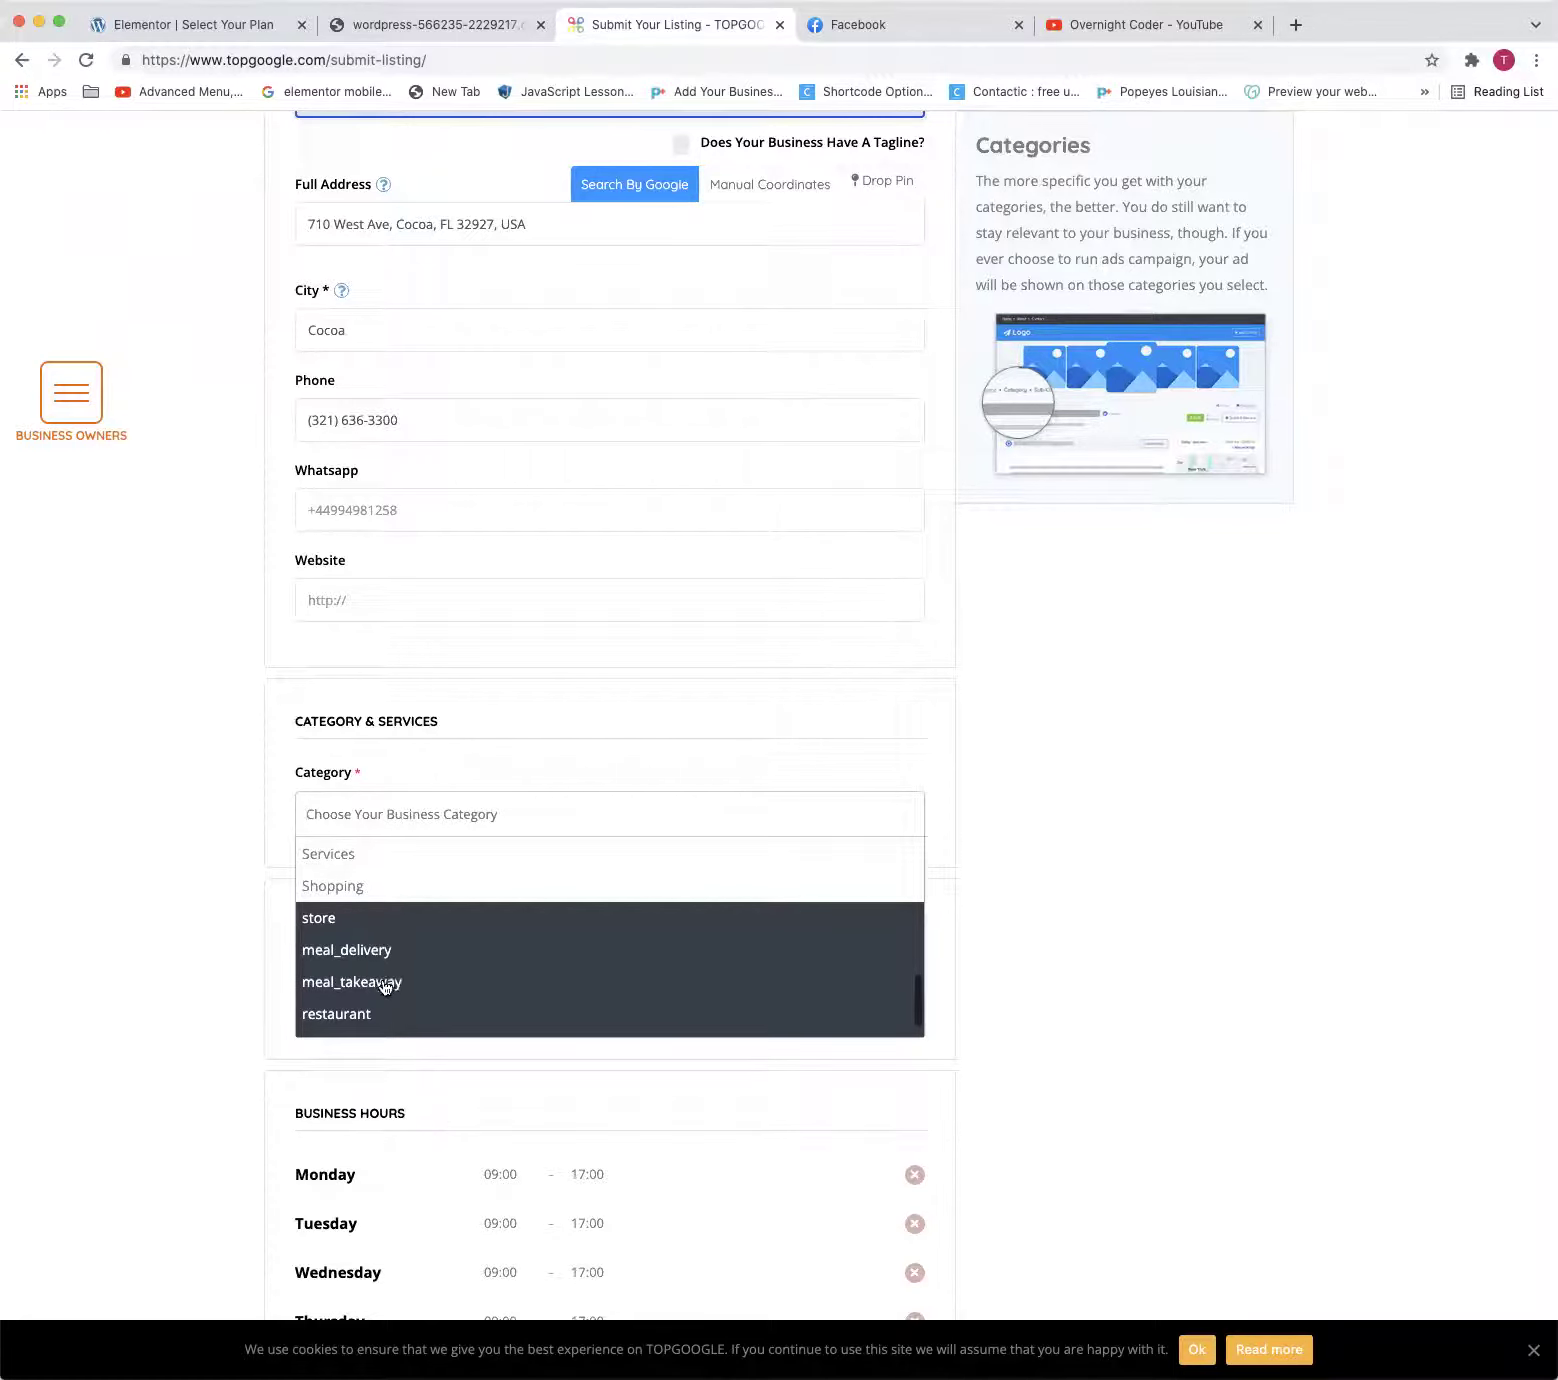
pyautogui.scroll(-1, 408, 905)
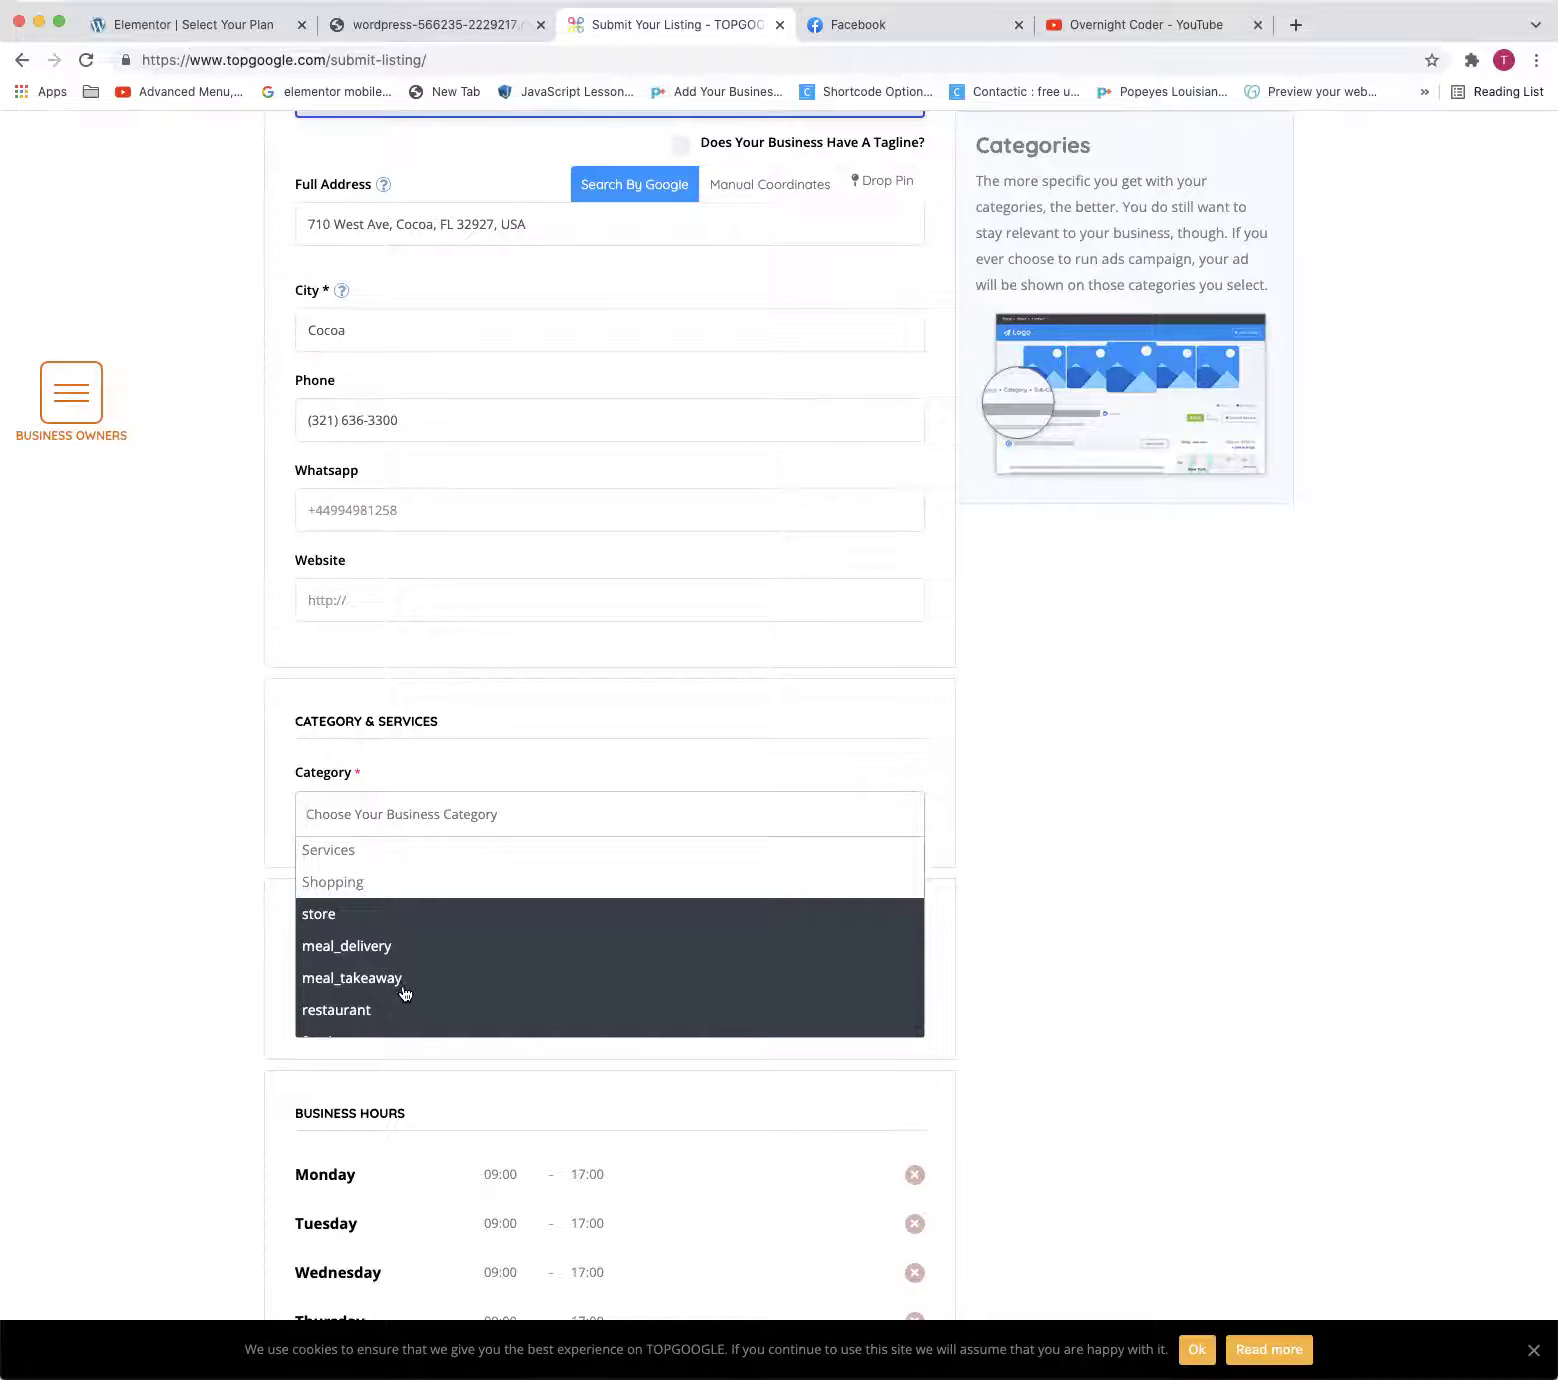
pyautogui.scroll(5, 400, 945)
pyautogui.scroll(-6, 403, 935)
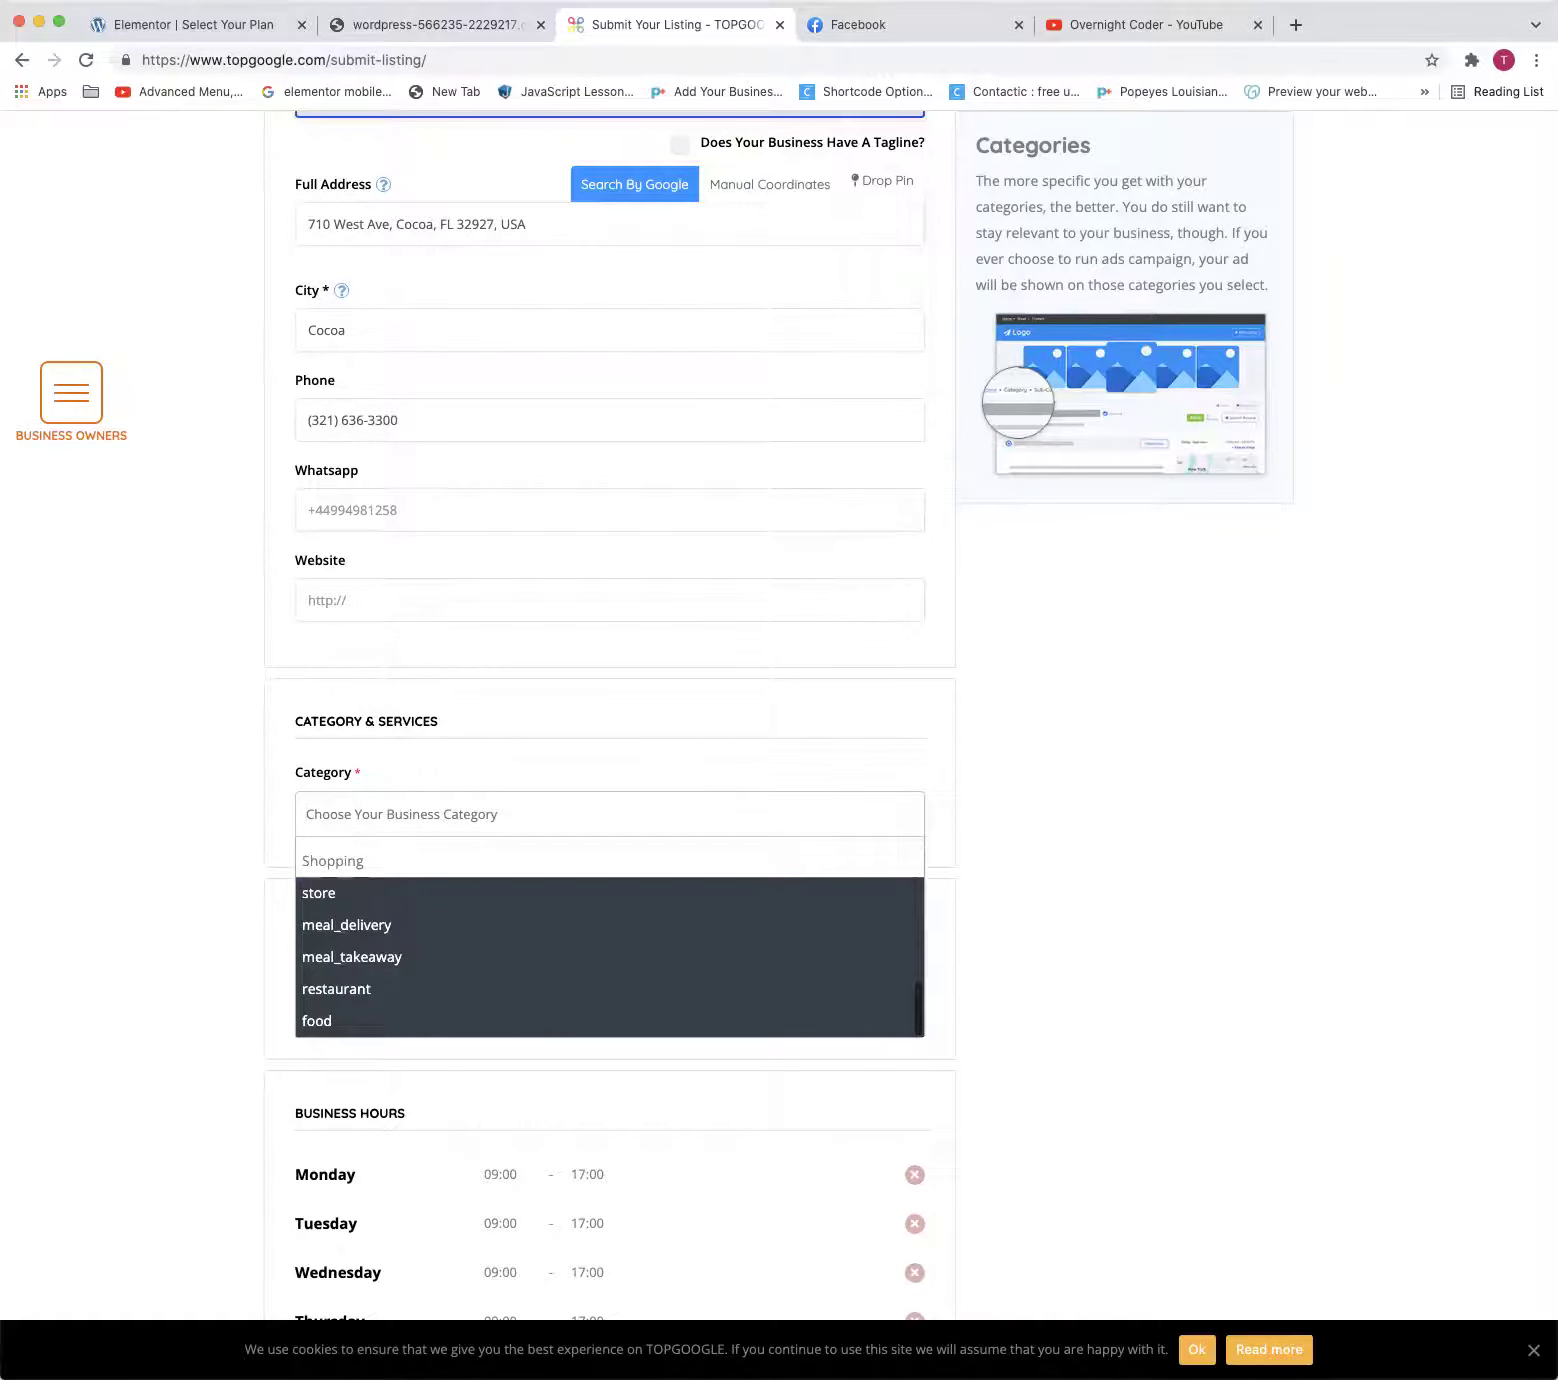
pyautogui.click(17, 591)
pyautogui.click(71, 392)
pyautogui.click(551, 906)
pyautogui.click(590, 818)
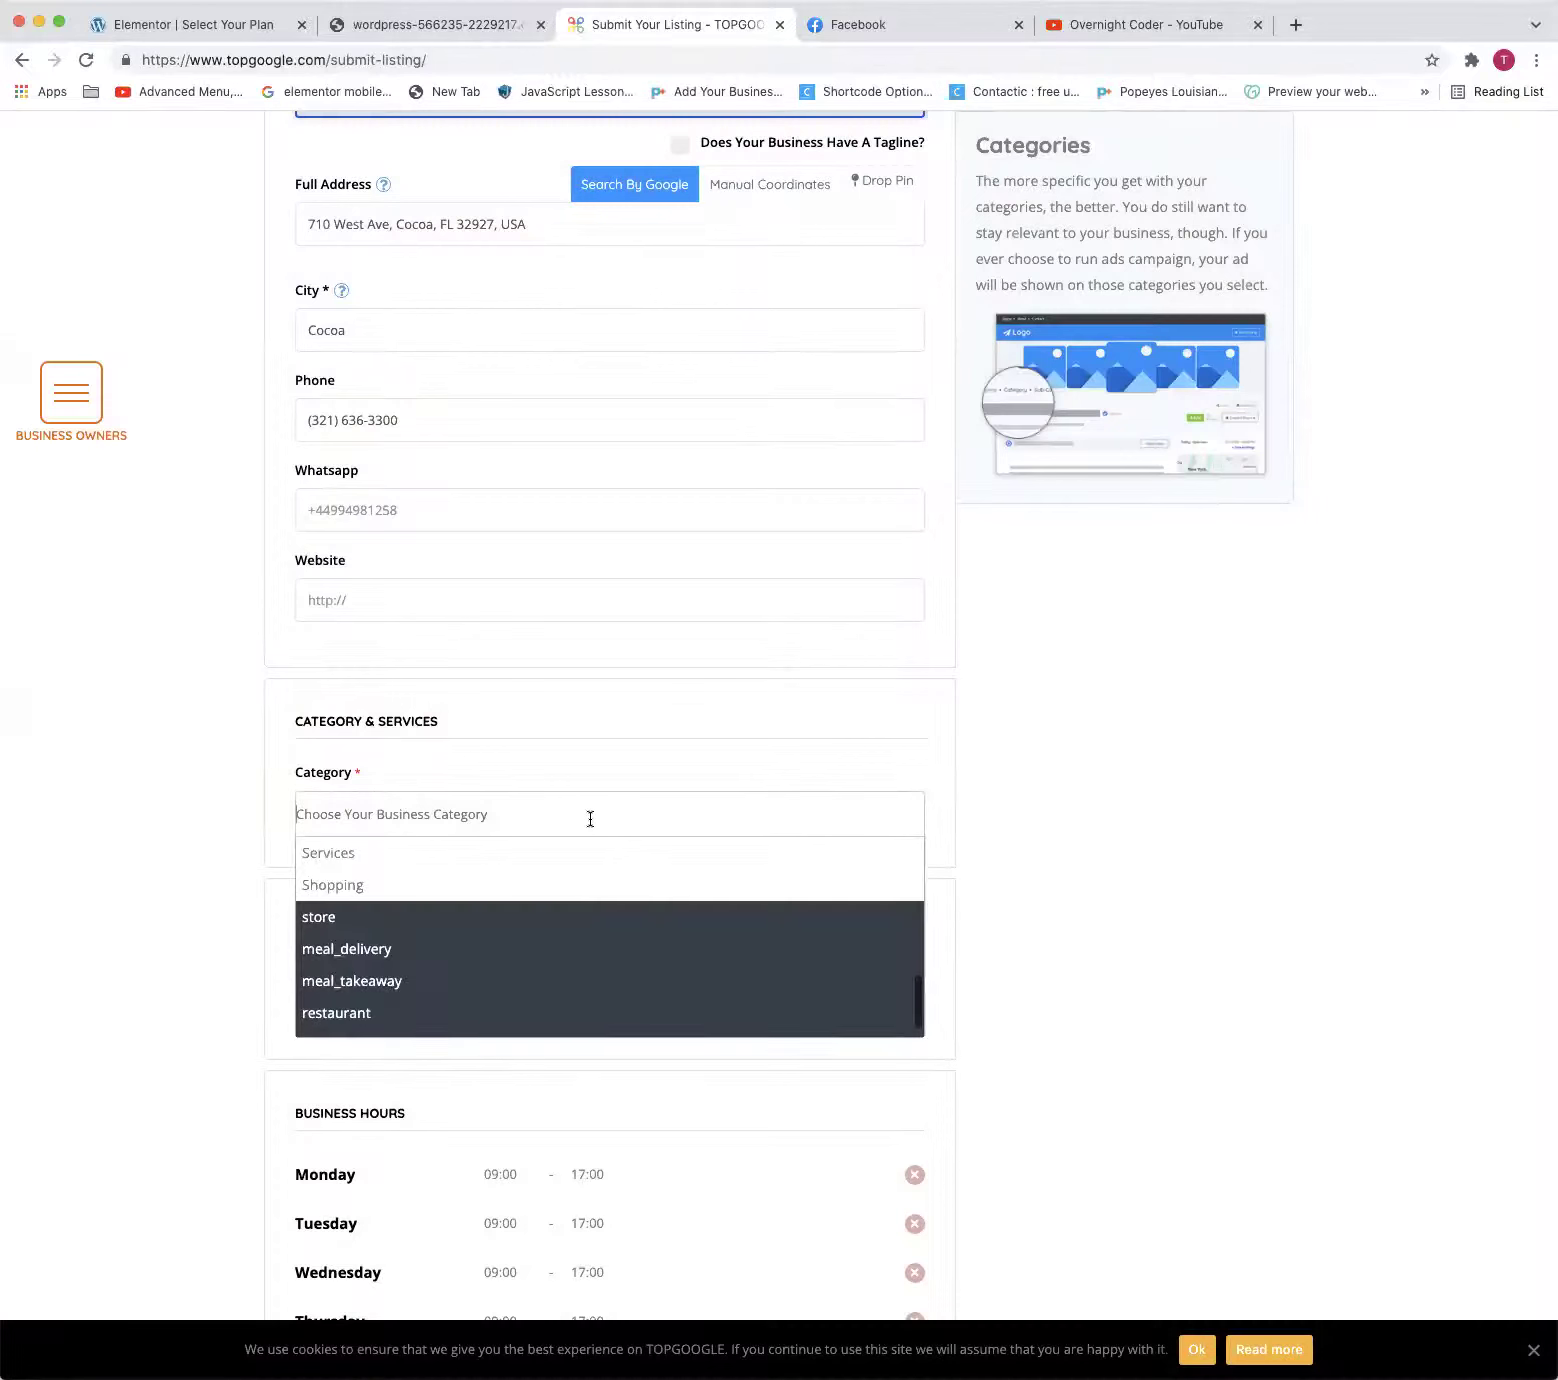
pyautogui.scroll(-1, 385, 990)
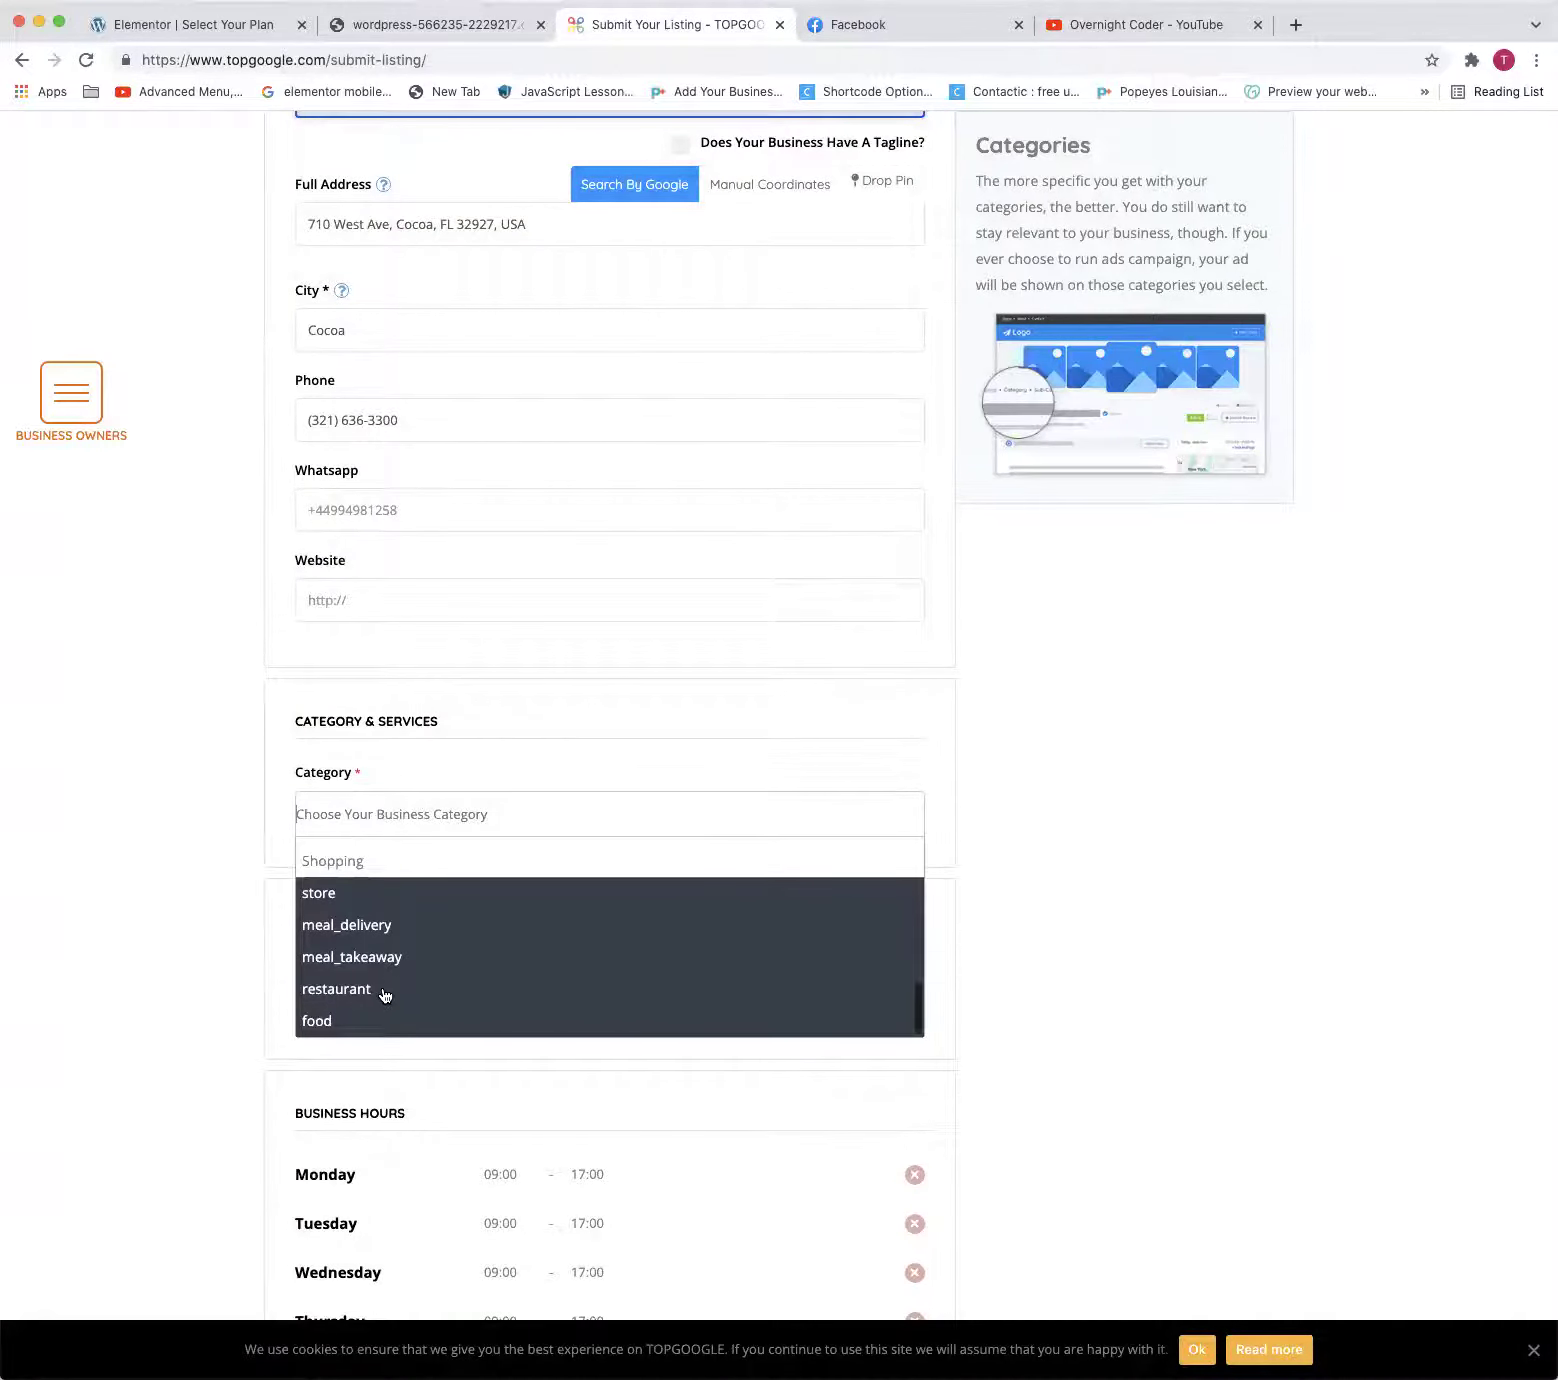
pyautogui.click(179, 872)
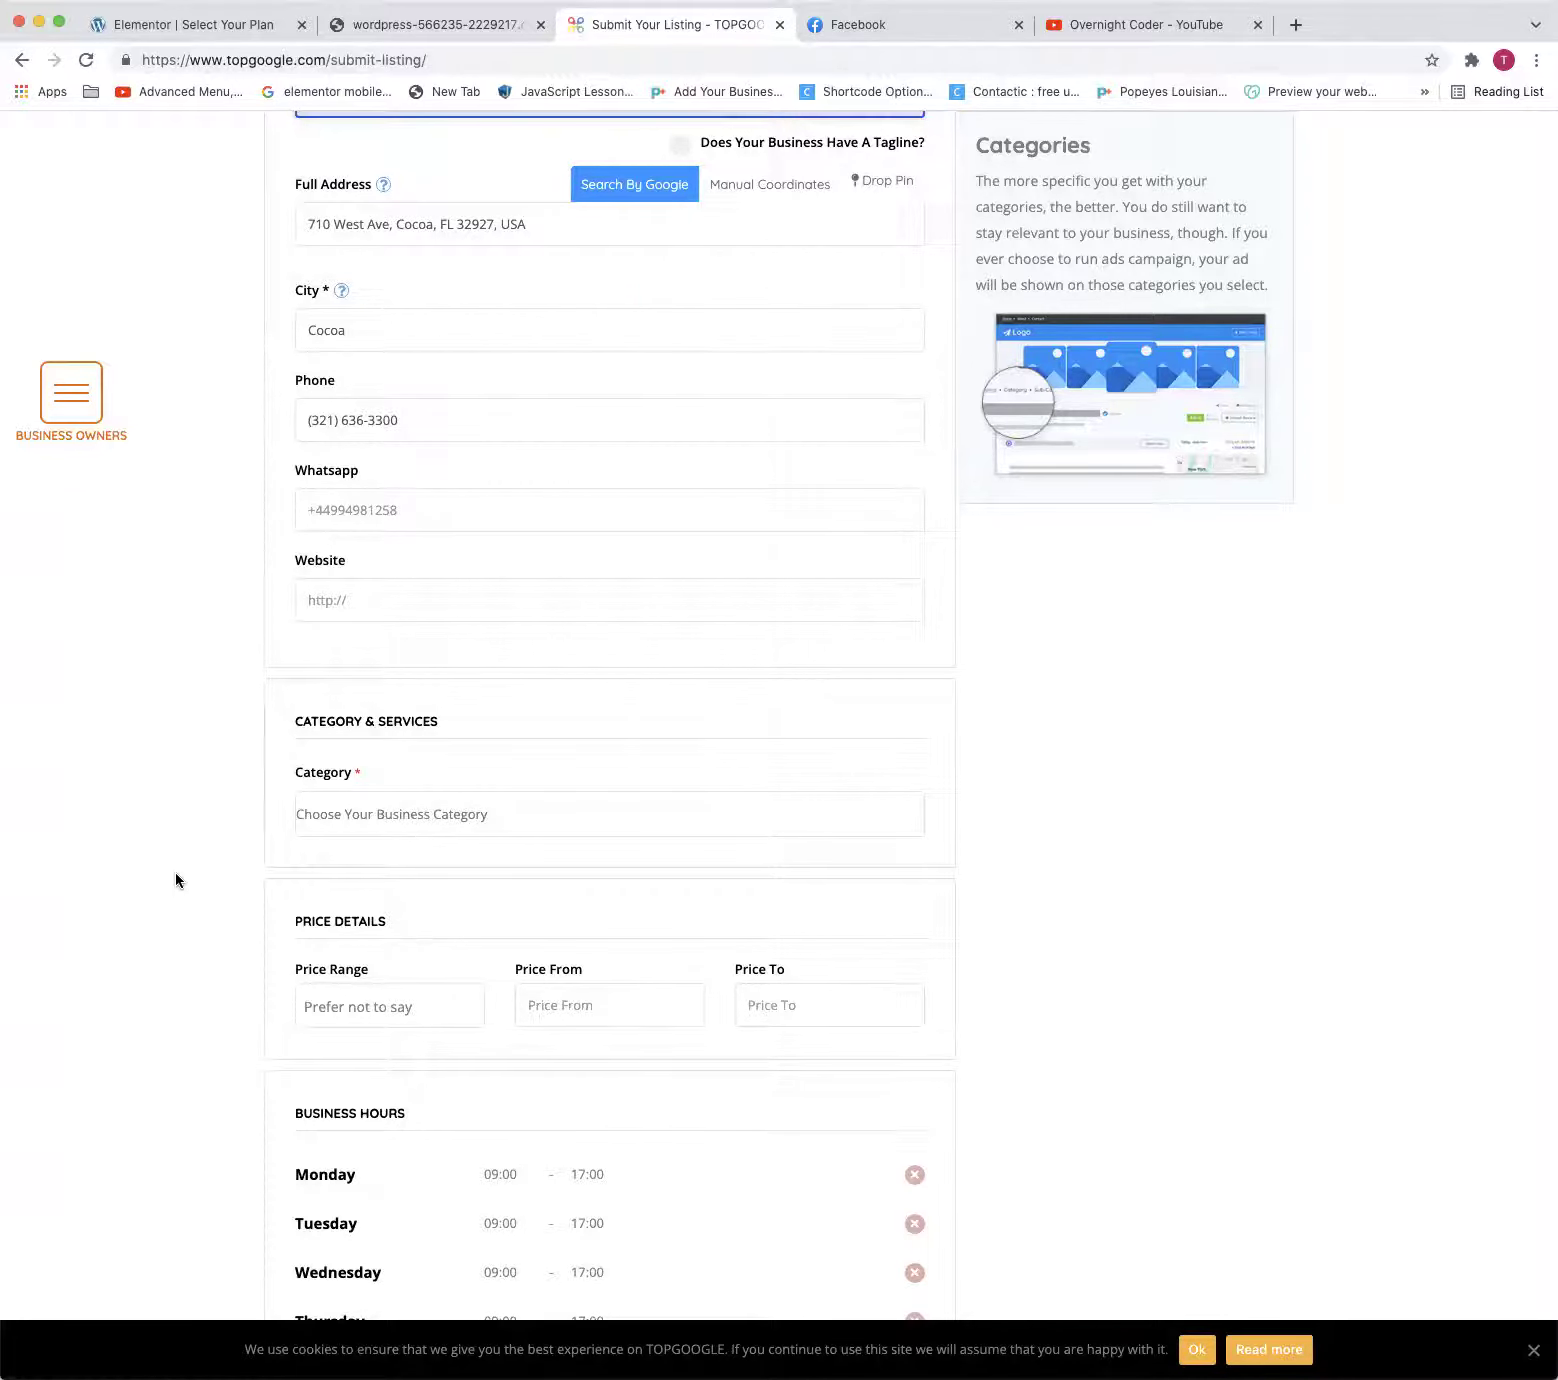
# Examine the submission form's tips and its sections from the listing title through categories, prices, business hours and social media
pyautogui.scroll(10, 949, 438)
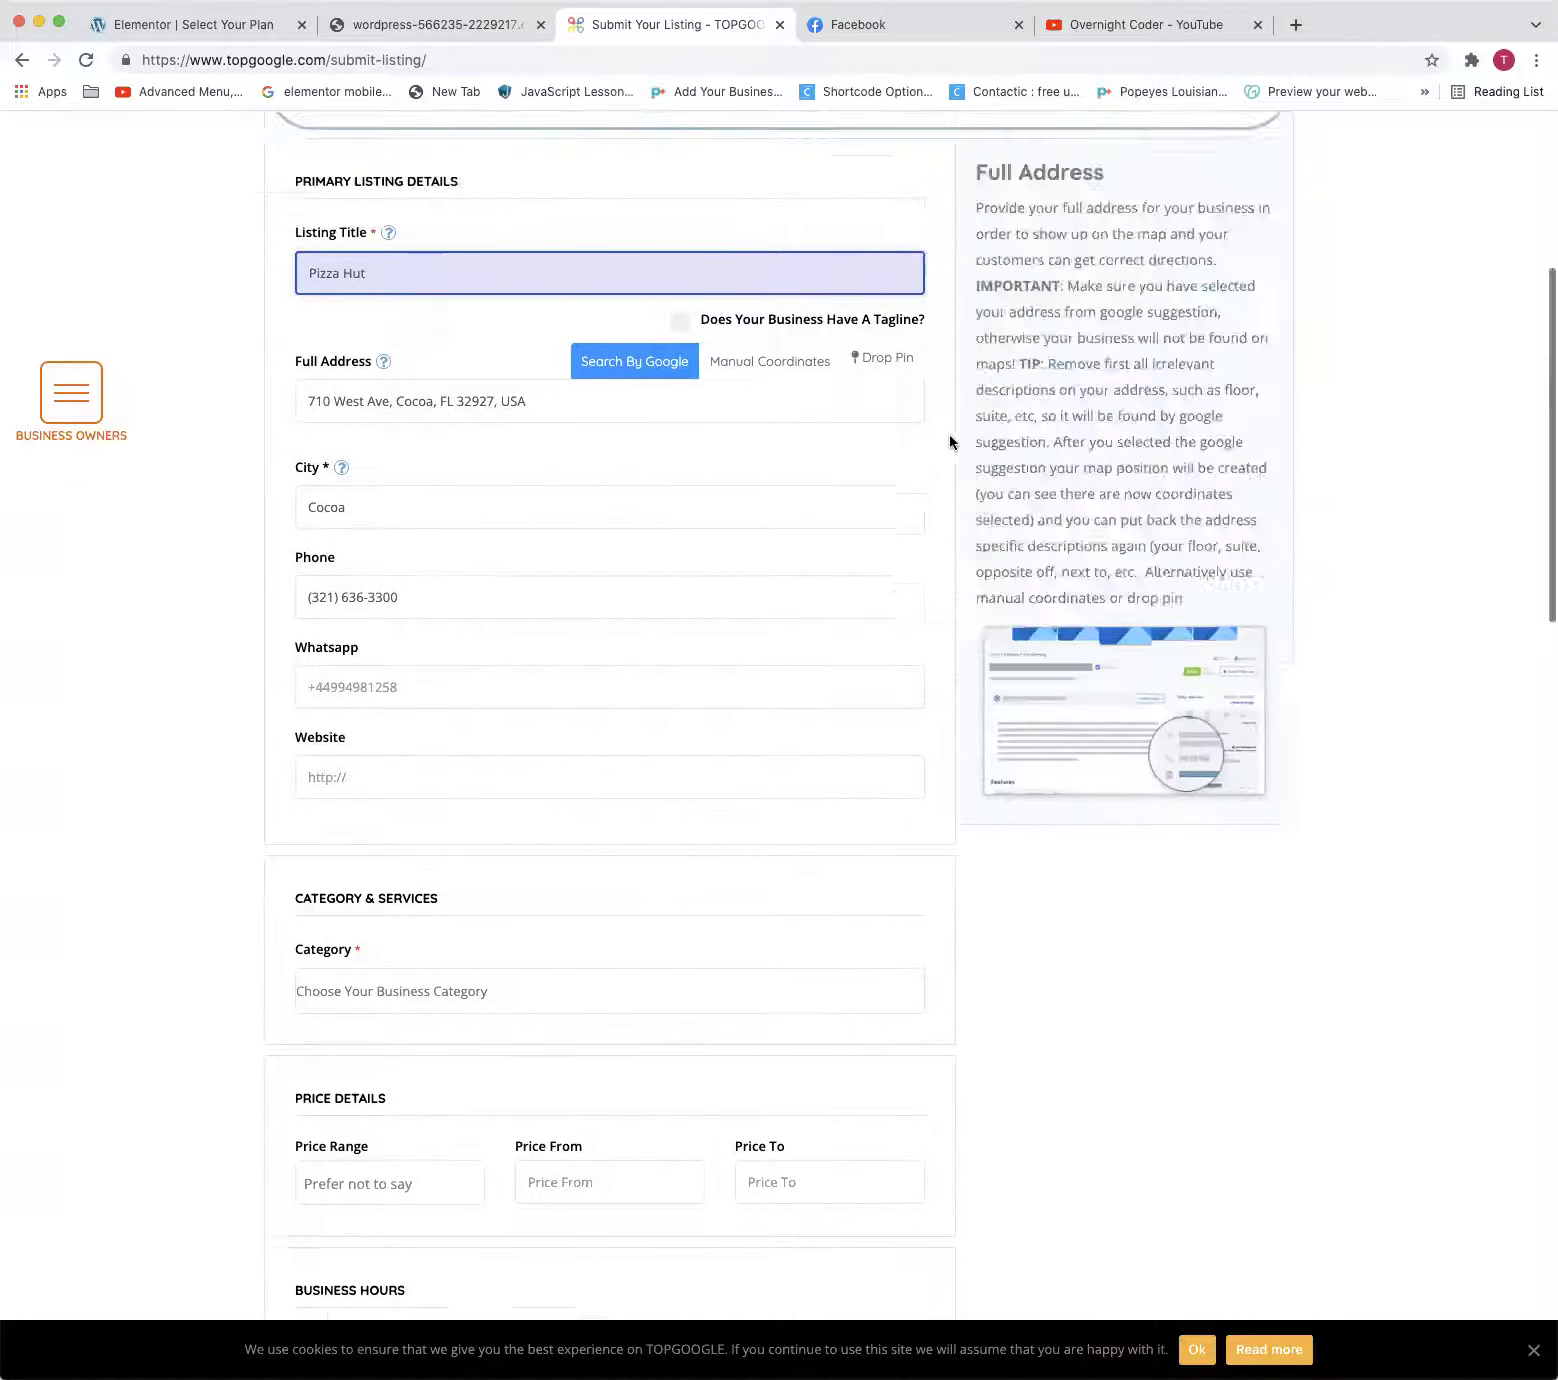
pyautogui.scroll(-8, 1199, 605)
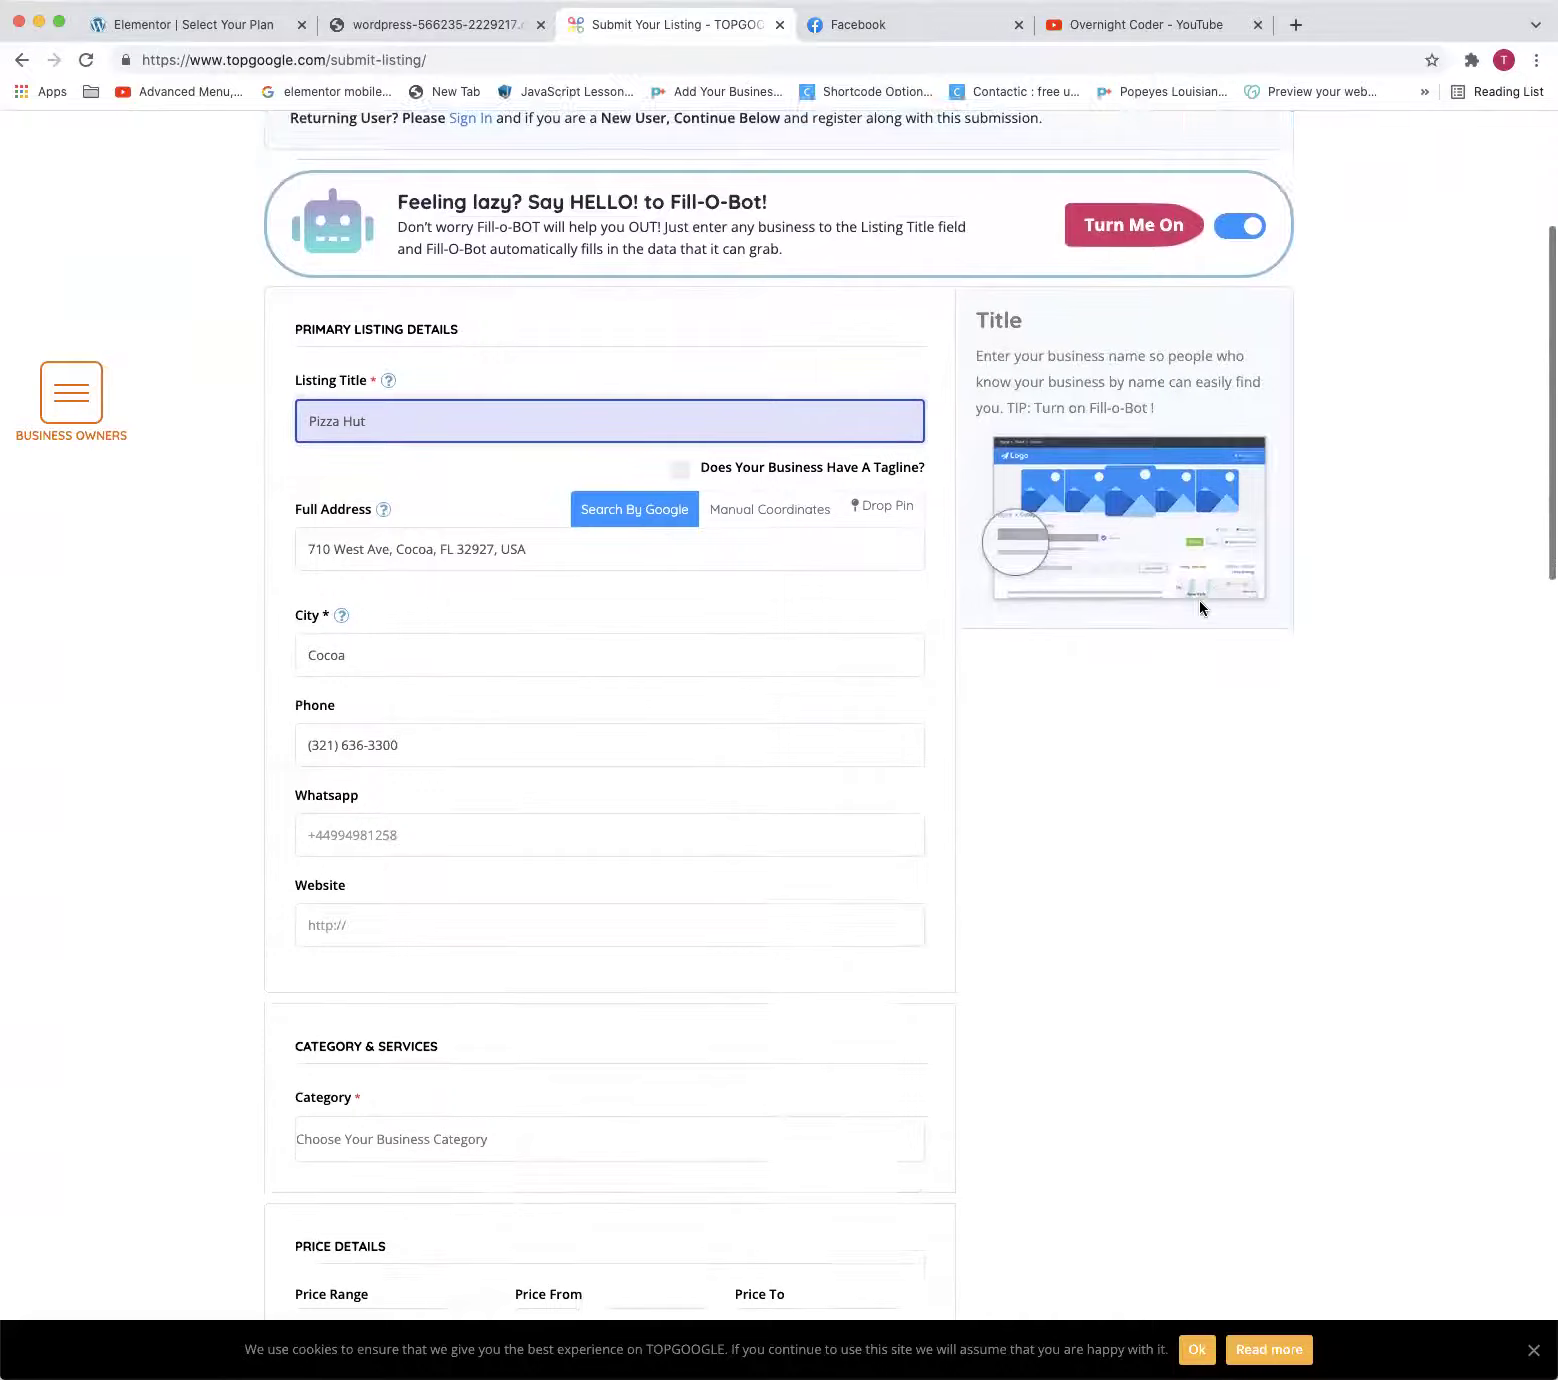
pyautogui.scroll(-5, 1199, 607)
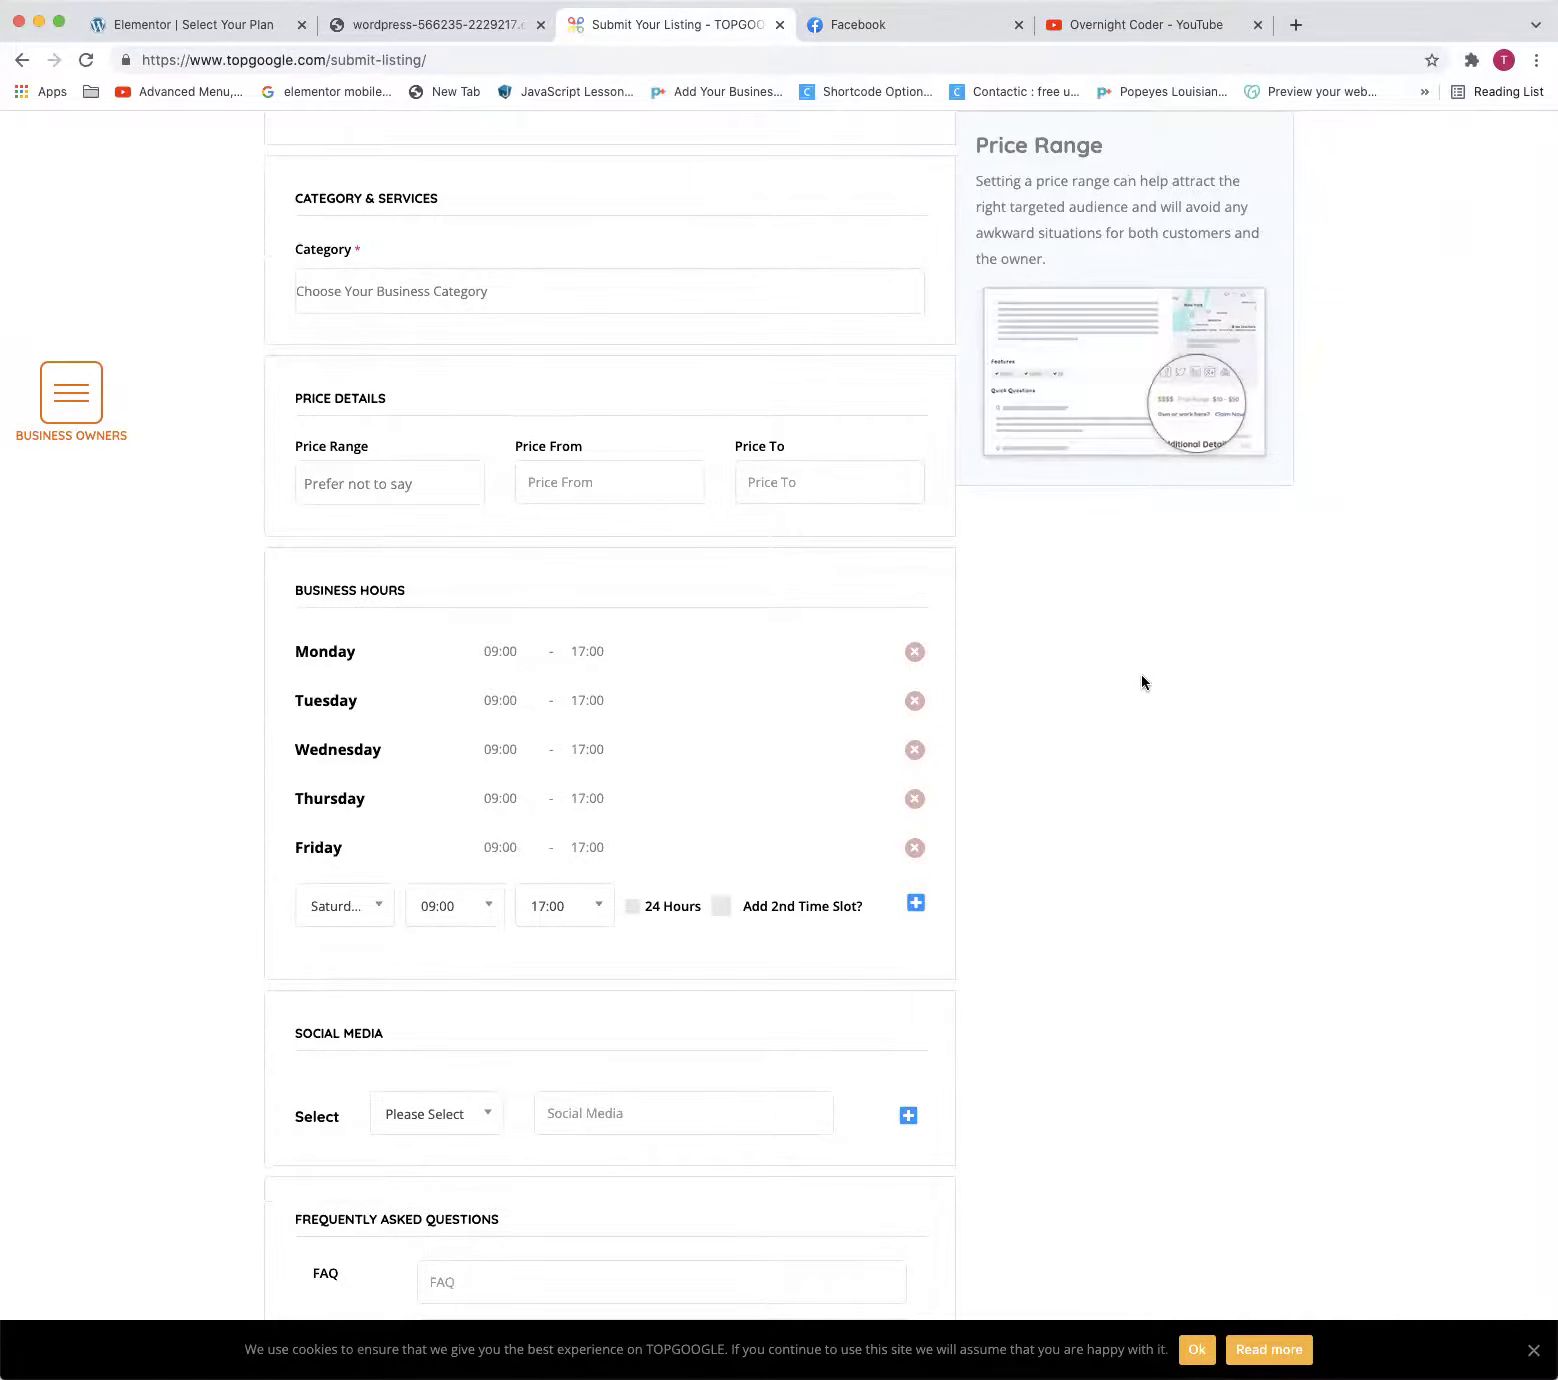
pyautogui.scroll(13, 1139, 680)
pyautogui.scroll(-1, 1131, 672)
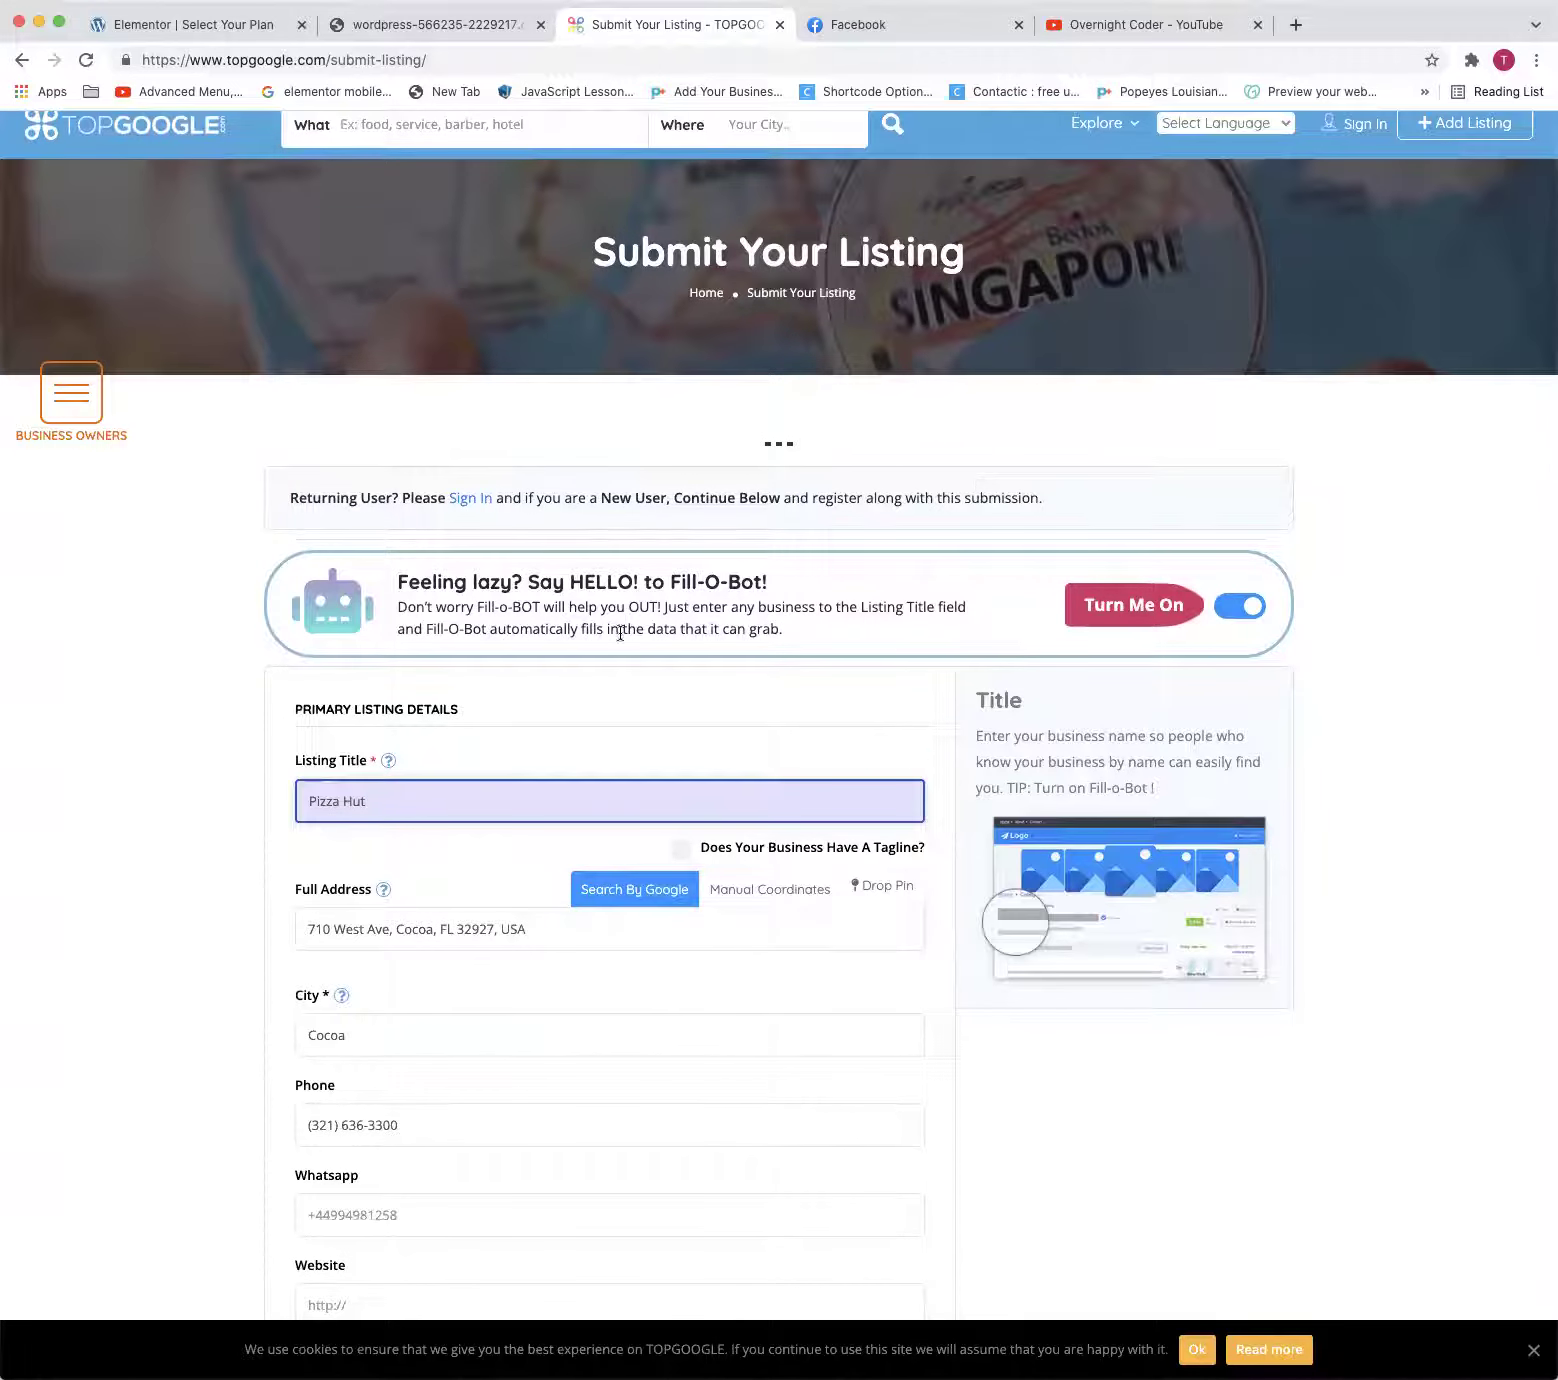
pyautogui.click(582, 797)
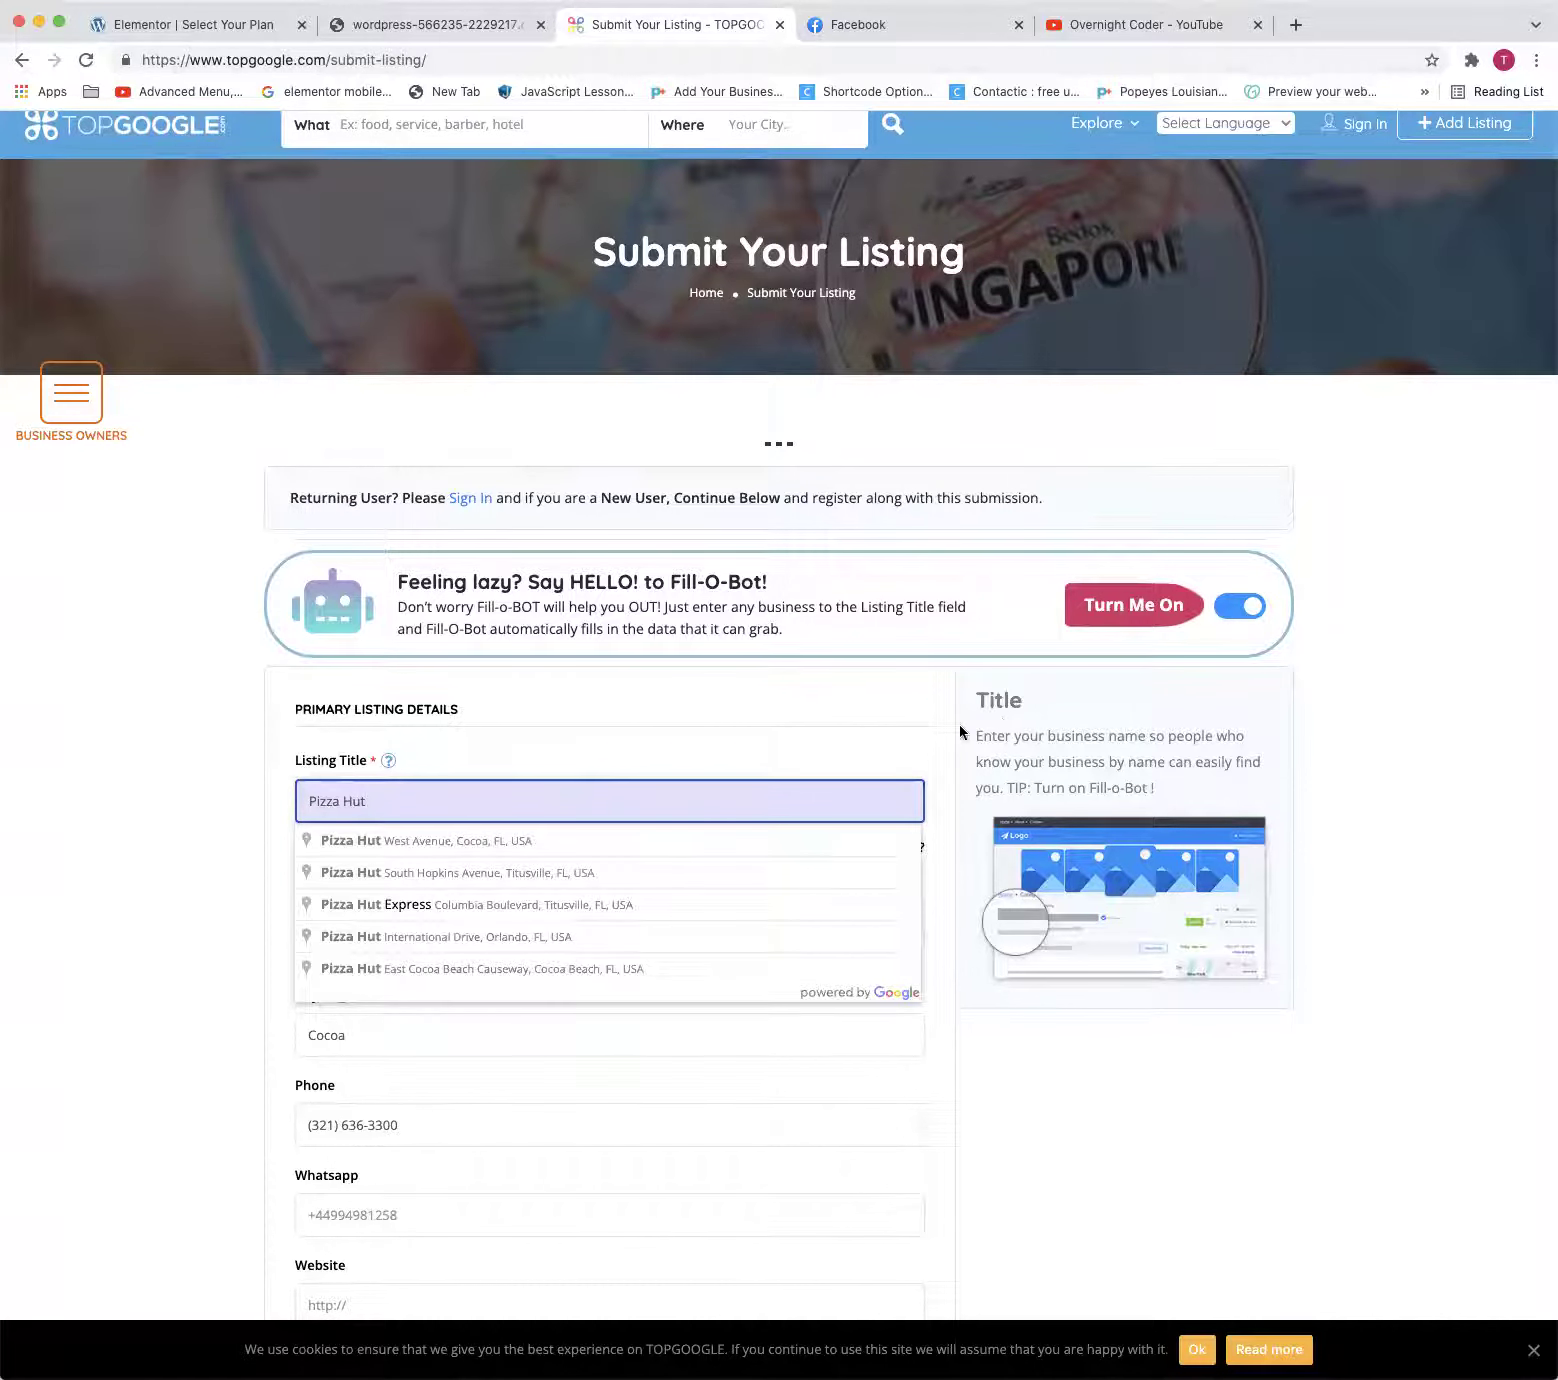
pyautogui.tripleClick(1054, 731)
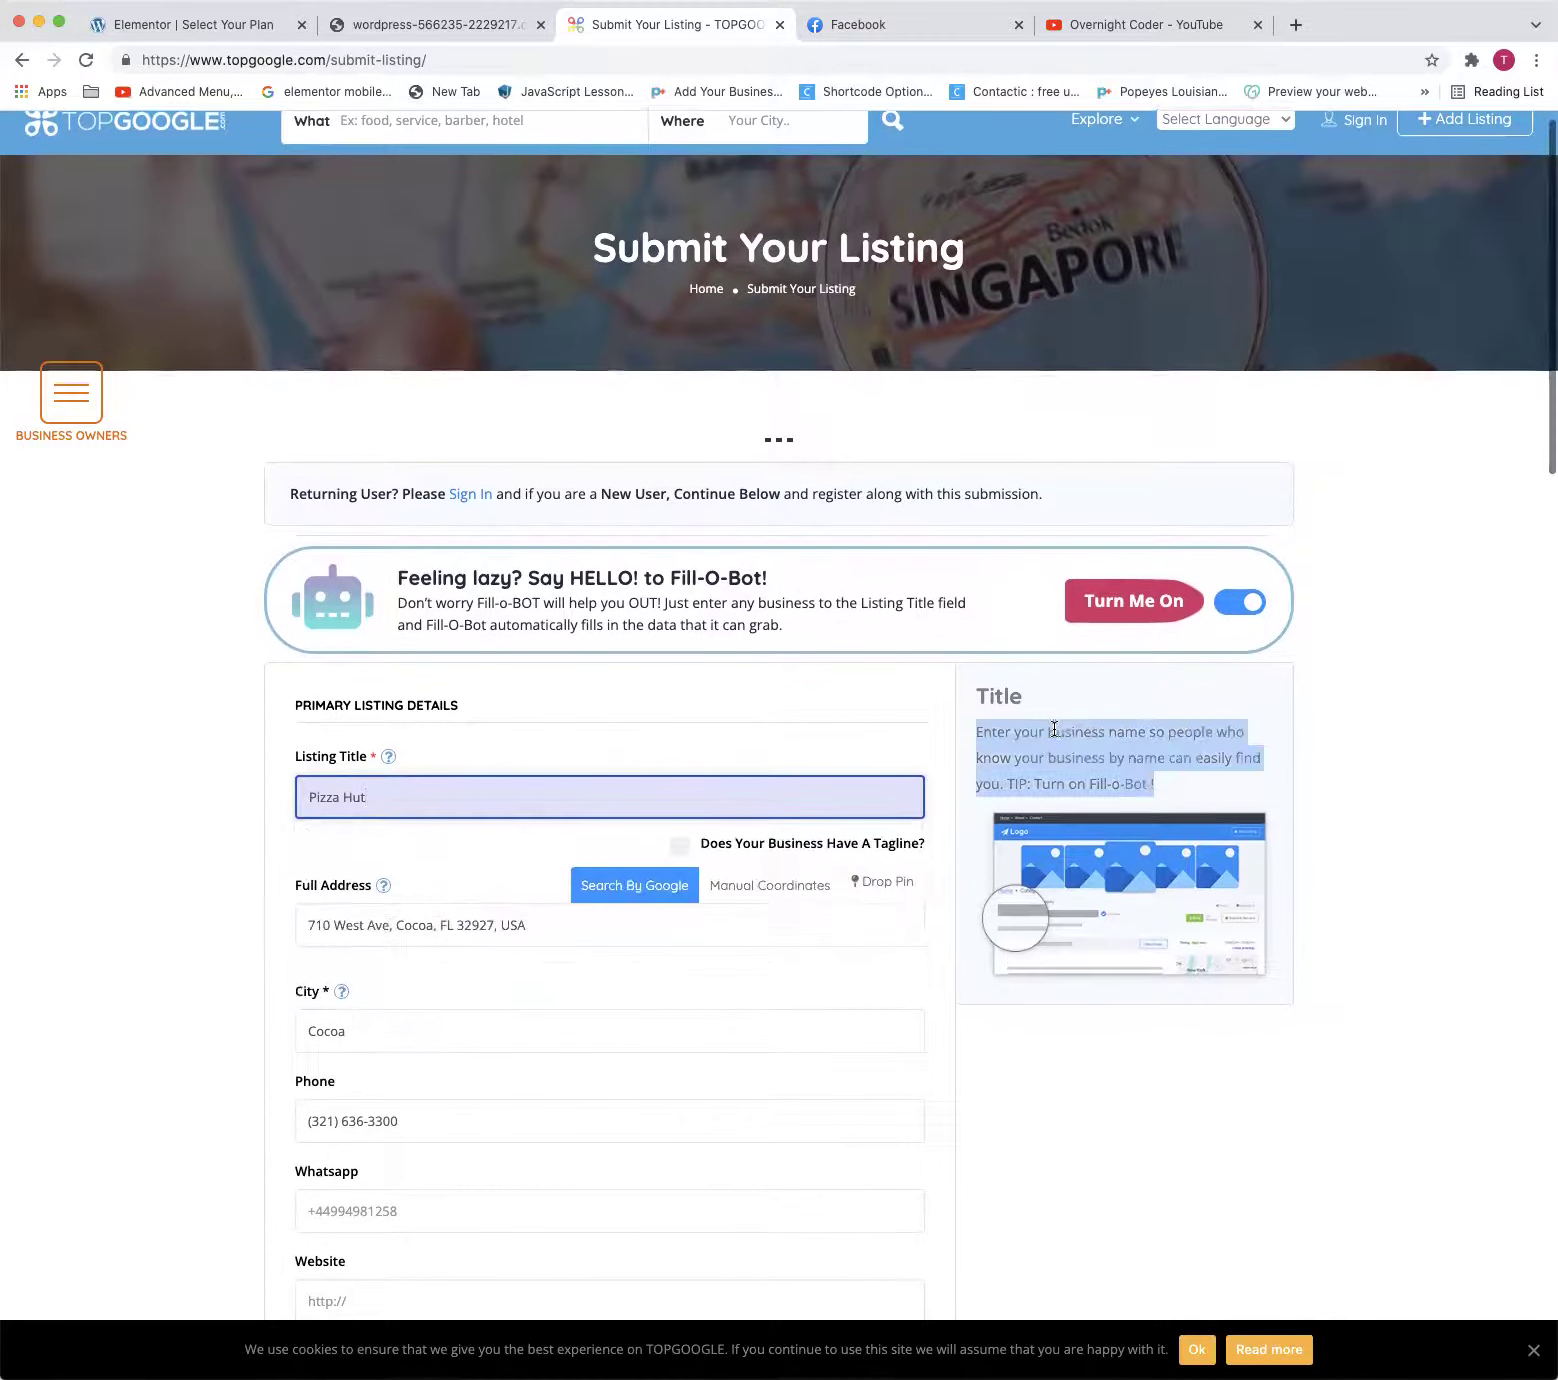
pyautogui.scroll(-1, 1054, 740)
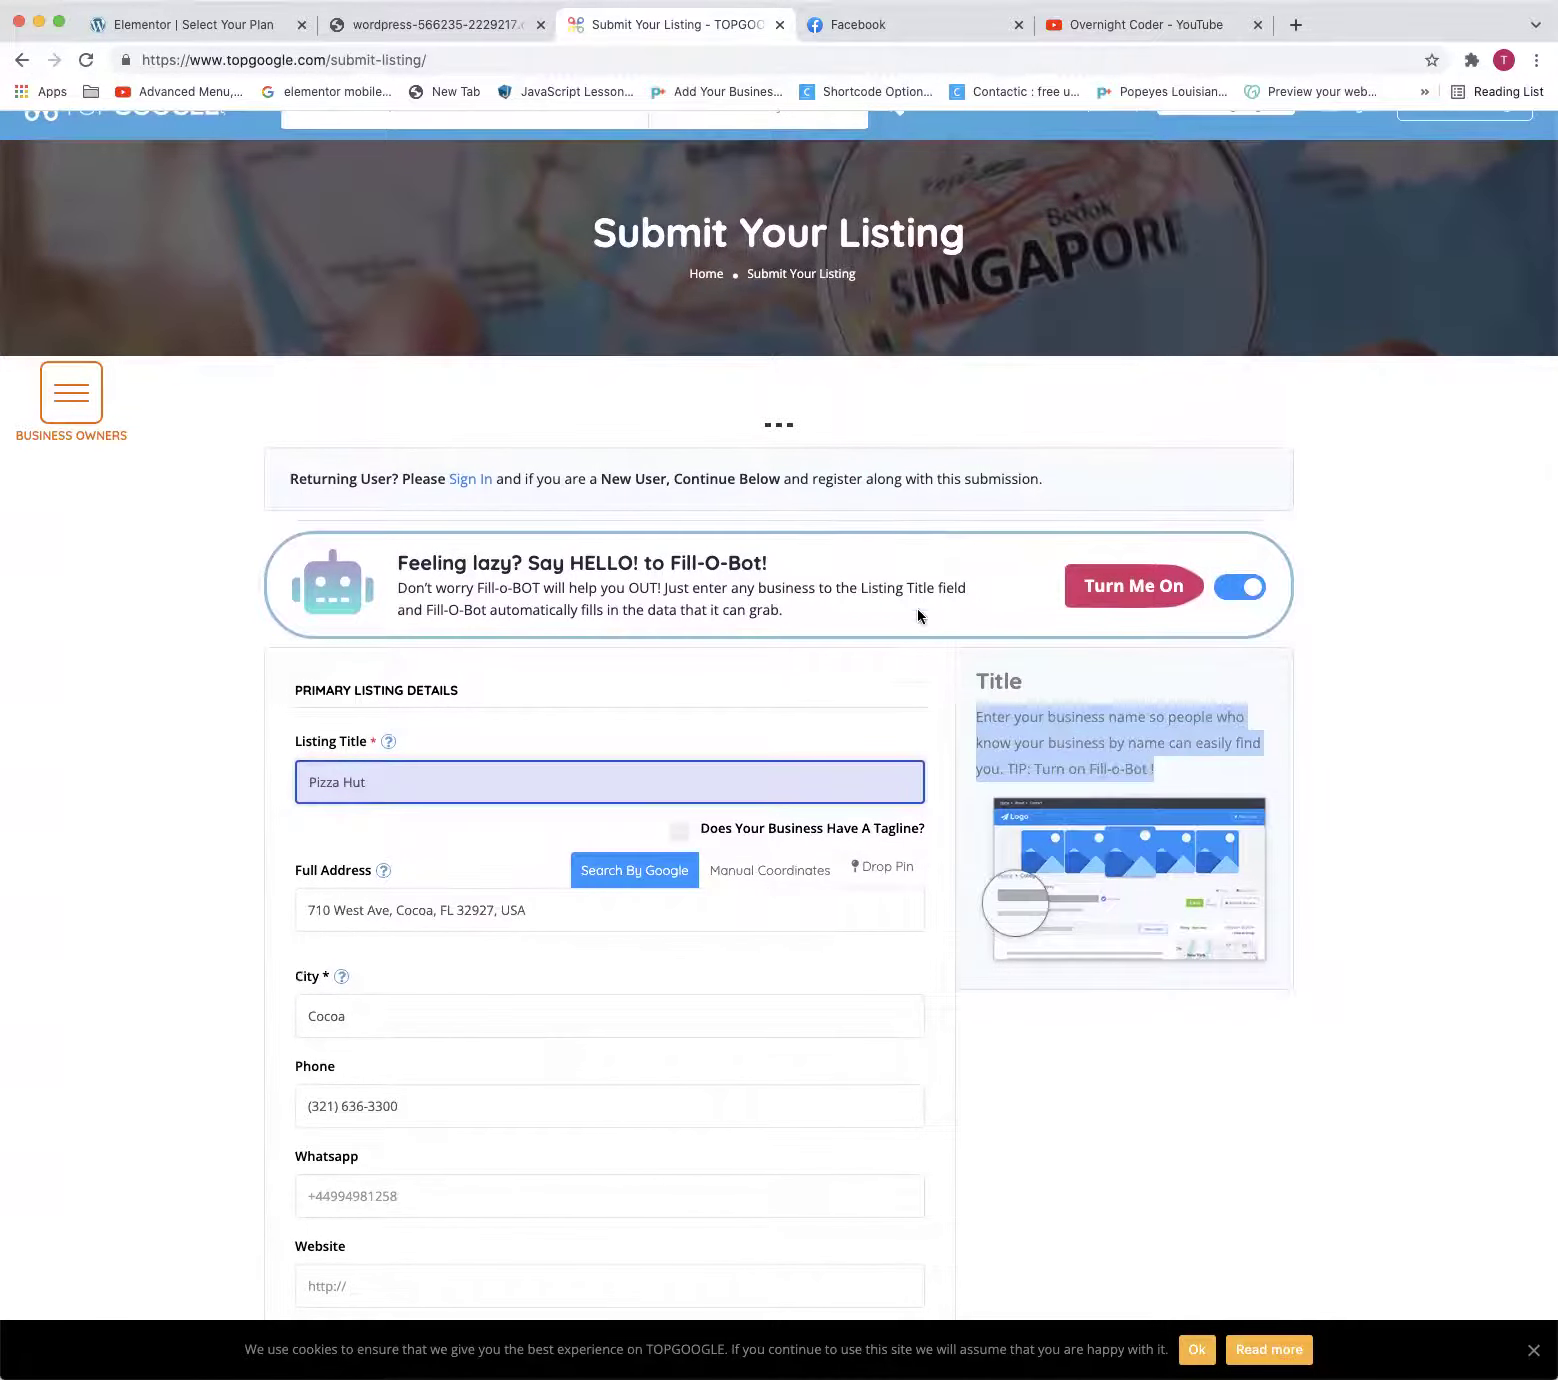
pyautogui.scroll(-5, 915, 647)
pyautogui.scroll(-4, 913, 650)
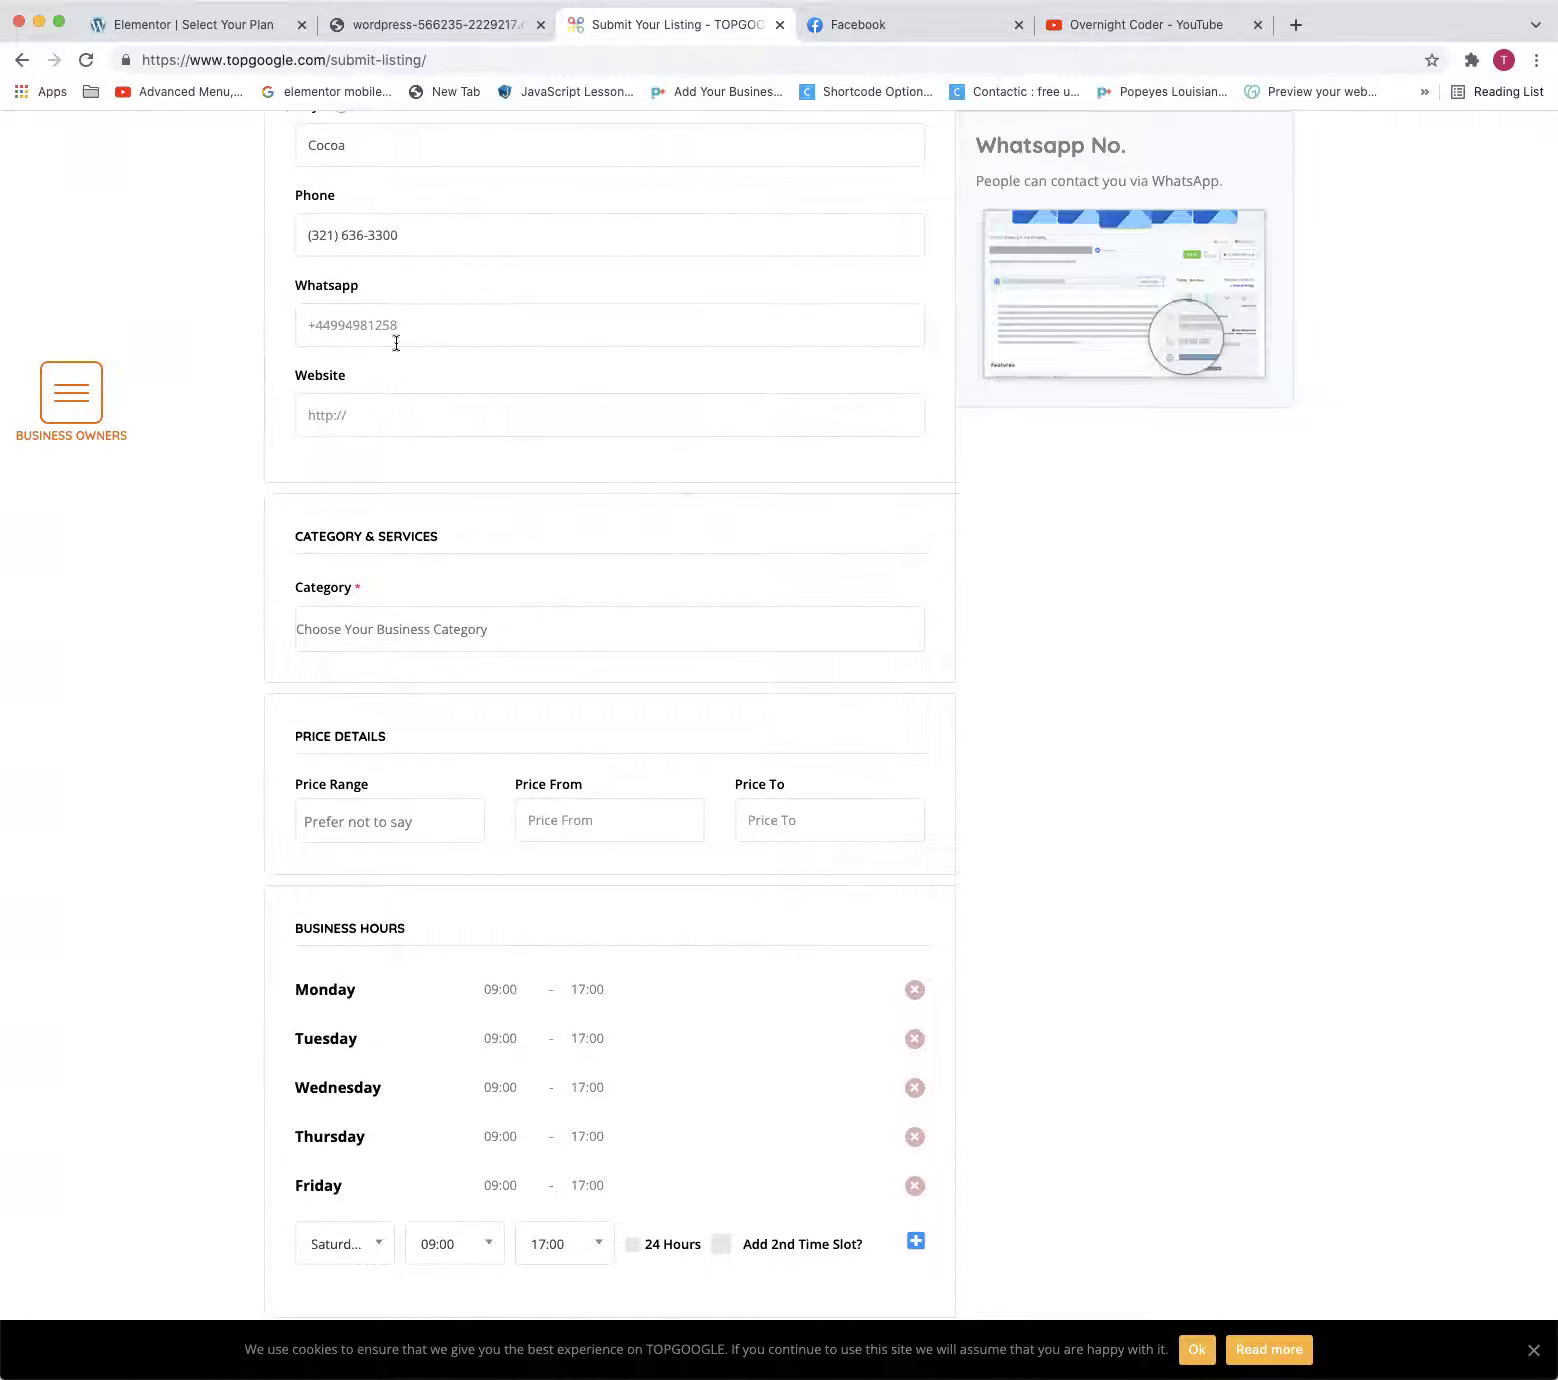
pyautogui.scroll(-2, 437, 497)
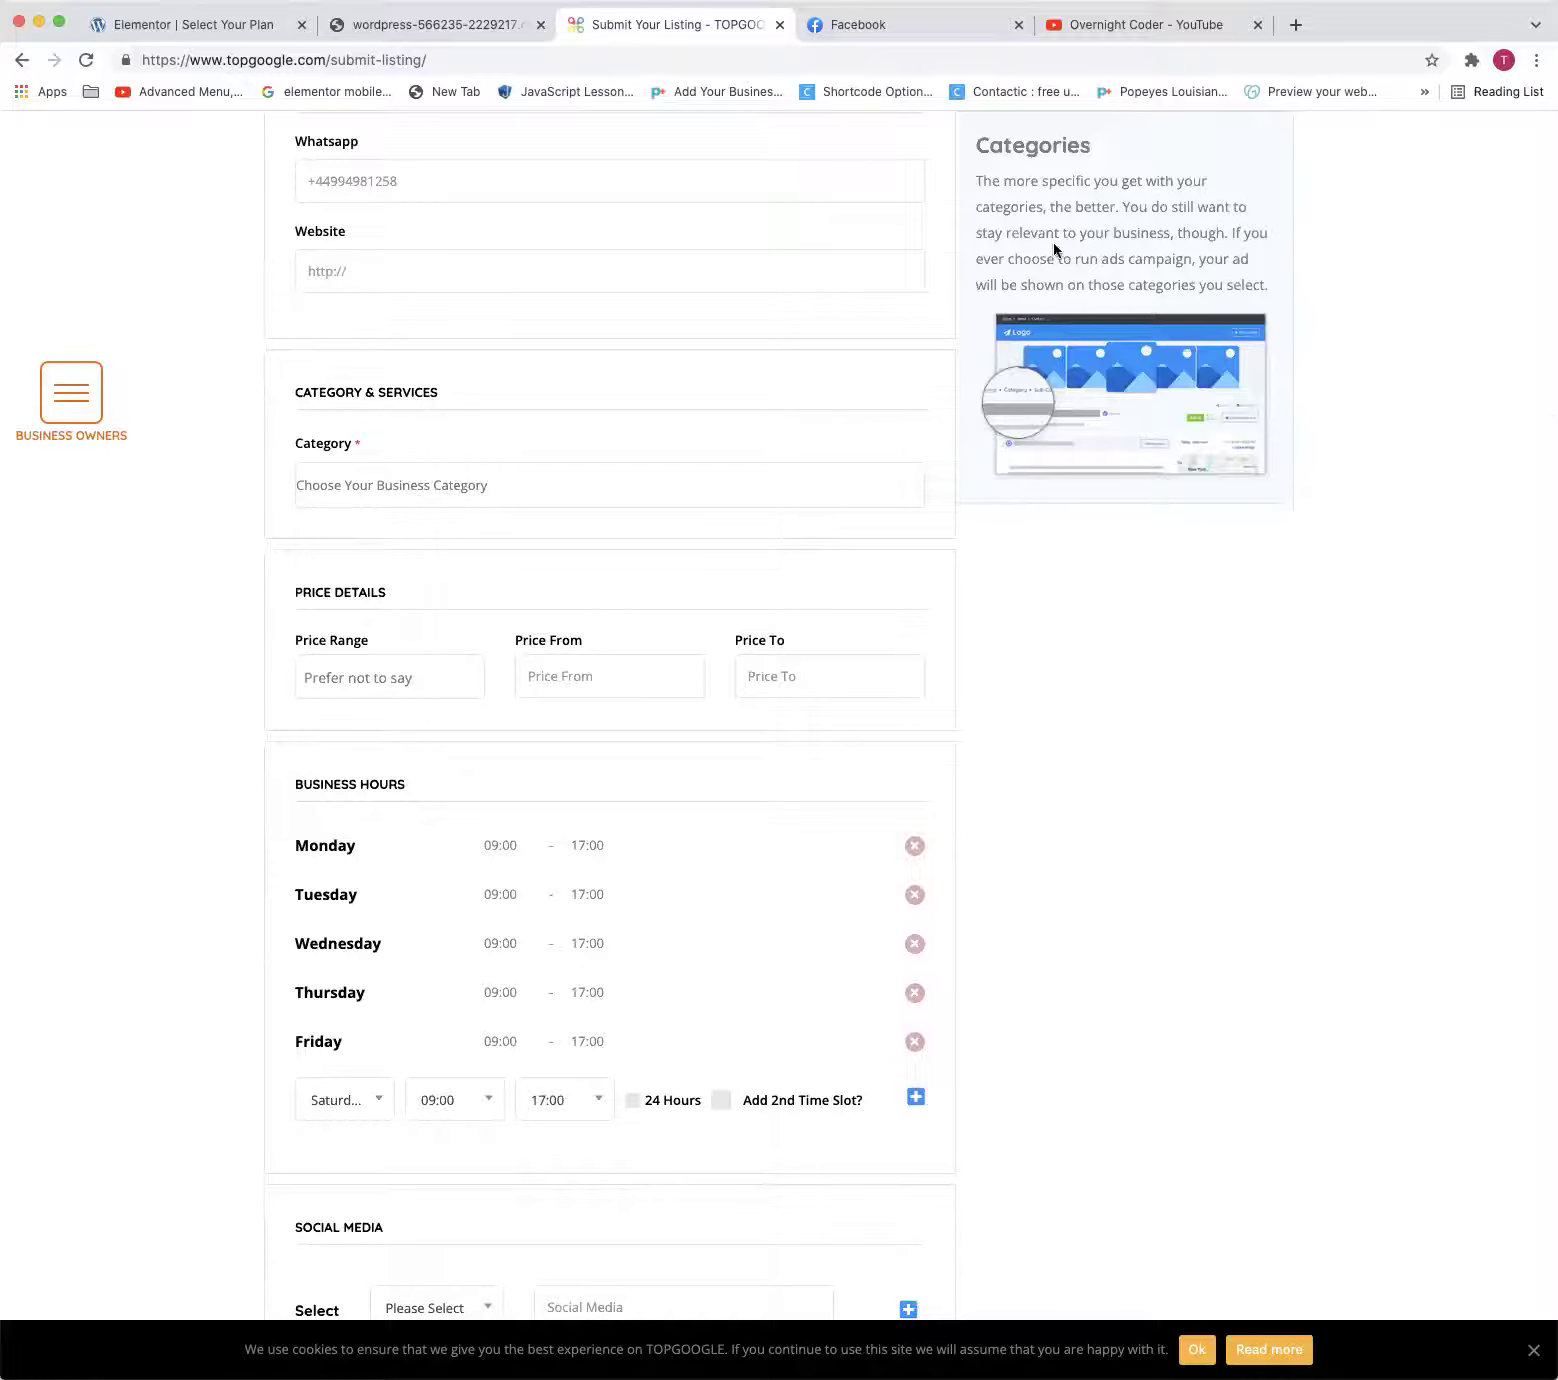
# Leave the Select Your Plan page editor and load the site's wp-admin dashboard
pyautogui.click(175, 30)
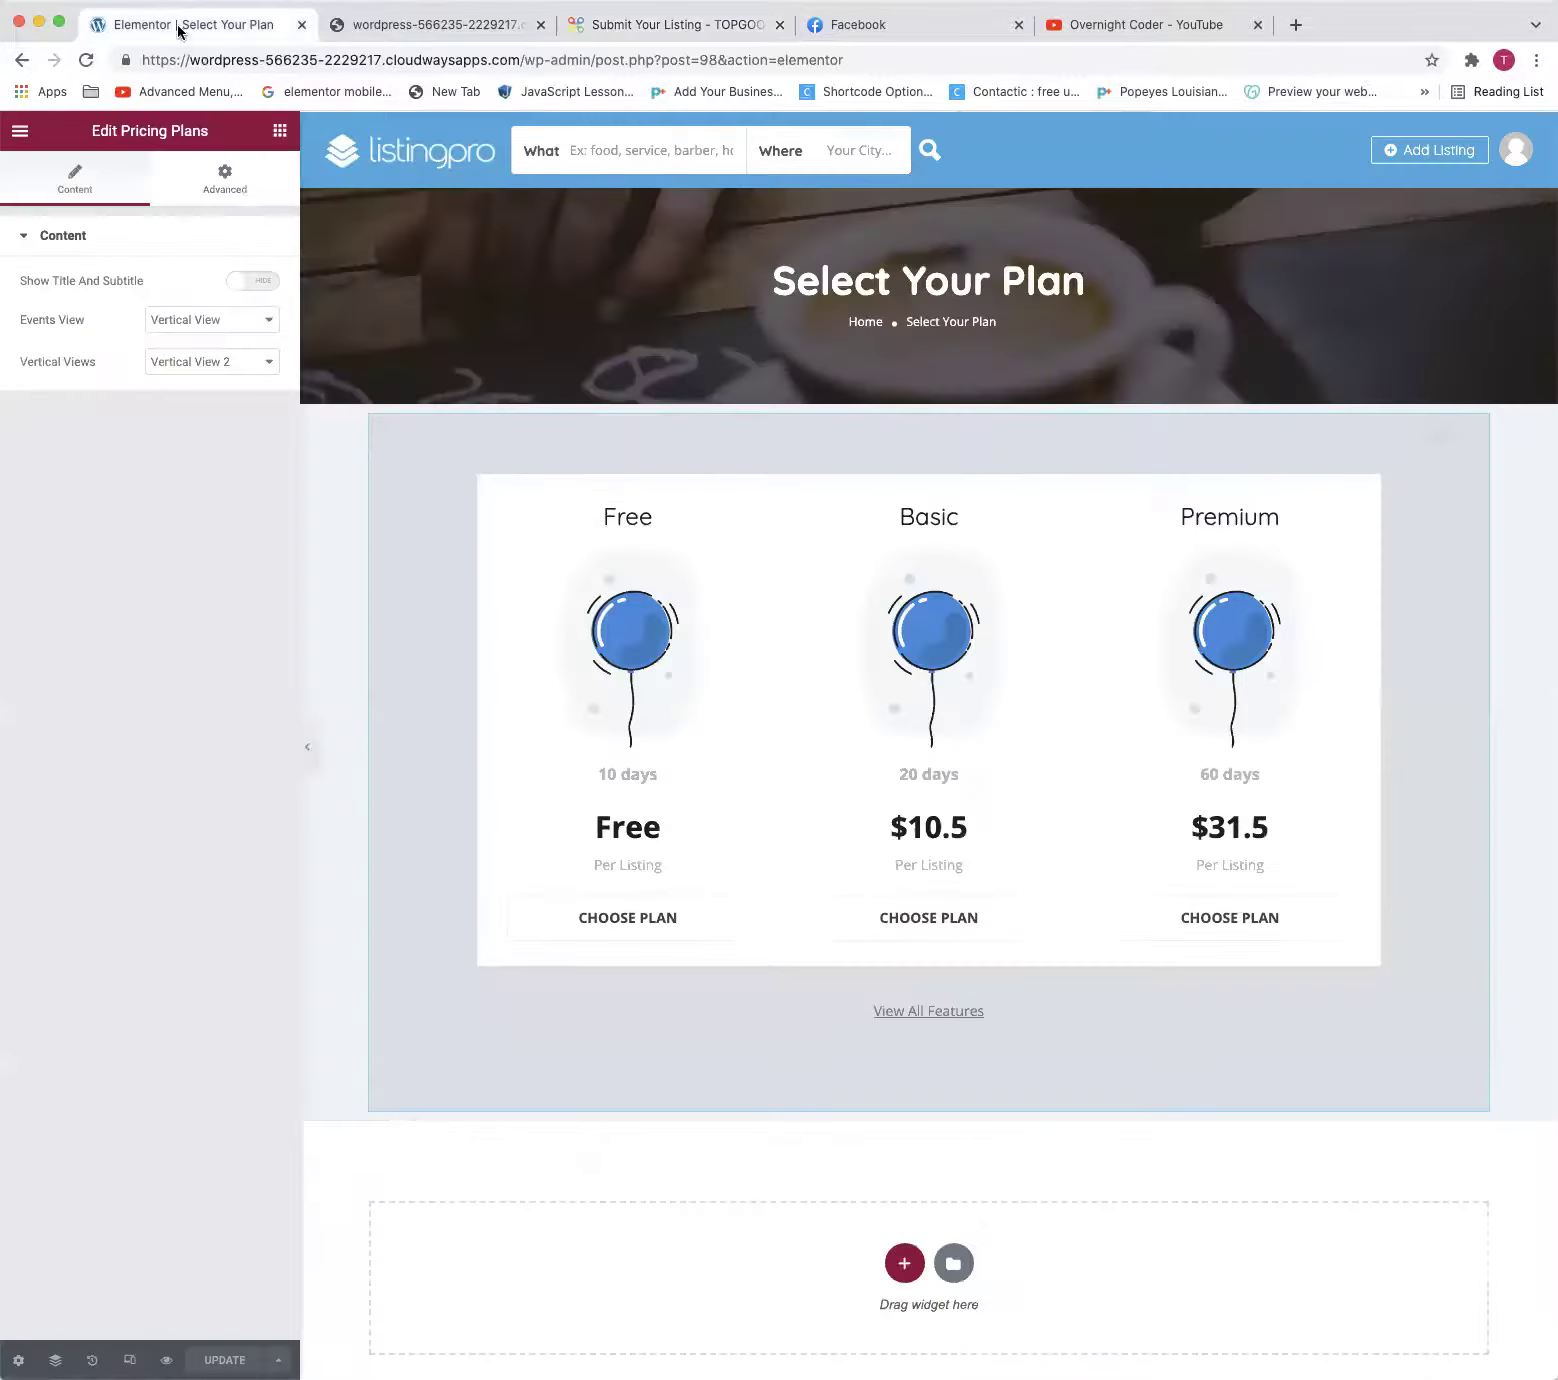
pyautogui.moveTo(586, 58); pyautogui.dragTo(1103, 90)
pyautogui.press('BackSpace')
pyautogui.press('Return')
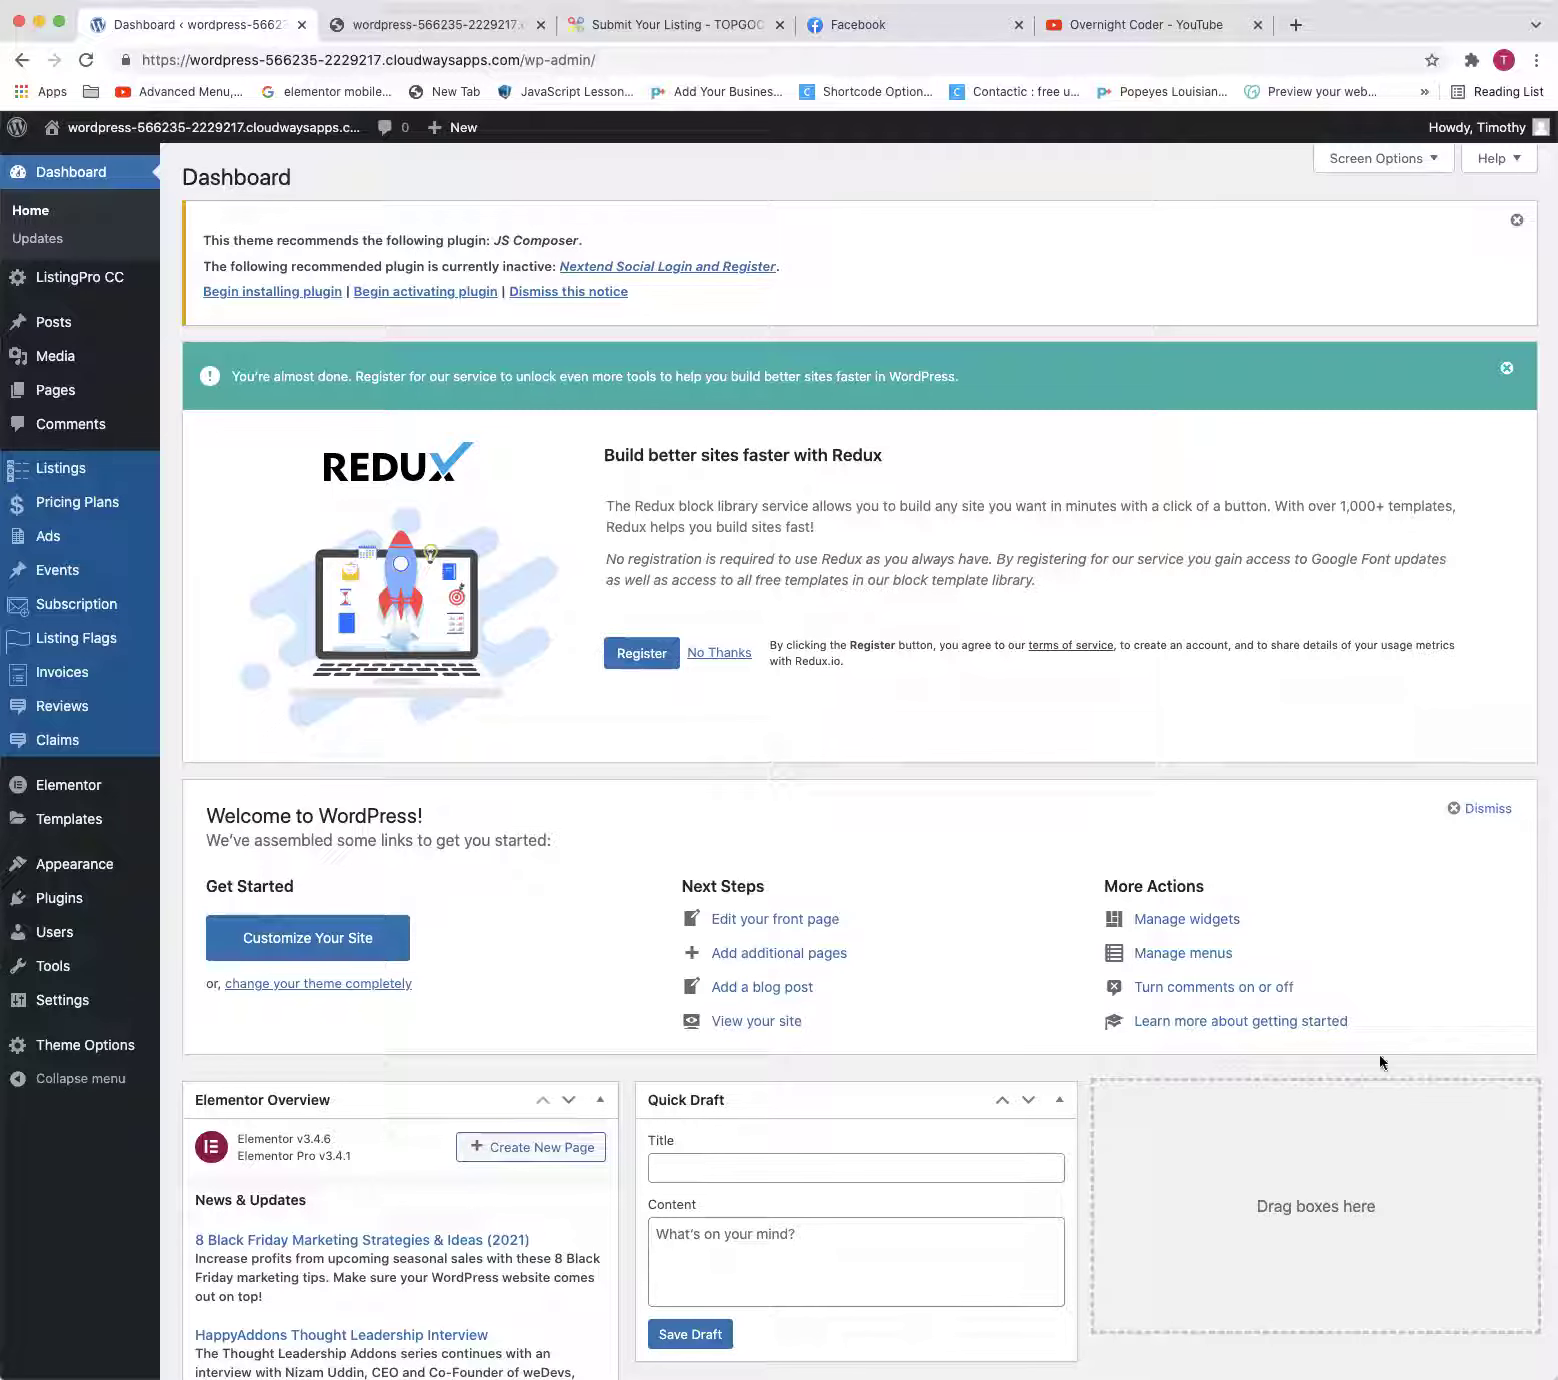
# Close the topgoogle.com listing submission page and return to the Explore Cocoa homepage of the ListingPro site
pyautogui.click(380, 30)
pyautogui.click(632, 36)
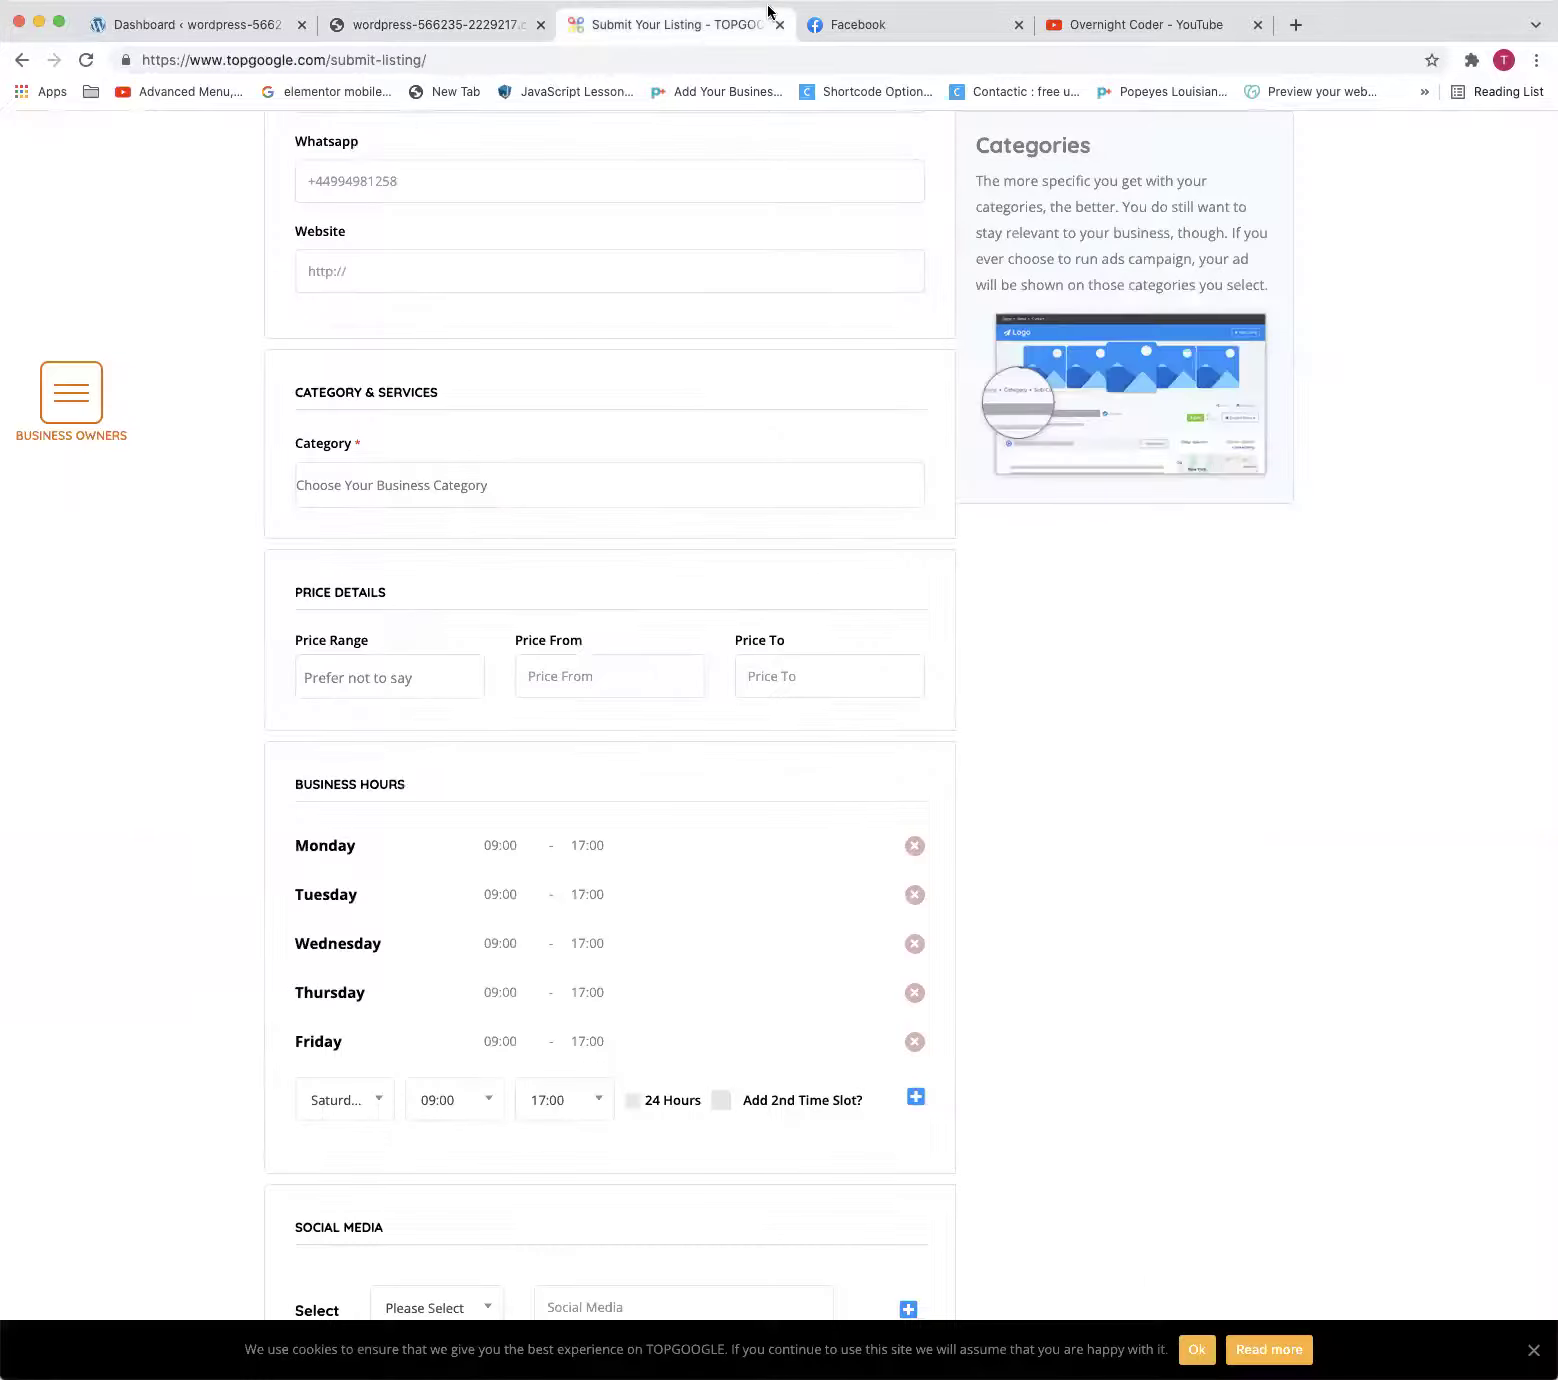
pyautogui.click(779, 22)
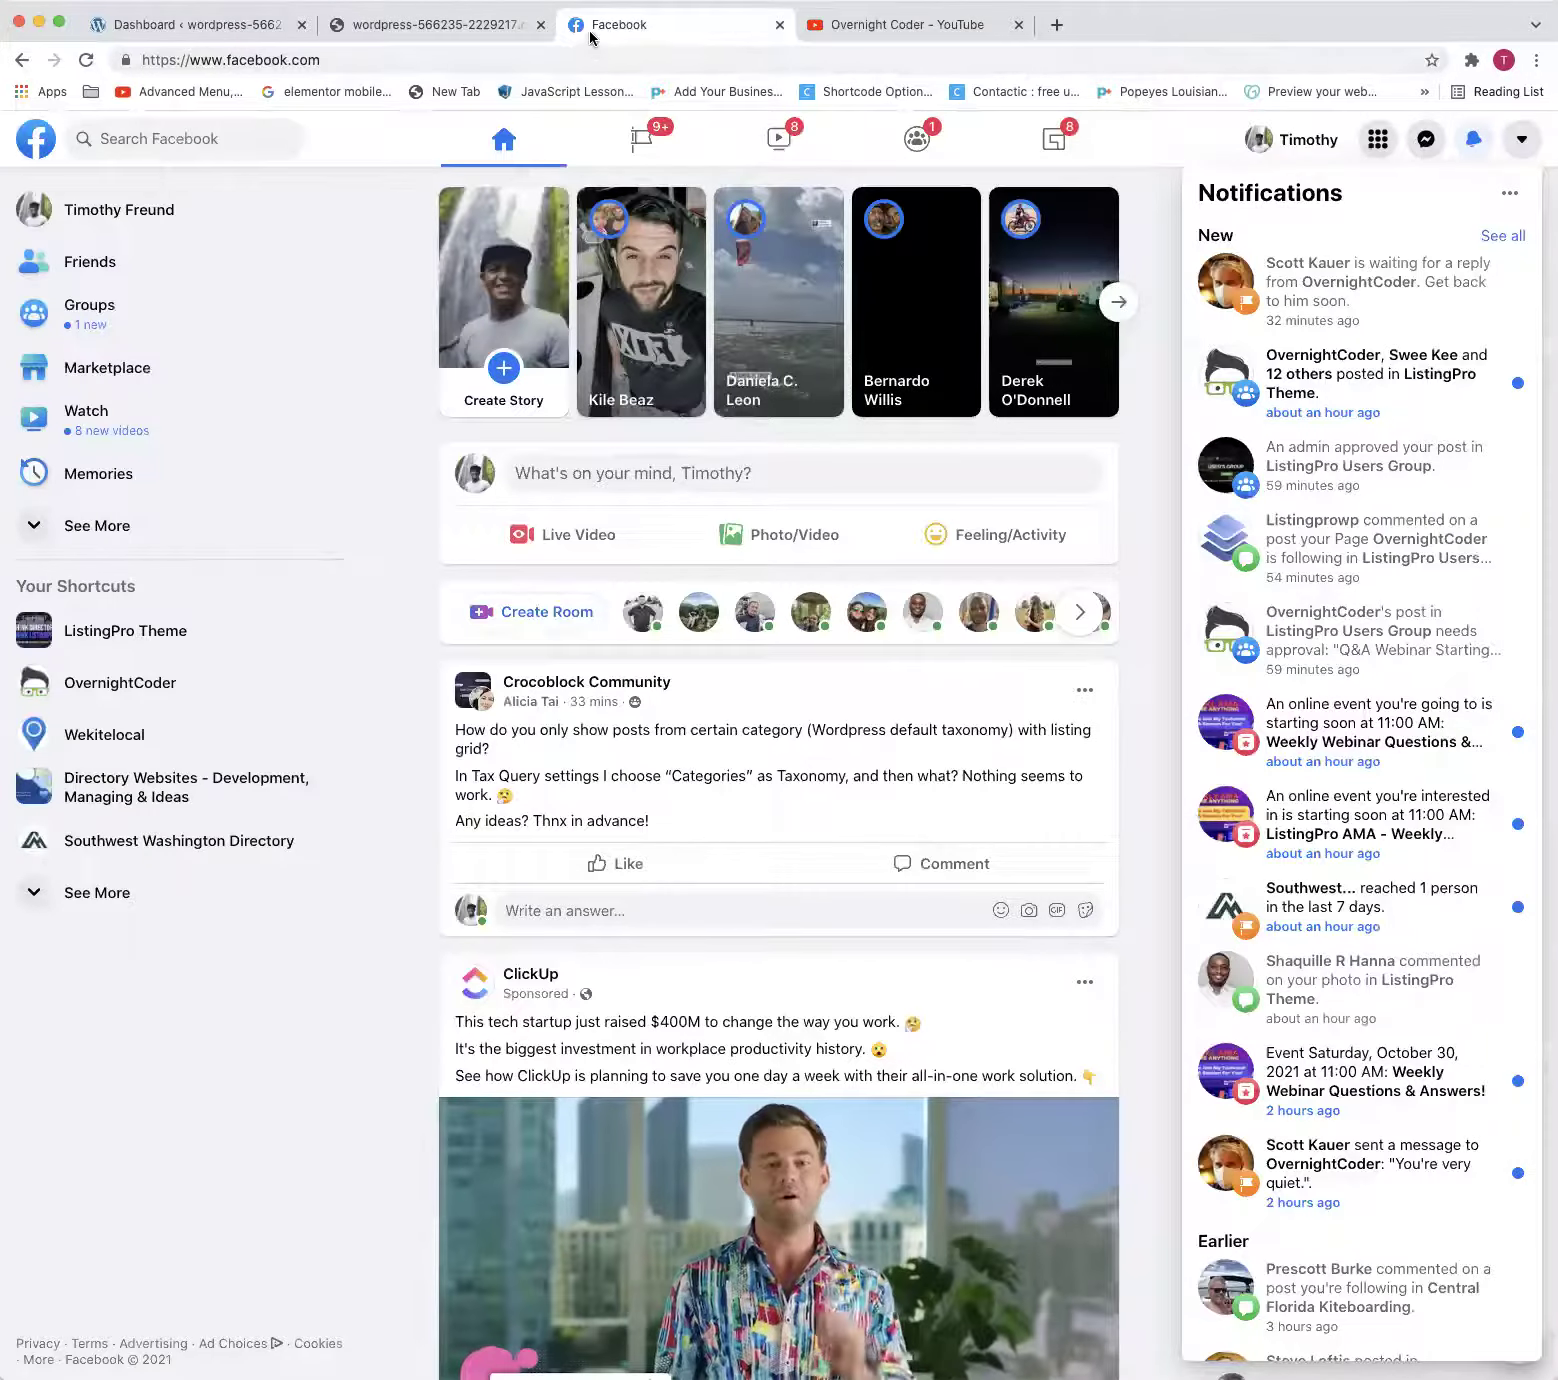
pyautogui.click(465, 30)
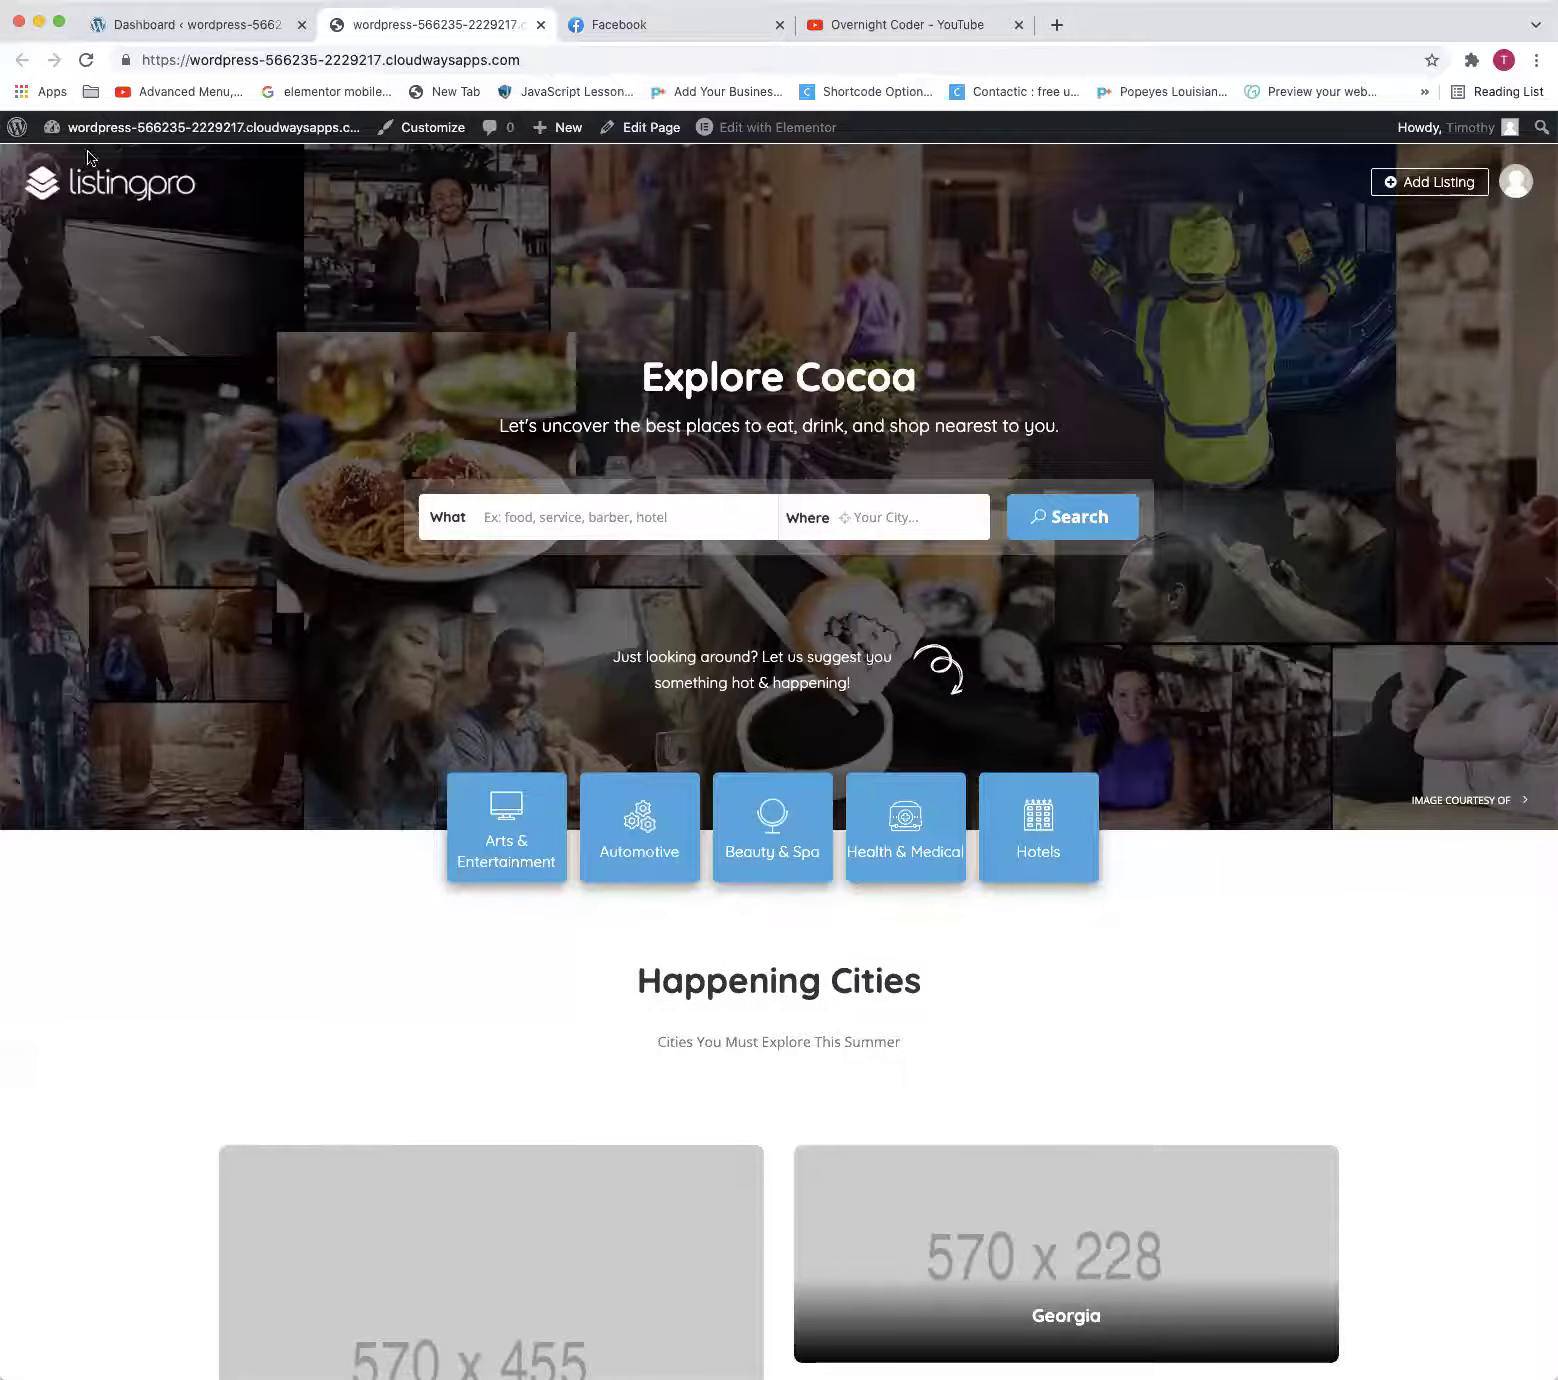
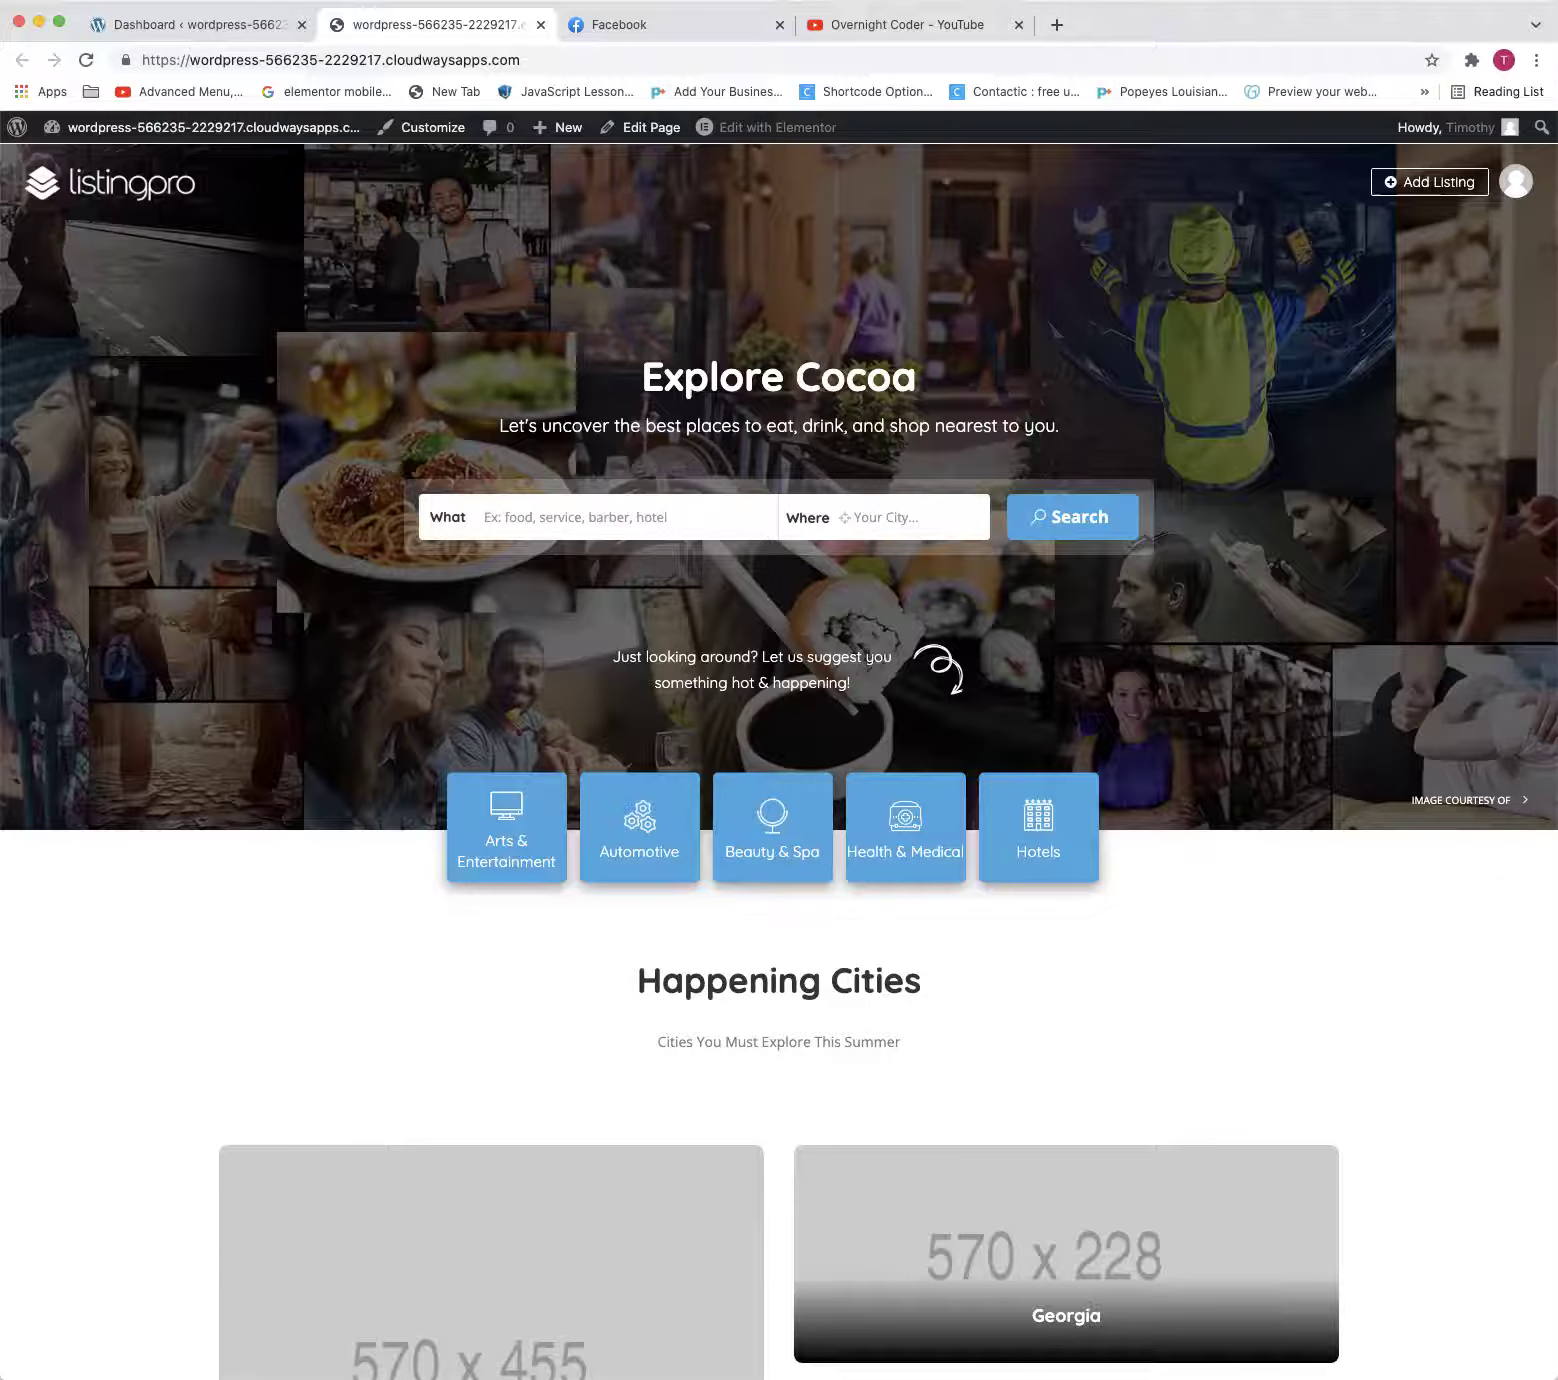
# Search the web for "medical pro listingpro" and open the article on MedicalProWP as an appointment booking directory plugin
pyautogui.click(336, 60)
pyautogui.write('medical pr')
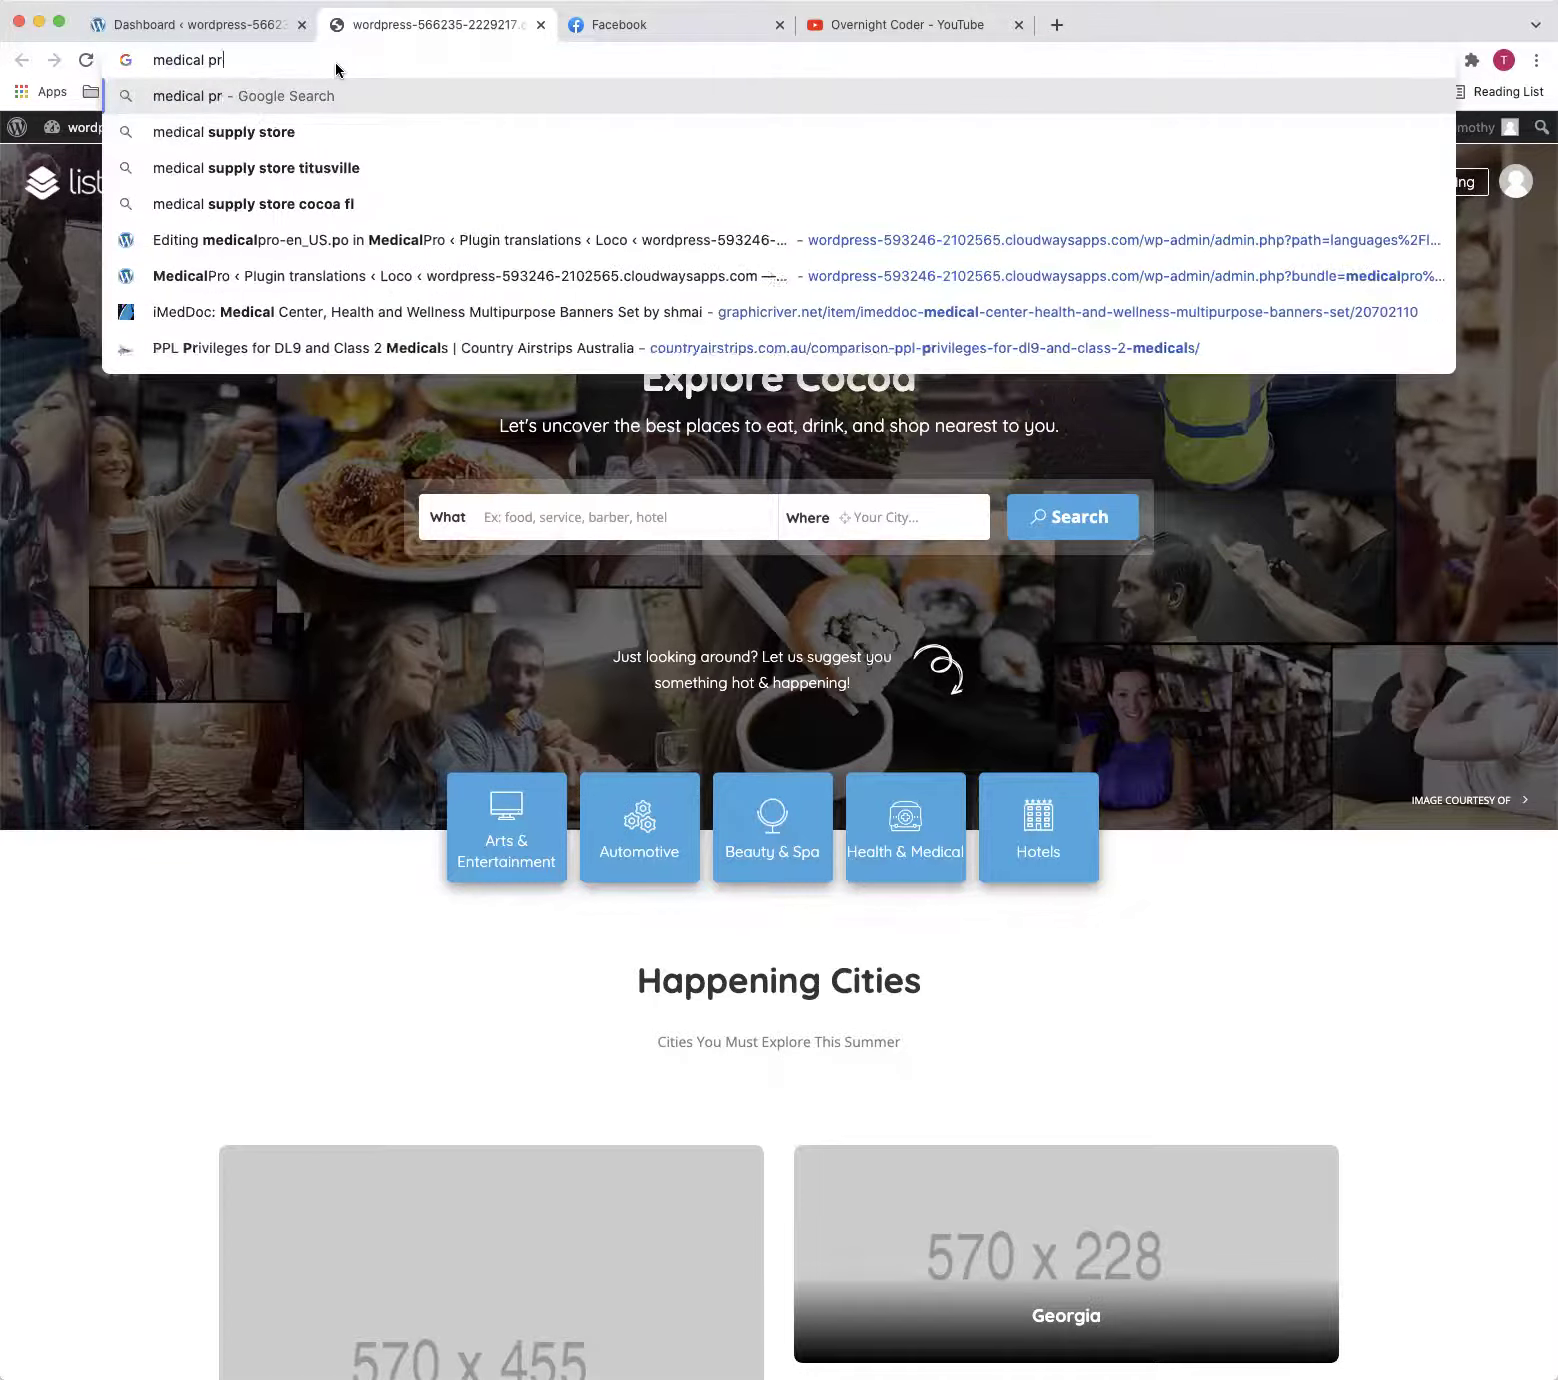
pyautogui.write('o listingpro')
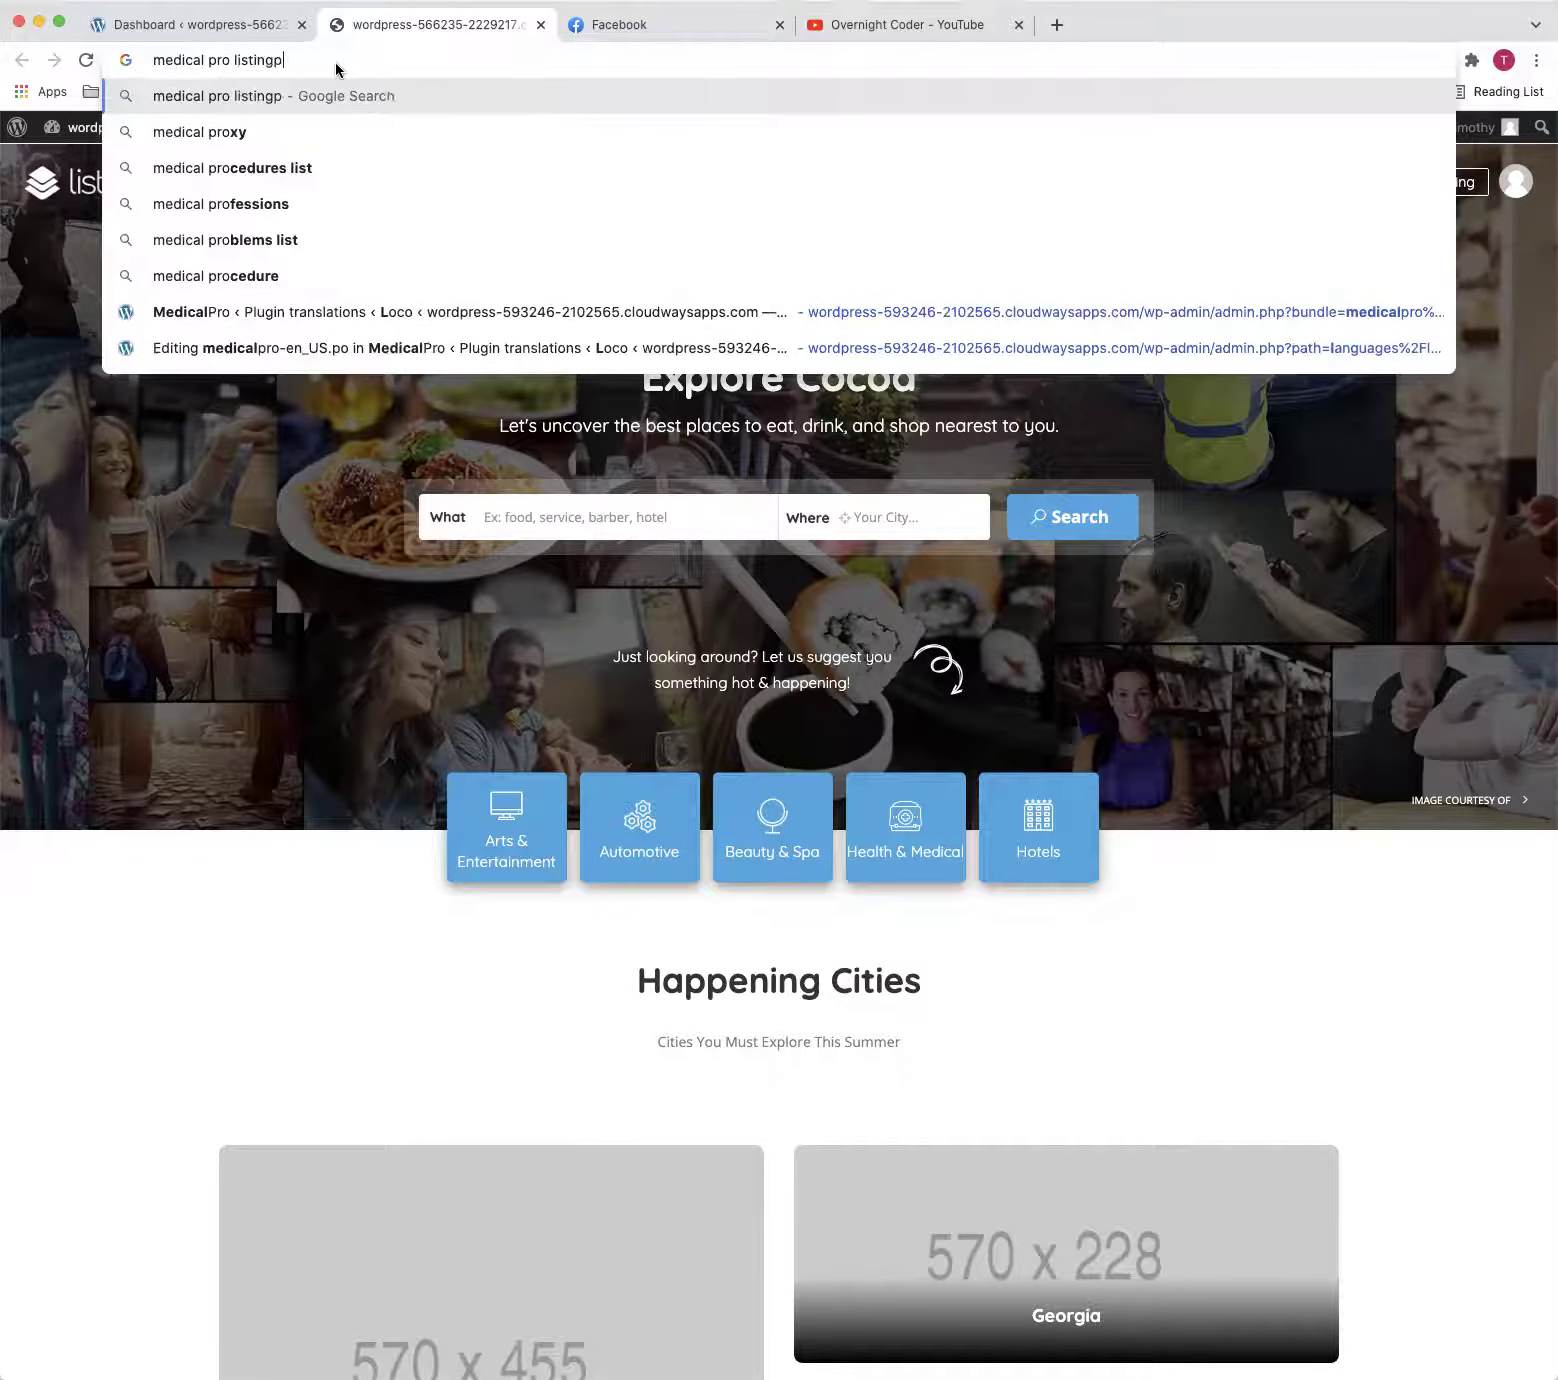
pyautogui.press('Return')
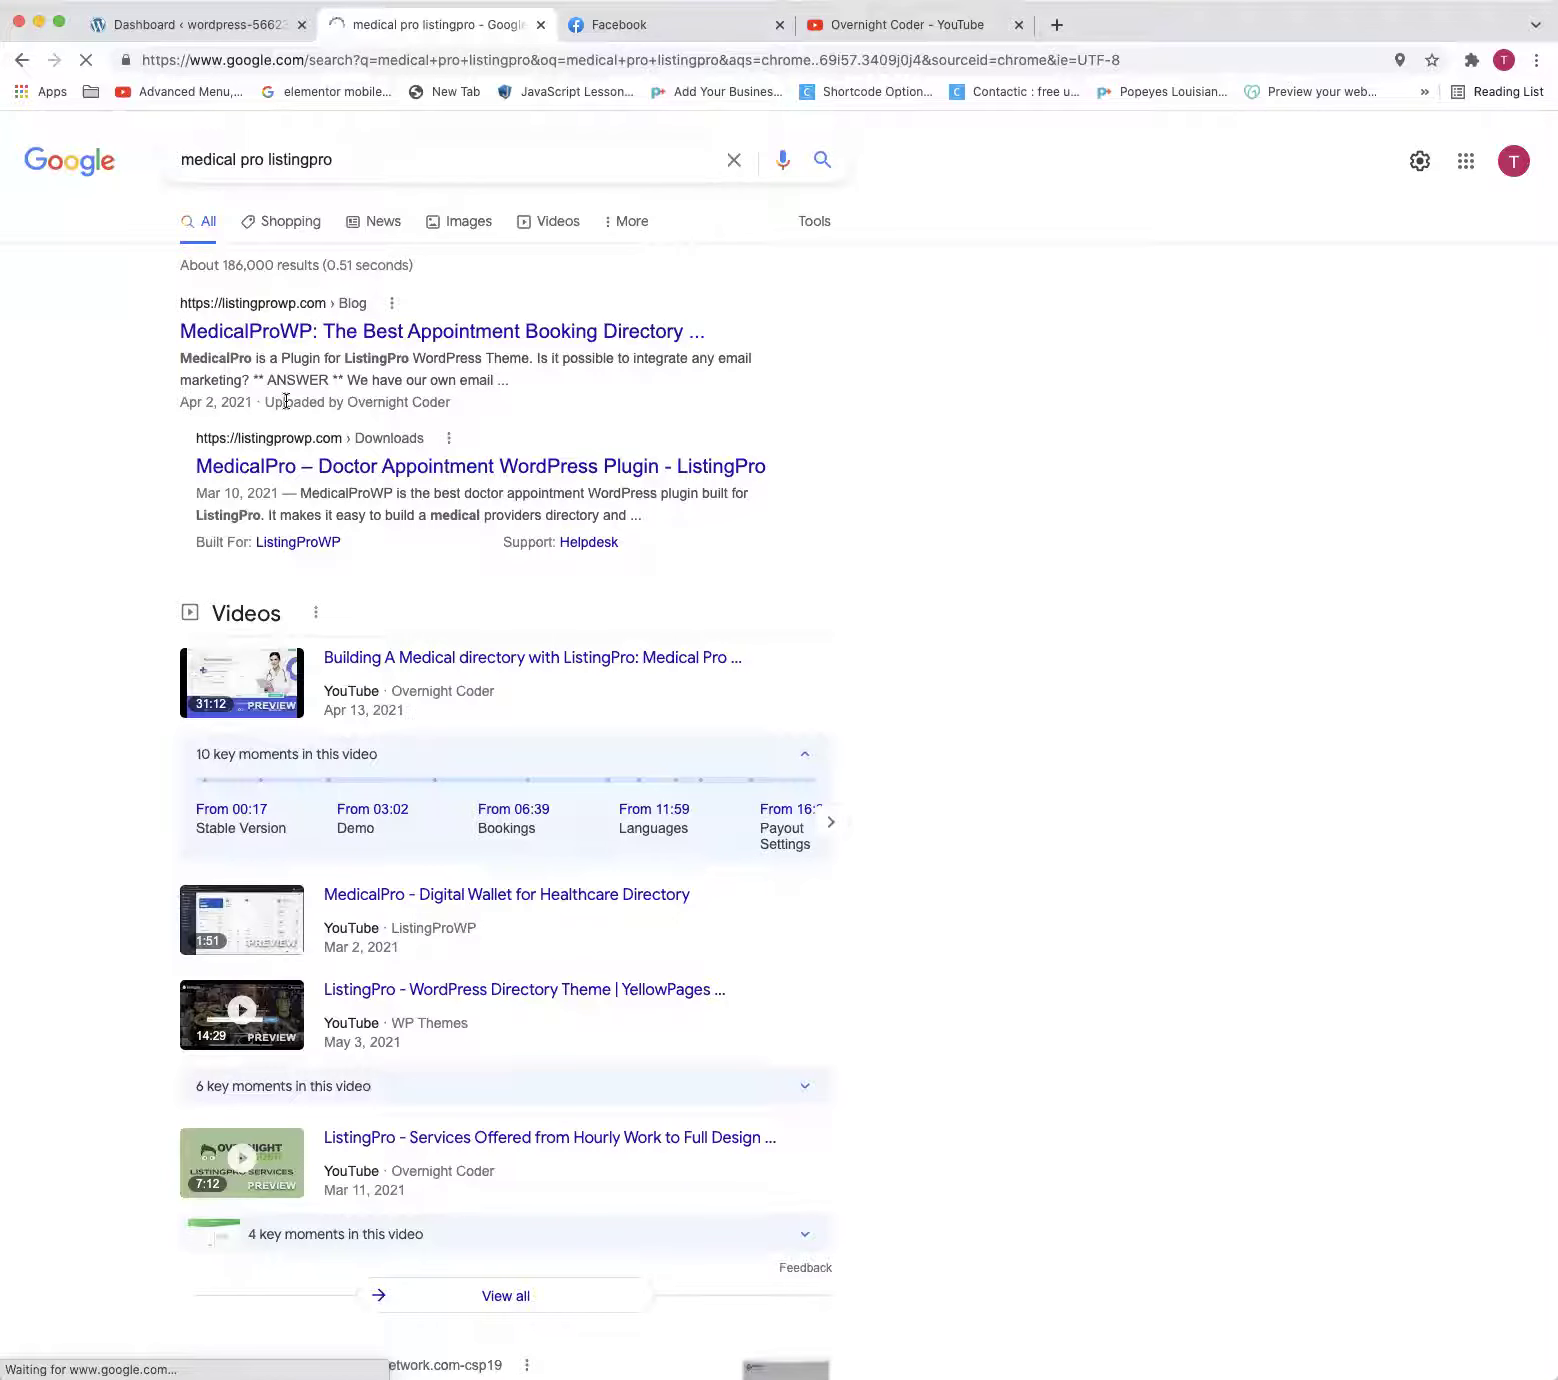
pyautogui.click(334, 338)
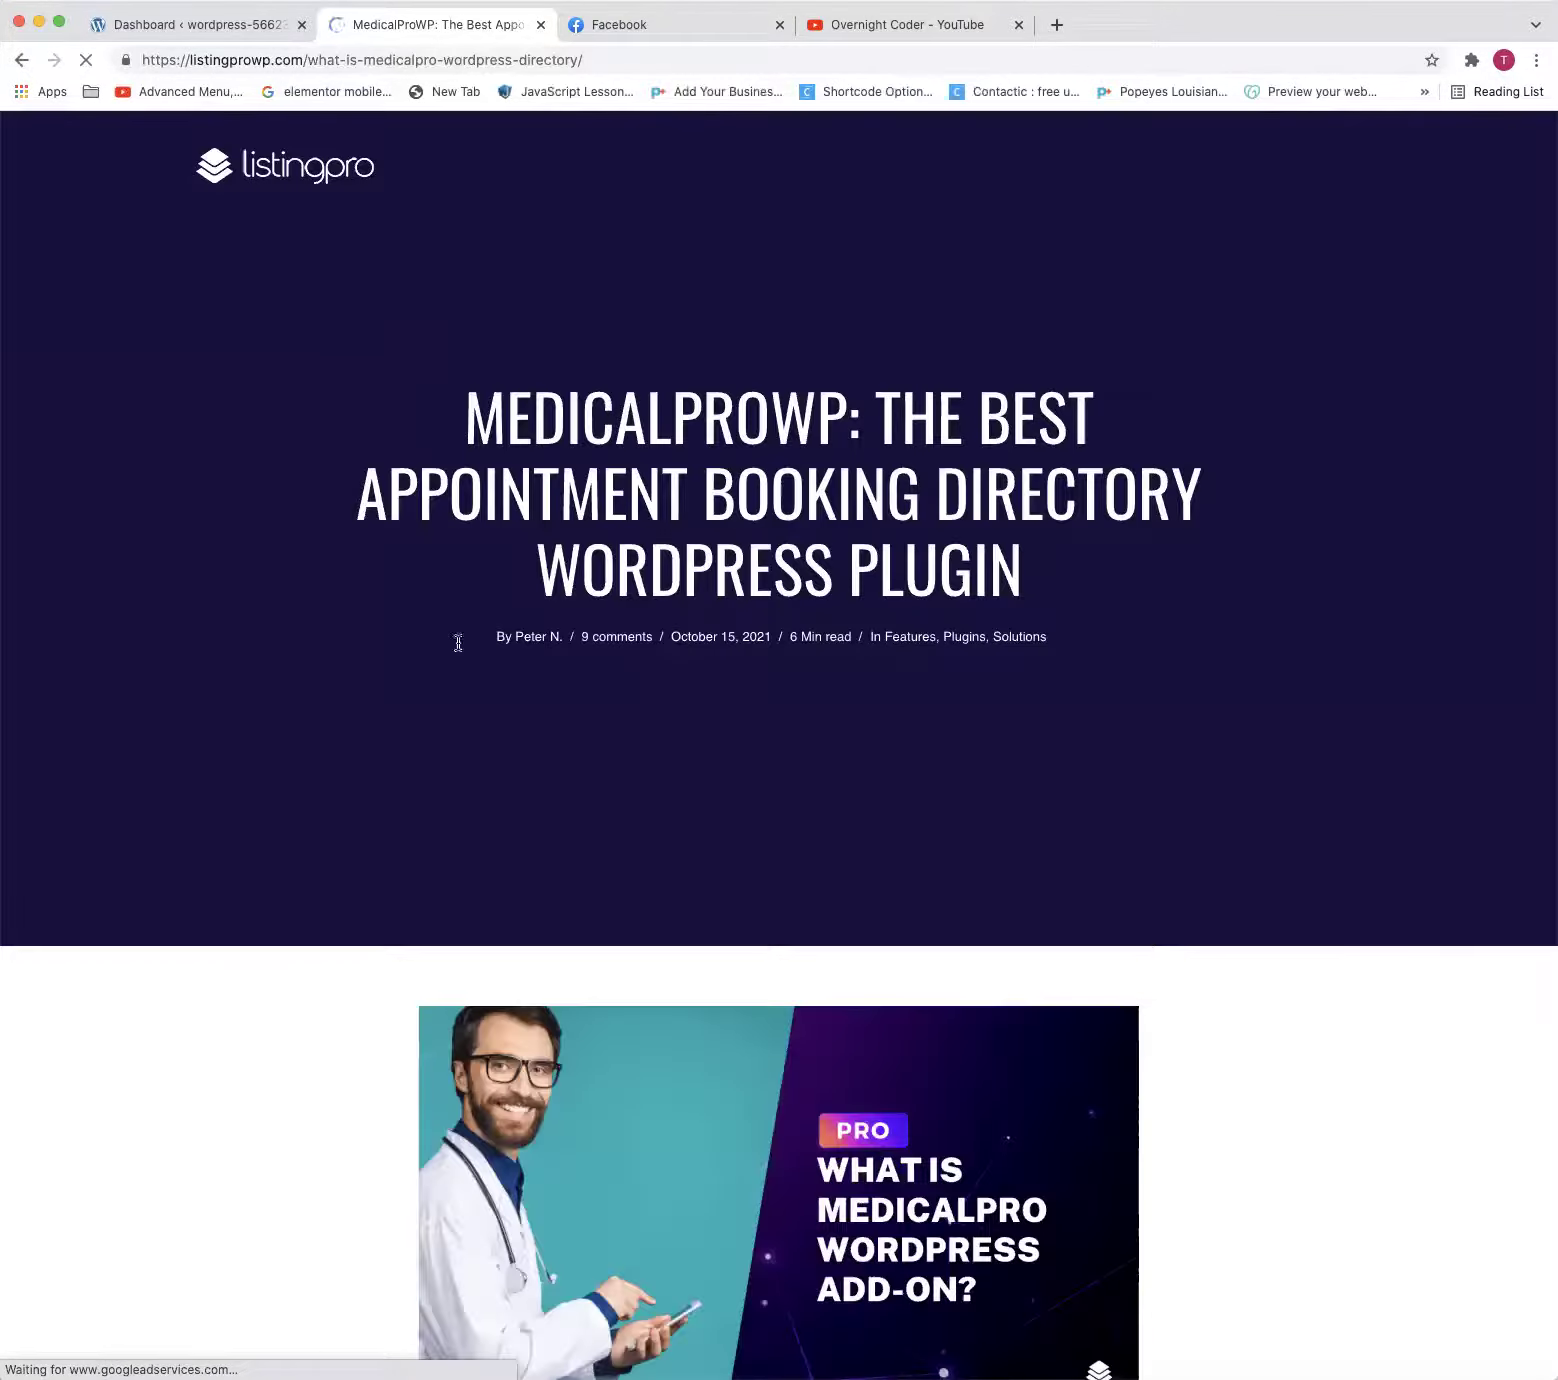
# Skim the article's video and introduction, and open the linked MedicalProWP product page
pyautogui.scroll(-3, 655, 793)
pyautogui.scroll(-8, 655, 790)
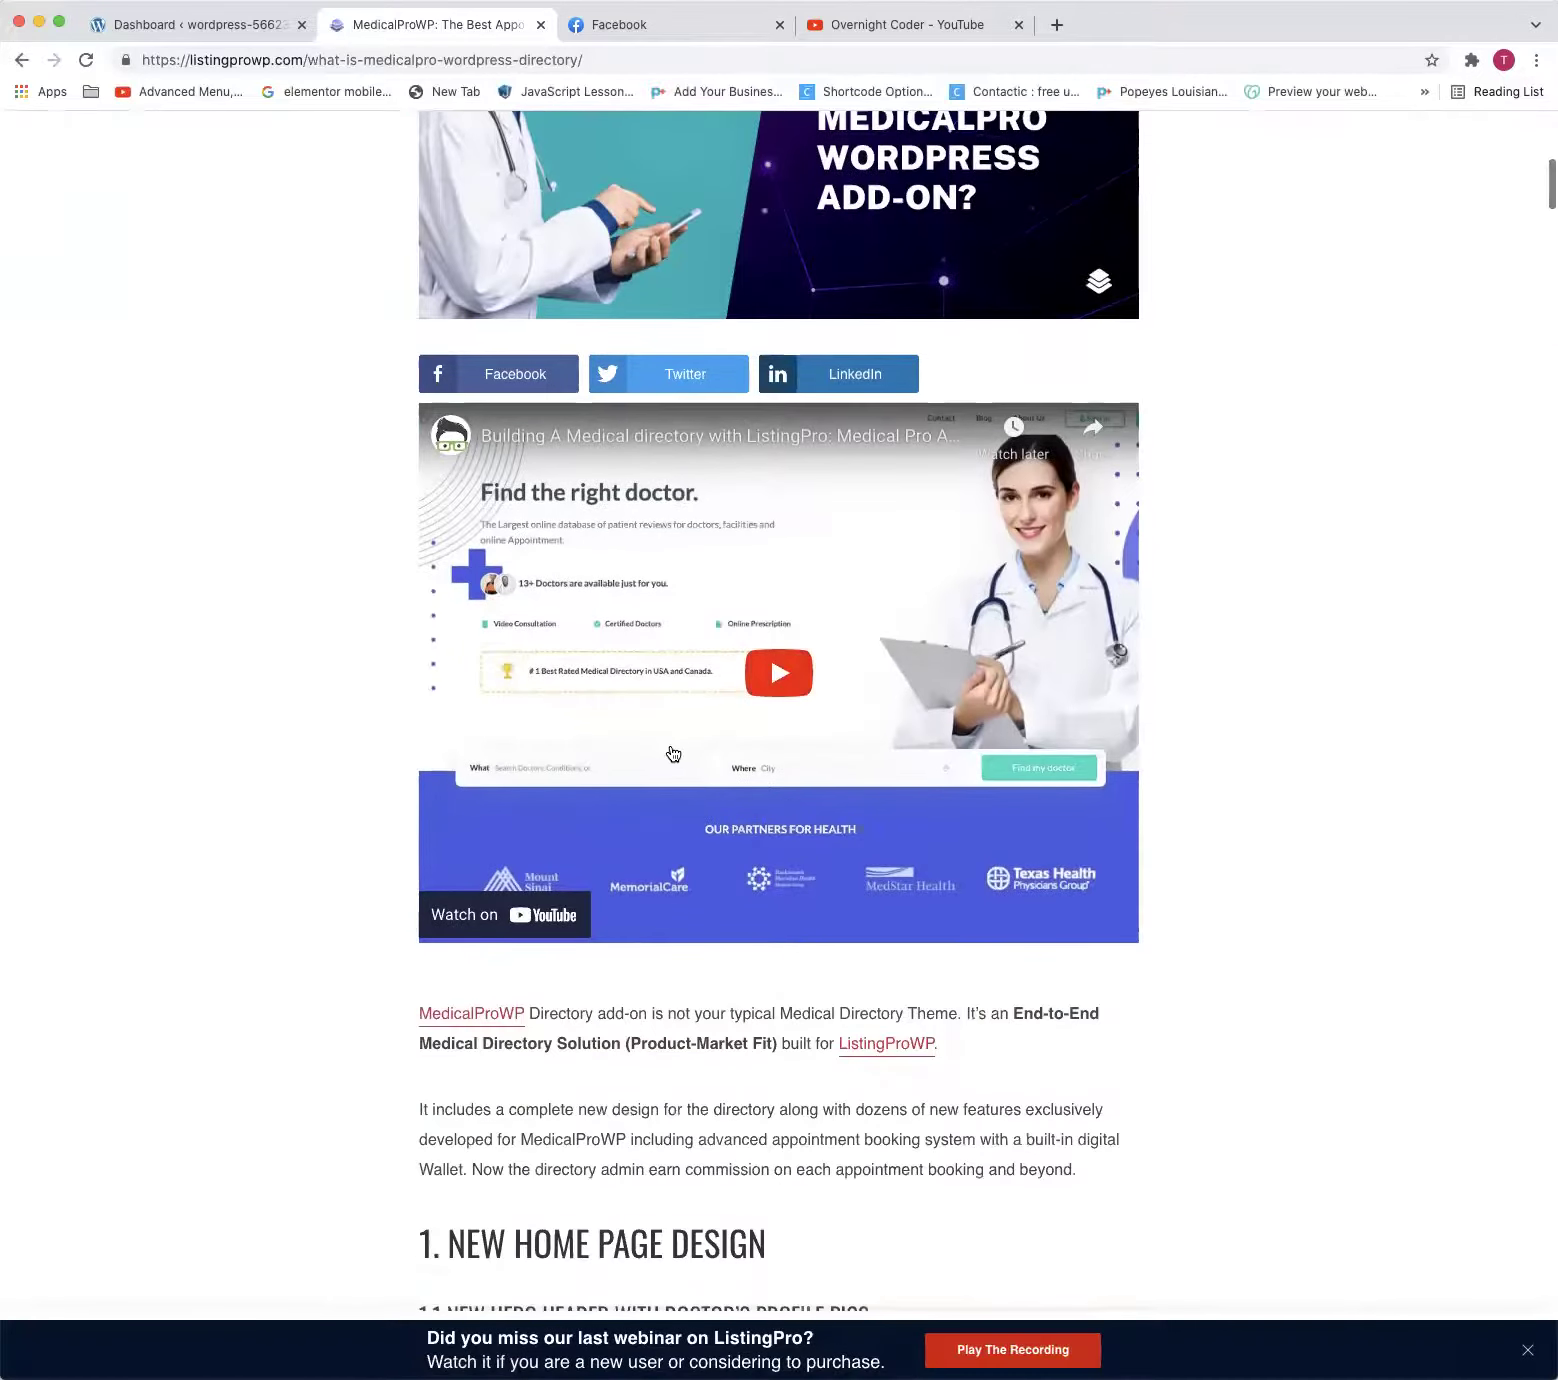
pyautogui.scroll(-4, 671, 750)
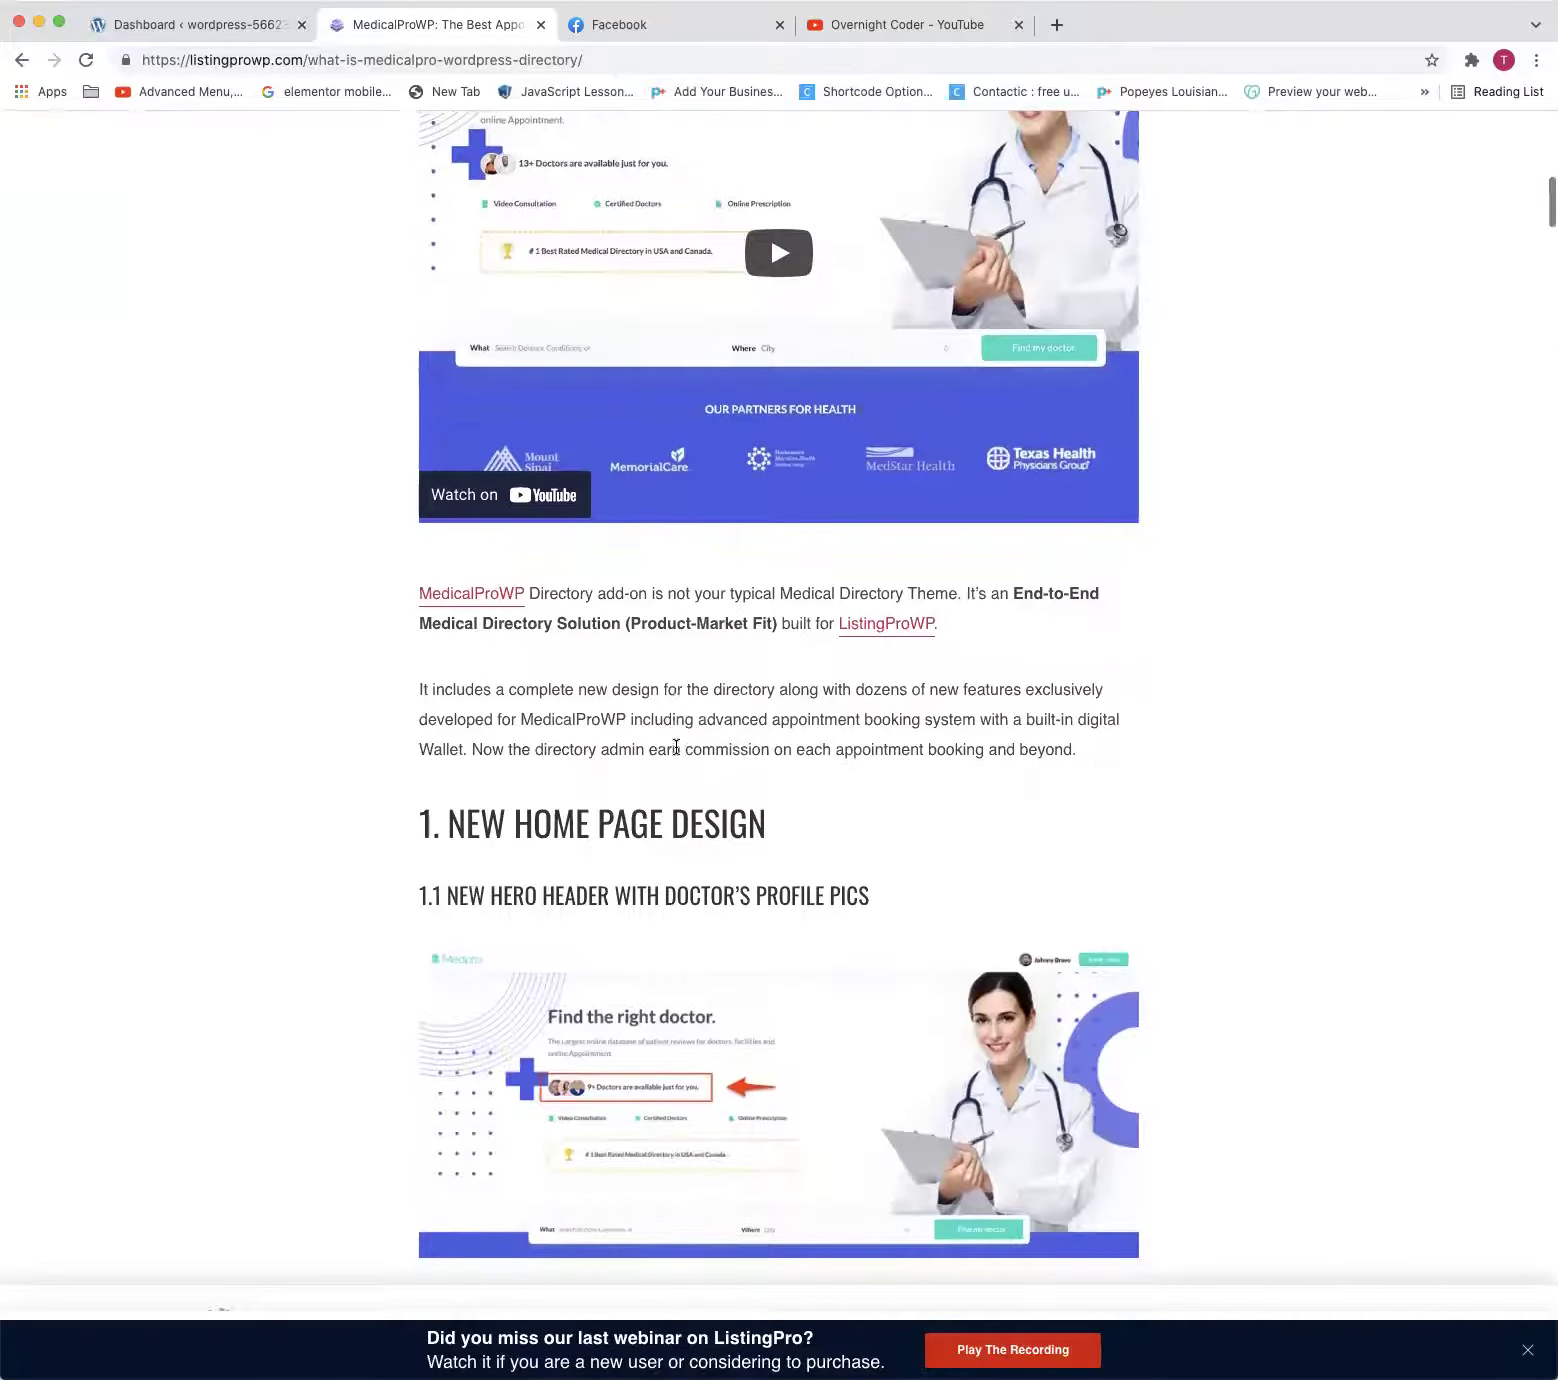
pyautogui.click(490, 589)
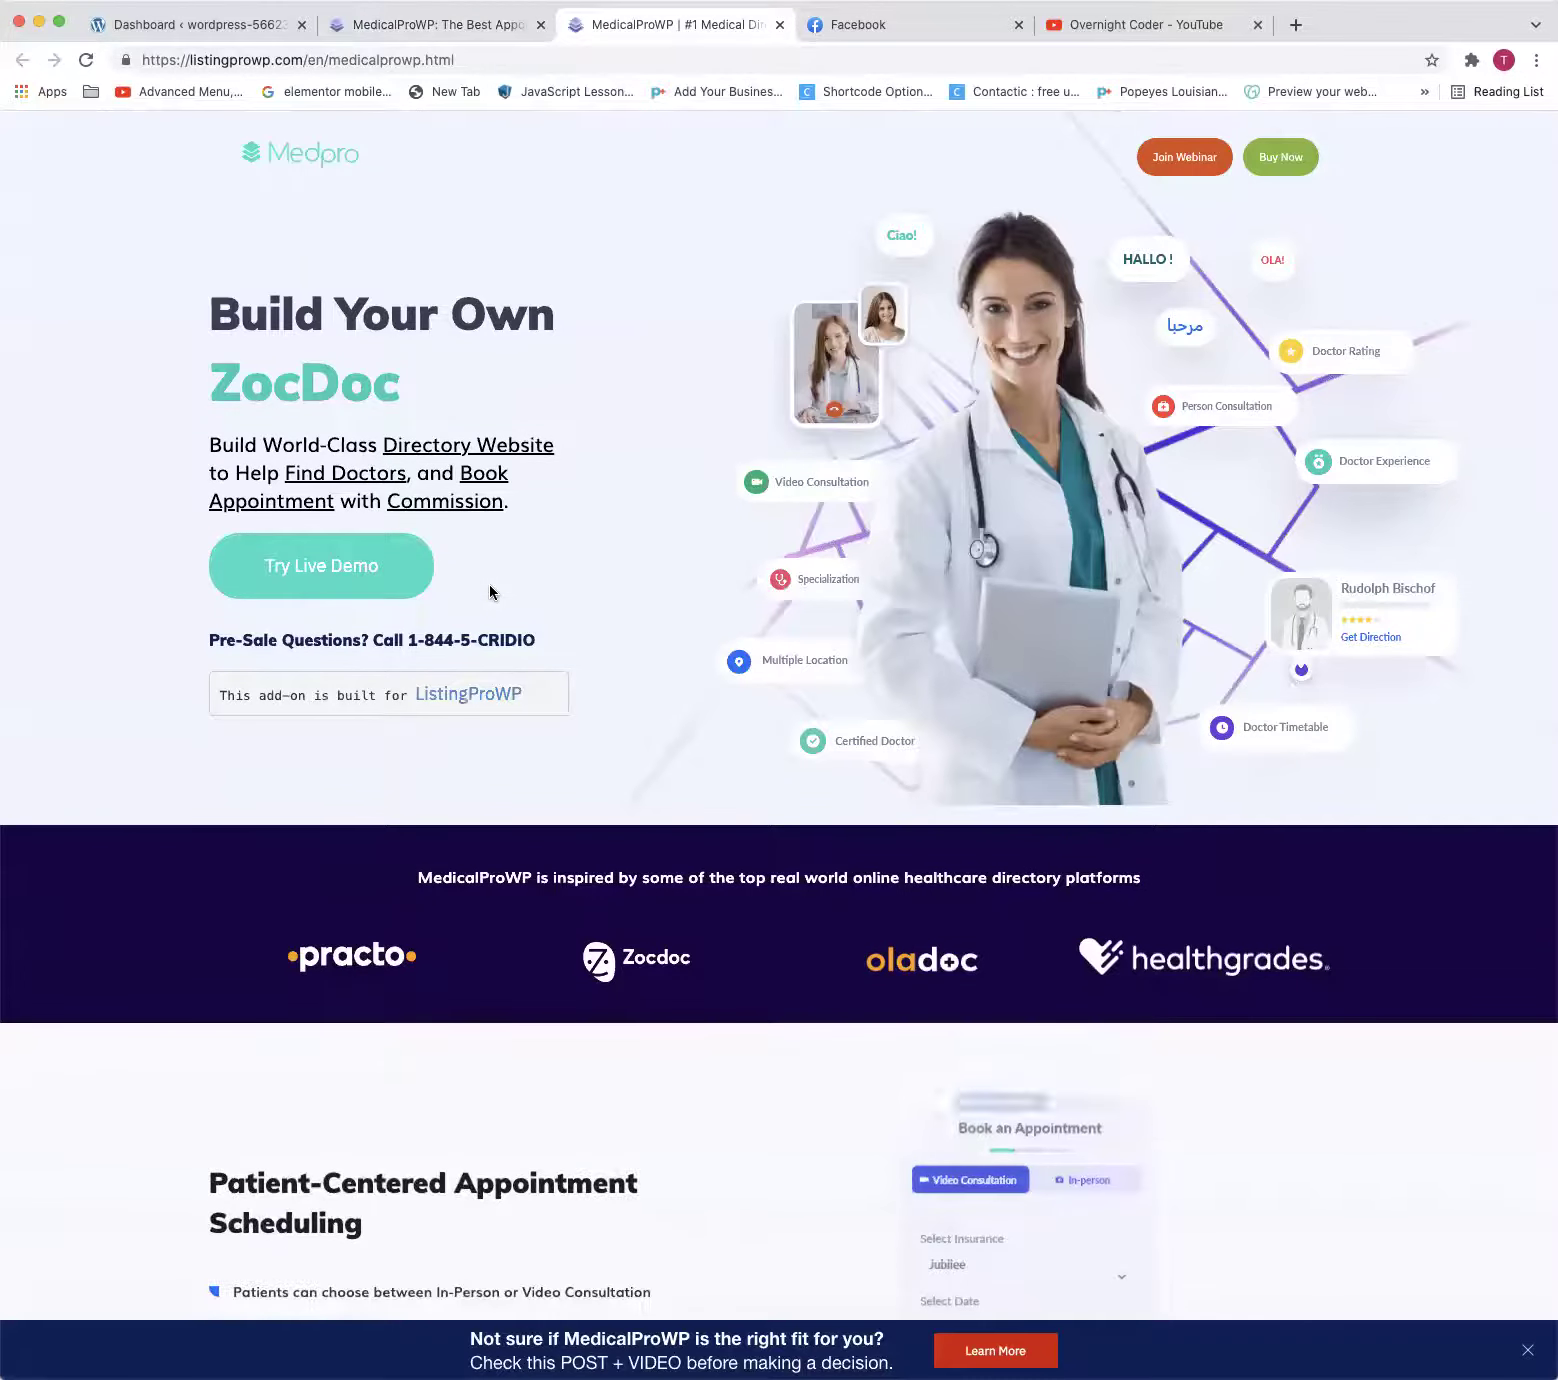
# Examine the MedicalProWP page's introduction, the directory platforms that inspired it, and the patient-centered appointment scheduling section
pyautogui.scroll(-6, 545, 586)
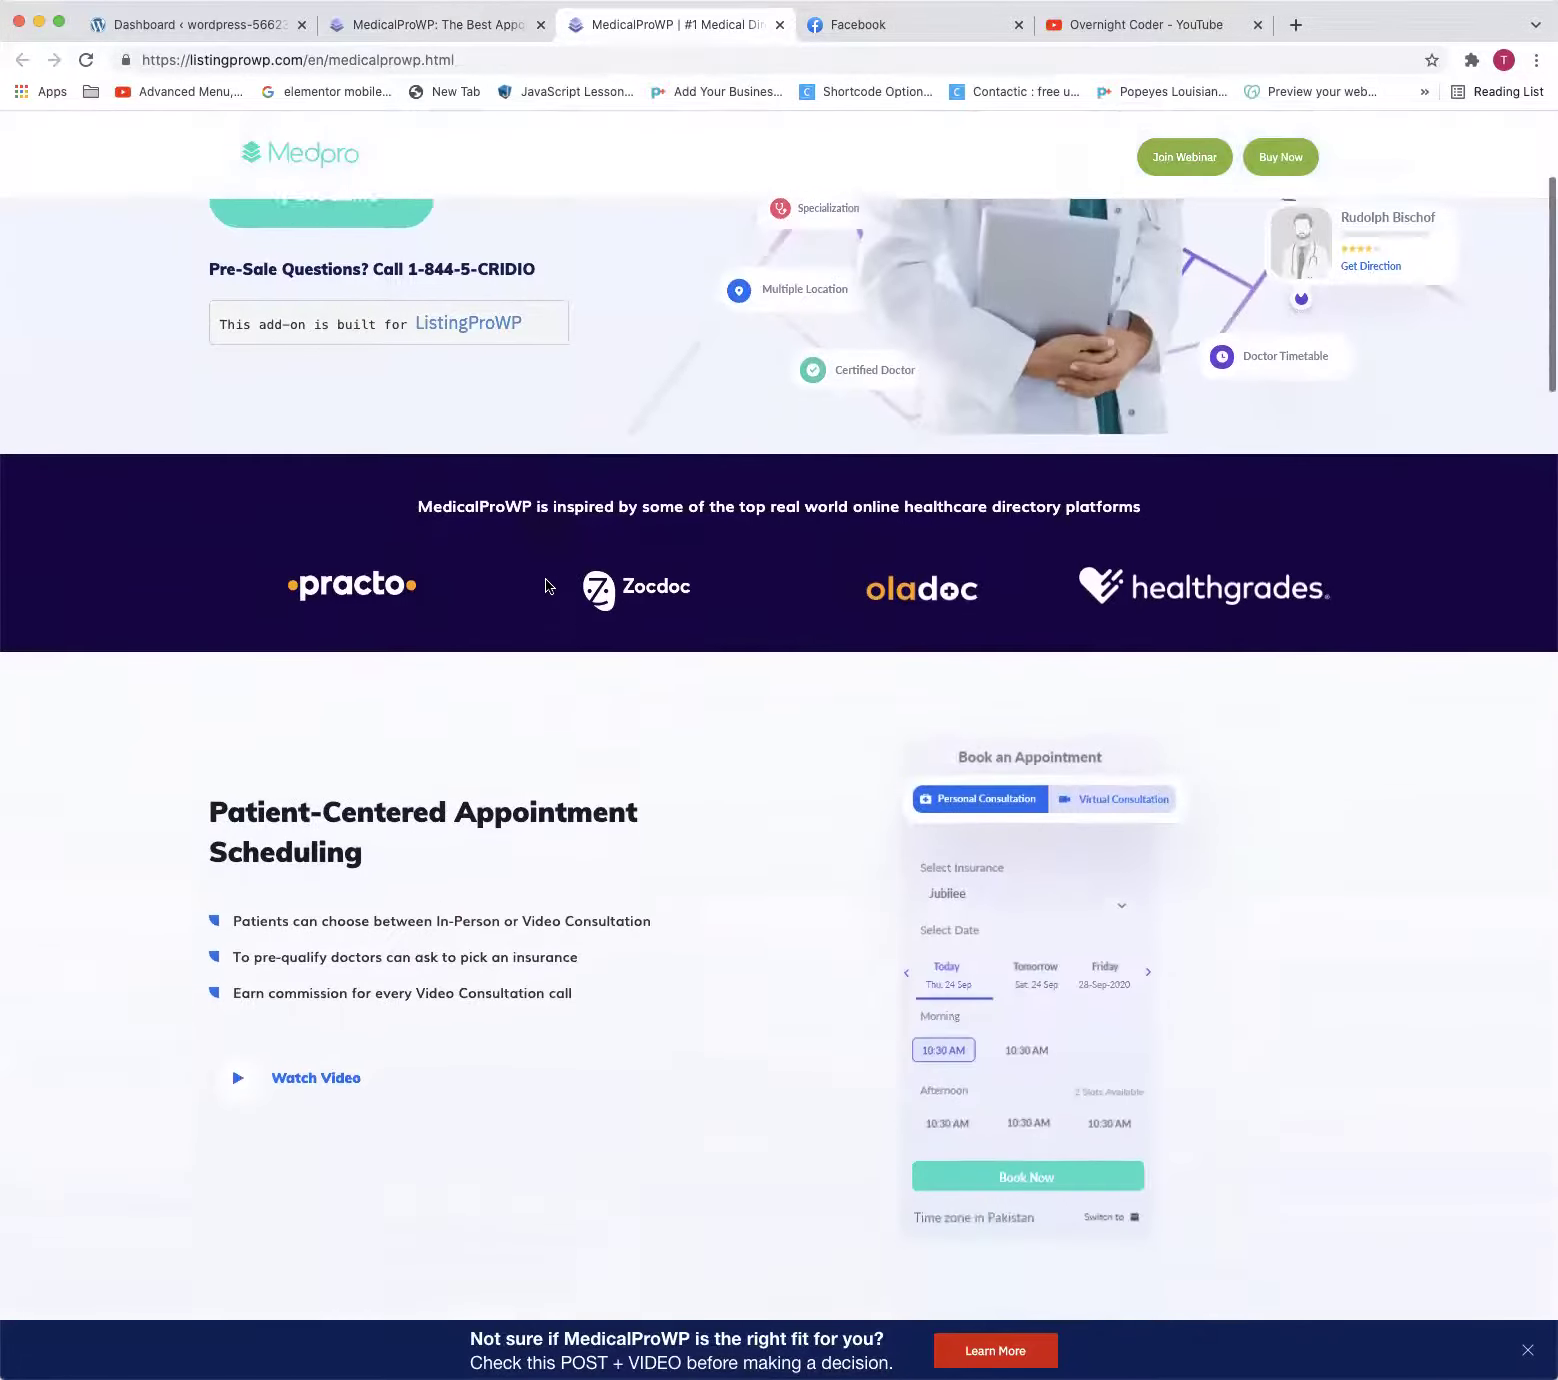
pyautogui.scroll(-6, 522, 591)
pyautogui.scroll(6, 508, 591)
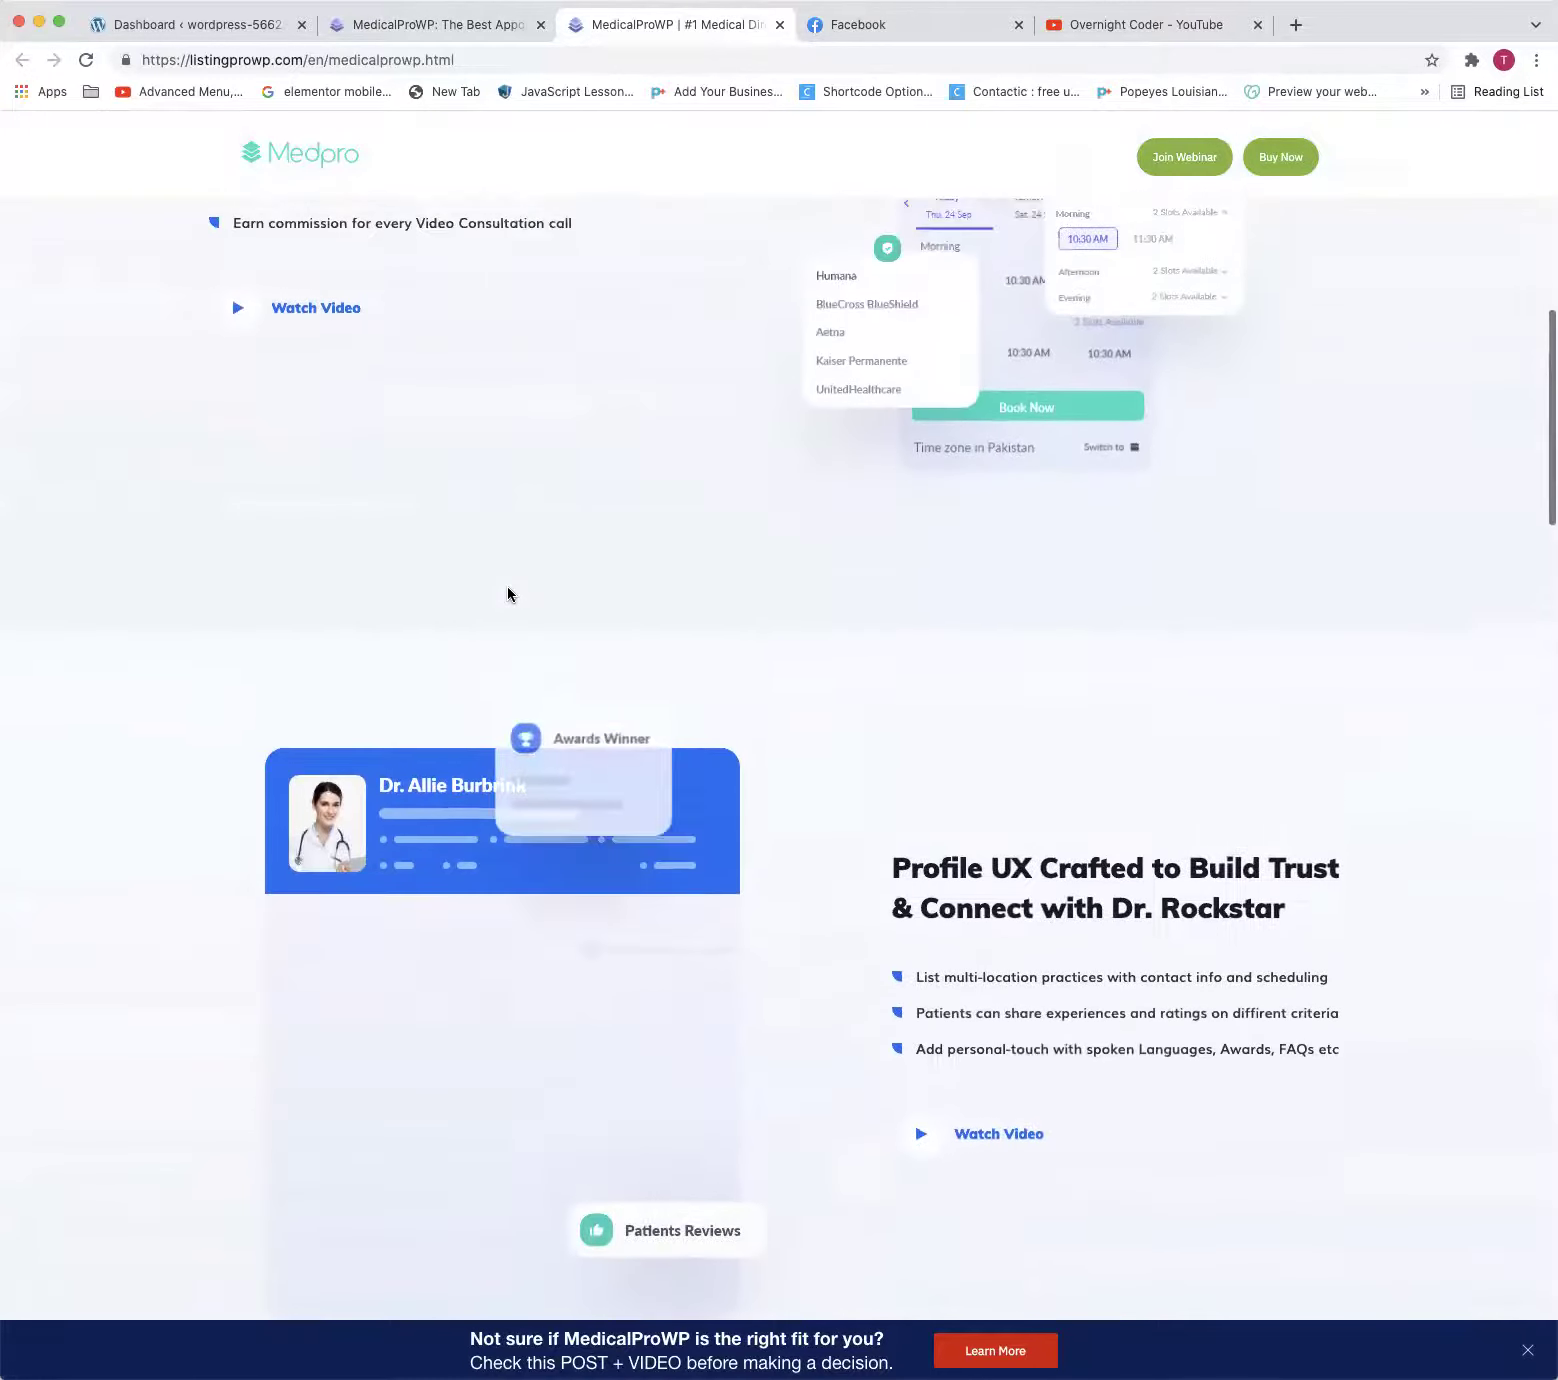
pyautogui.scroll(6, 508, 592)
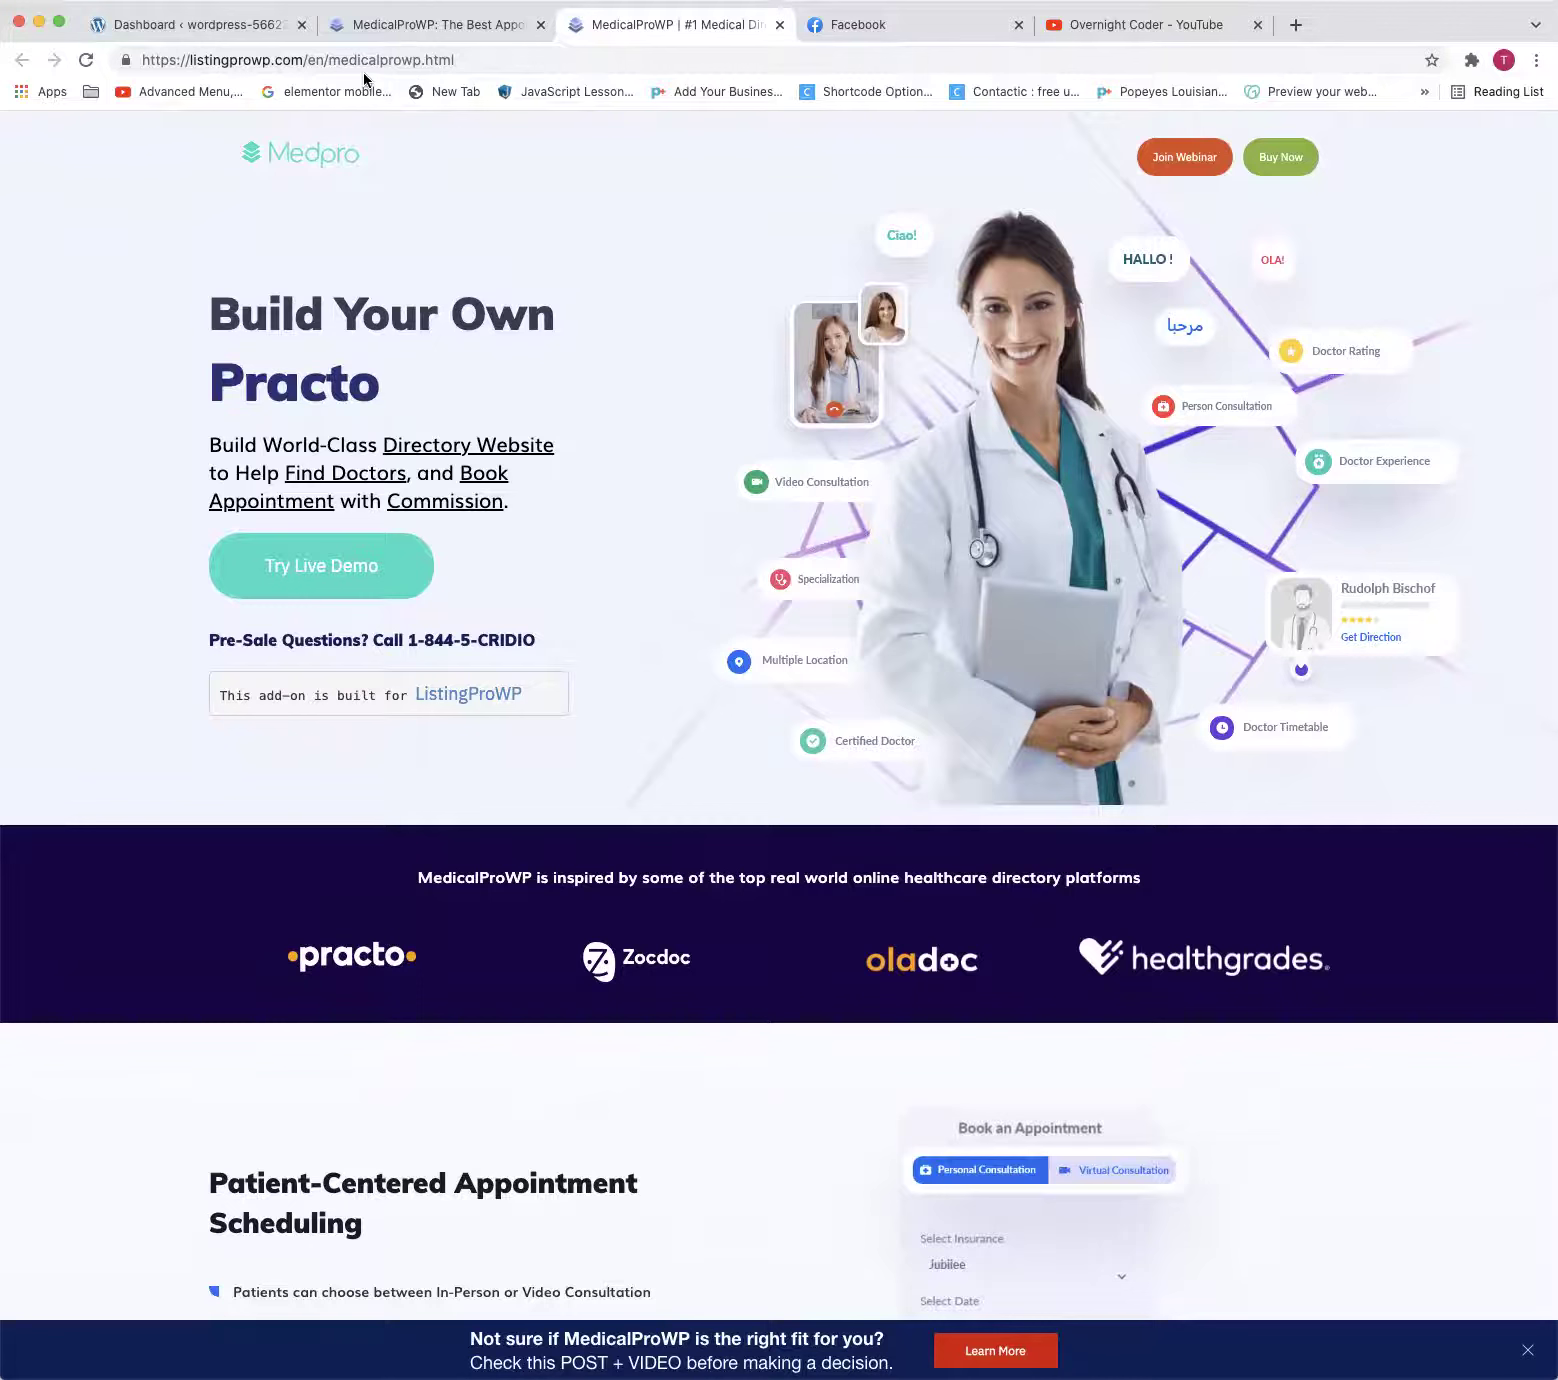
pyautogui.scroll(2, 1031, 370)
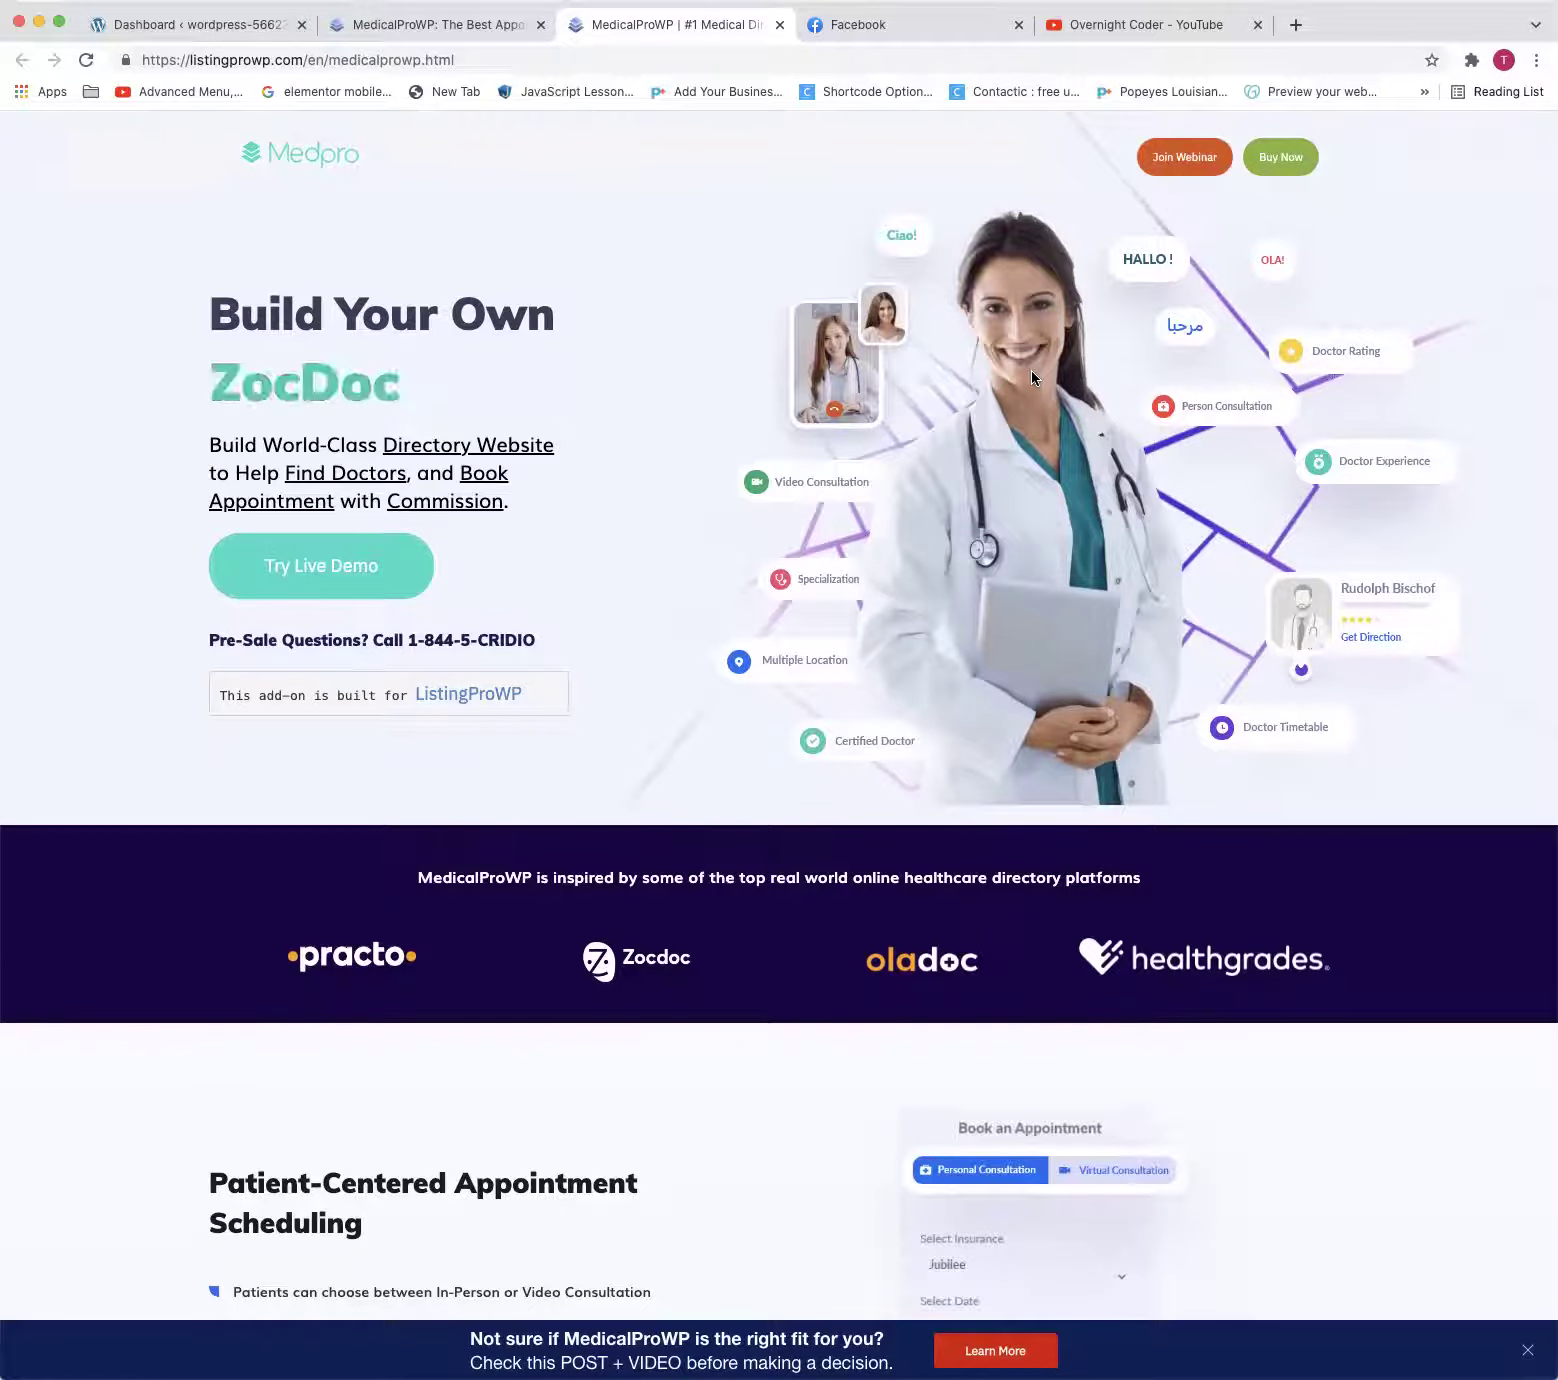
pyautogui.scroll(-5, 941, 450)
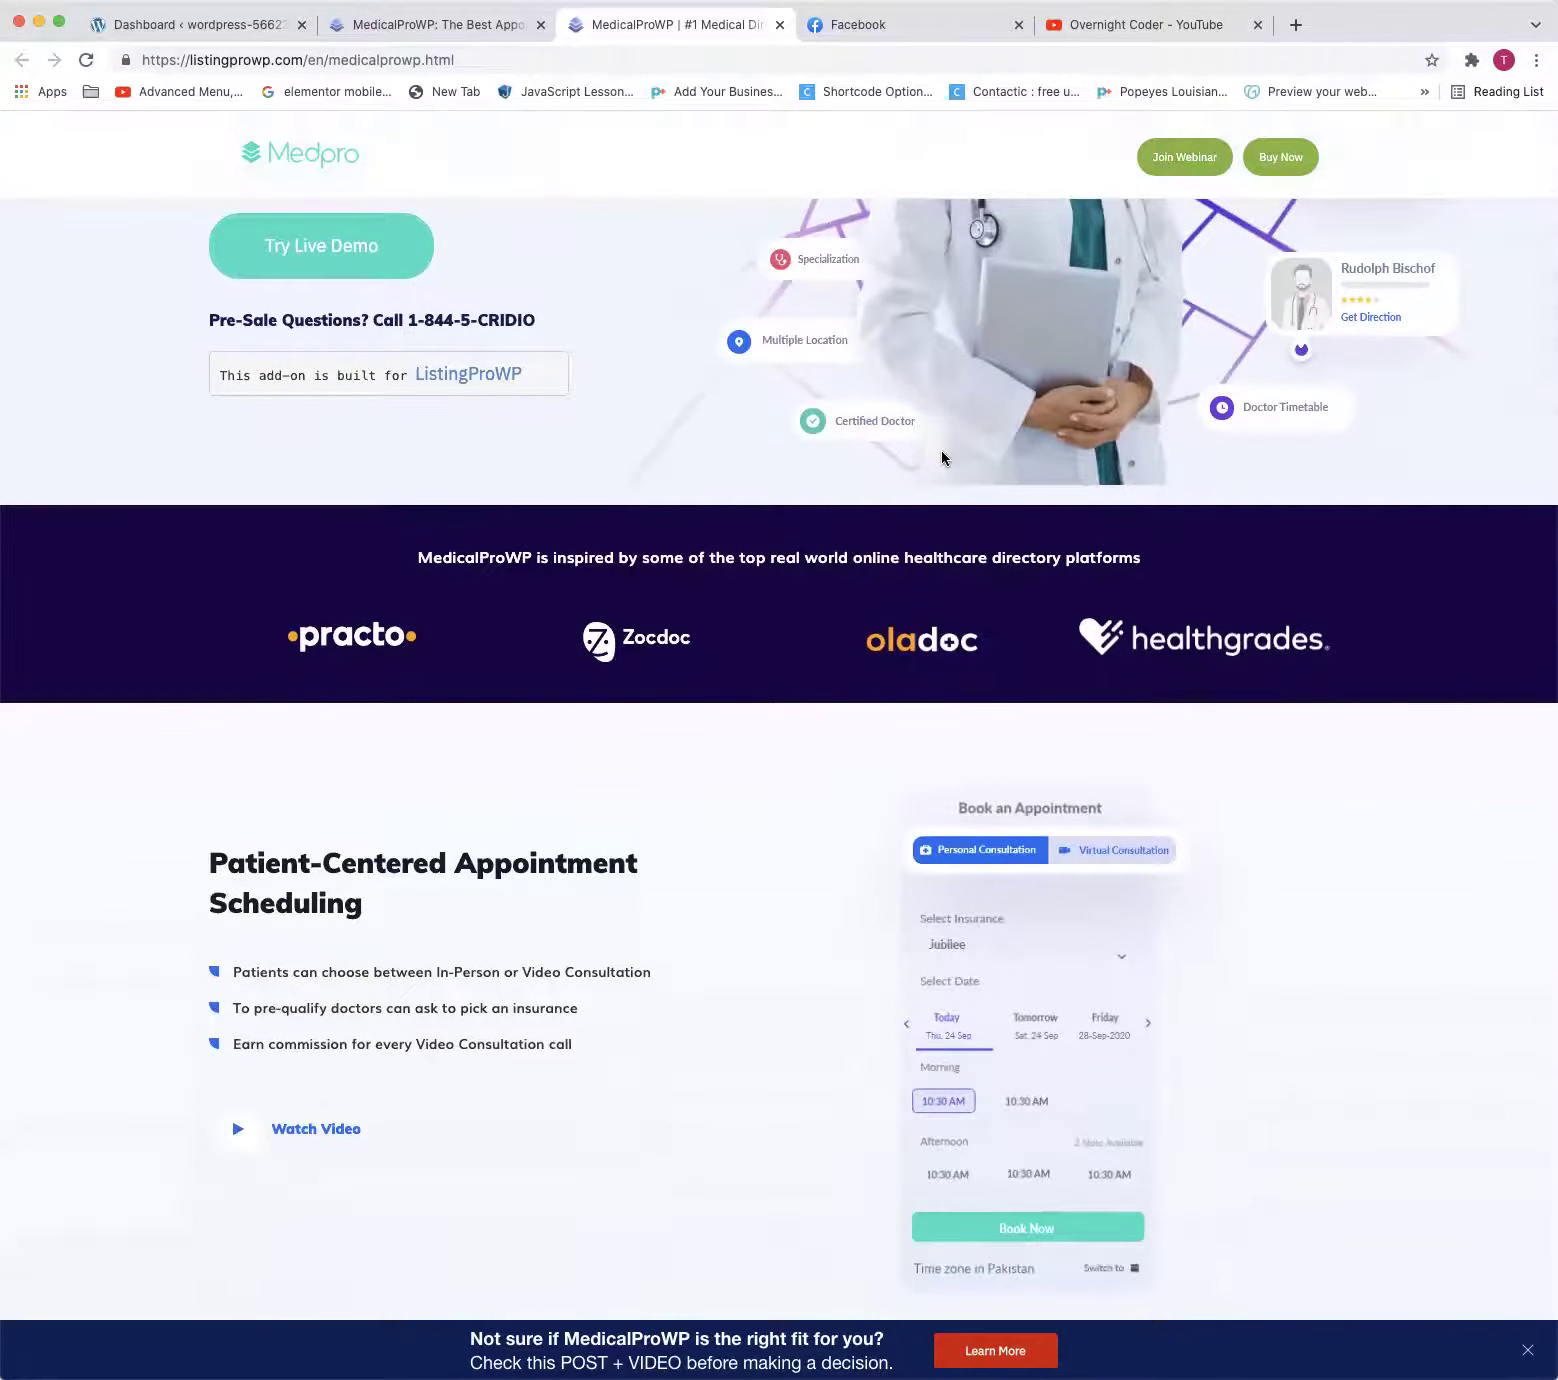
pyautogui.scroll(3, 941, 458)
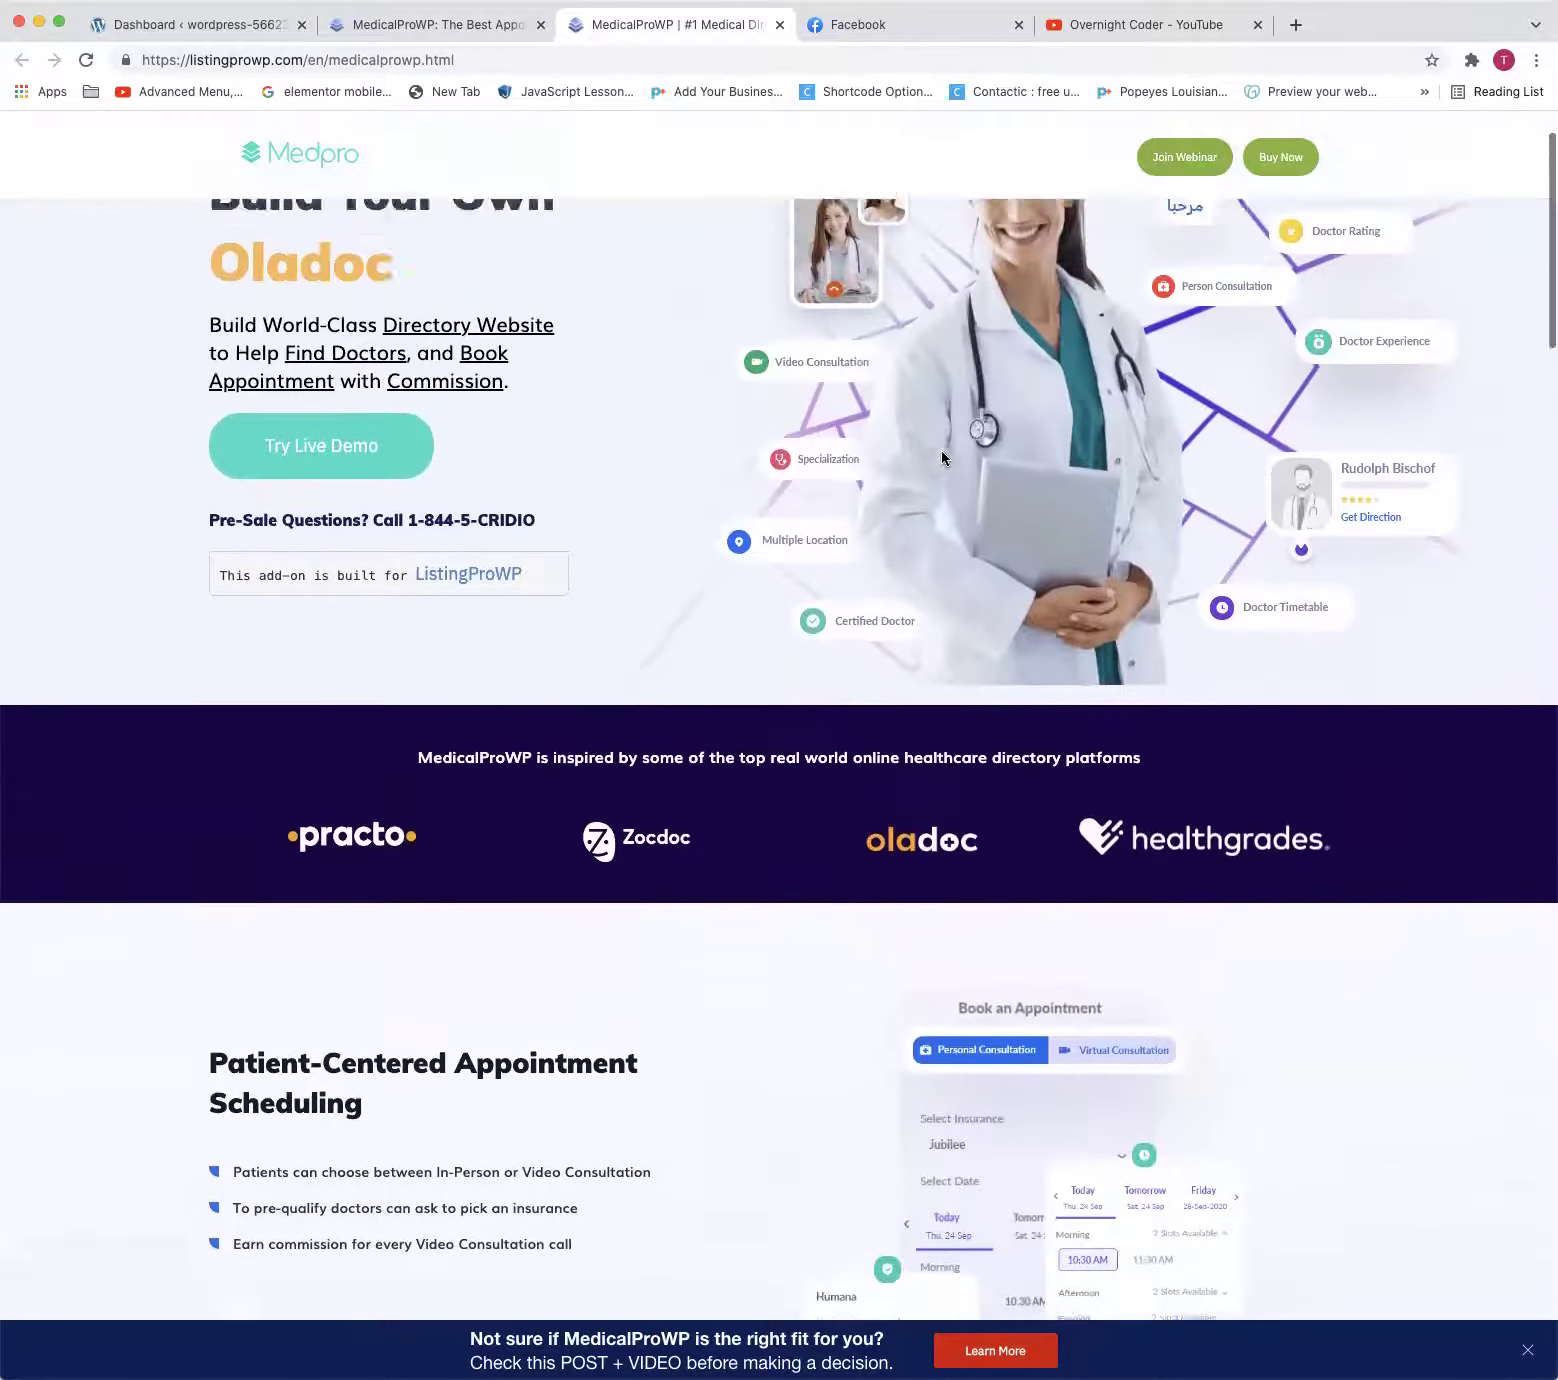
pyautogui.scroll(2, 941, 450)
pyautogui.scroll(-8, 941, 450)
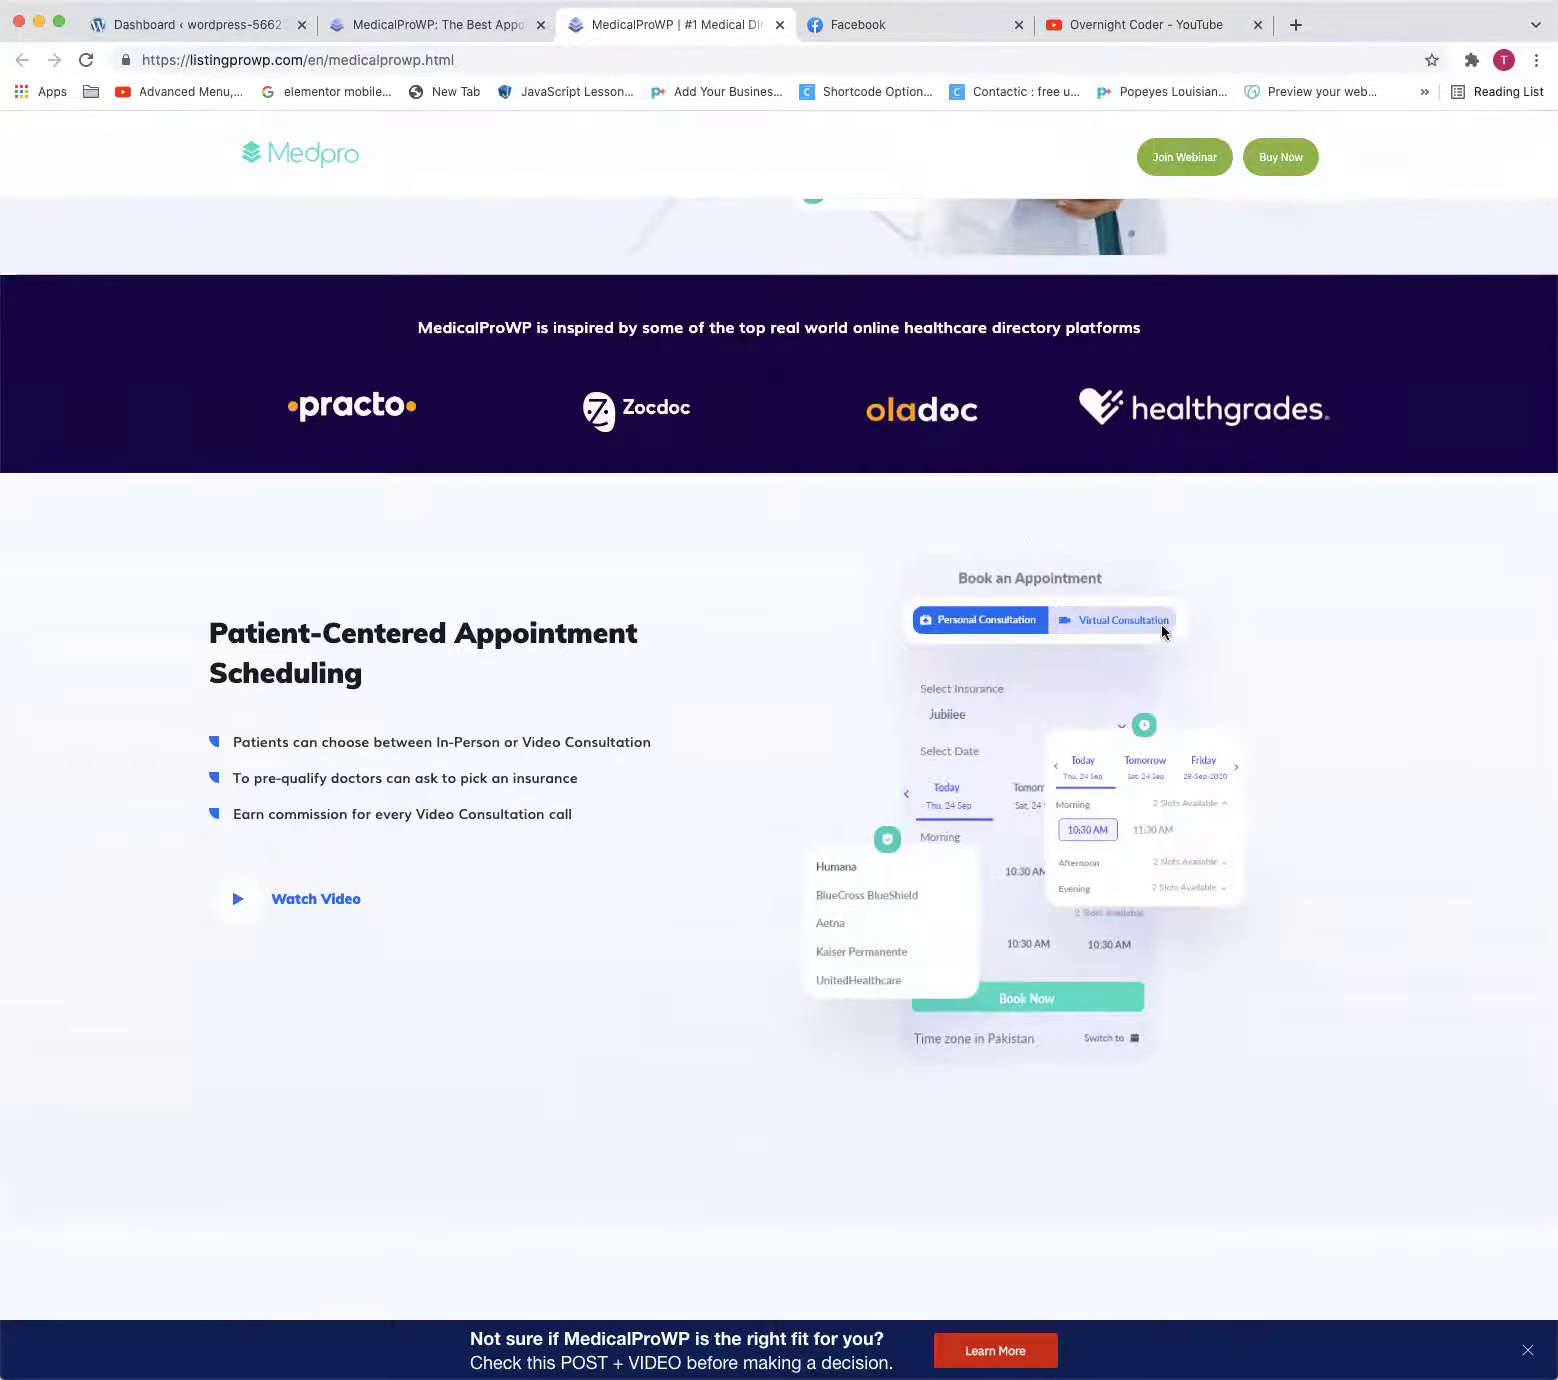
pyautogui.scroll(1, 1162, 640)
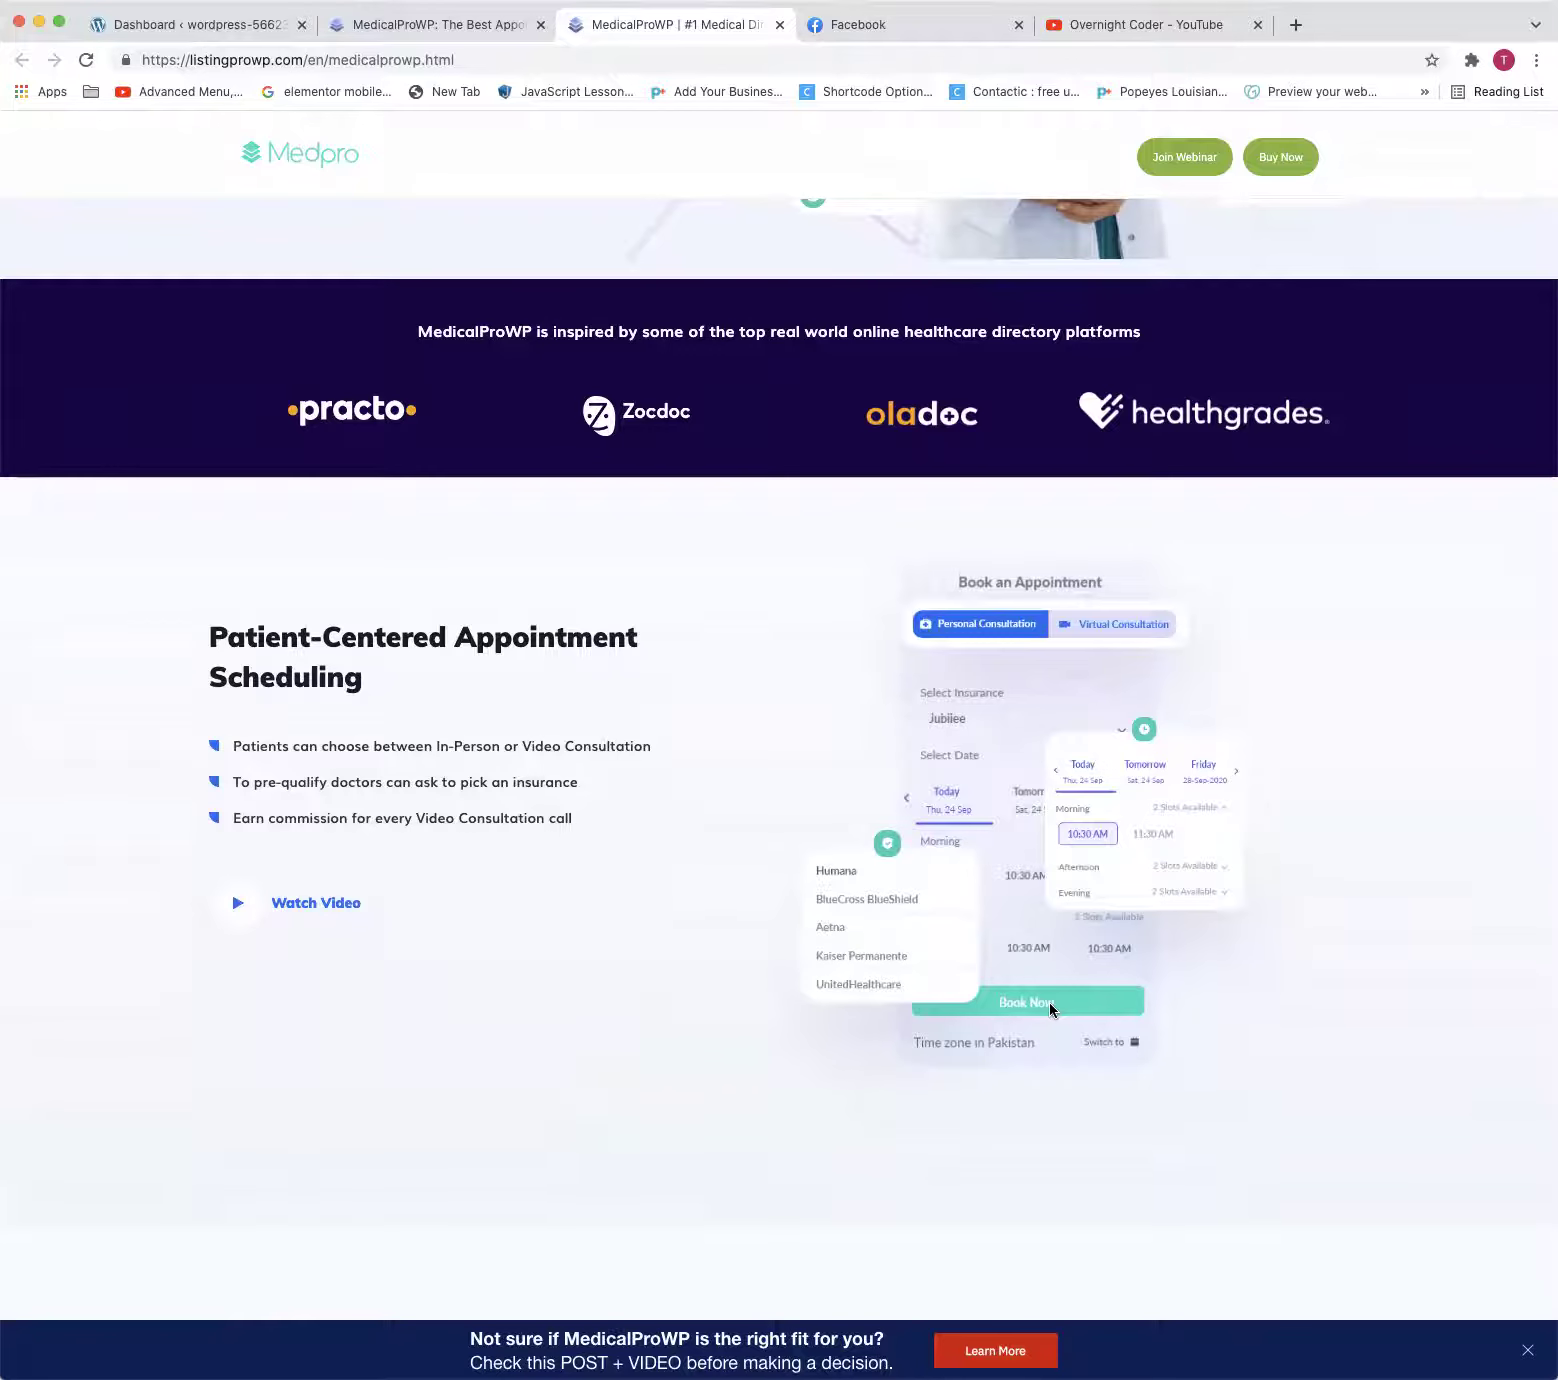
pyautogui.scroll(5, 794, 258)
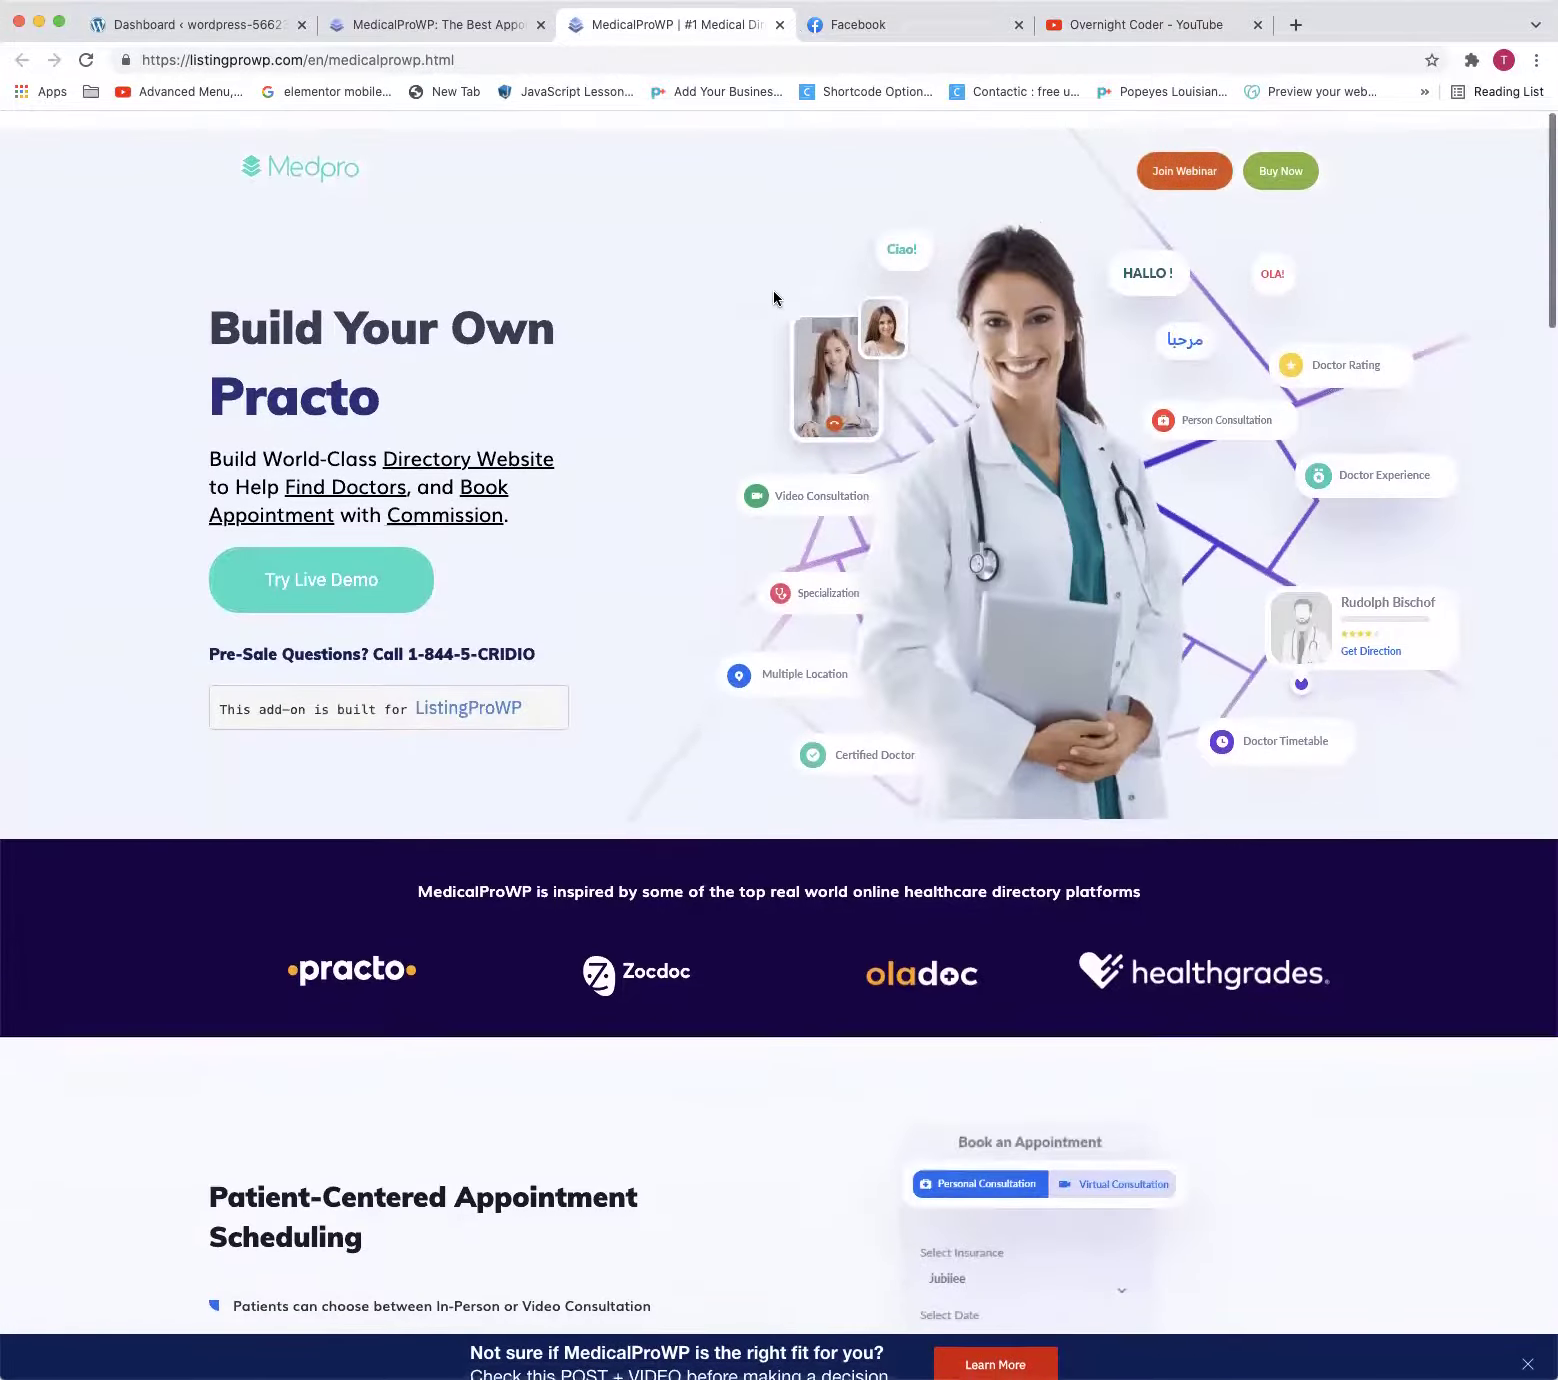
# Examine the product page's profile and practice page designs, healthcare features, specialities, license pricing and FAQs down to the footer
pyautogui.scroll(-9, 714, 262)
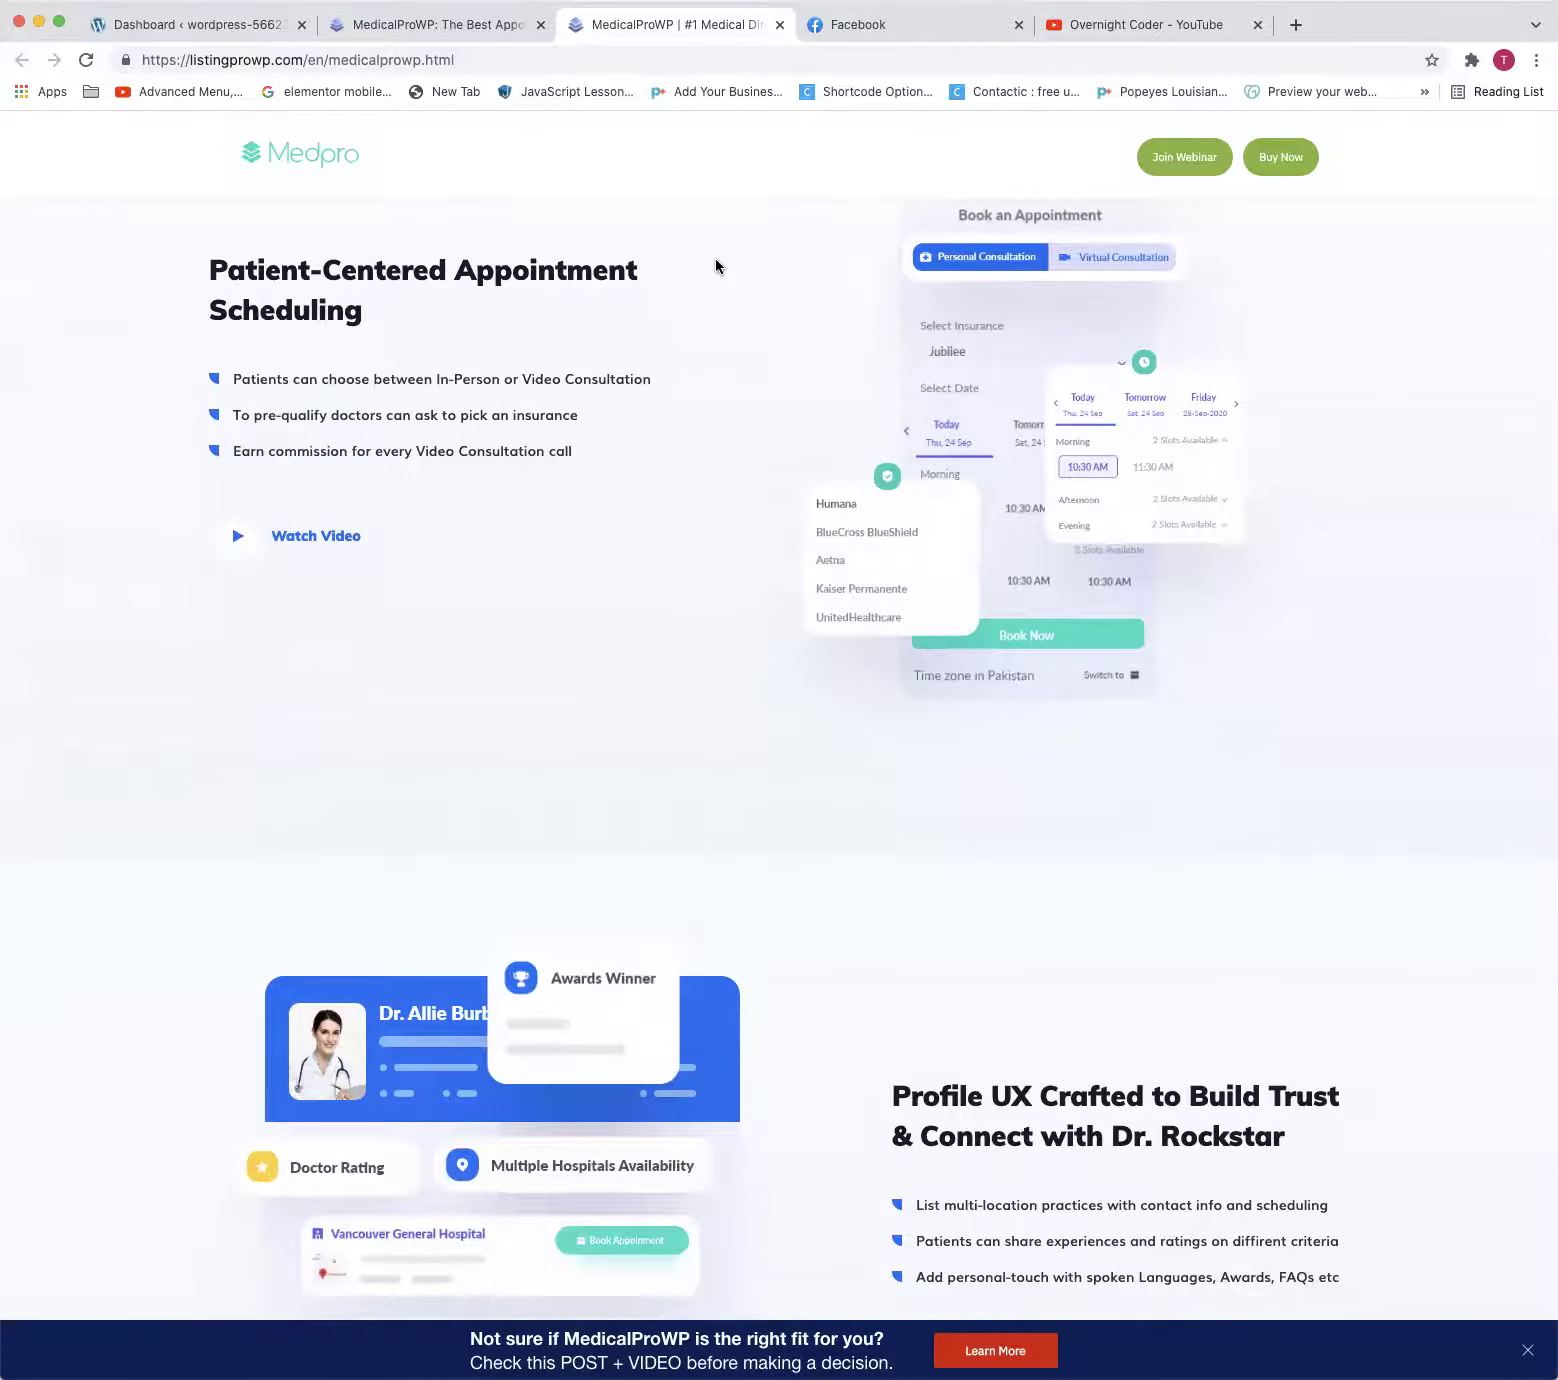
pyautogui.scroll(-6, 909, 148)
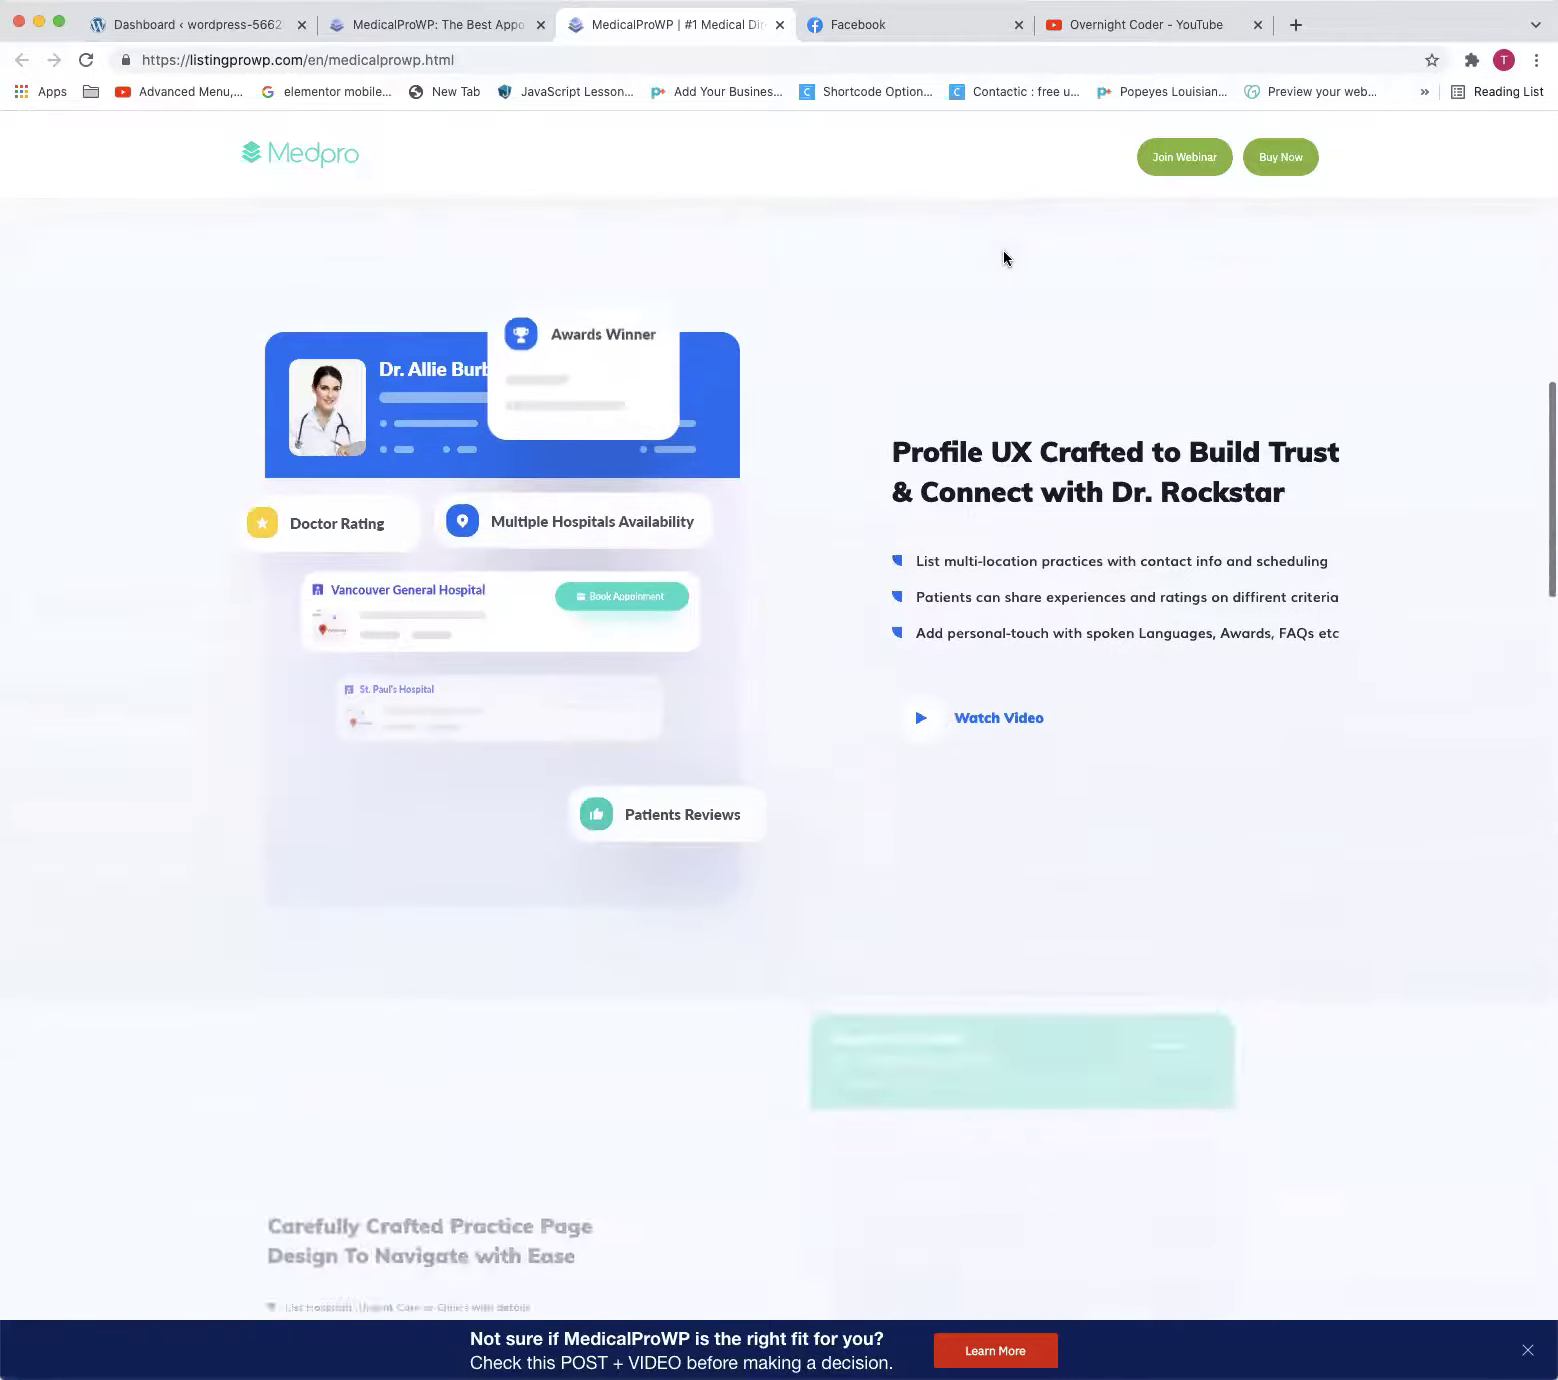
pyautogui.scroll(-7, 1003, 251)
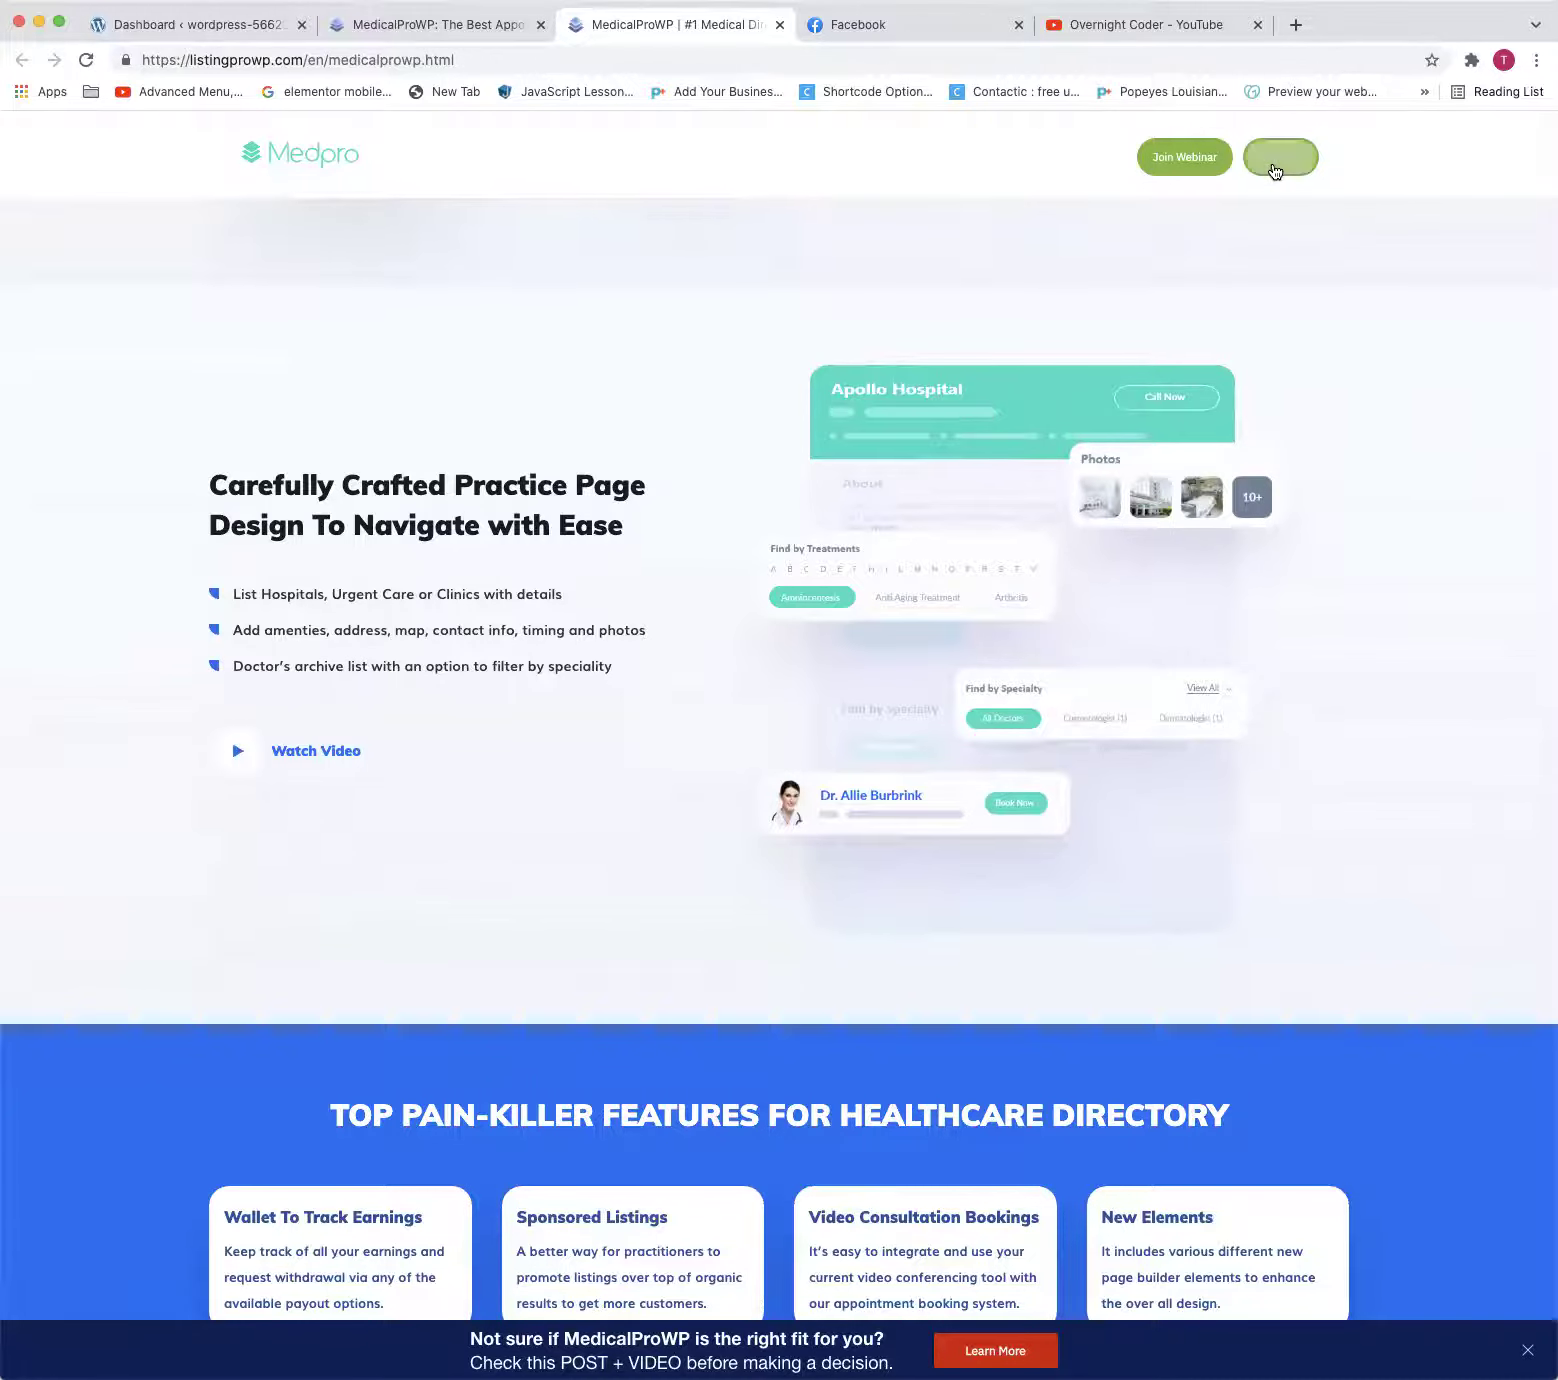
pyautogui.scroll(-15, 1243, 383)
pyautogui.scroll(3, 1243, 383)
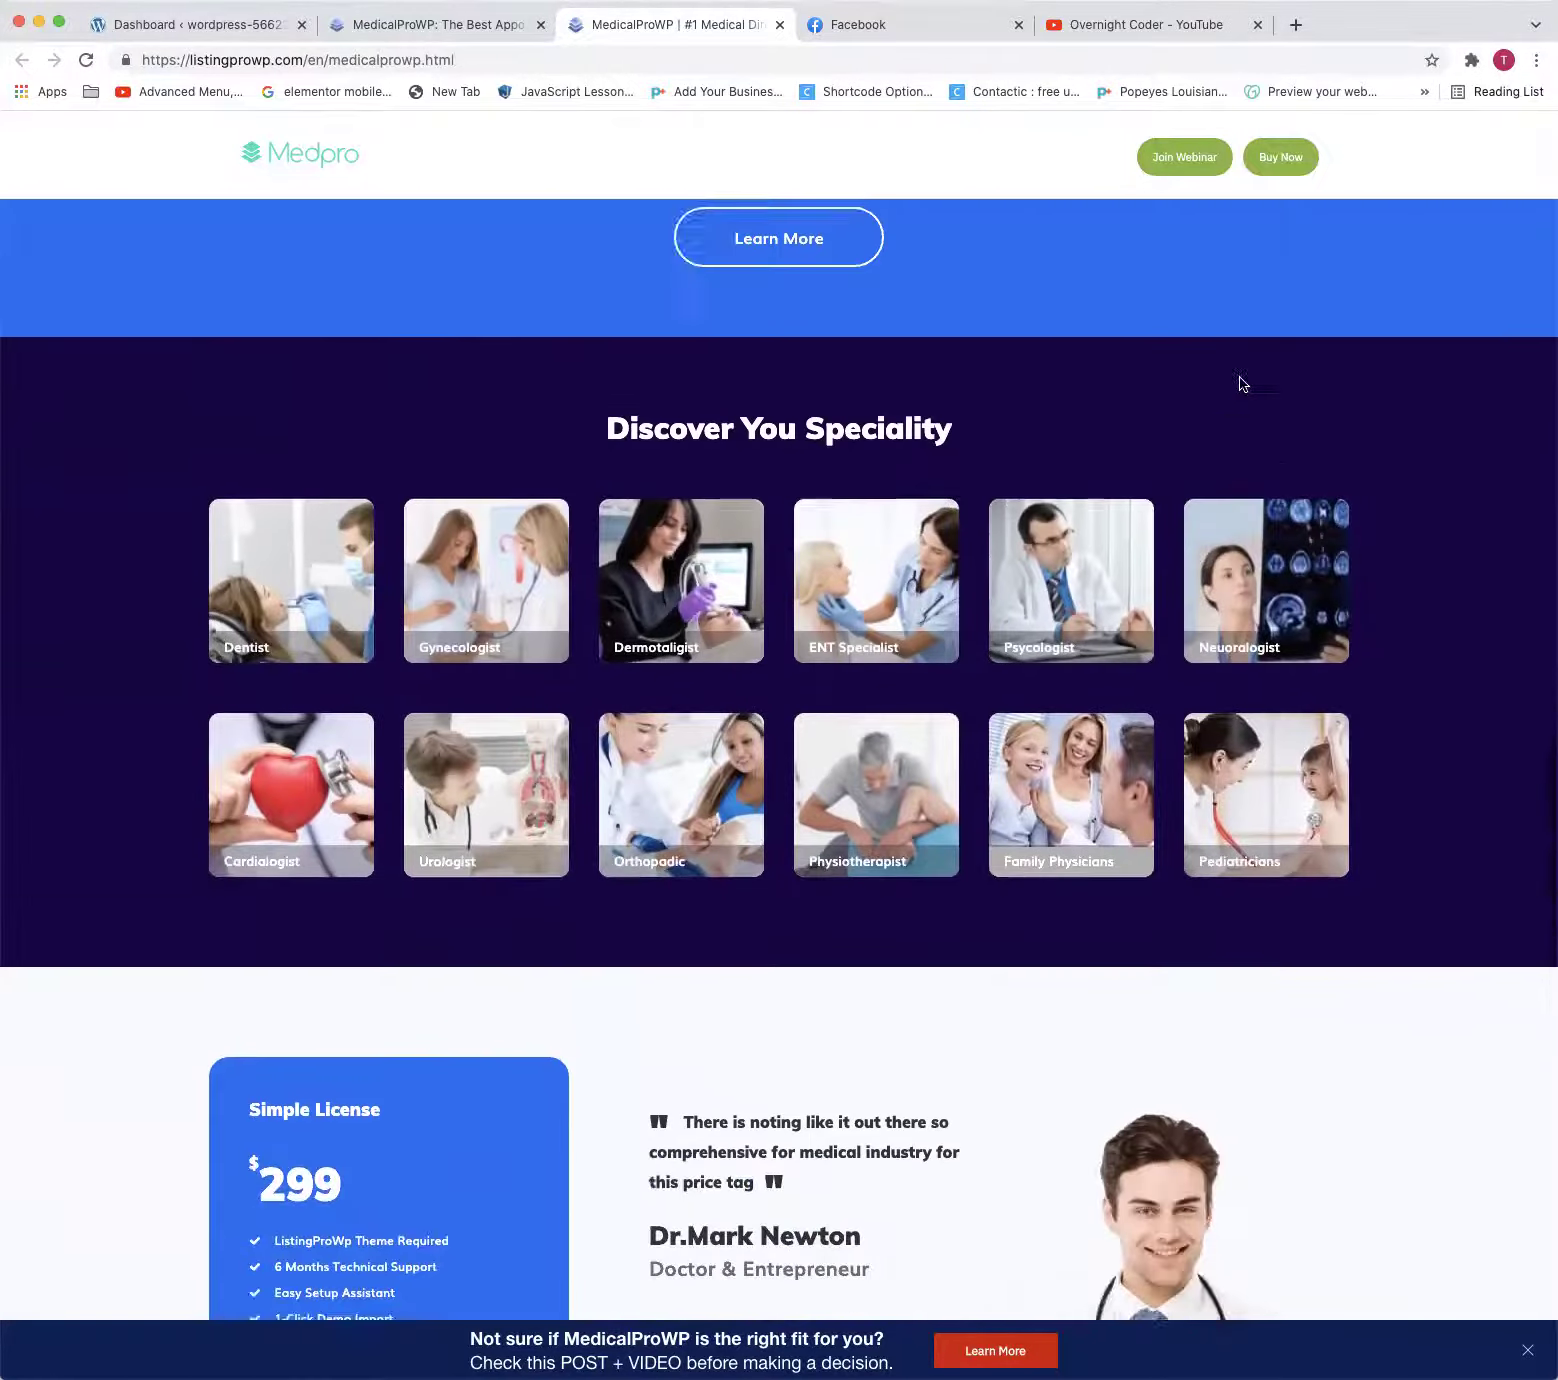
pyautogui.scroll(2, 1180, 420)
pyautogui.scroll(-15, 990, 450)
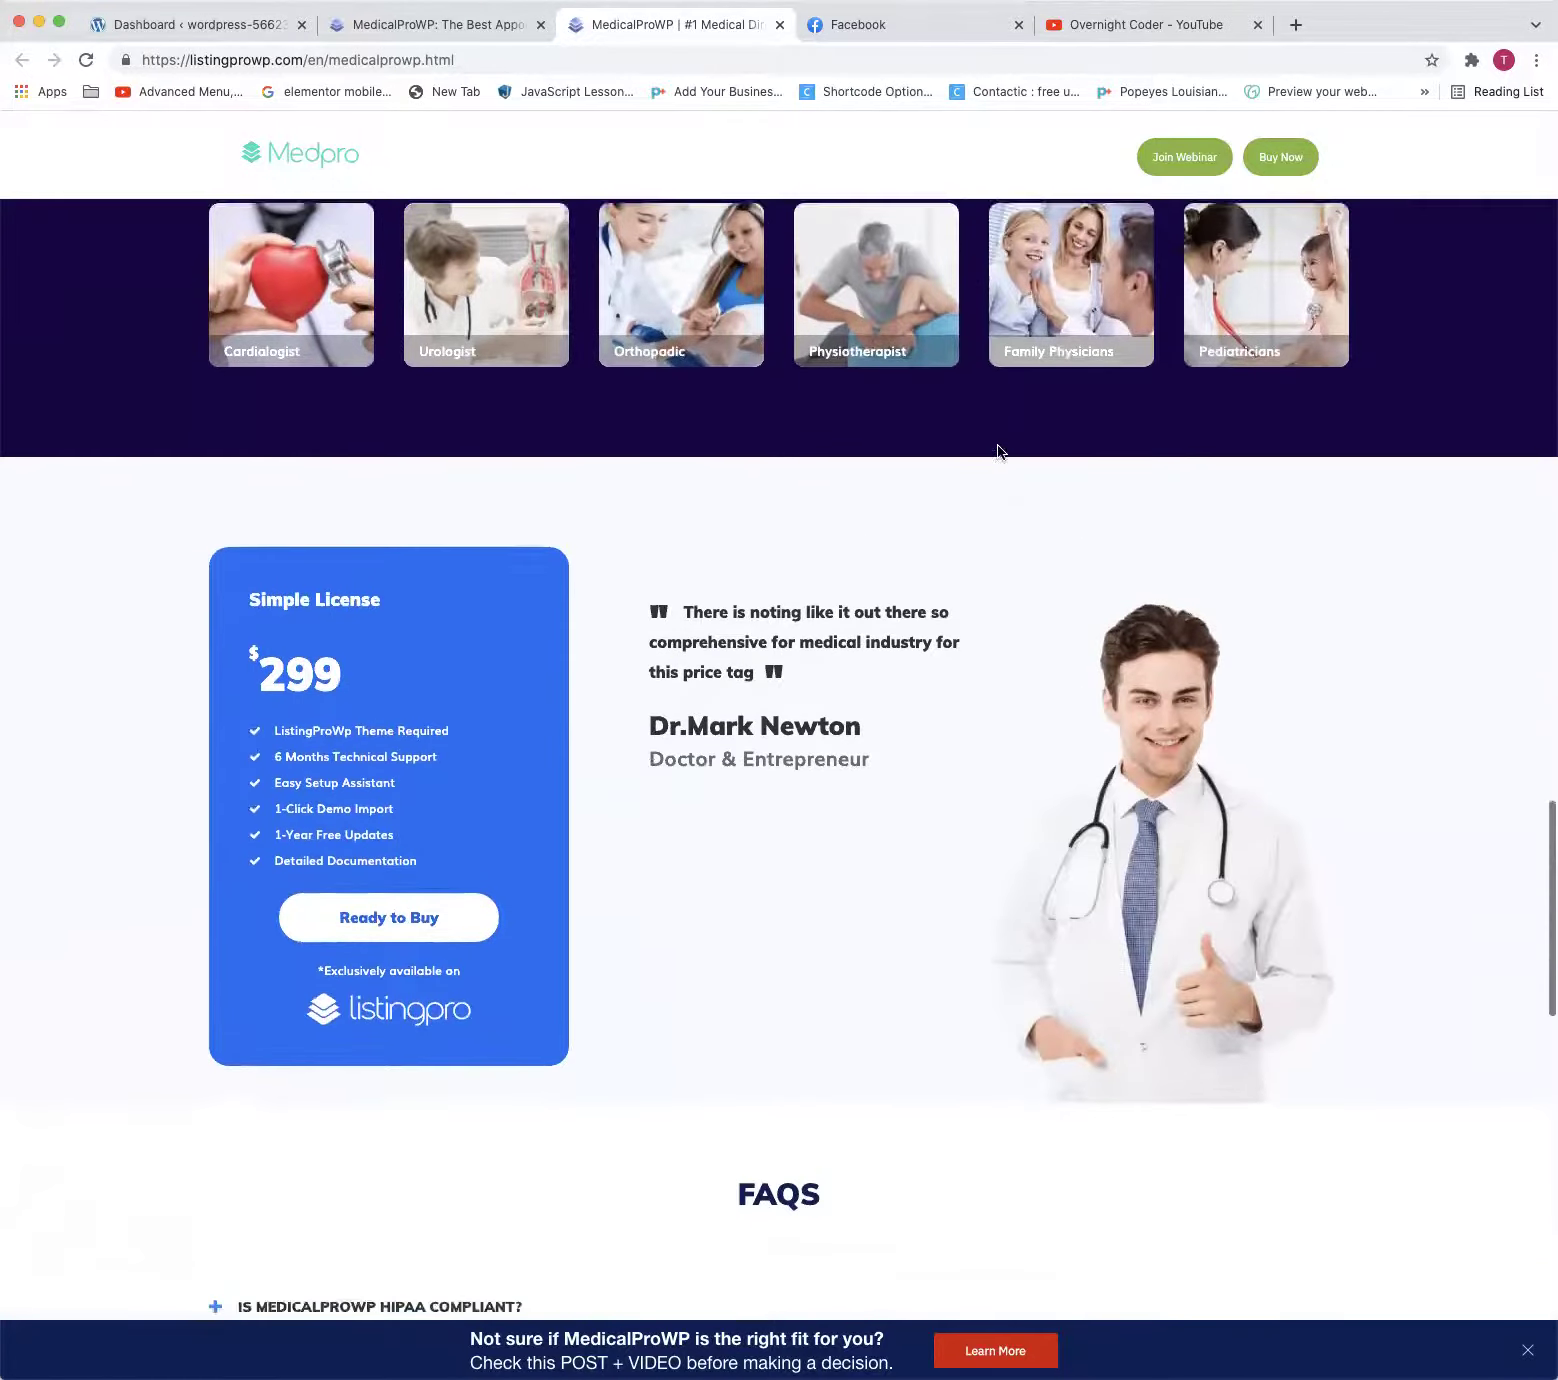
pyautogui.scroll(-10, 997, 452)
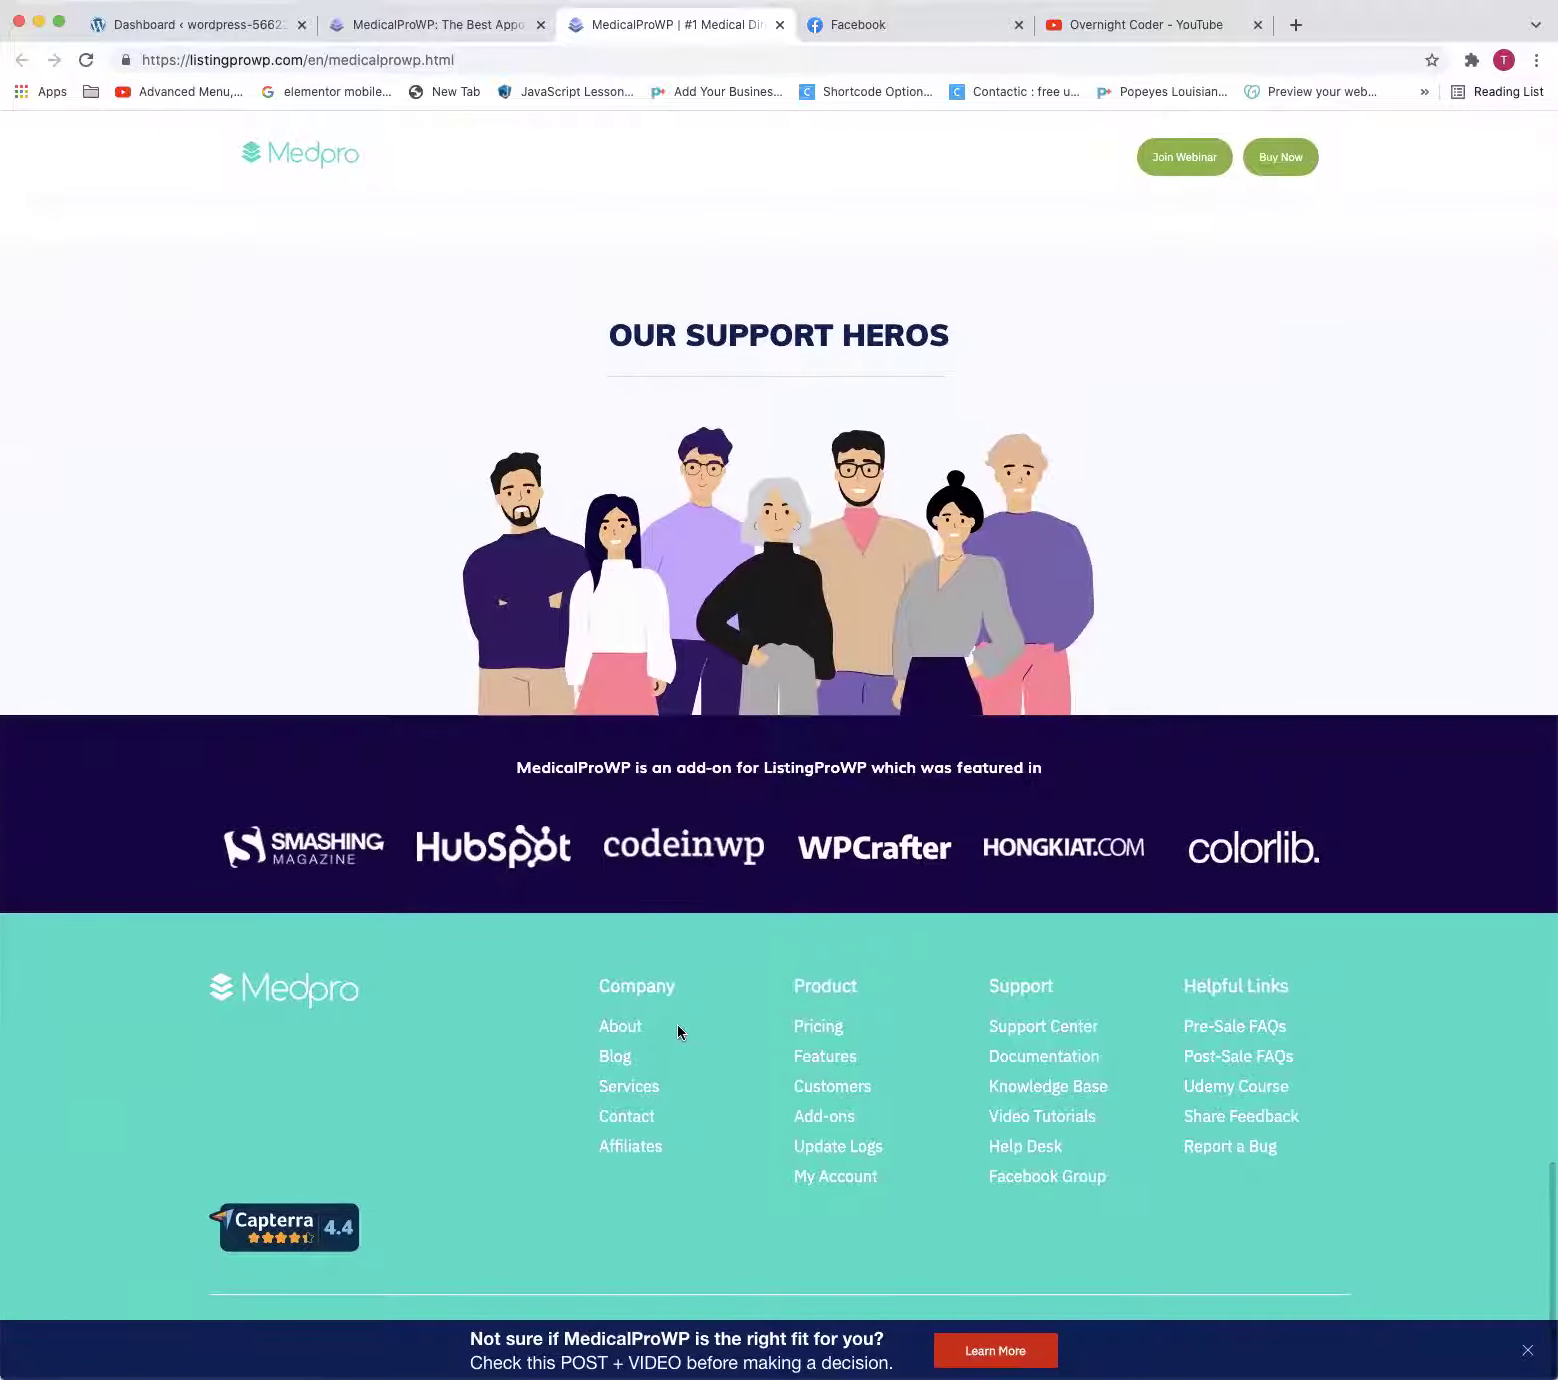
pyautogui.scroll(20, 736, 1001)
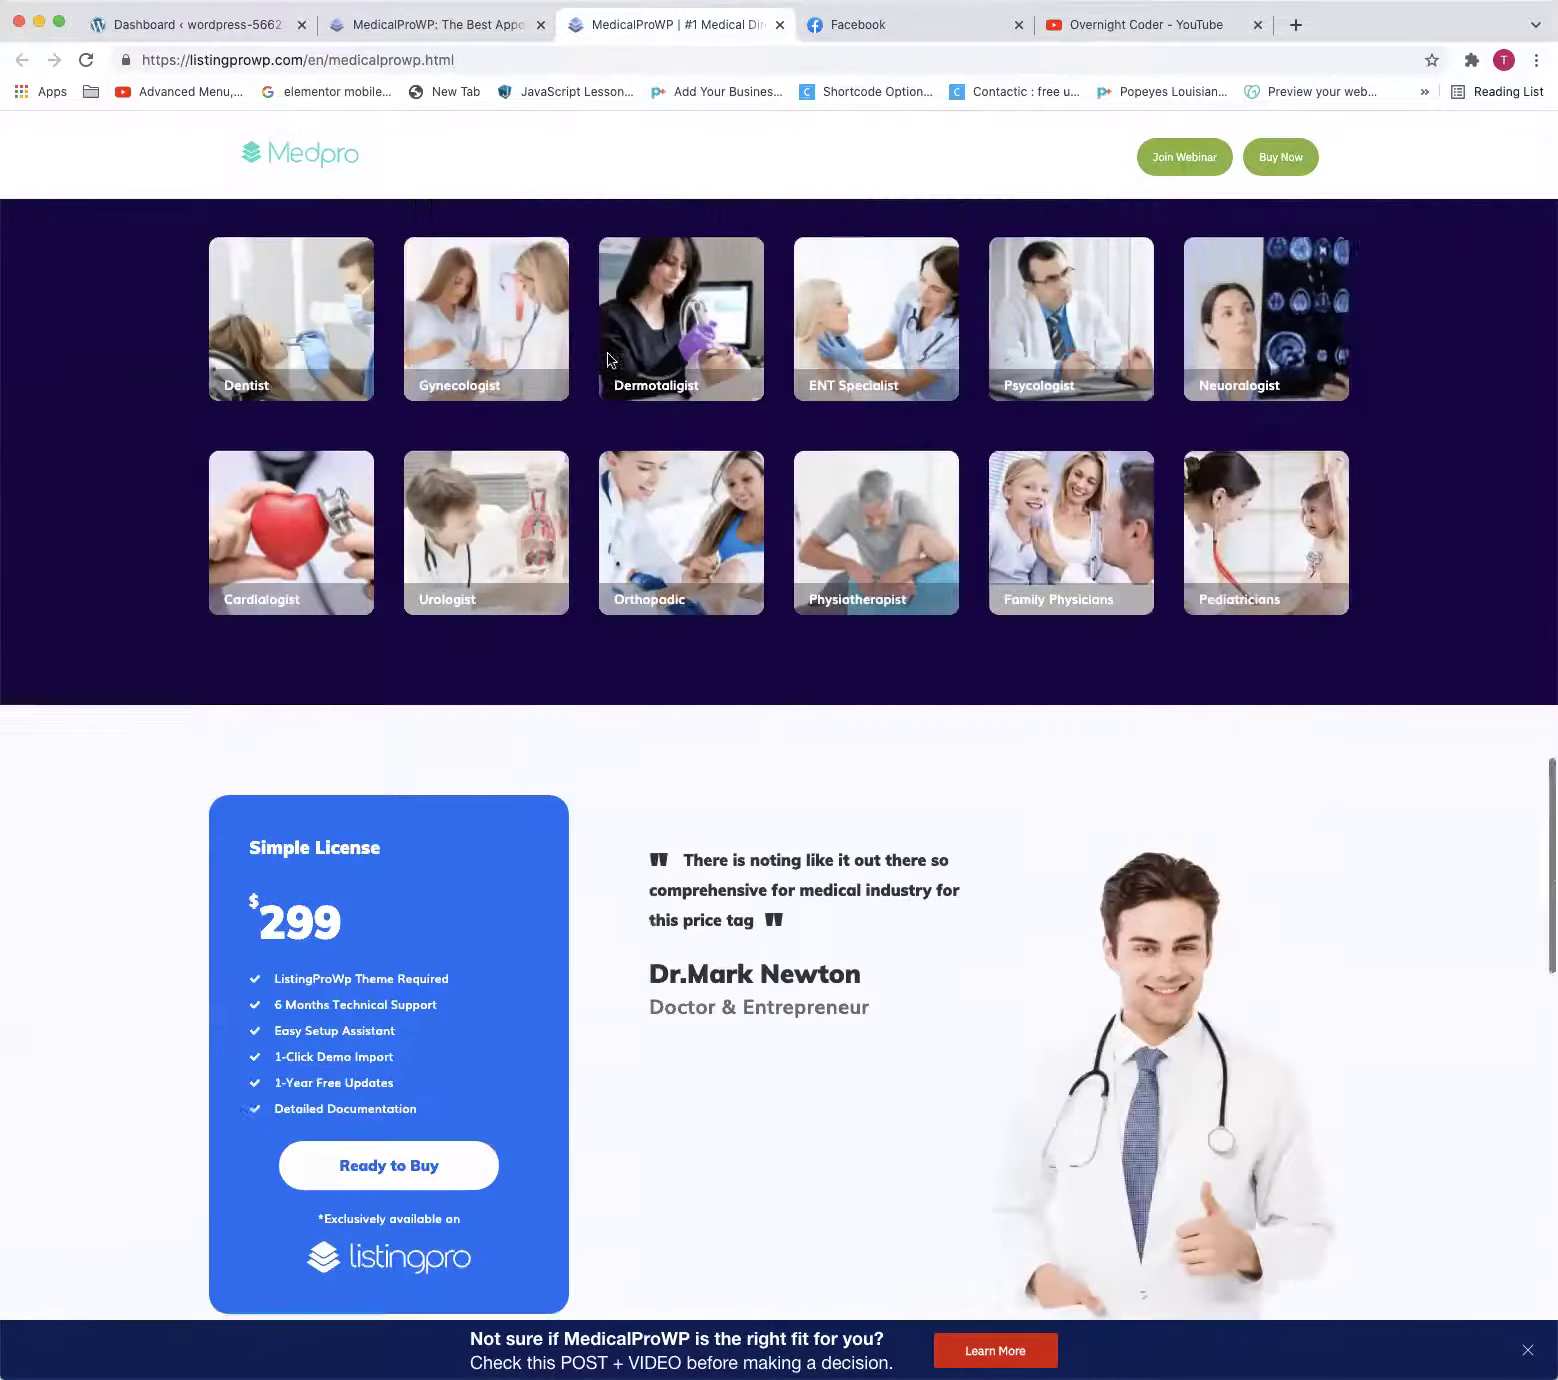
pyautogui.scroll(10, 603, 355)
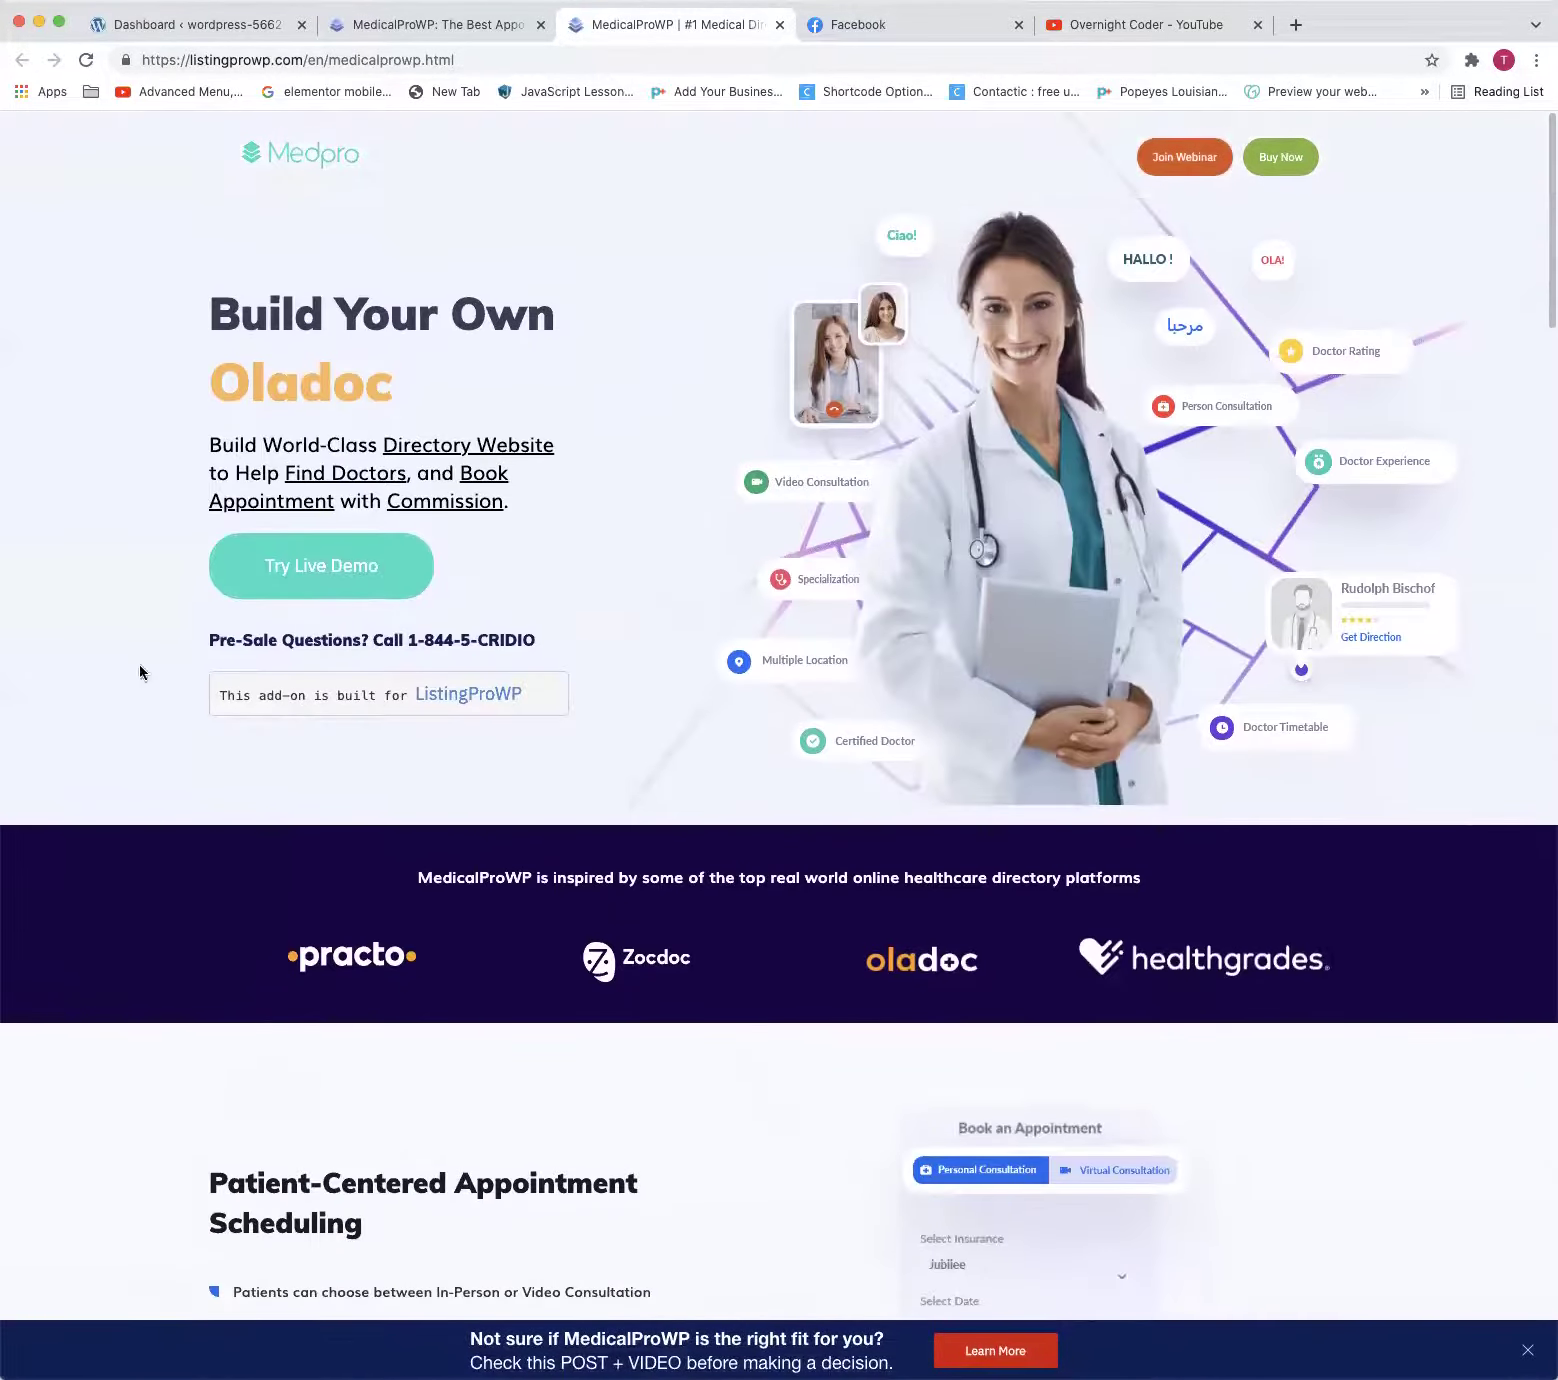
# Open the MedicalProWP live demo and look through its homepage from the doctor search to reviews and joining benefits
pyautogui.click(301, 590)
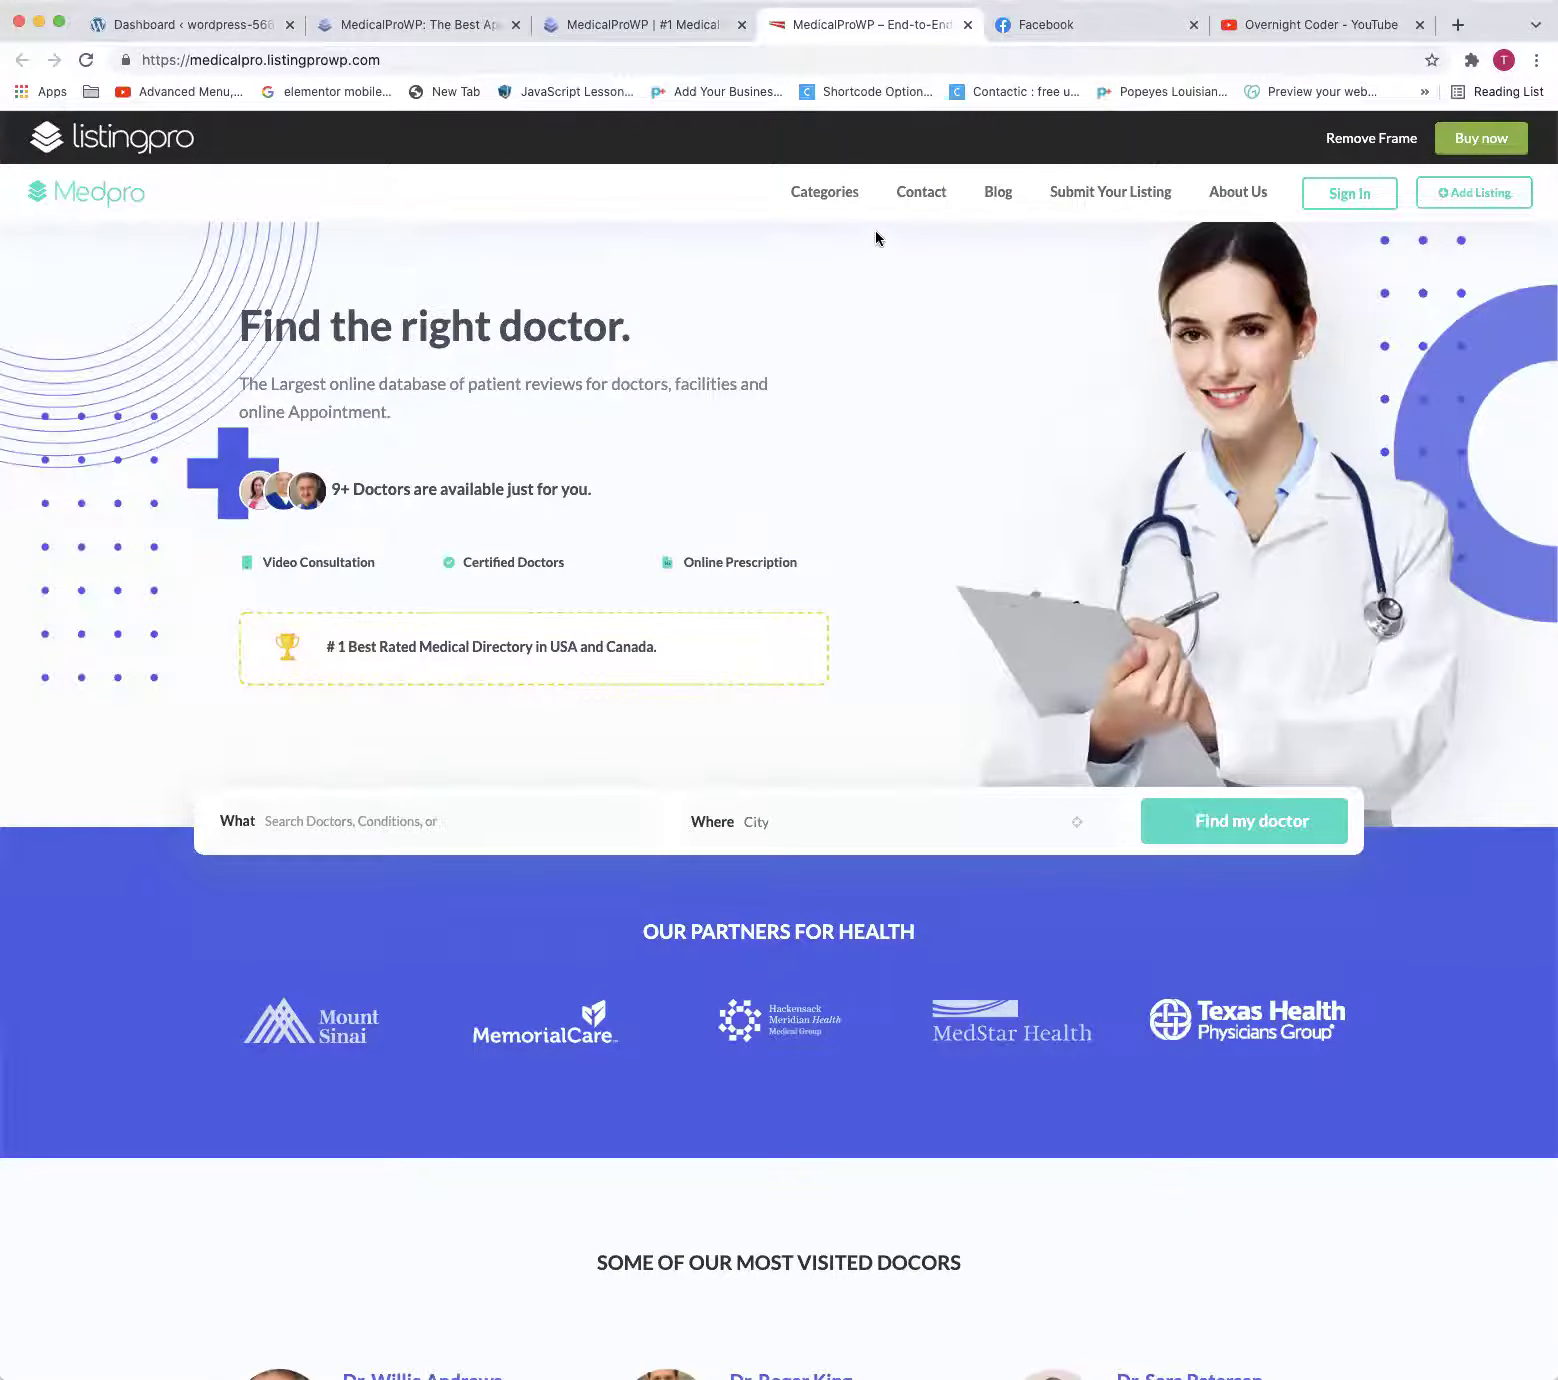
pyautogui.scroll(-4, 862, 501)
pyautogui.scroll(-13, 863, 503)
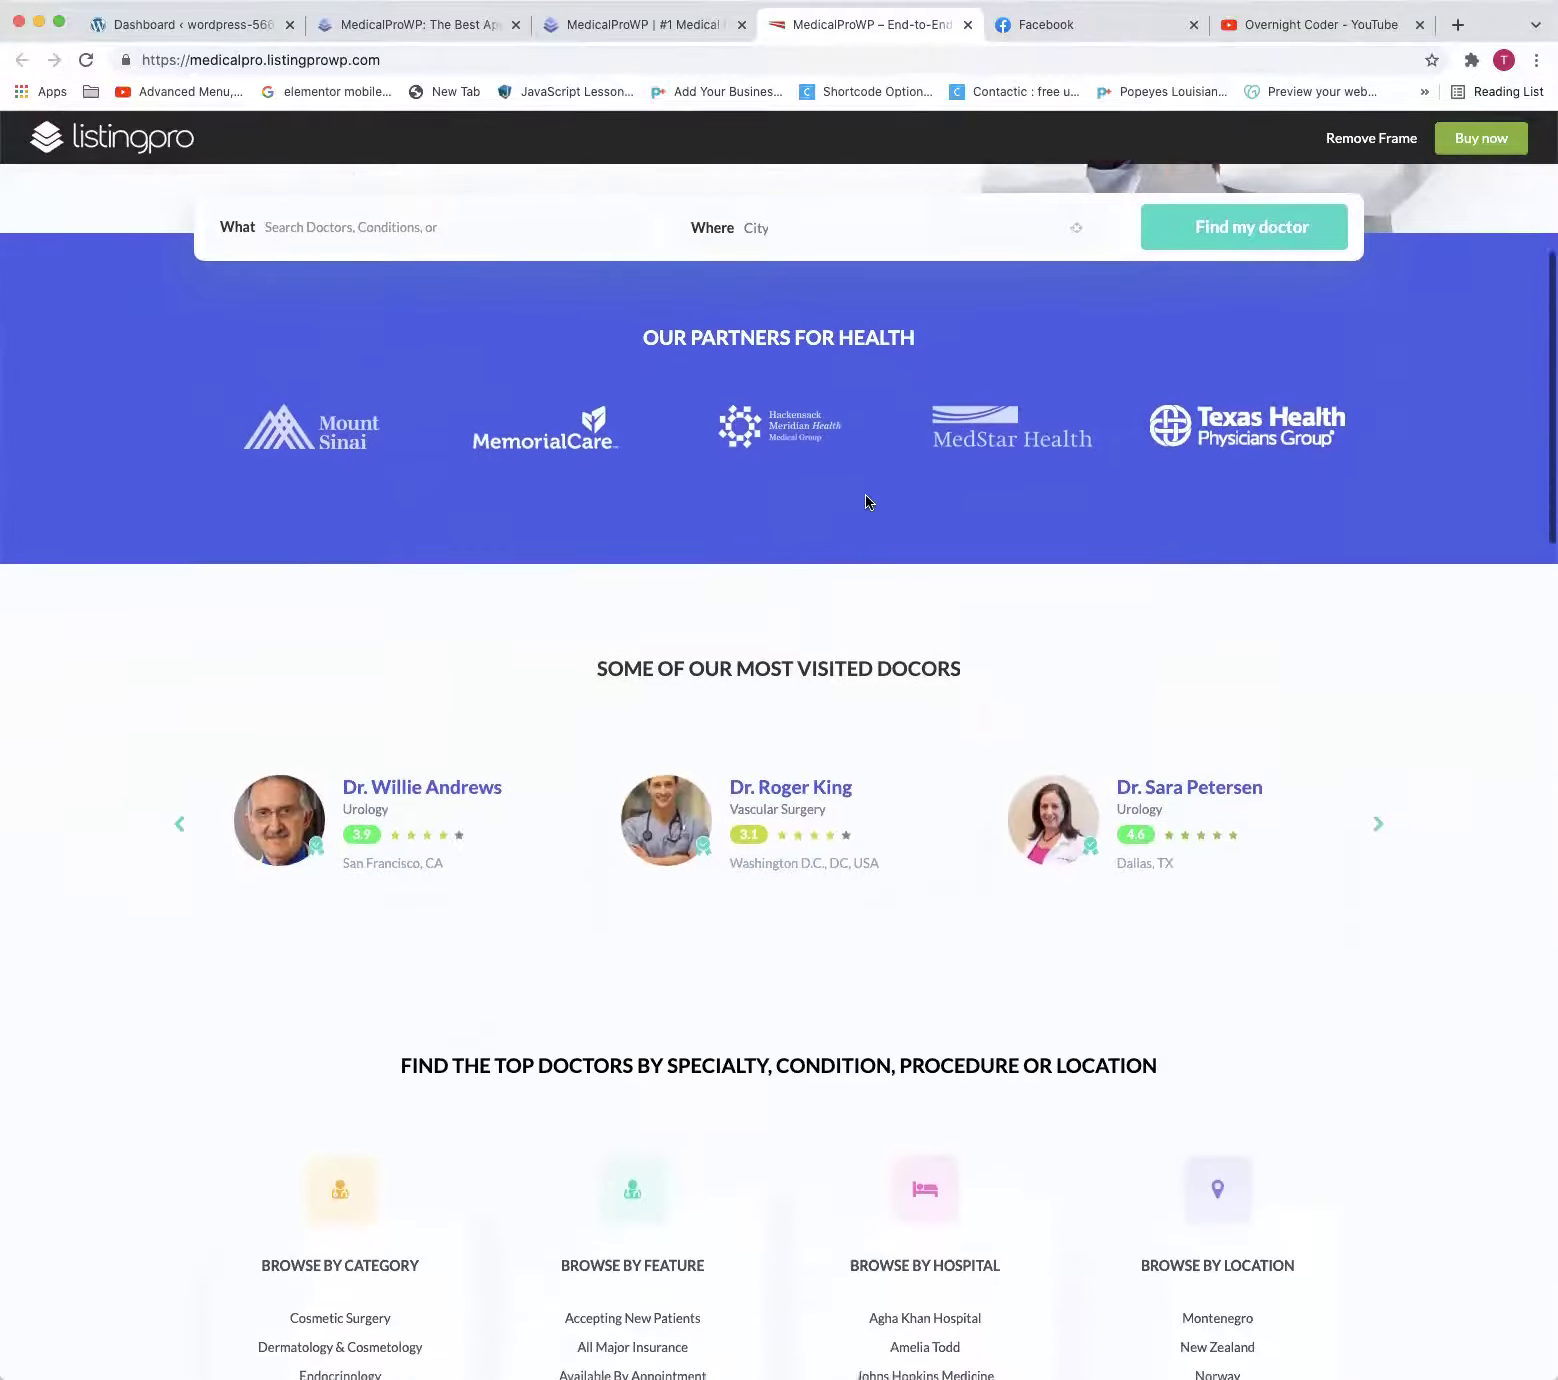
pyautogui.scroll(-19, 866, 502)
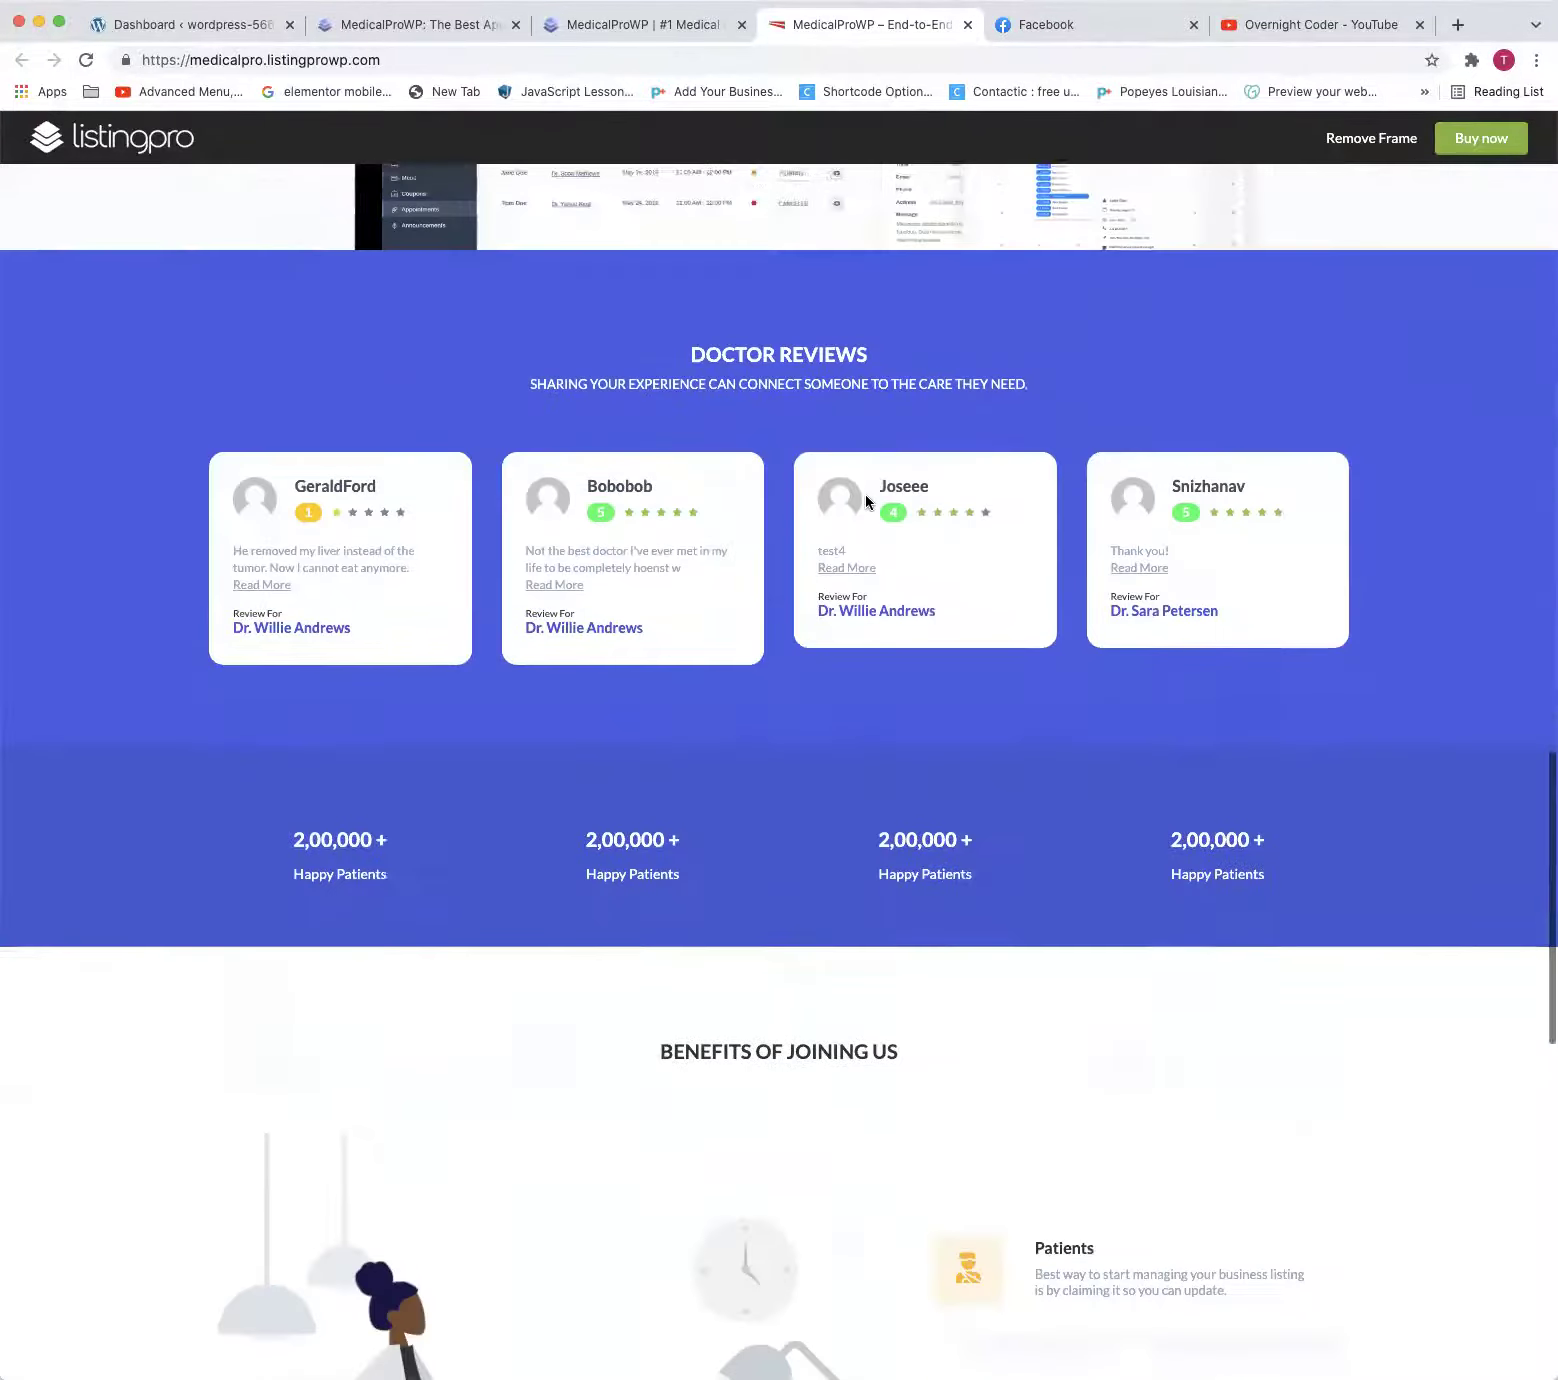
pyautogui.scroll(-6, 866, 502)
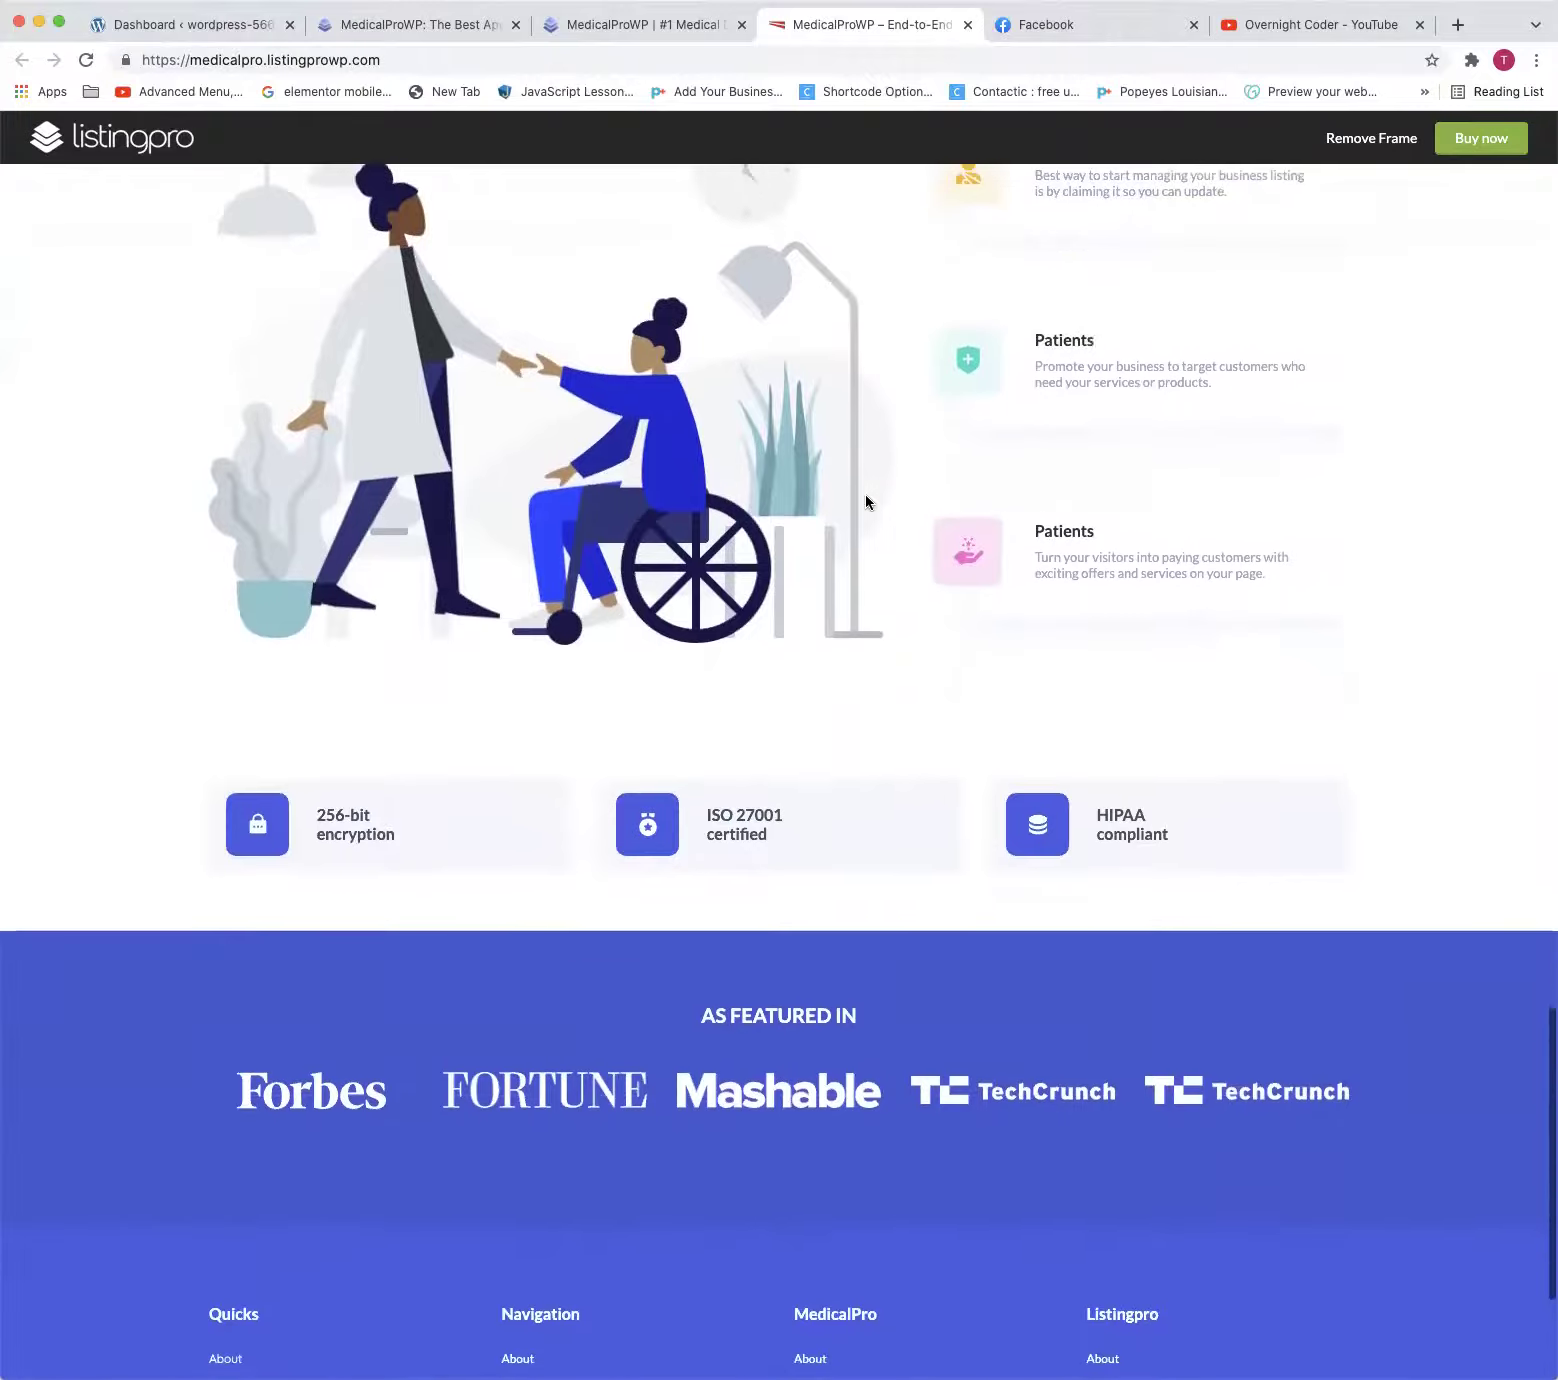
pyautogui.scroll(20, 866, 502)
pyautogui.scroll(20, 866, 502)
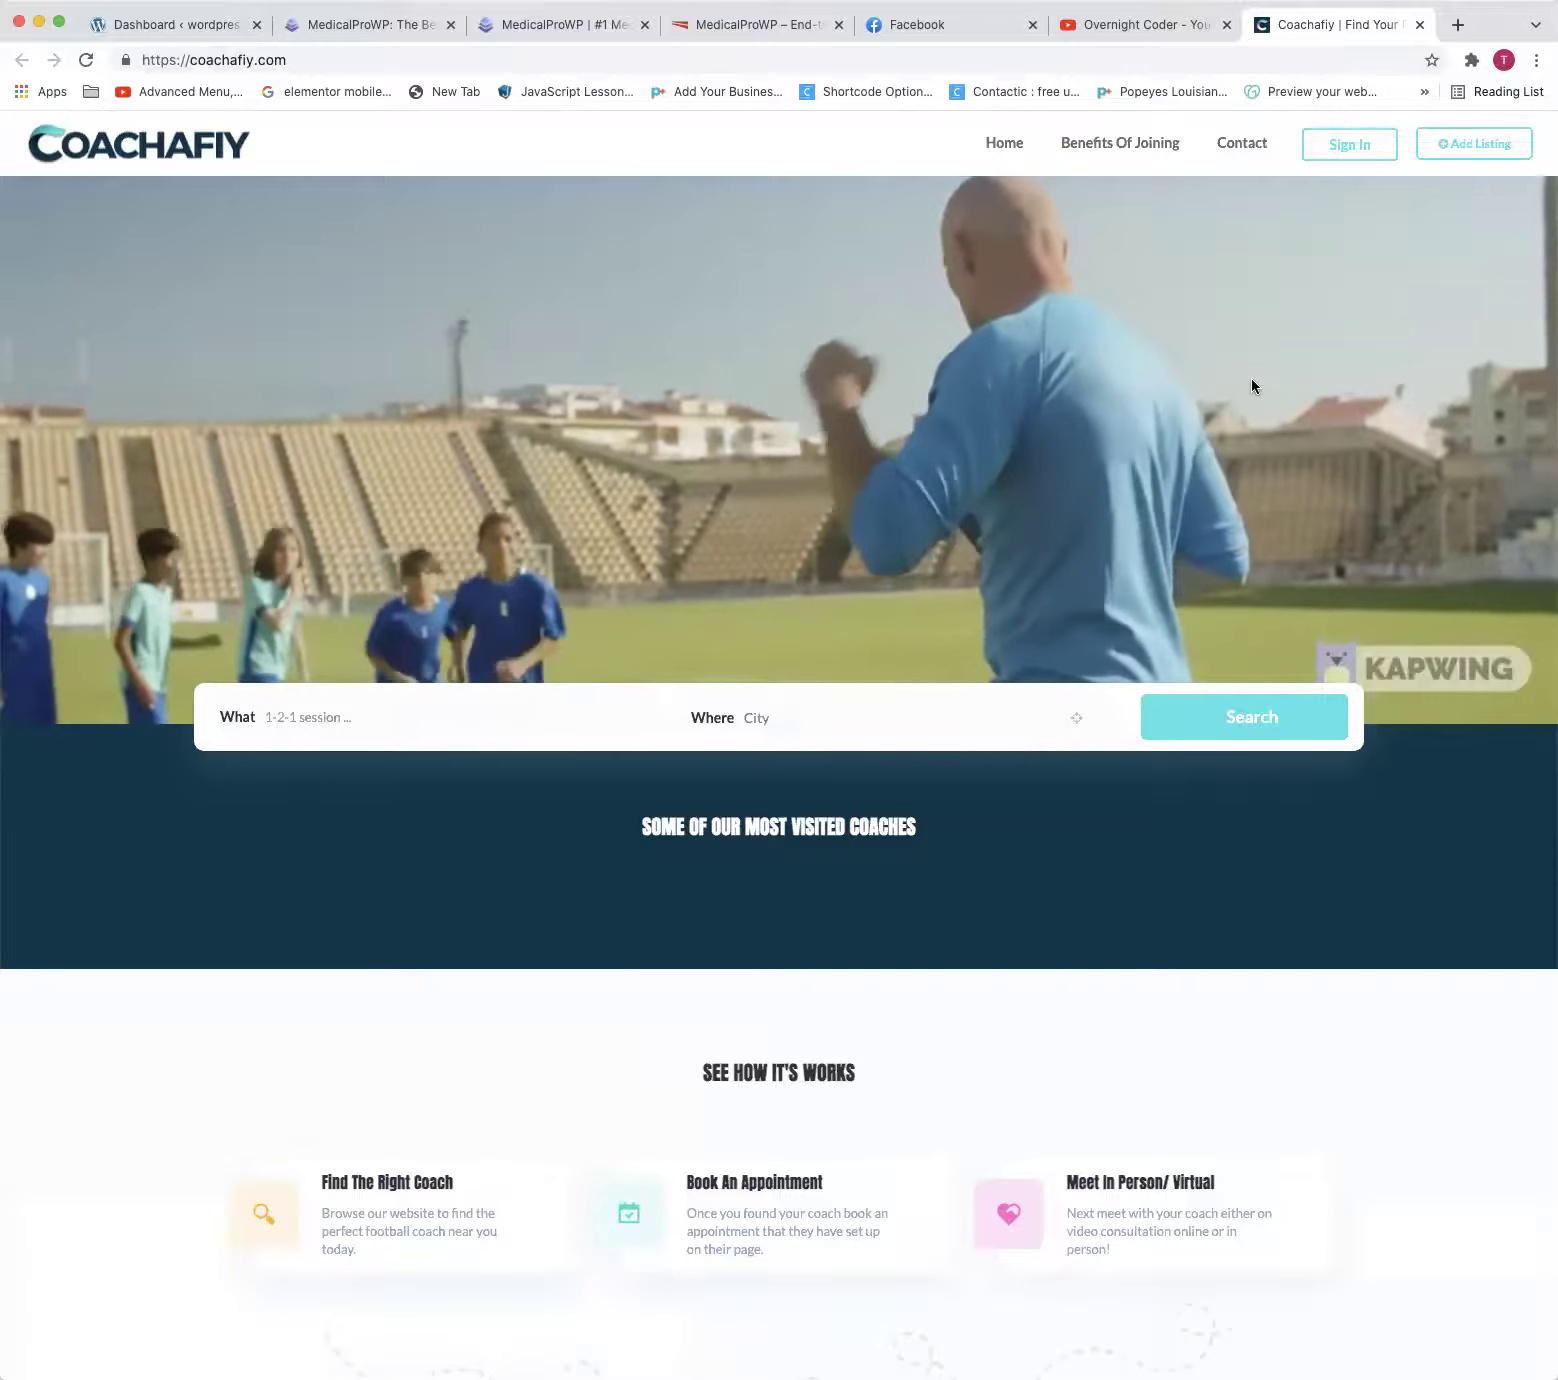
# Look through the Coachafiy homepage from the coach search to the footer, view its listing pricing plan, and close the site
pyautogui.scroll(-6, 1252, 380)
pyautogui.scroll(-5, 1254, 386)
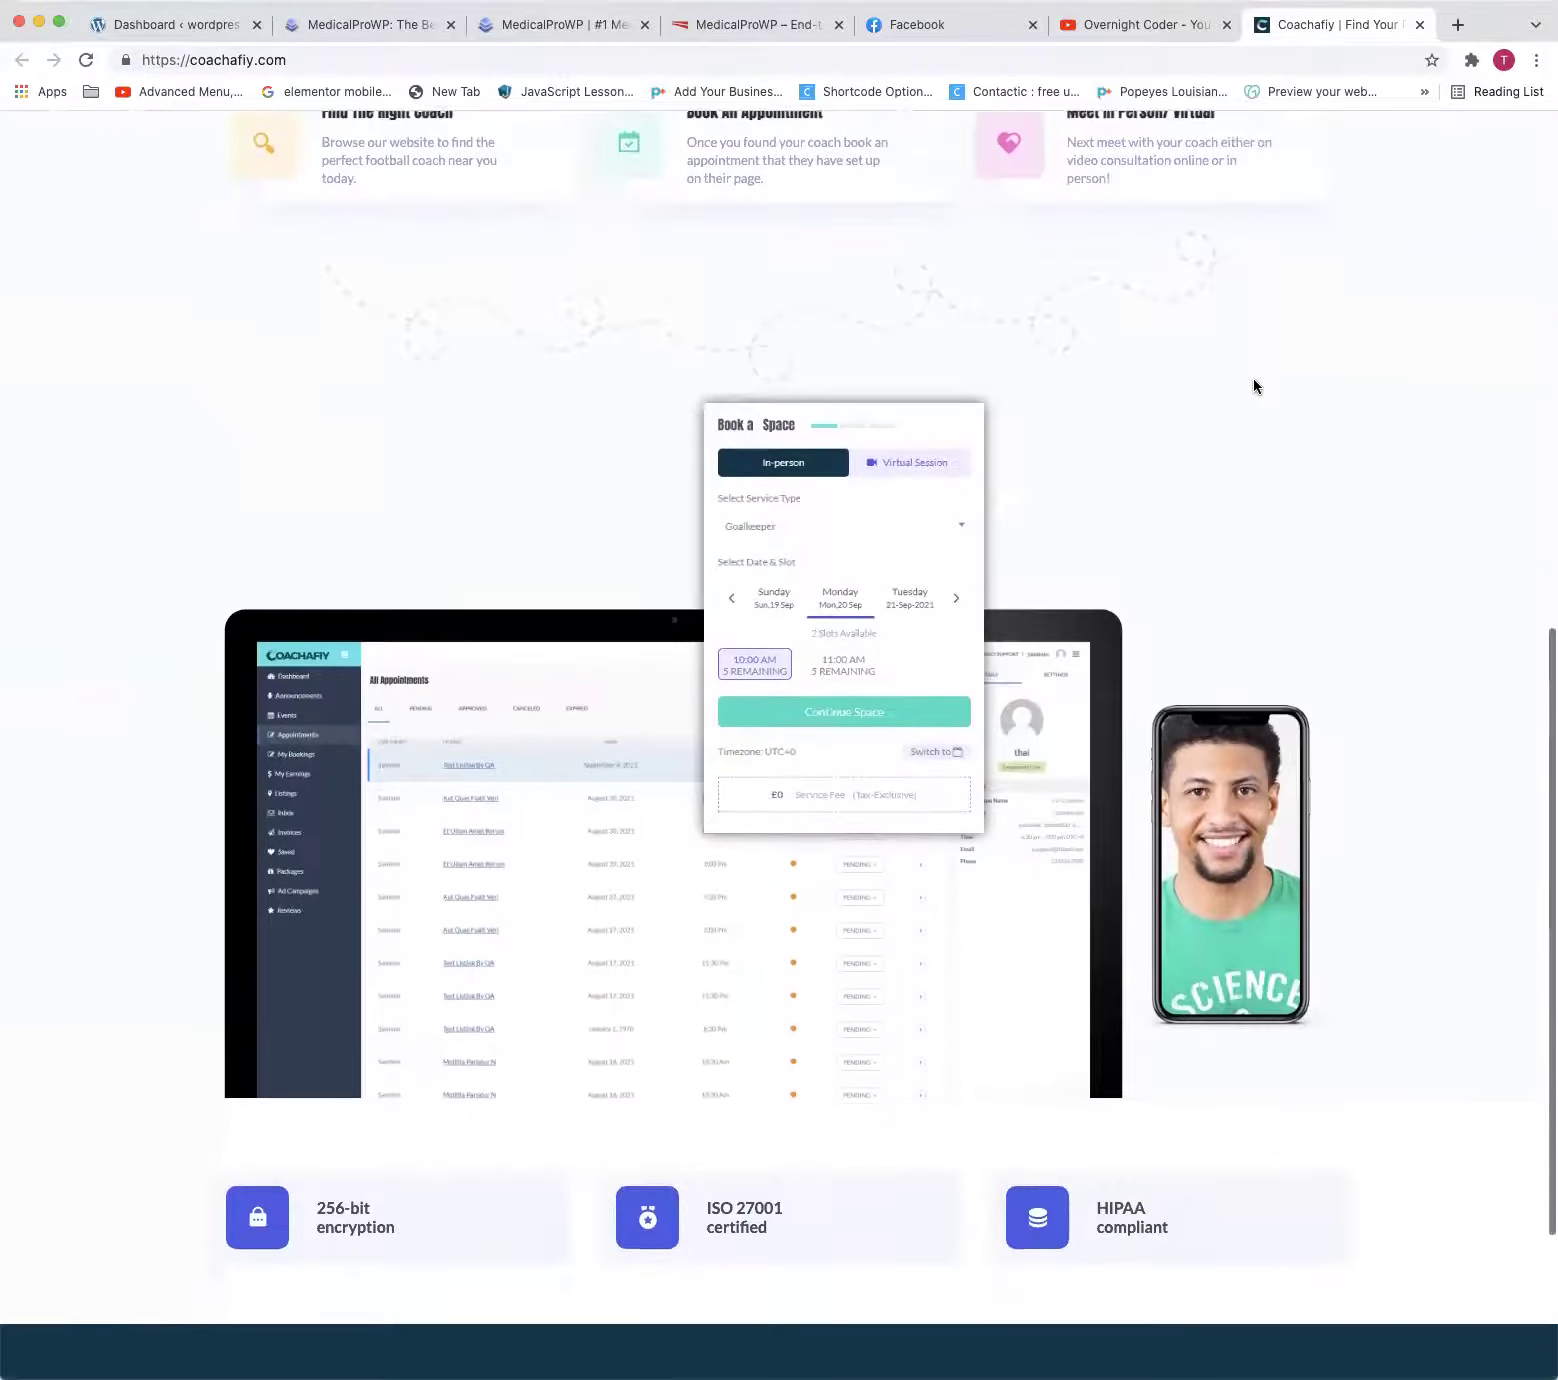
pyautogui.scroll(-2, 1254, 386)
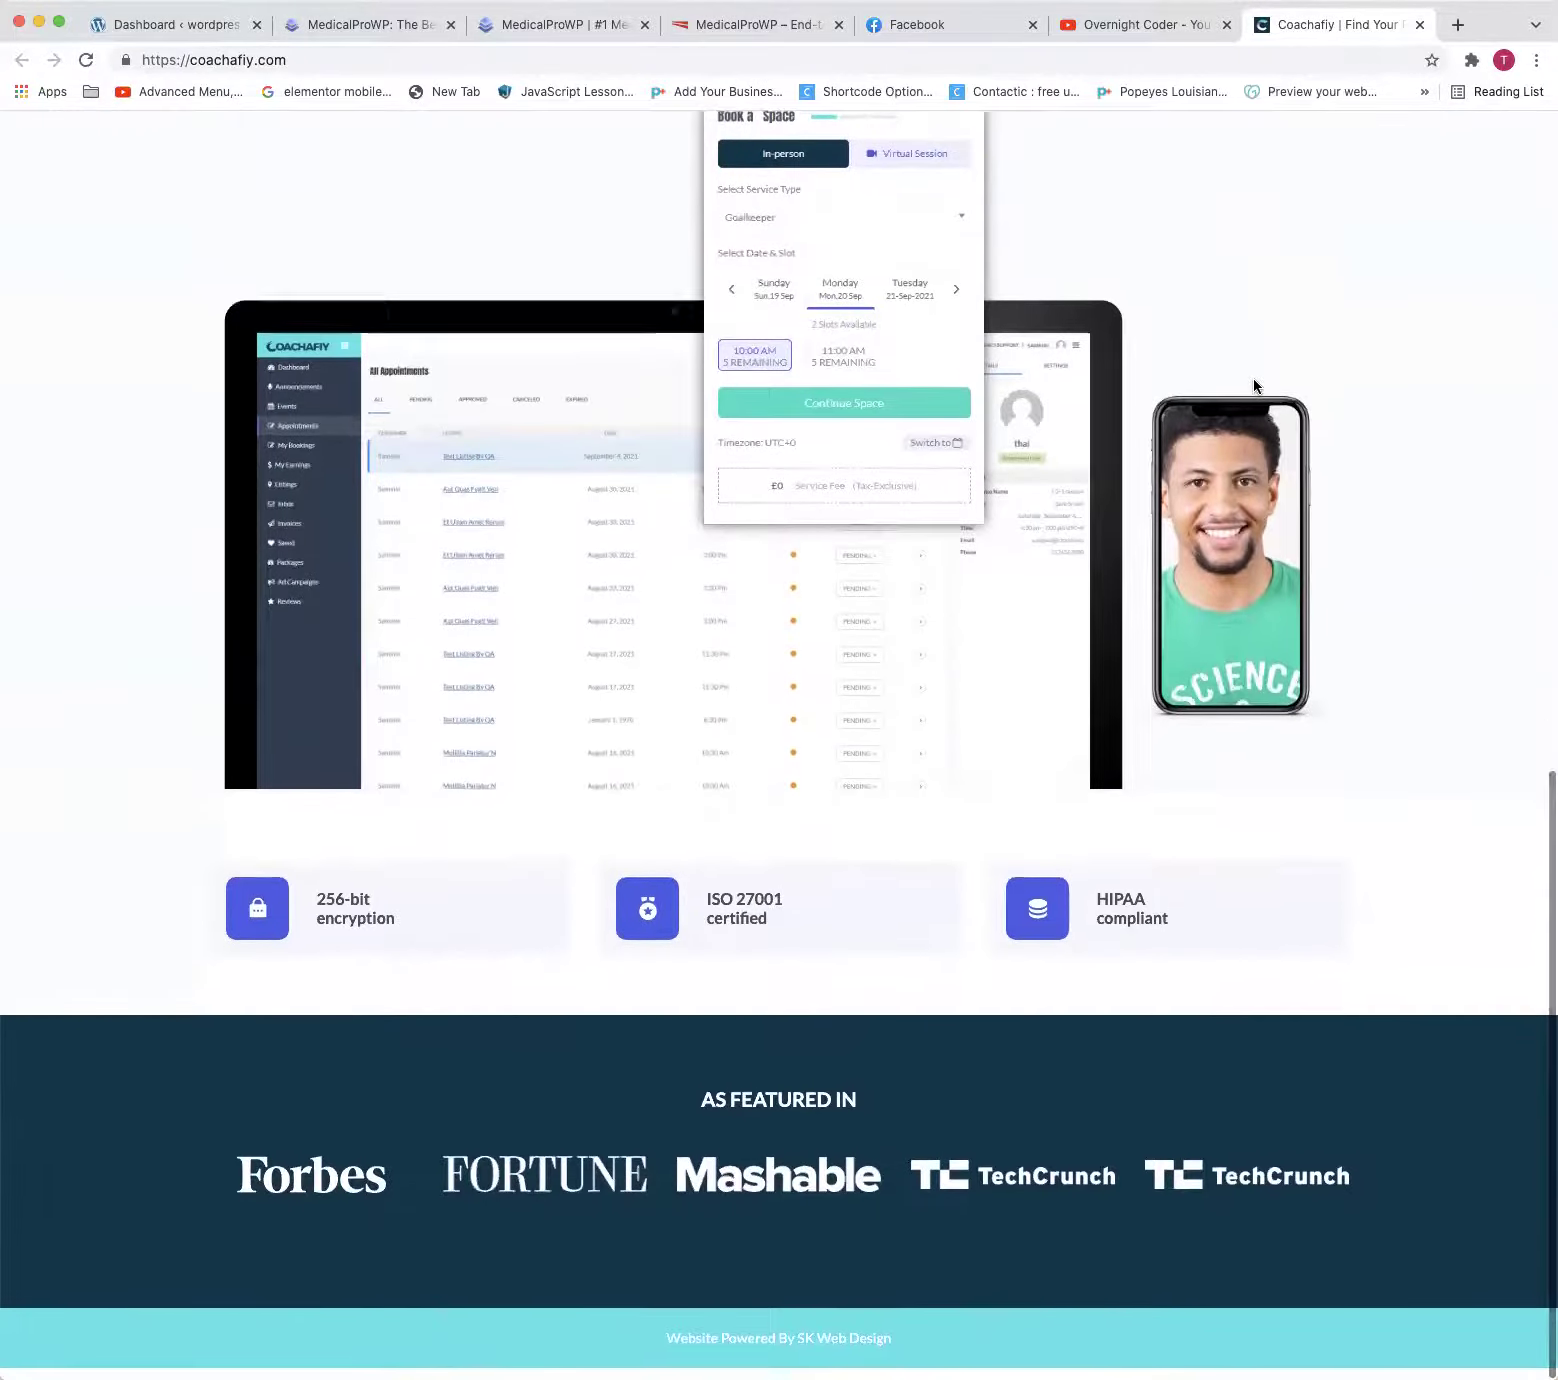
pyautogui.scroll(9, 1254, 383)
pyautogui.scroll(4, 1257, 386)
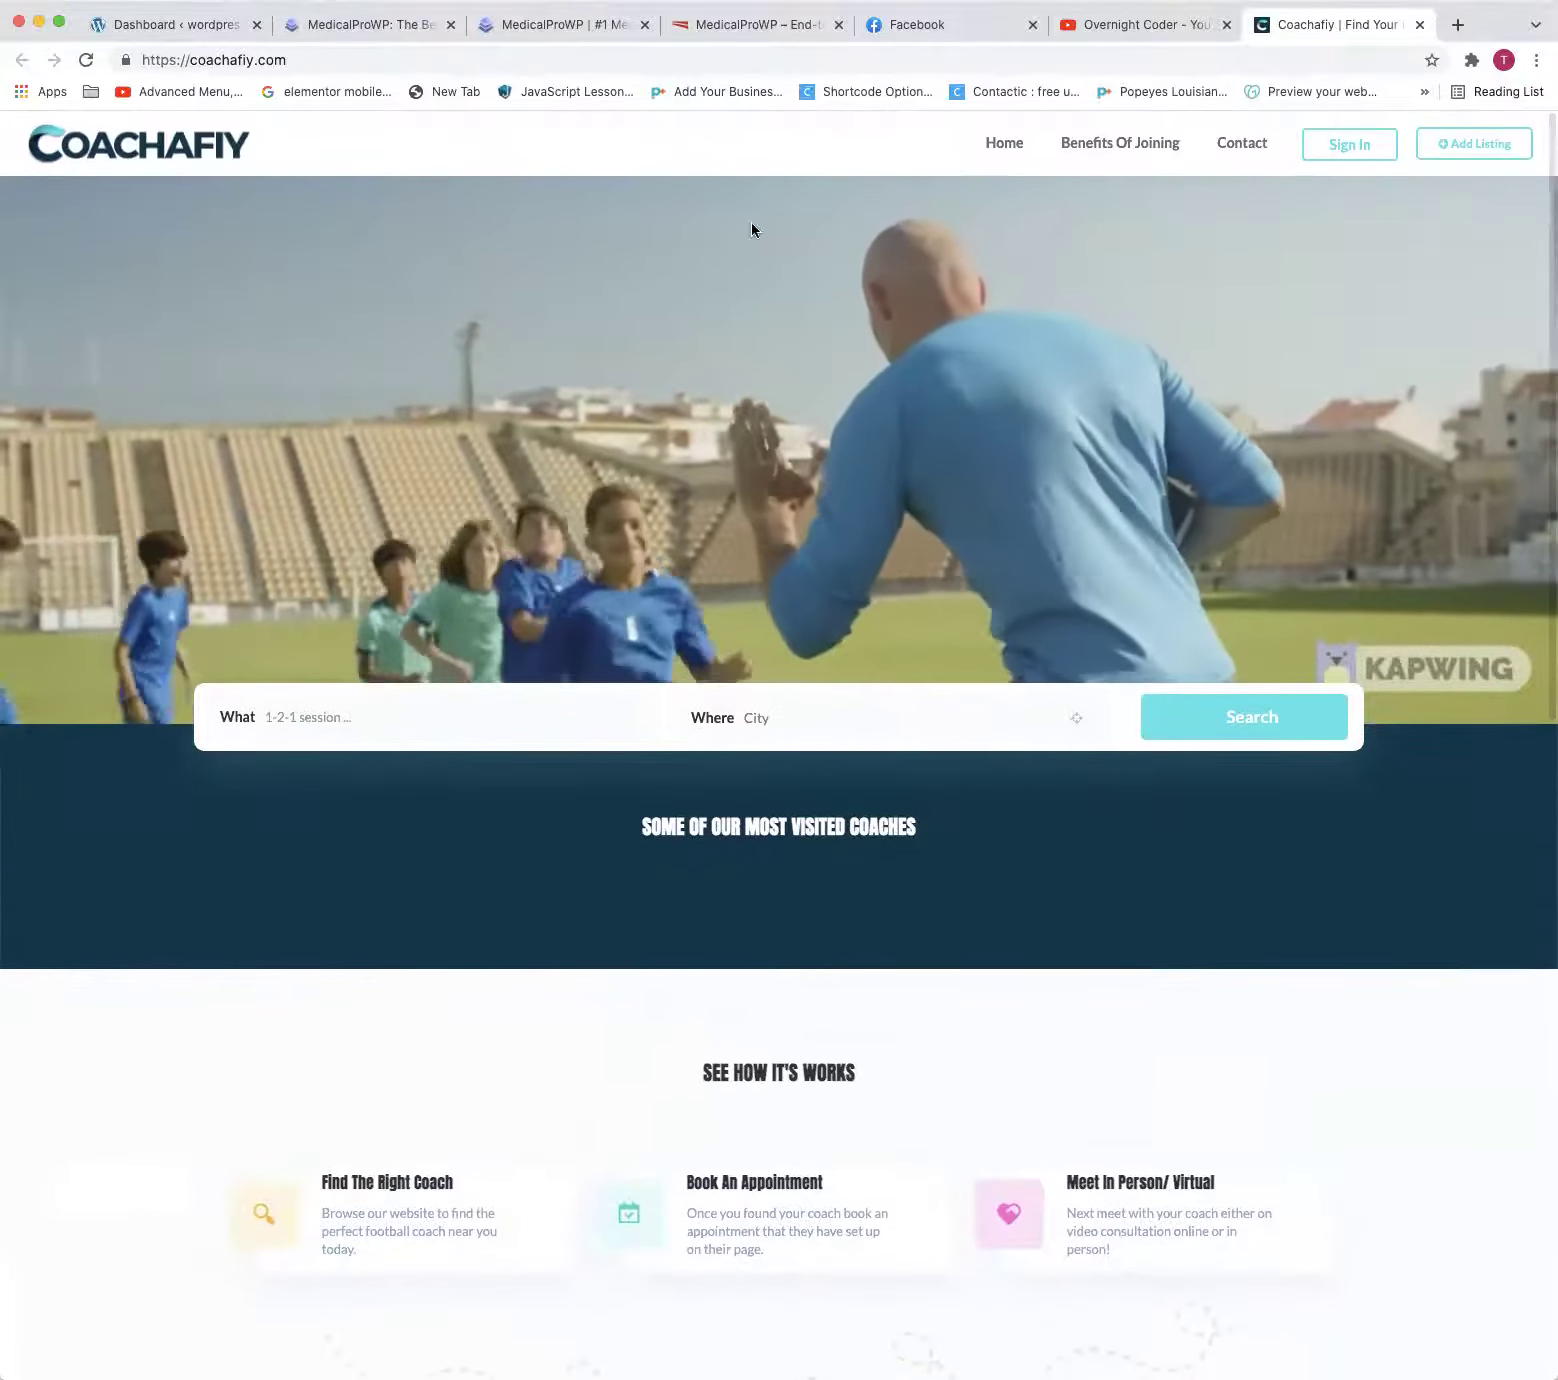
pyautogui.click(1466, 150)
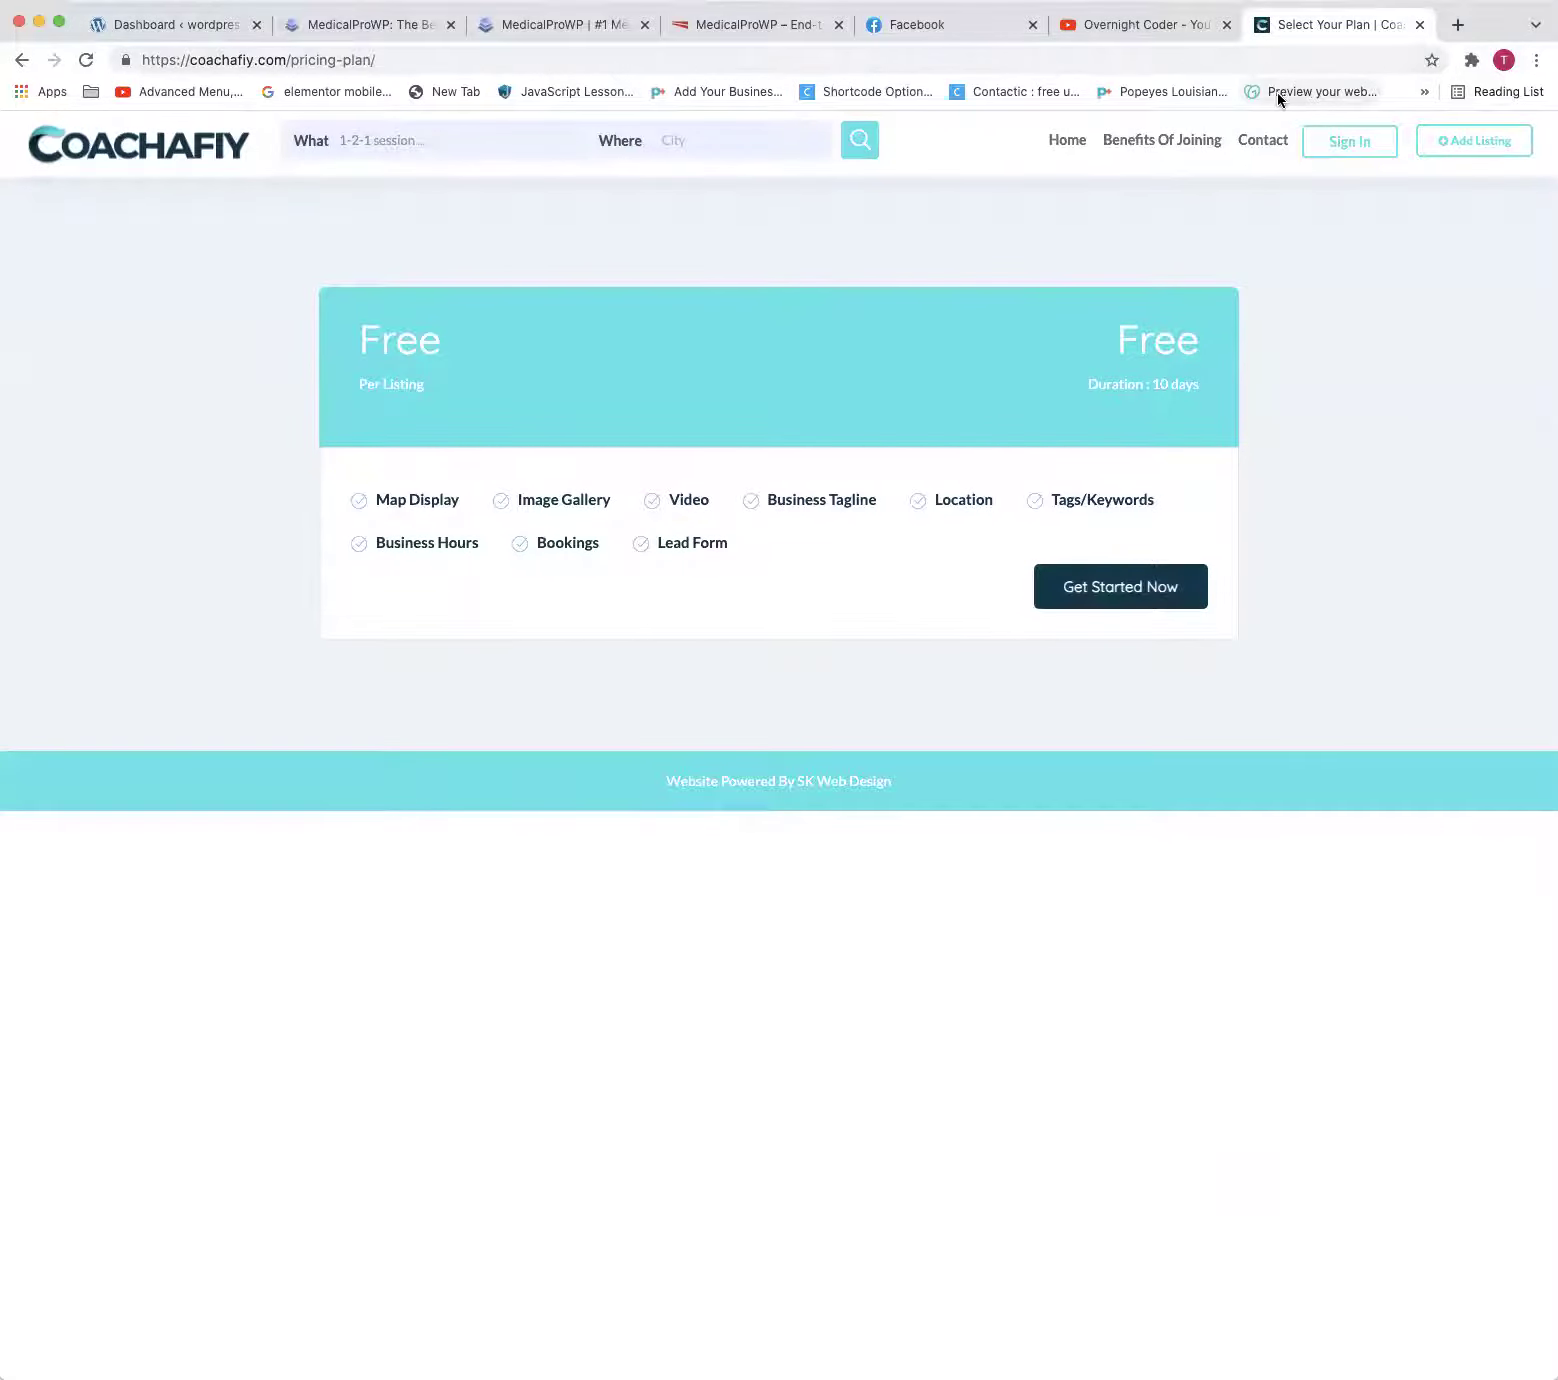
pyautogui.click(1418, 25)
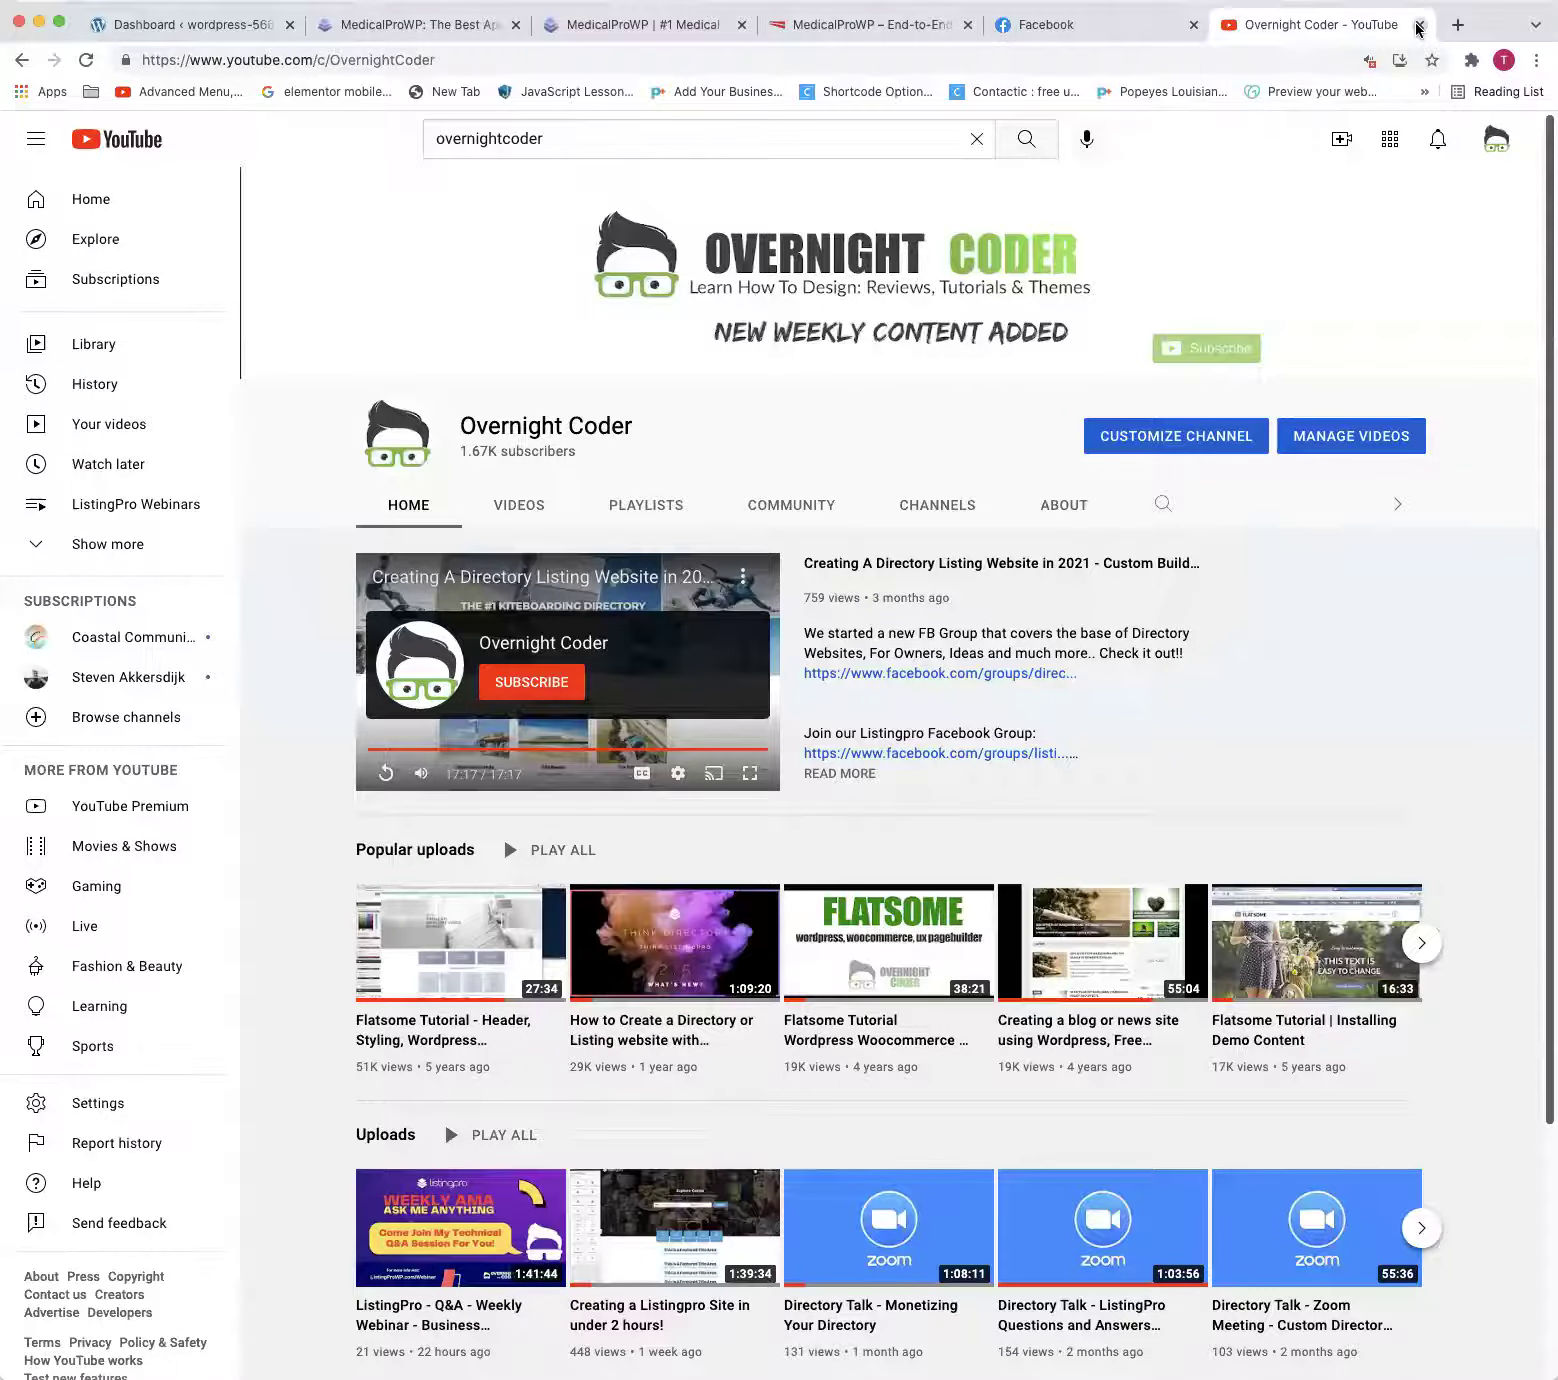
# Run an unfiltered doctor search on the MedicalProWP demo and examine the doctor listings, certification badges and search filters
pyautogui.click(856, 28)
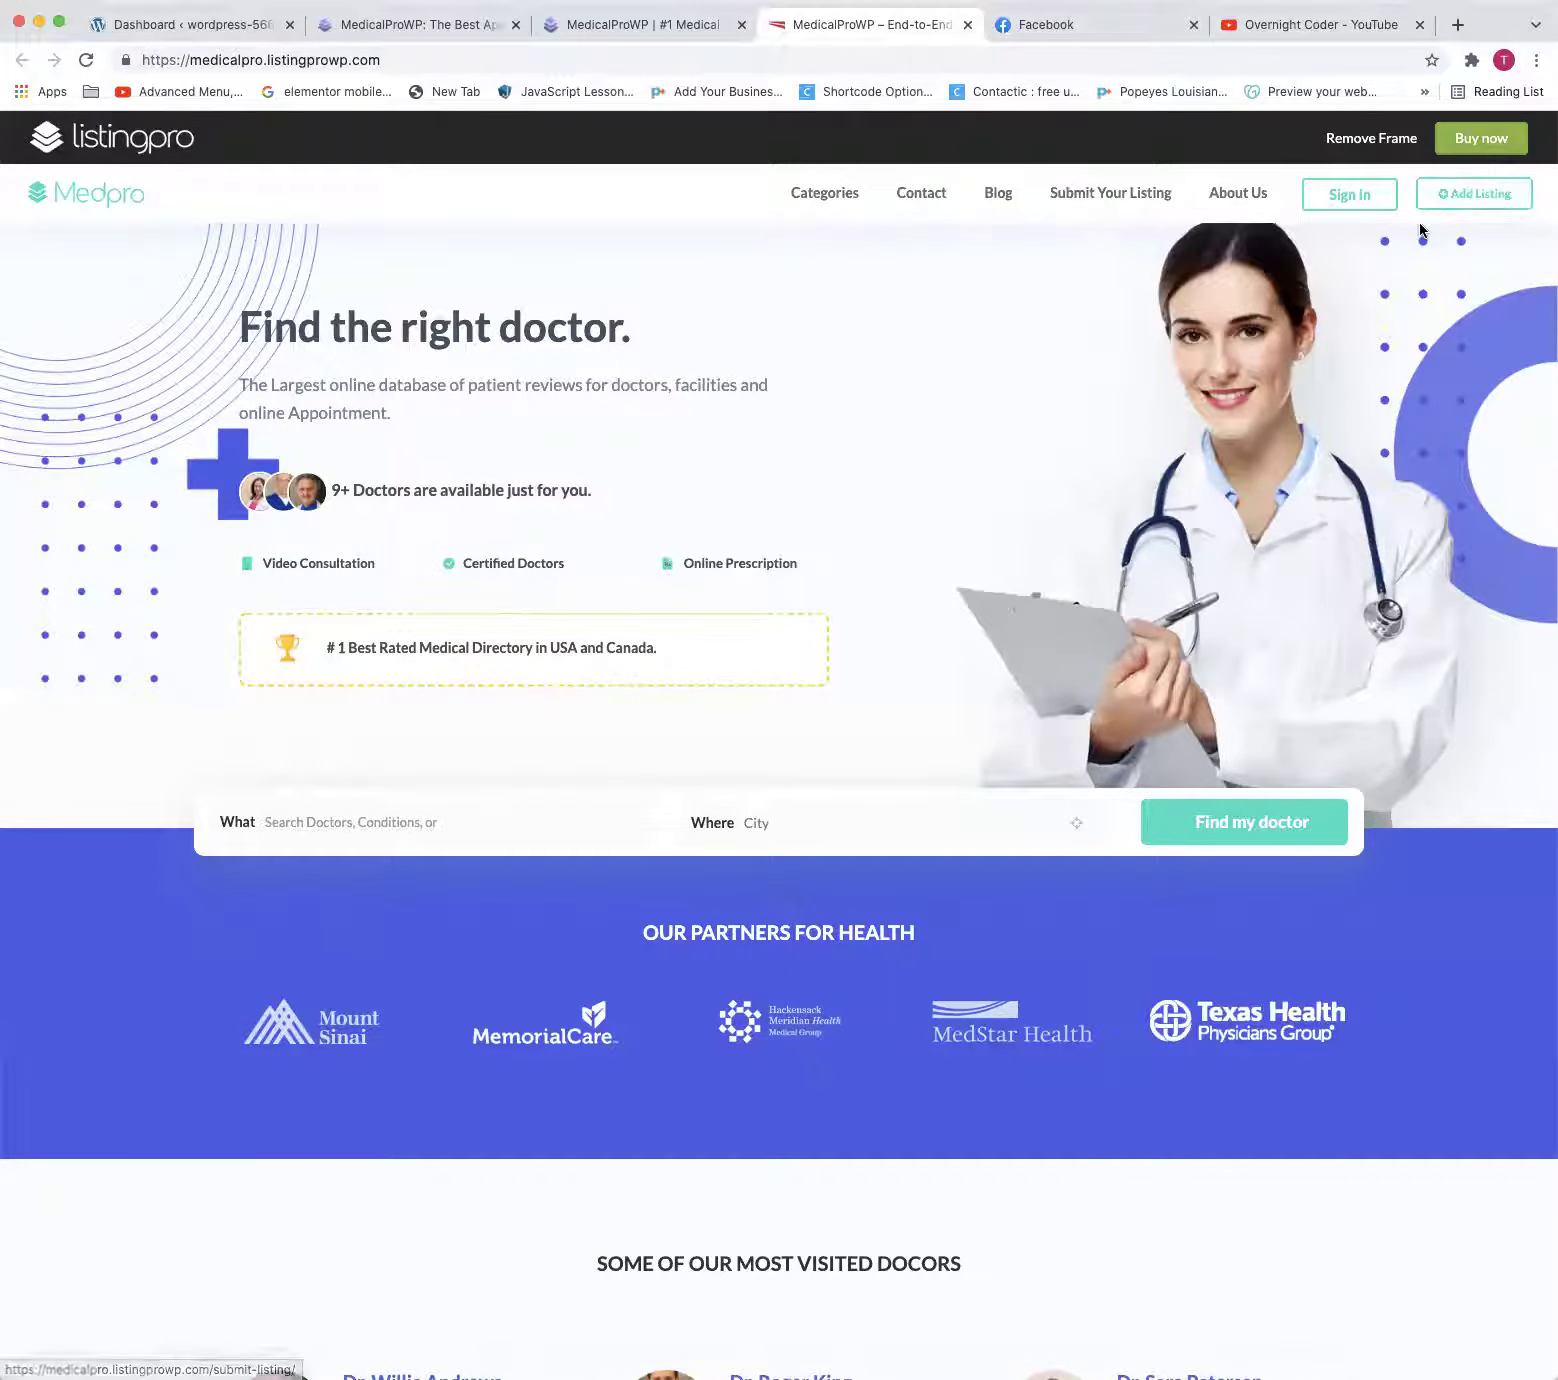
pyautogui.click(1187, 822)
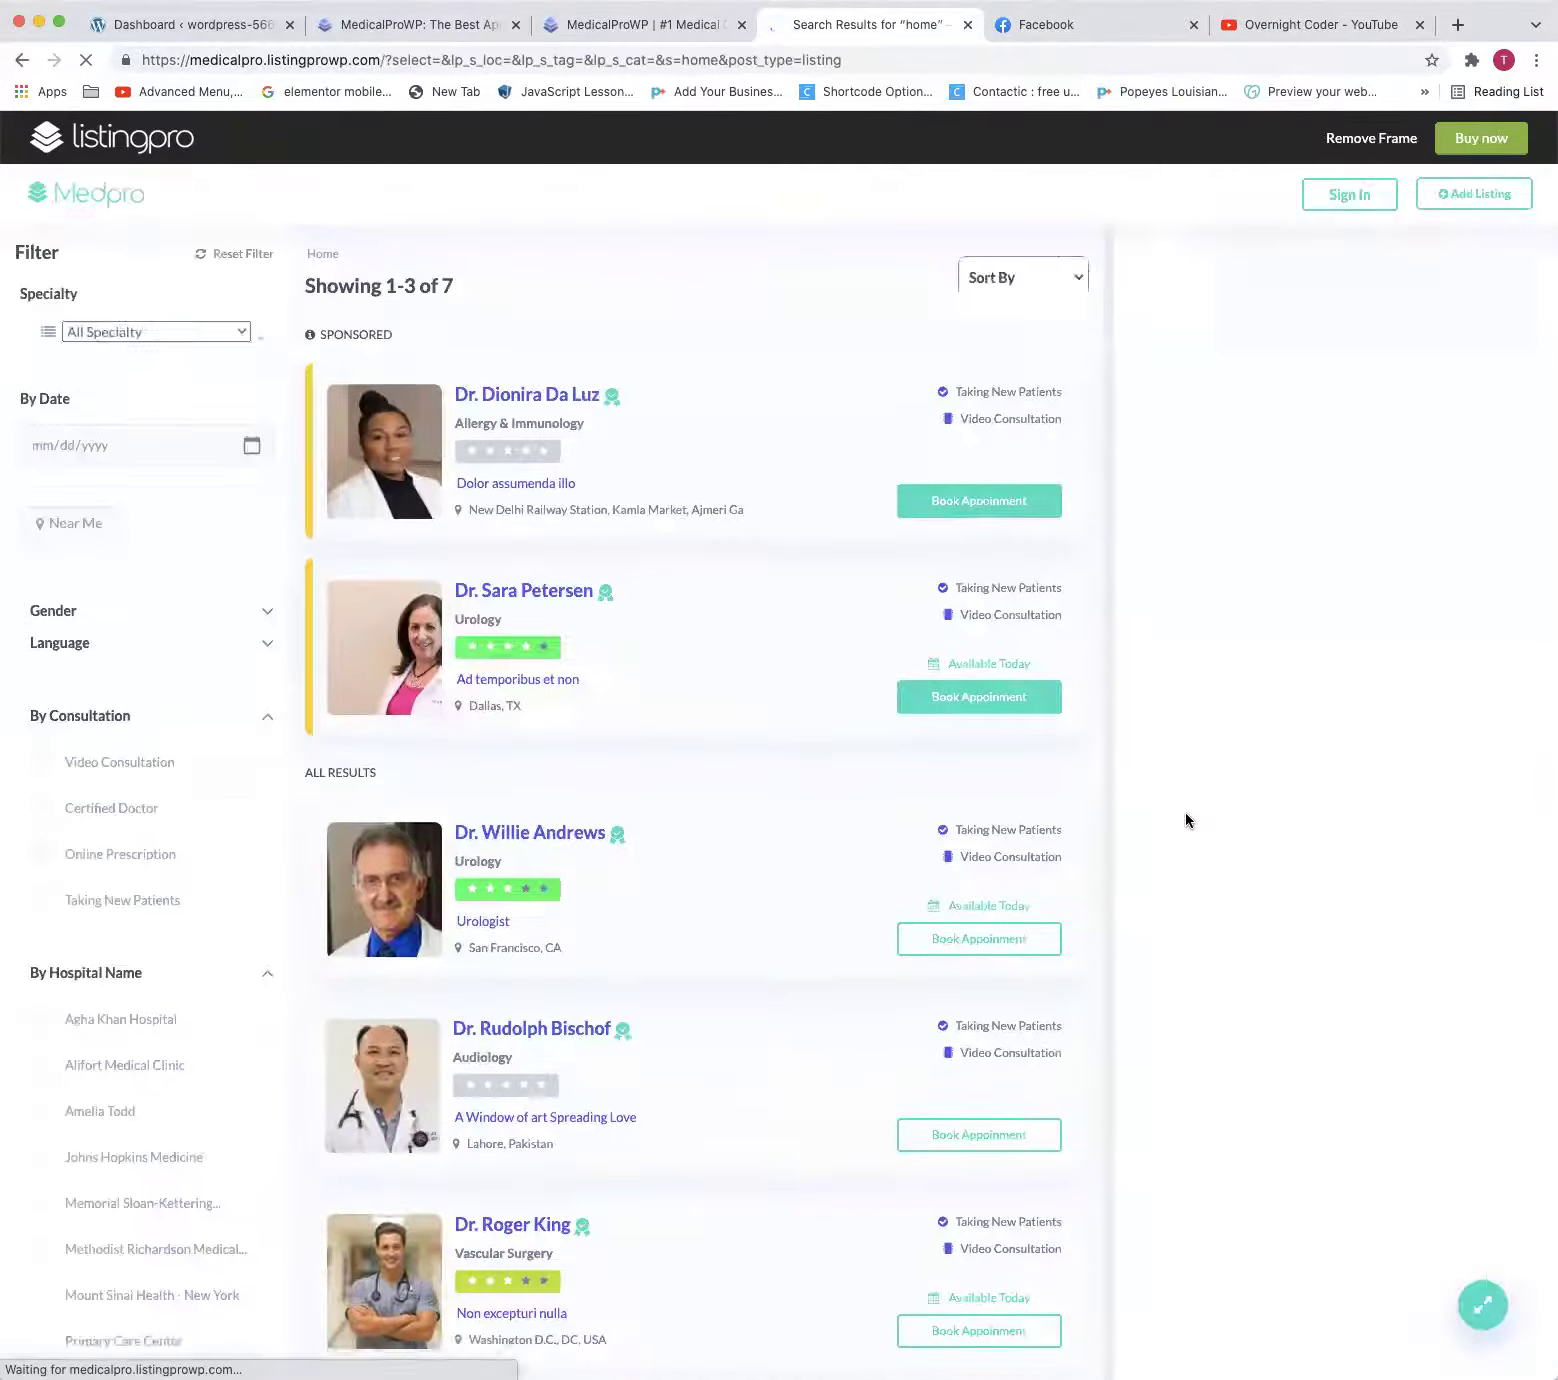
pyautogui.scroll(-3, 811, 588)
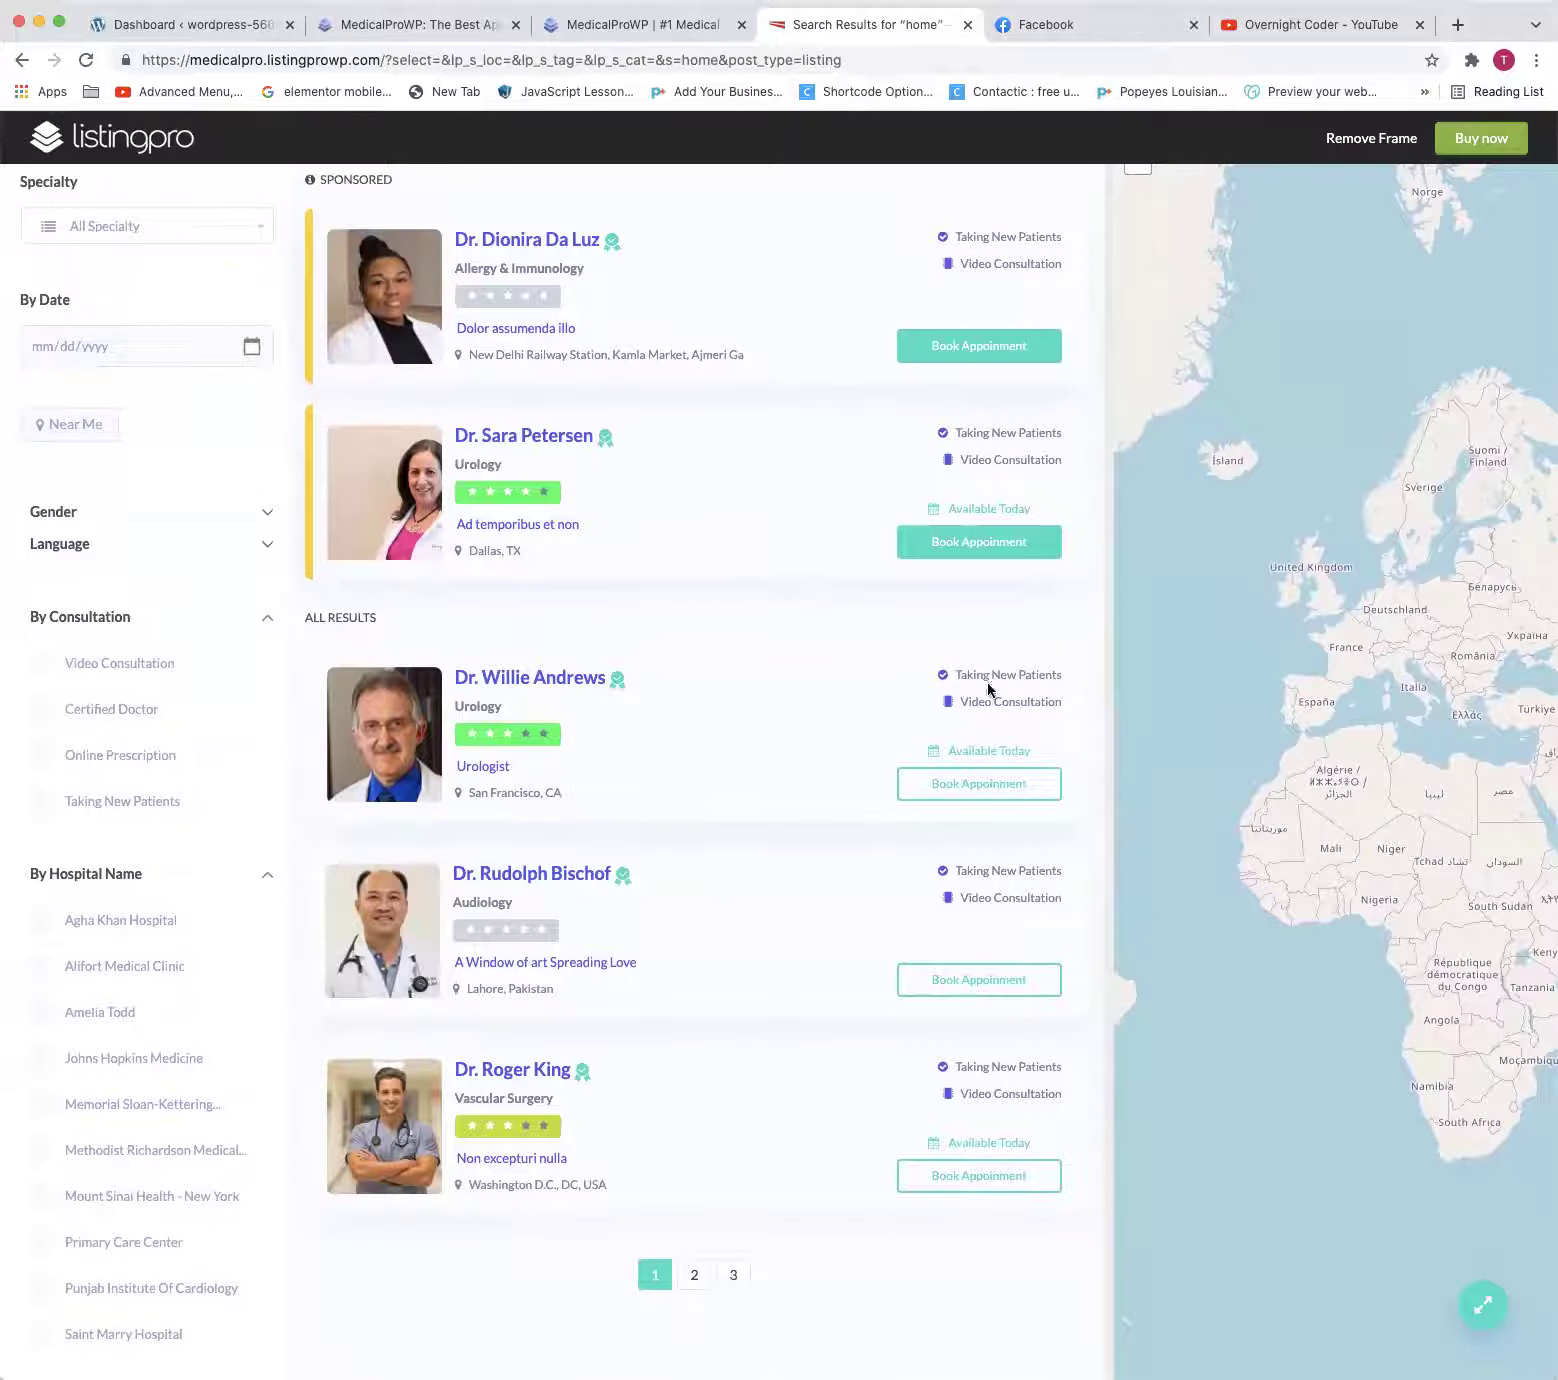
pyautogui.moveTo(580, 1068)
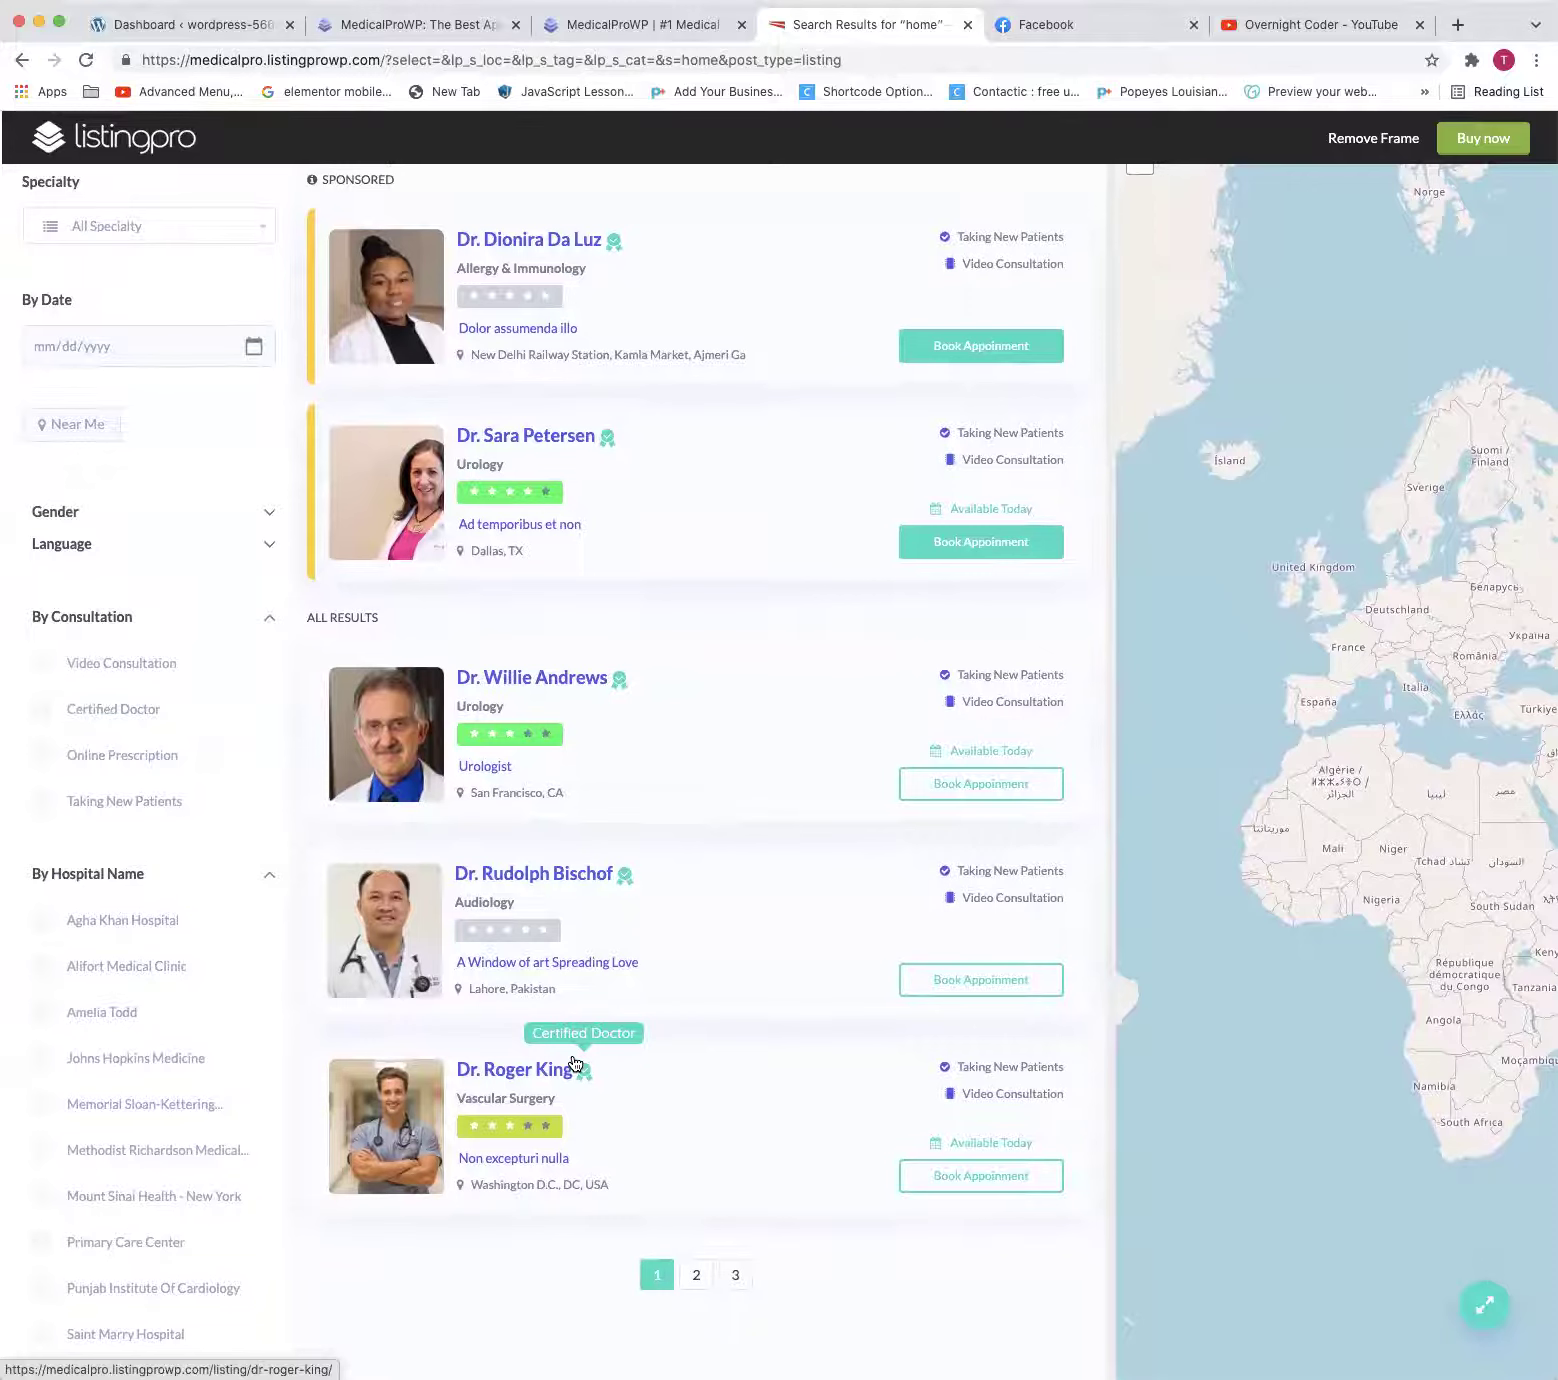
pyautogui.scroll(1, 590, 1075)
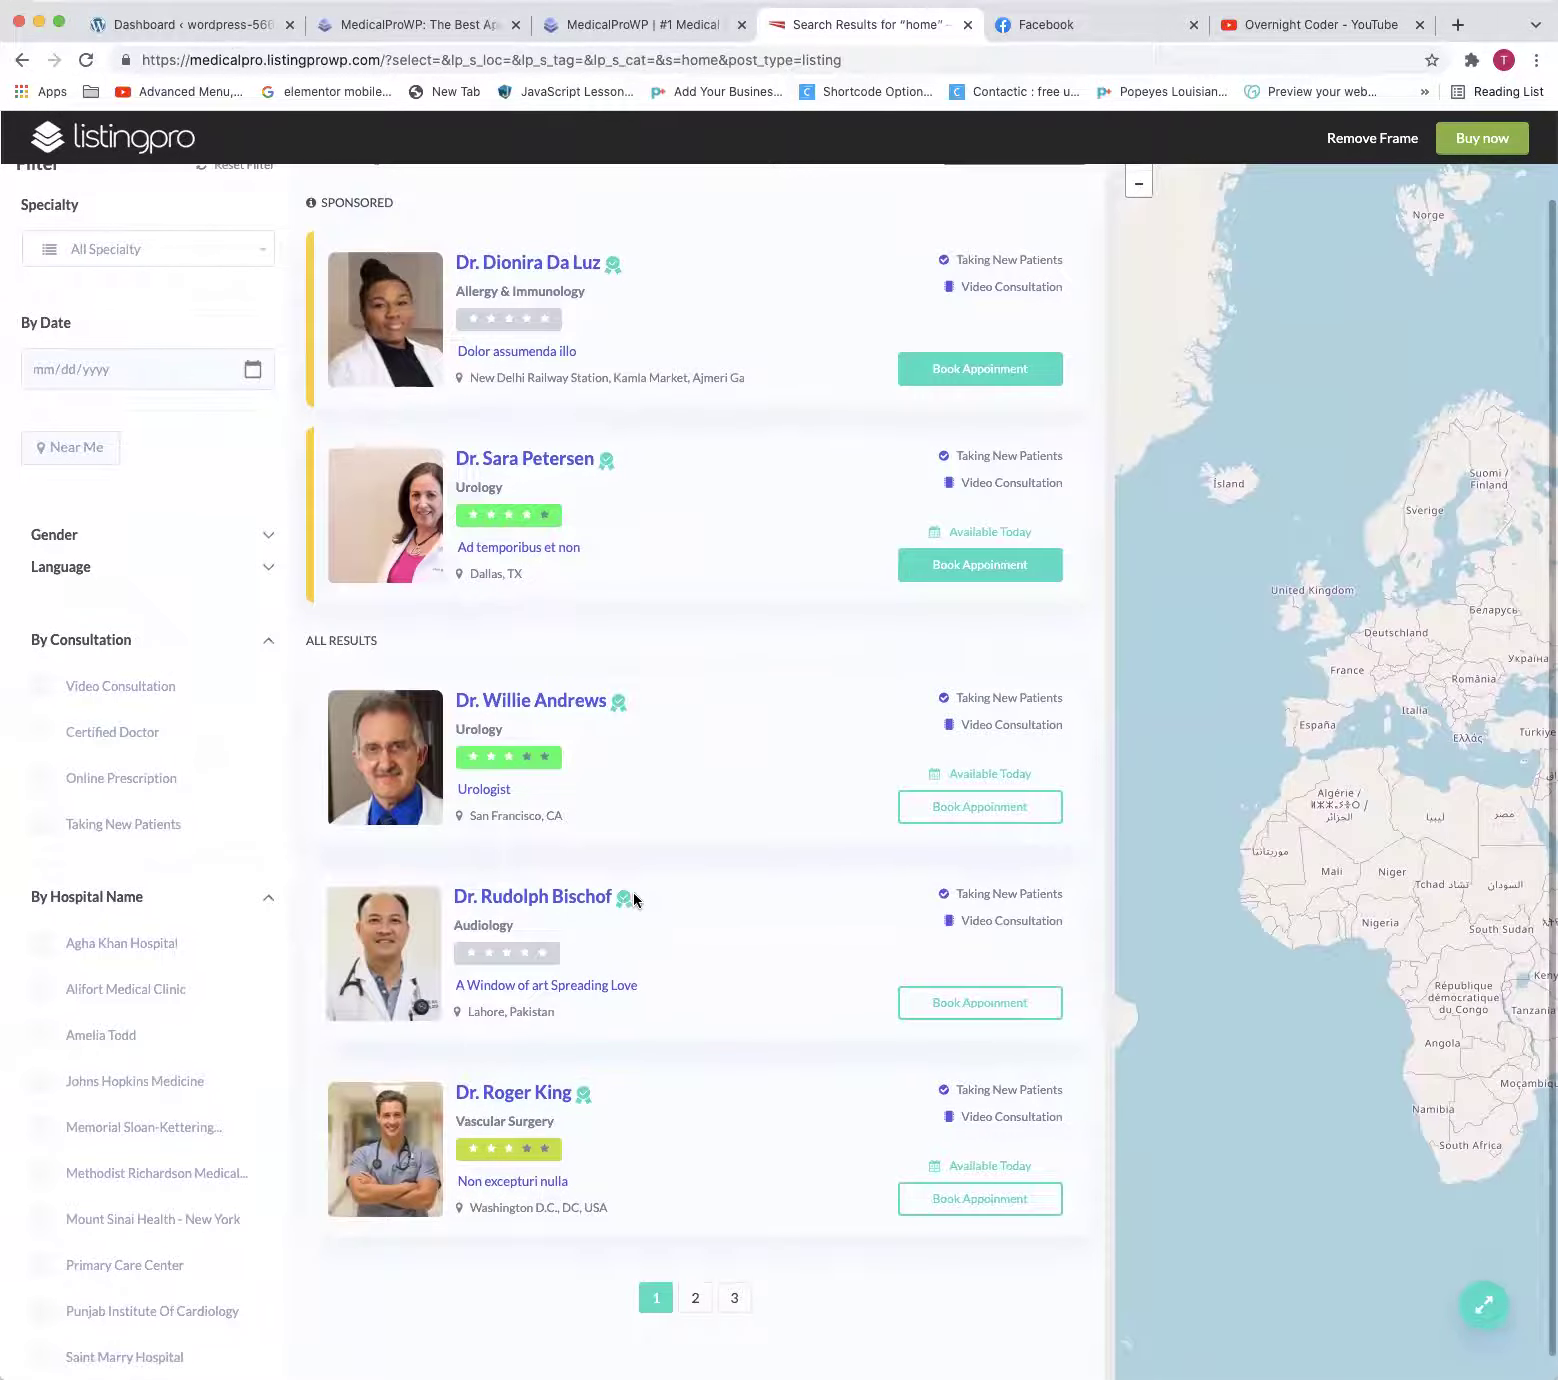
pyautogui.scroll(1, 620, 880)
pyautogui.scroll(-1, 615, 777)
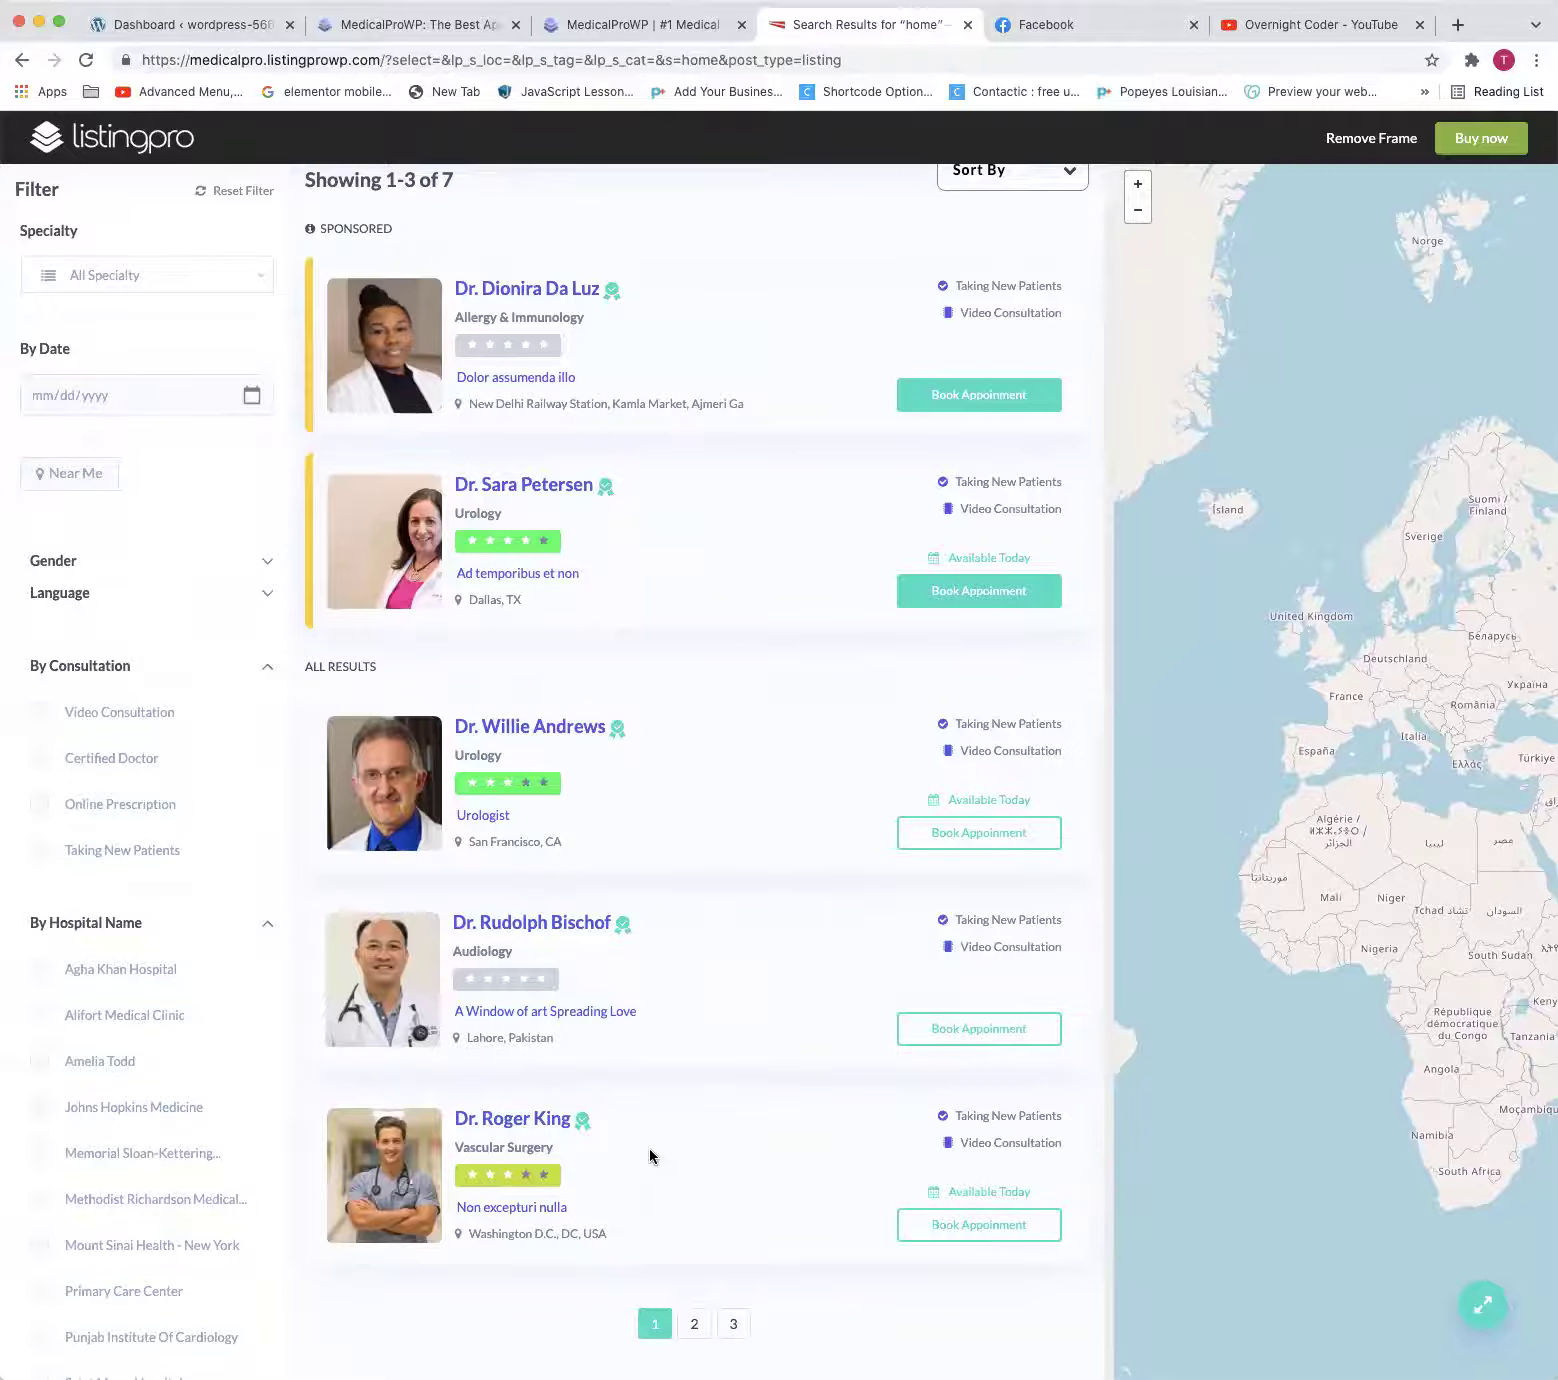
pyautogui.scroll(-1, 600, 950)
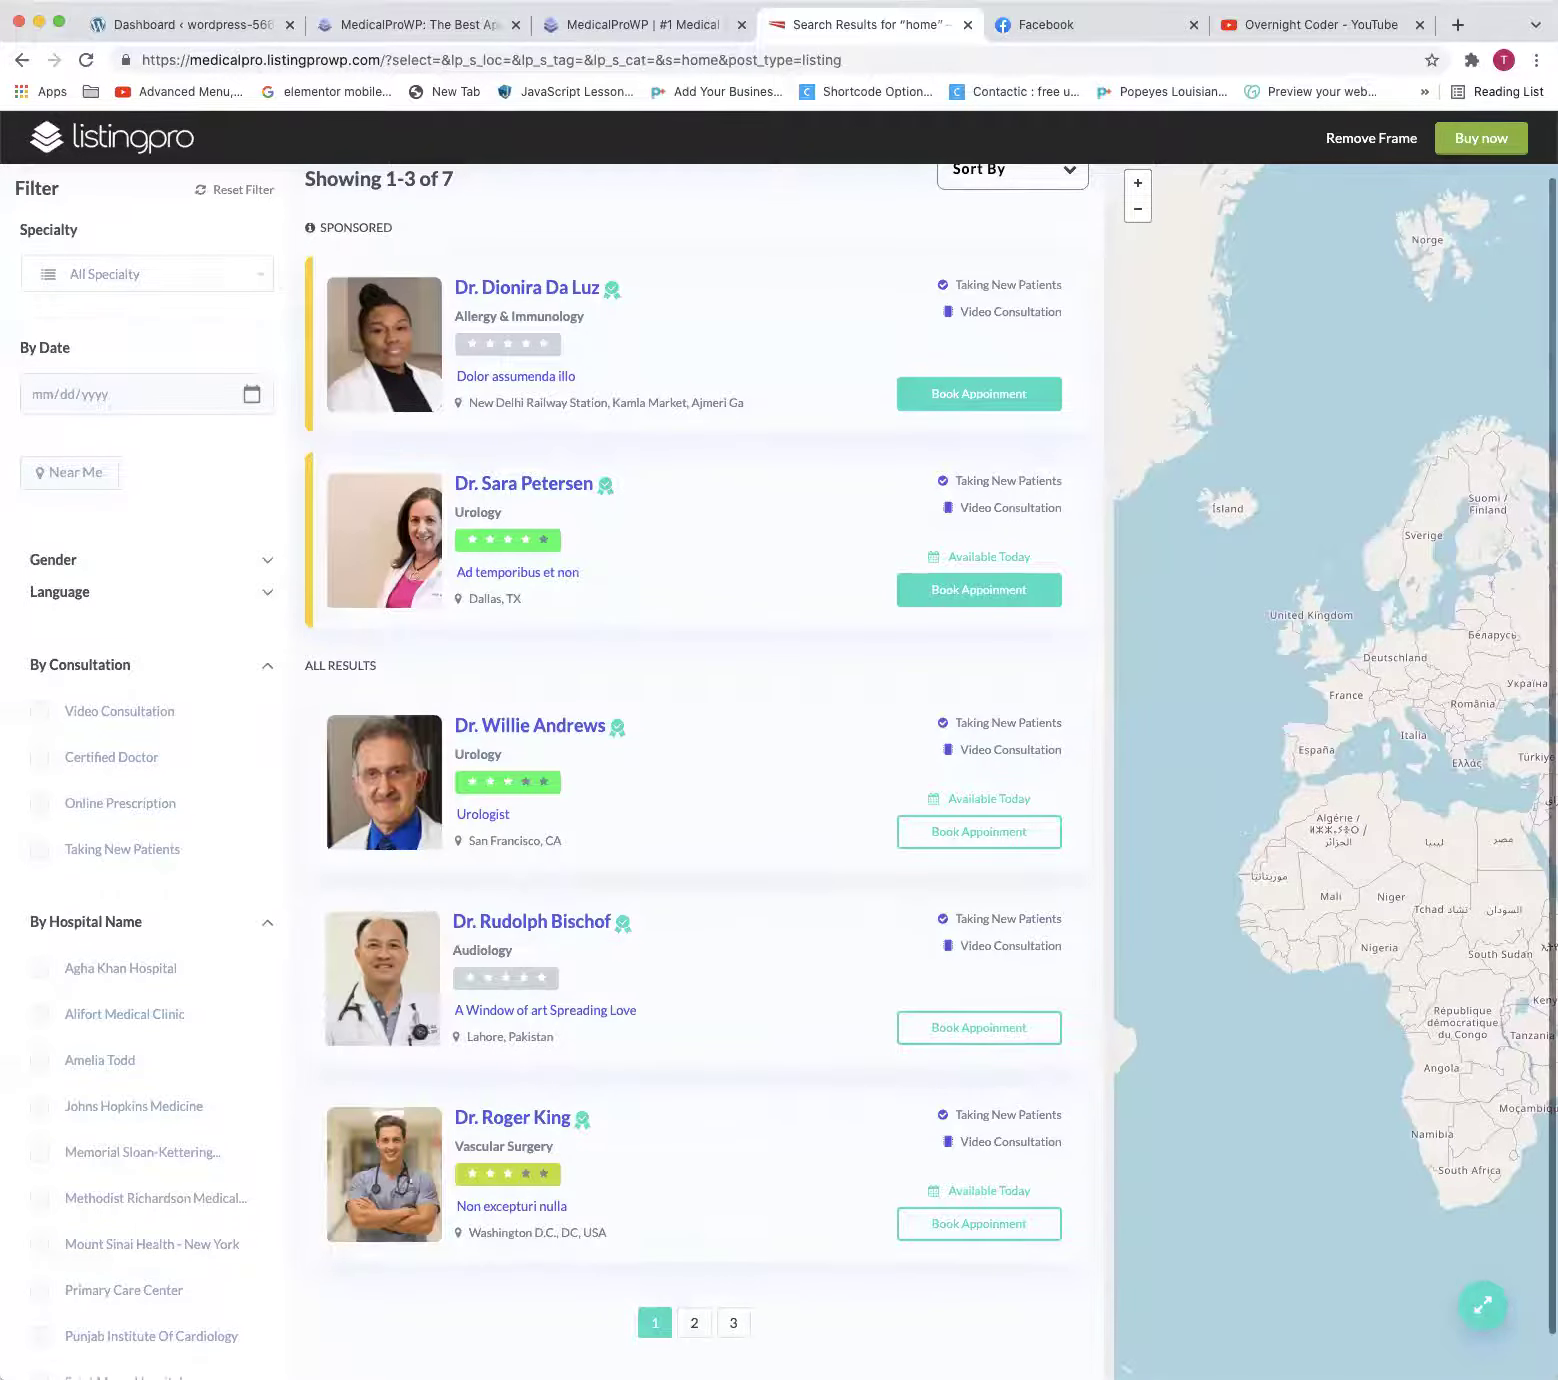
# Switch to Facebook, expand the shortcuts, and open the ListingPro Users Group to skim its page
pyautogui.click(1088, 26)
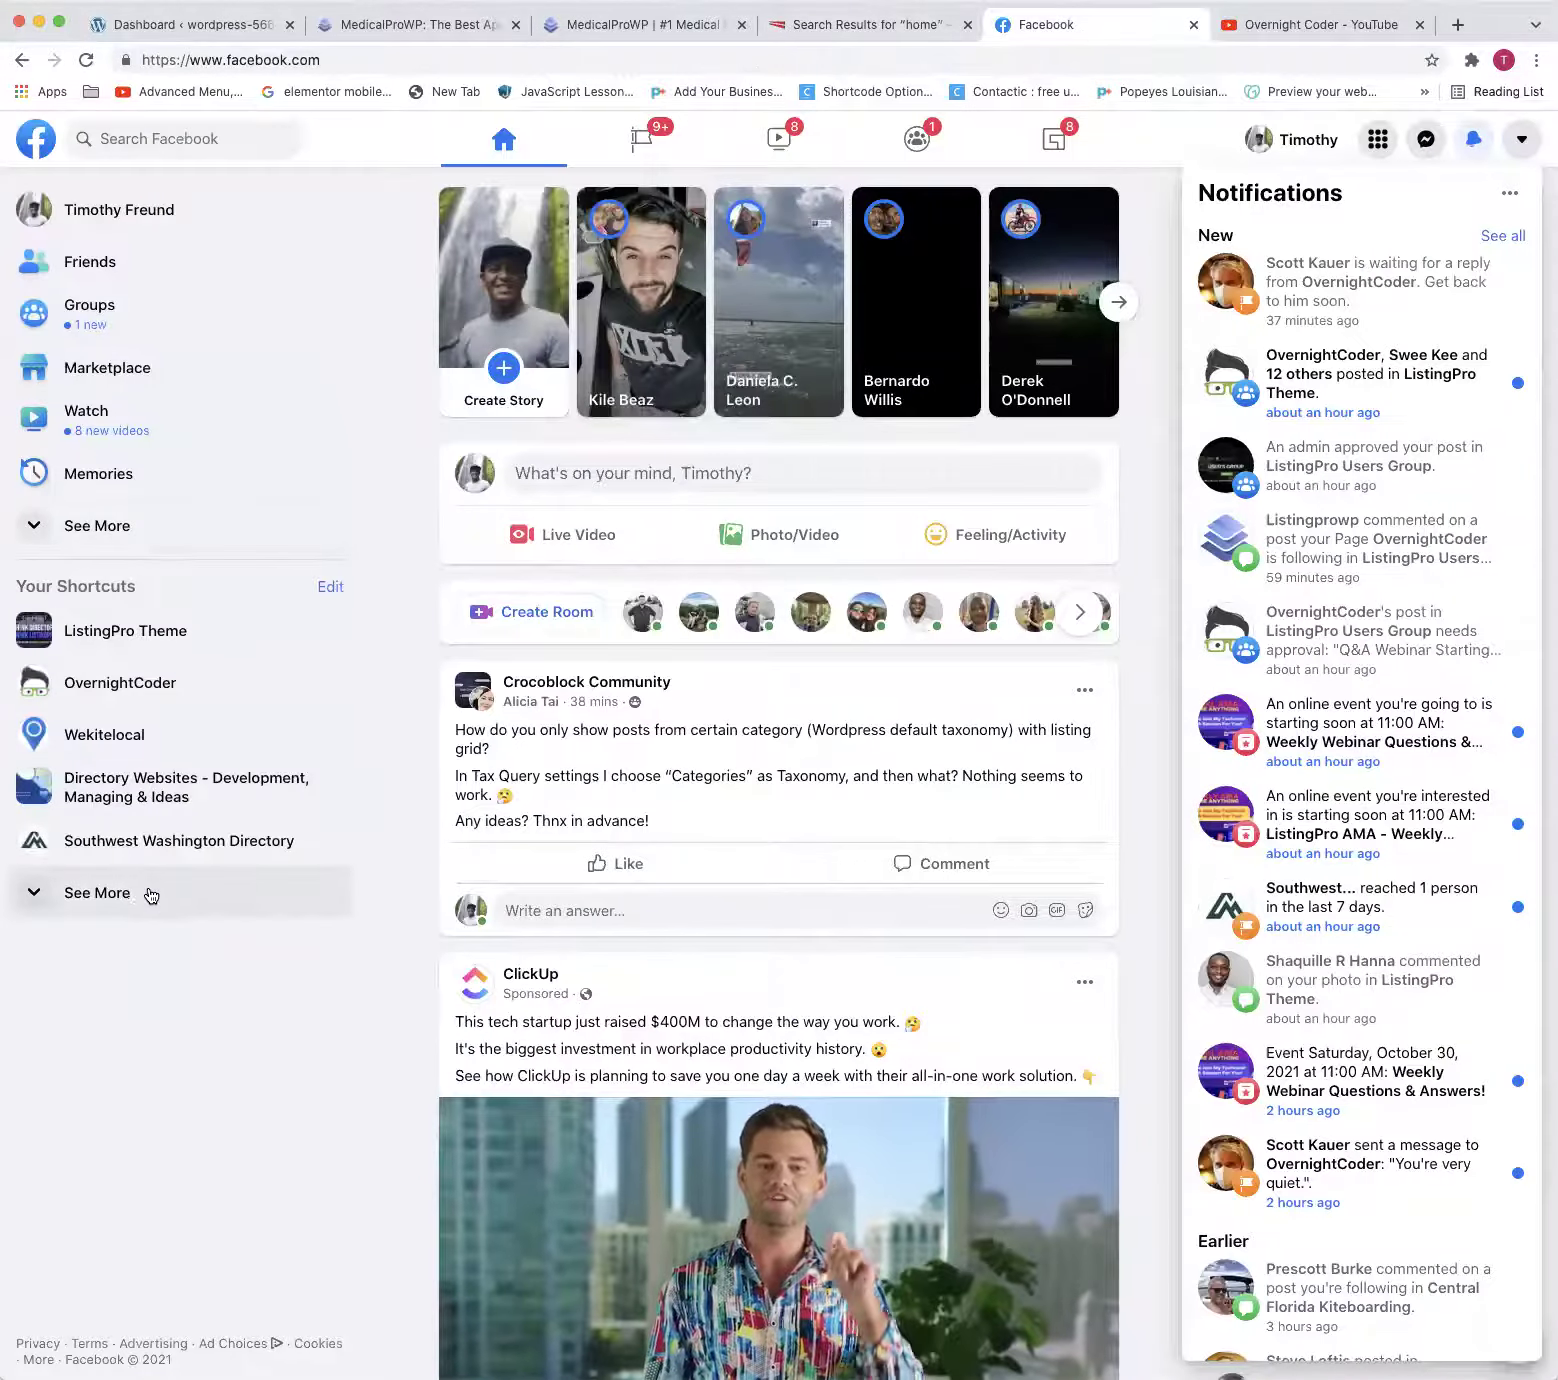
pyautogui.click(66, 893)
pyautogui.click(165, 1160)
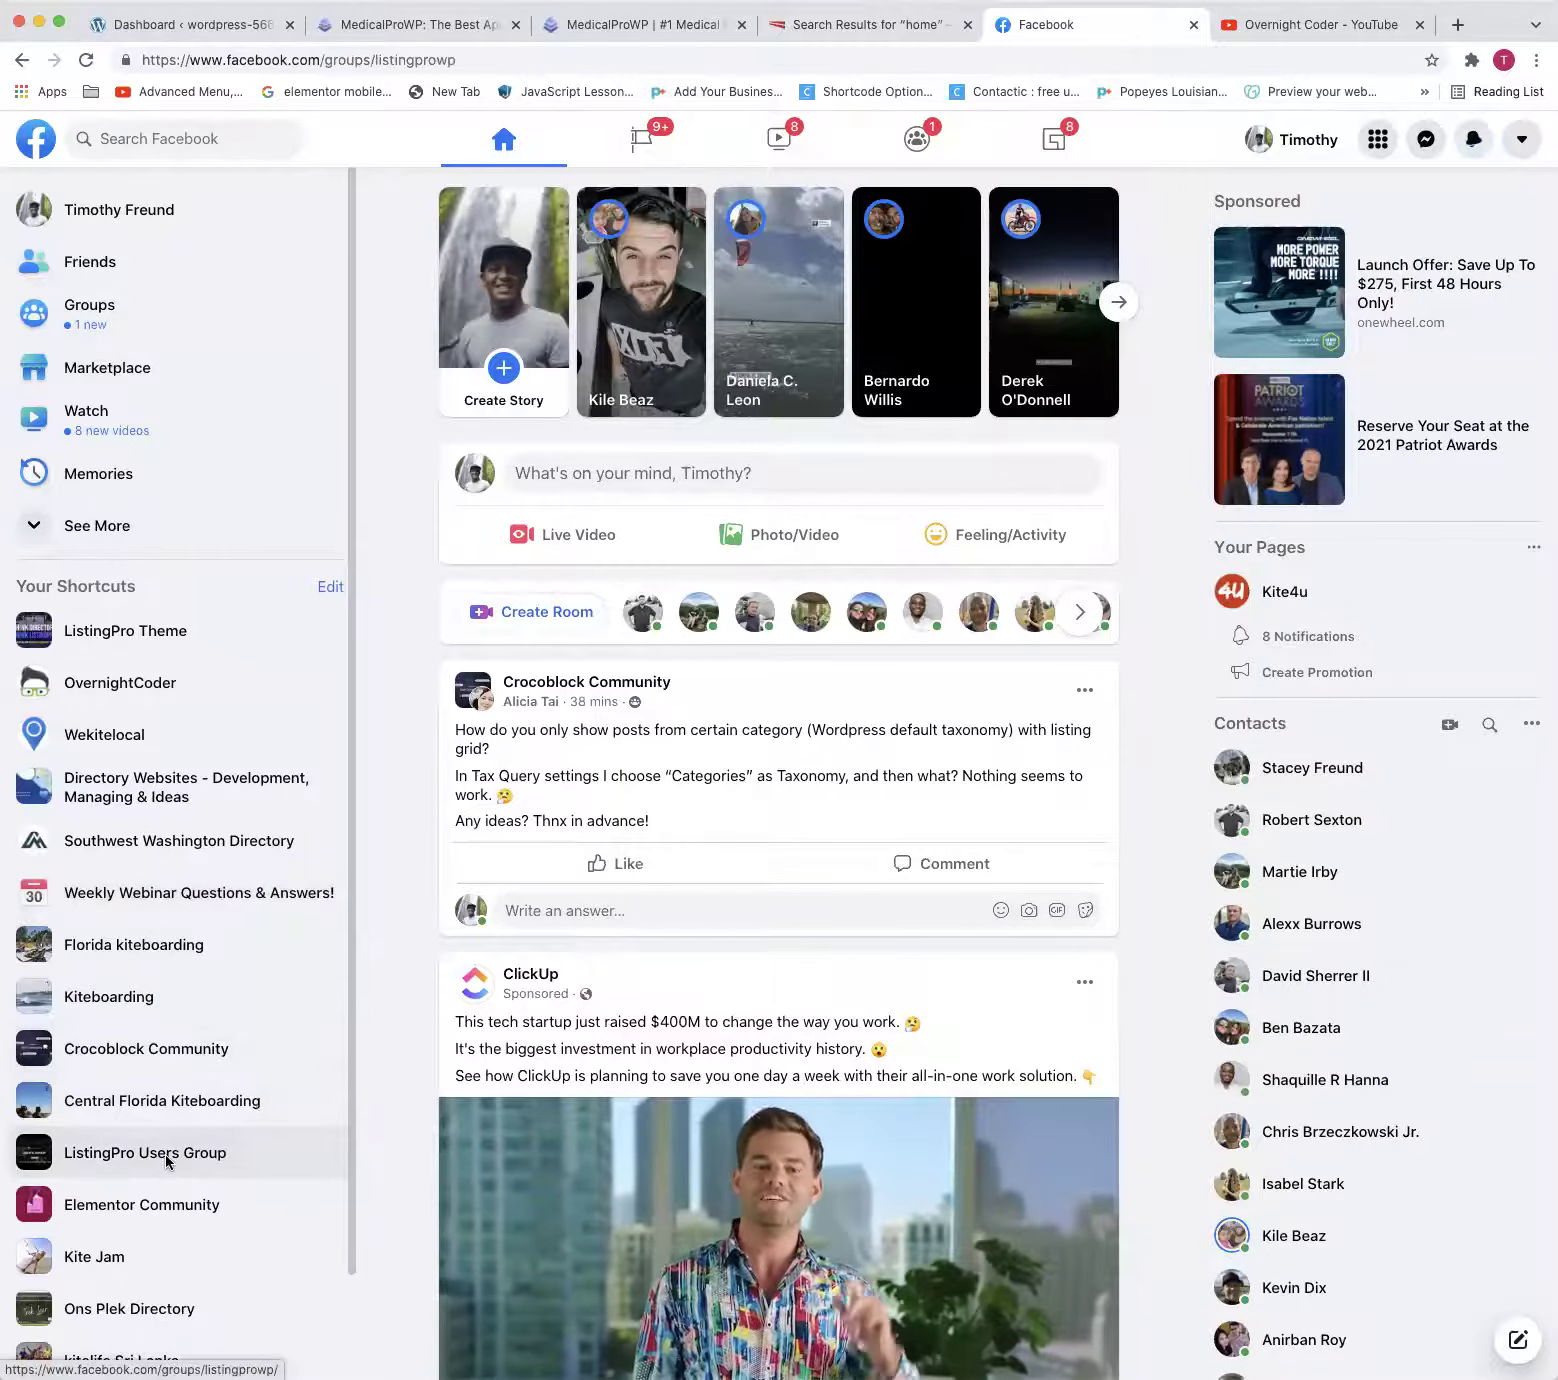
pyautogui.scroll(-7, 620, 830)
pyautogui.scroll(4, 622, 833)
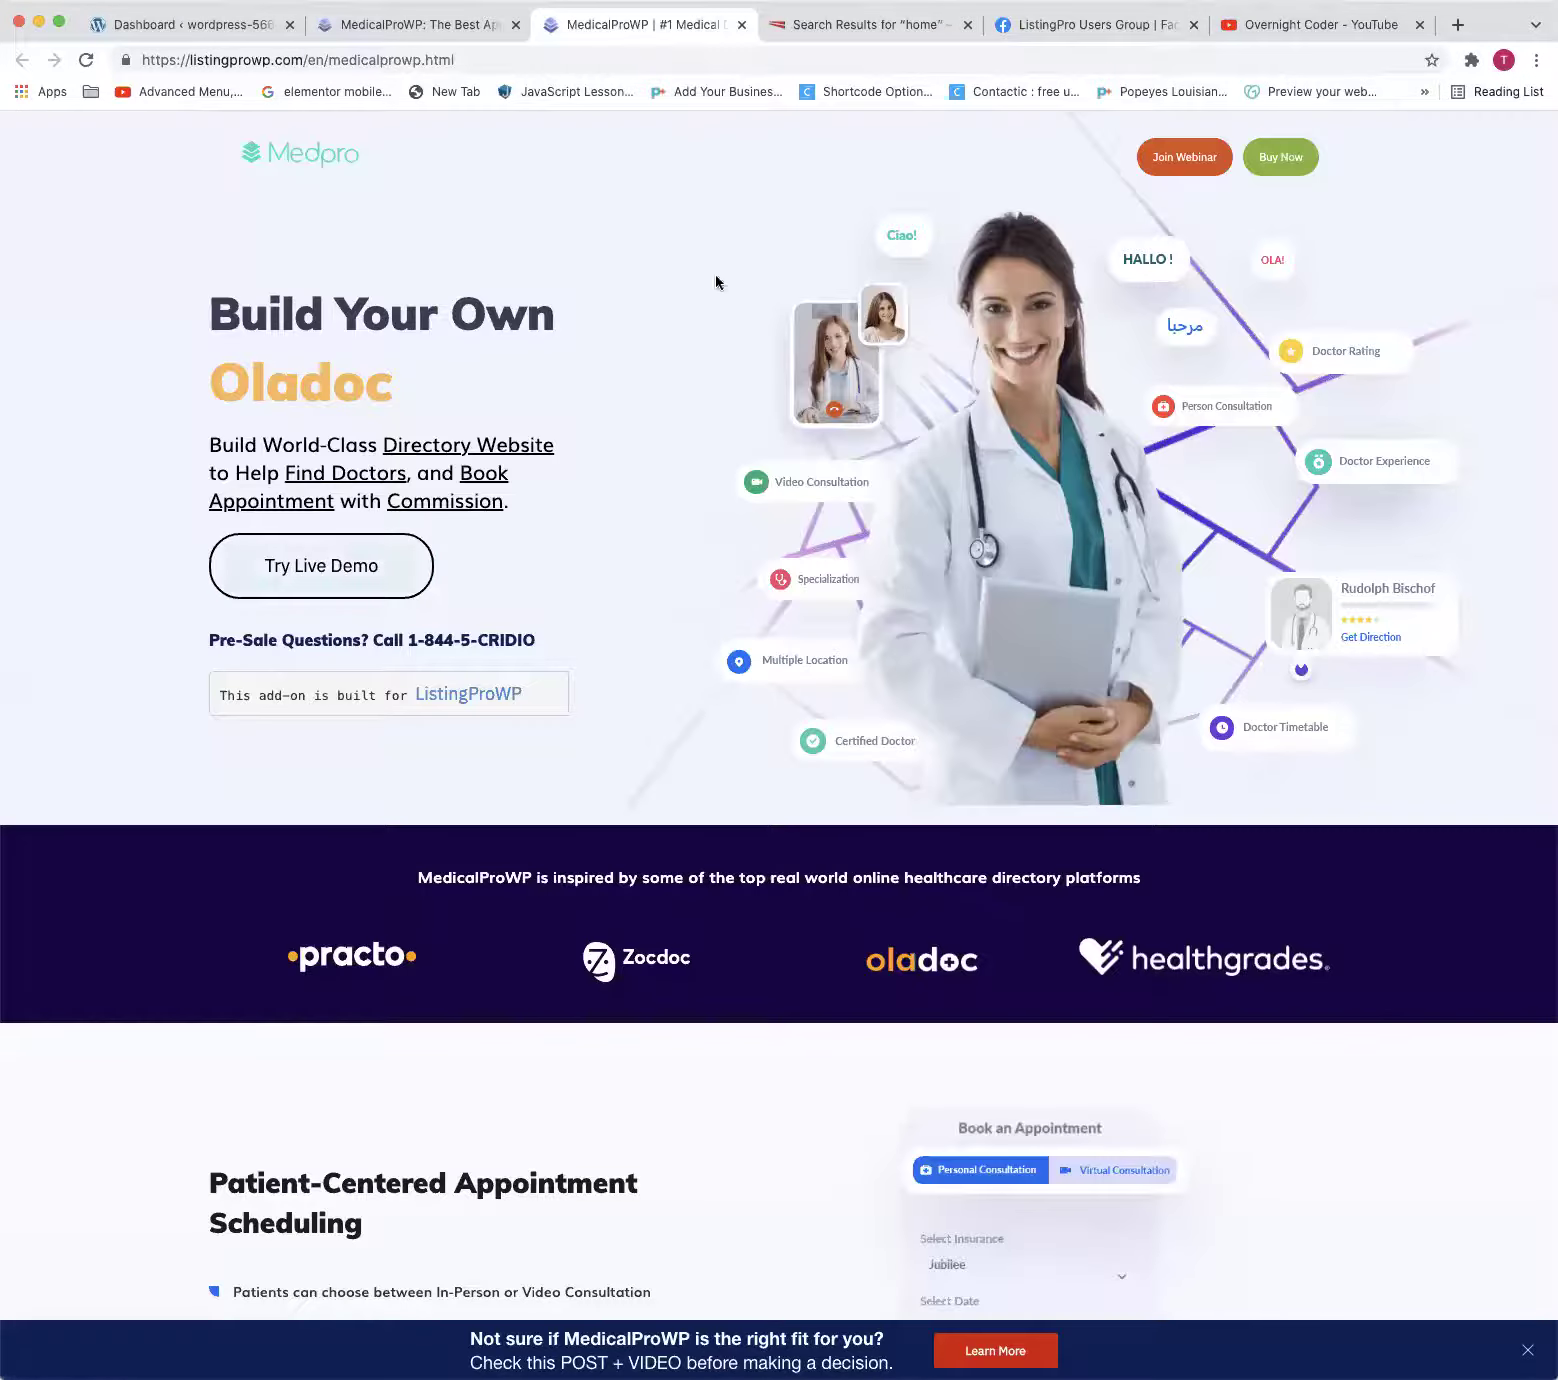
# Revisit the MedicalProWP product page, the top of the booking plugin article, and the demo's doctor search results
pyautogui.click(640, 24)
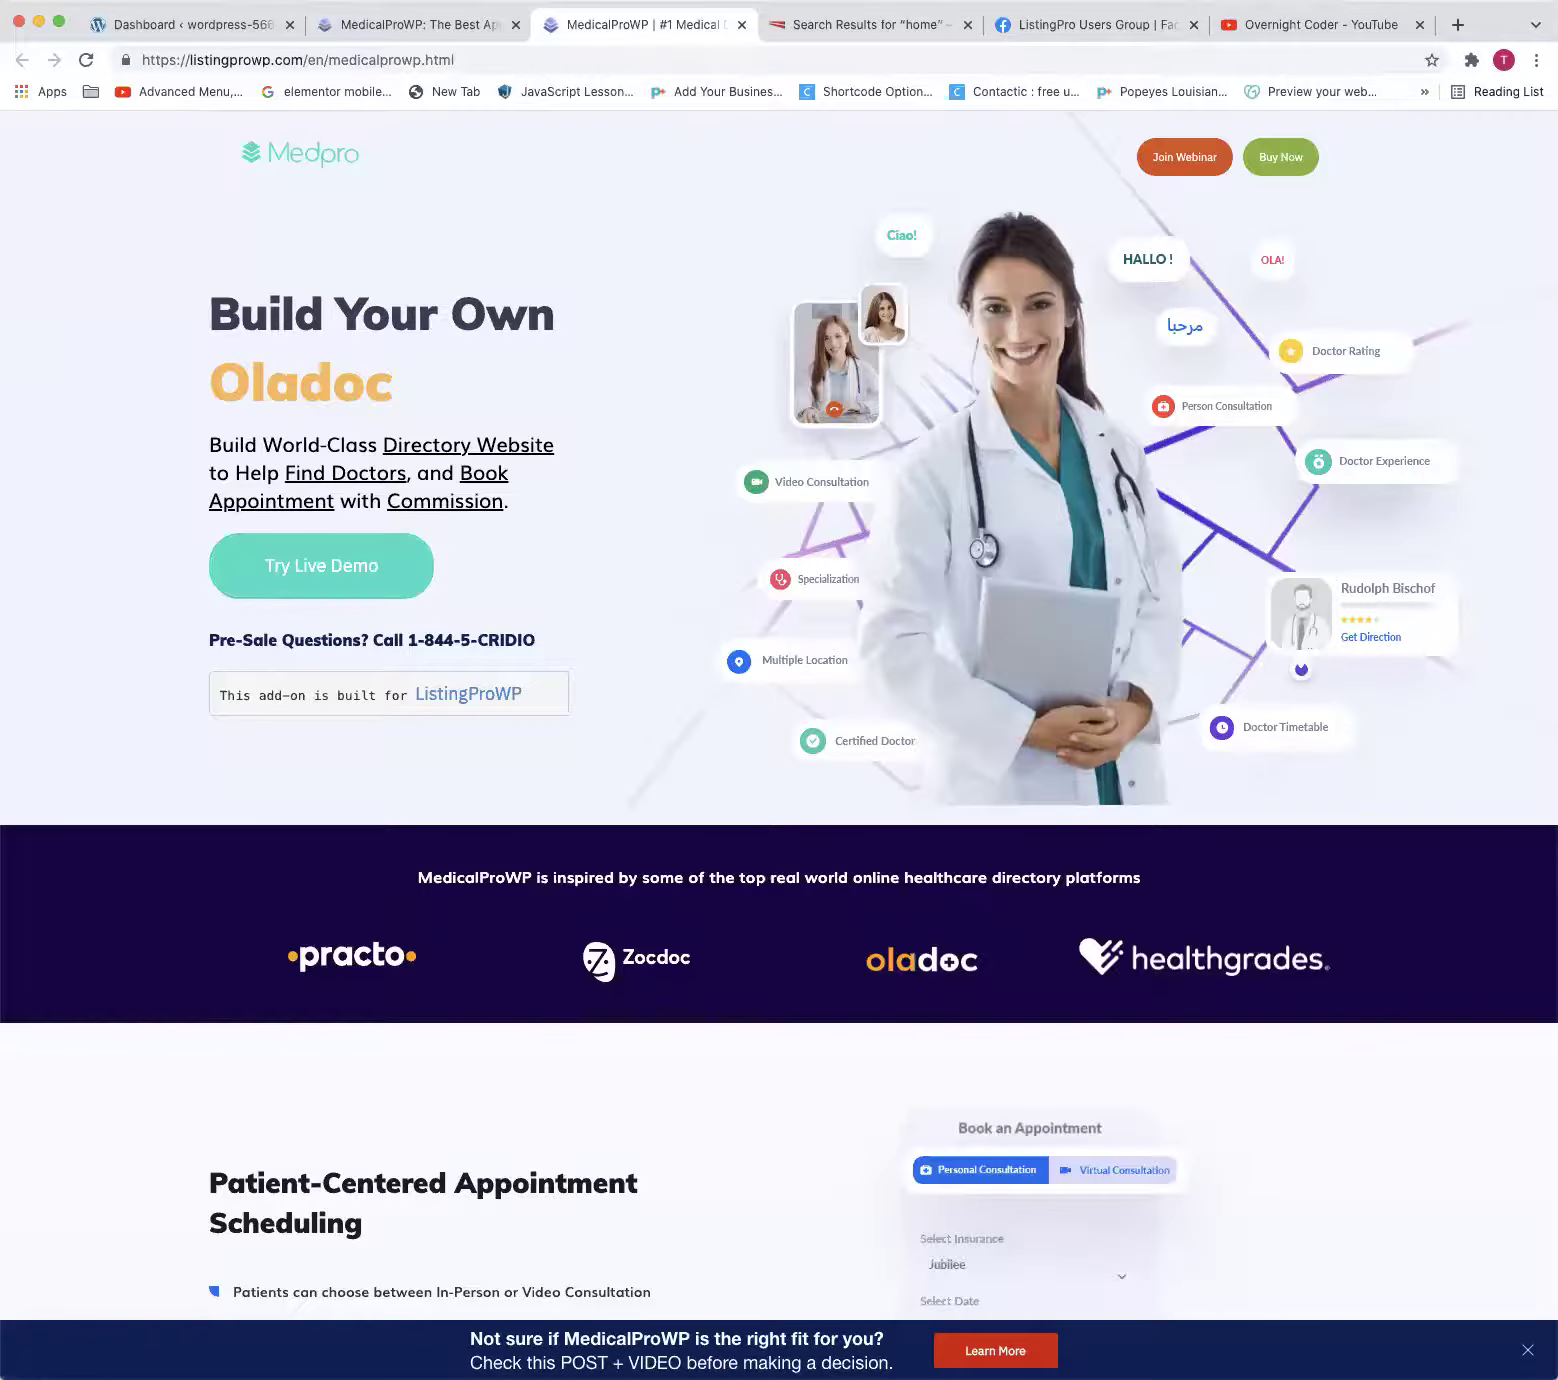
pyautogui.click(410, 26)
pyautogui.scroll(10, 640, 255)
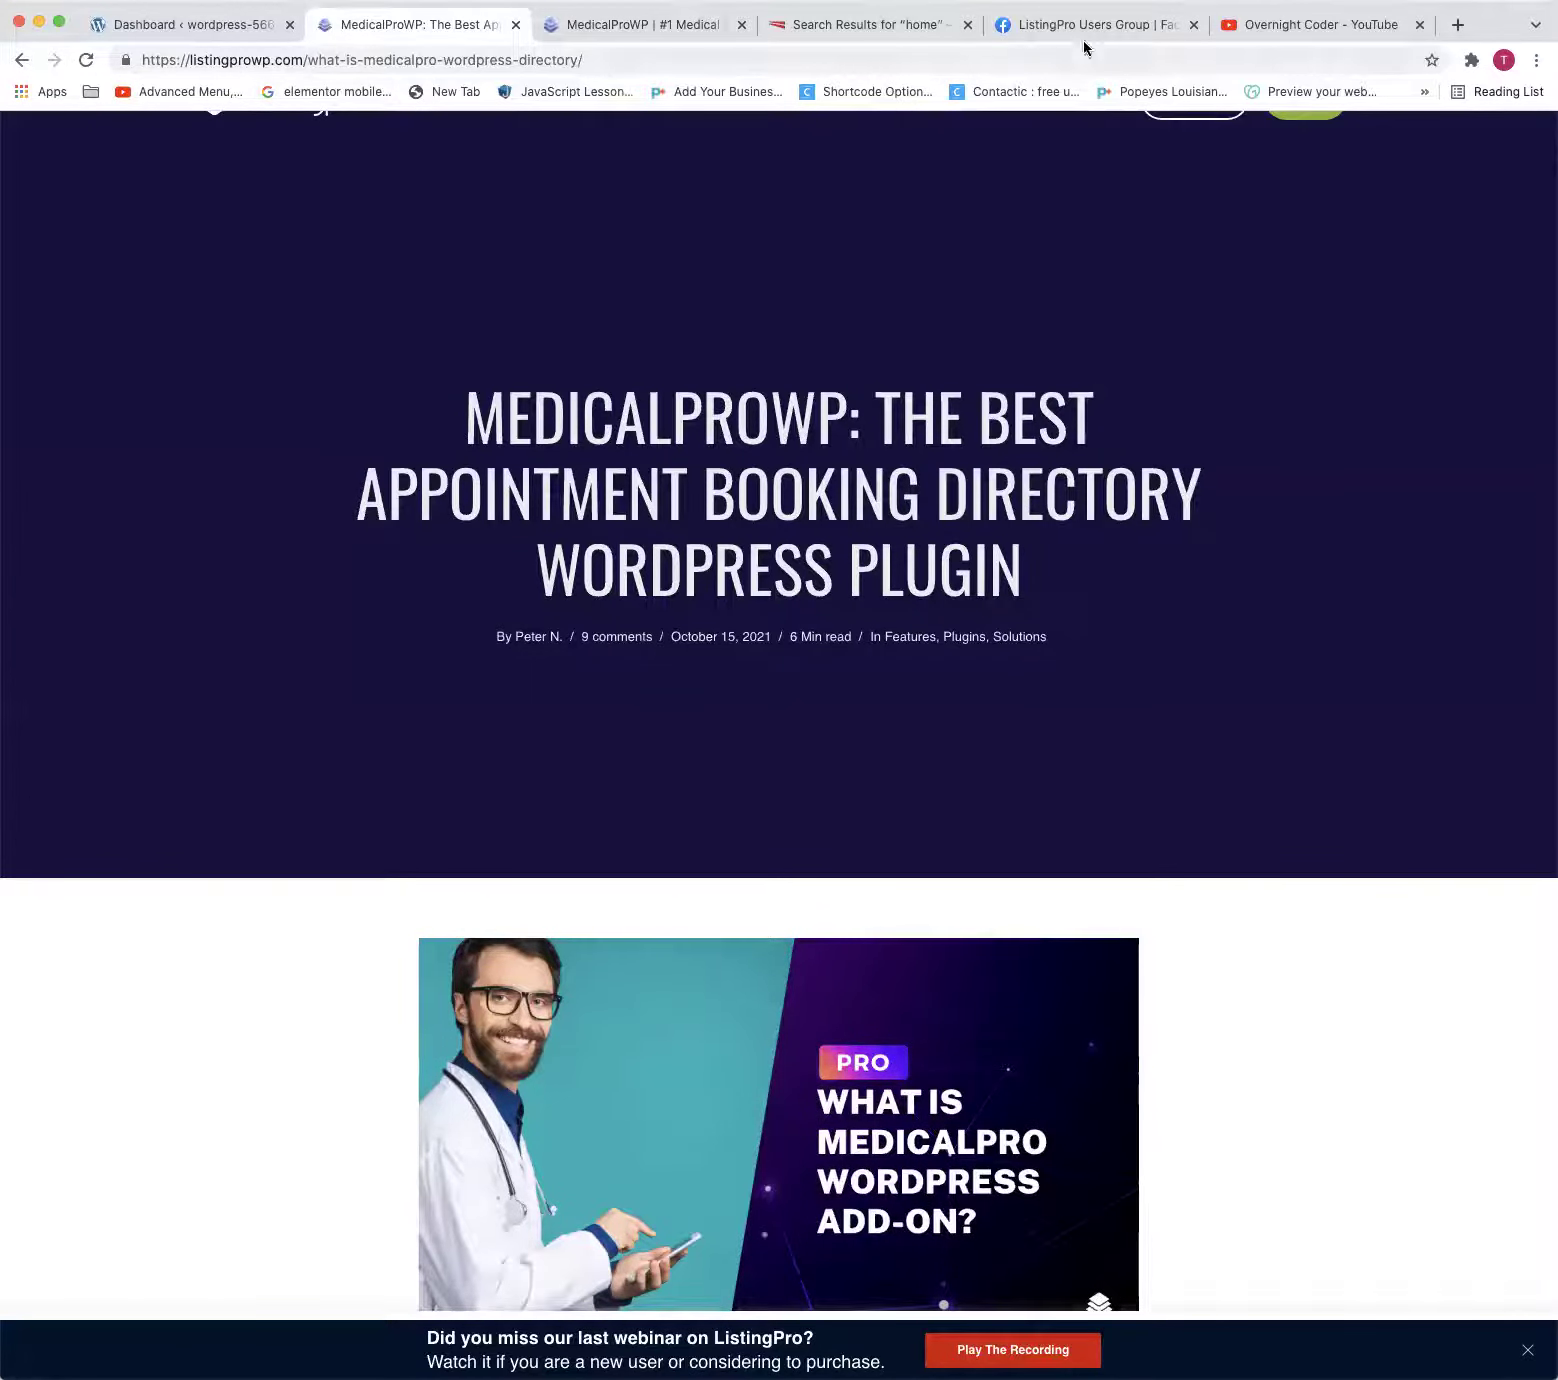
pyautogui.click(840, 38)
pyautogui.scroll(-1, 826, 408)
pyautogui.scroll(1, 822, 404)
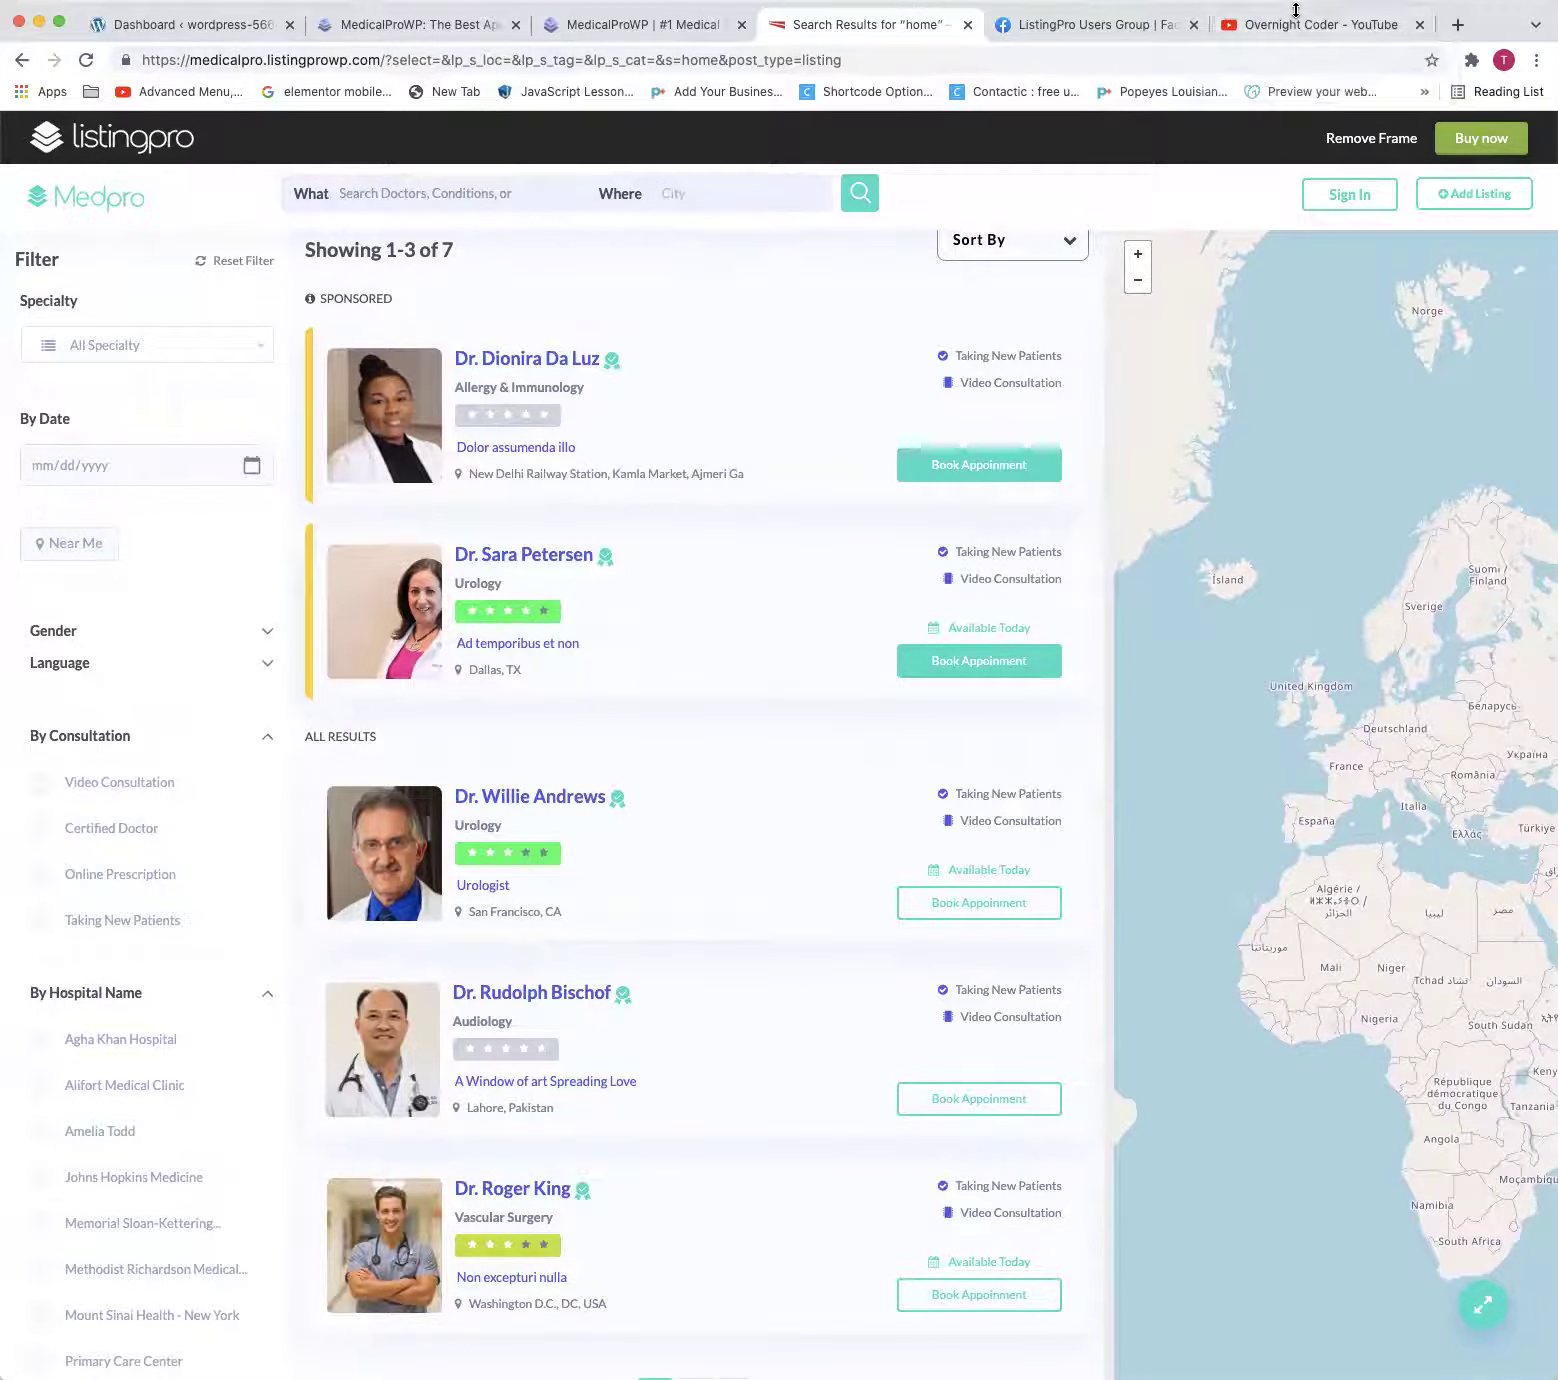
# Switch to the Overnight Coder YouTube channel and examine its popular uploads, latest uploads and playlists
pyautogui.click(1290, 26)
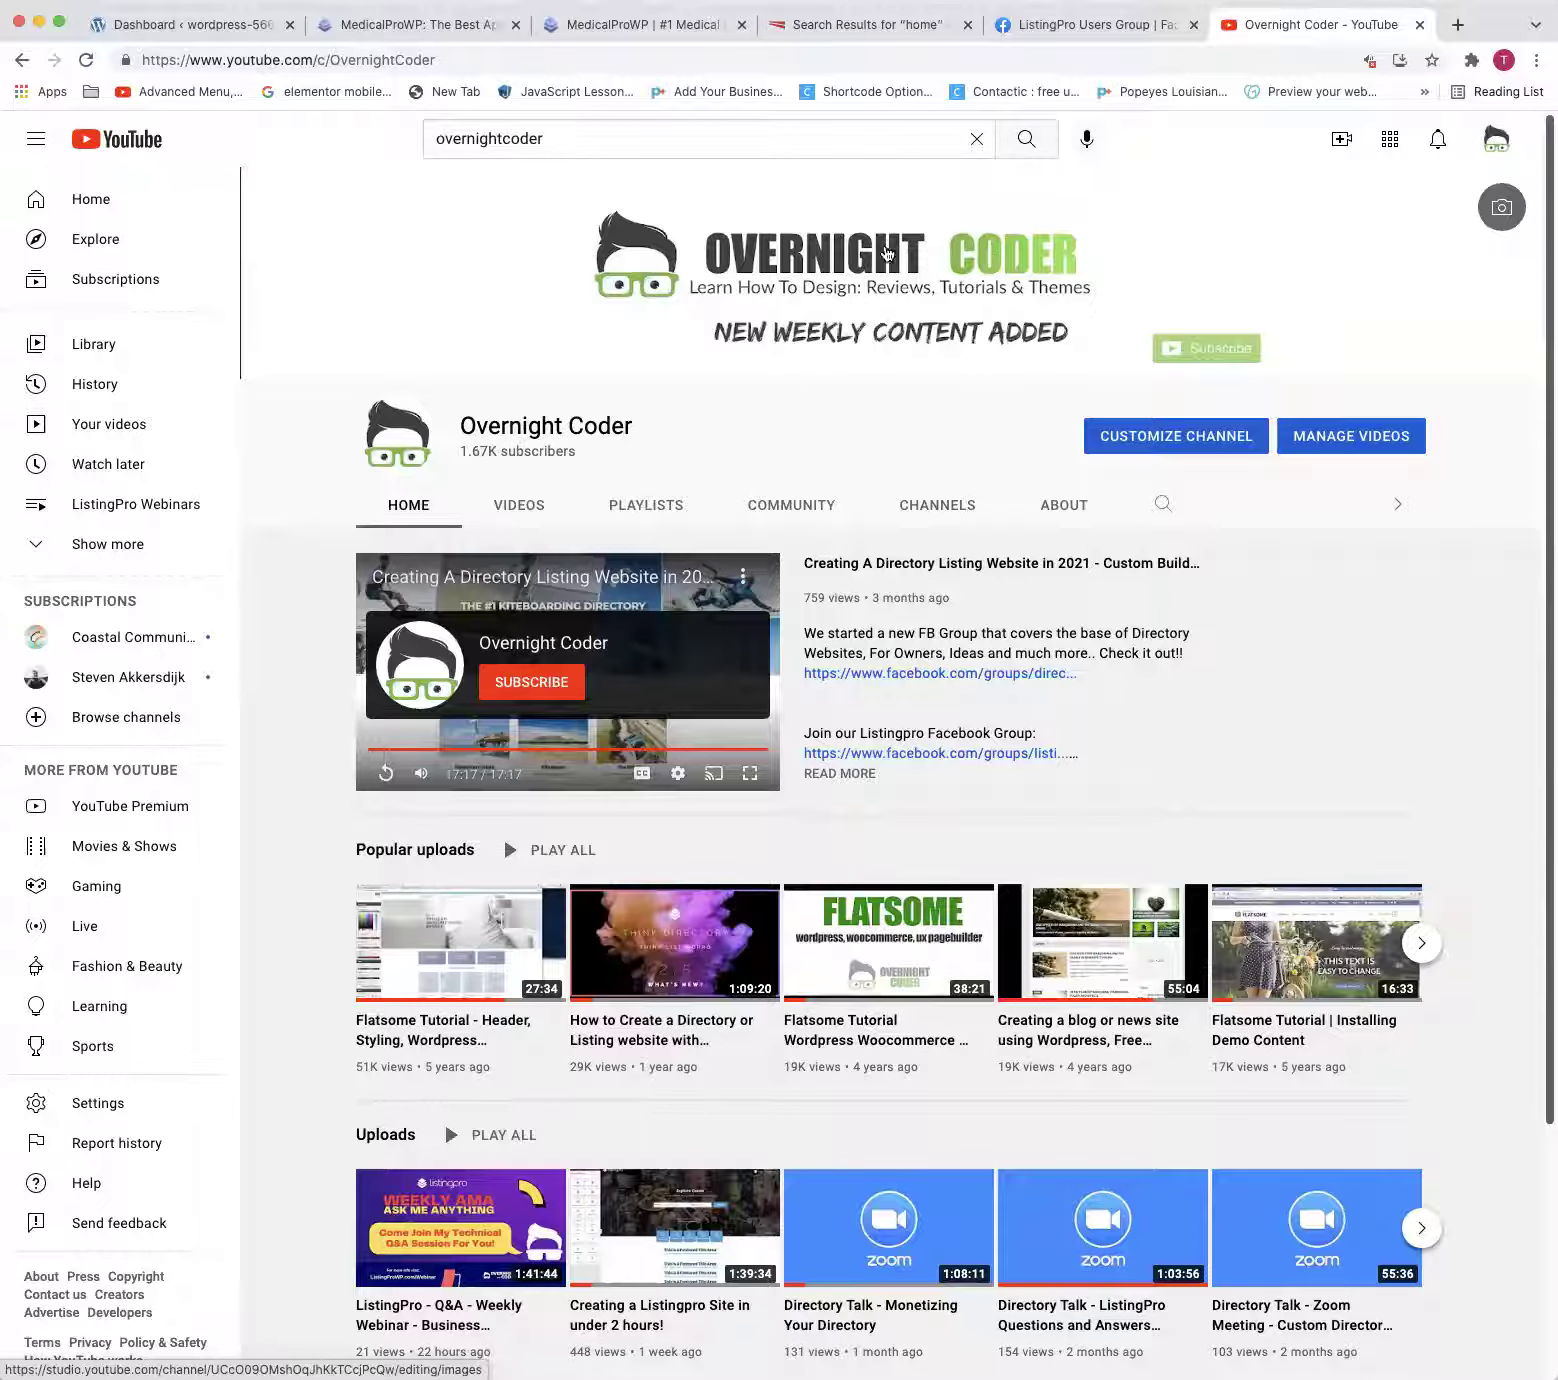
pyautogui.scroll(-3, 974, 428)
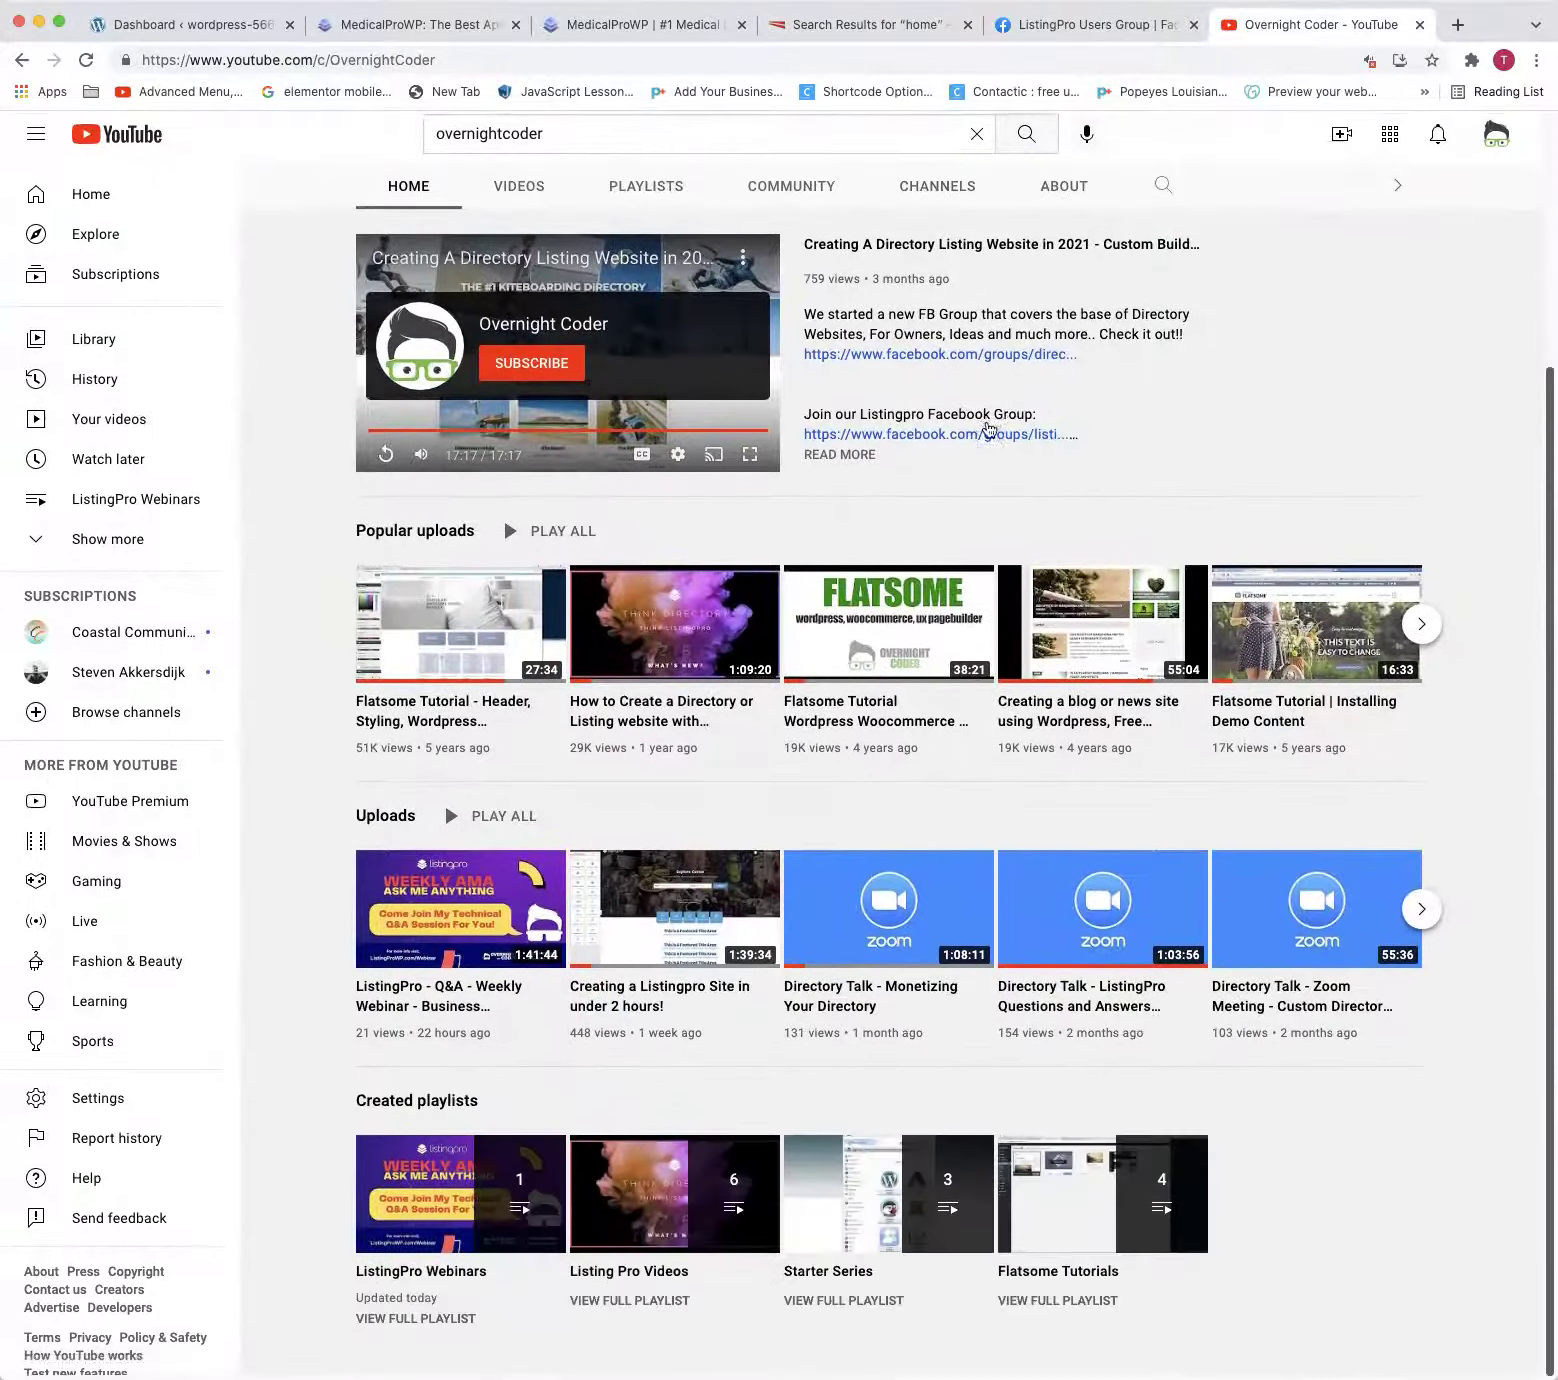
pyautogui.moveTo(605, 728)
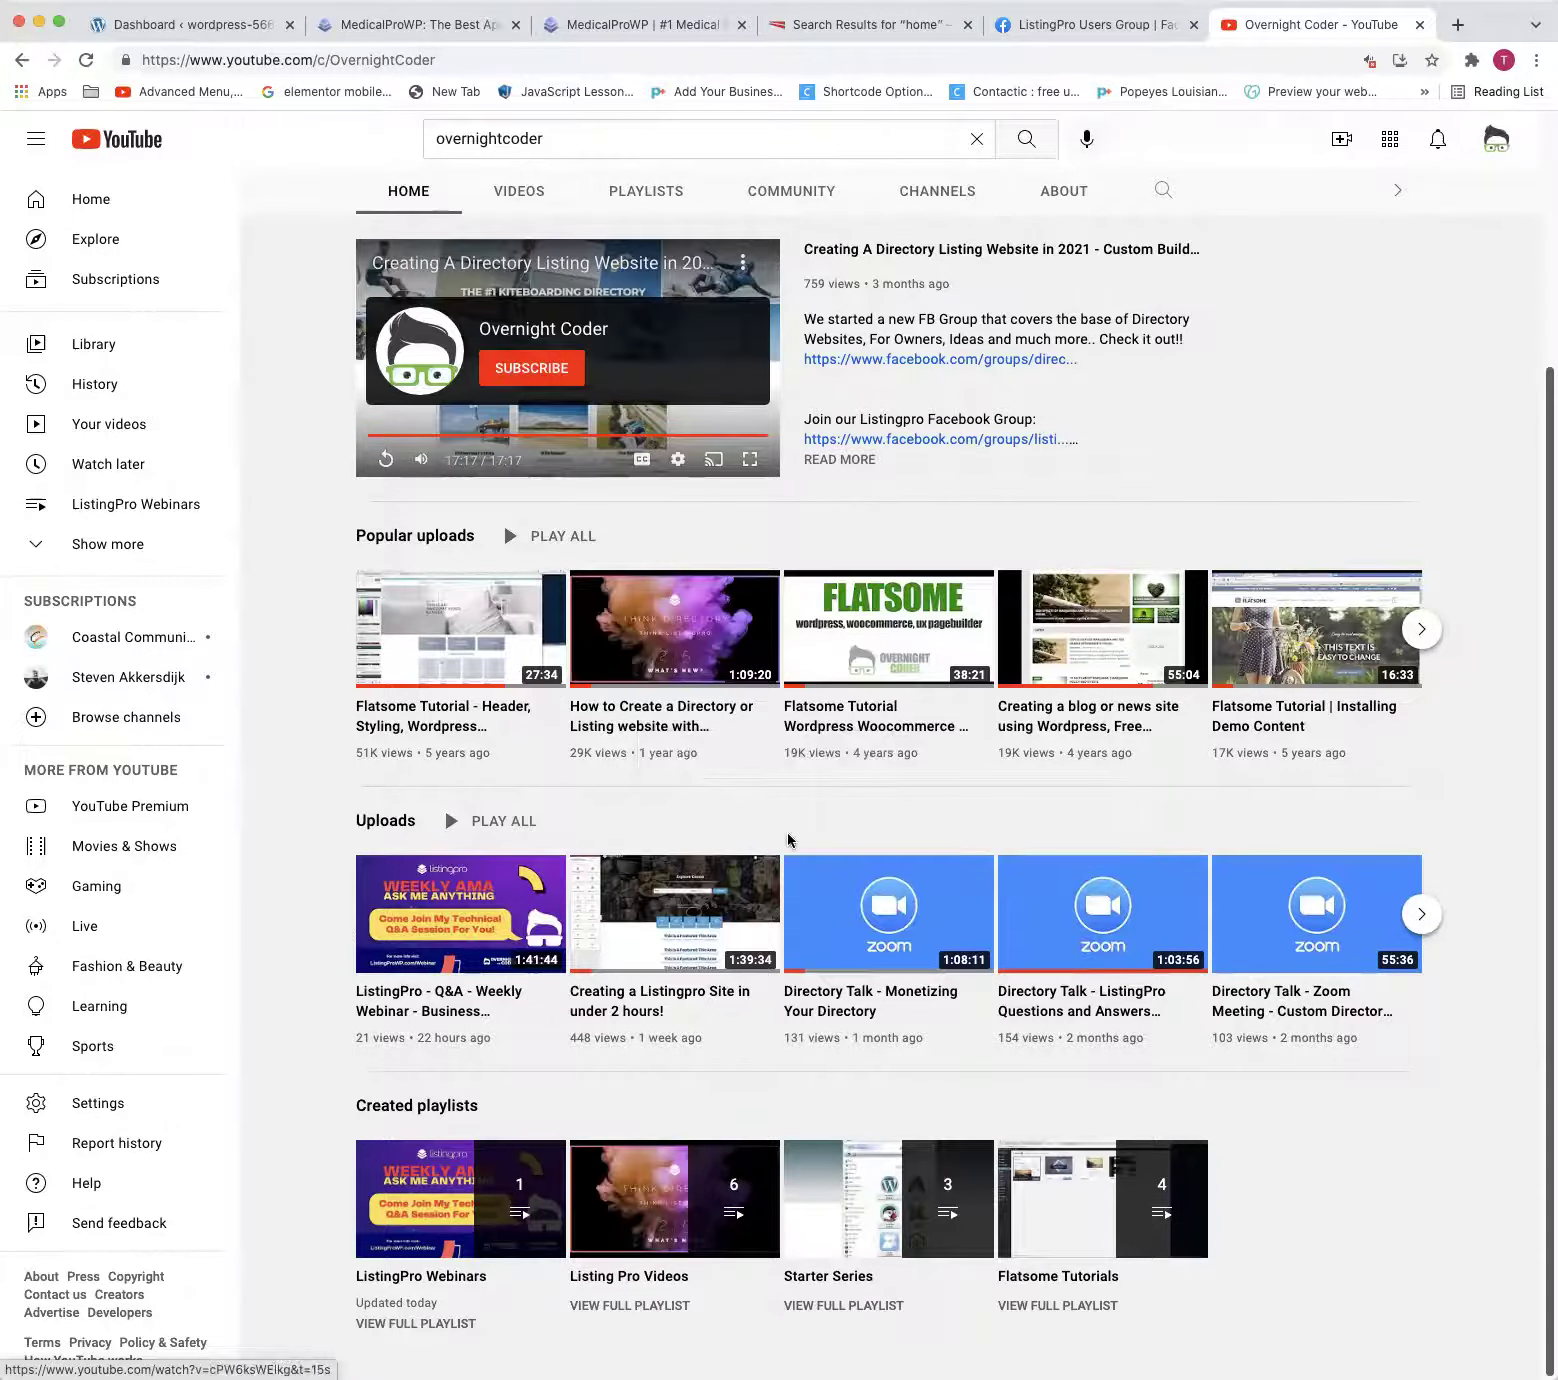
pyautogui.moveTo(699, 684)
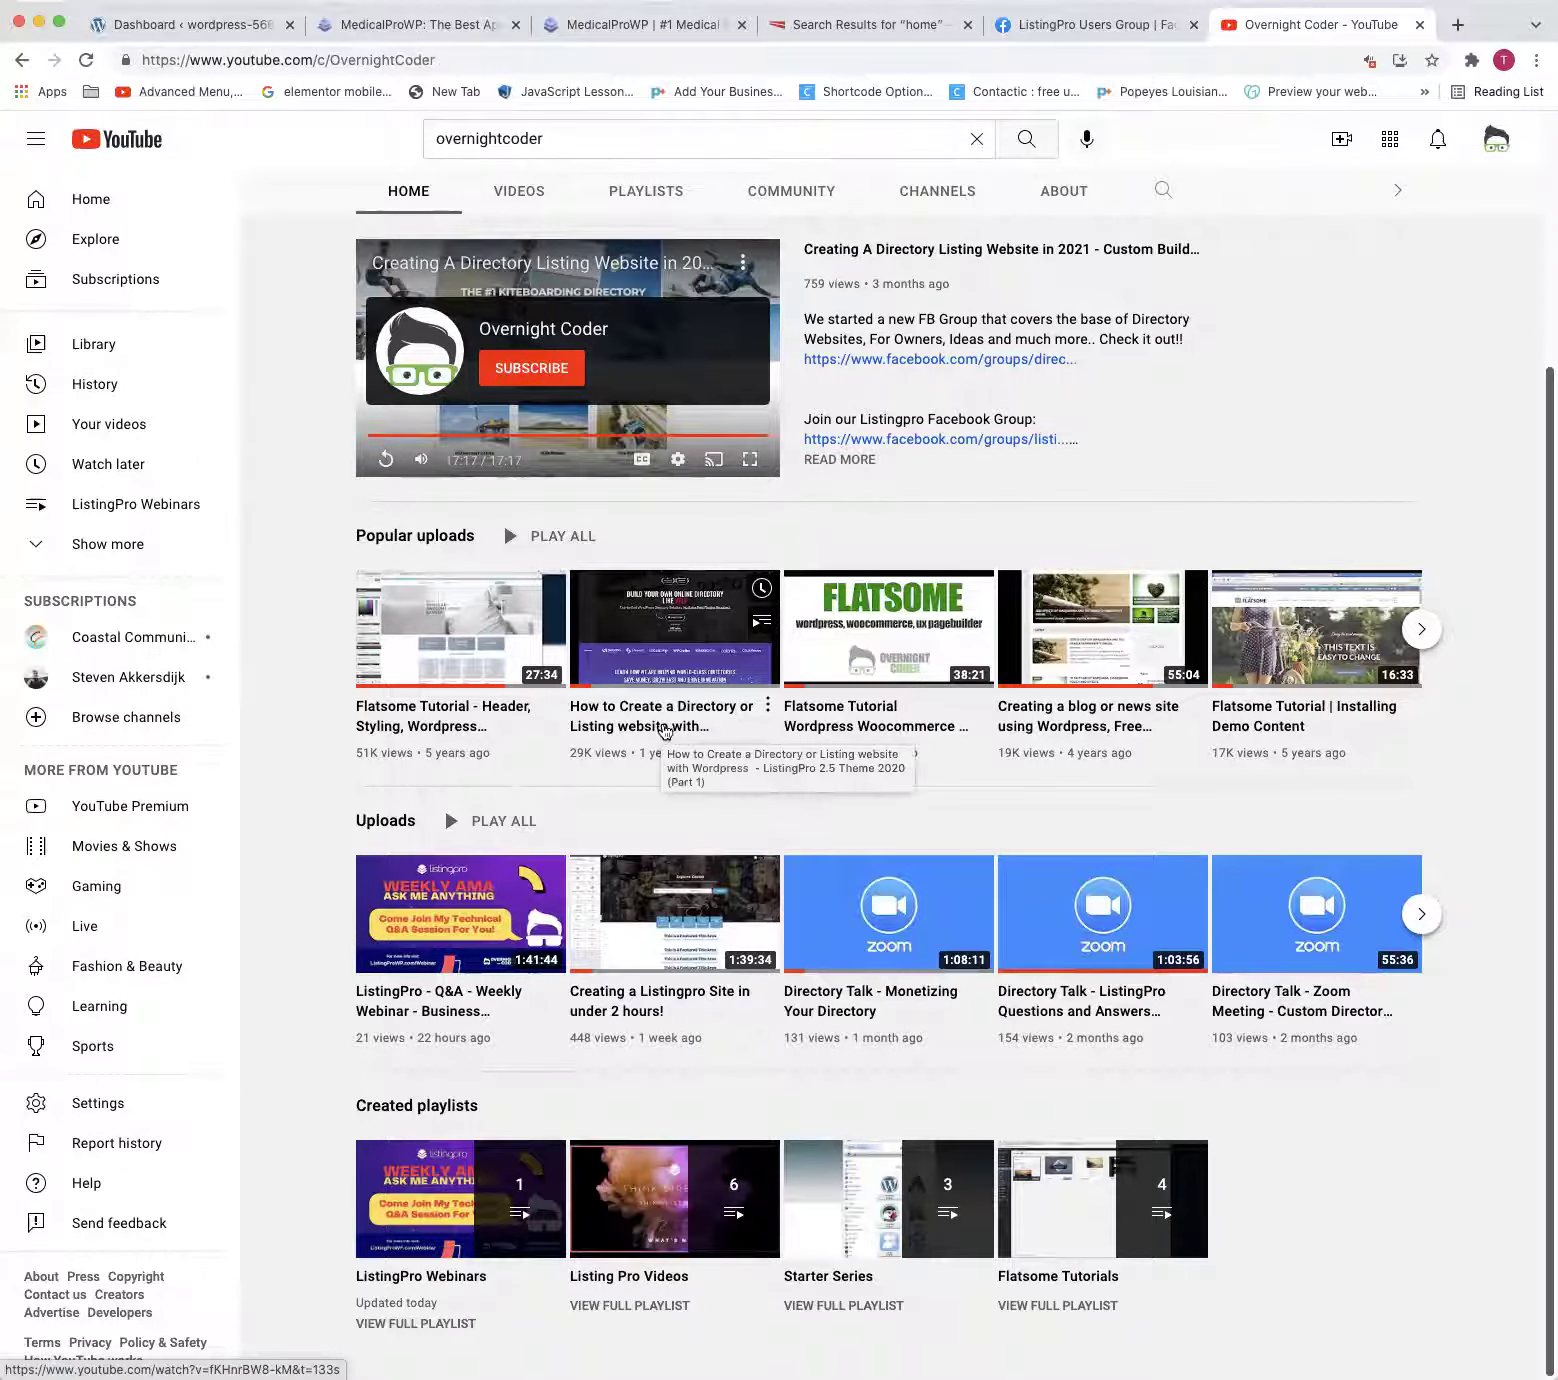
pyautogui.scroll(4, 735, 582)
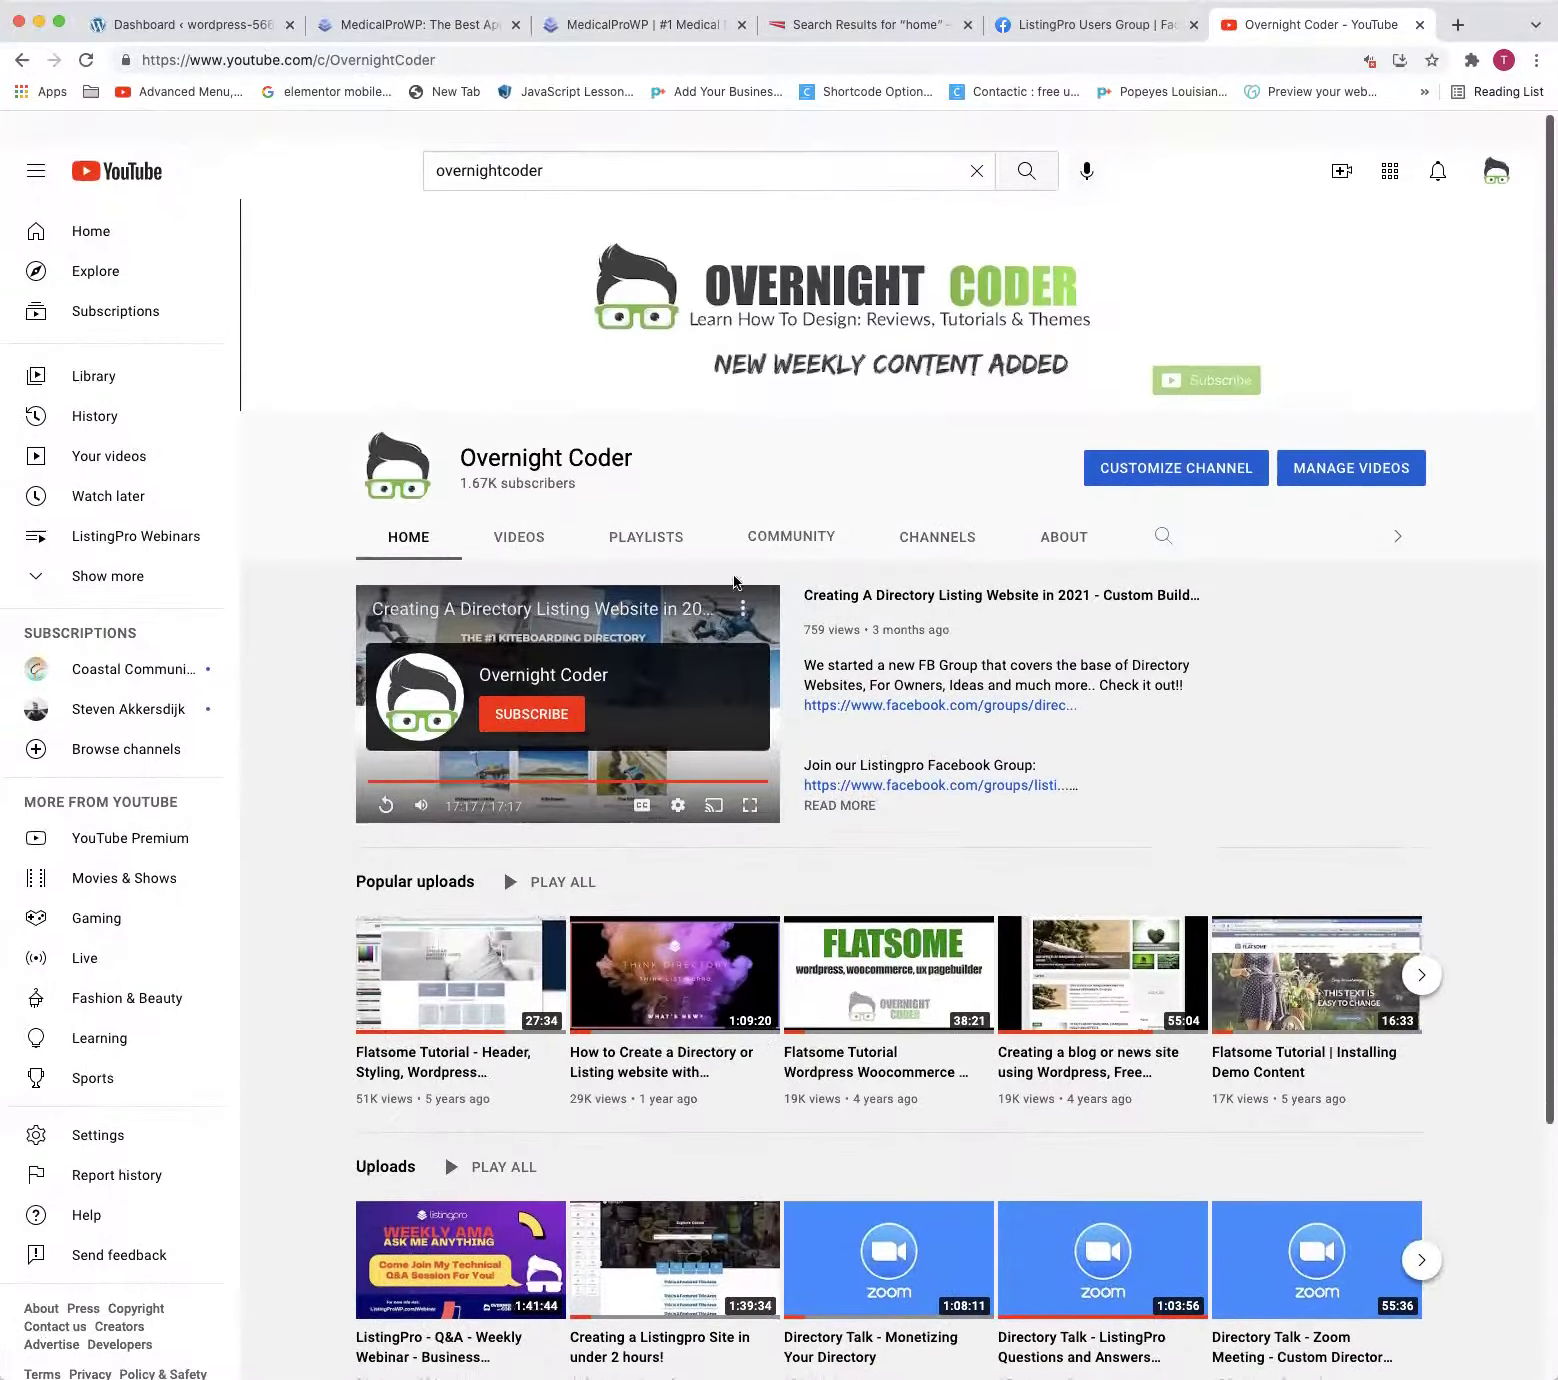
# Return to the ListingPro Users Group on Facebook and view the list of managed groups
pyautogui.click(1085, 24)
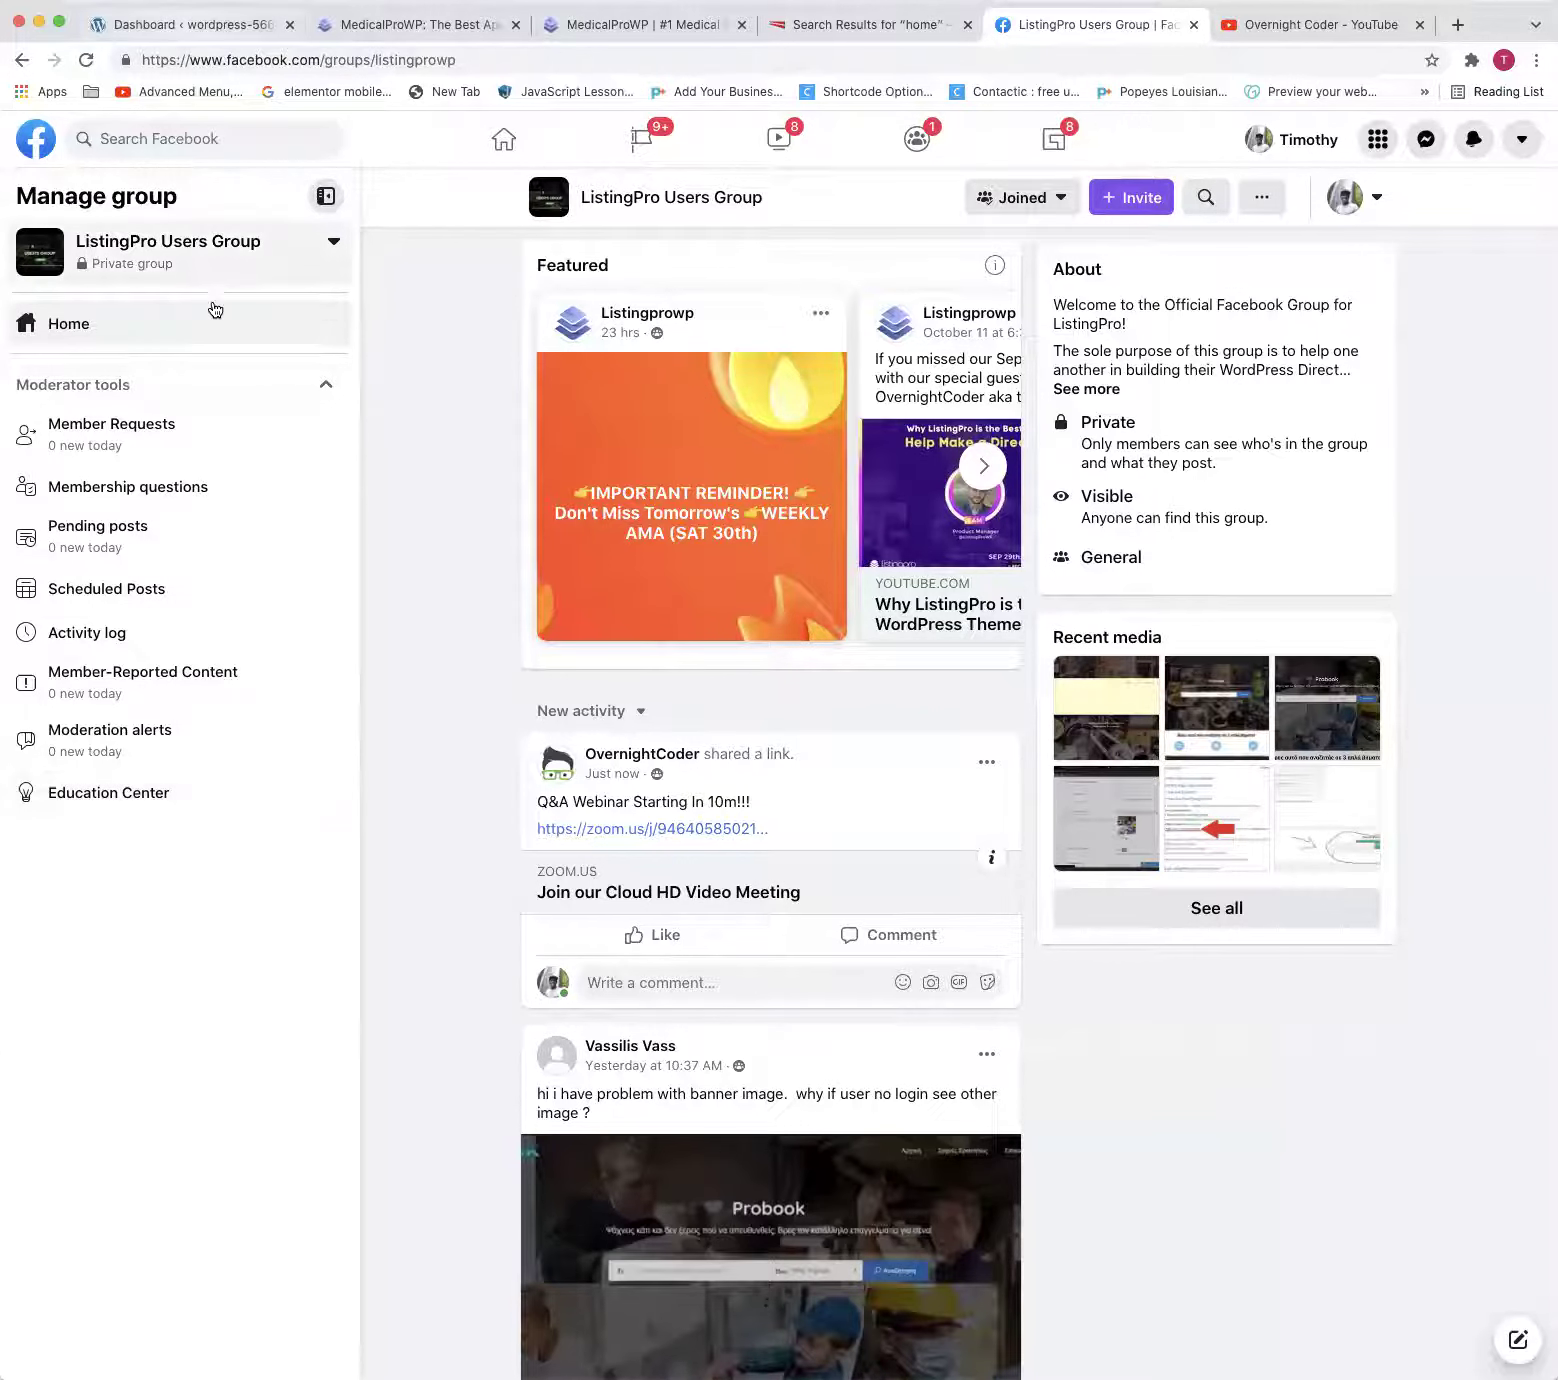
pyautogui.click(215, 266)
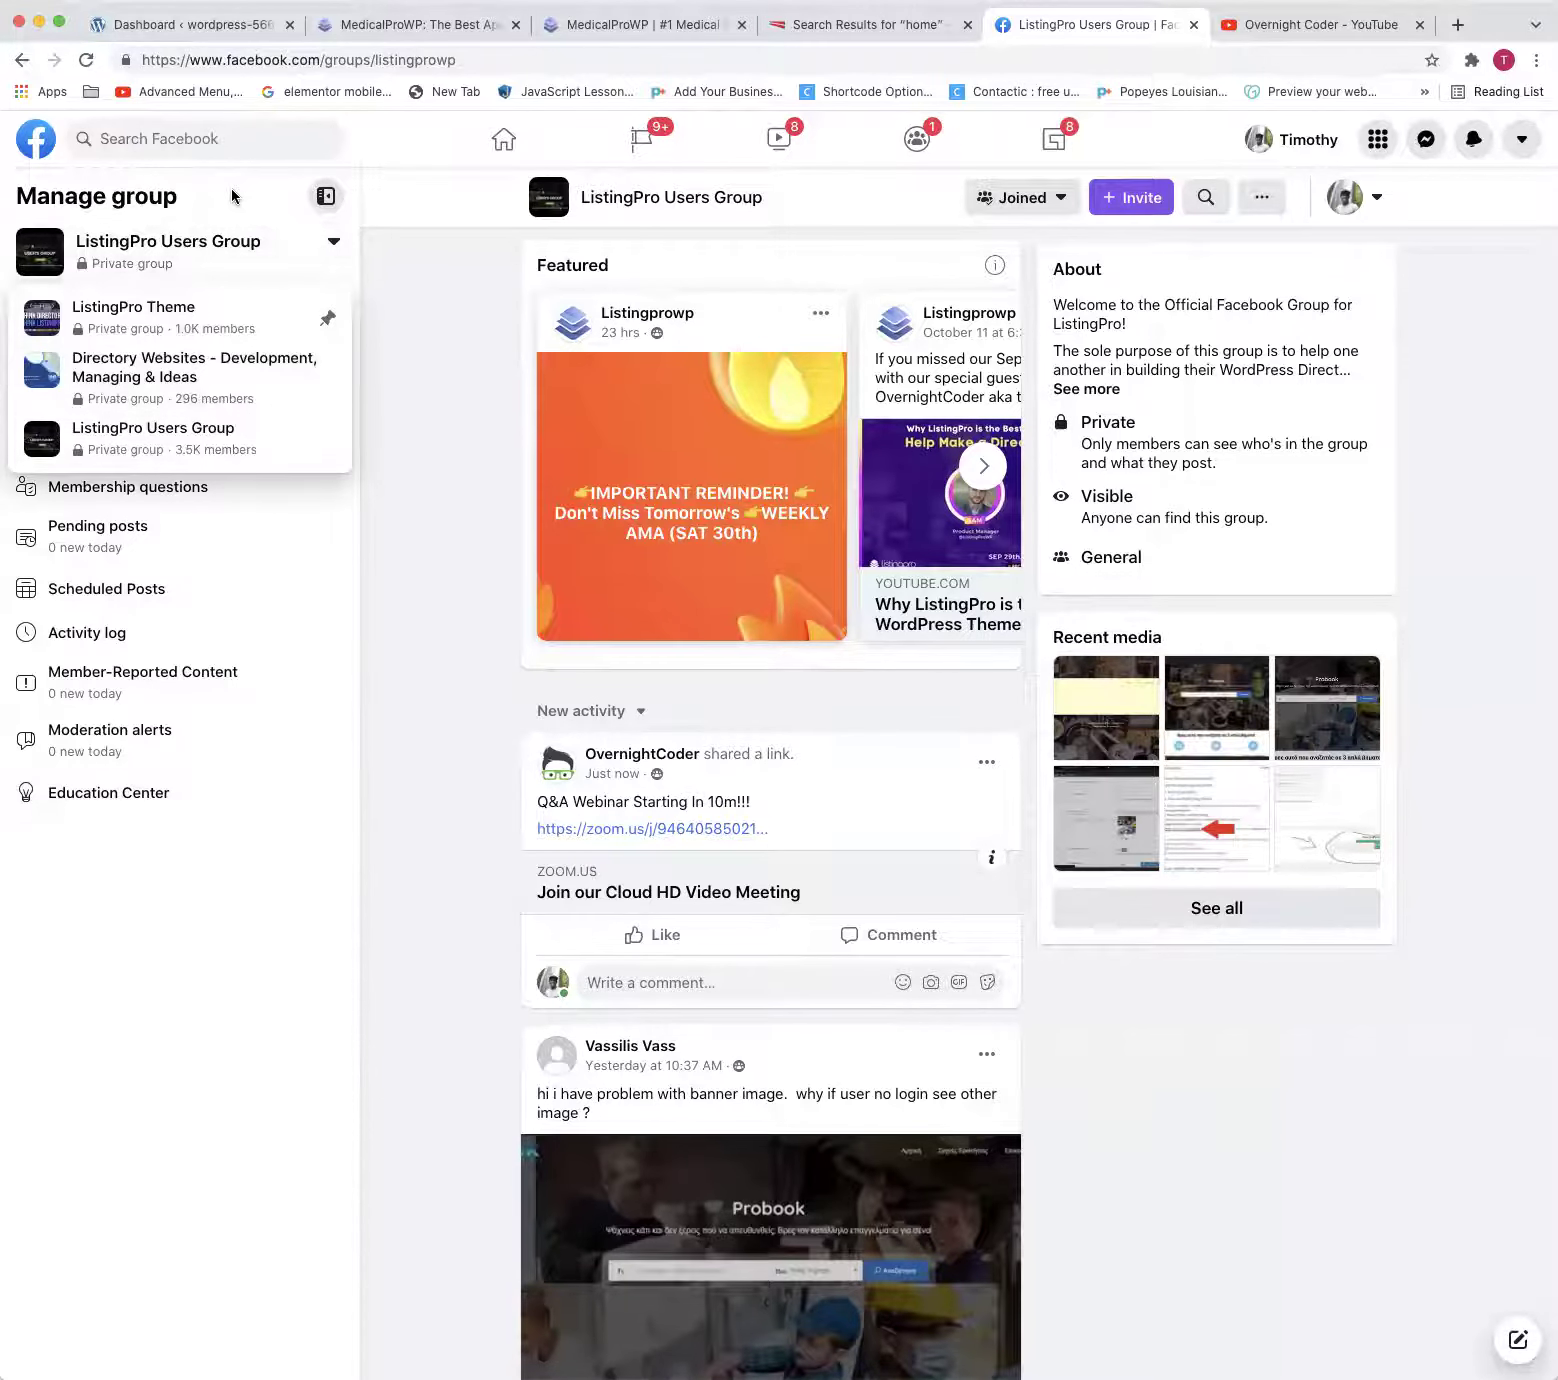
pyautogui.click(237, 245)
# Browse the ListingPro Users Group feed, including member questions, the replies to them, and the weekly AMA reminder
pyautogui.scroll(-8, 941, 958)
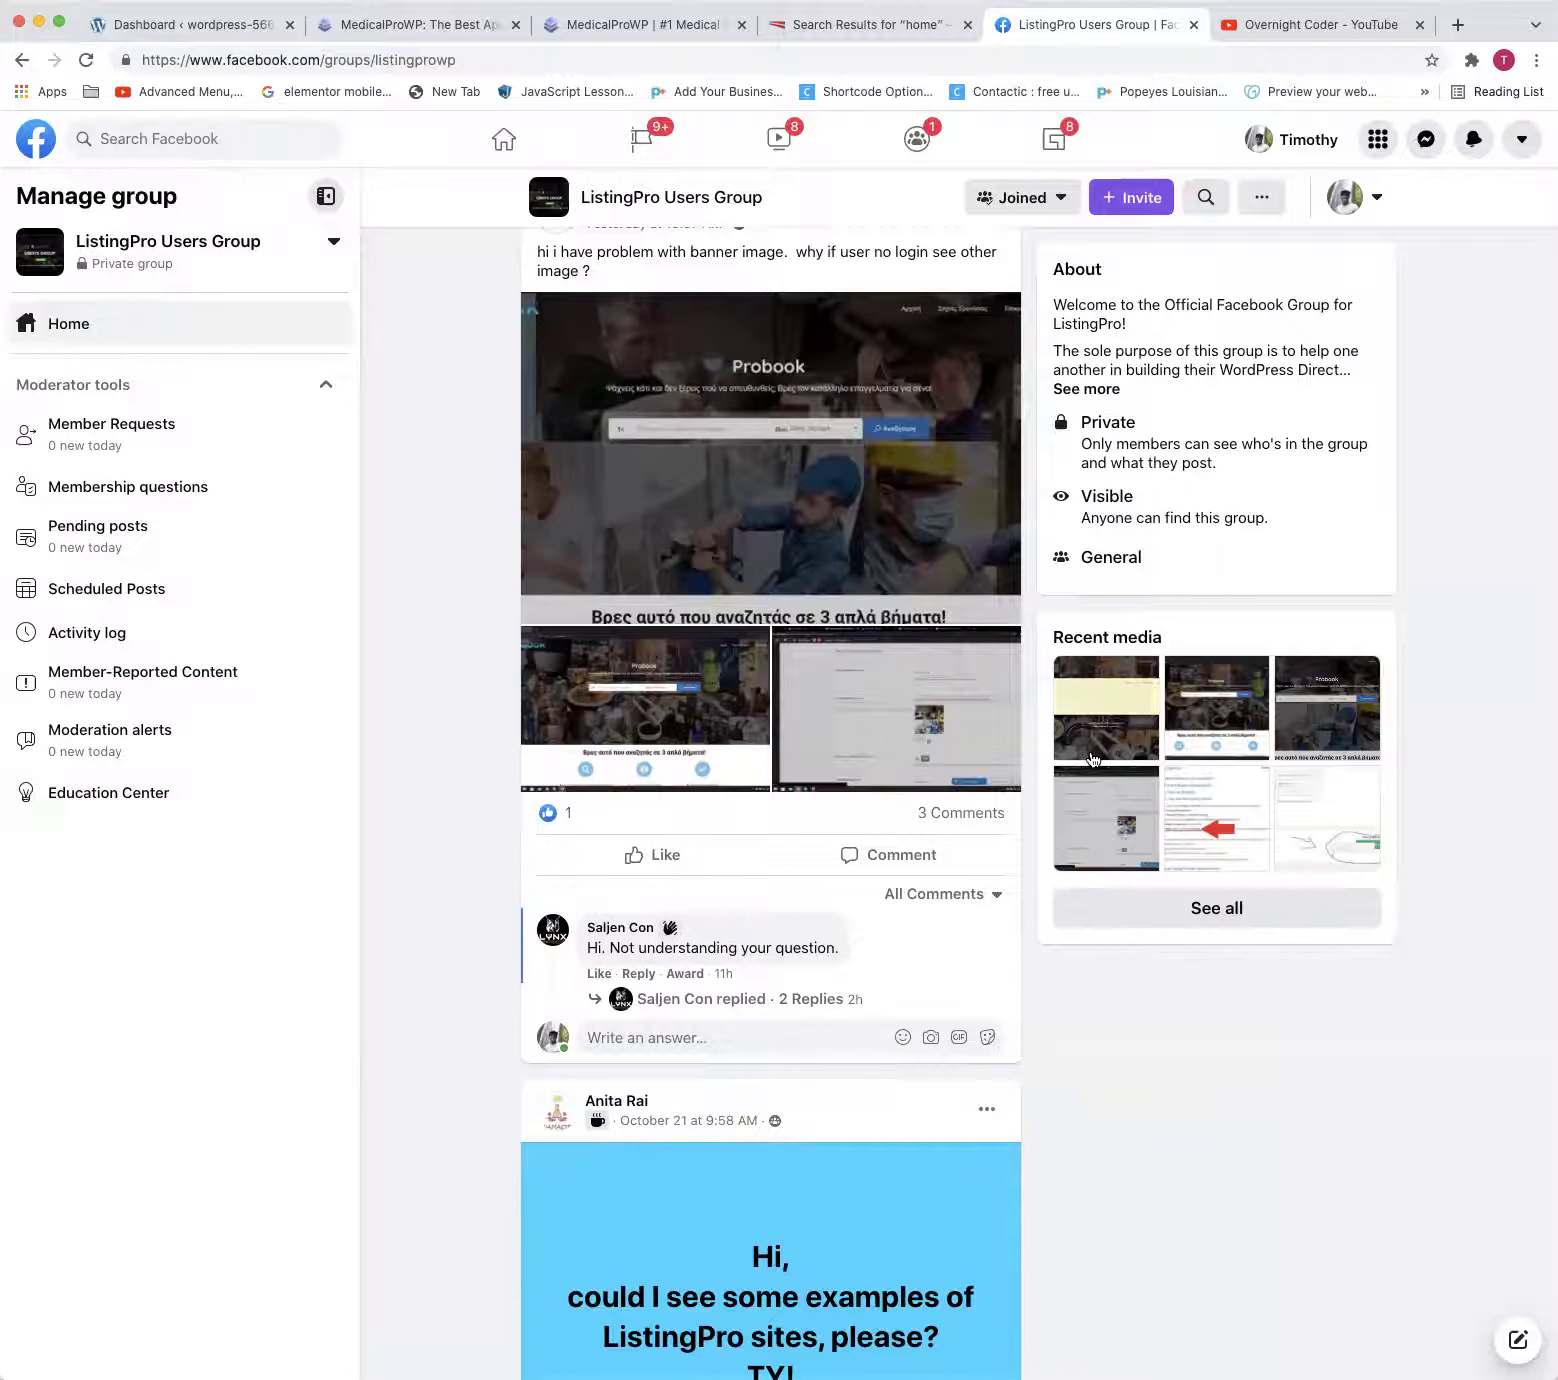
pyautogui.scroll(1, 897, 362)
pyautogui.scroll(5, 860, 358)
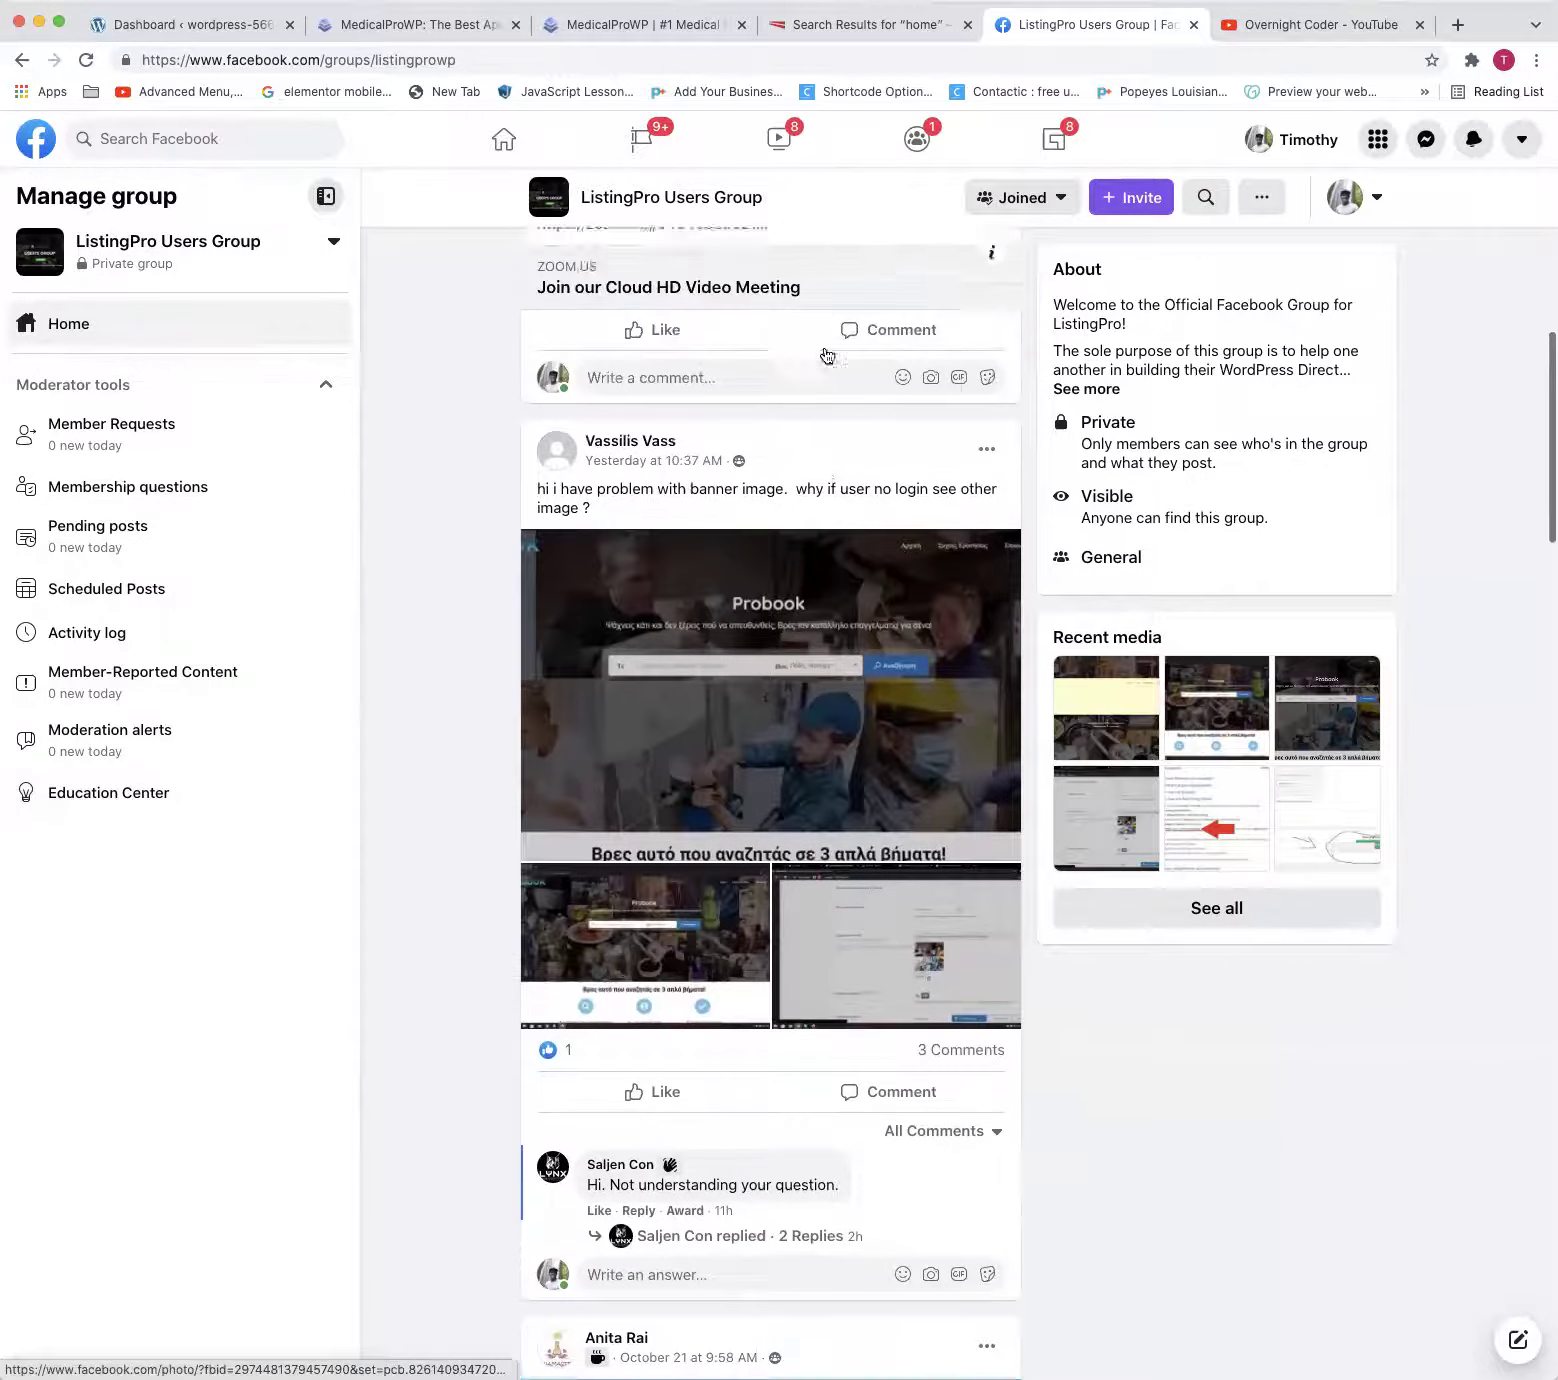
pyautogui.scroll(-20, 818, 363)
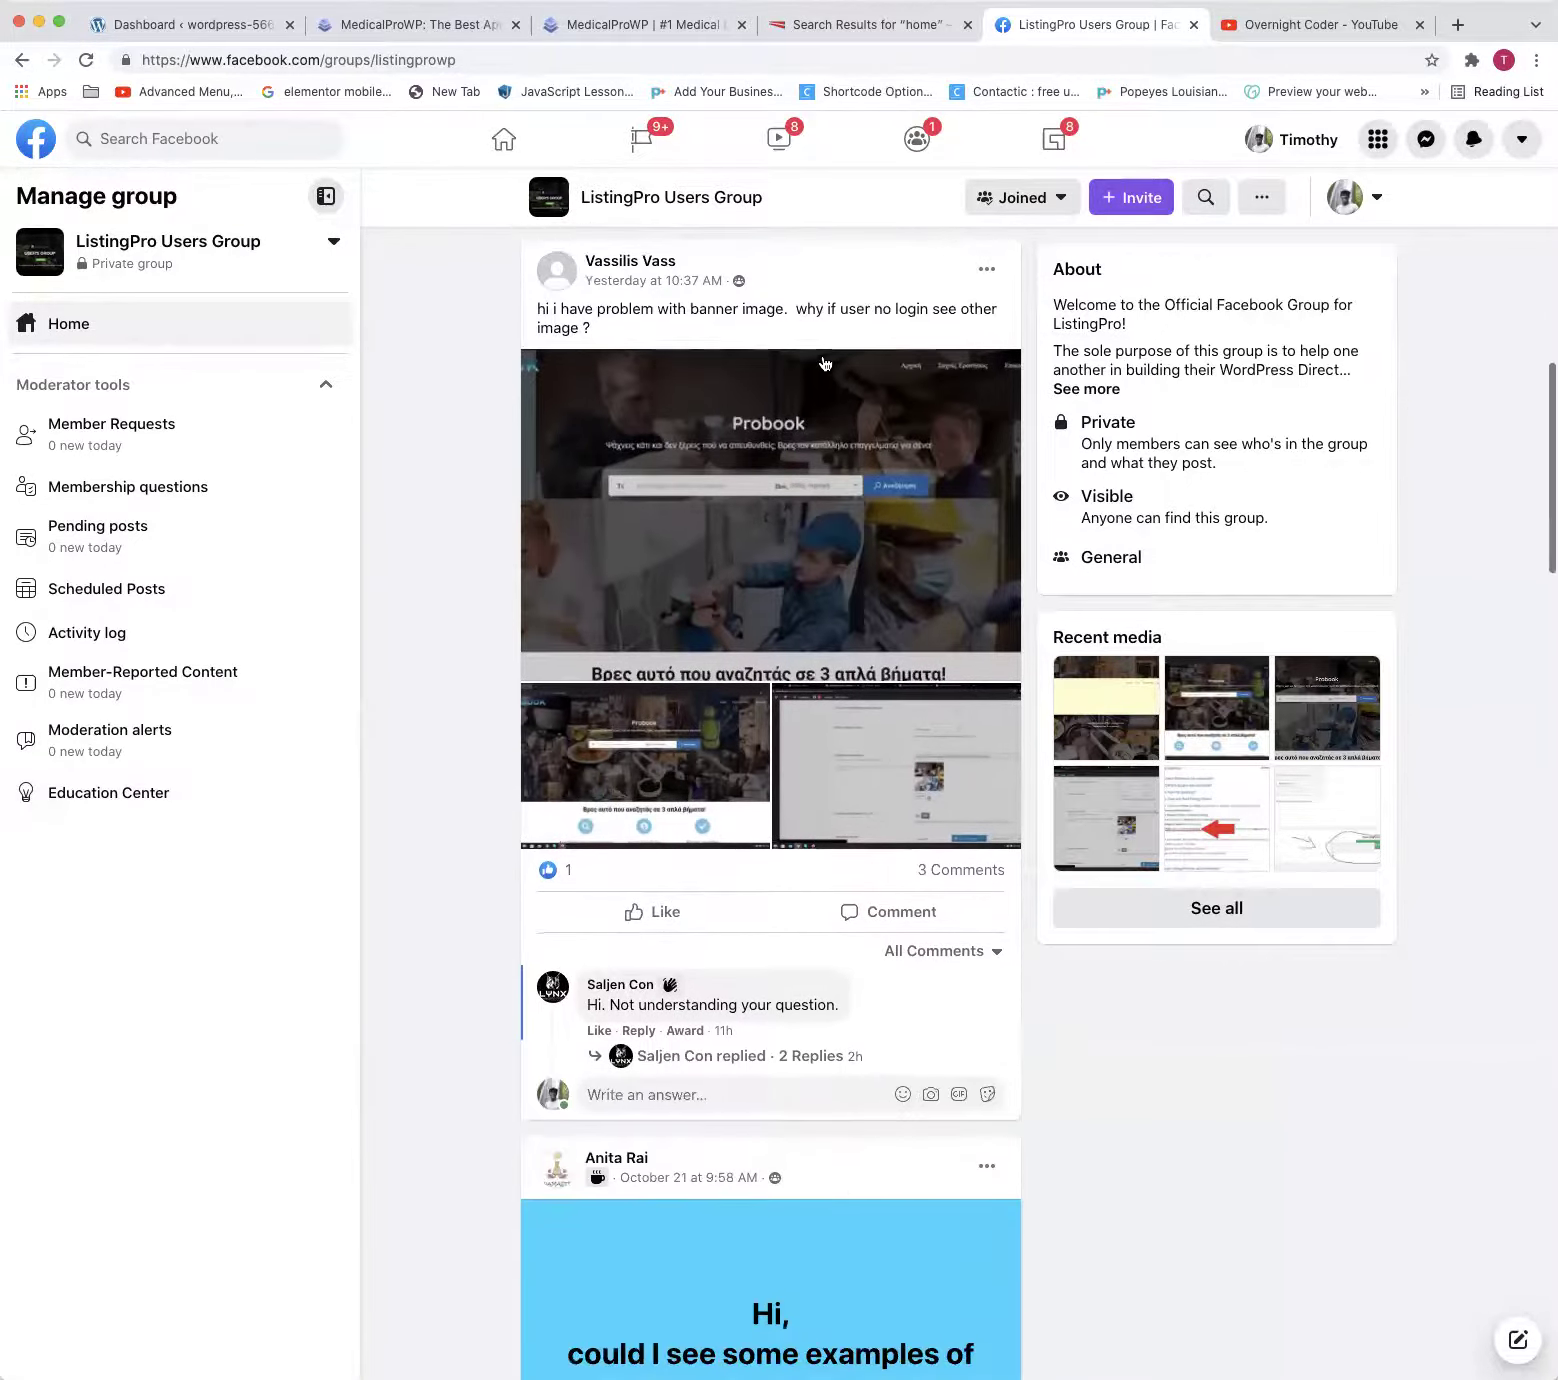
pyautogui.scroll(-12, 824, 360)
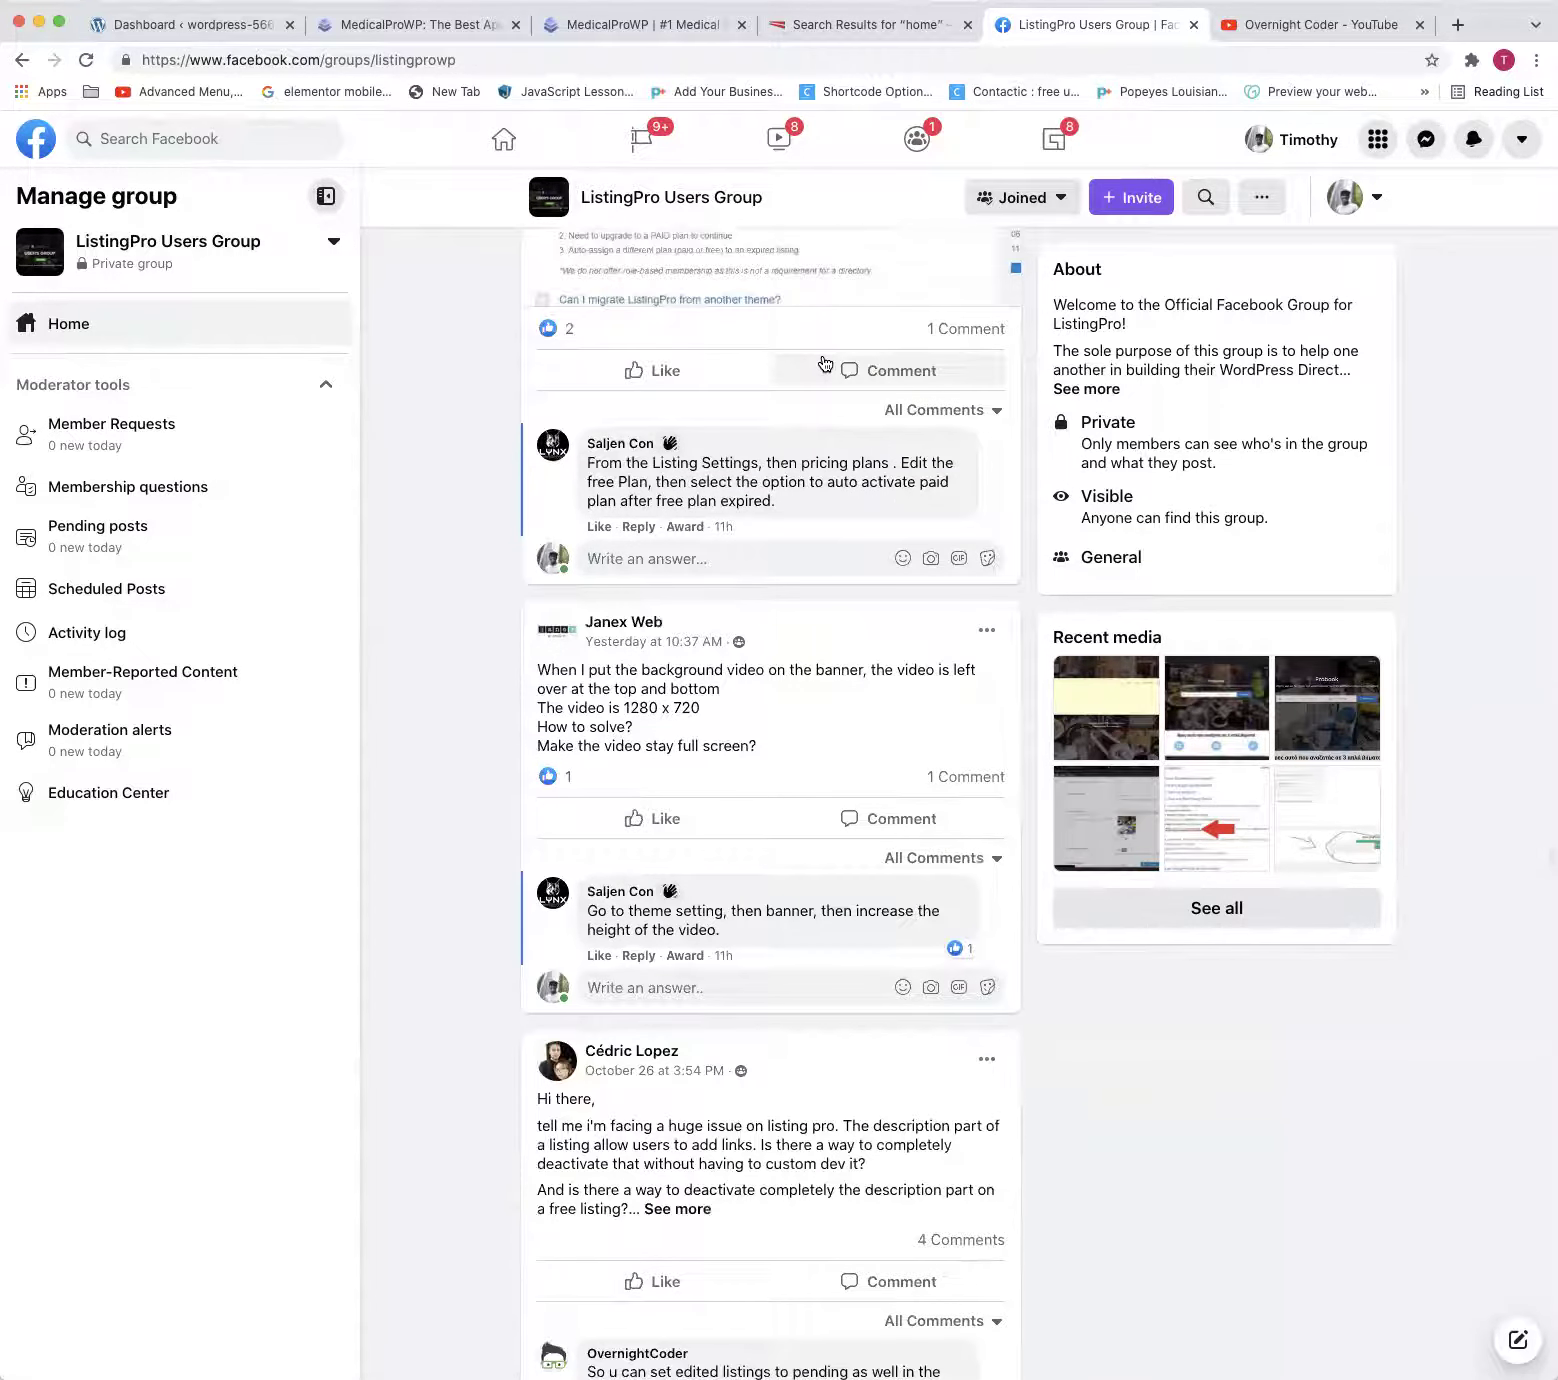
pyautogui.scroll(-16, 824, 363)
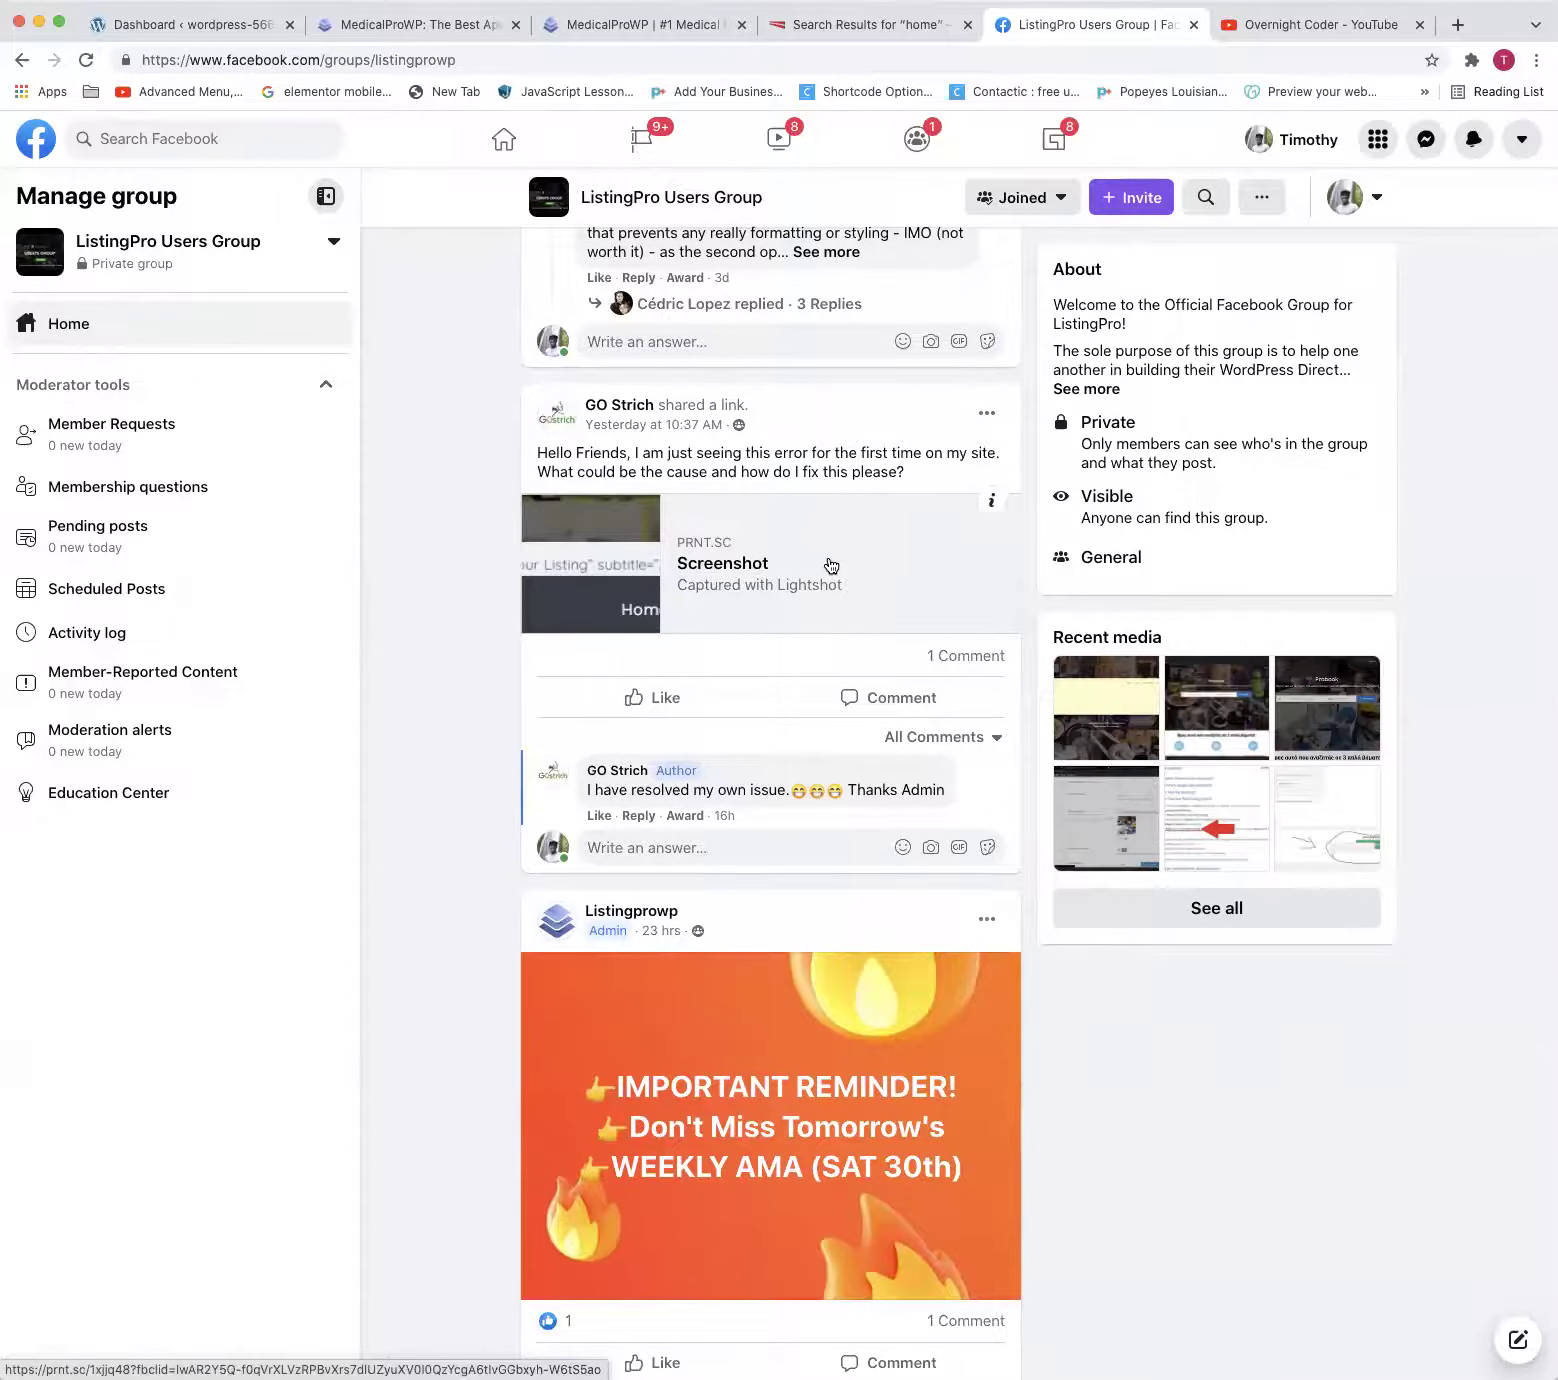
pyautogui.scroll(15, 829, 556)
pyautogui.scroll(20, 829, 556)
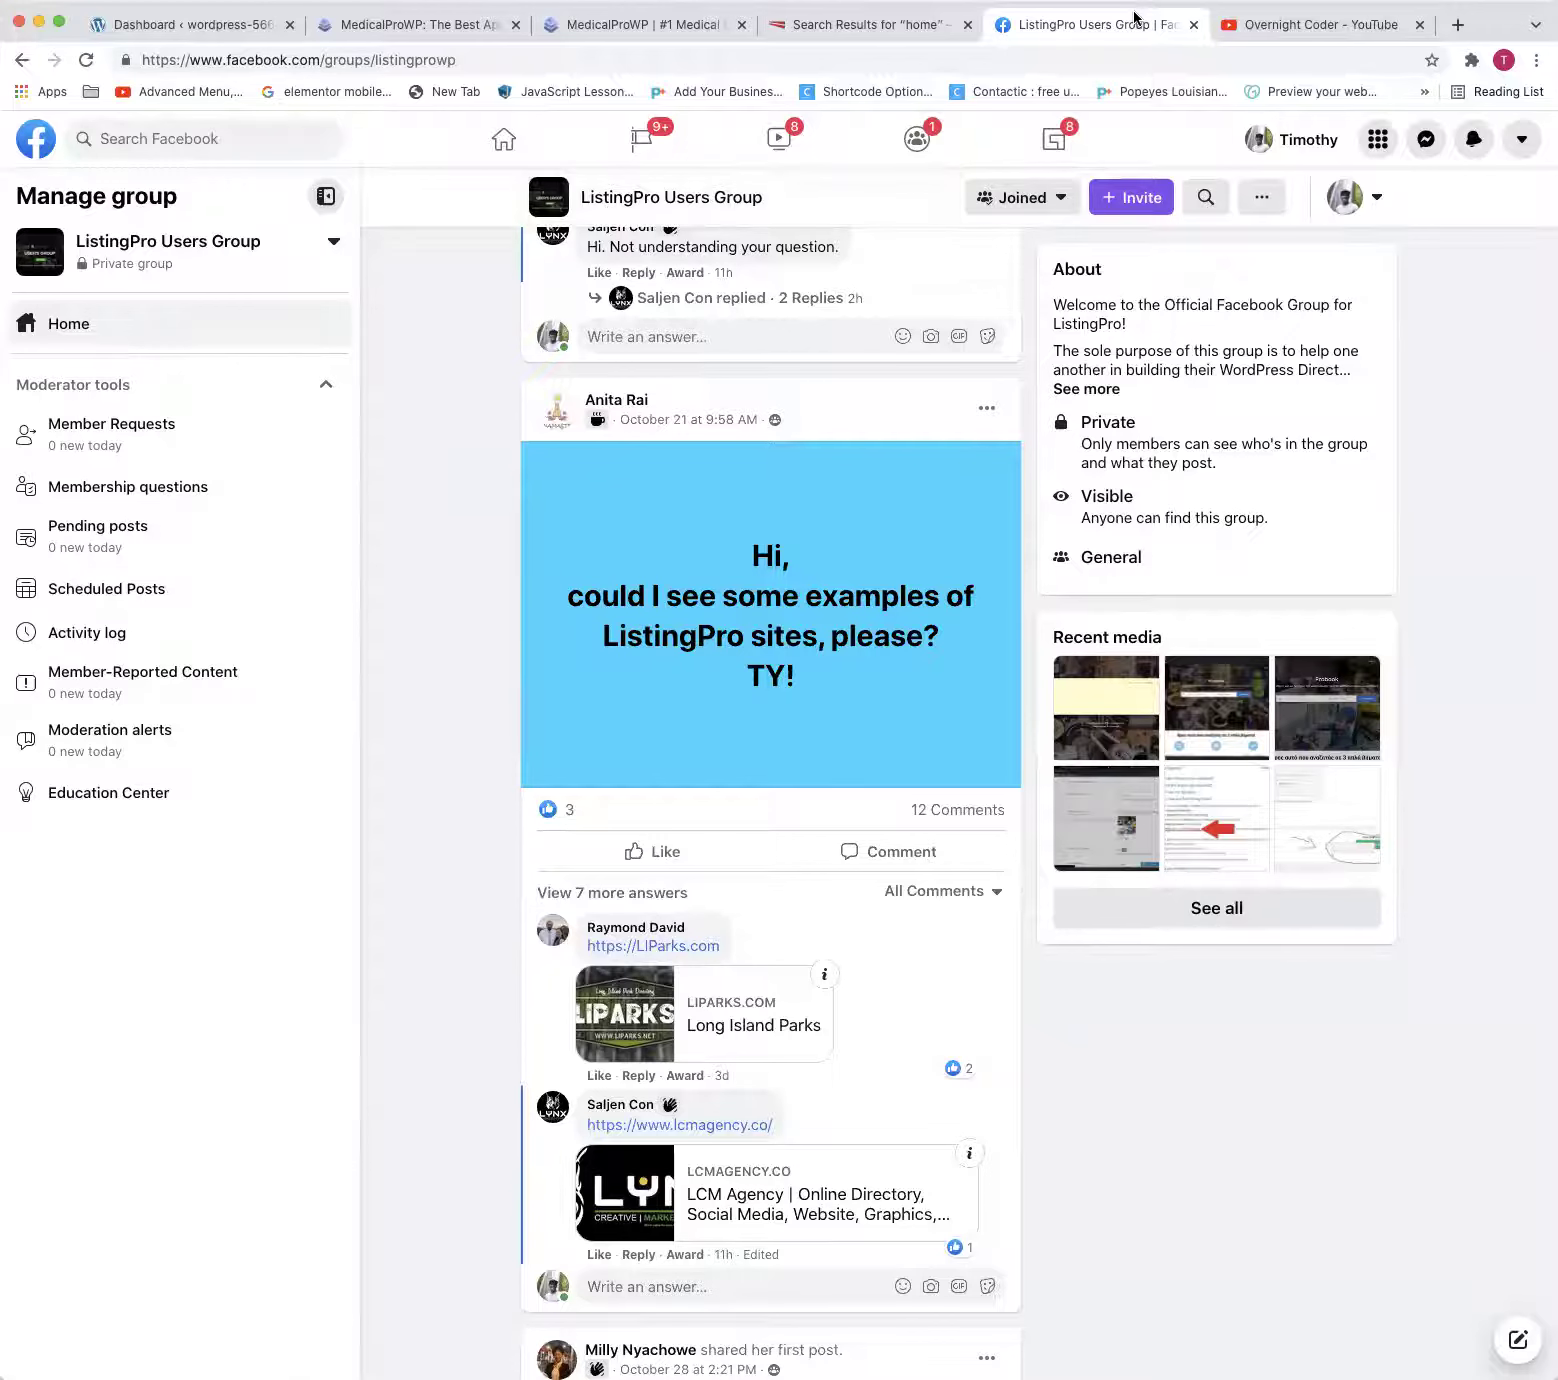
# Revisit the YouTube channel, Facebook group and demo's doctor results, and return to the MedicalProWP booking plugin article
pyautogui.click(1267, 36)
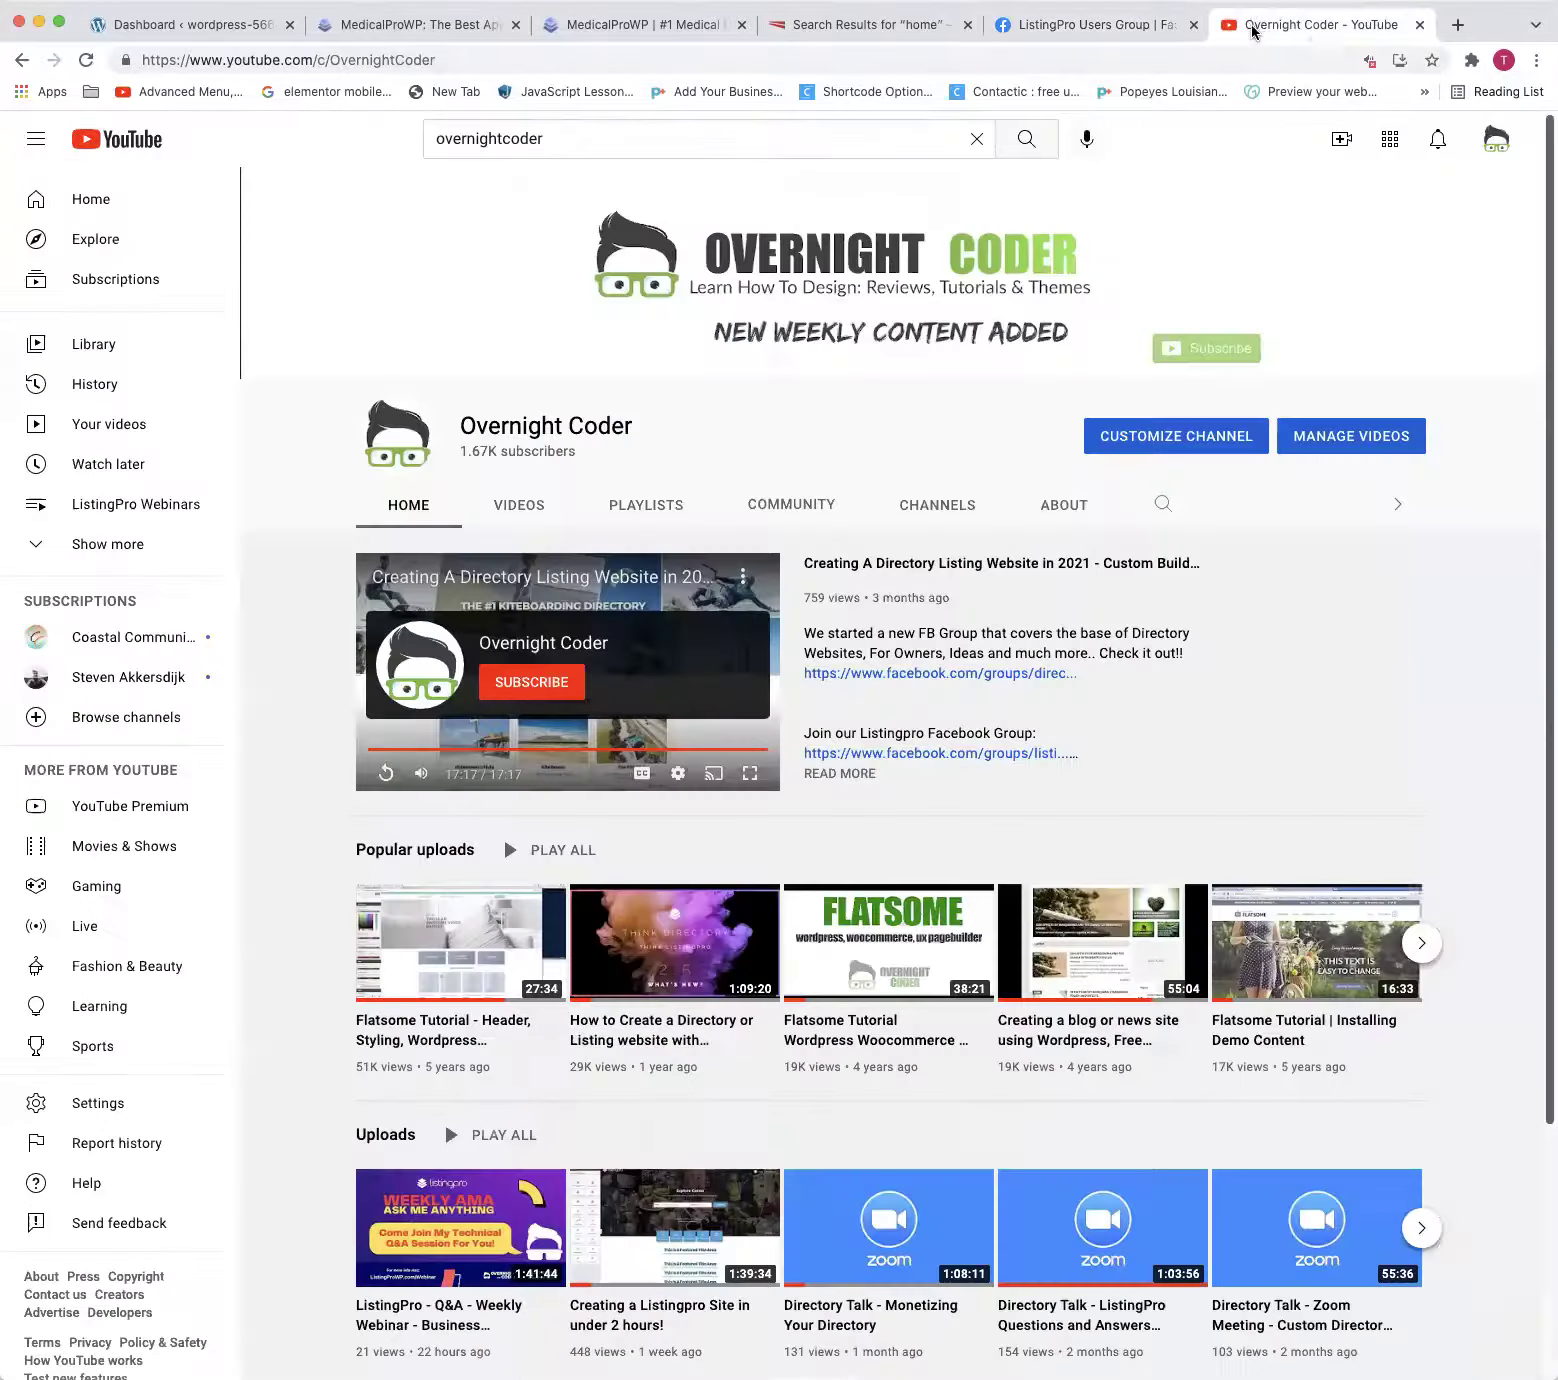
pyautogui.click(1120, 40)
pyautogui.click(822, 24)
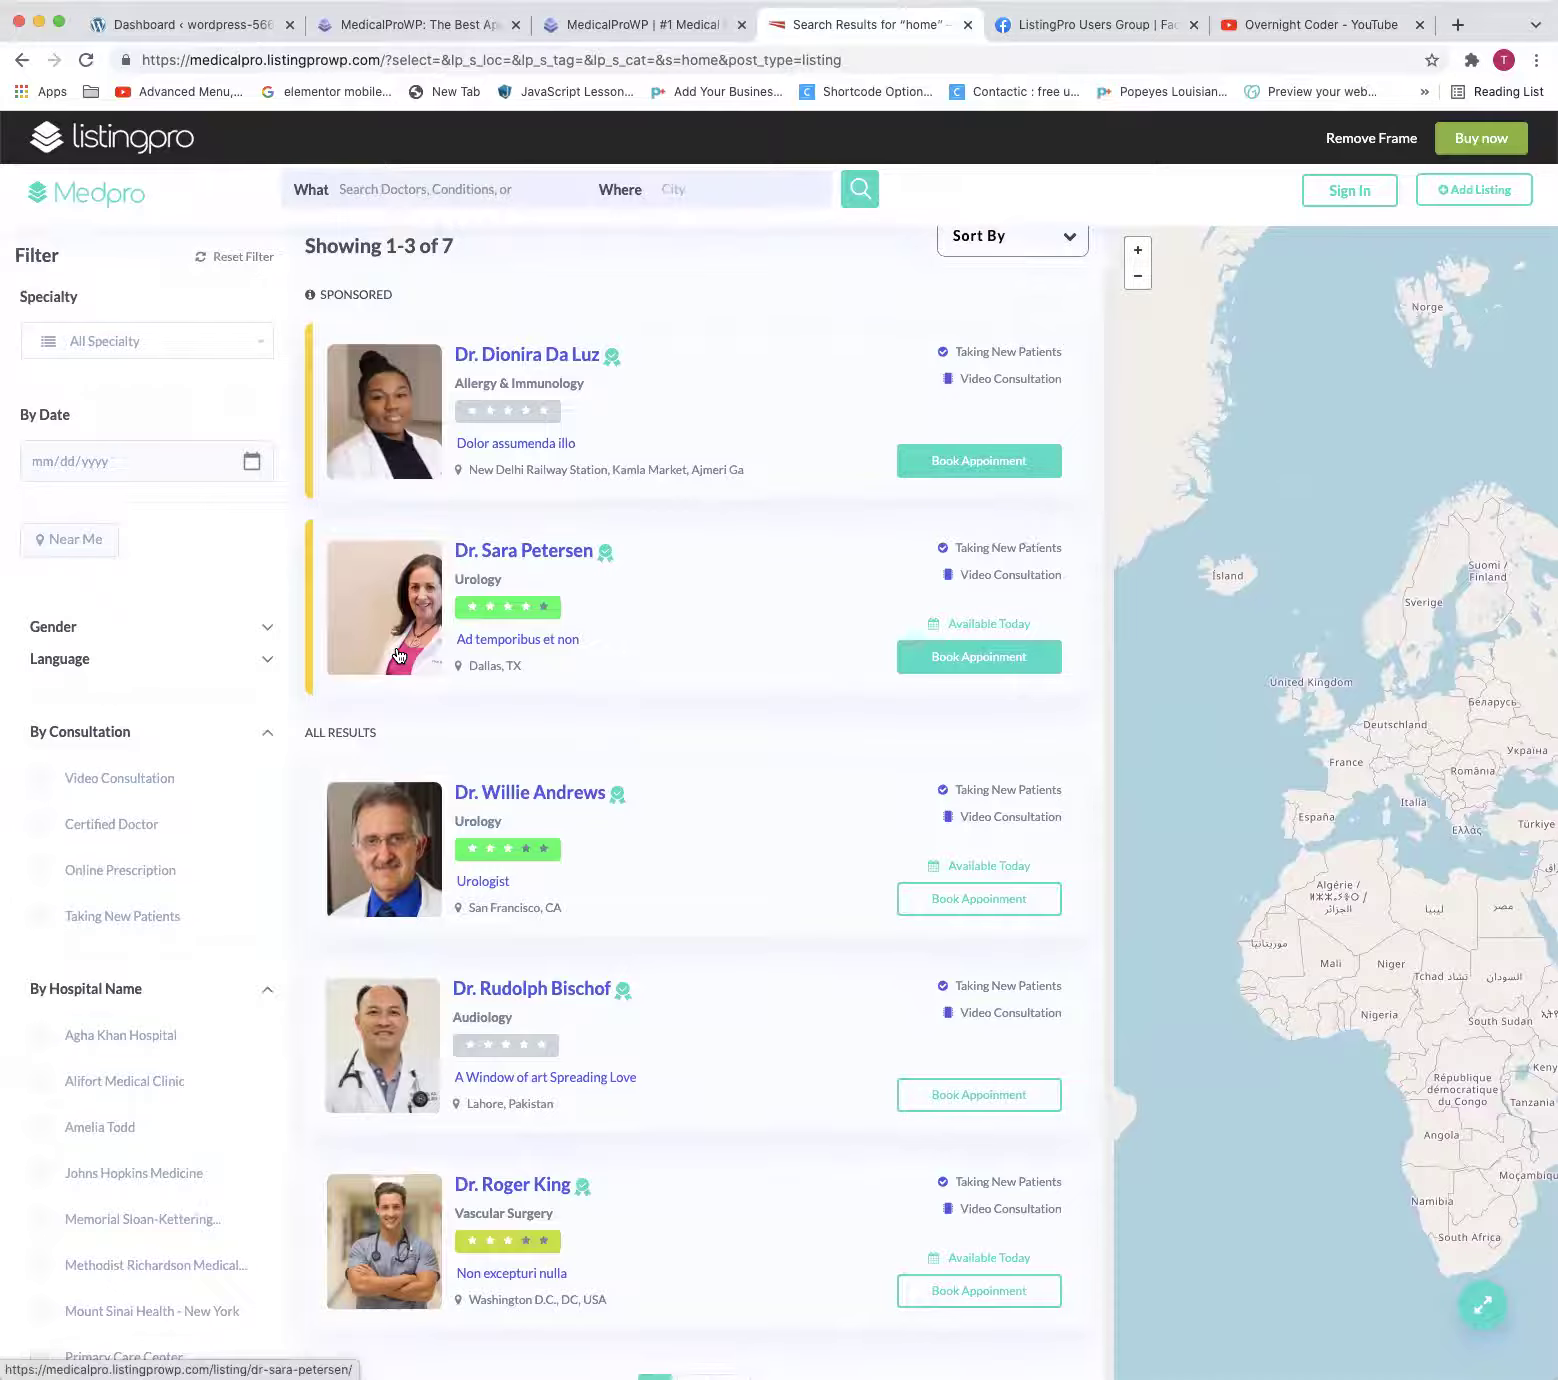
pyautogui.scroll(-2, 399, 655)
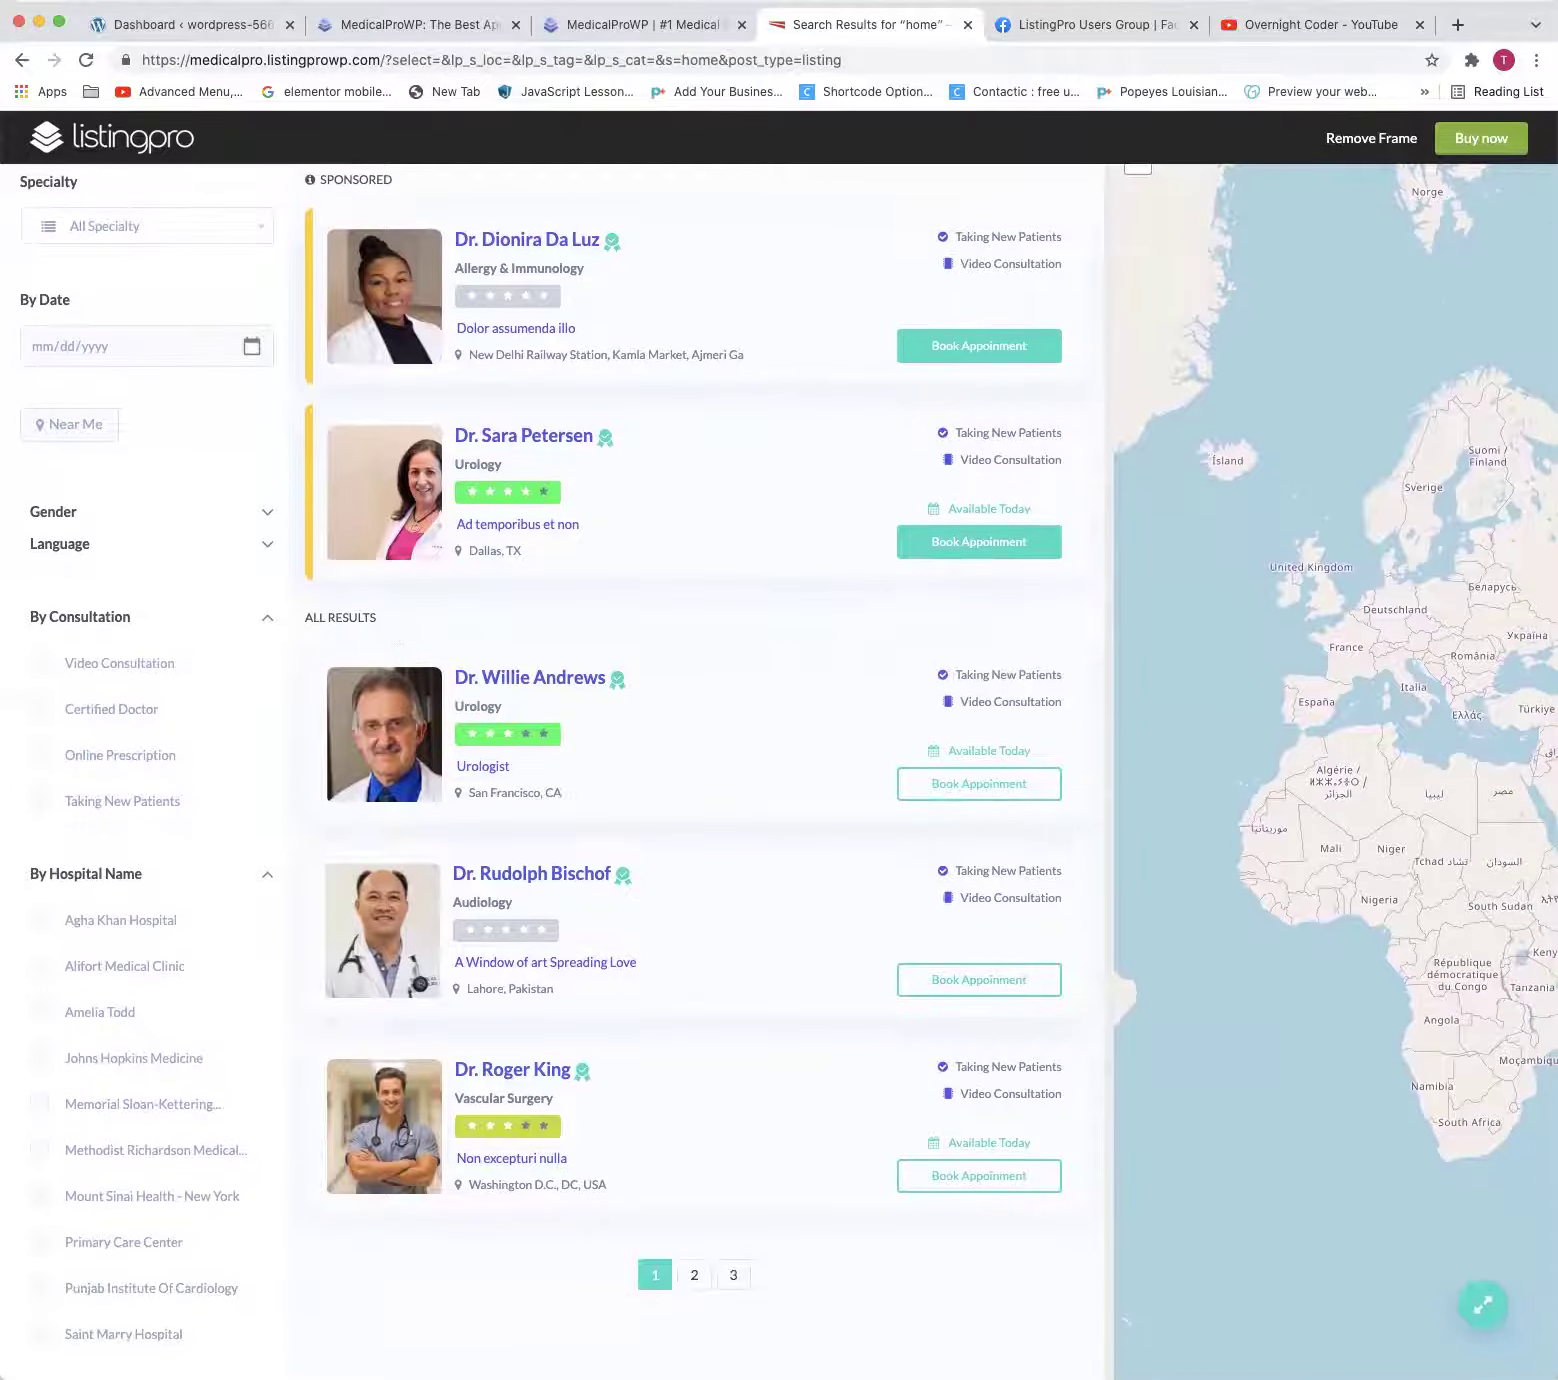
pyautogui.click(415, 25)
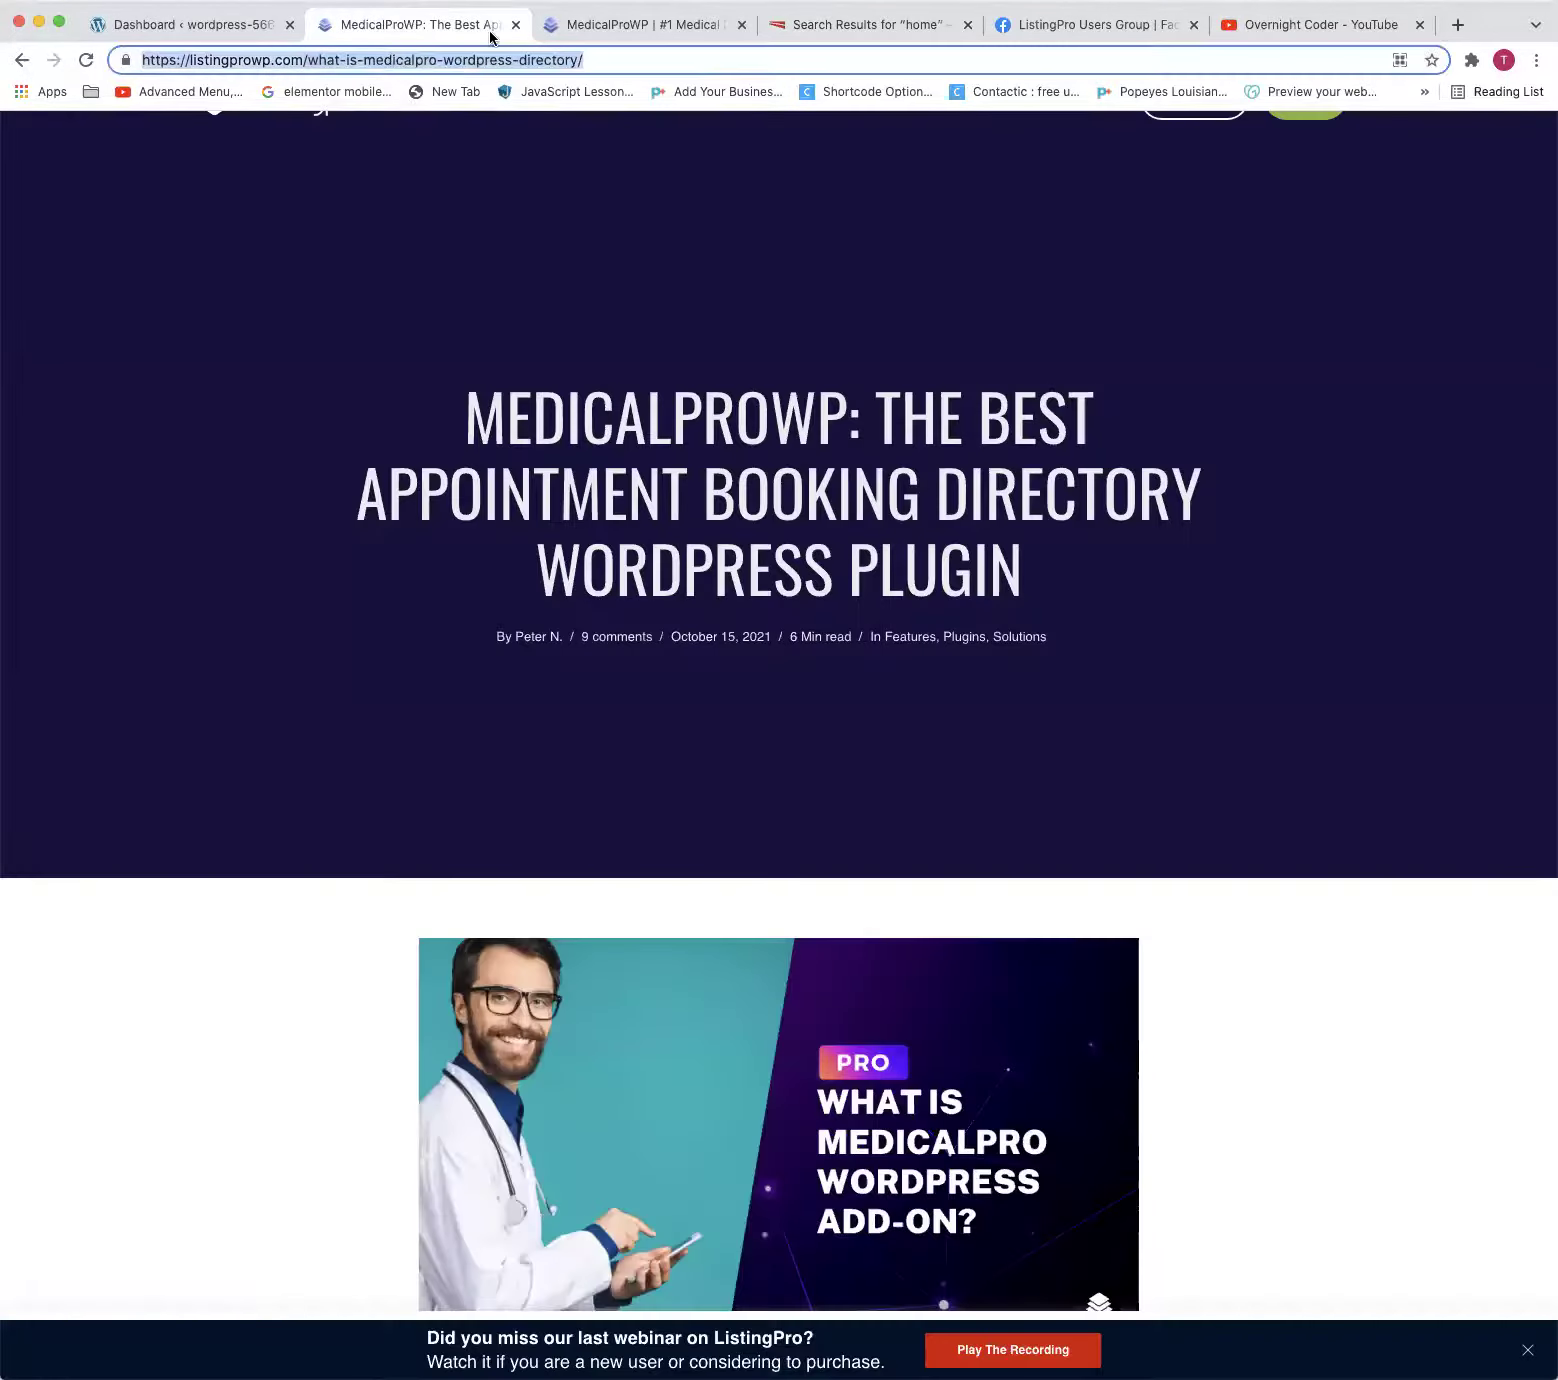
pyautogui.click(575, 32)
pyautogui.click(850, 33)
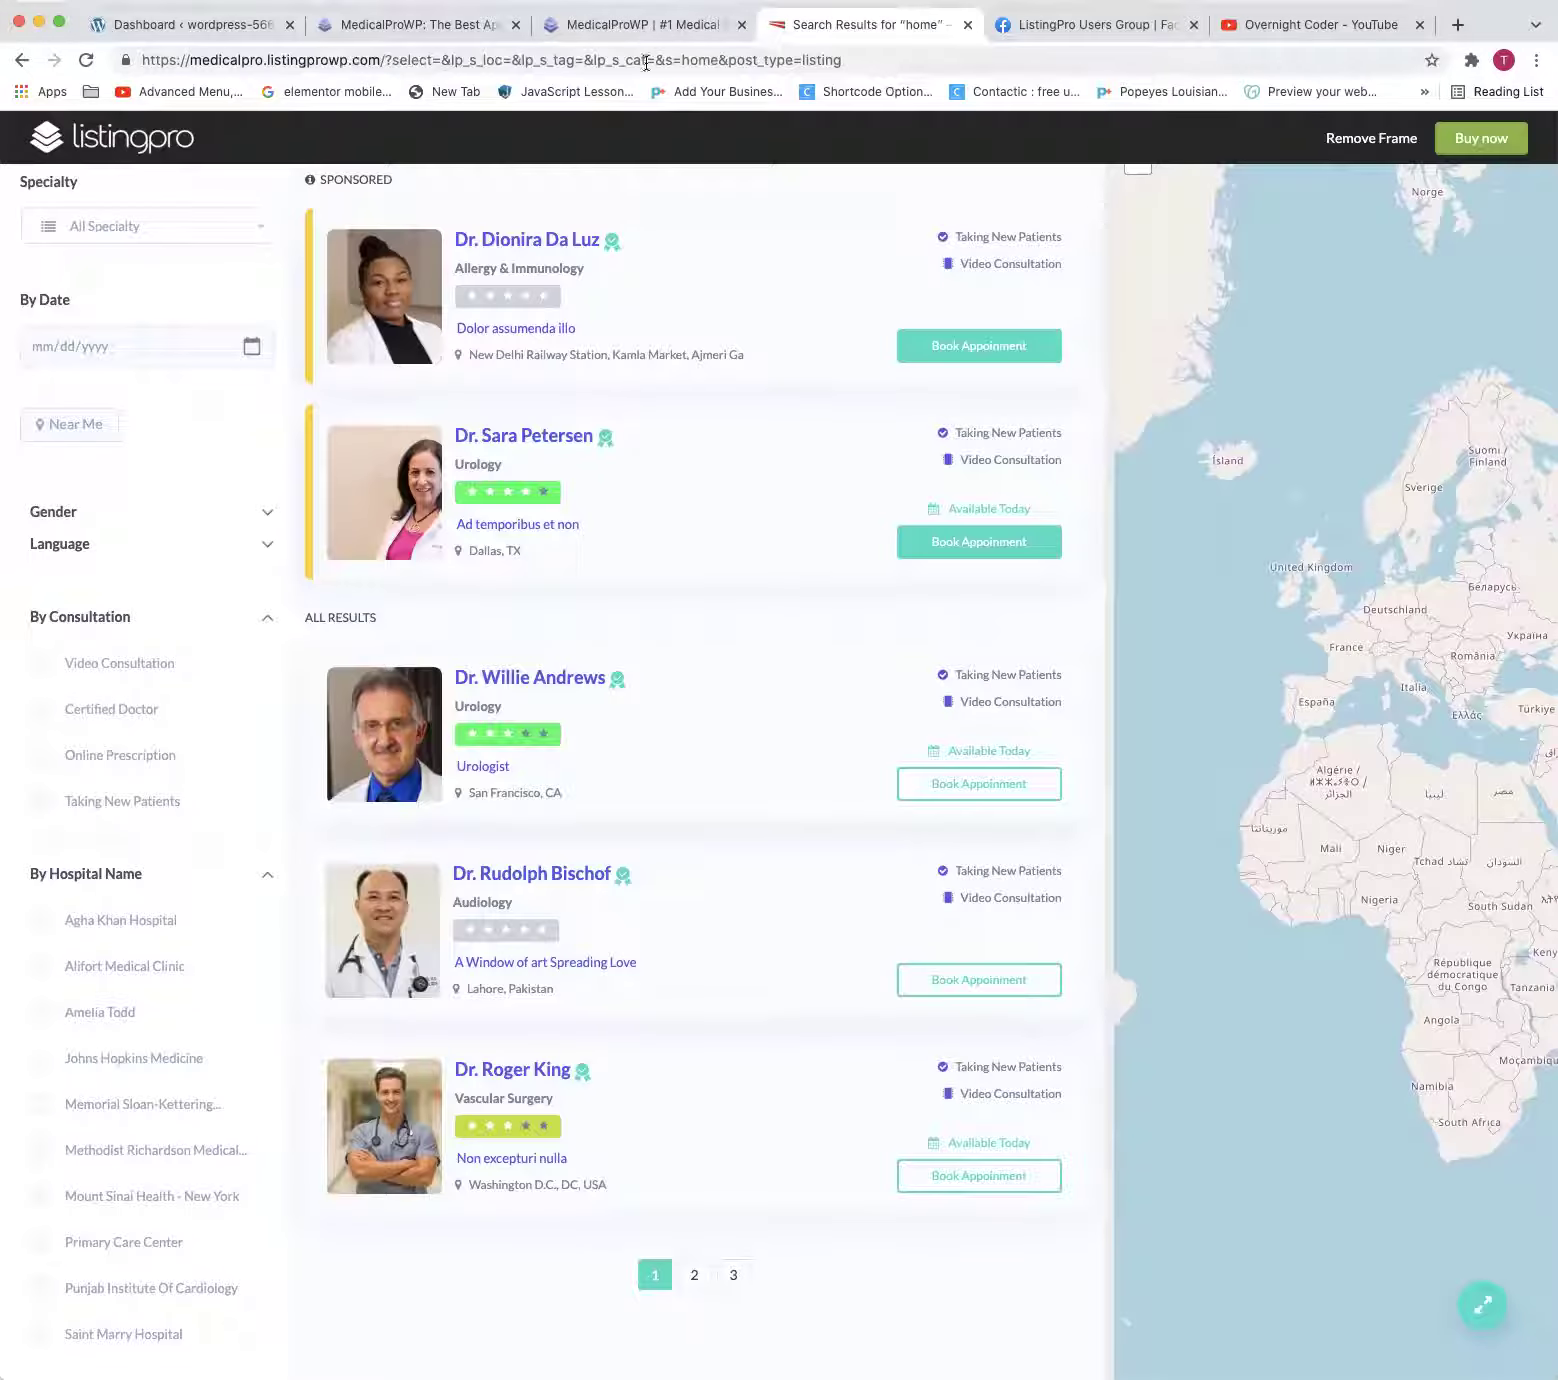
pyautogui.click(650, 26)
pyautogui.click(618, 56)
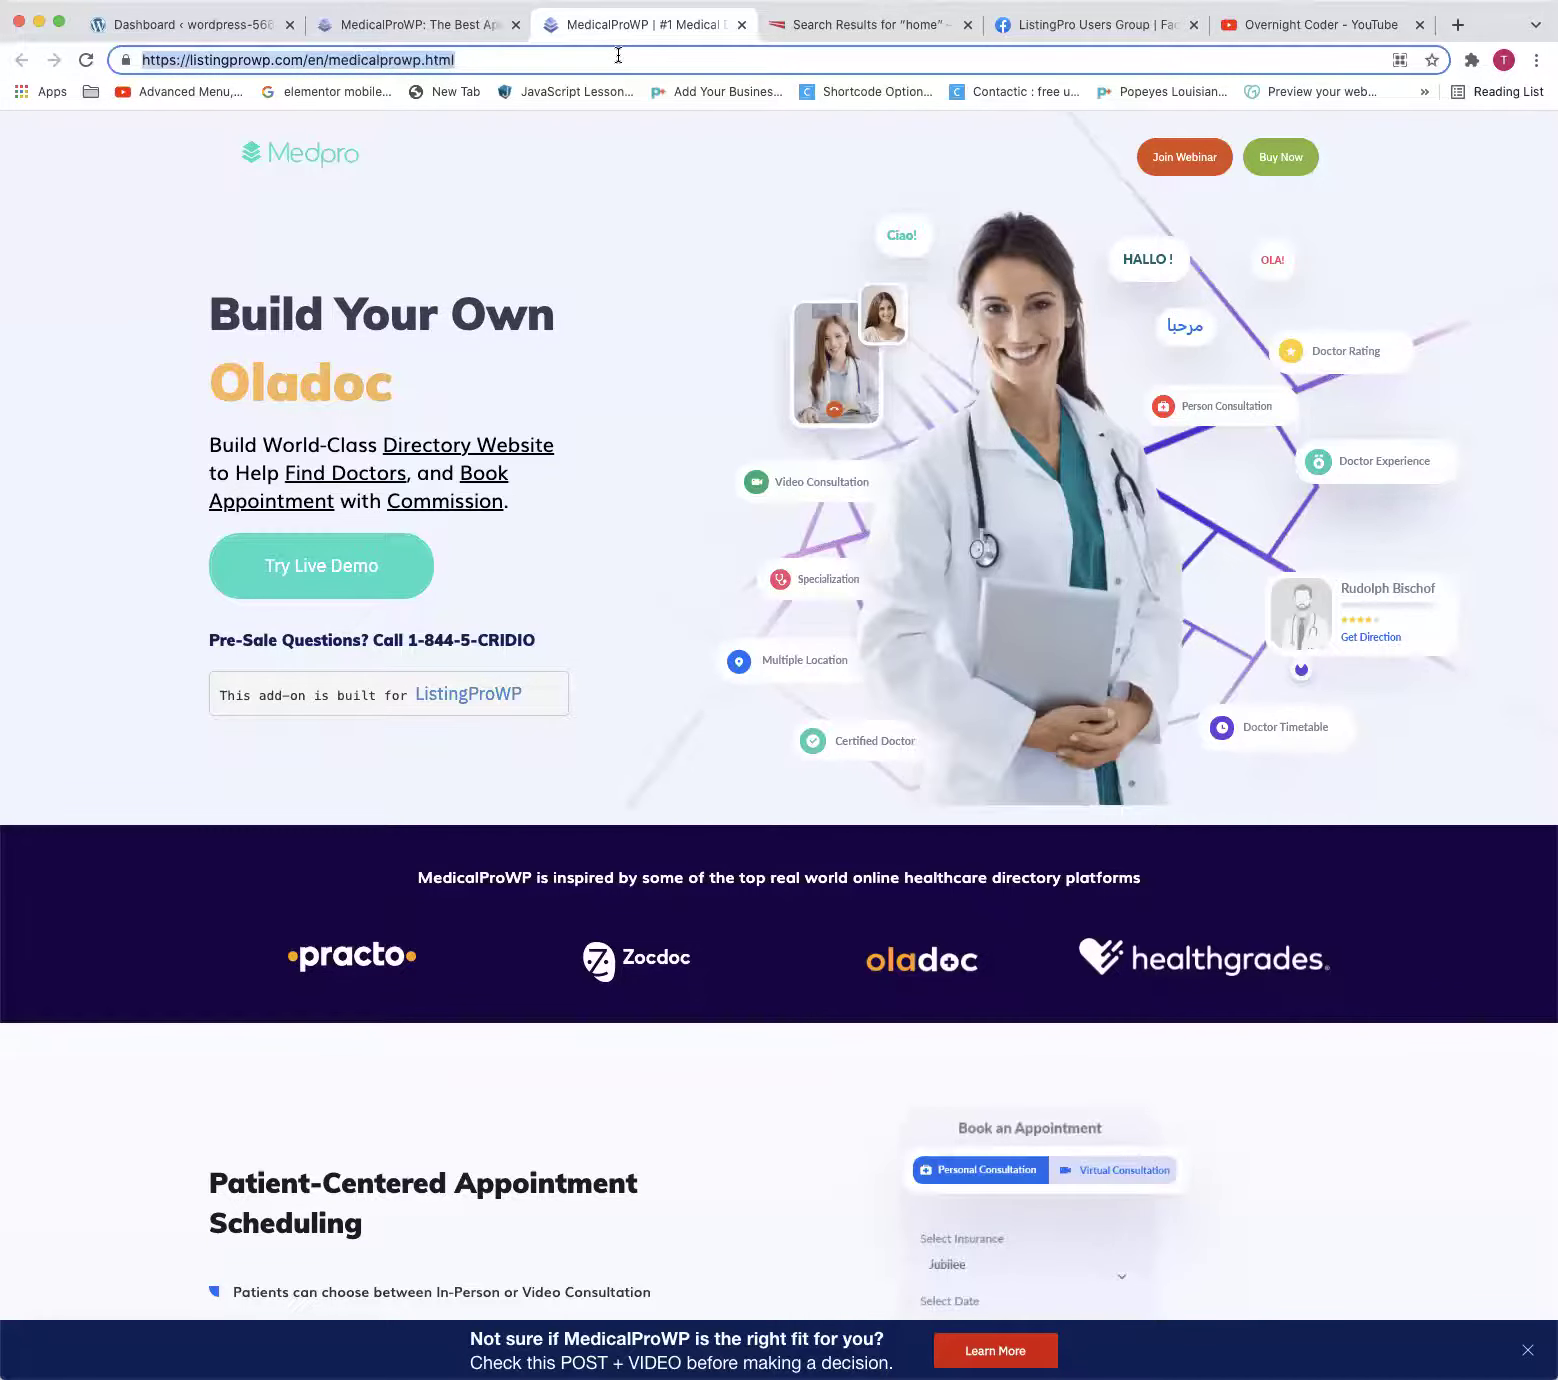
pyautogui.write('list')
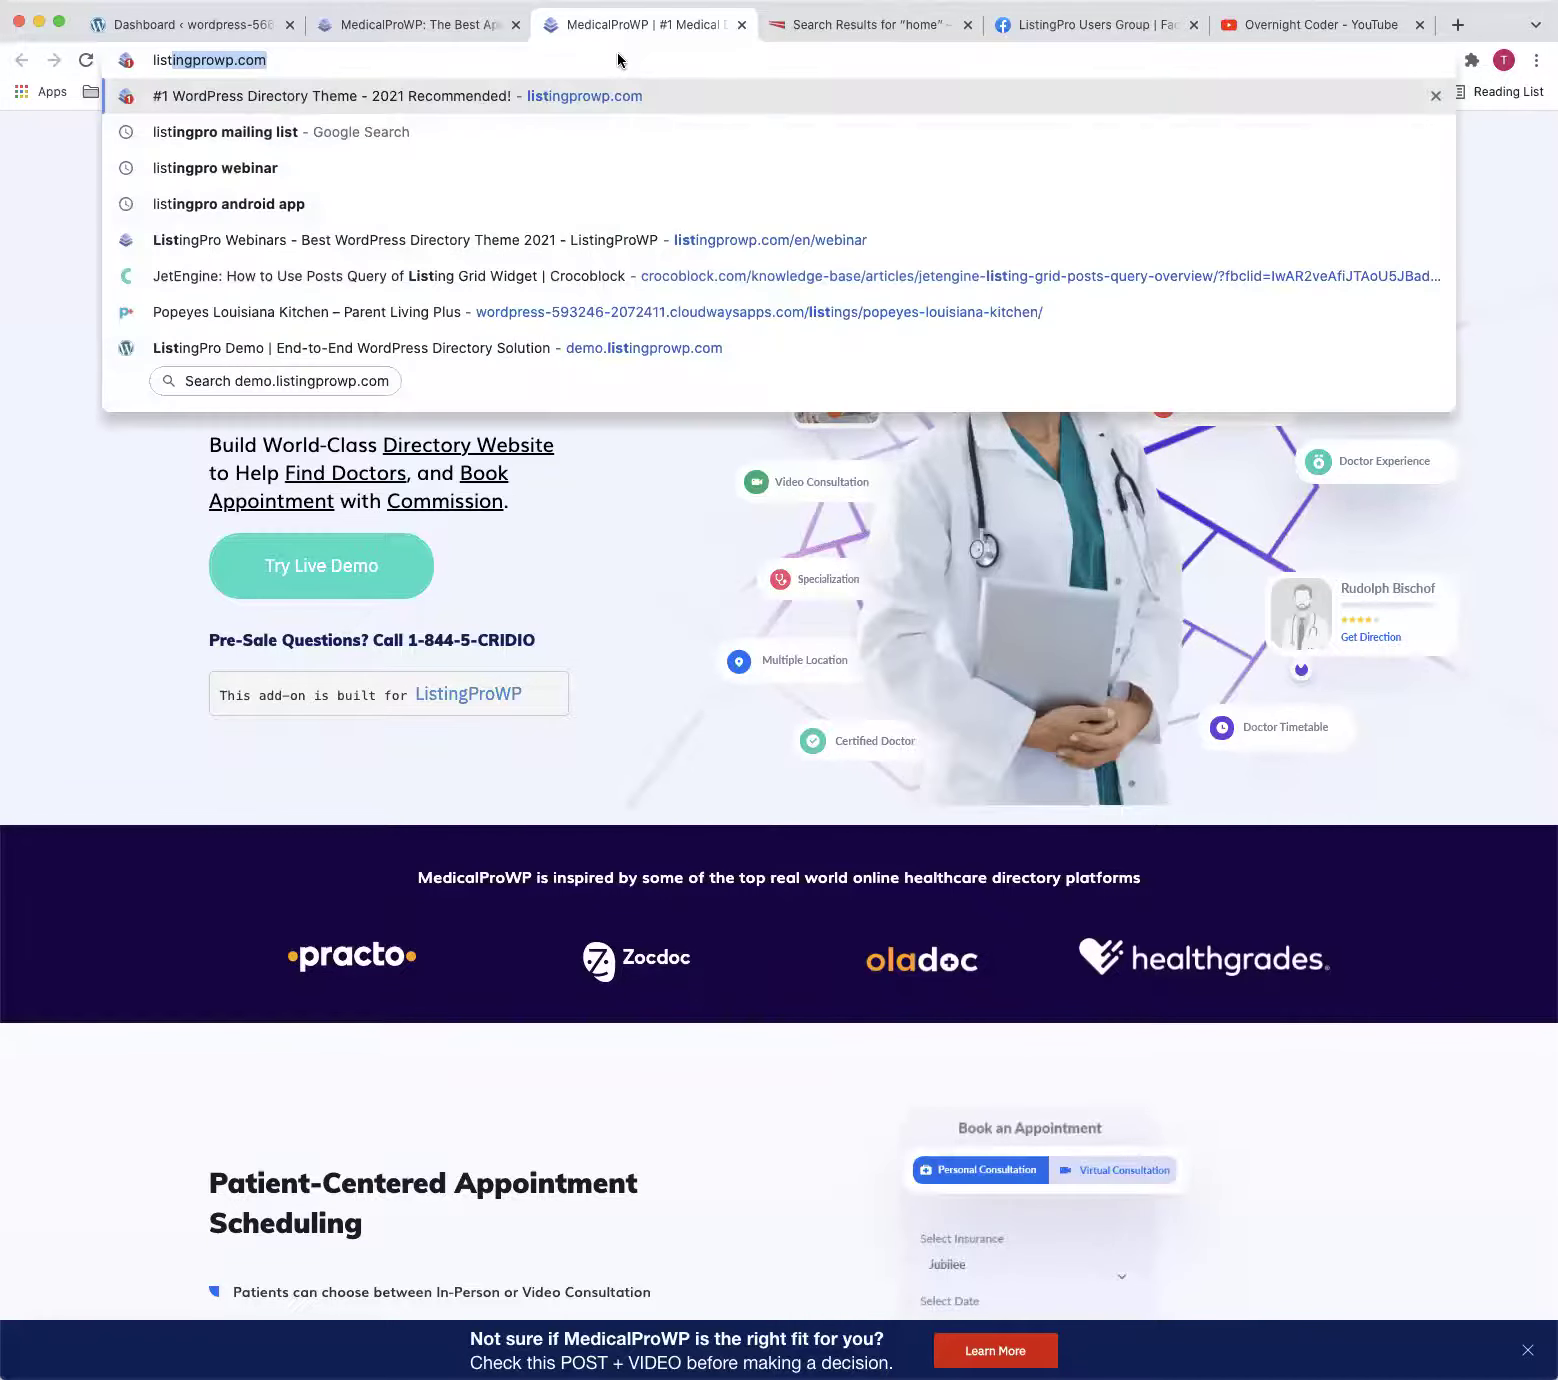
pyautogui.click(801, 28)
pyautogui.moveTo(603, 441)
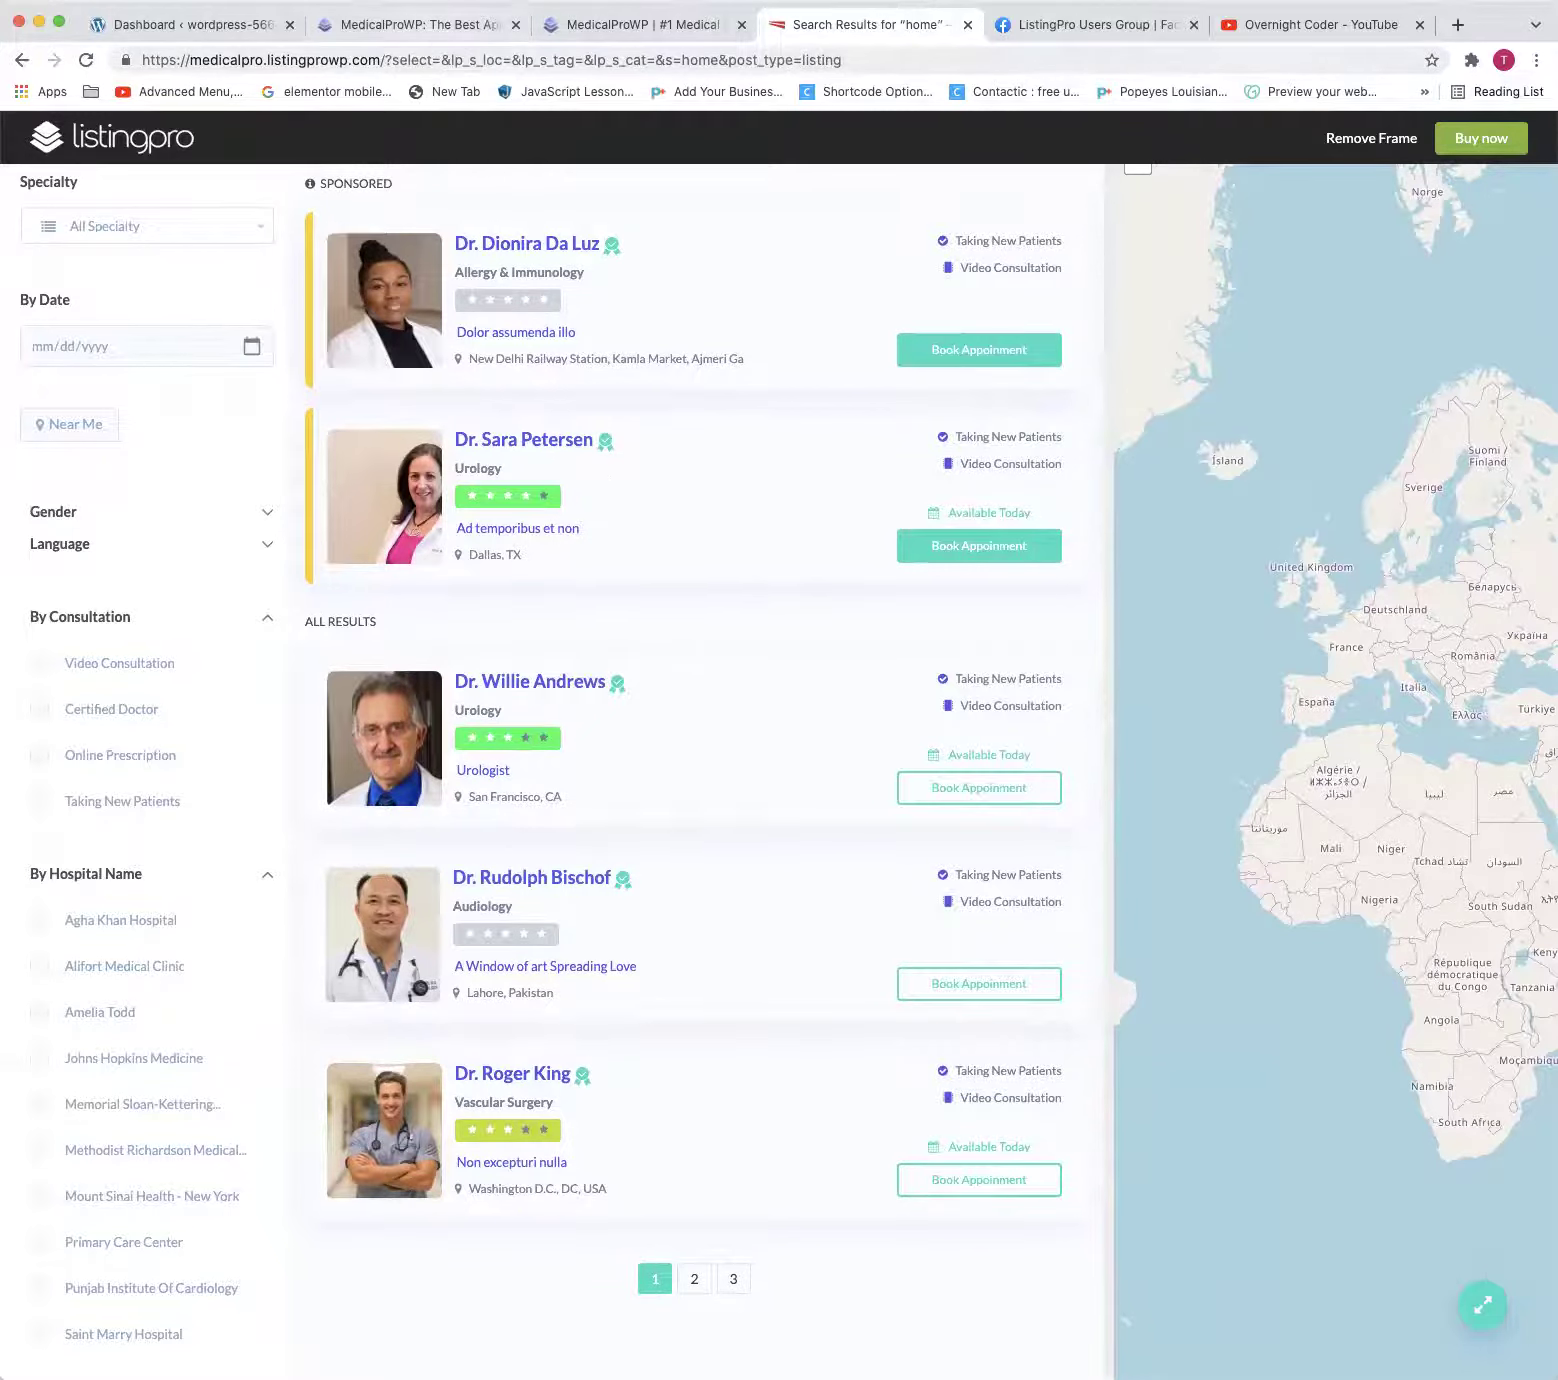
# Open the directory site's front end in a new browser tab from the WordPress dashboard and switch to it
pyautogui.click(437, 27)
pyautogui.click(170, 31)
pyautogui.rightClick(165, 121)
pyautogui.click(180, 125)
pyautogui.click(405, 30)
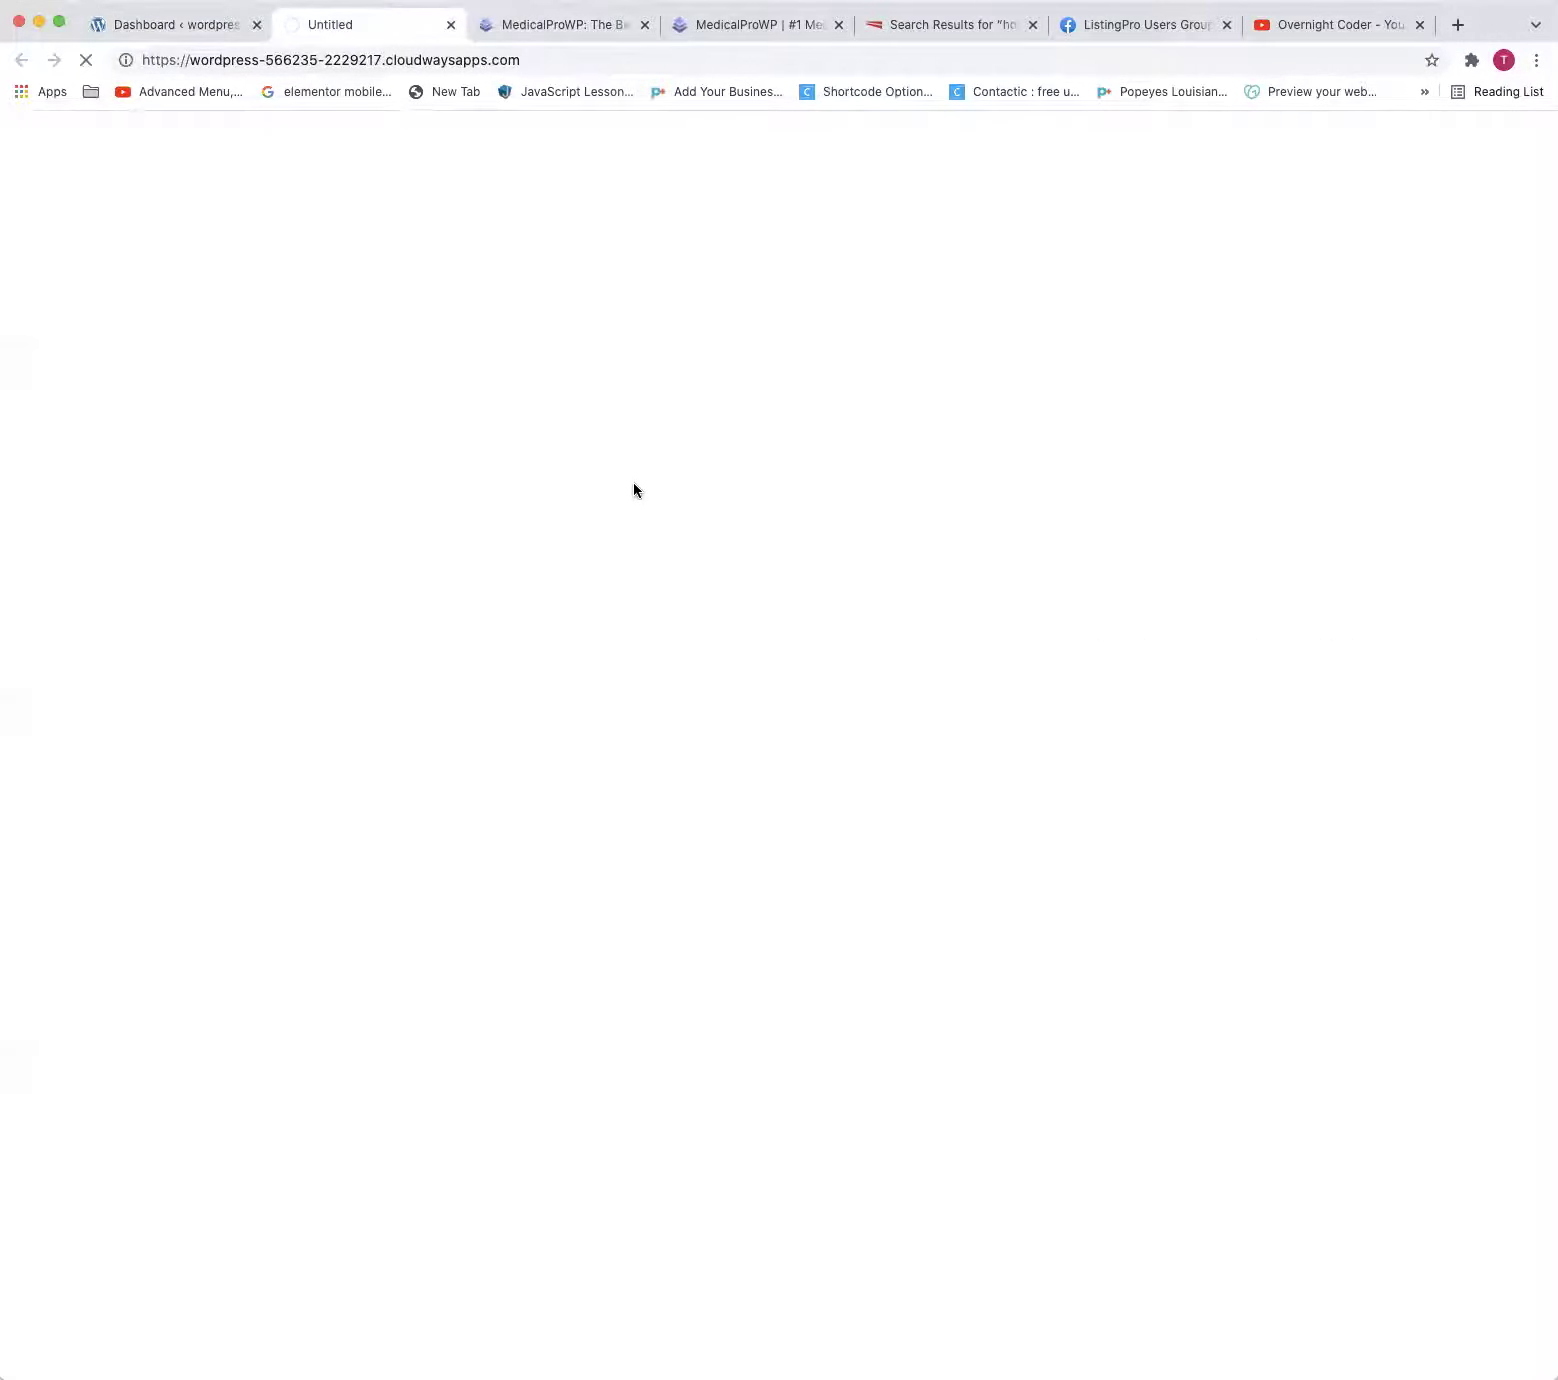
pyautogui.click(530, 66)
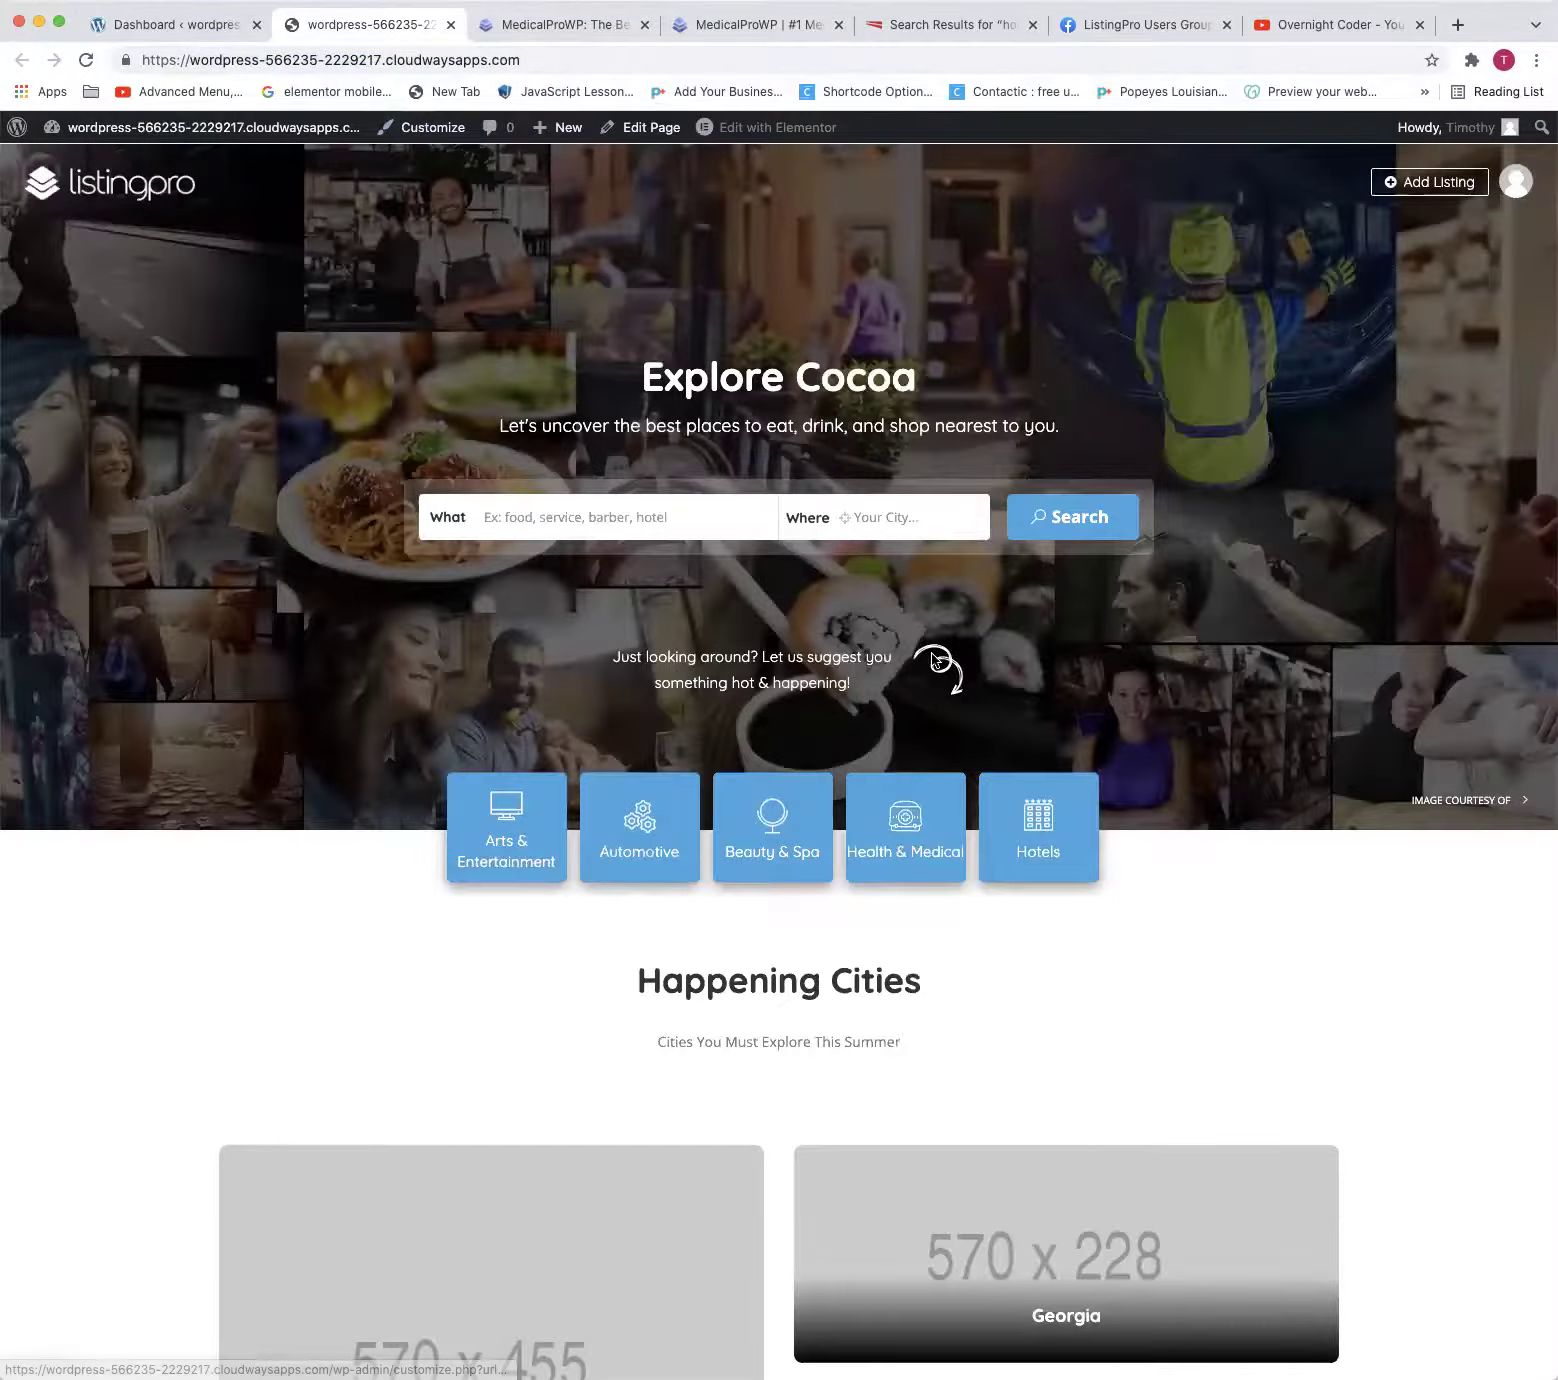
# Open the Euro Collision listing from the home page's Exclusive section and review its details, contact form and claim option
pyautogui.scroll(-20, 950, 688)
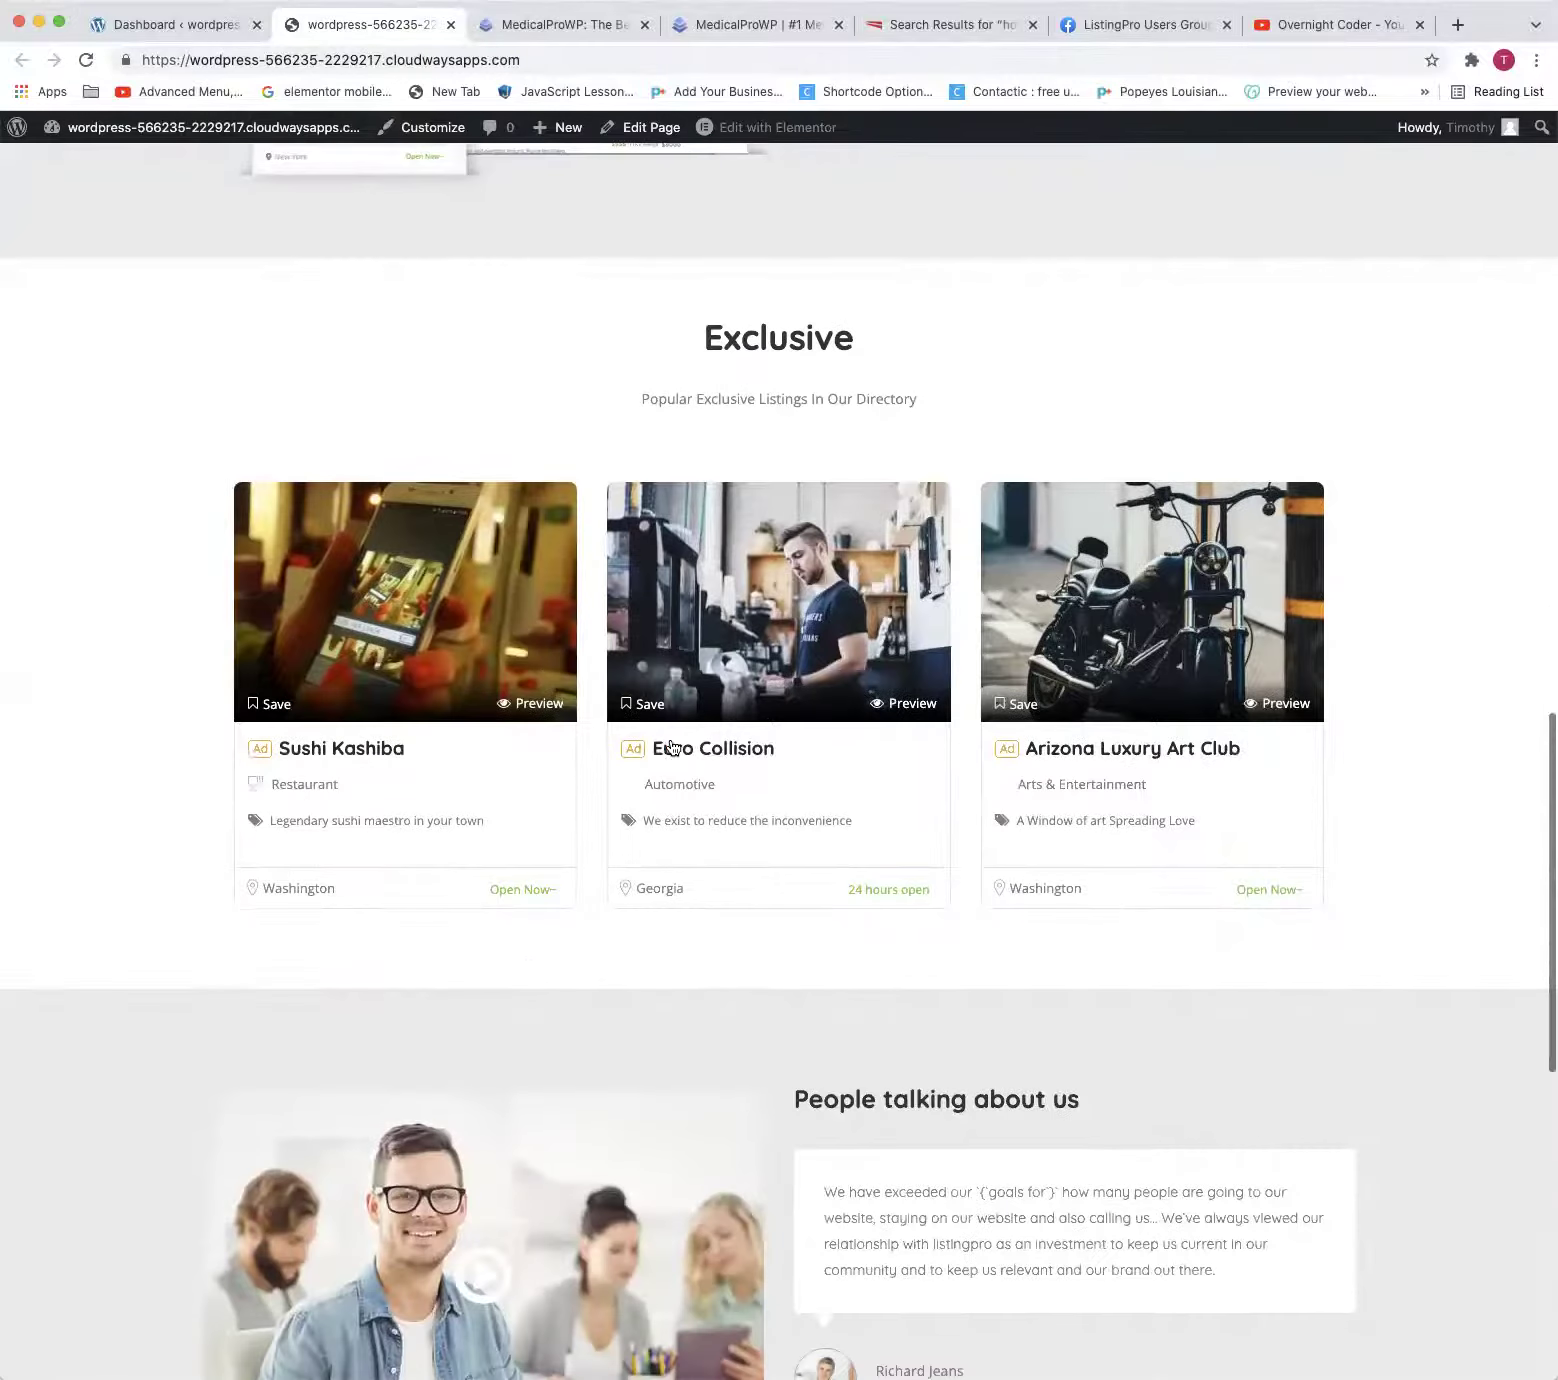
pyautogui.click(674, 755)
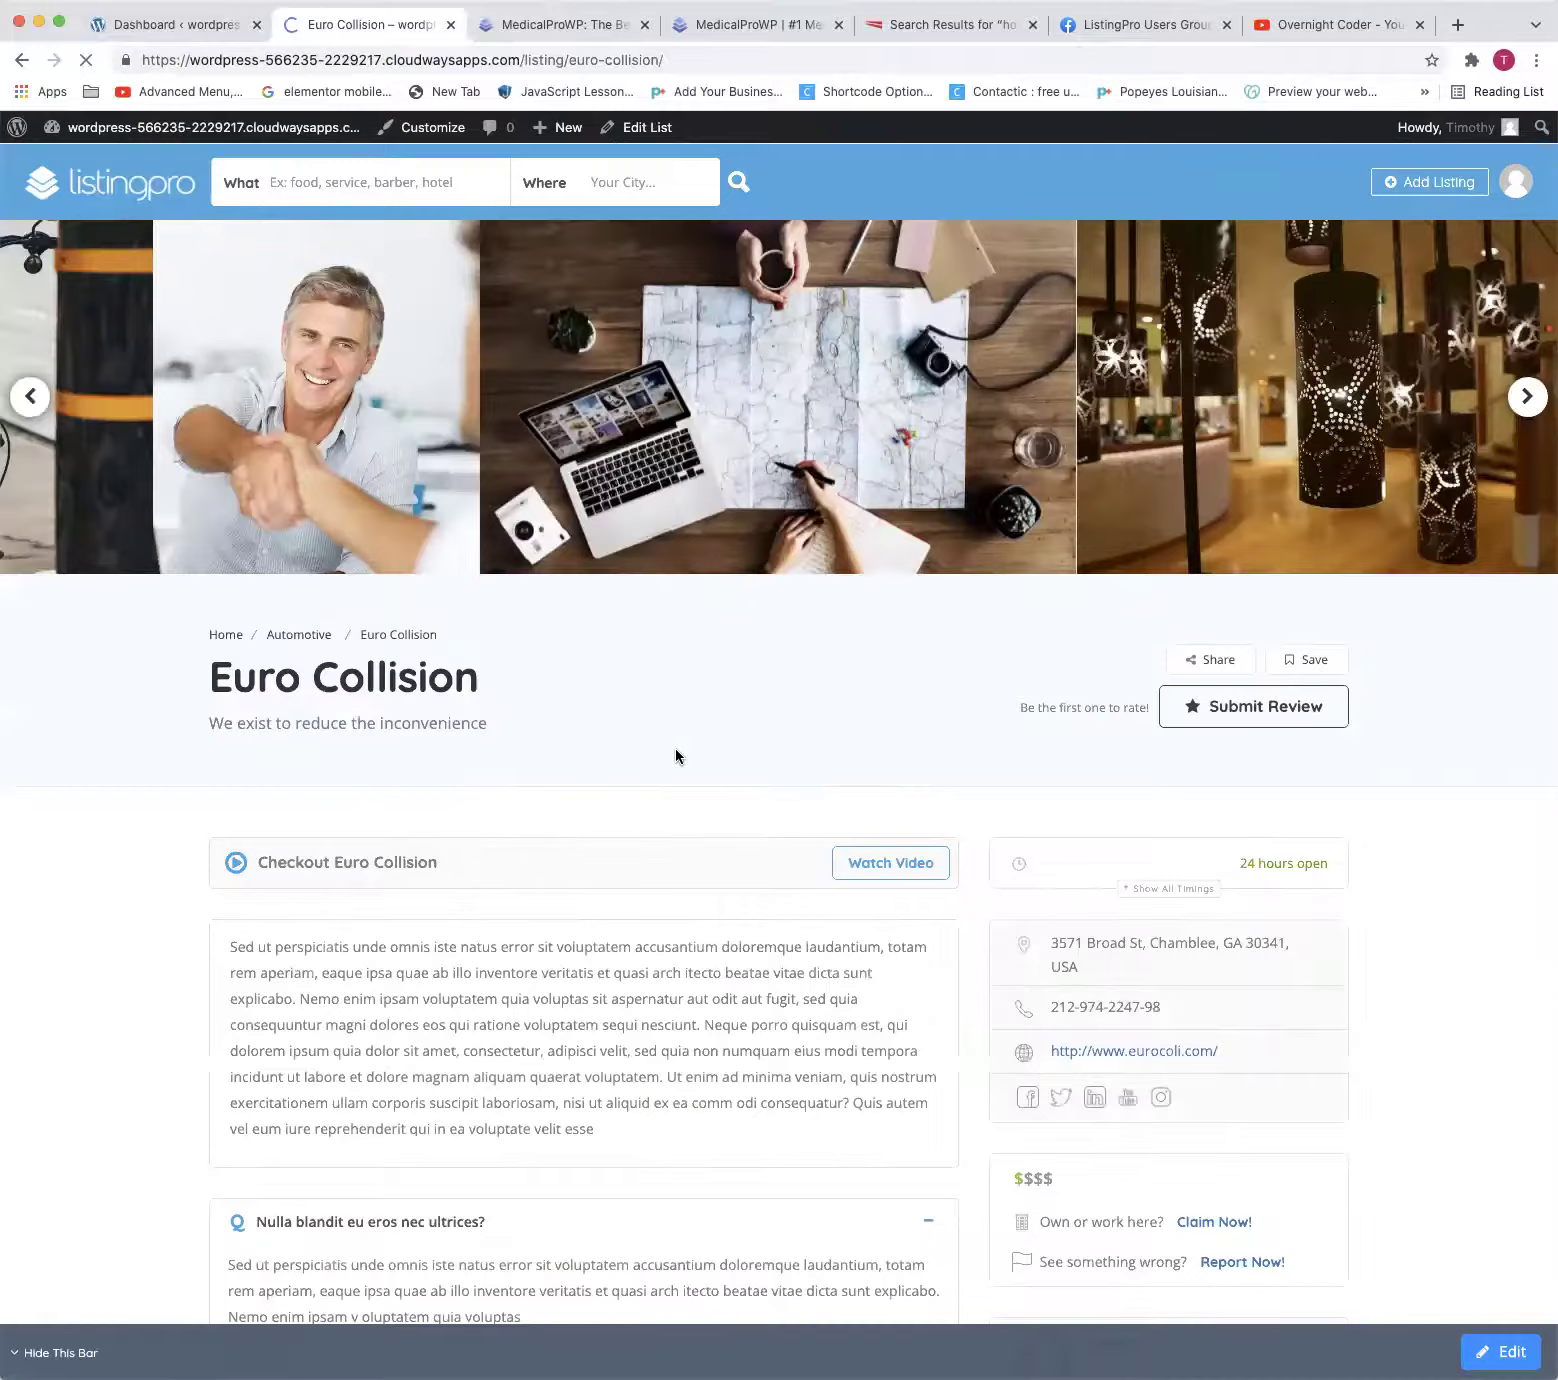
pyautogui.scroll(-5, 676, 756)
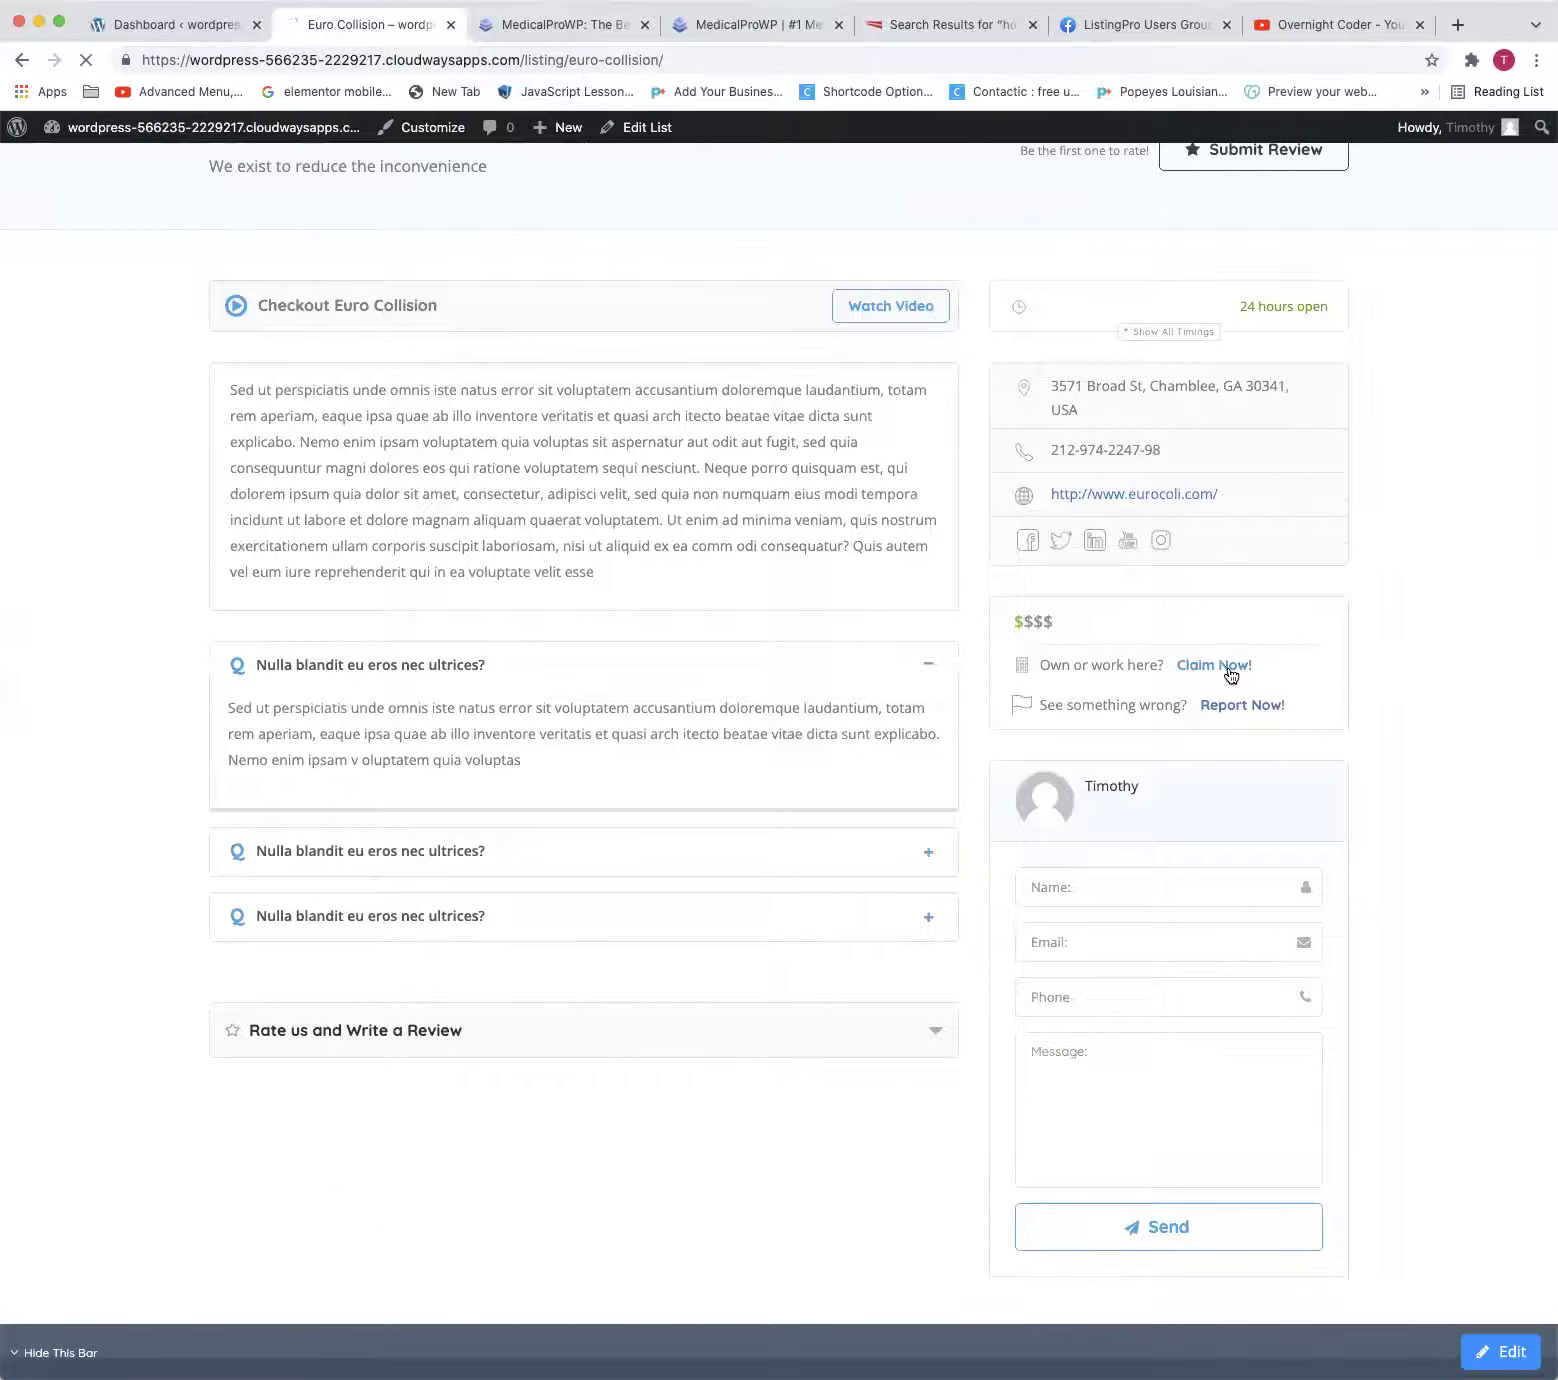
pyautogui.scroll(5, 1231, 676)
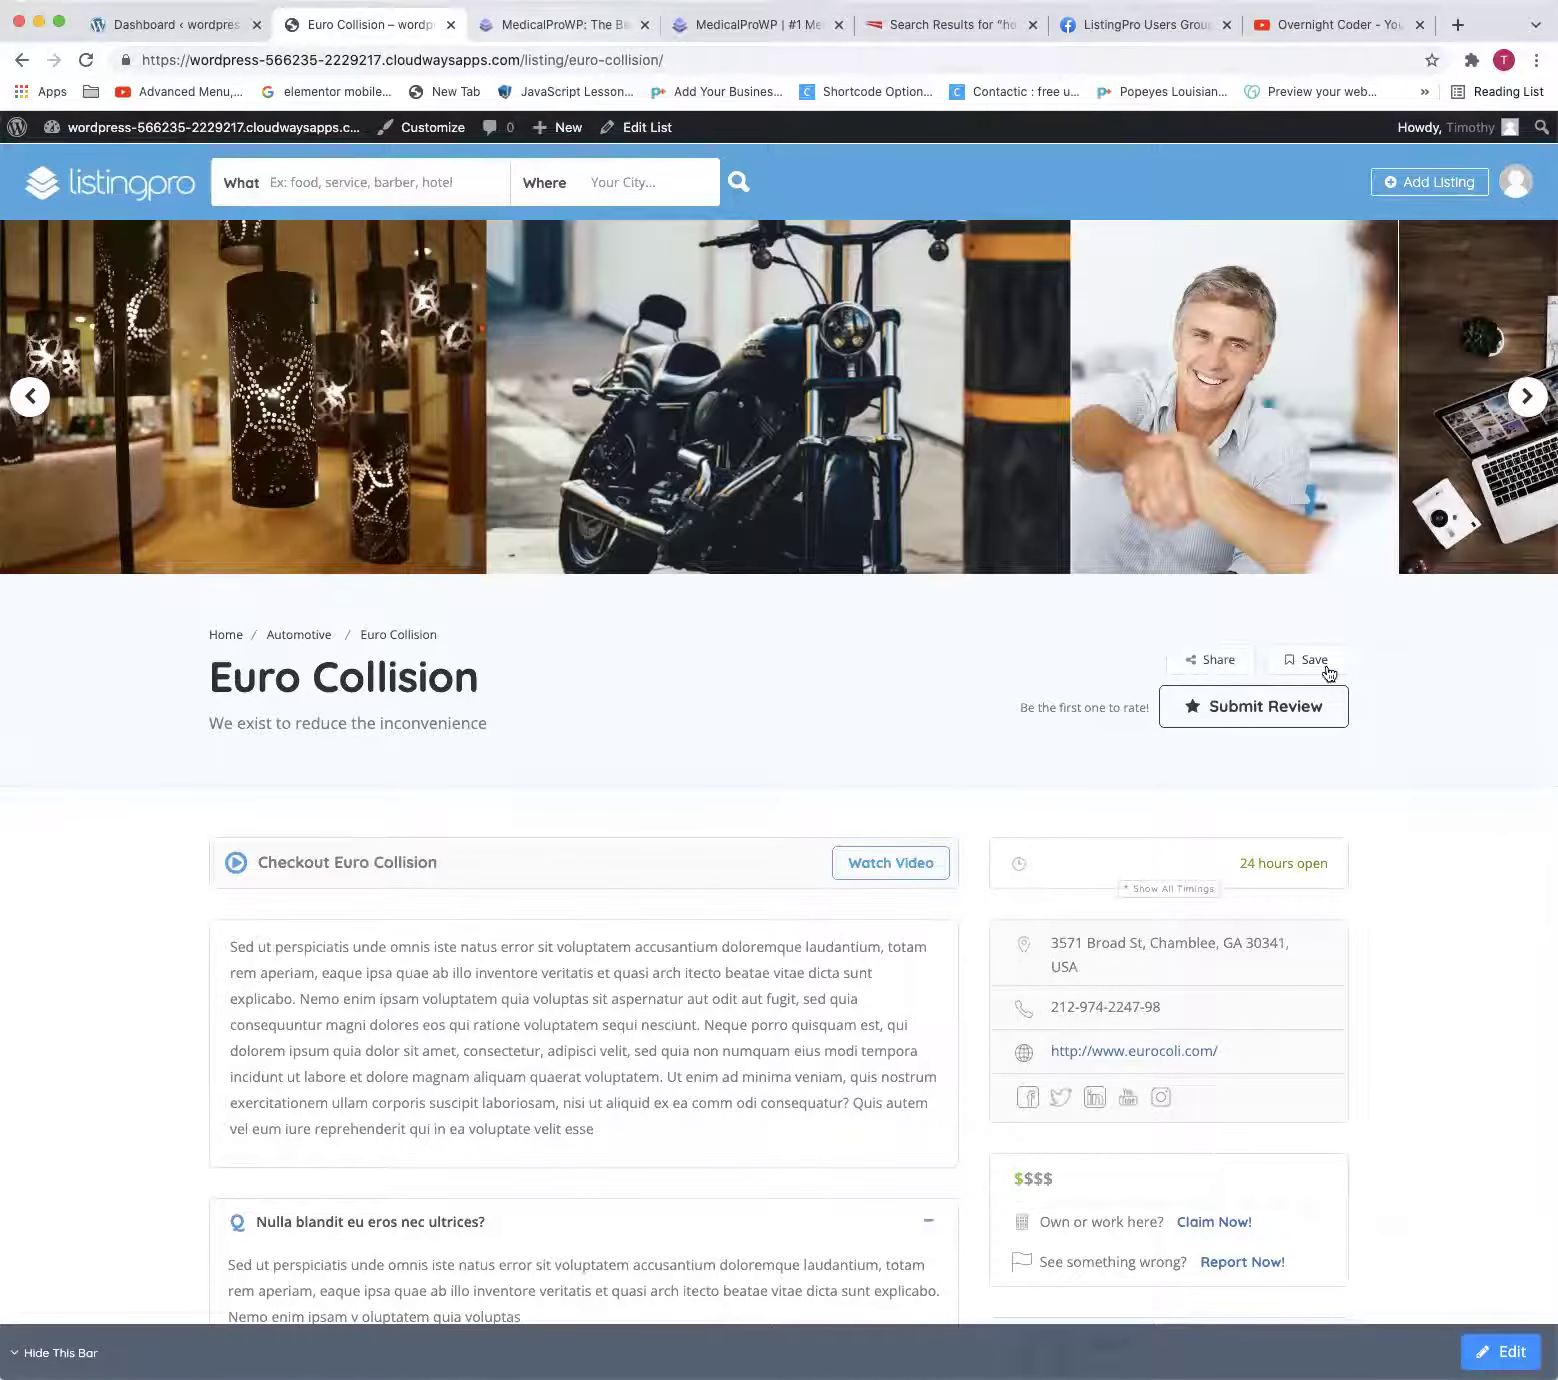
pyautogui.scroll(-1, 1338, 1287)
pyautogui.scroll(1, 532, 606)
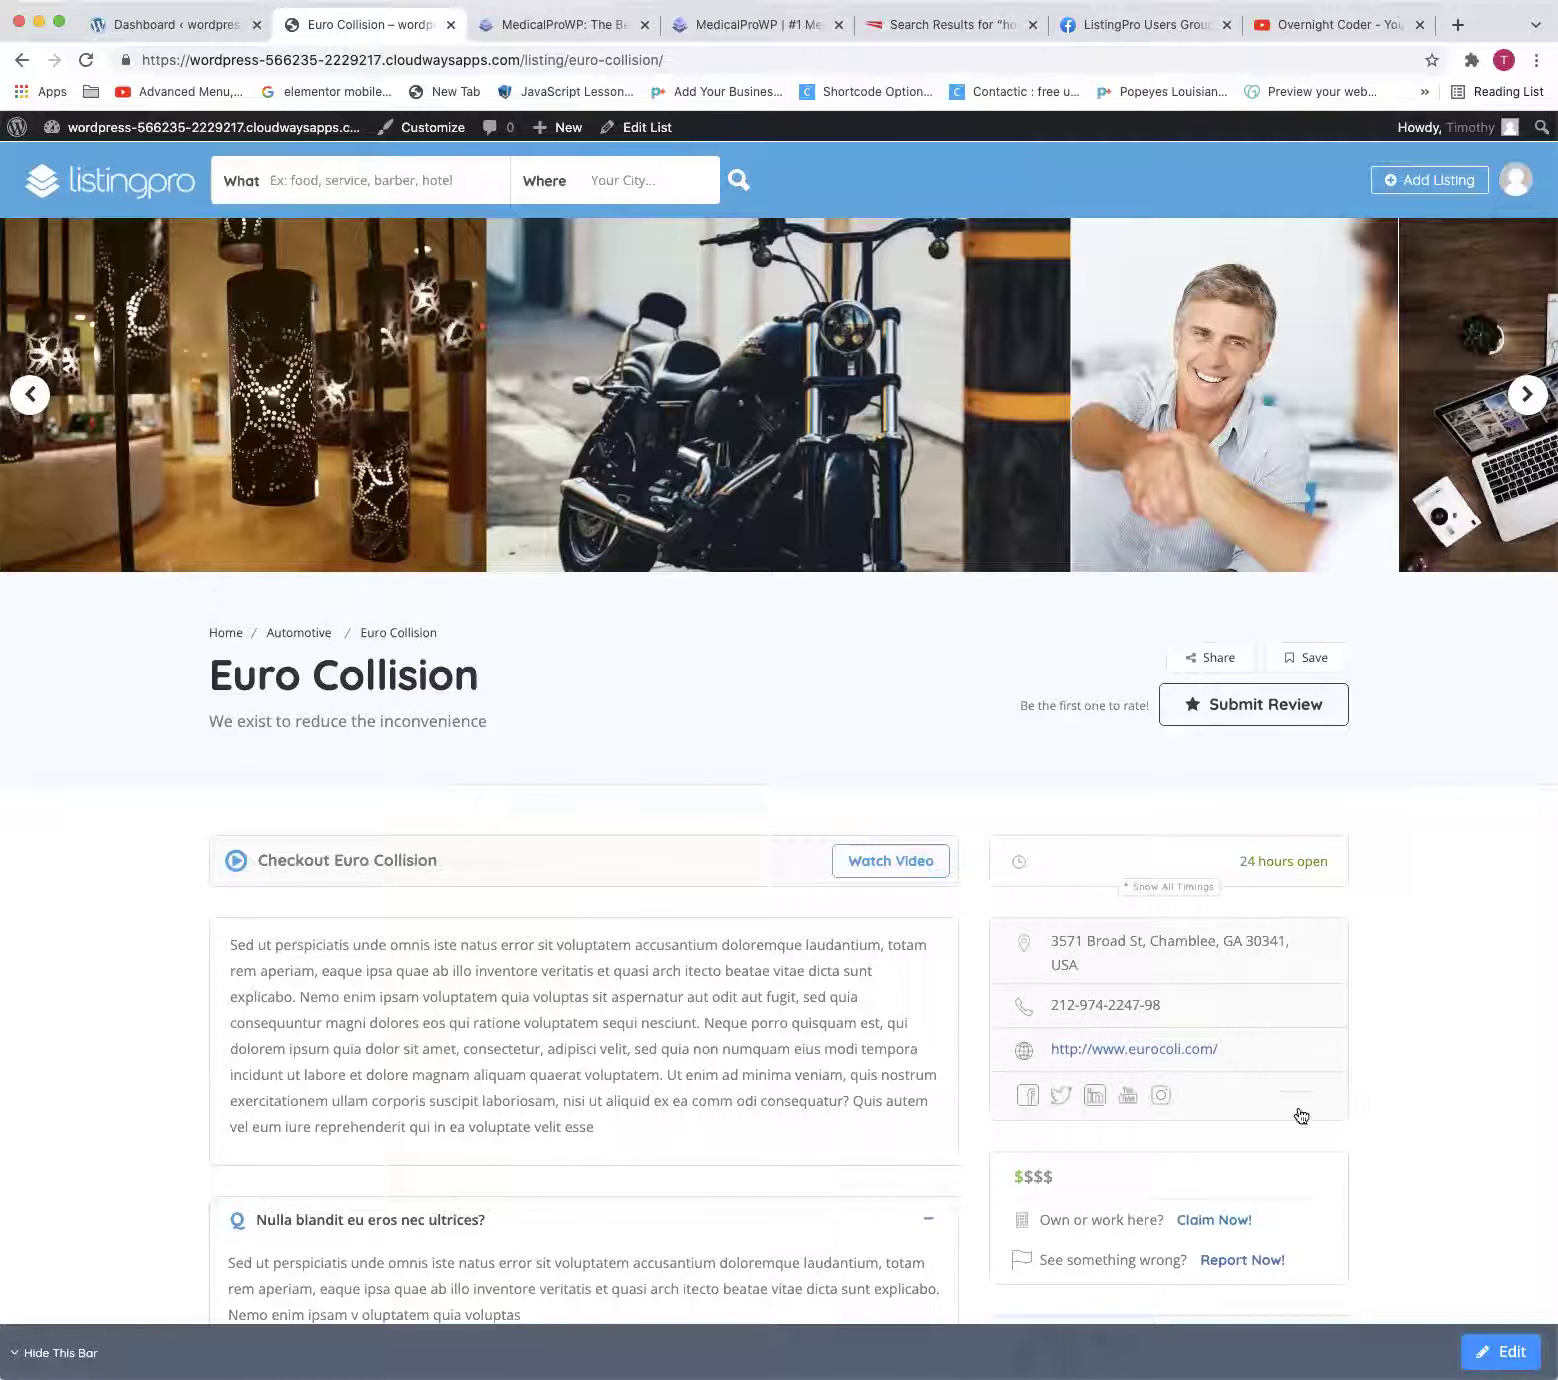
# Open the business claim form on the Euro Collision listing, examine its required fields, and close it without submitting
pyautogui.click(1208, 1222)
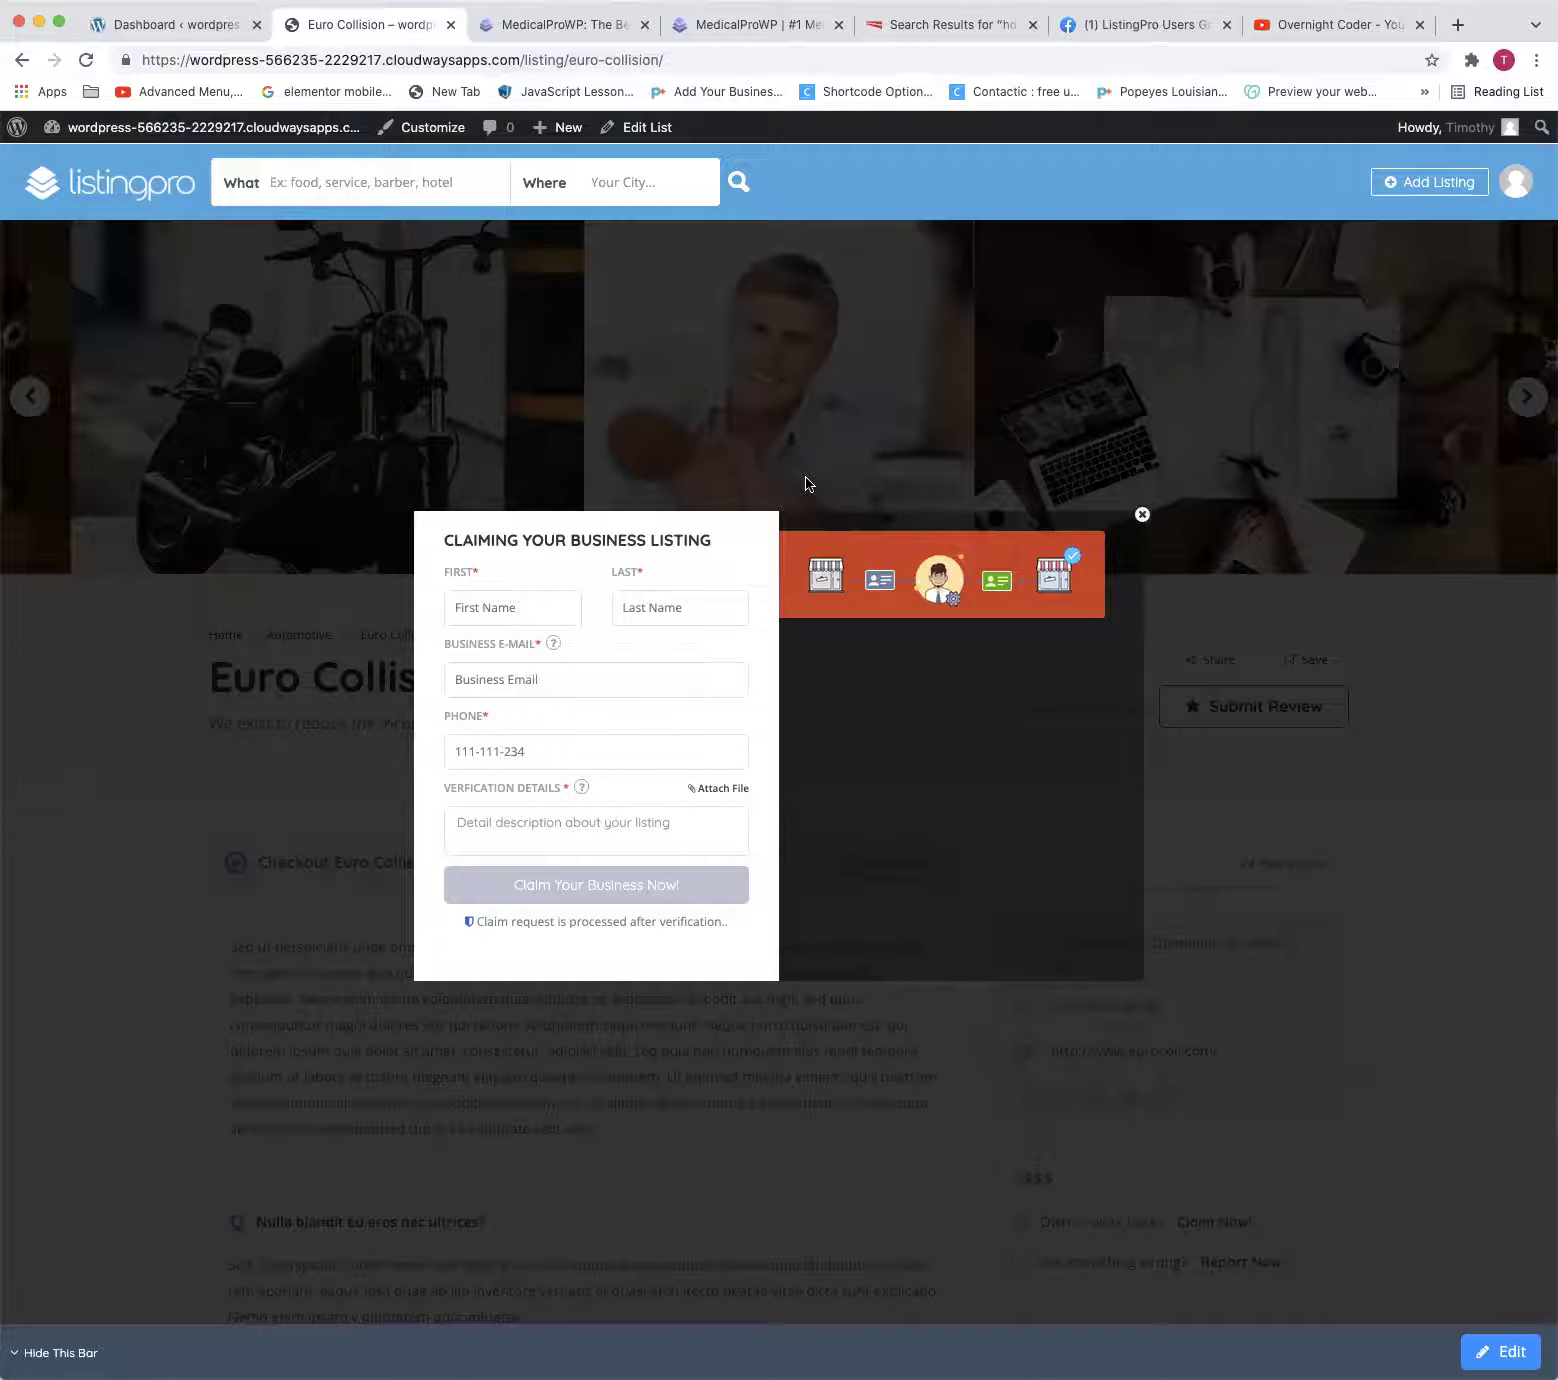
pyautogui.scroll(-1, 806, 484)
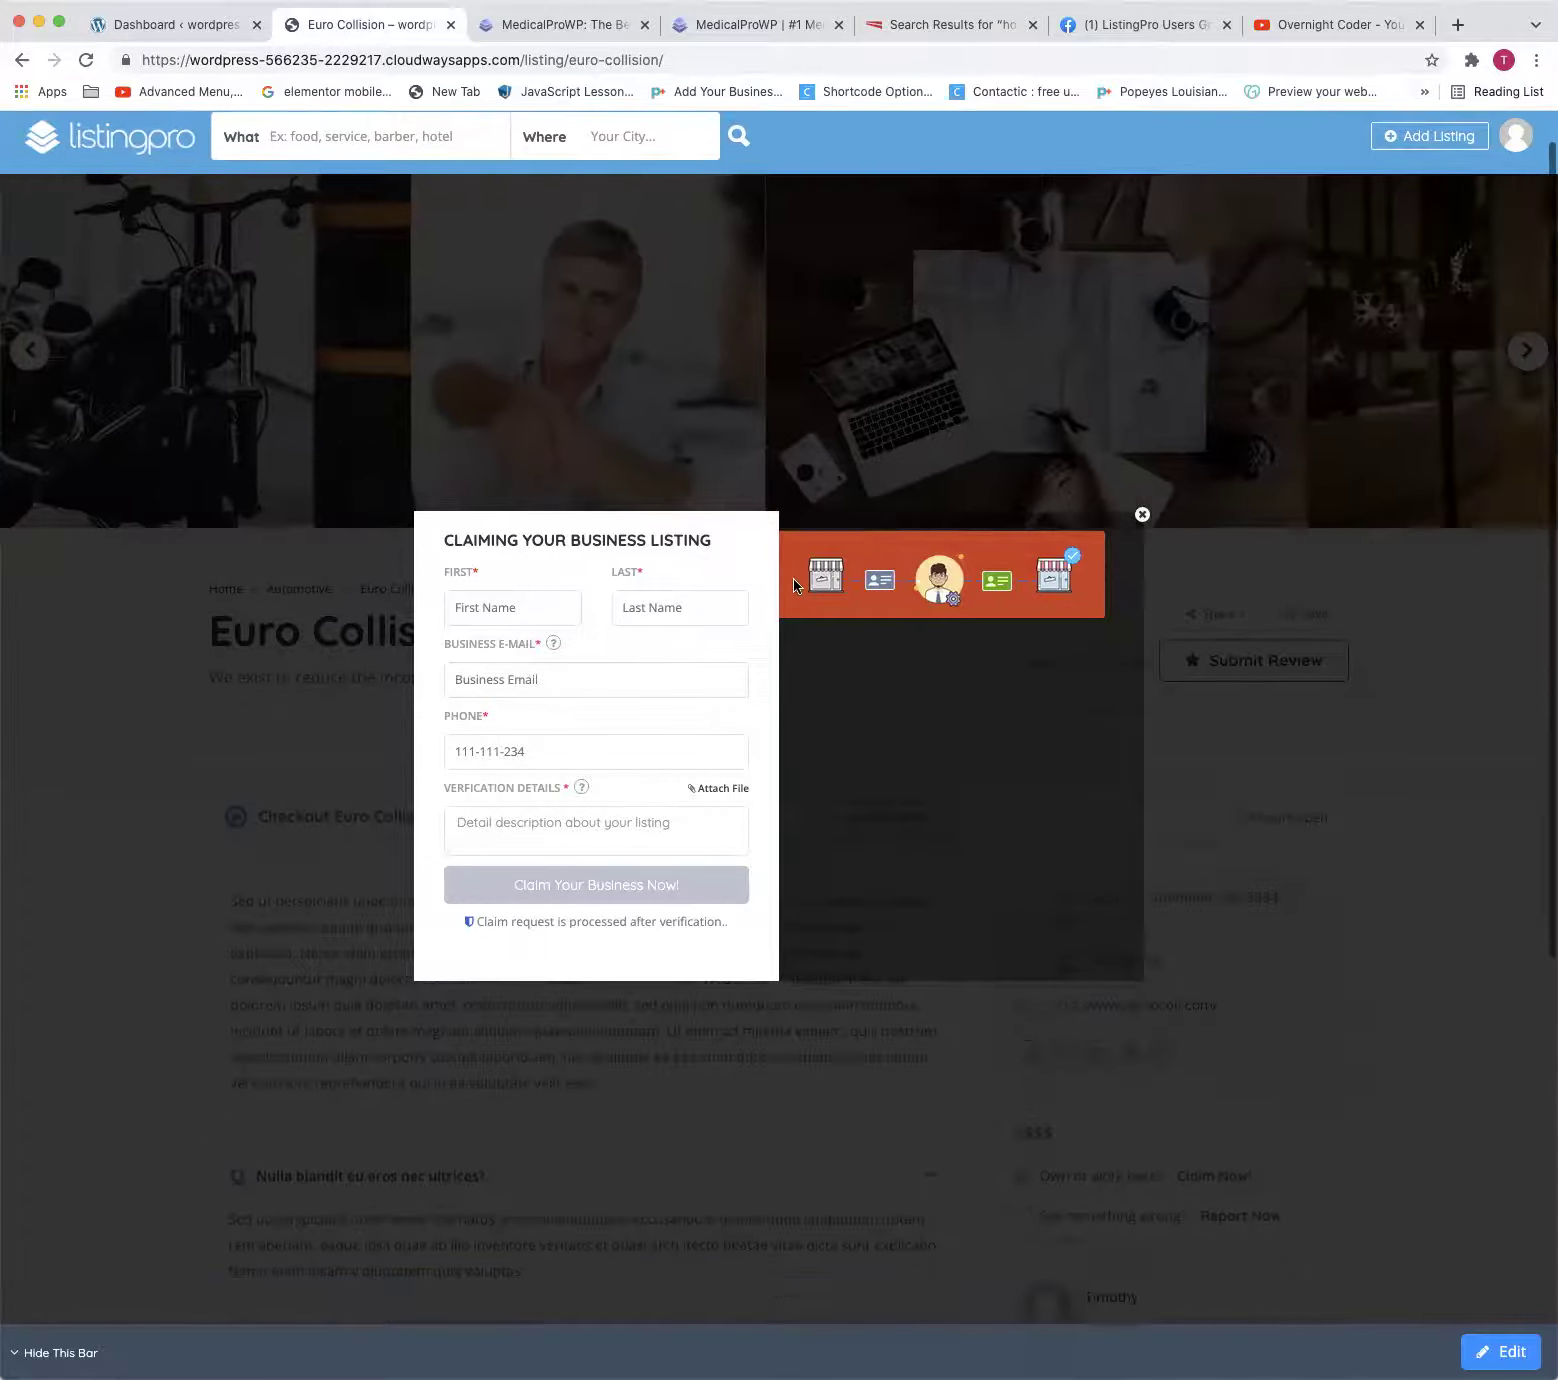
pyautogui.click(1142, 514)
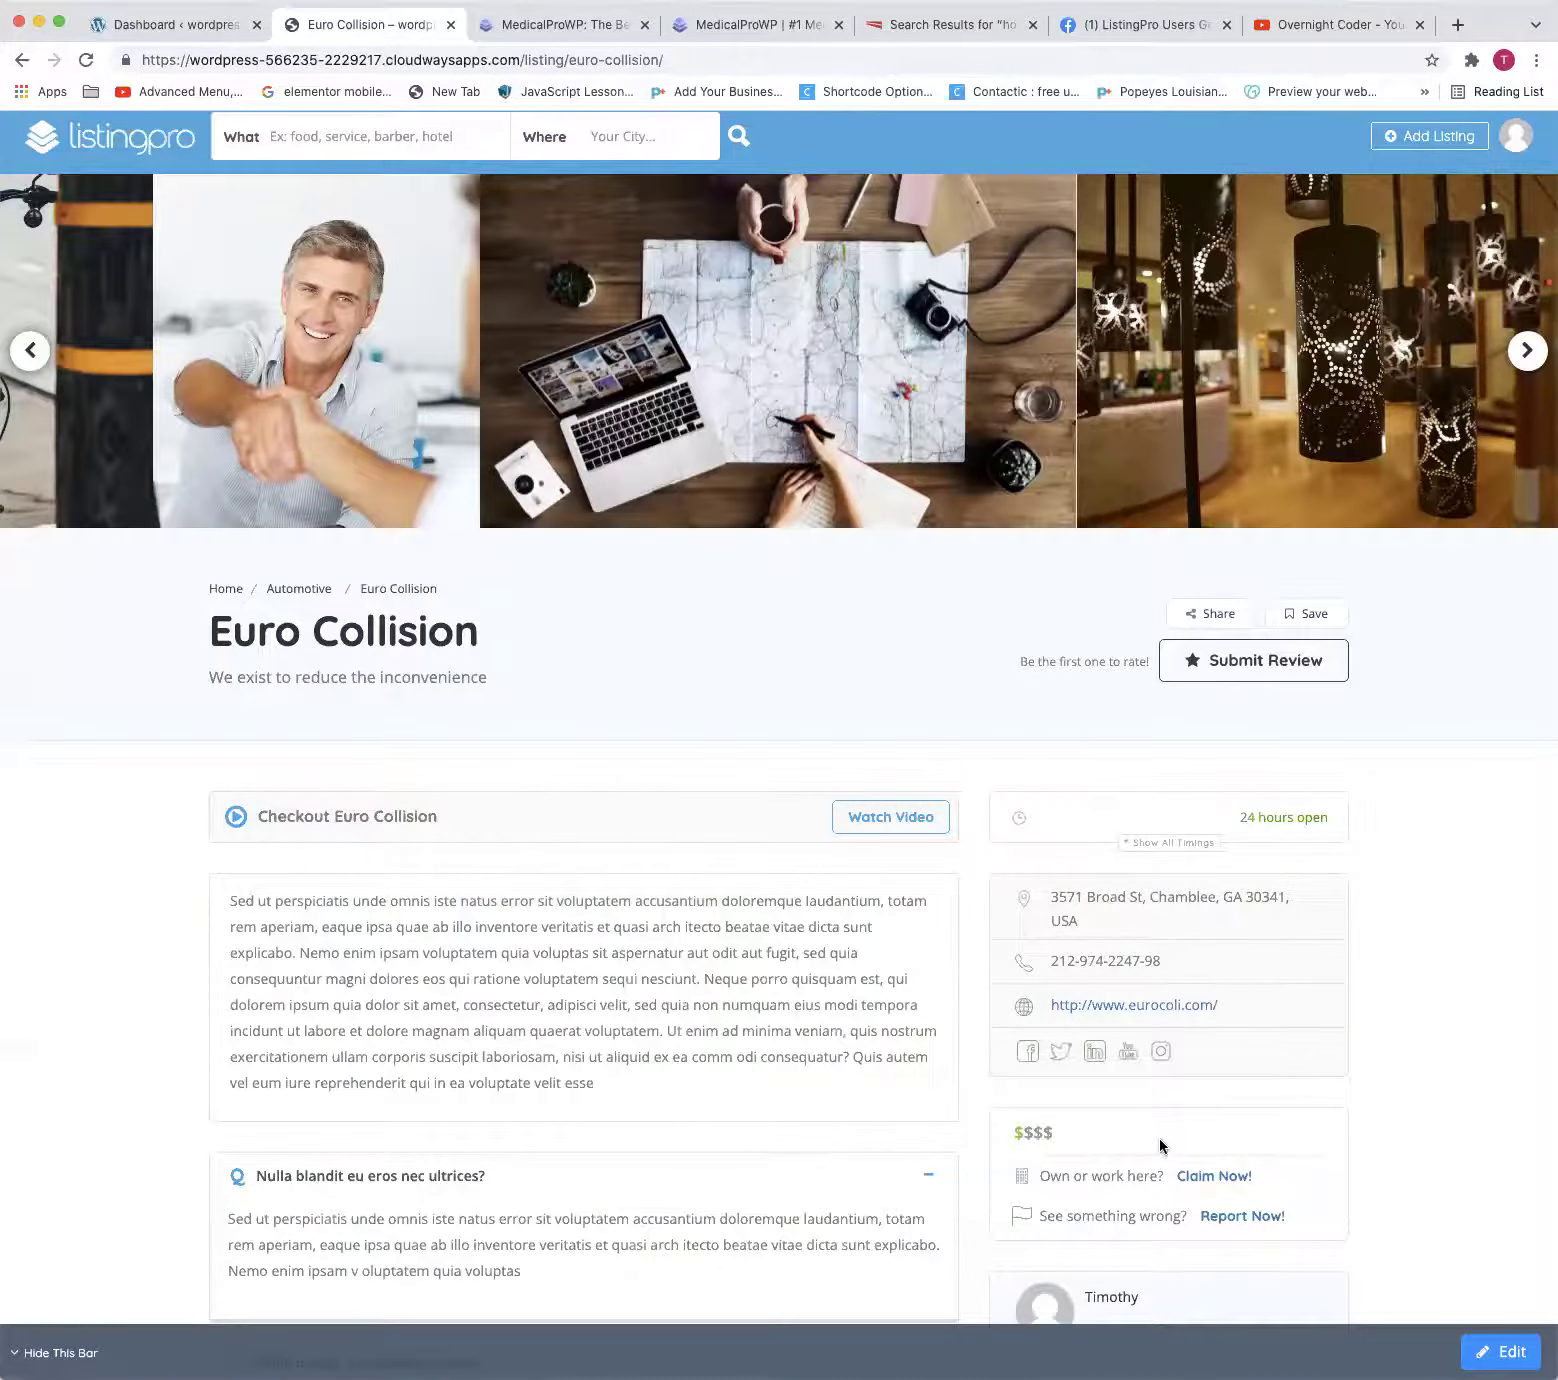
# Review the rest of the Euro Collision listing page and return to the directory site's home page
pyautogui.scroll(-1, 1037, 1029)
pyautogui.scroll(-4, 987, 790)
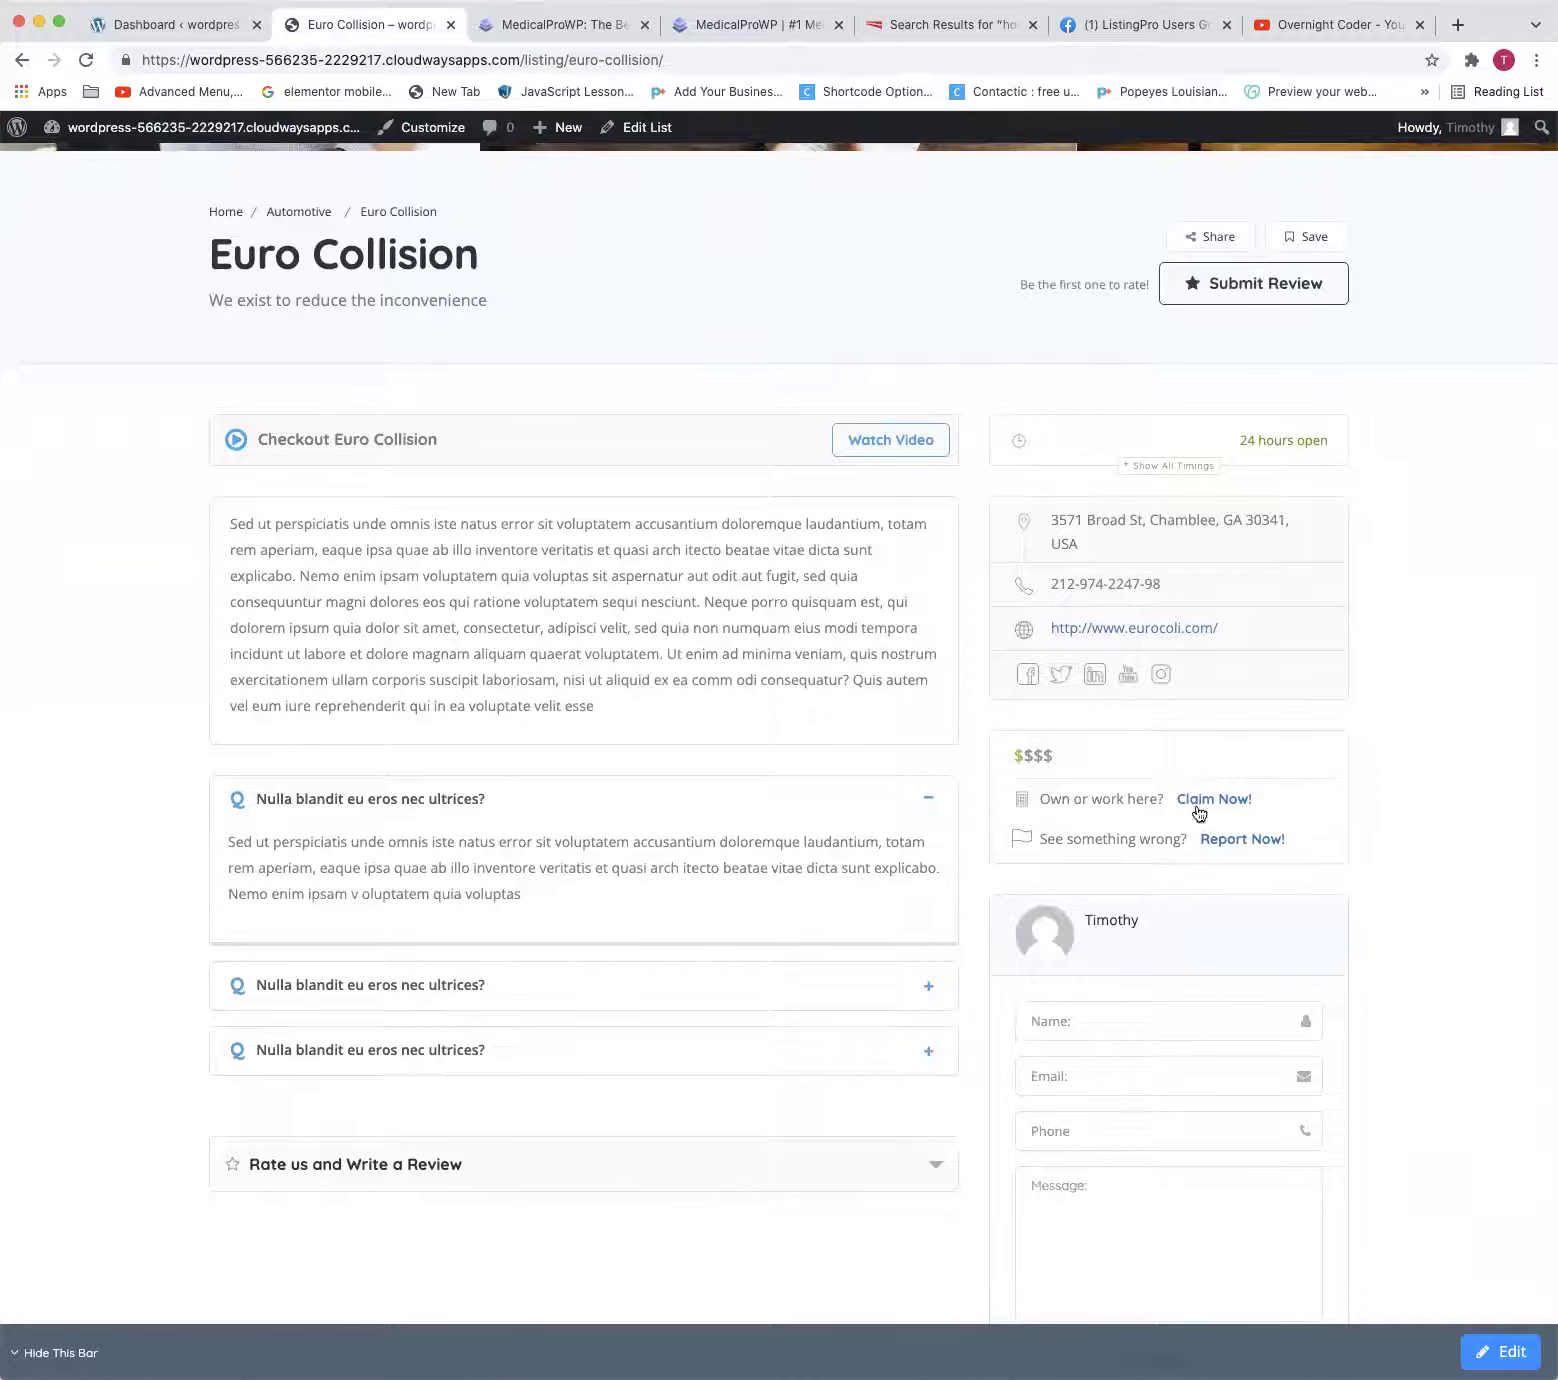
pyautogui.scroll(1, 744, 458)
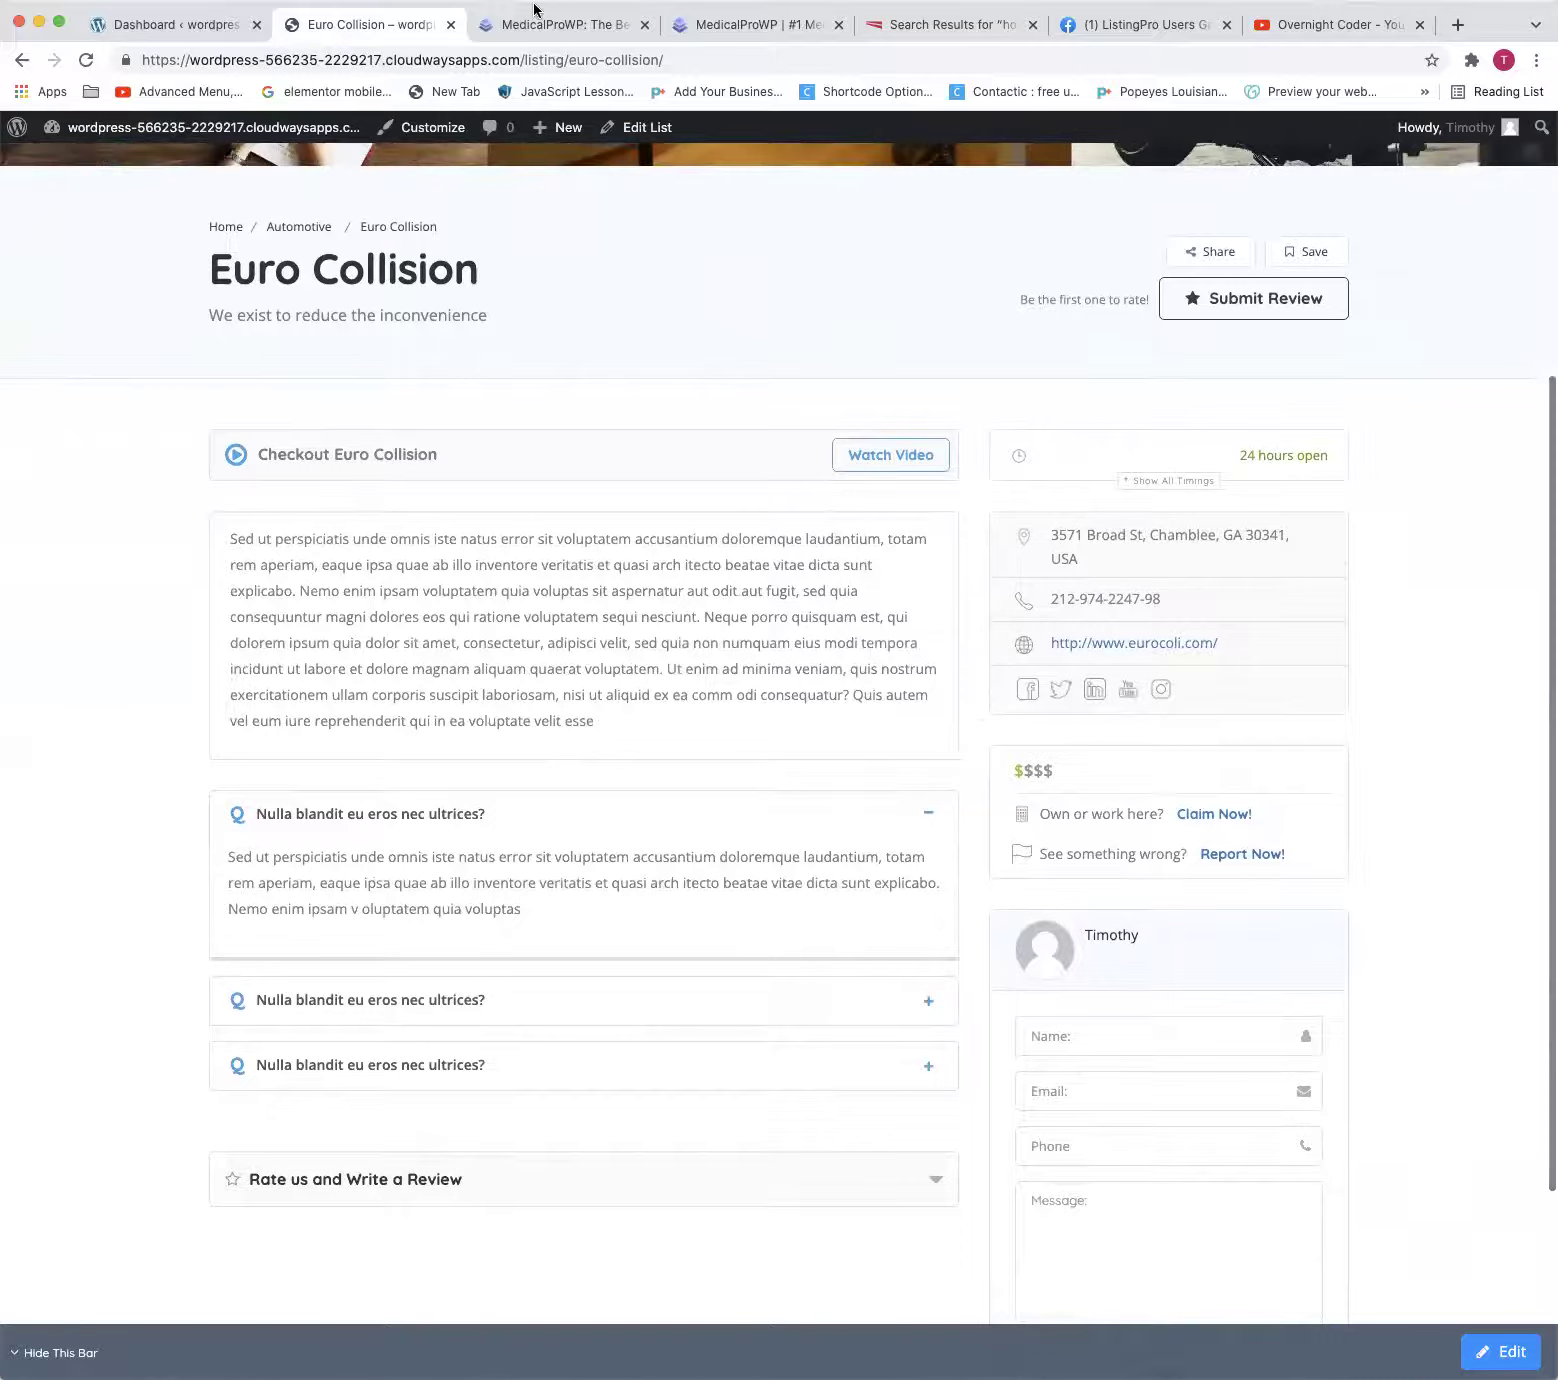
pyautogui.scroll(5, 815, 700)
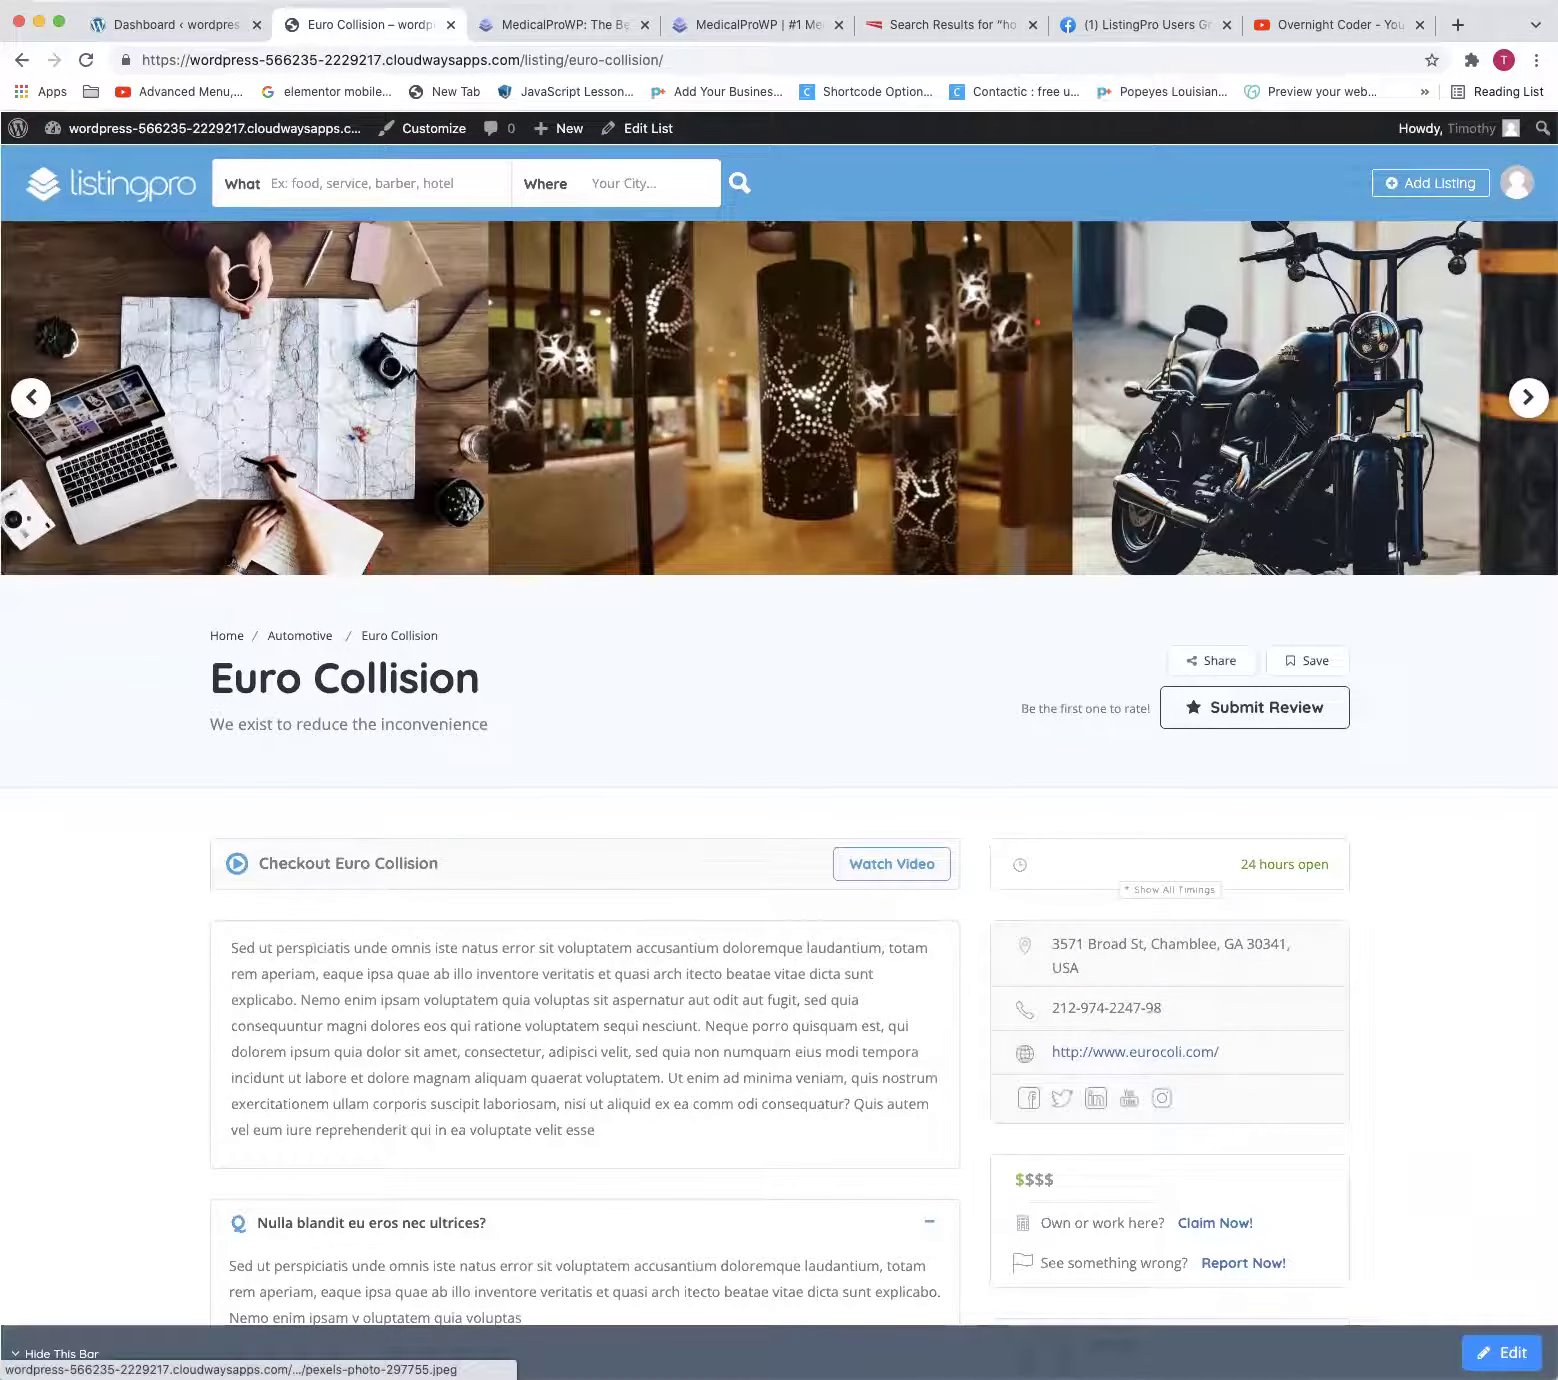
pyautogui.scroll(-1, 77, 191)
pyautogui.click(80, 185)
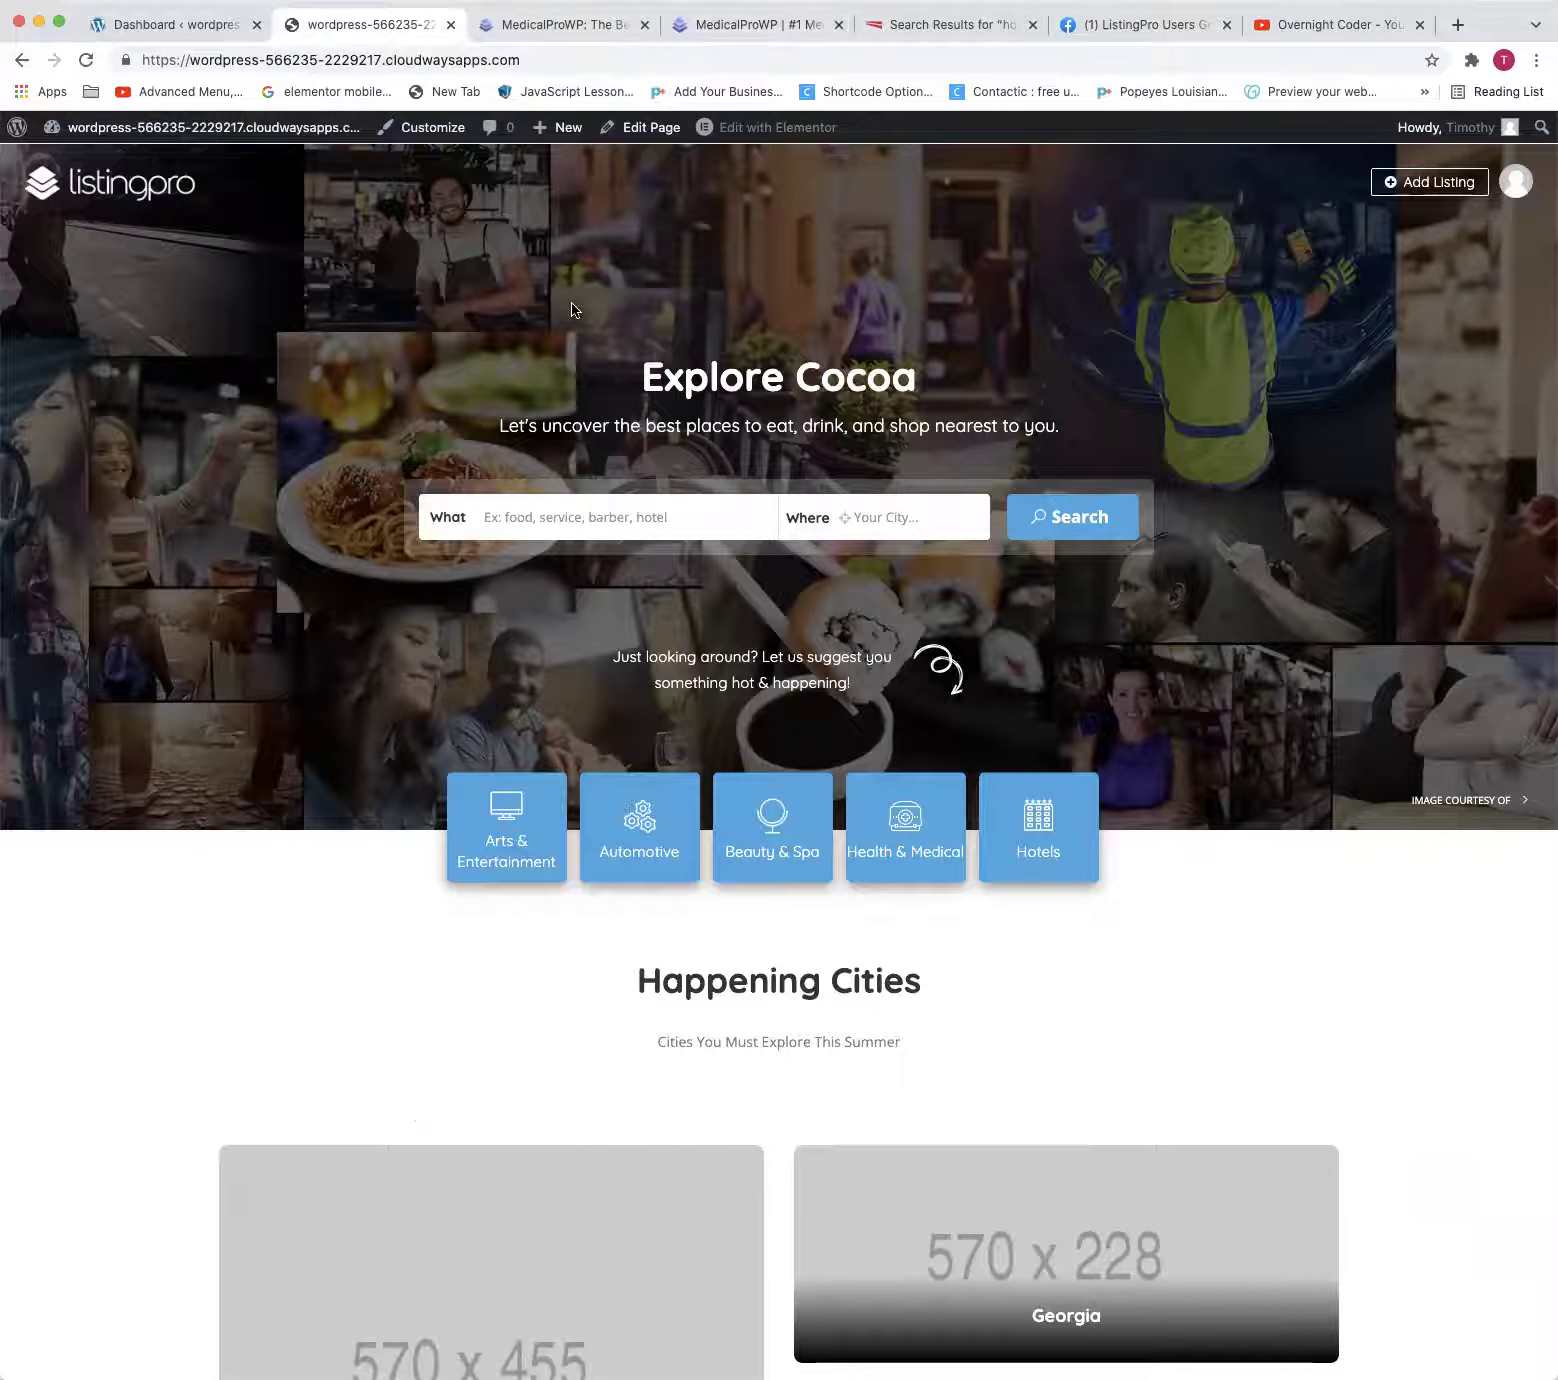
pyautogui.click(78, 182)
# Switch to the MedicalPro demo's doctor results and open the vascular surgeon's profile with its appointment booking form
pyautogui.click(586, 36)
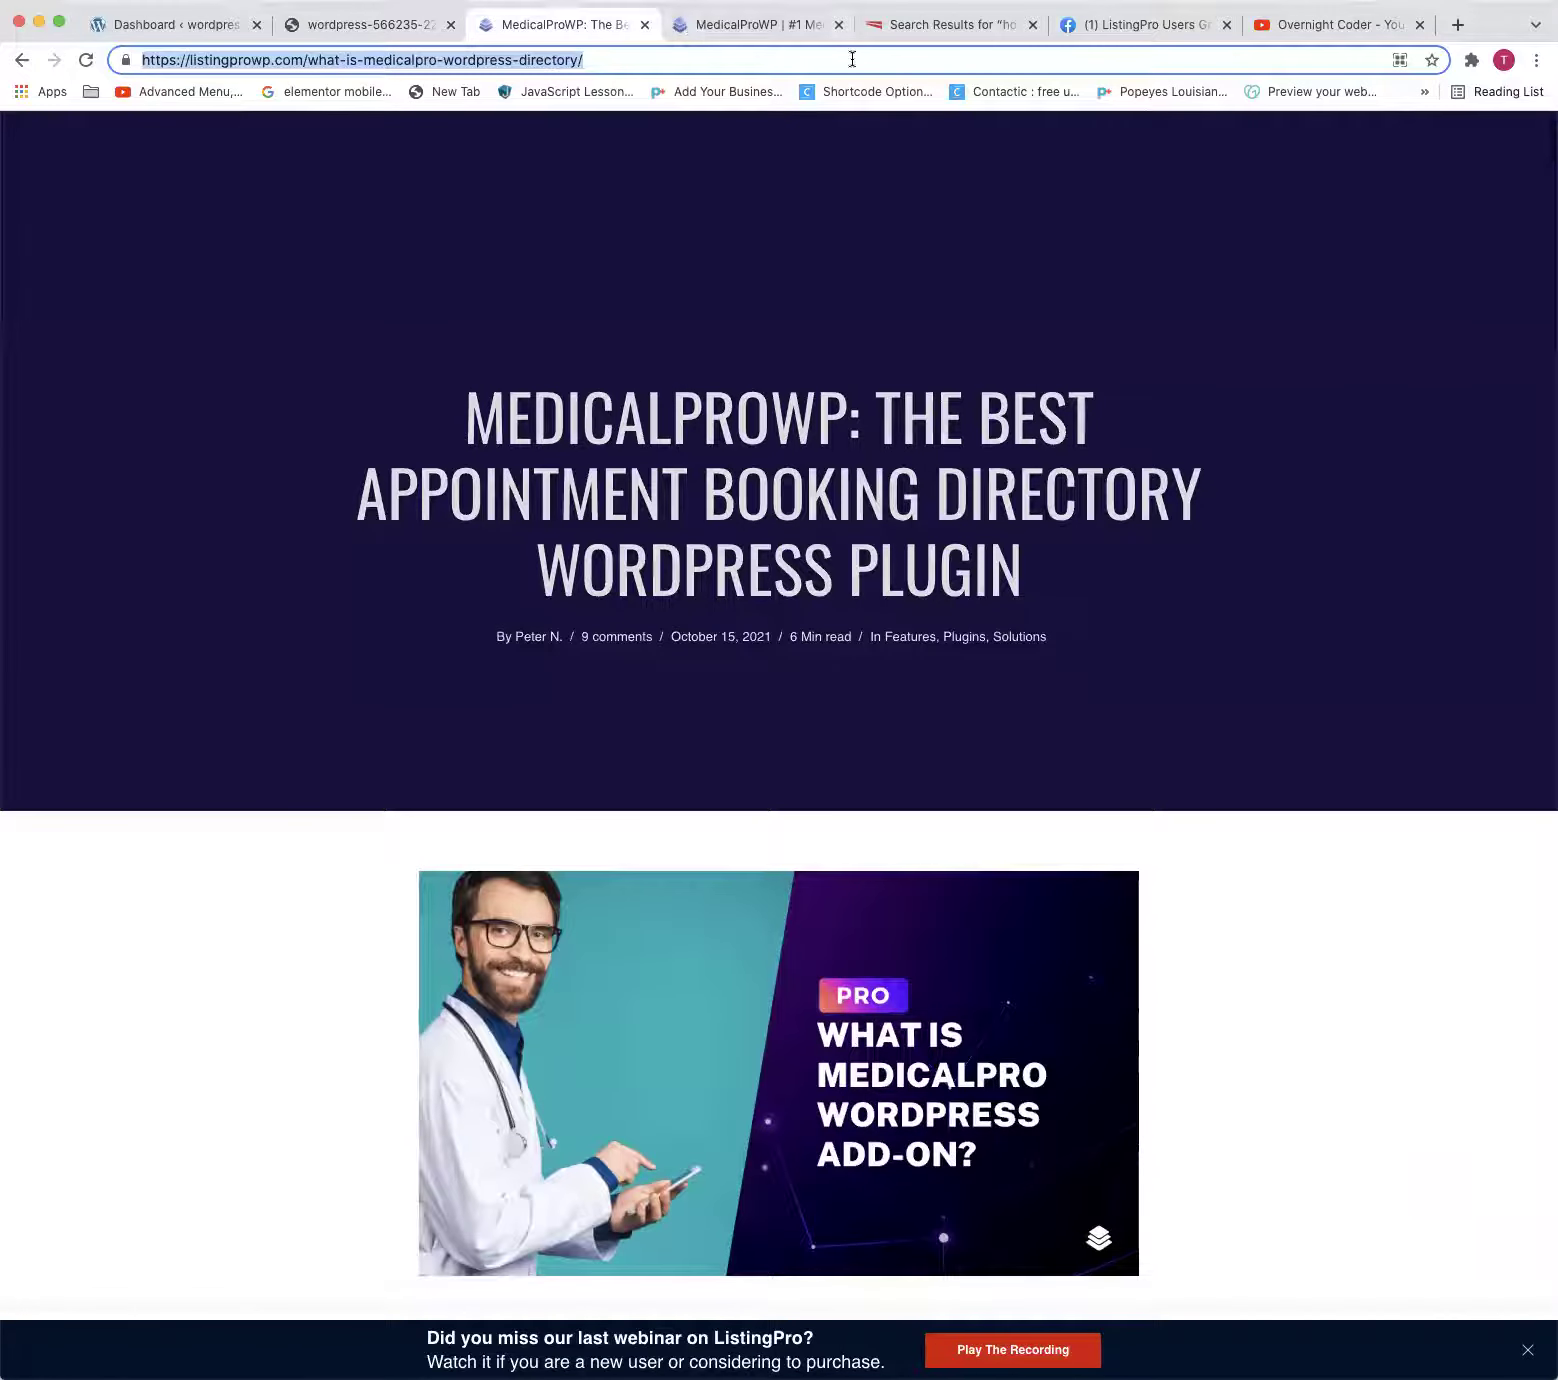
pyautogui.click(923, 30)
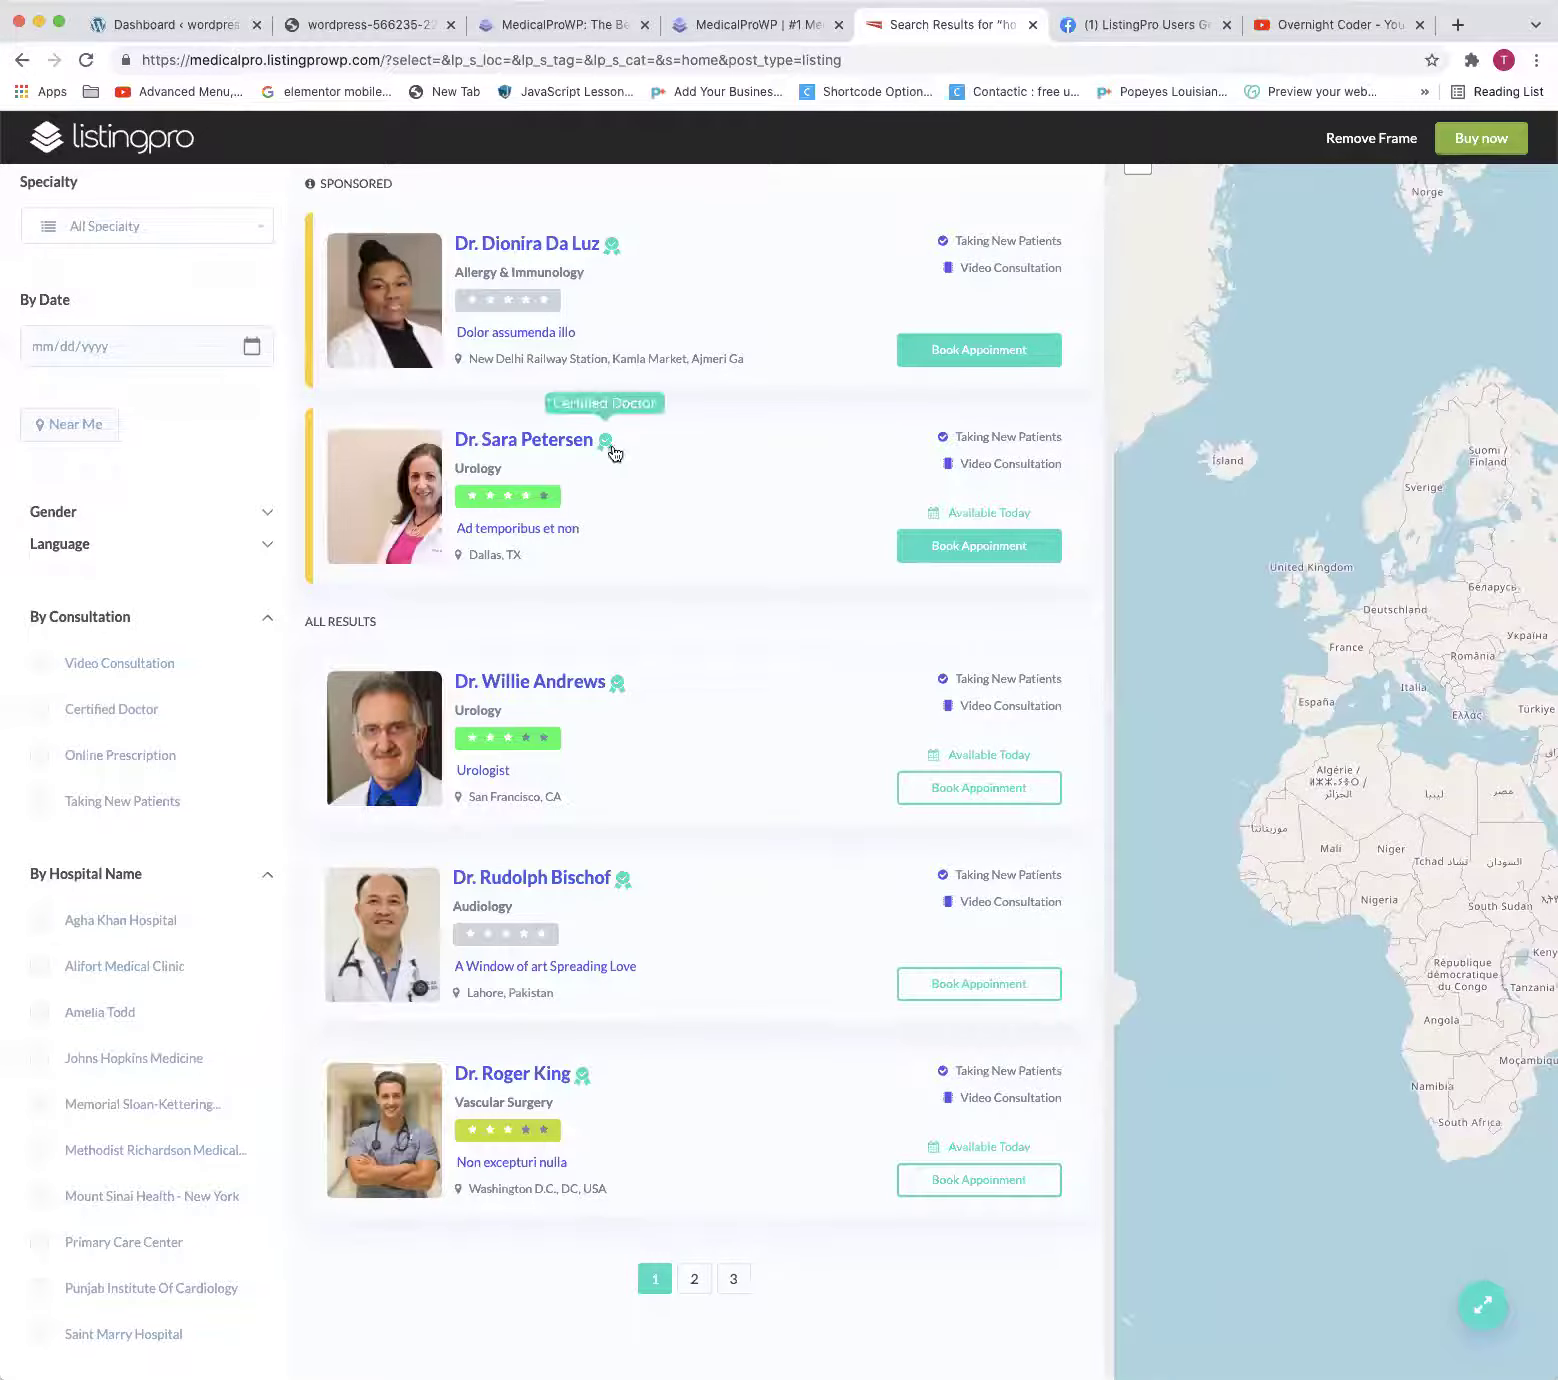
pyautogui.scroll(-1, 560, 1140)
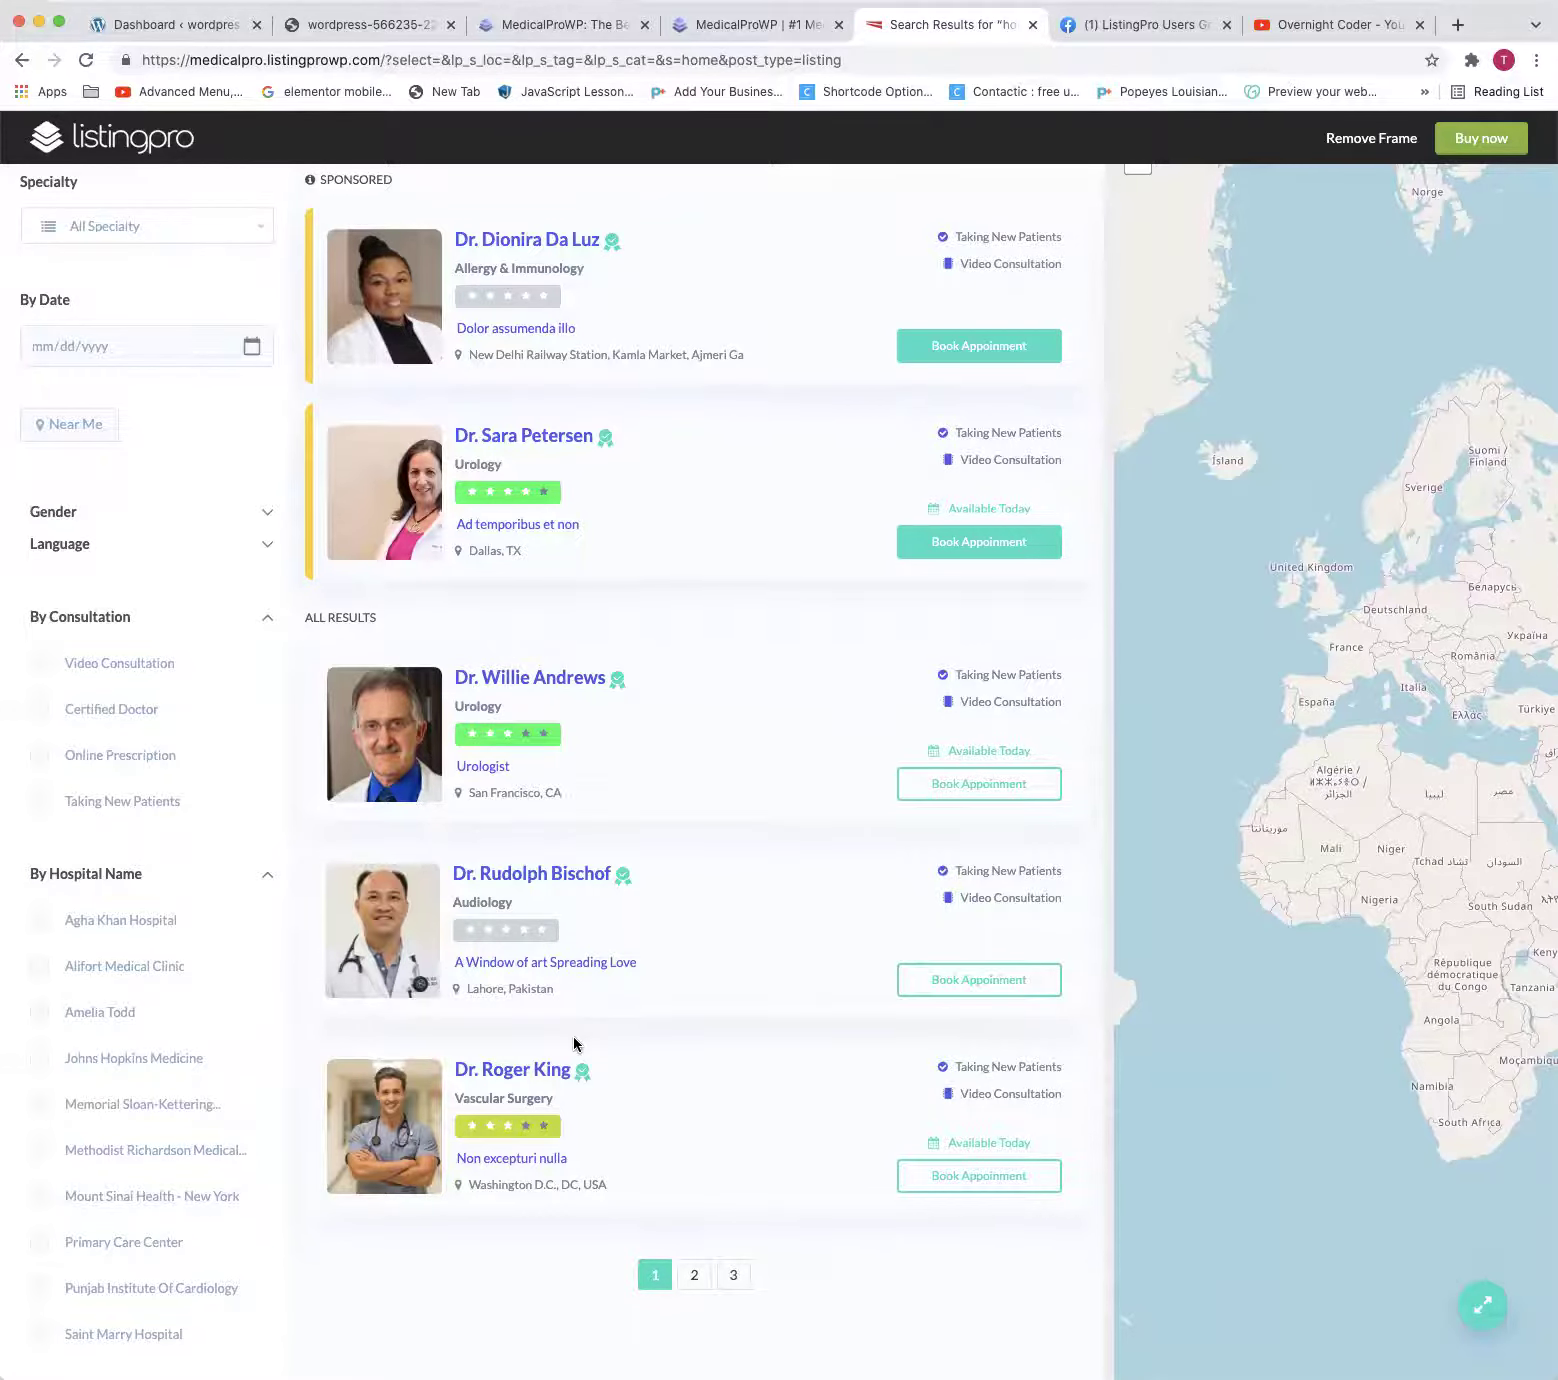
pyautogui.scroll(1, 573, 1036)
pyautogui.click(515, 1108)
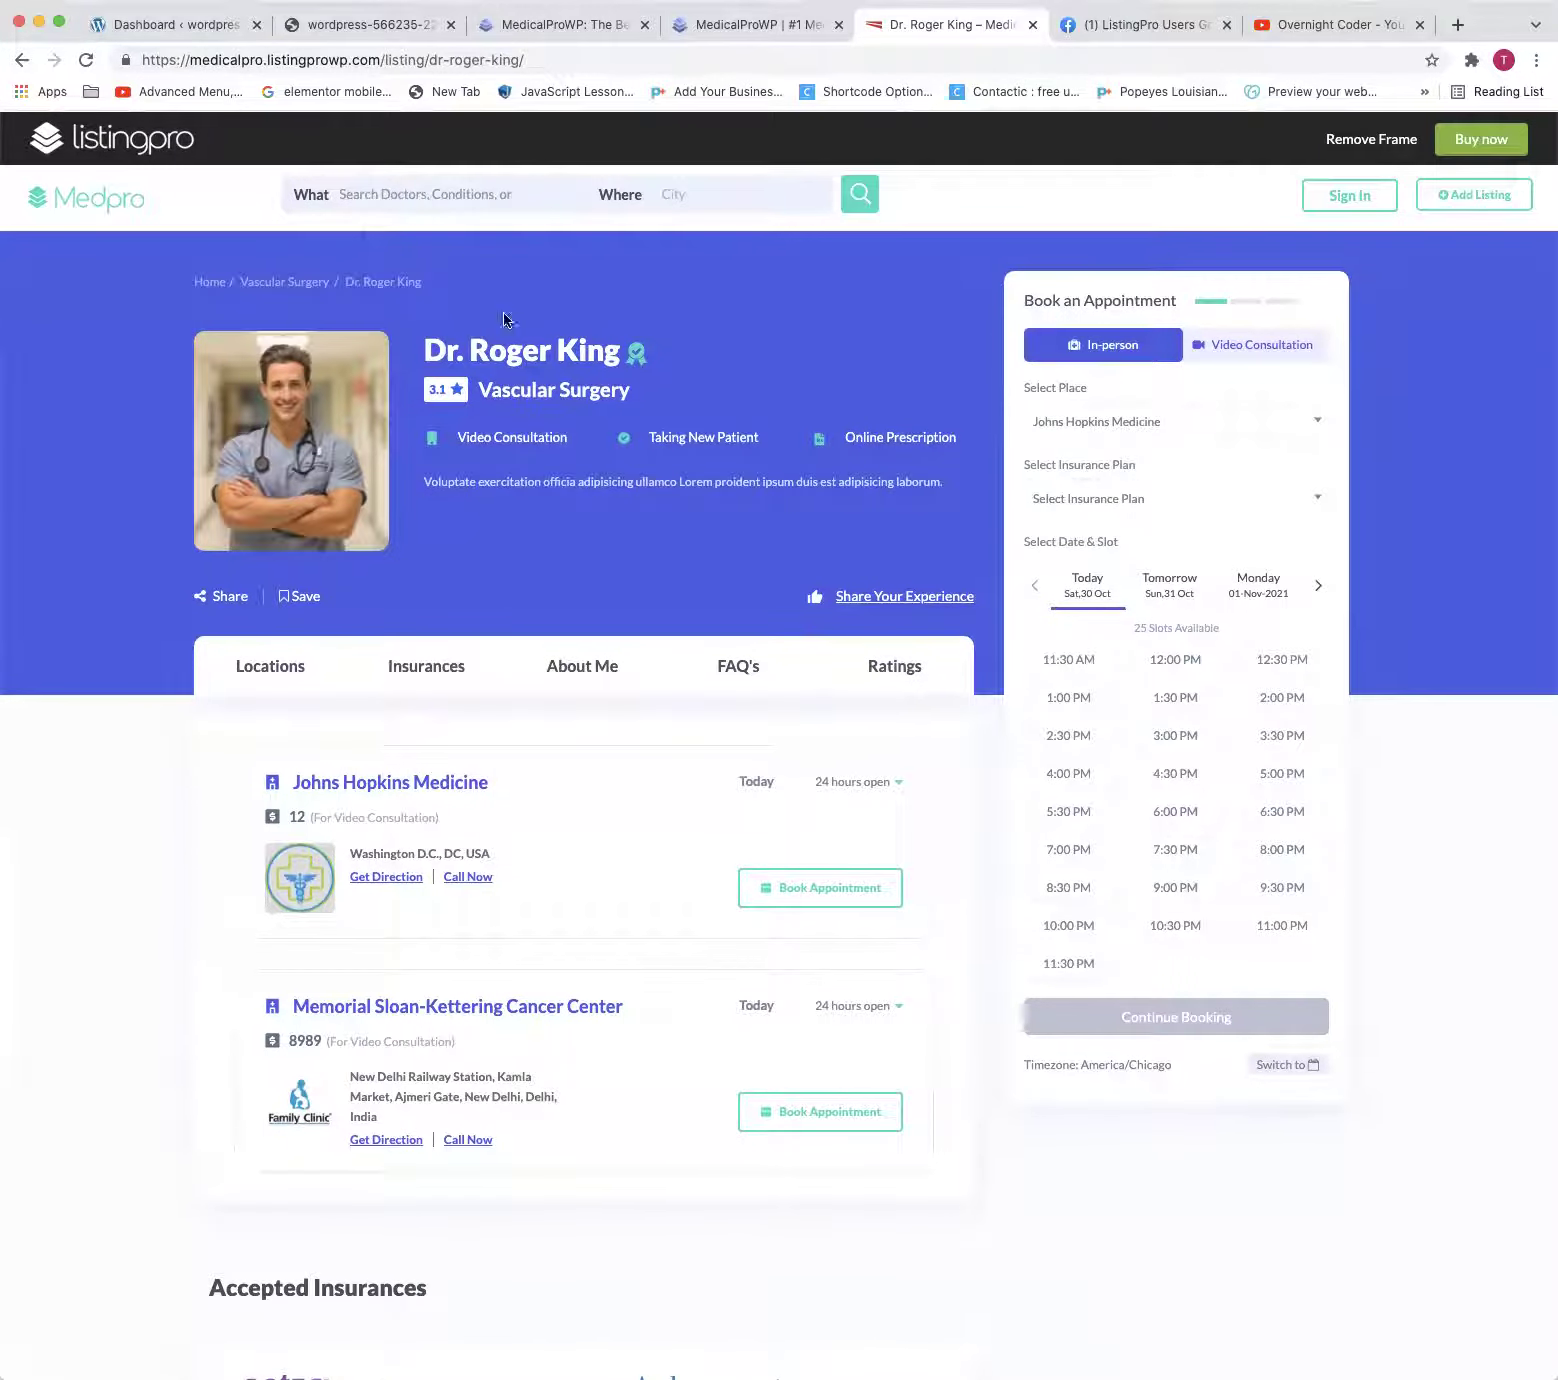
# View all listings in the WordPress admin, then open the site's front-end Submit Your Listing page
pyautogui.click(218, 14)
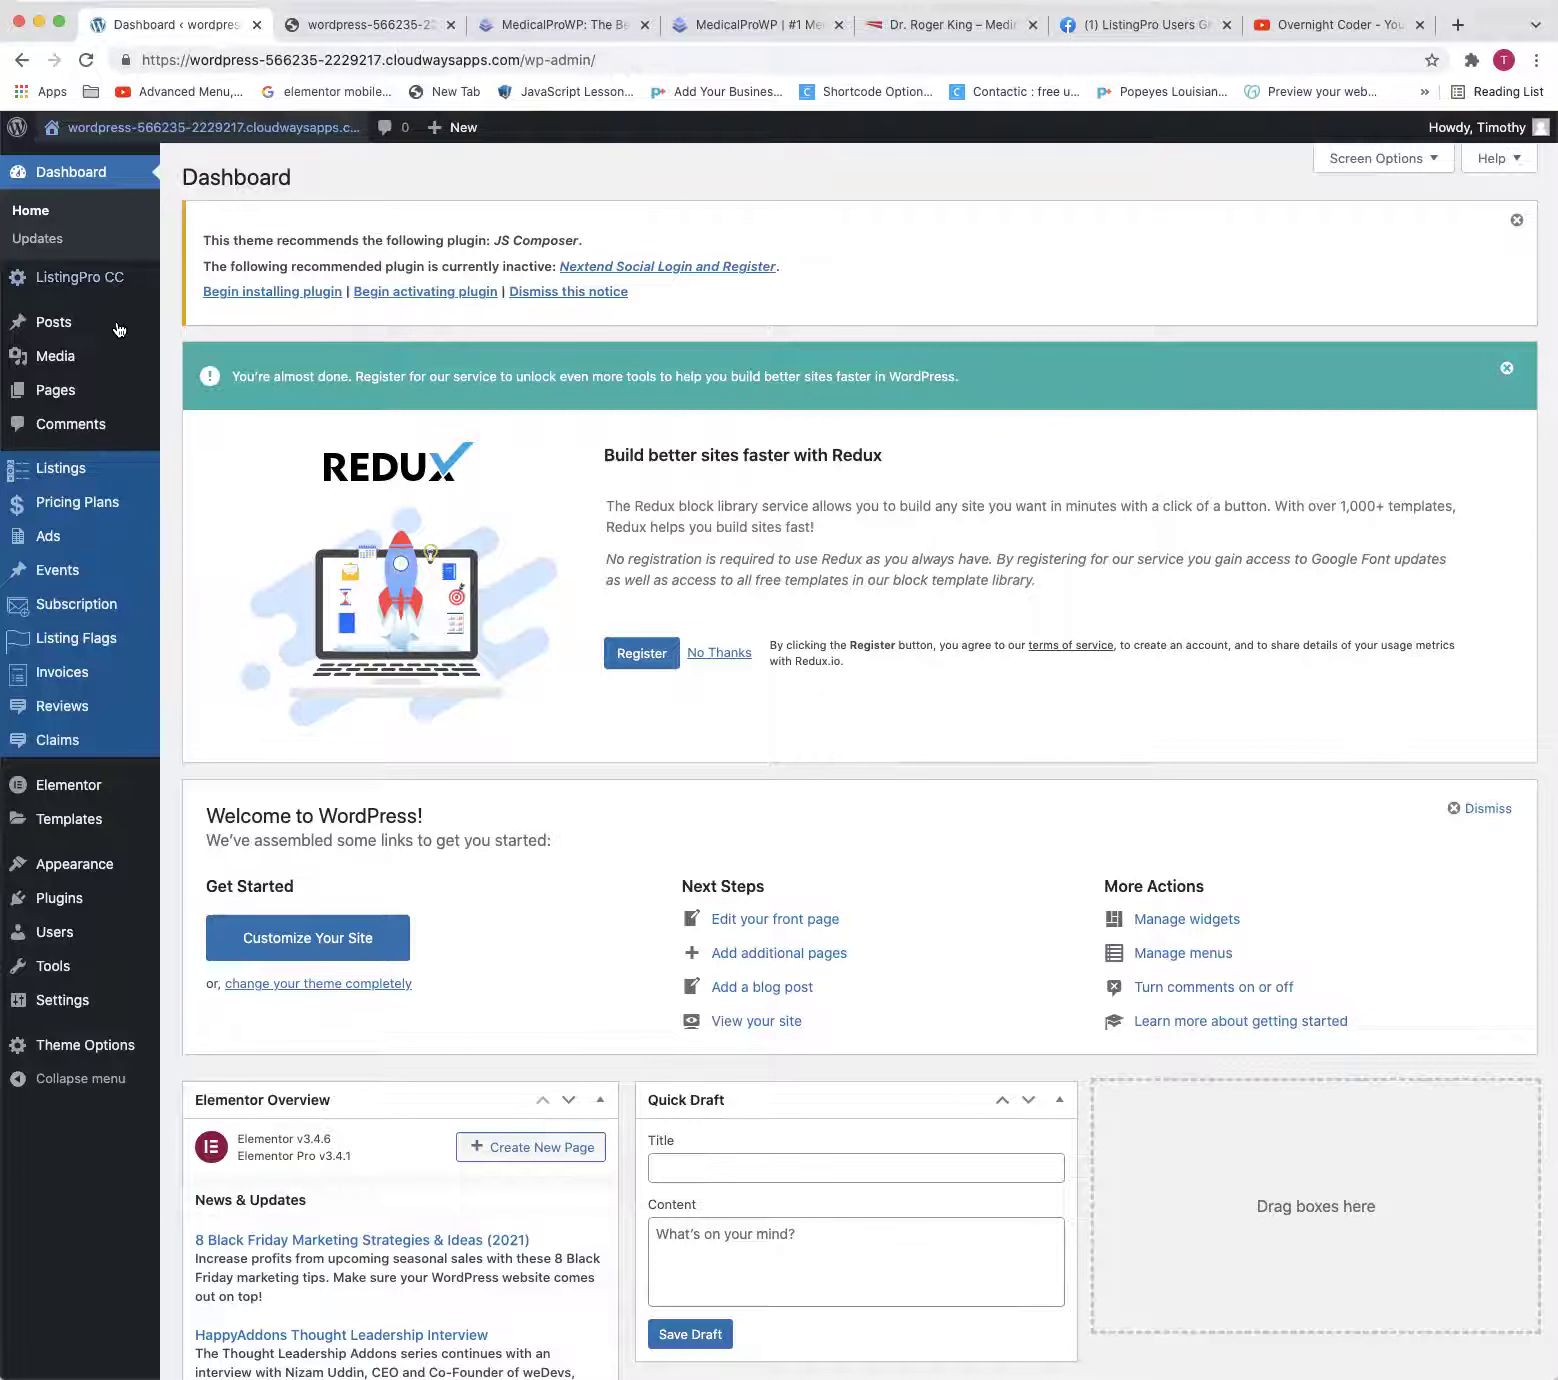
pyautogui.click(55, 480)
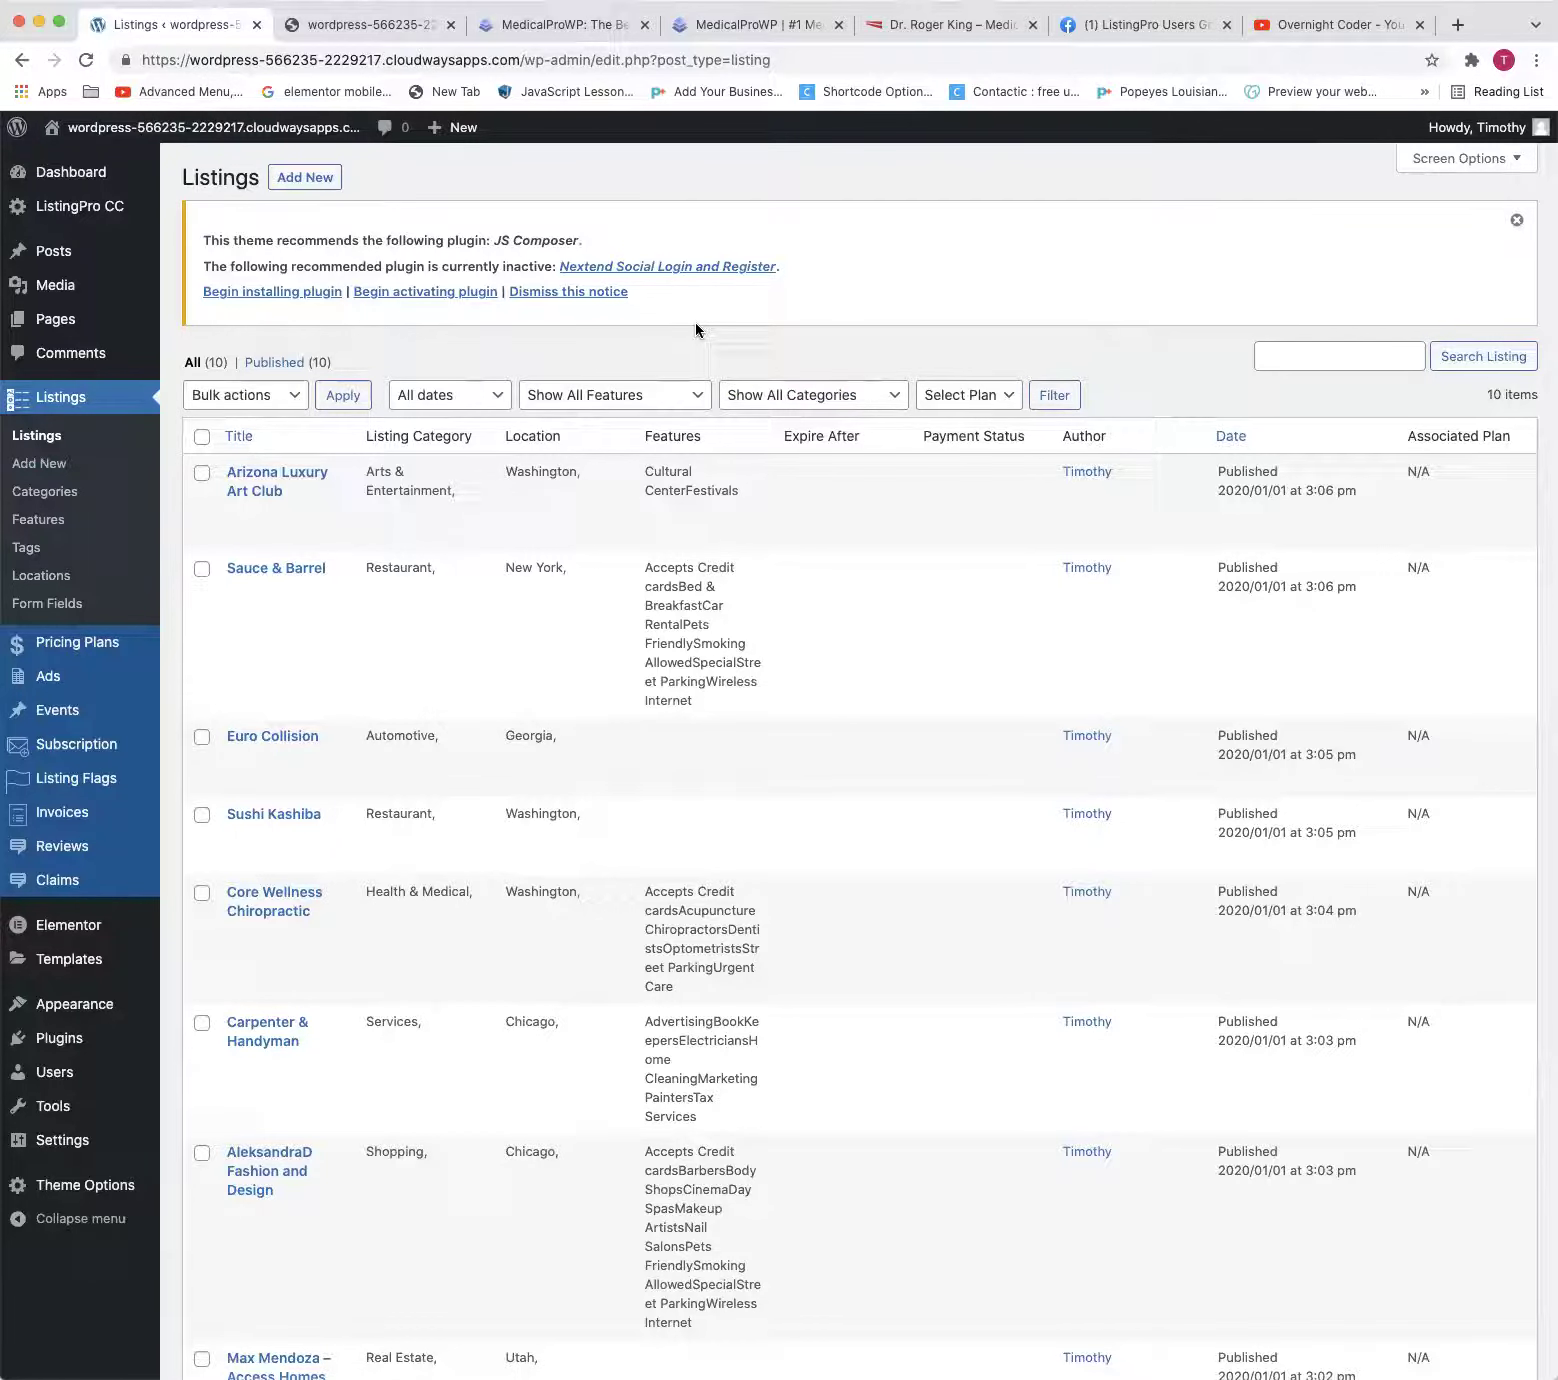
pyautogui.click(200, 127)
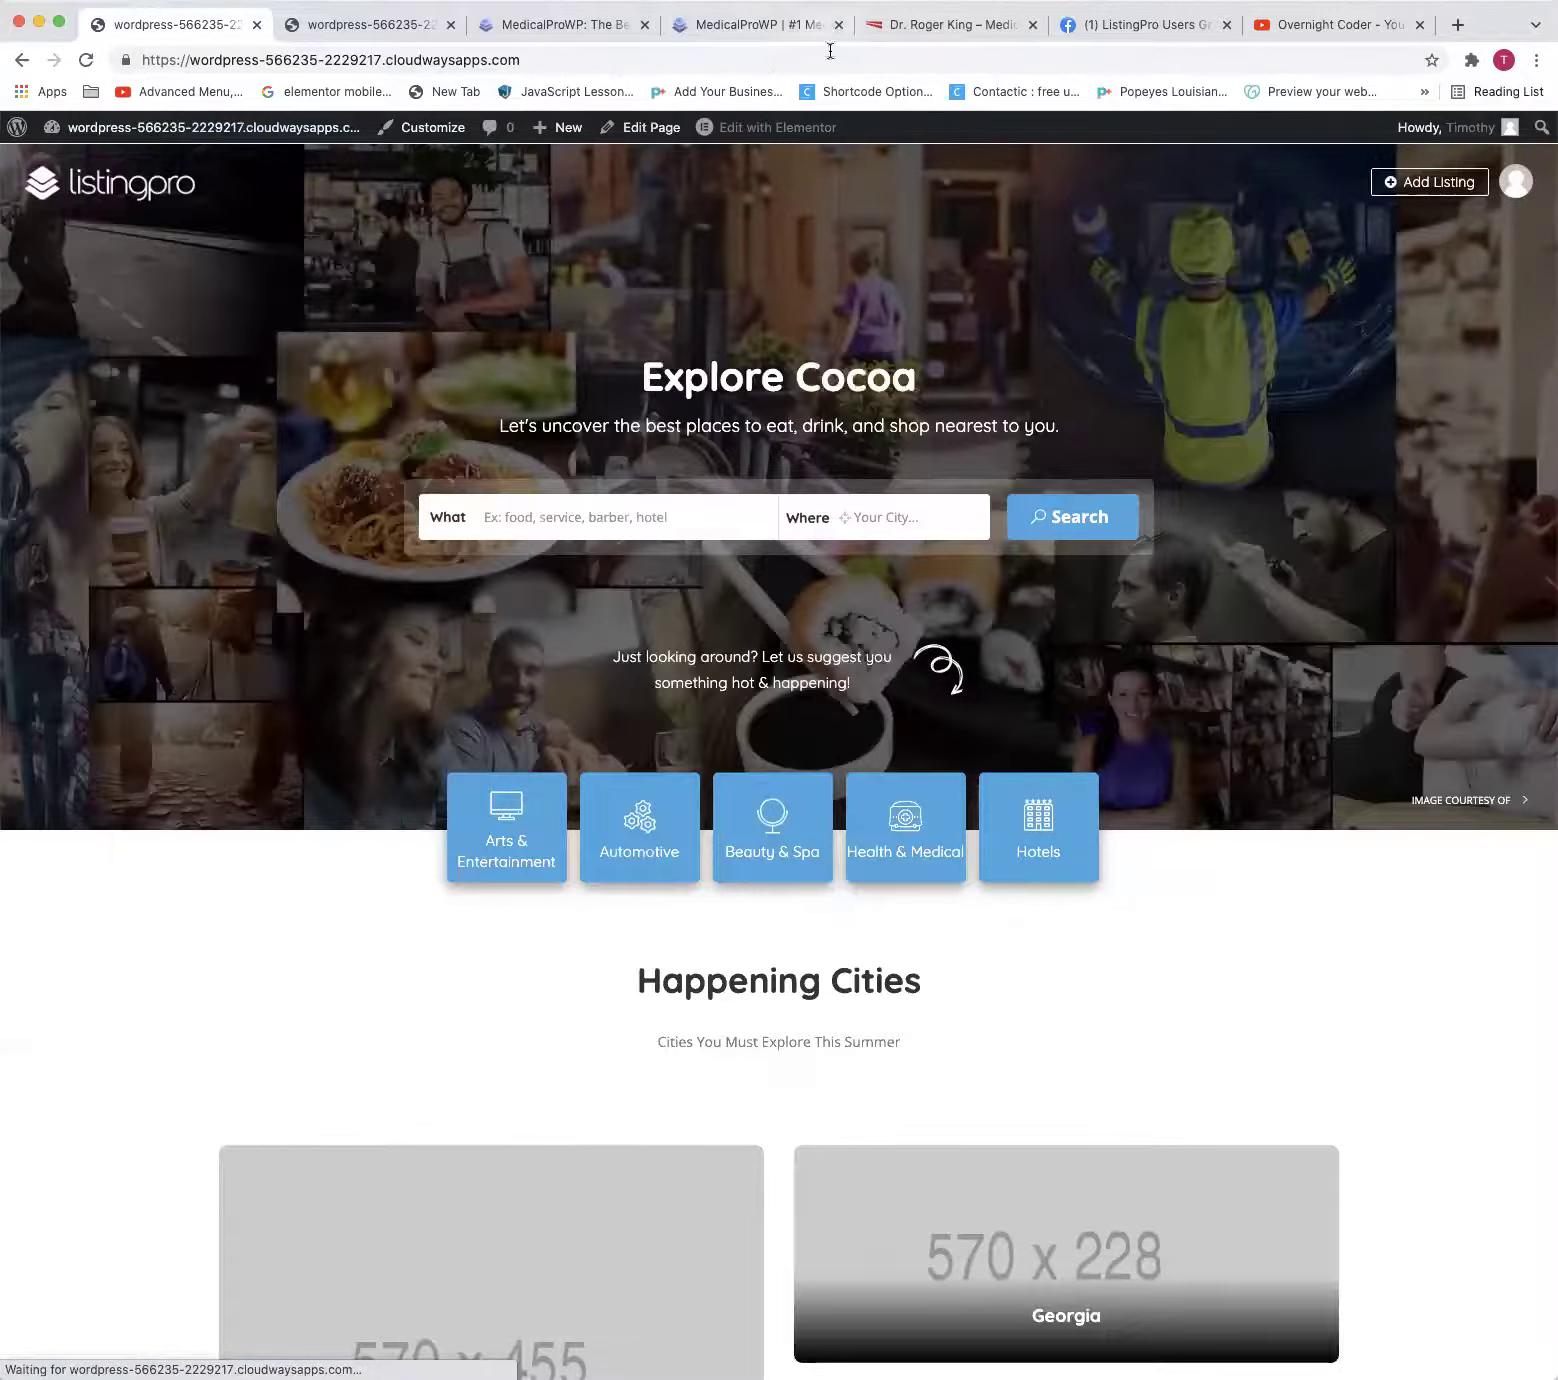
pyautogui.click(1418, 186)
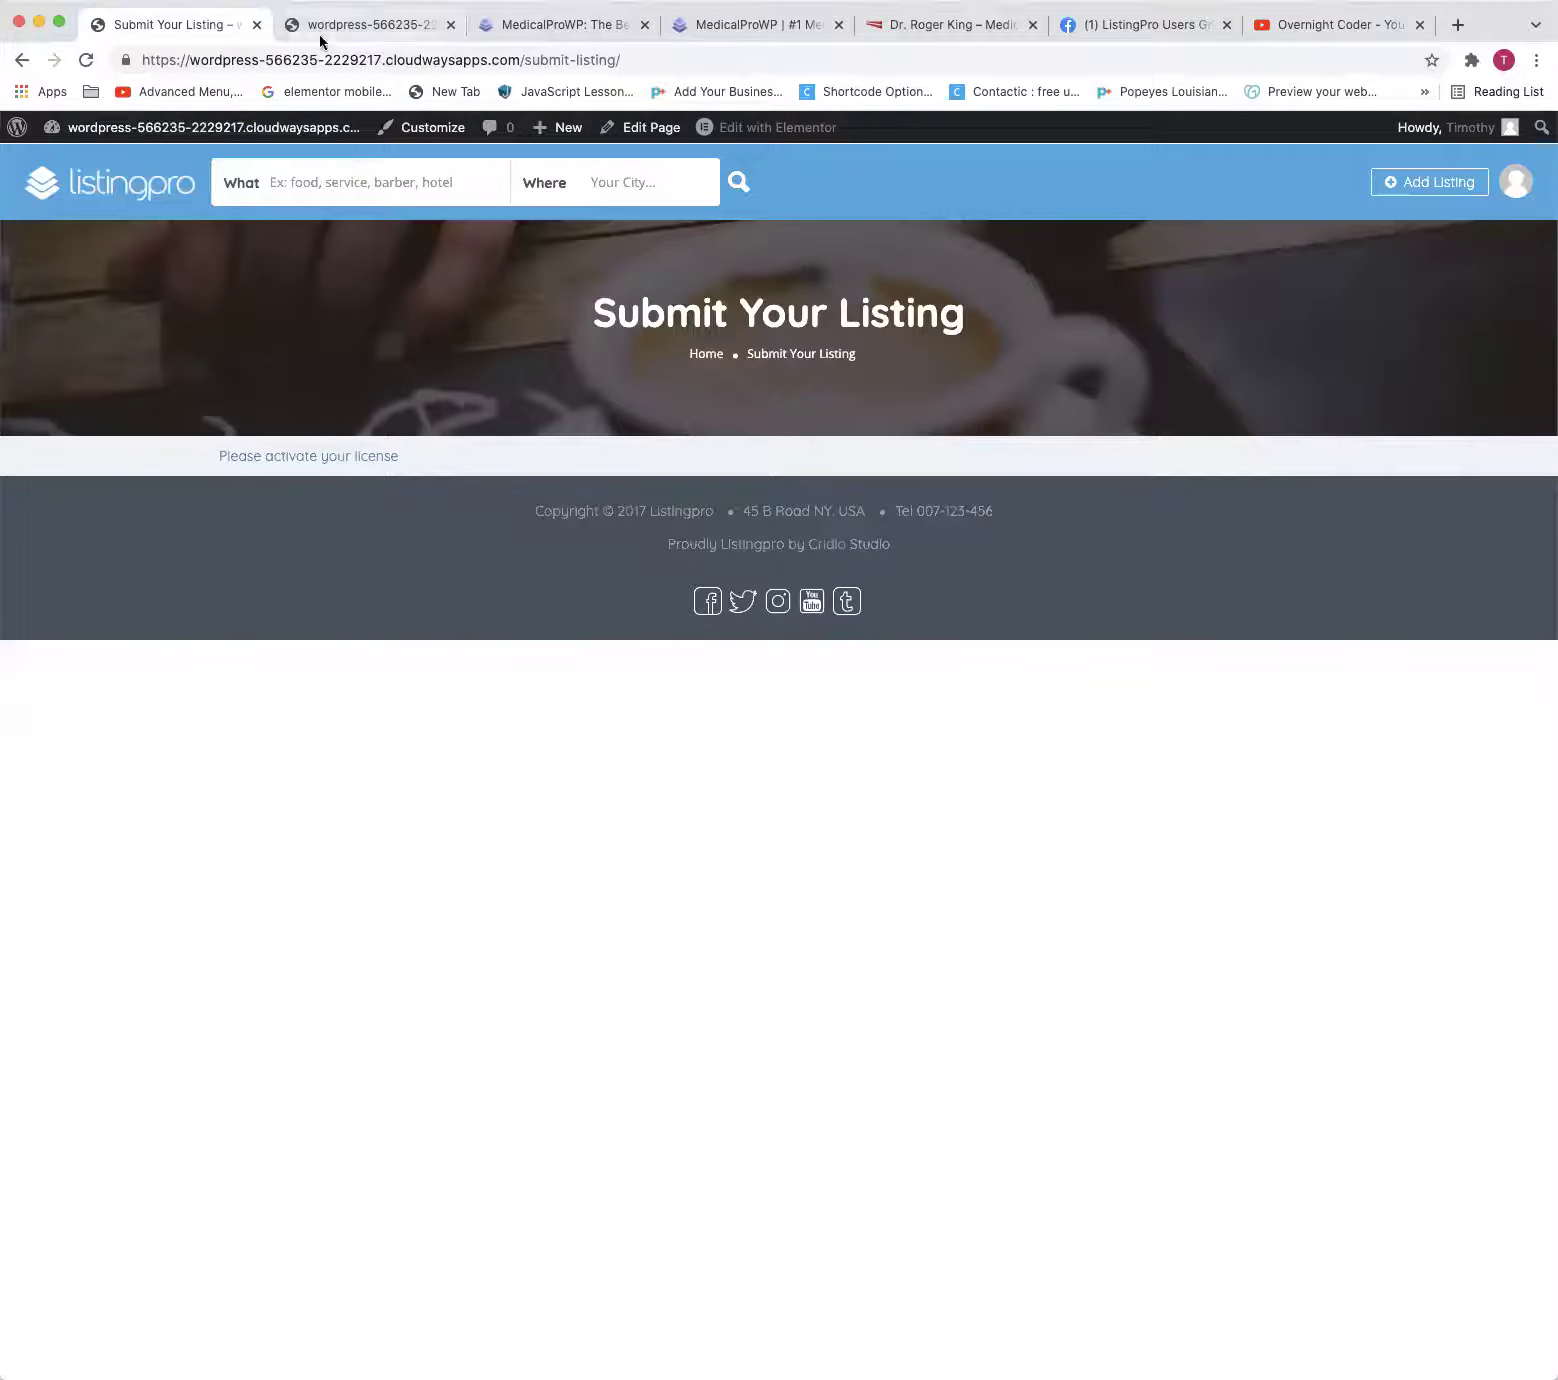
pyautogui.click(556, 25)
pyautogui.click(988, 28)
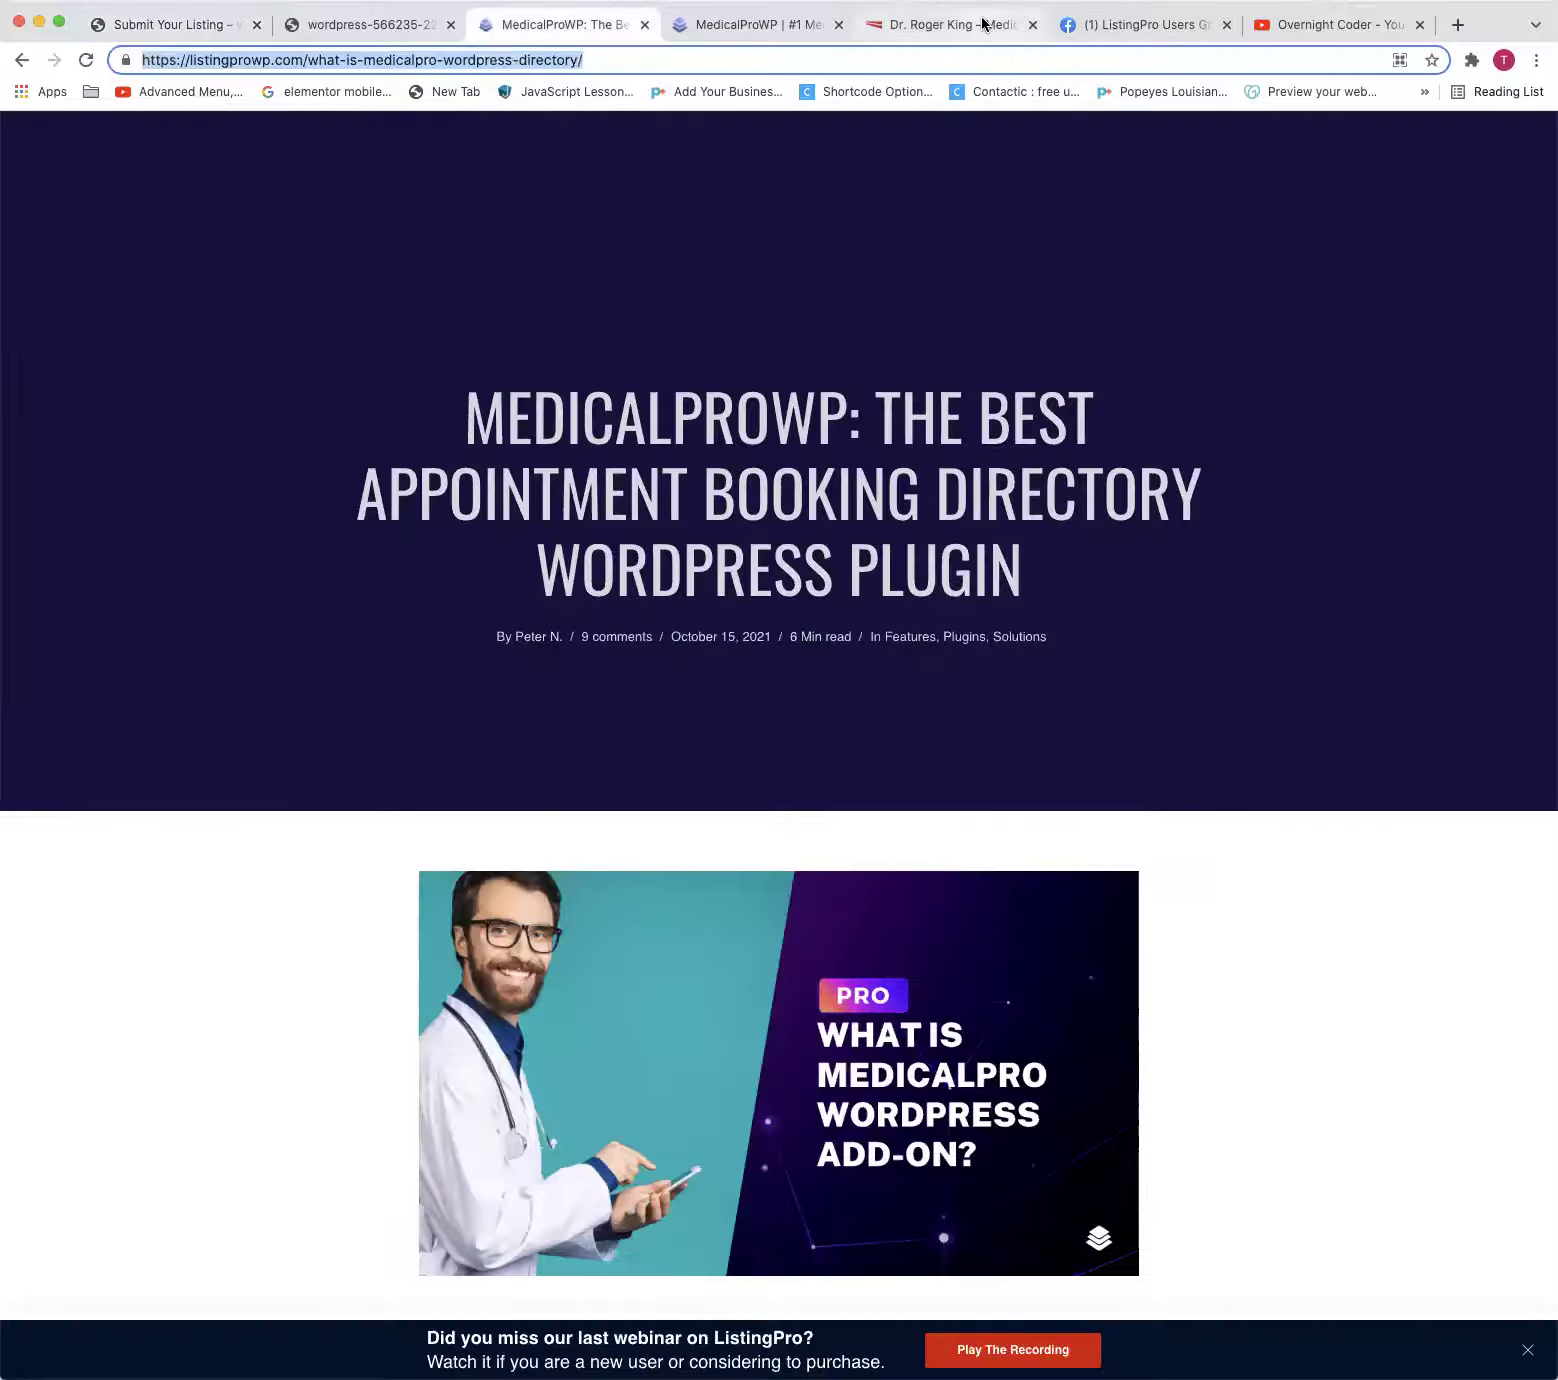
pyautogui.write('demo')
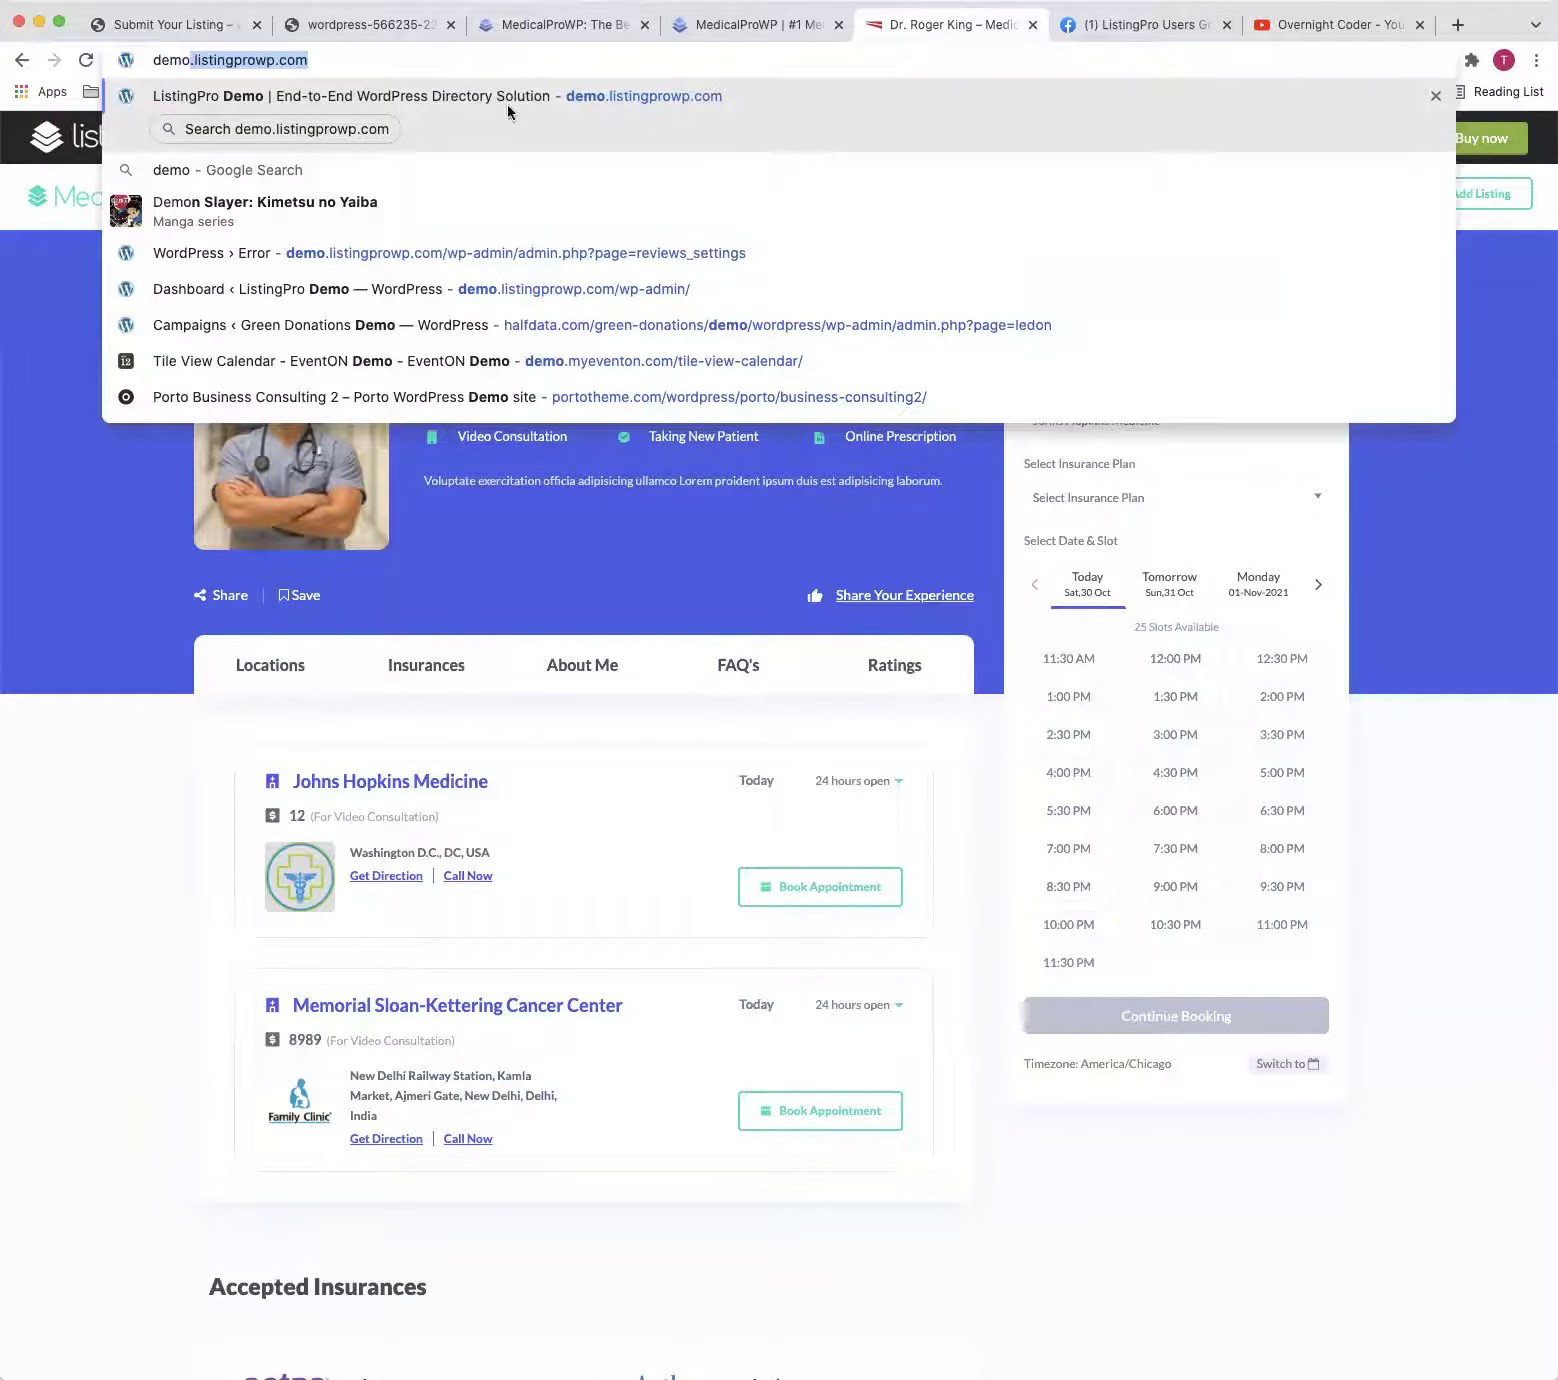
pyautogui.press('Escape')
# Start a new listing from the WordPress admin and dismiss the block editor welcome guide
pyautogui.click(162, 36)
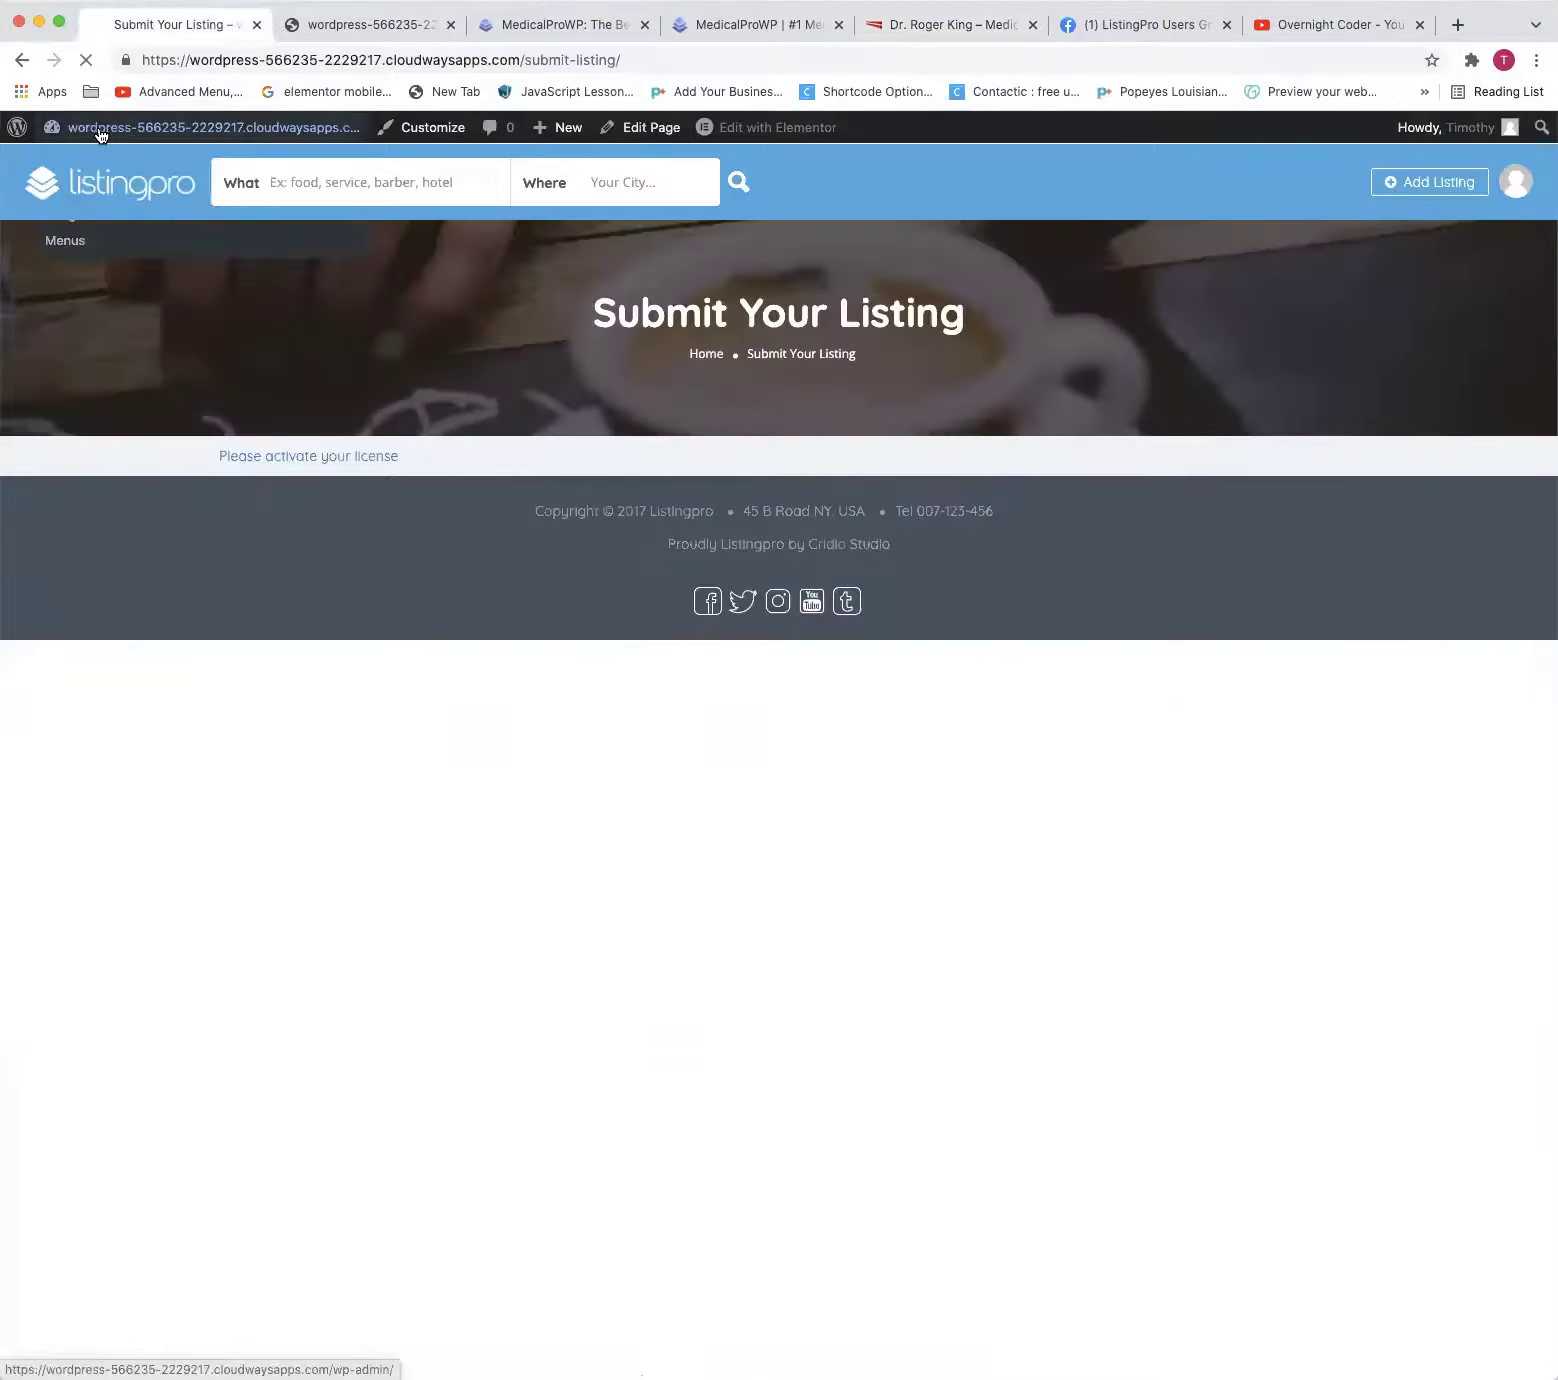
pyautogui.click(100, 128)
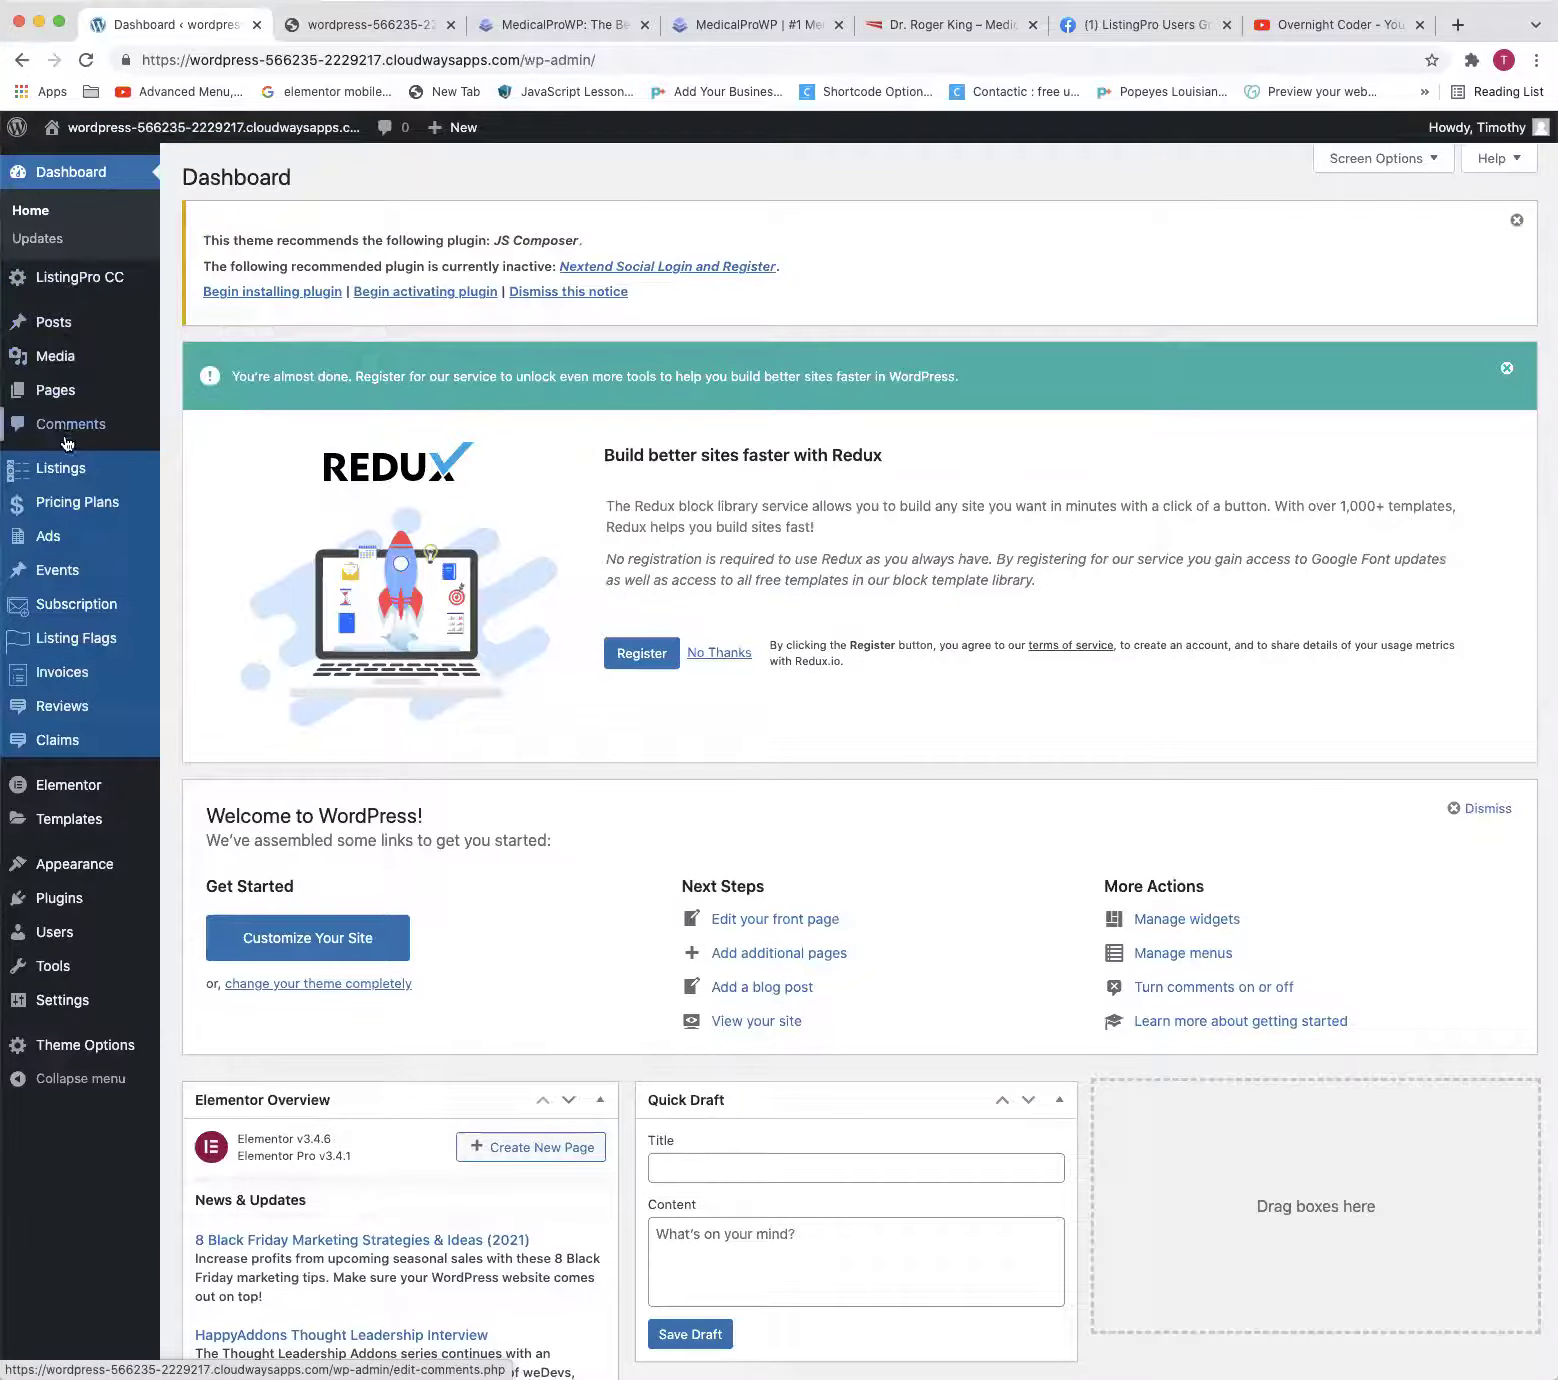
pyautogui.click(68, 469)
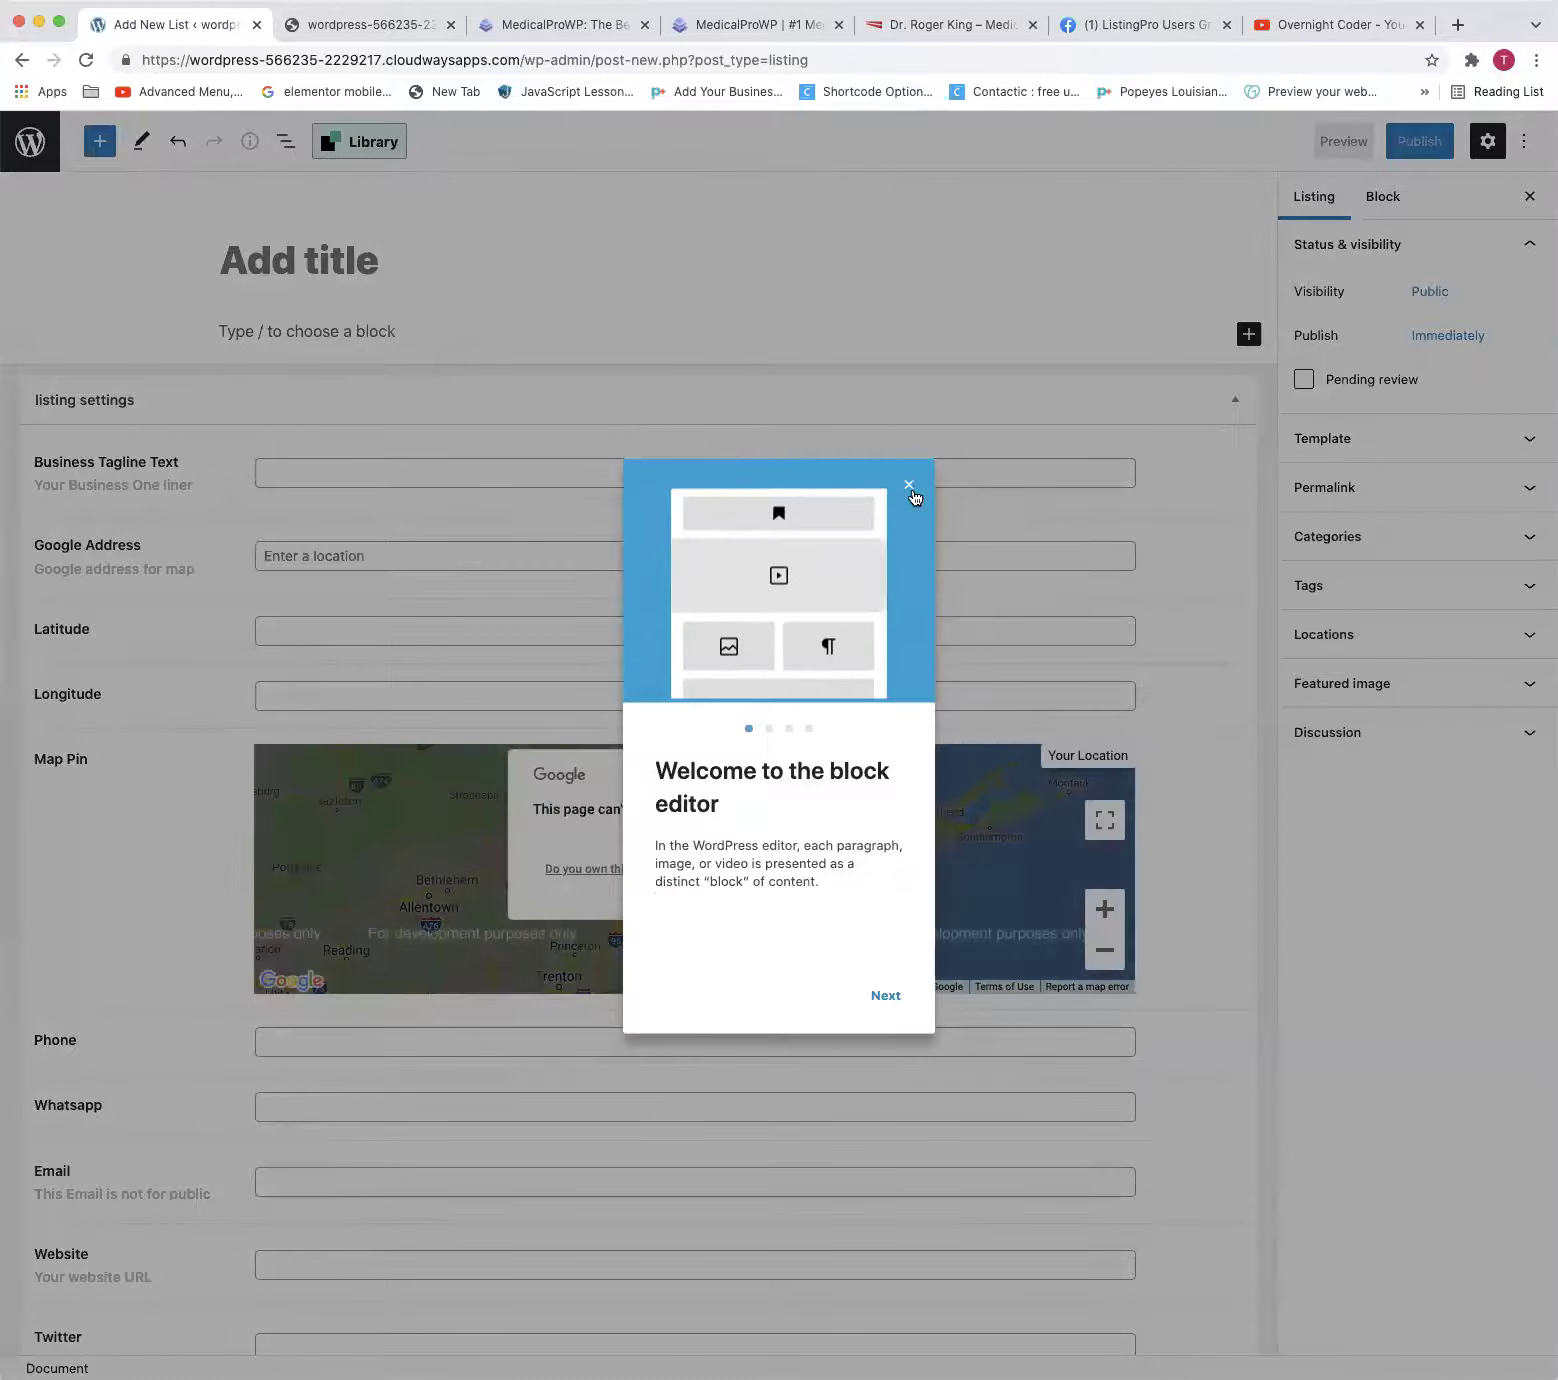
pyautogui.click(909, 485)
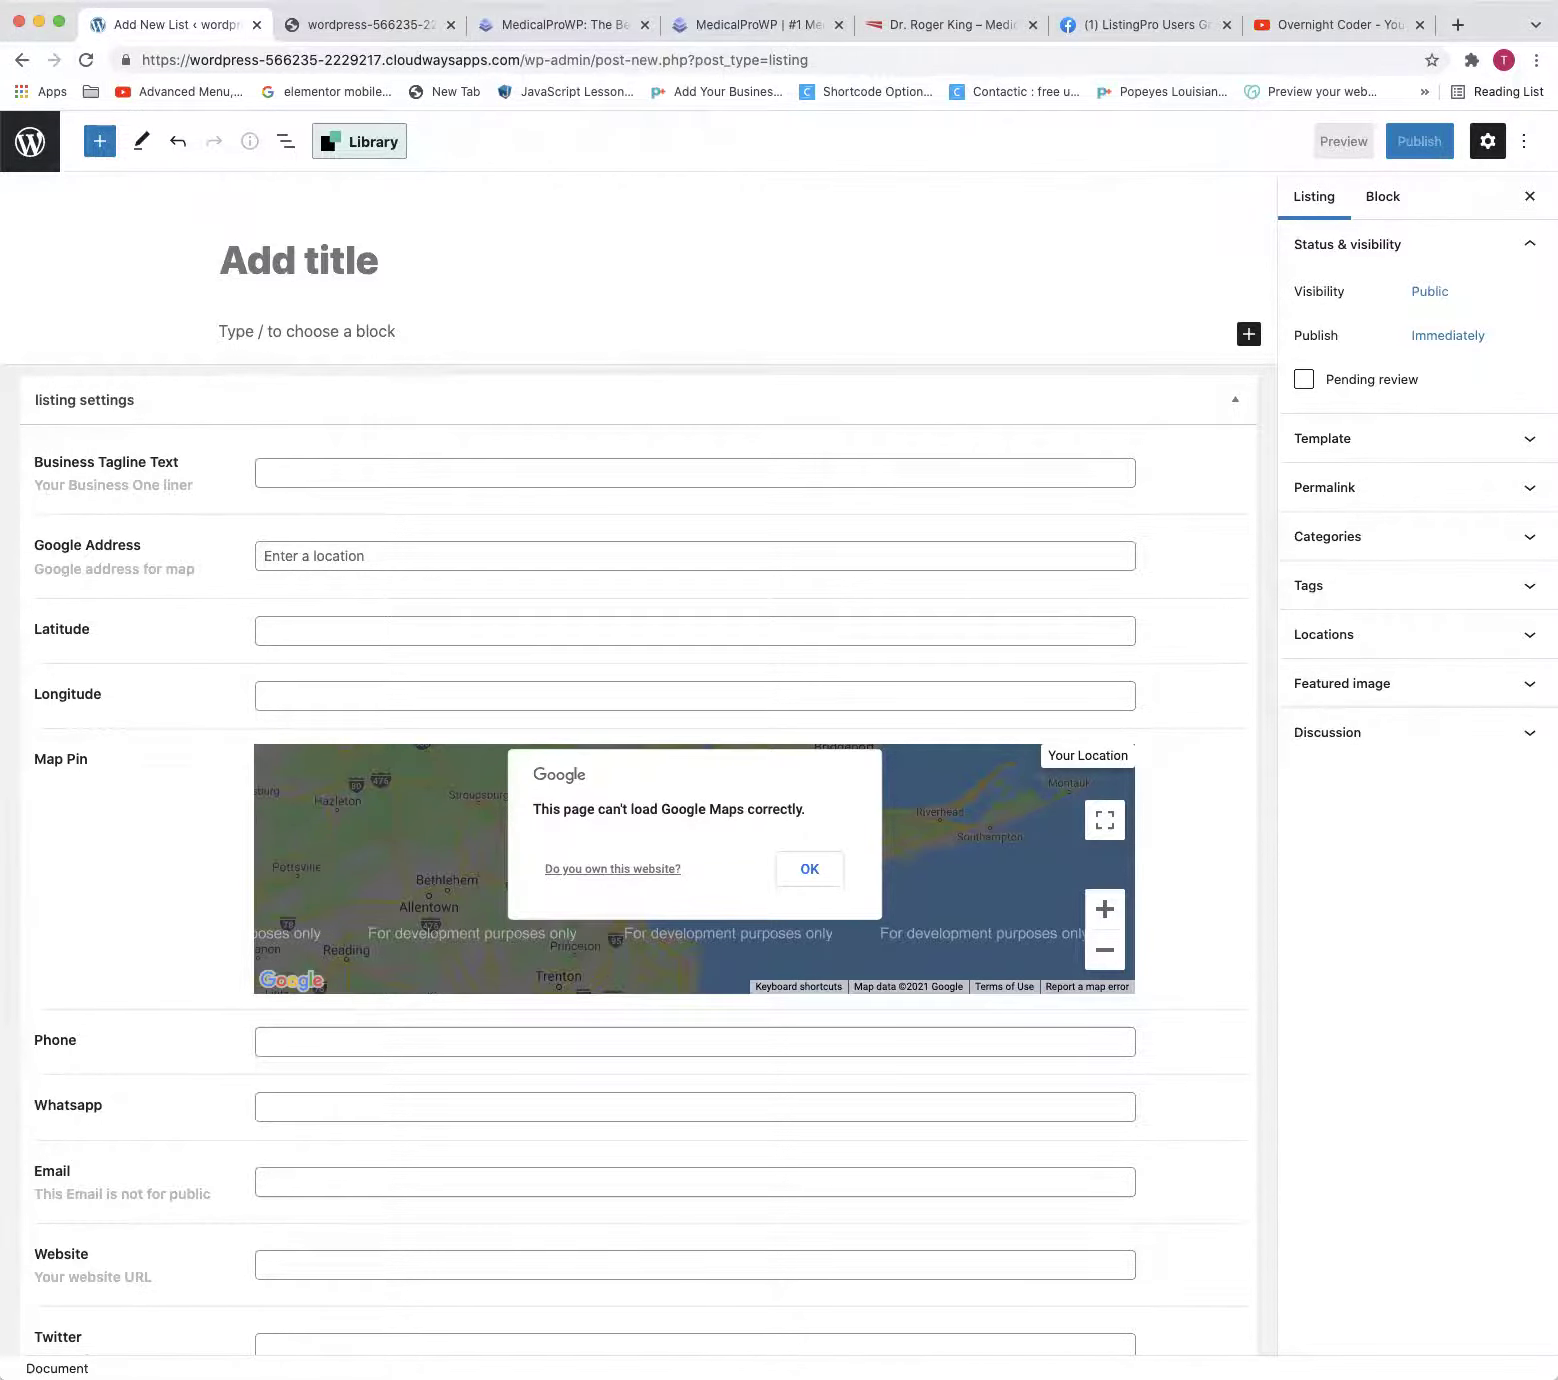
# Compare the new listing editor with the site's home page and return to the home page
pyautogui.click(420, 26)
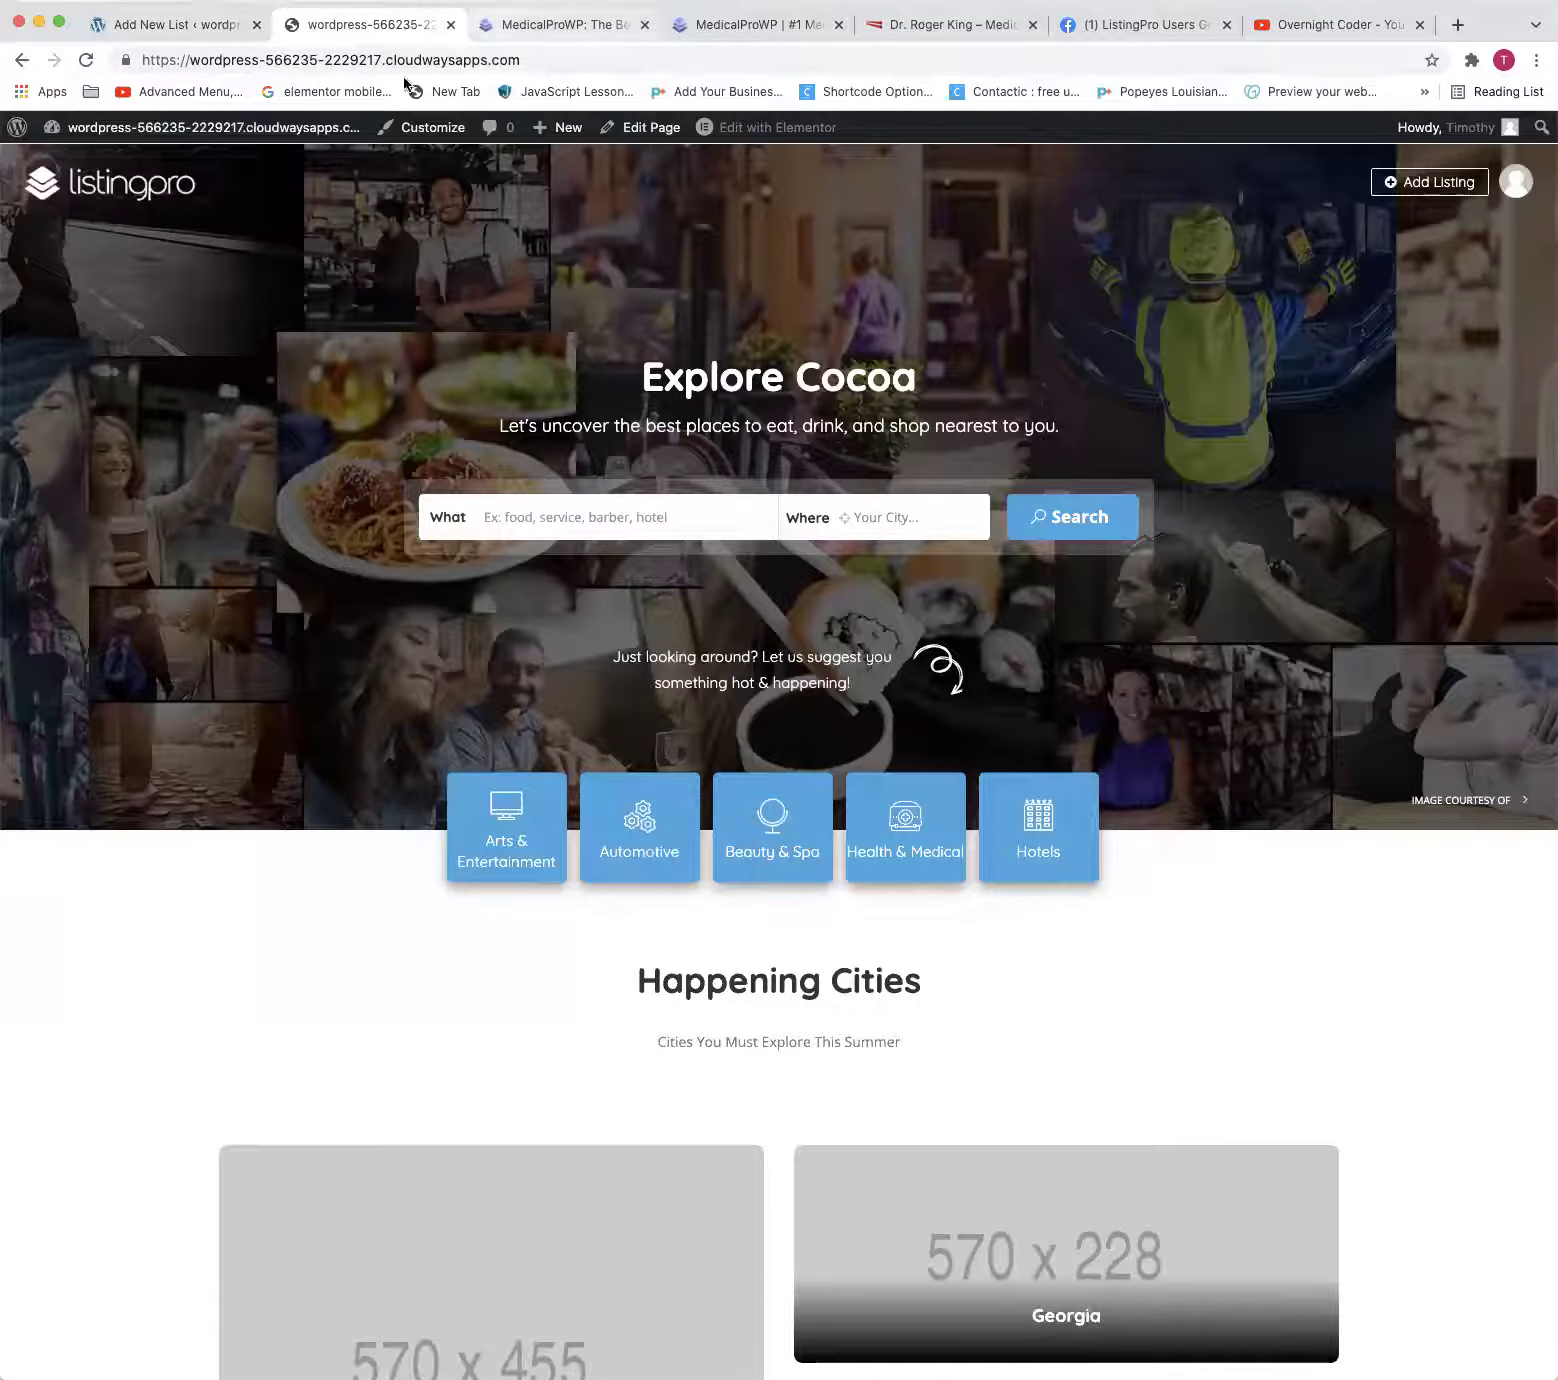
pyautogui.click(194, 28)
pyautogui.click(329, 28)
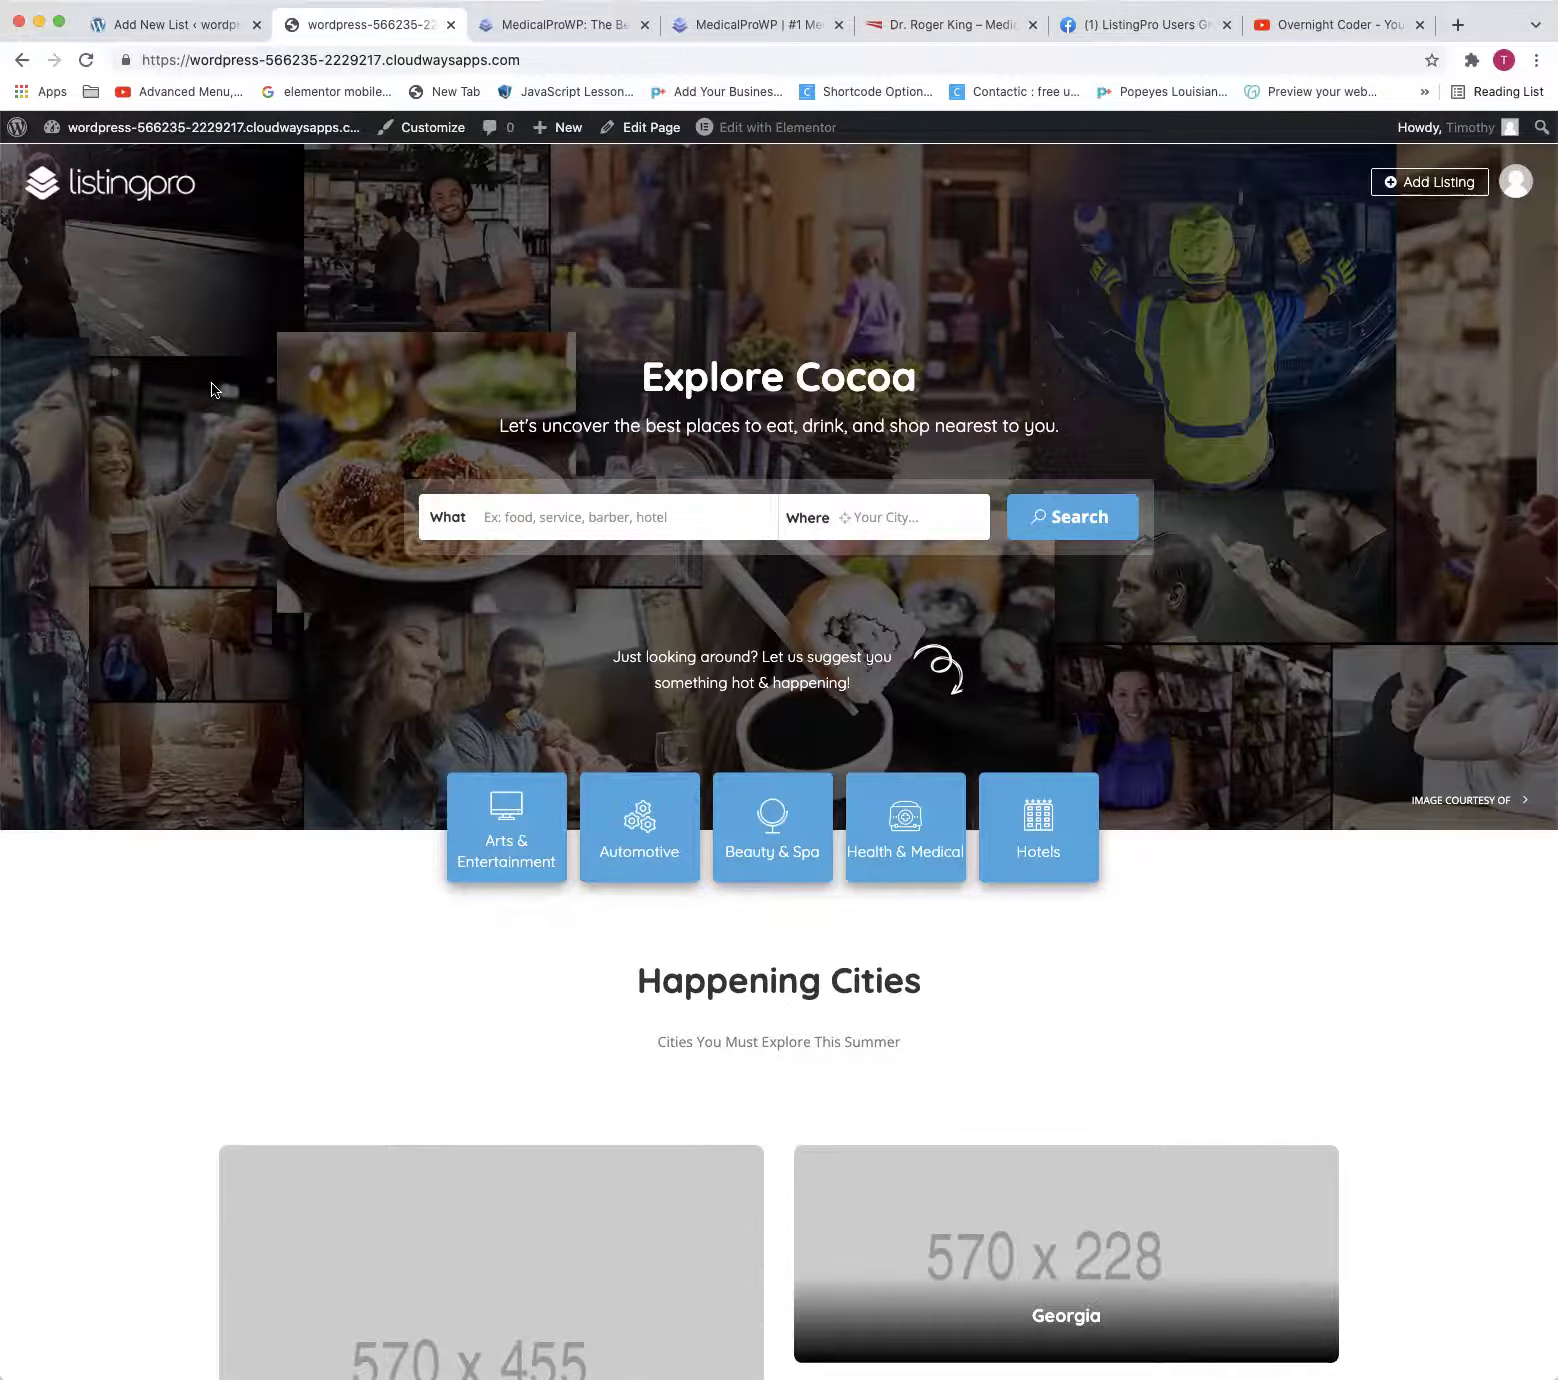
pyautogui.moveTo(178, 147)
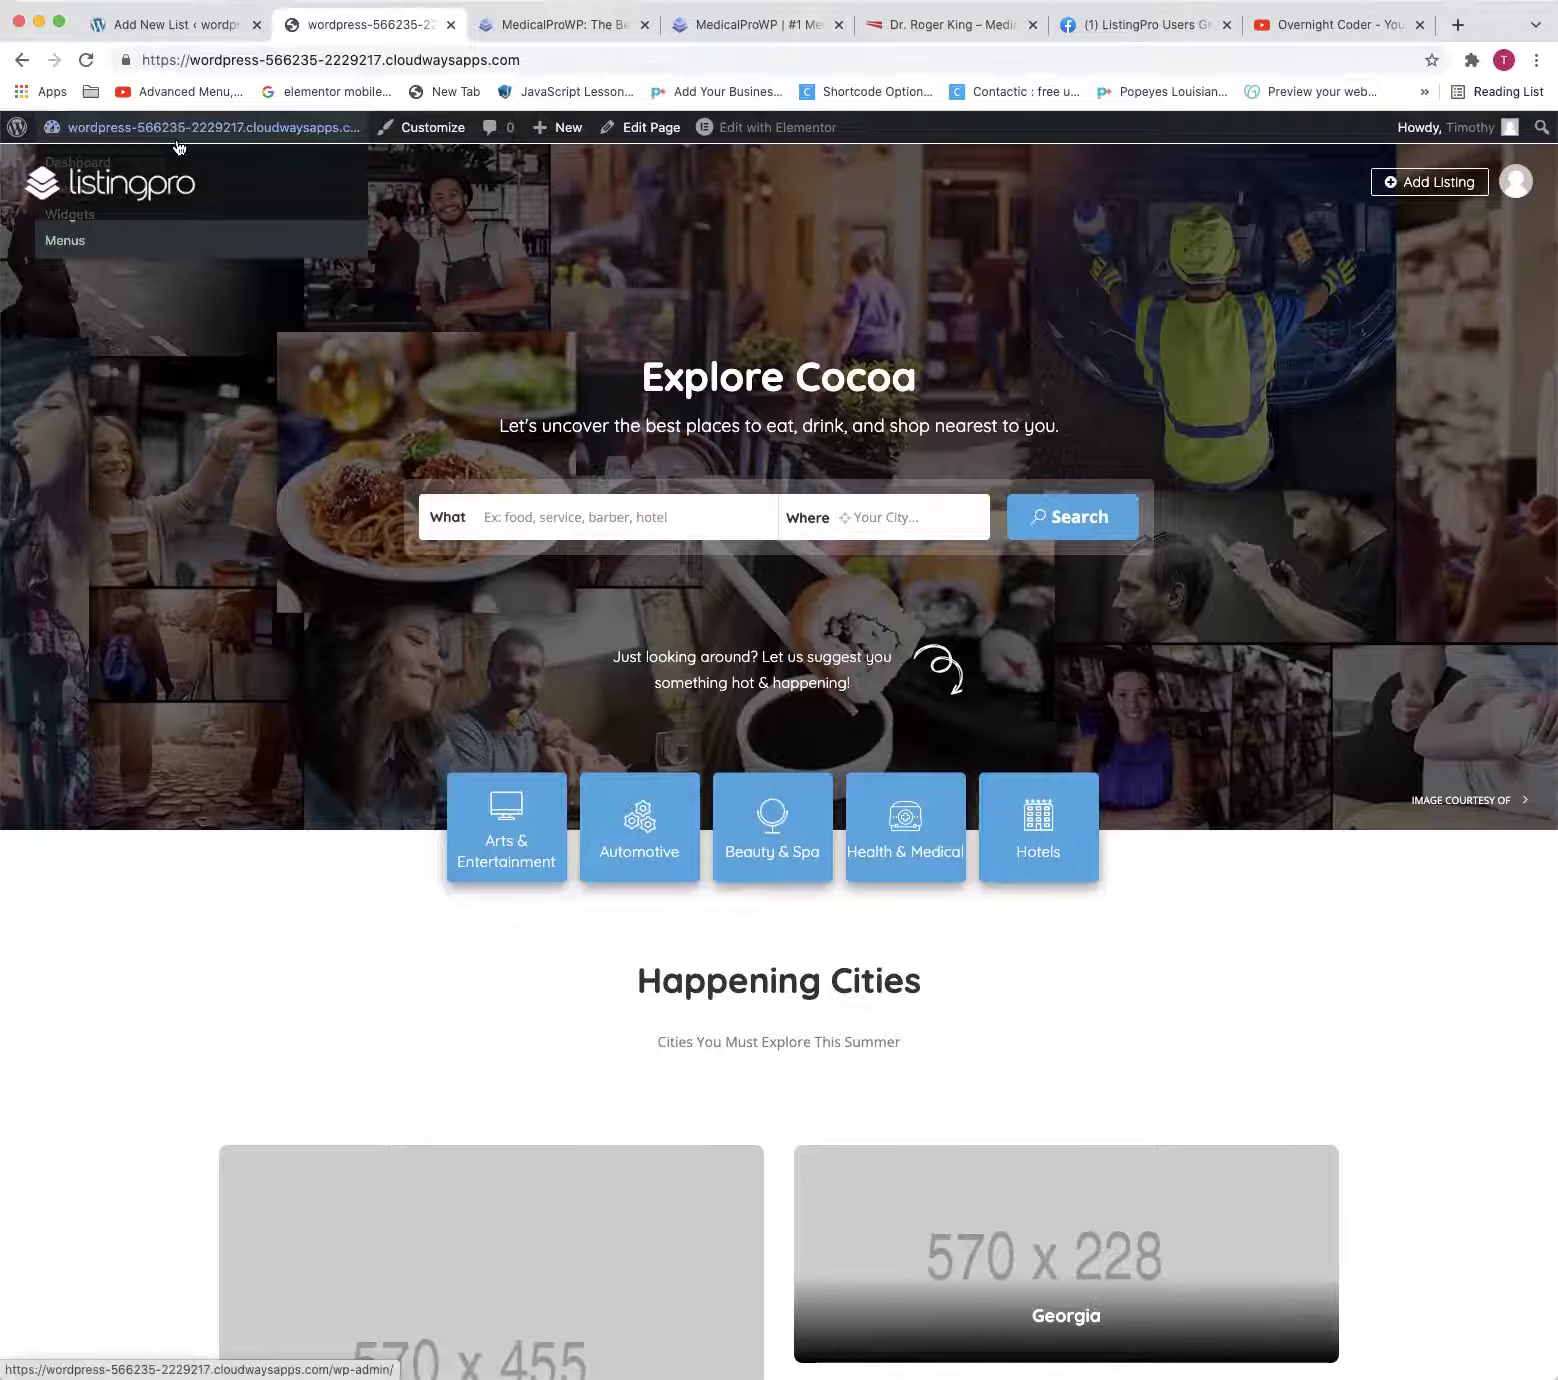
# Open the WordPress admin dashboard and view the site's list of listings
pyautogui.click(178, 147)
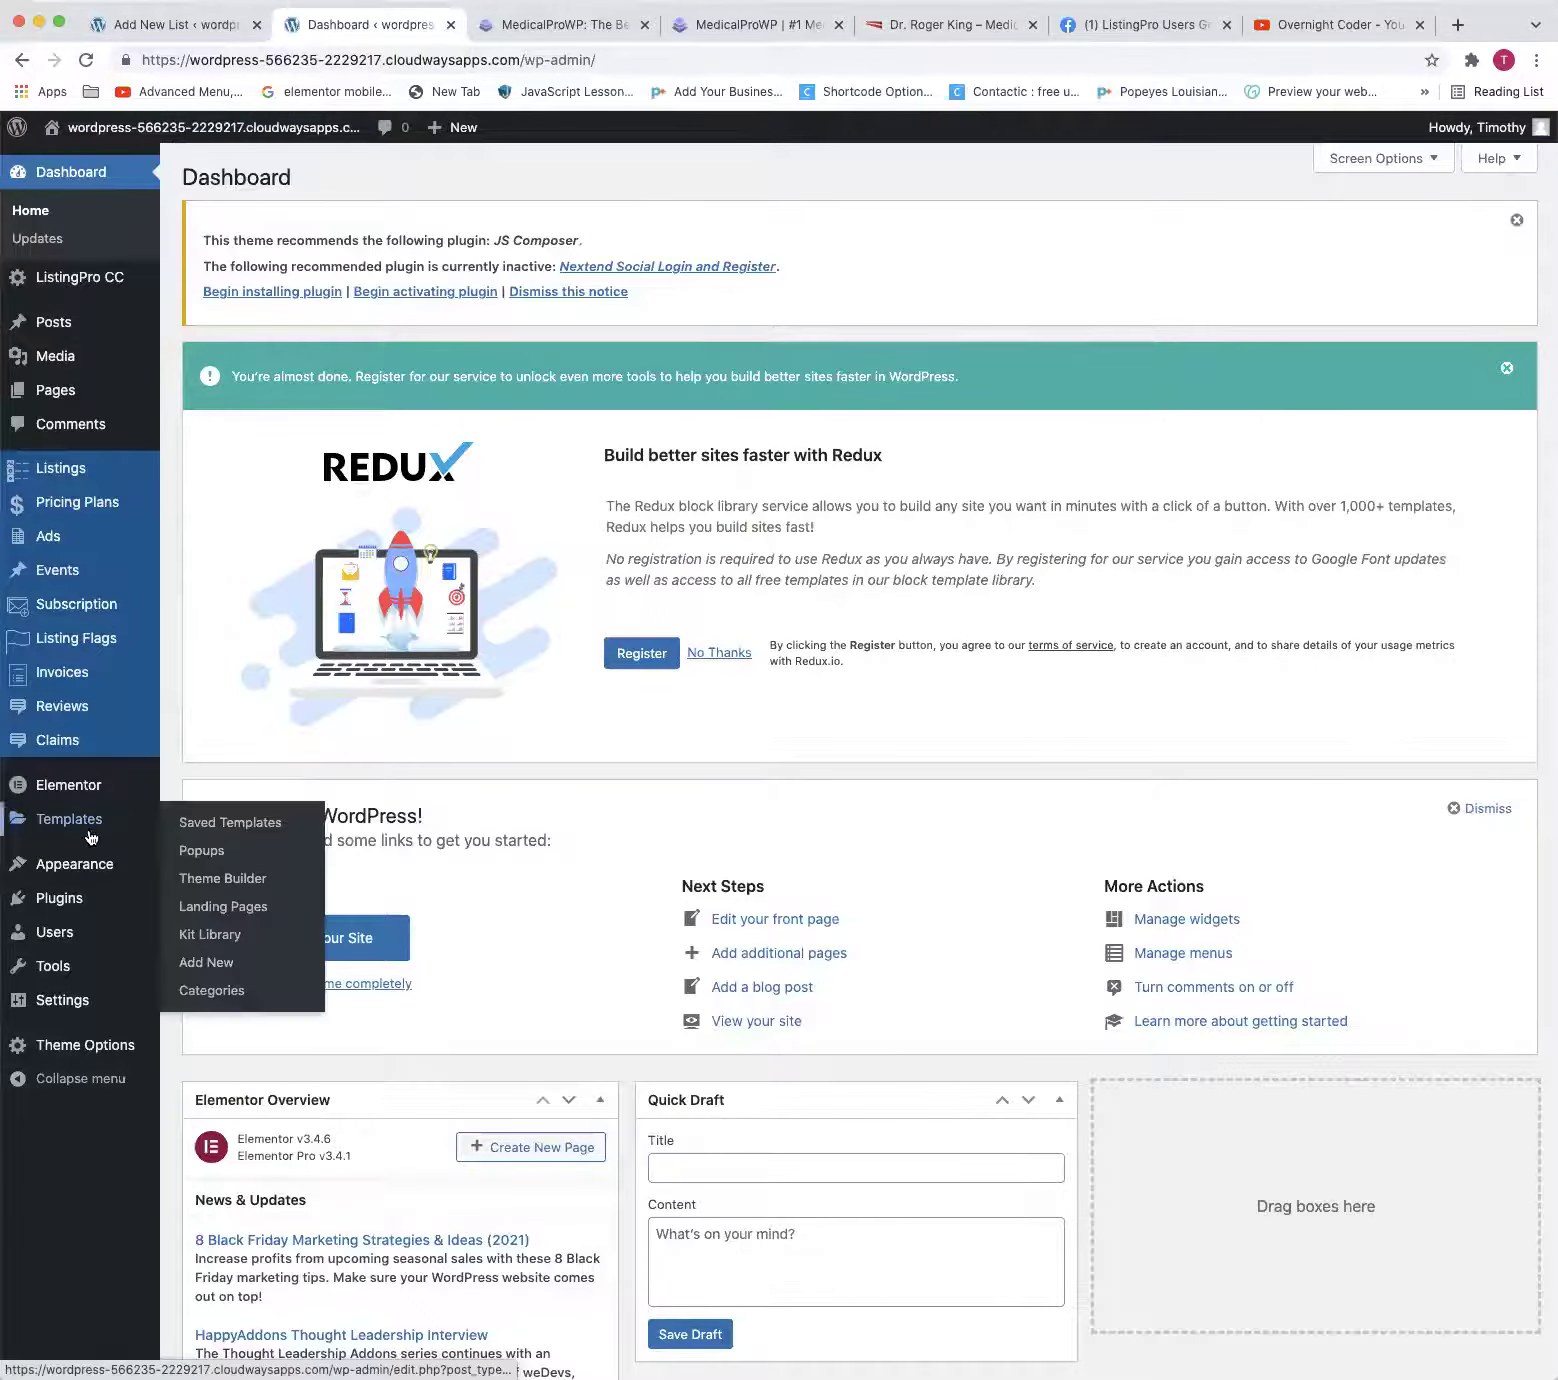
pyautogui.moveTo(87, 873)
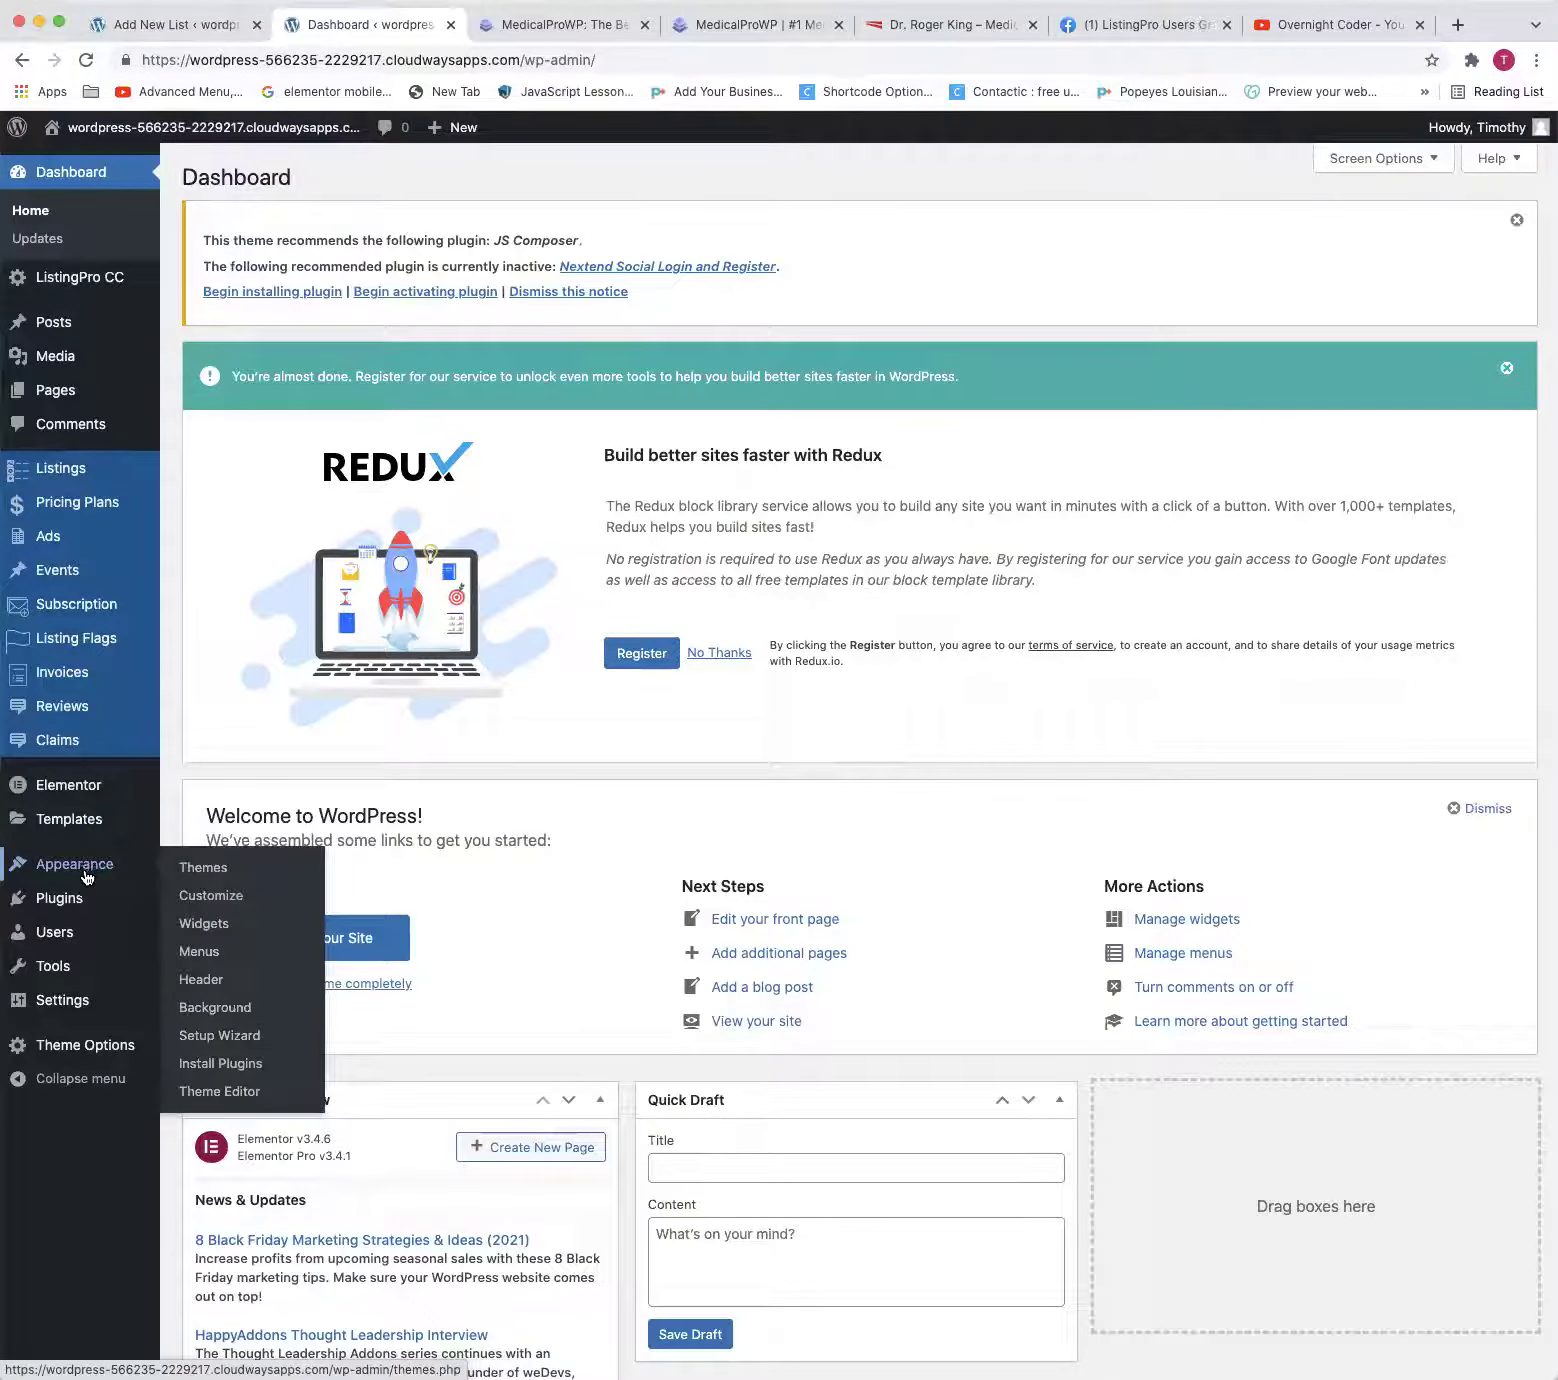
pyautogui.click(70, 468)
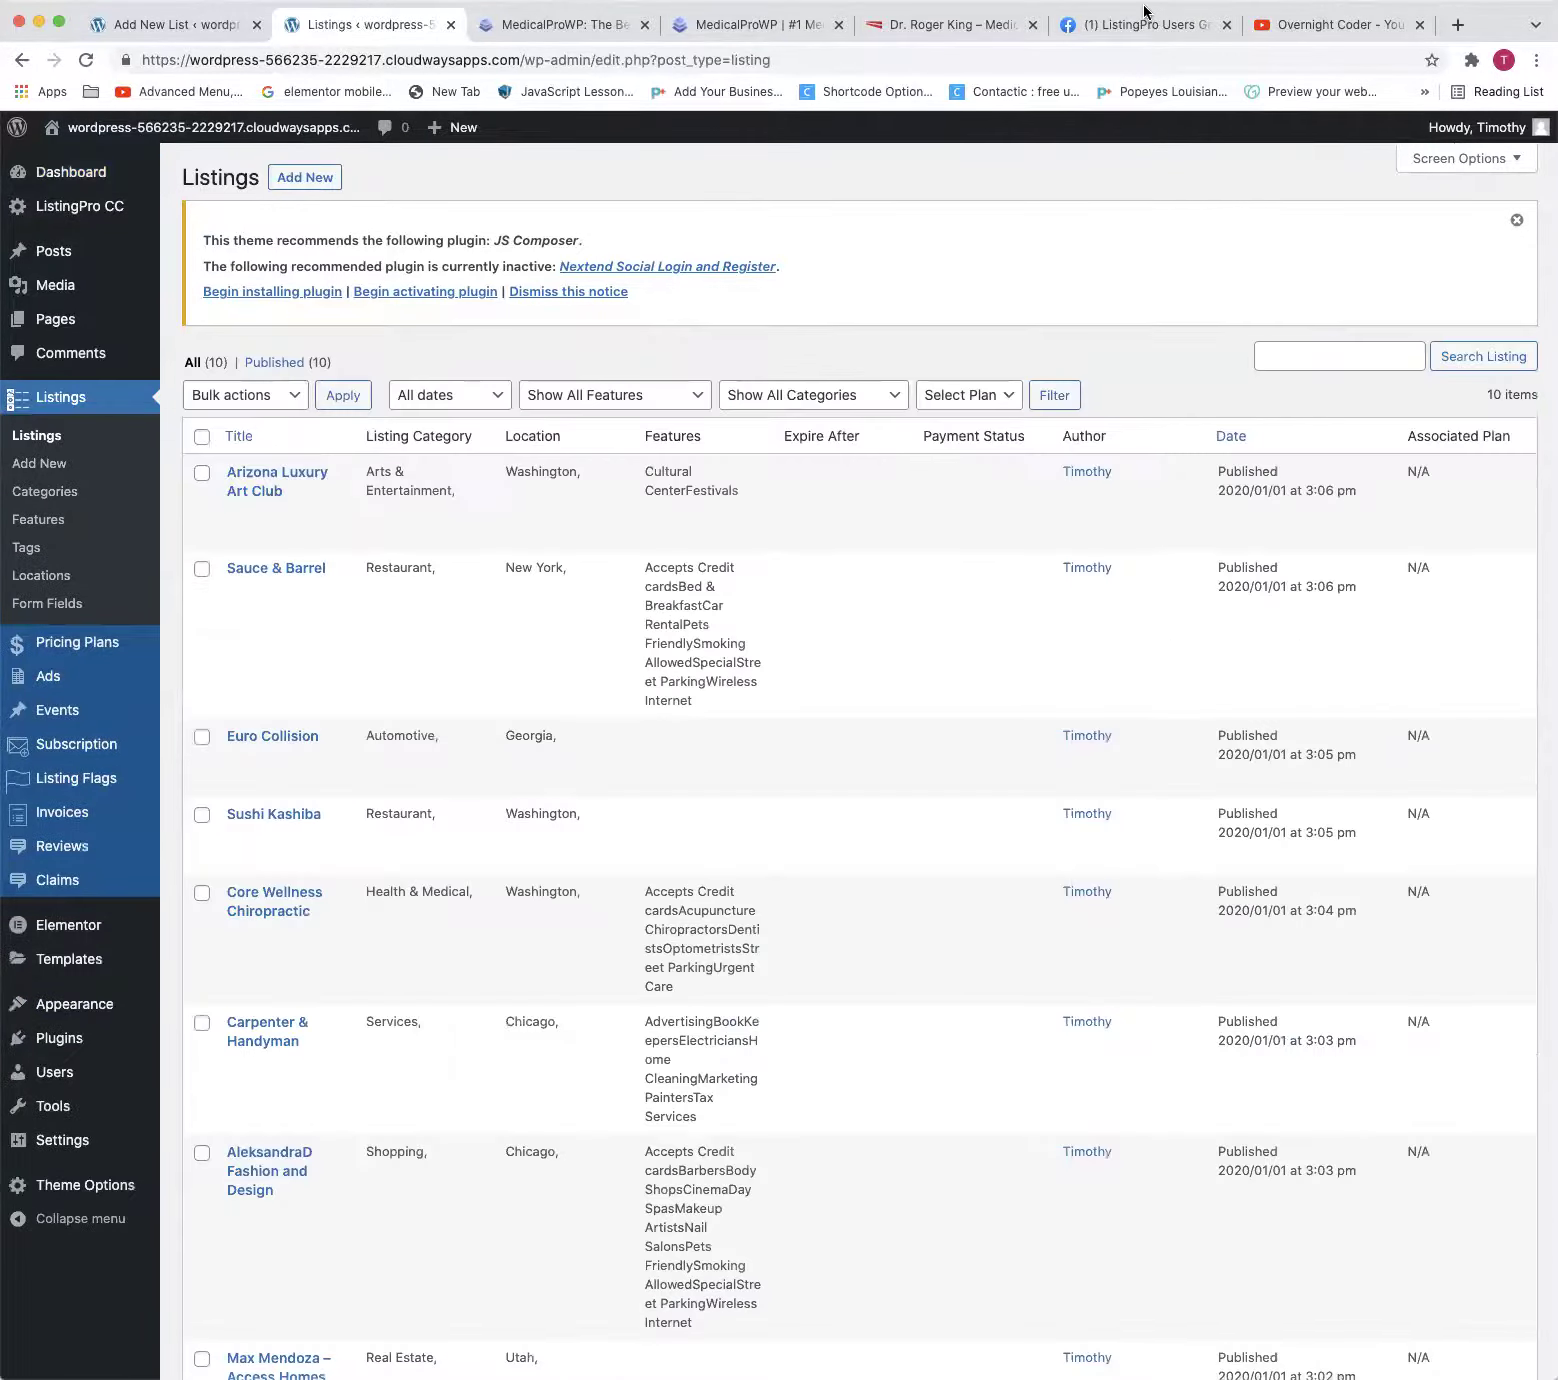
# Return to the site's home page and open the Sushi Kashiba listing from the Exclusive section
pyautogui.click(103, 133)
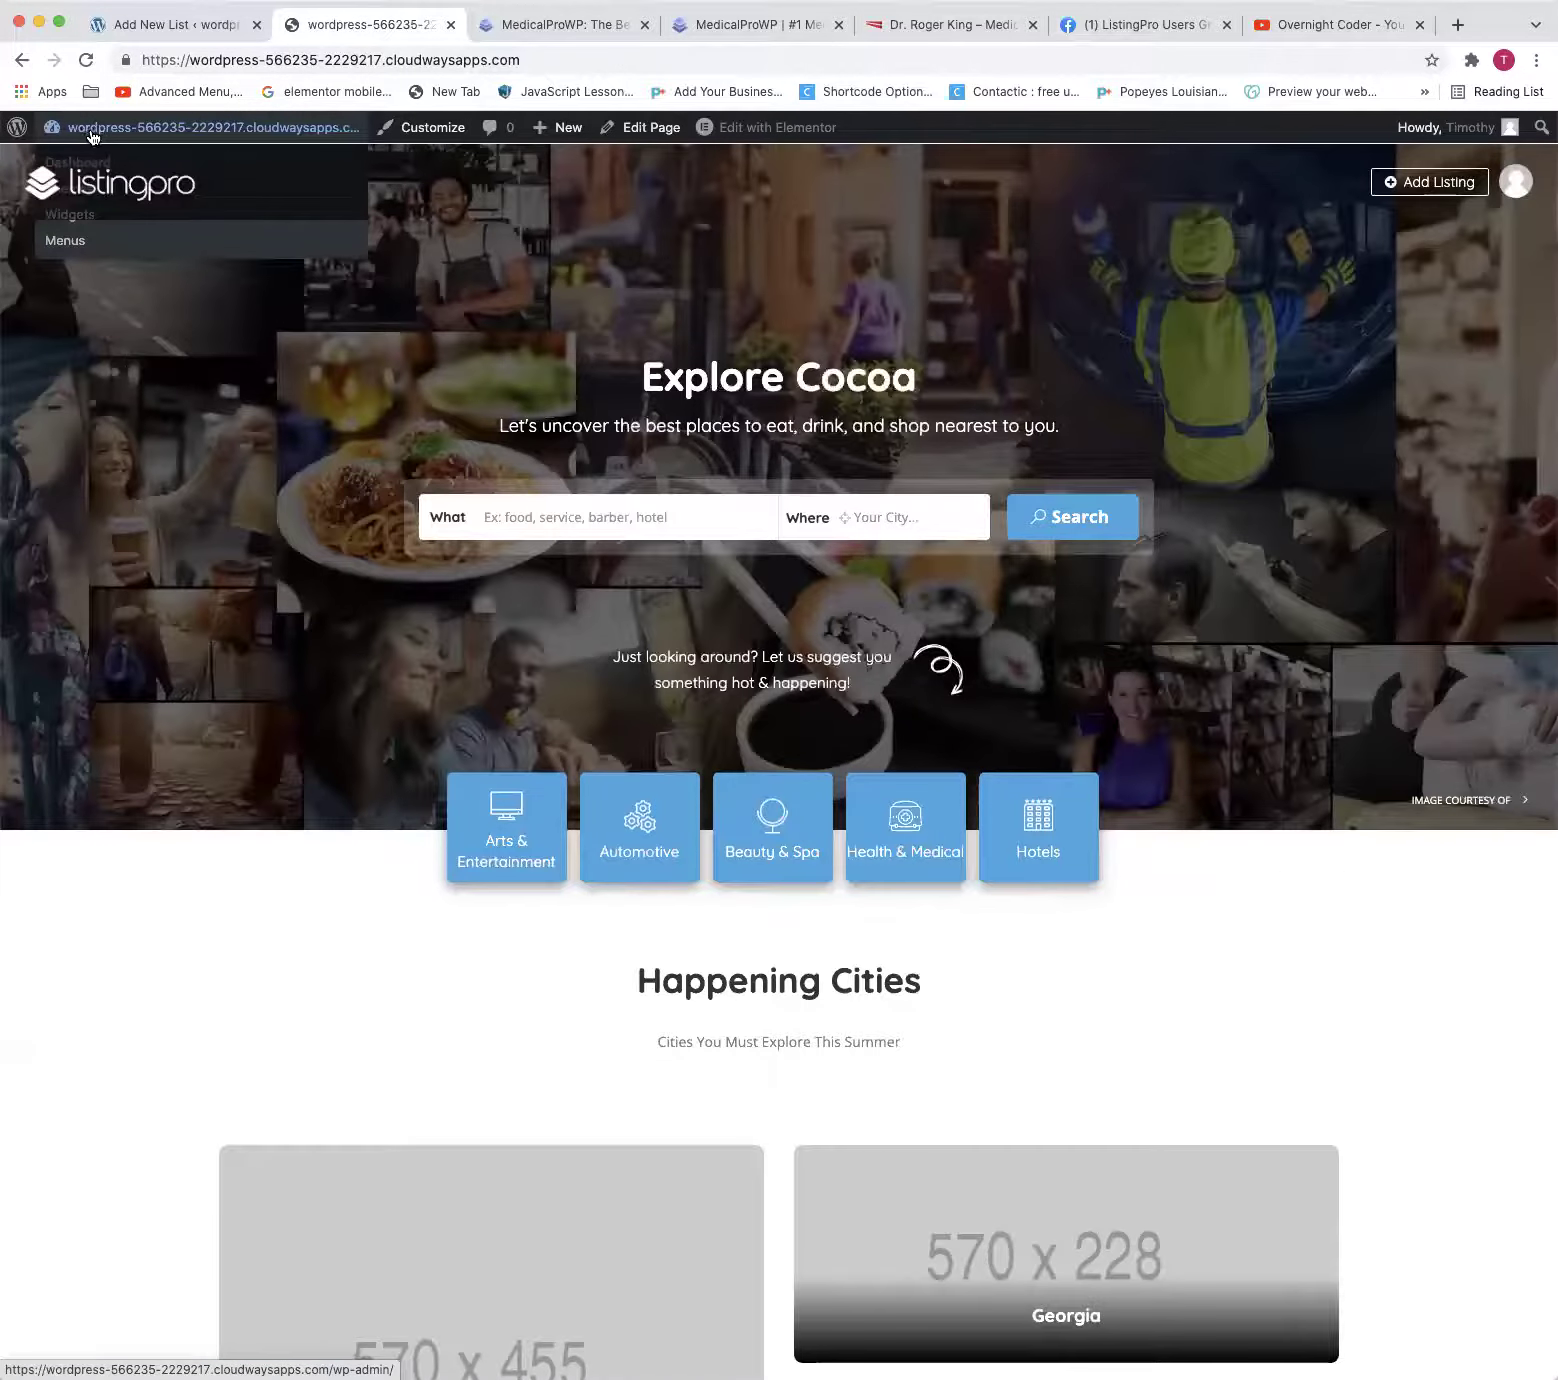
pyautogui.scroll(-5, 567, 695)
pyautogui.scroll(-13, 657, 789)
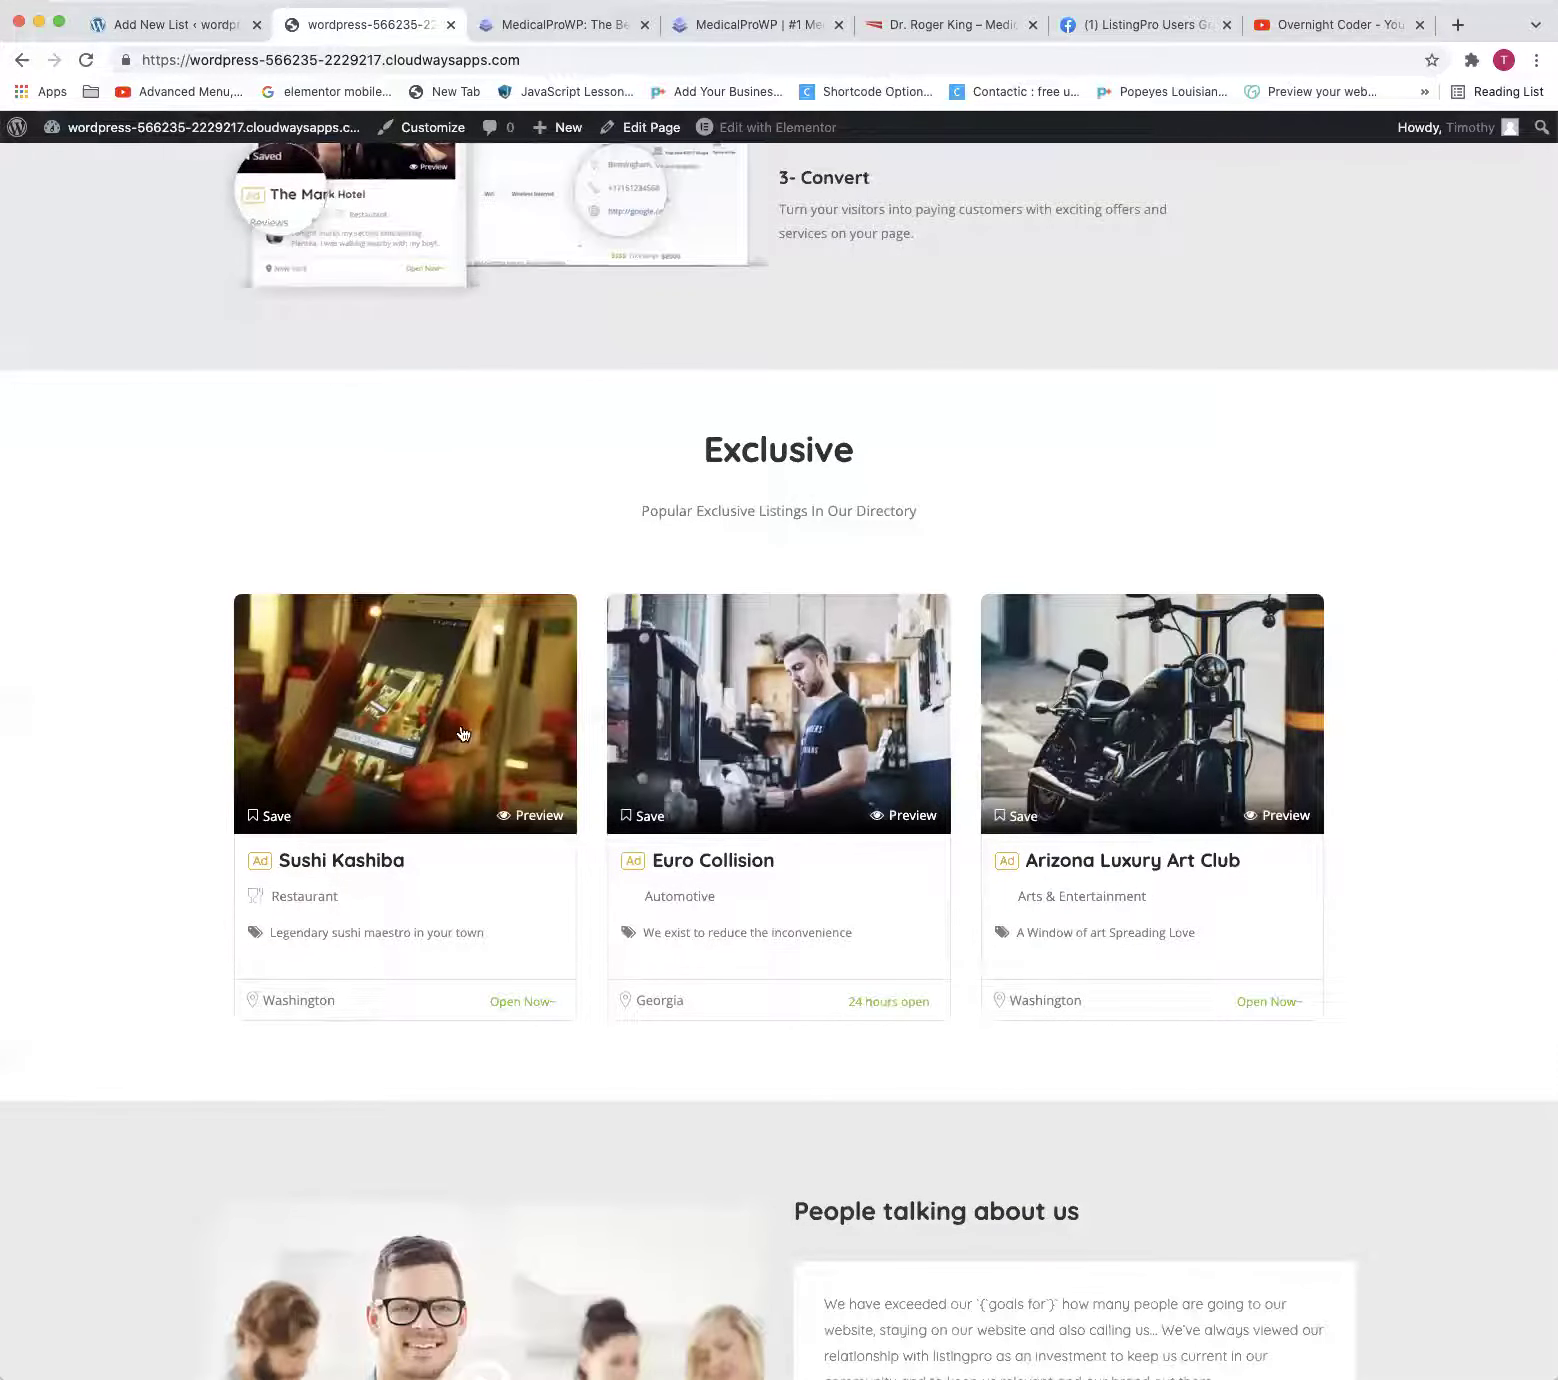
pyautogui.click(335, 866)
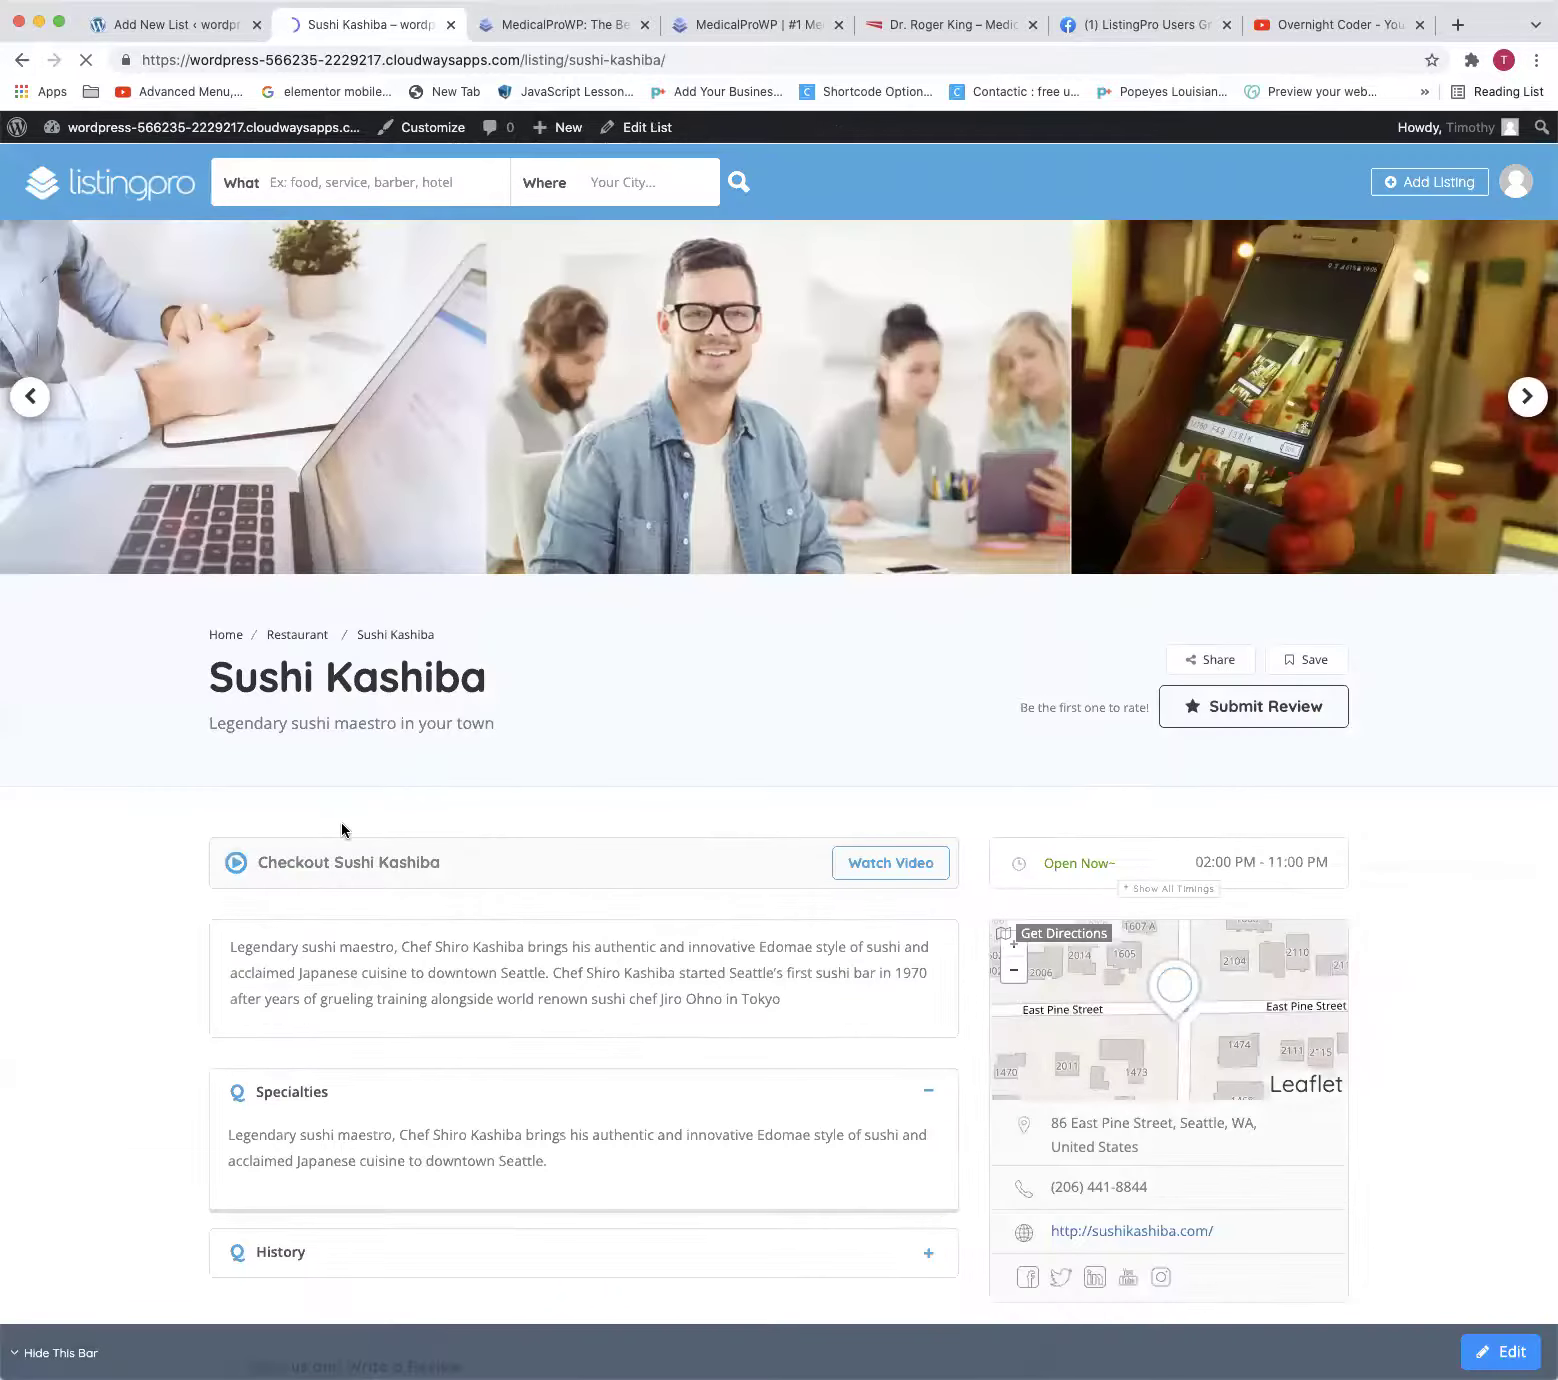
# Follow the Facebook link among the Sushi Kashiba listing's contact details and return to the listing page
pyautogui.scroll(-4, 539, 647)
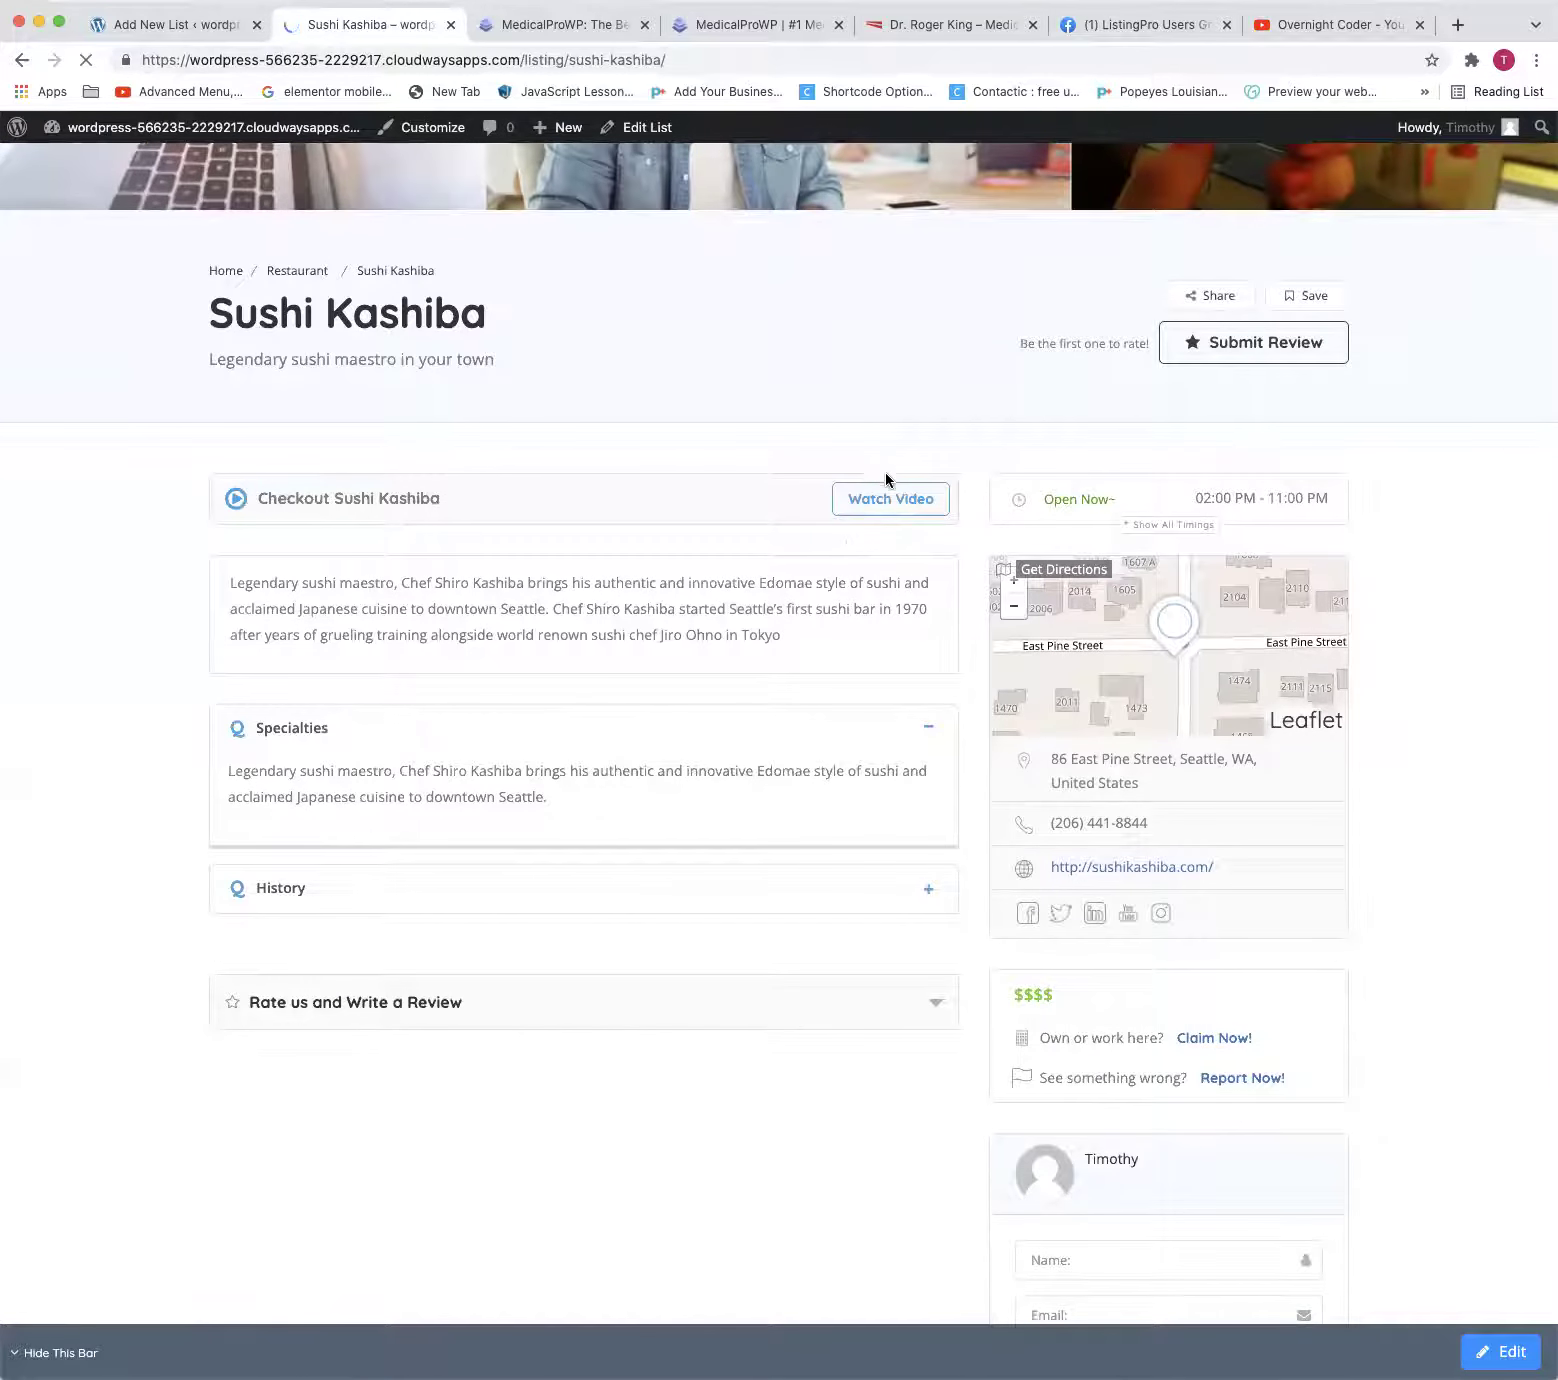
pyautogui.click(1035, 918)
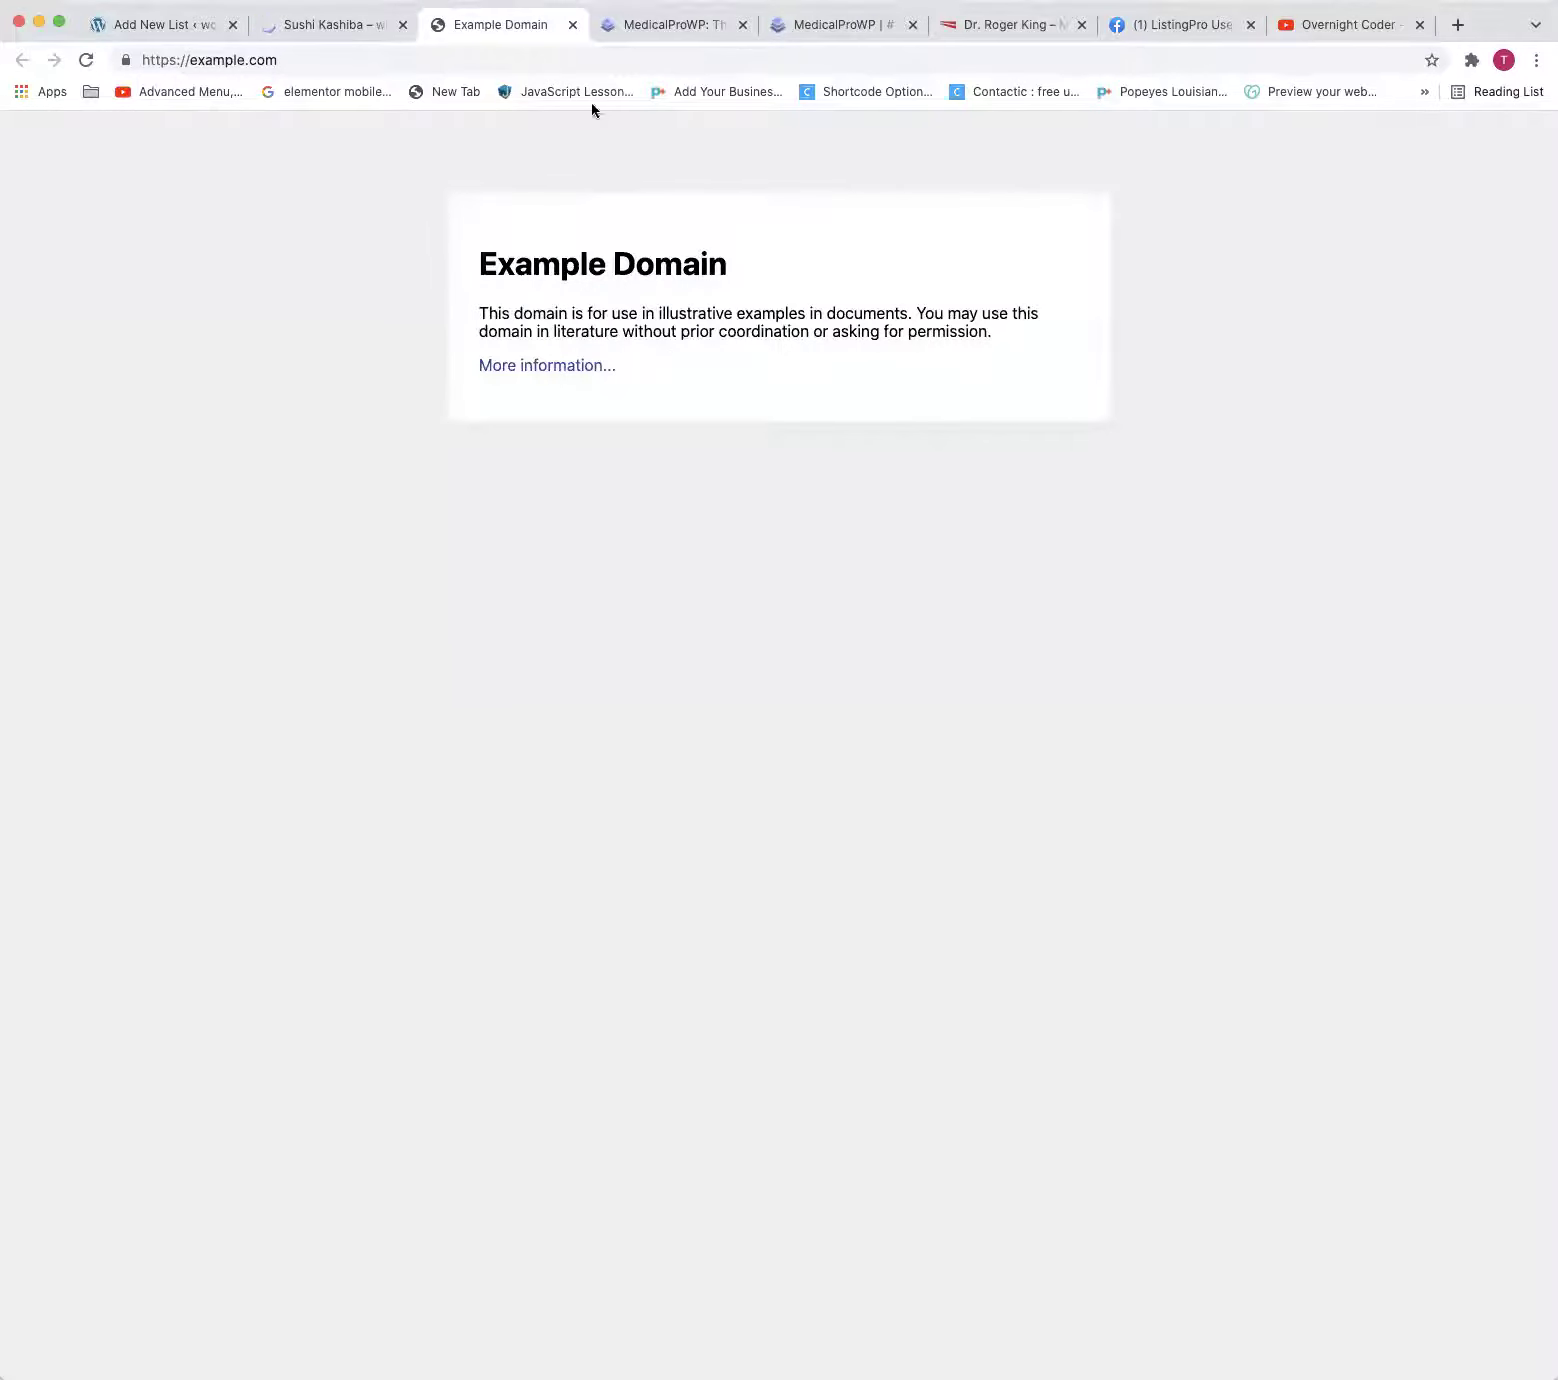
pyautogui.click(362, 24)
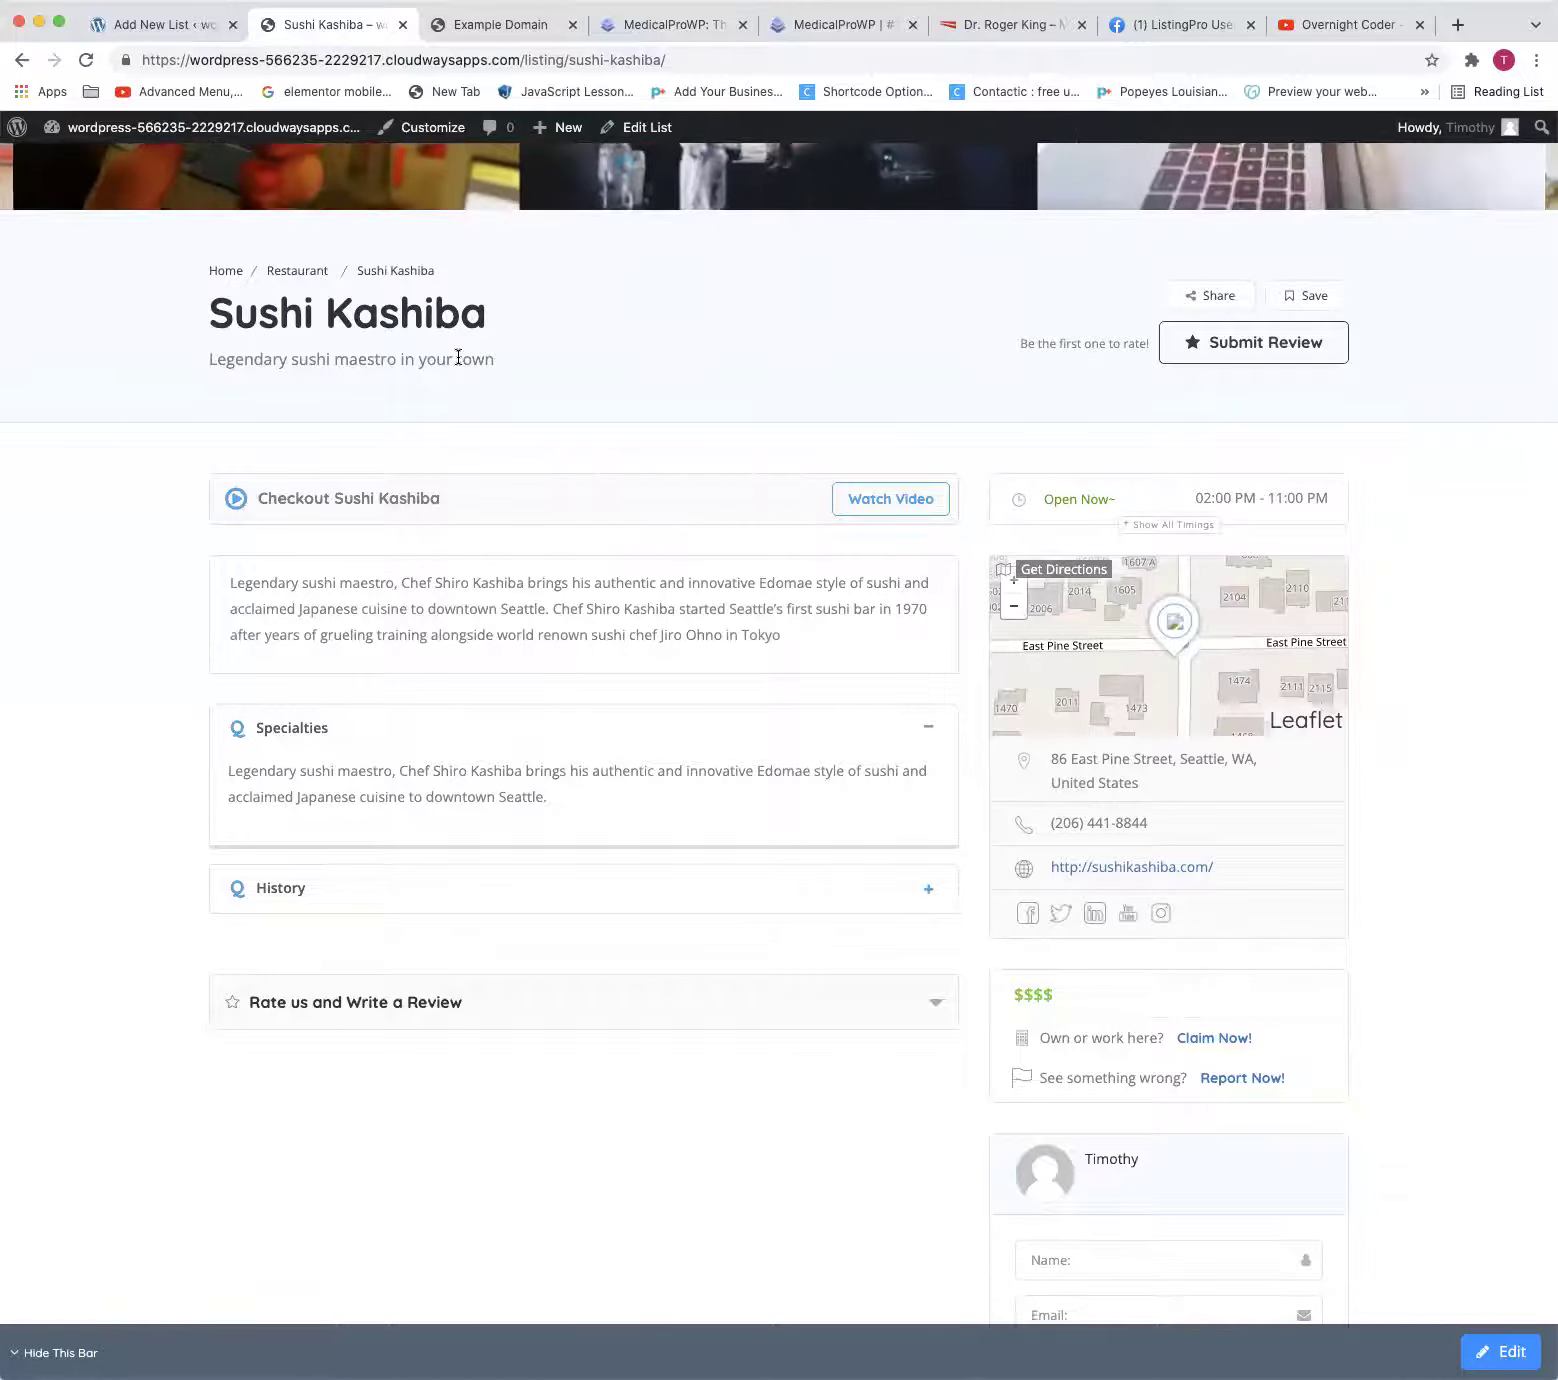
# Open the Submit Your Listing page from the Sushi Kashiba listing, and load topgoogle.com in the same tab
pyautogui.scroll(5, 508, 442)
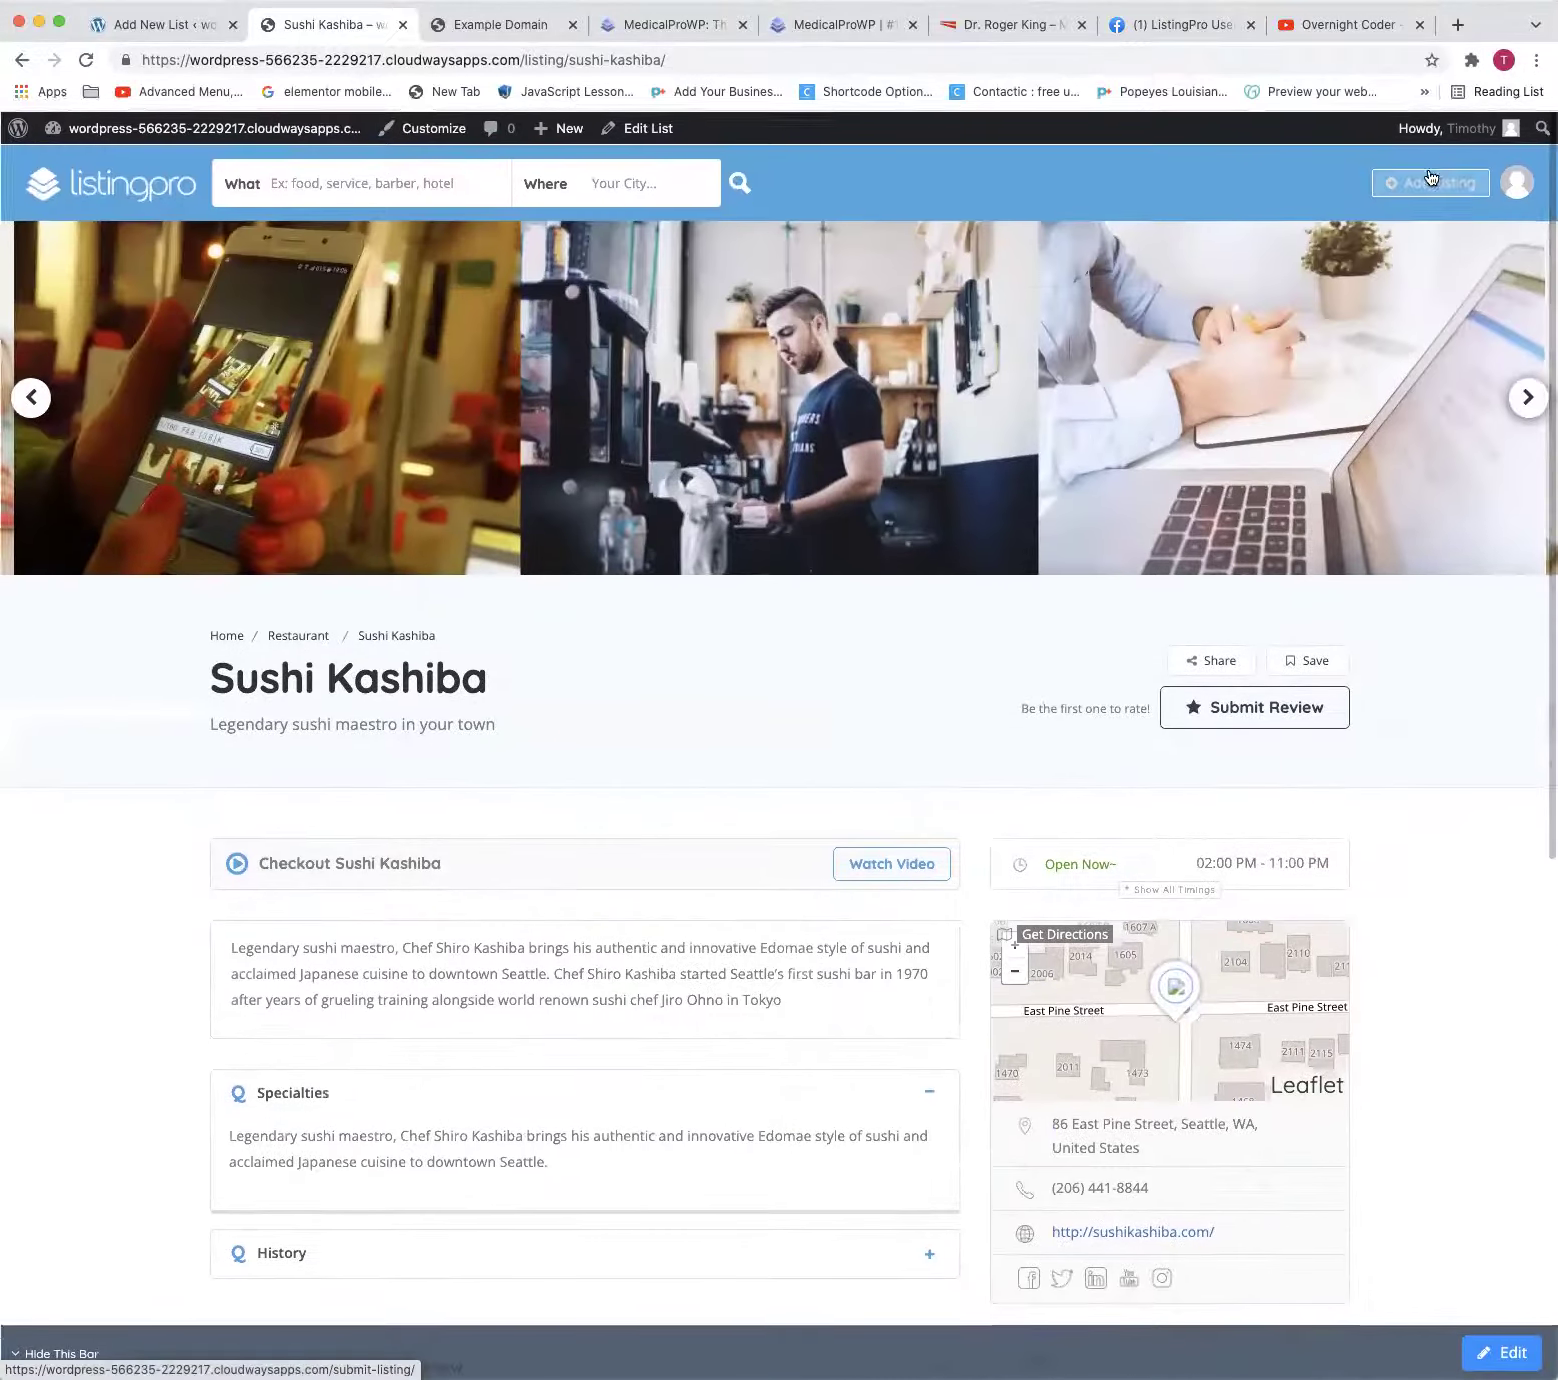
pyautogui.click(1425, 183)
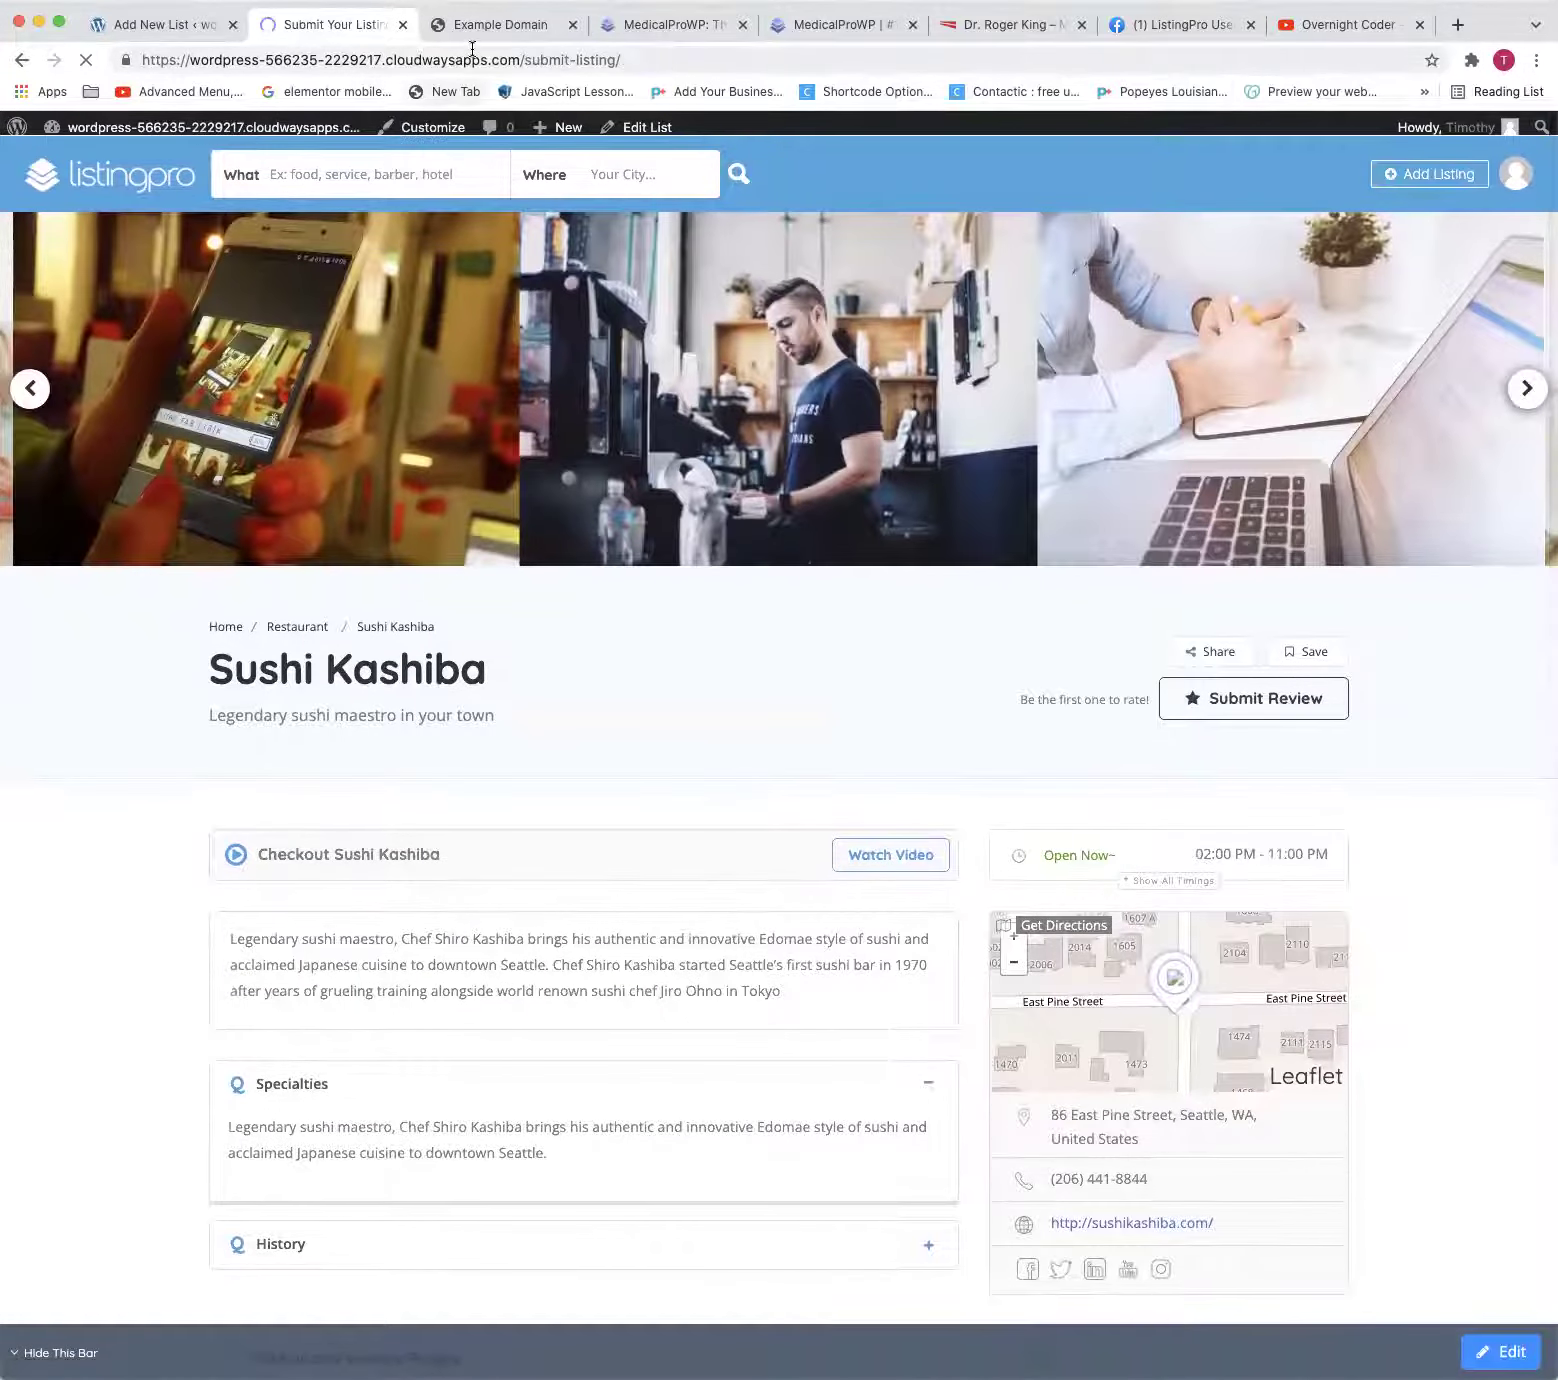
pyautogui.click(474, 52)
pyautogui.write('top')
pyautogui.press('Return')
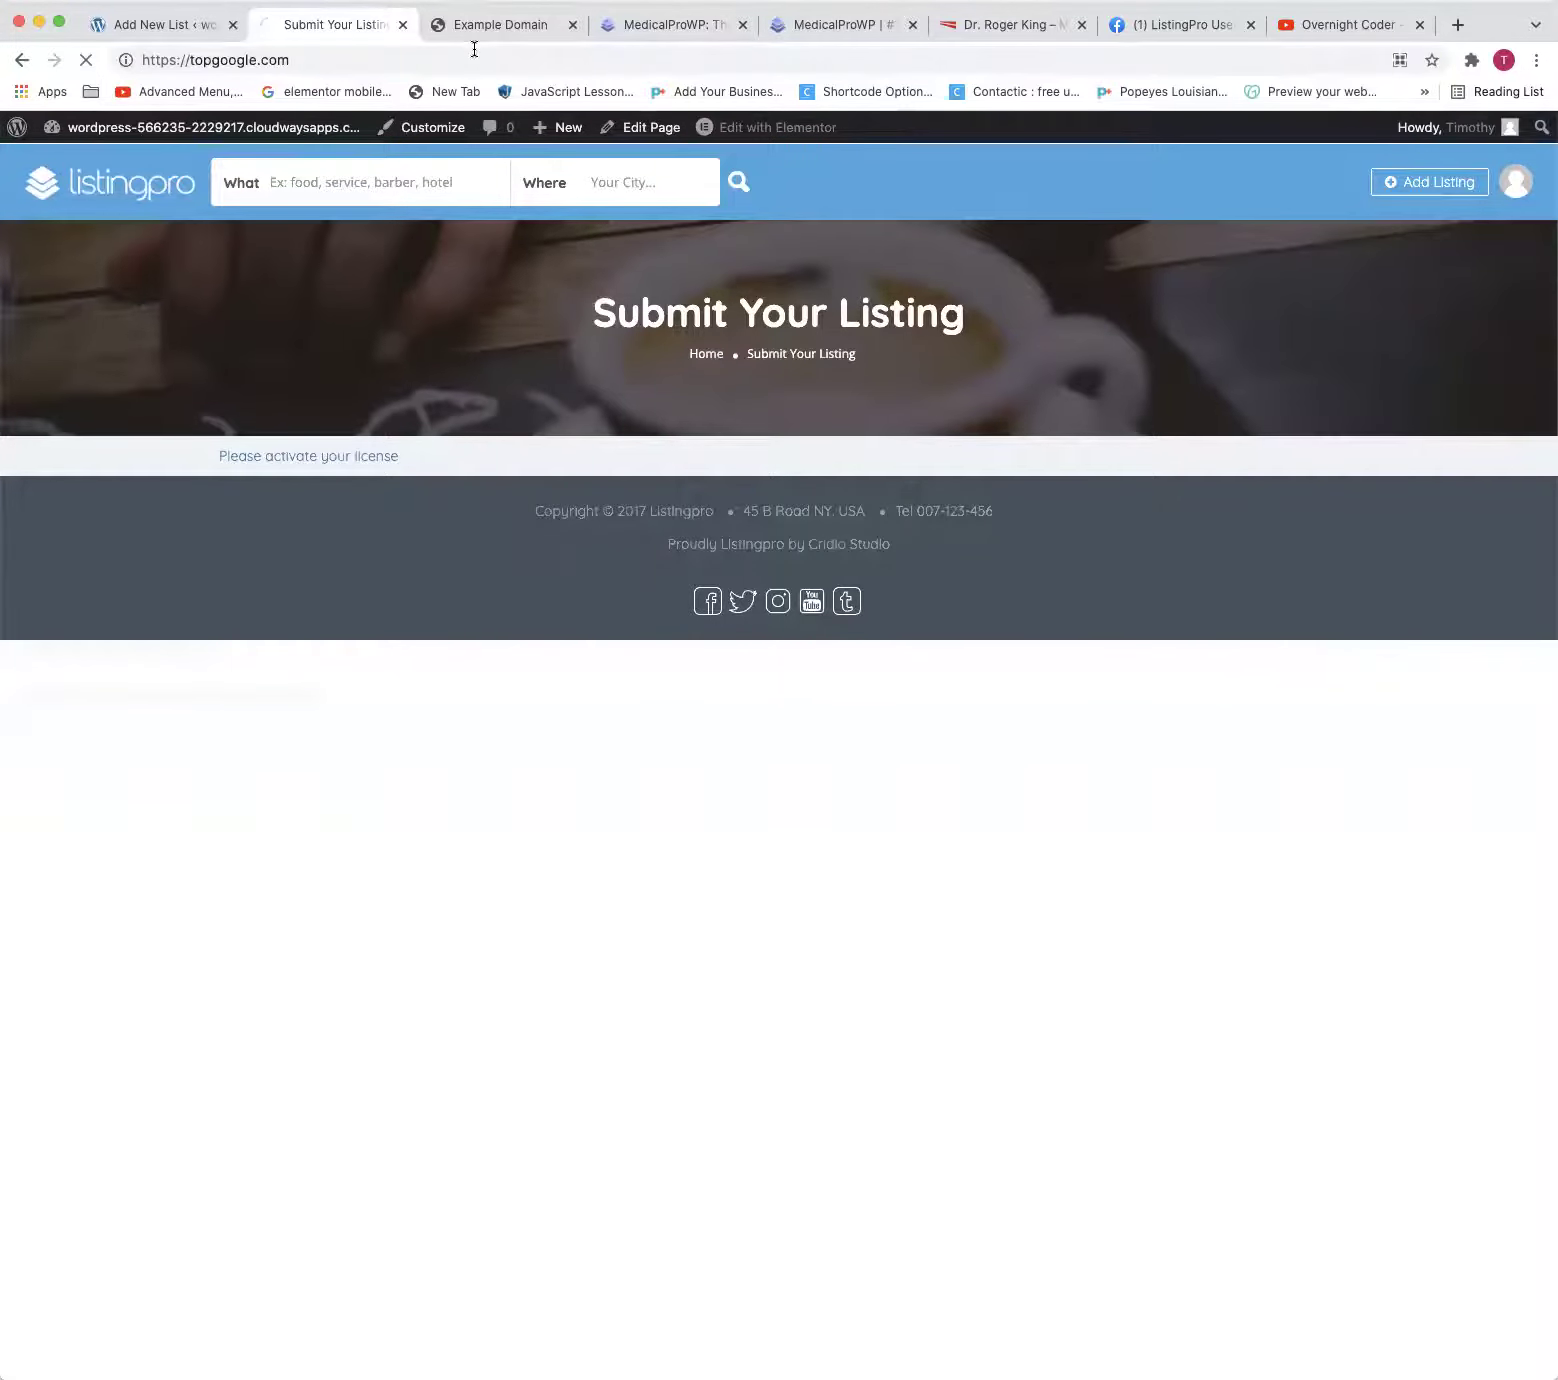
# Open the ListingPro demo at demo.listingprowp.com and start adding a listing to reach its plan selection page
pyautogui.click(410, 60)
pyautogui.write('demo')
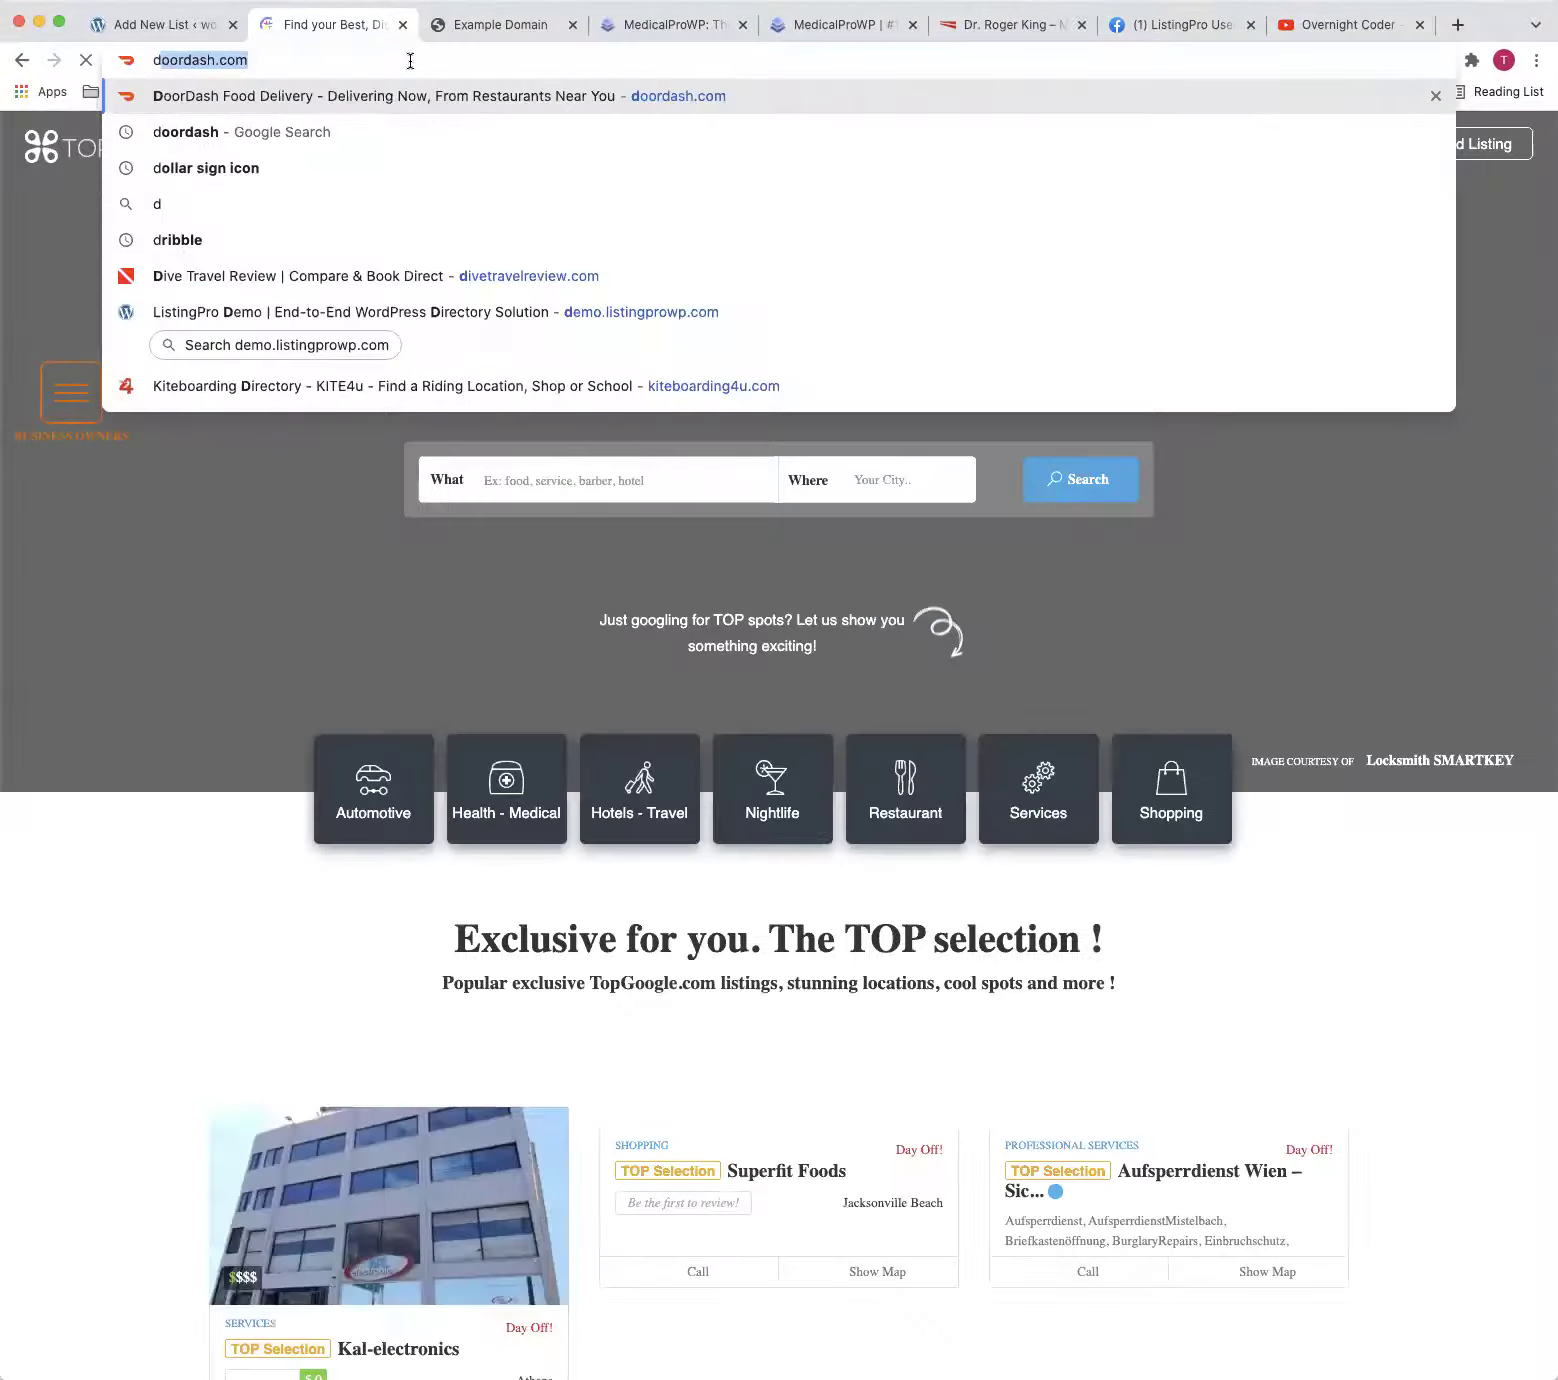
pyautogui.press('Escape')
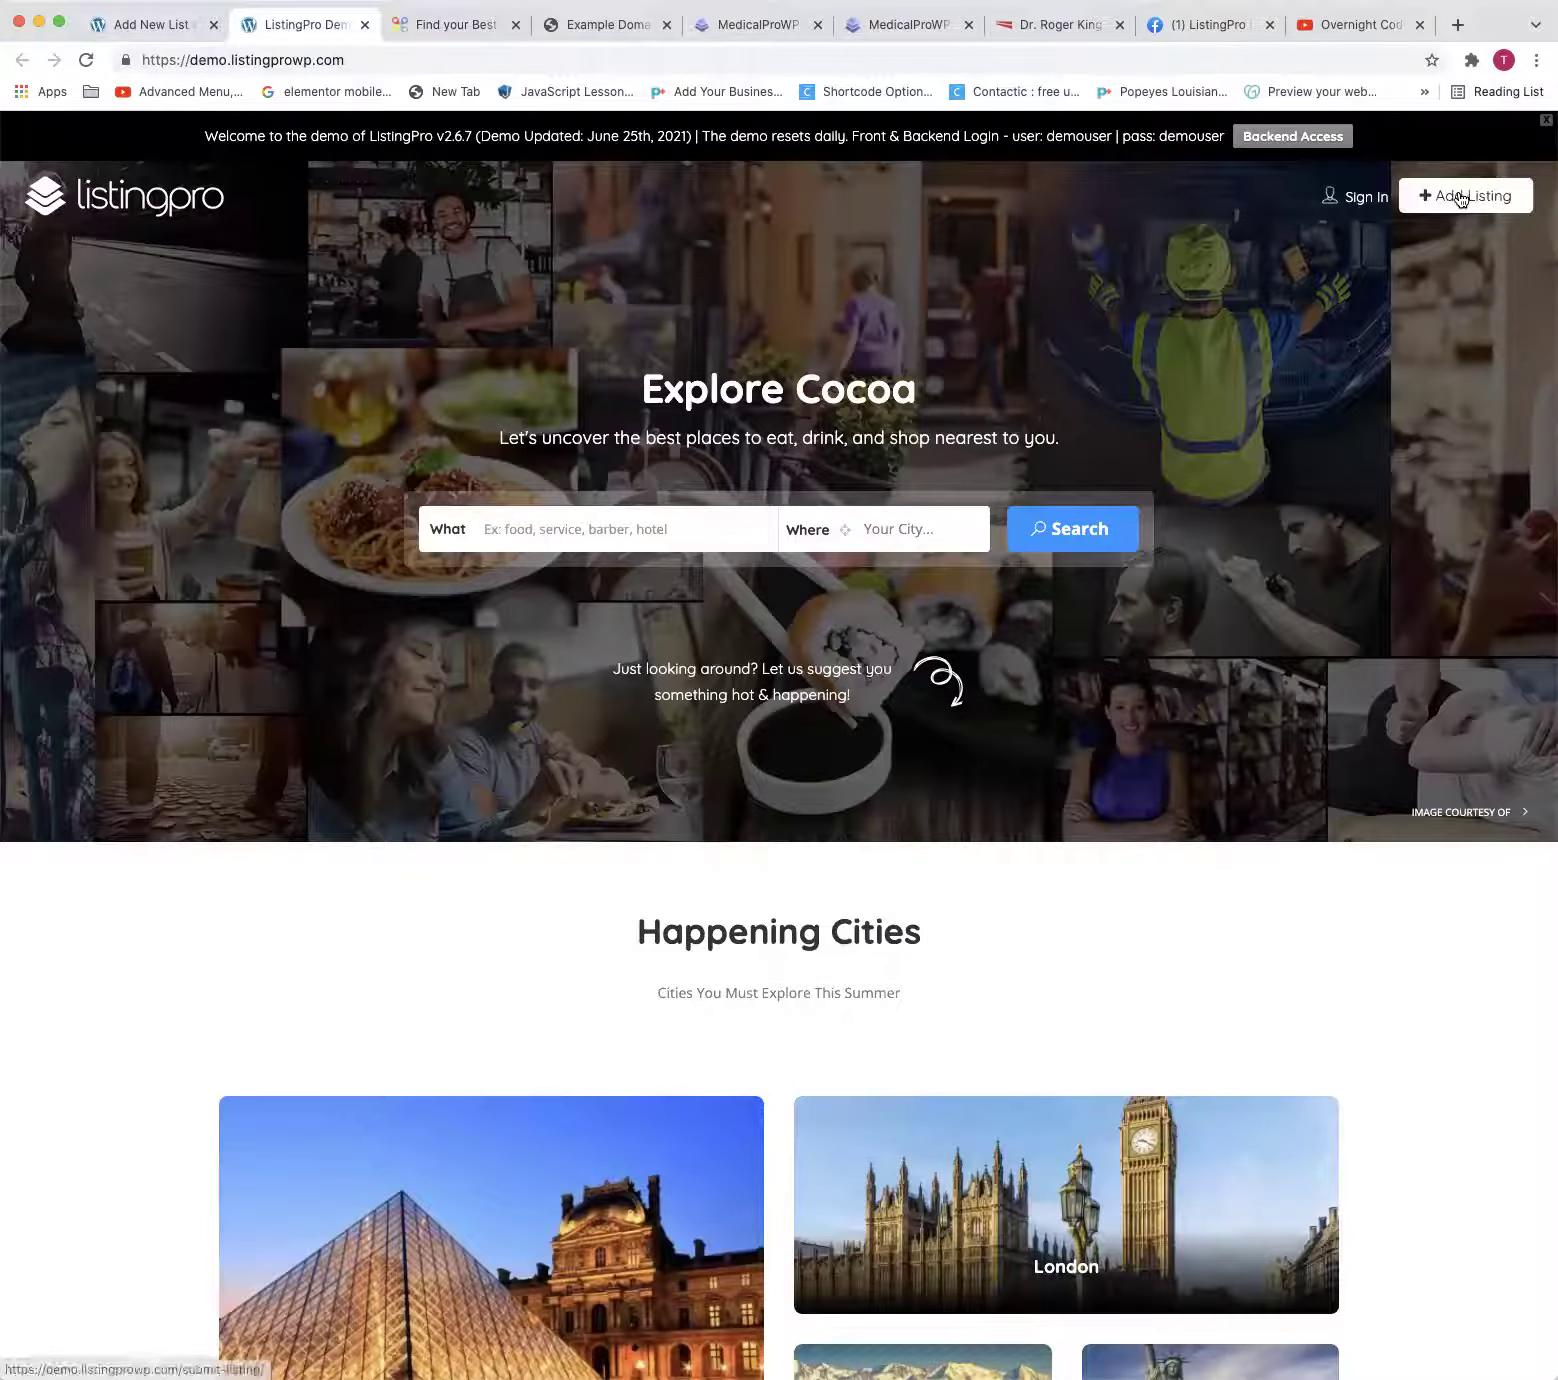
pyautogui.click(1467, 194)
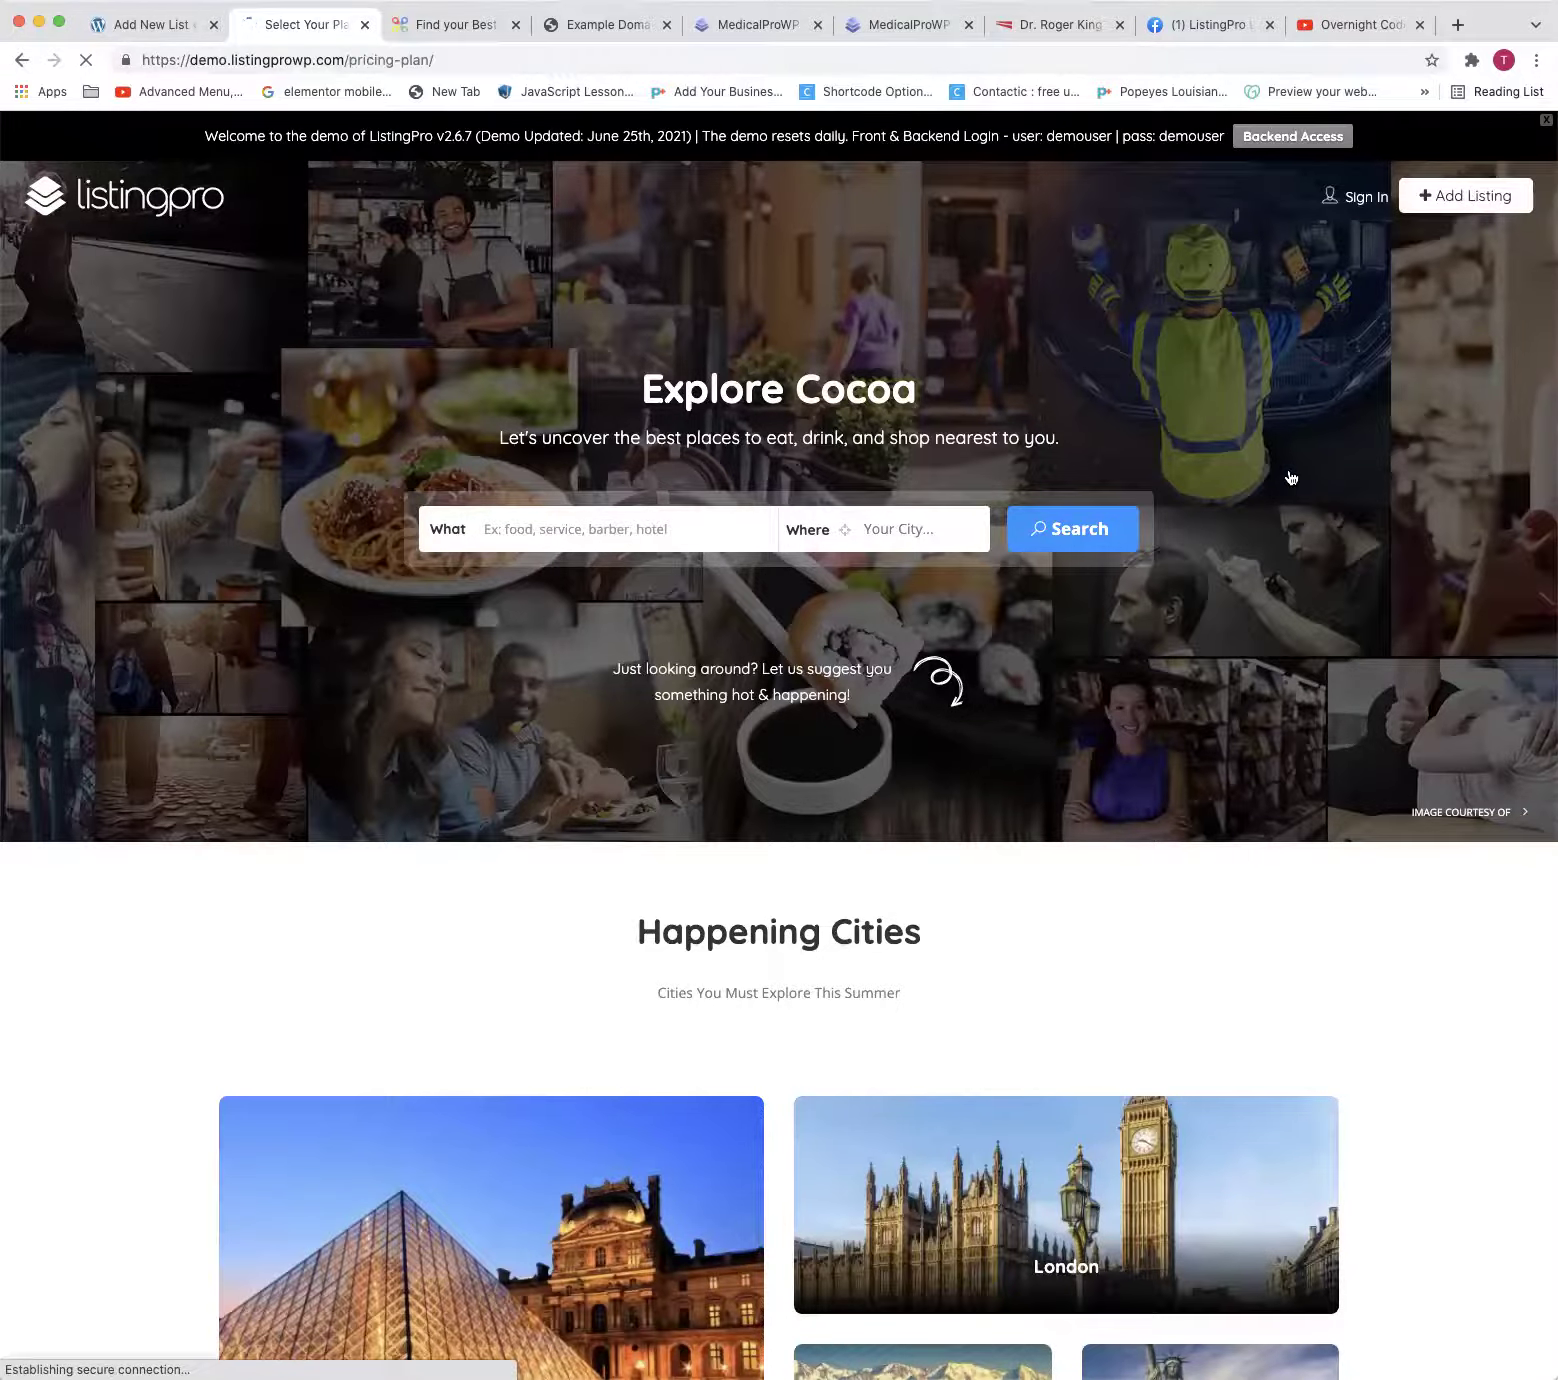
# Choose the Basic plan at $10.5 to view the listing submission form, and go back to plan selection
pyautogui.scroll(-4, 1179, 553)
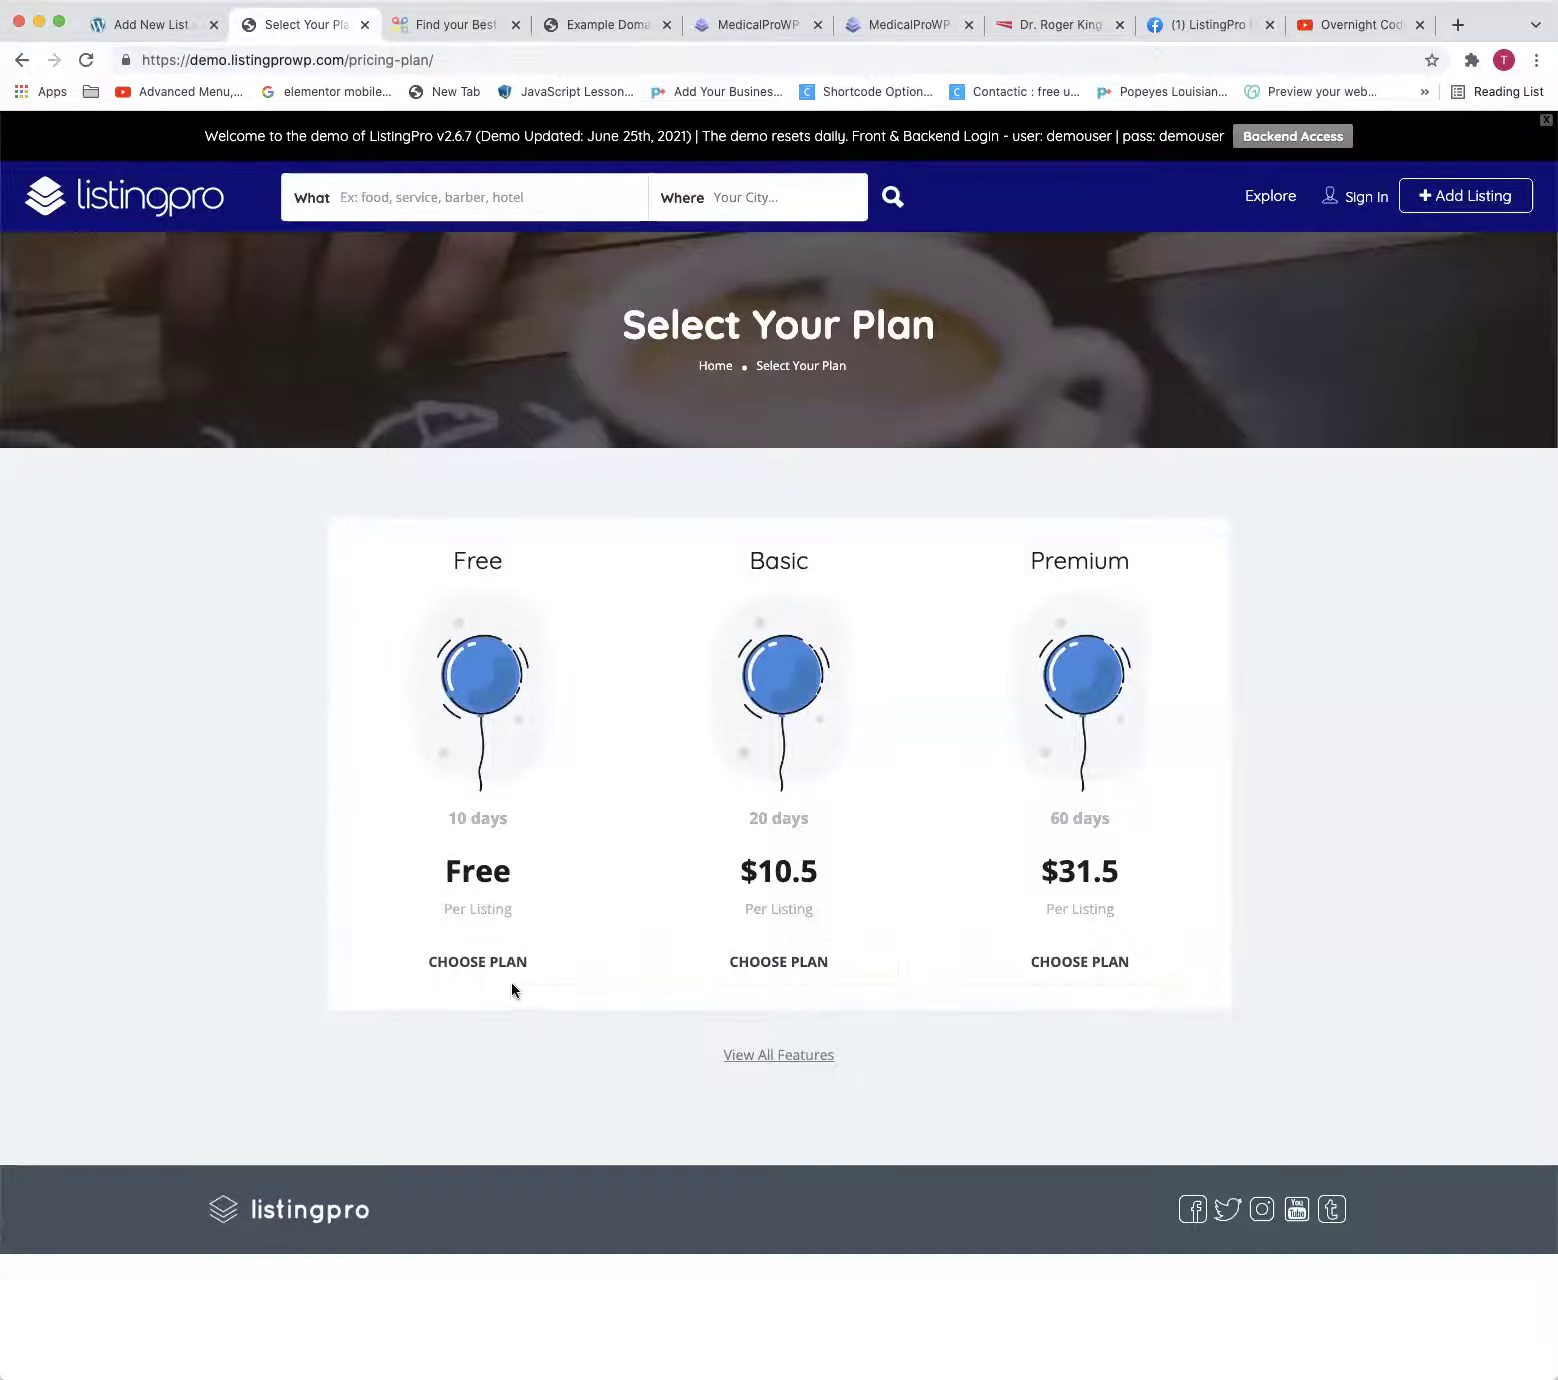
pyautogui.click(810, 963)
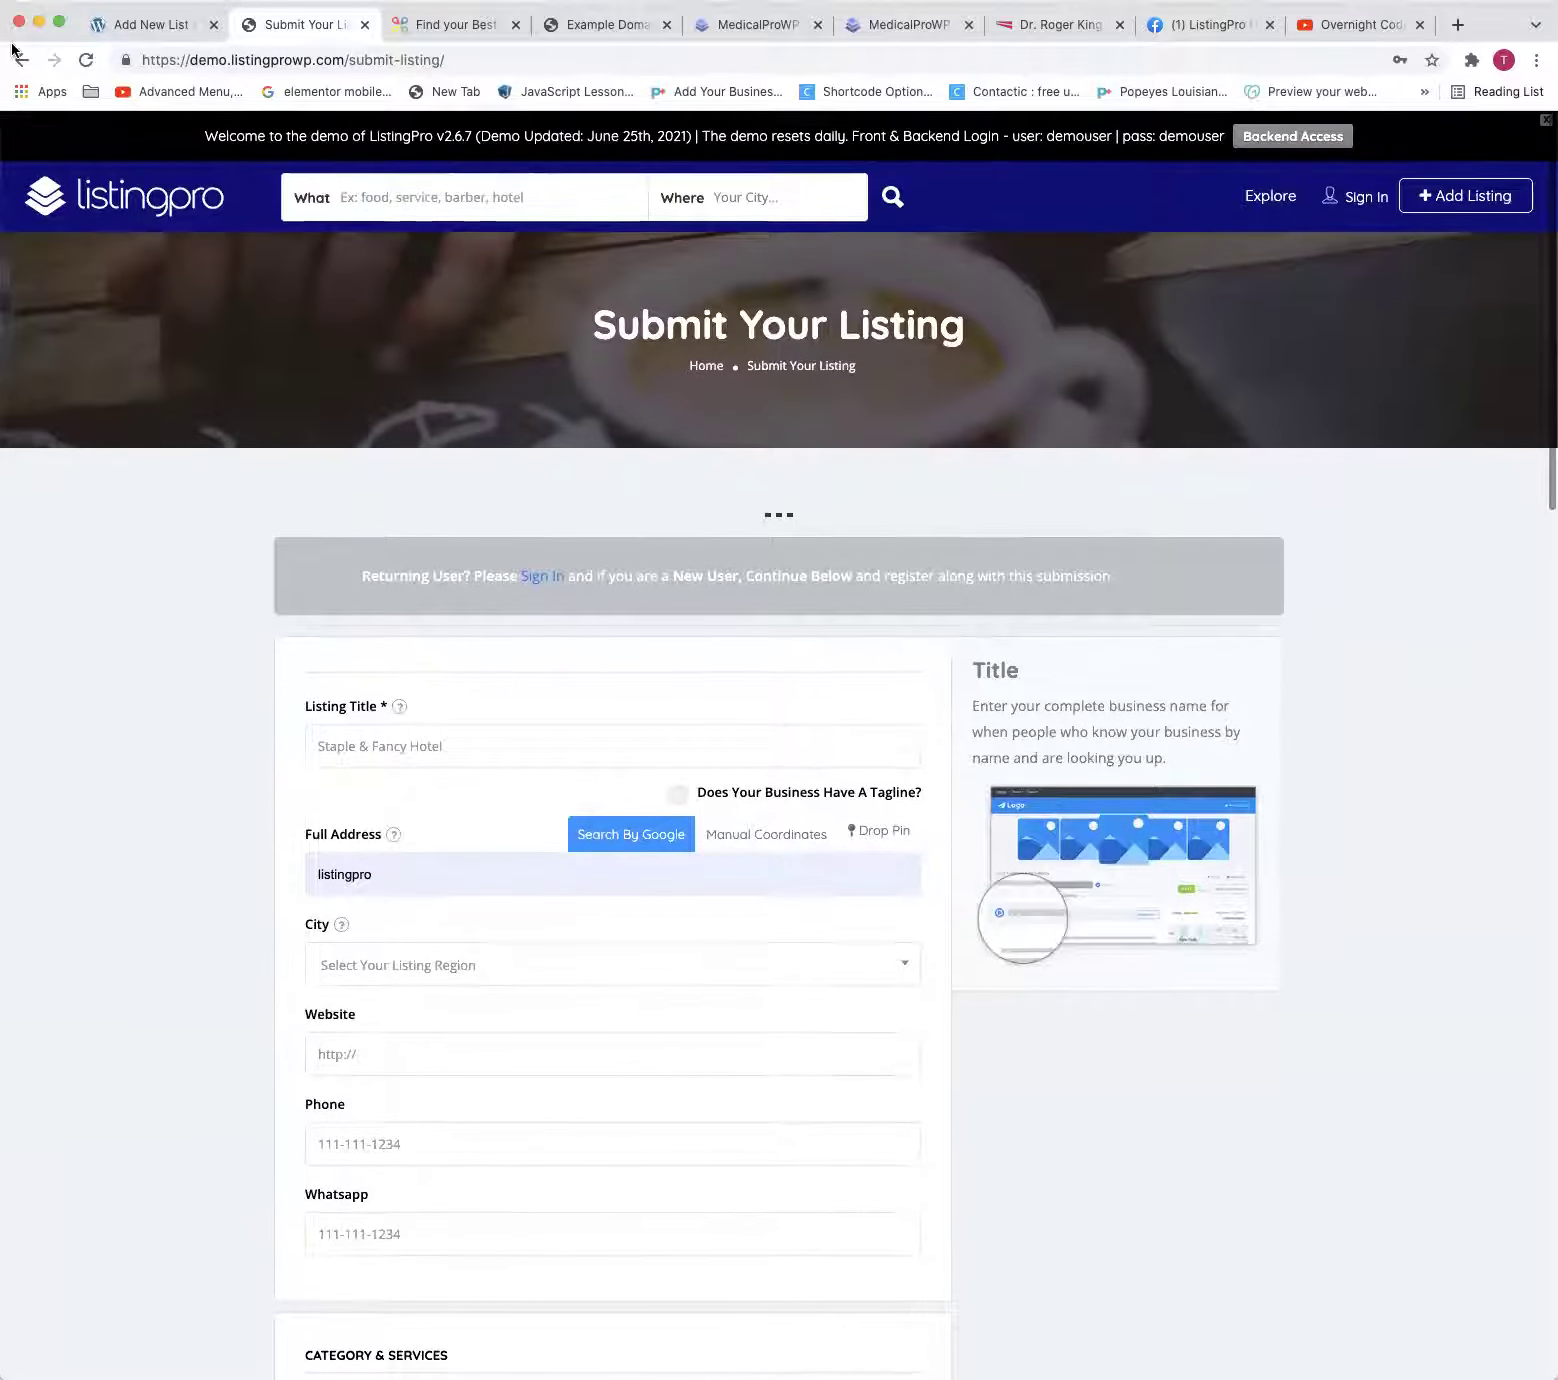
pyautogui.click(20, 60)
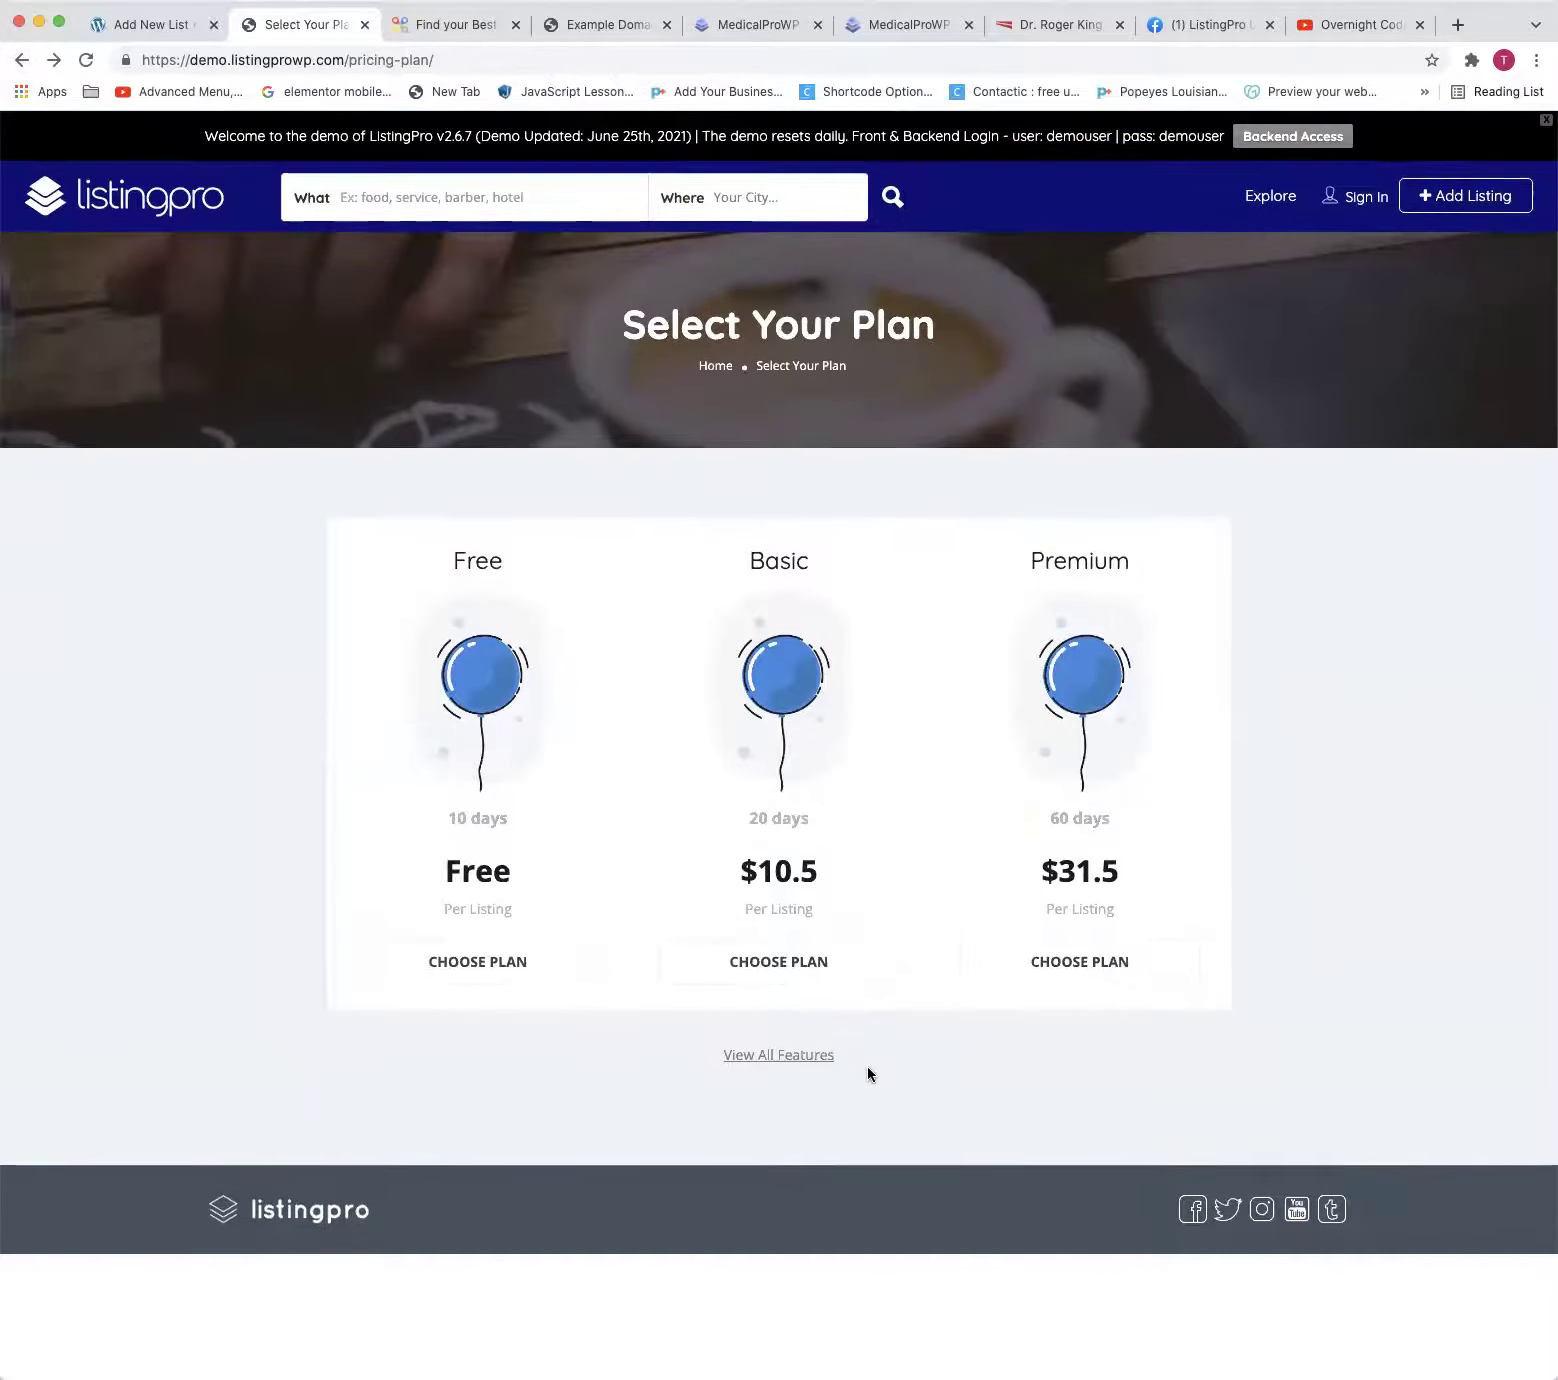
# Show all plan features and examine the items included in the Free plan
pyautogui.click(780, 1055)
pyautogui.scroll(-6, 797, 712)
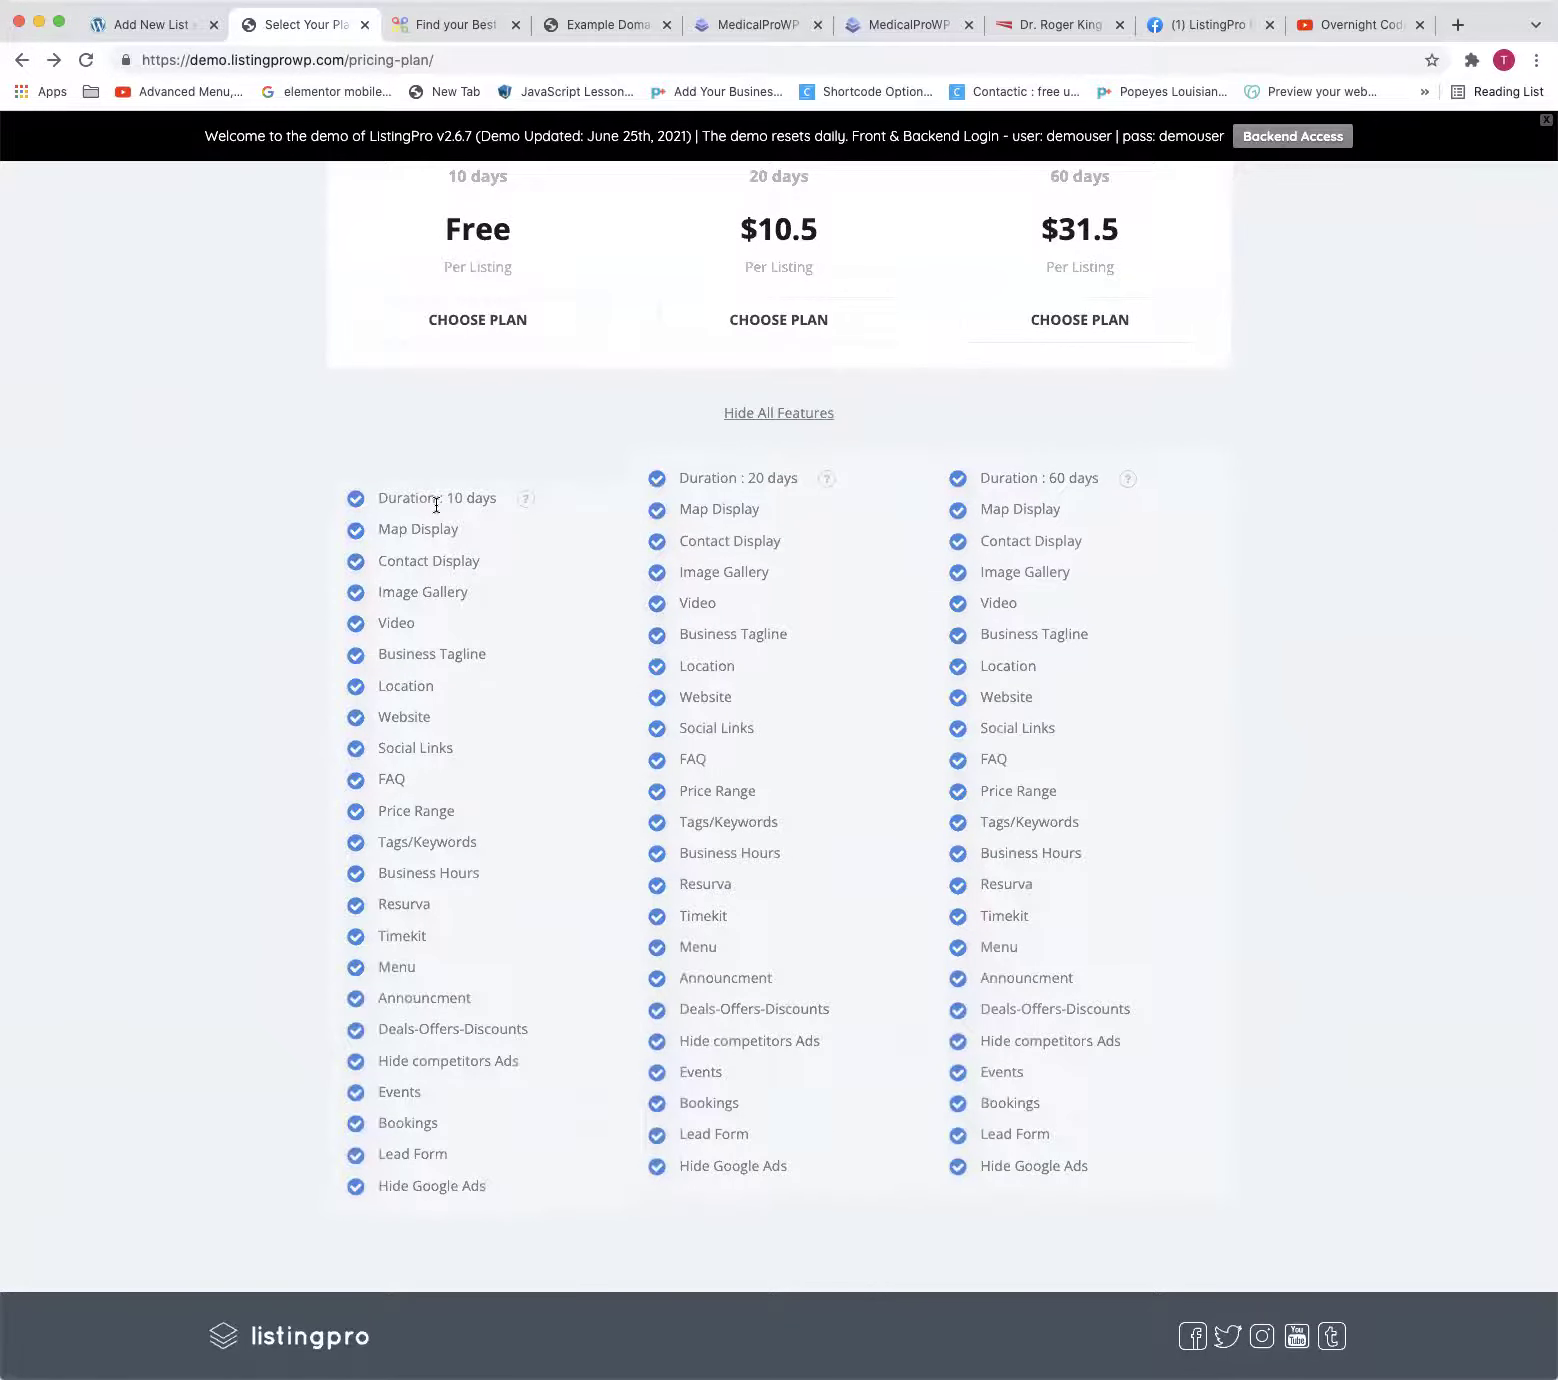
pyautogui.scroll(4, 436, 505)
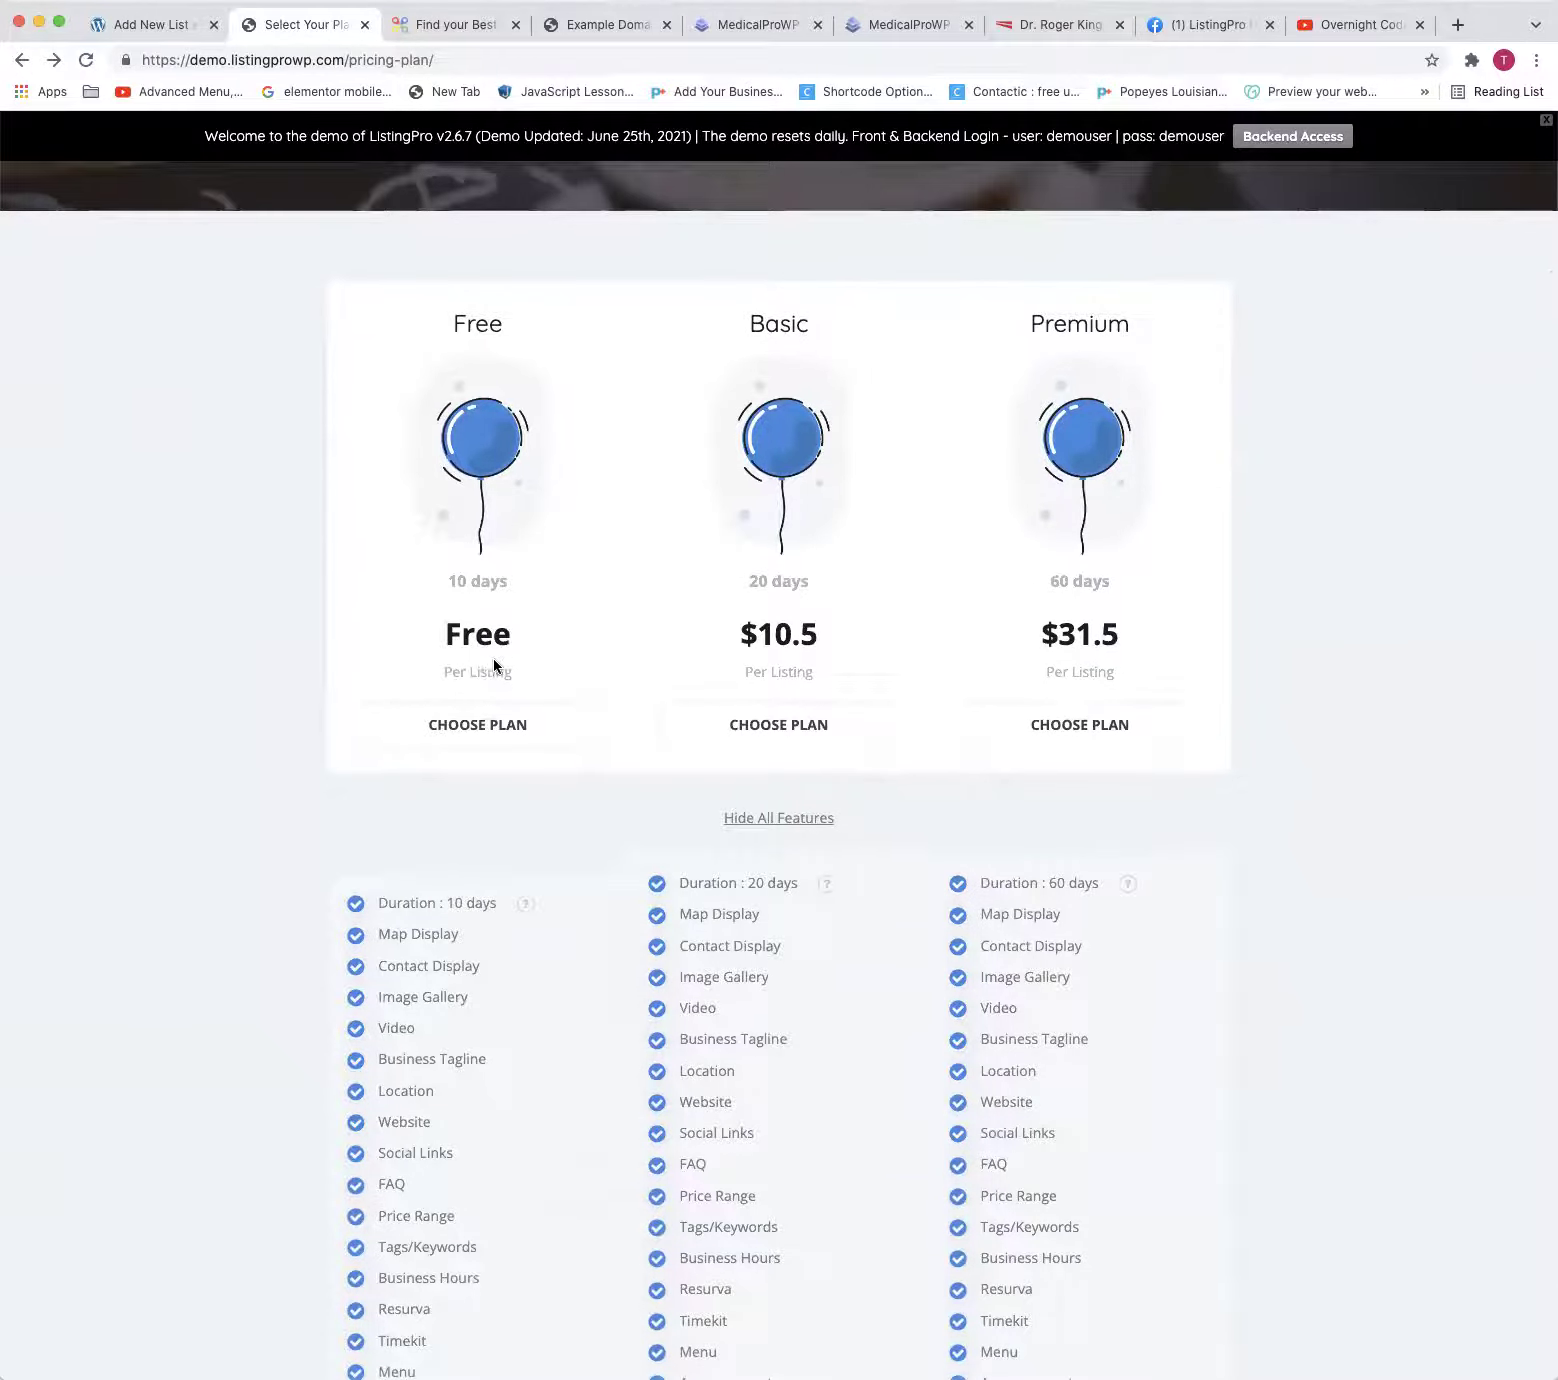
pyautogui.scroll(-1, 465, 880)
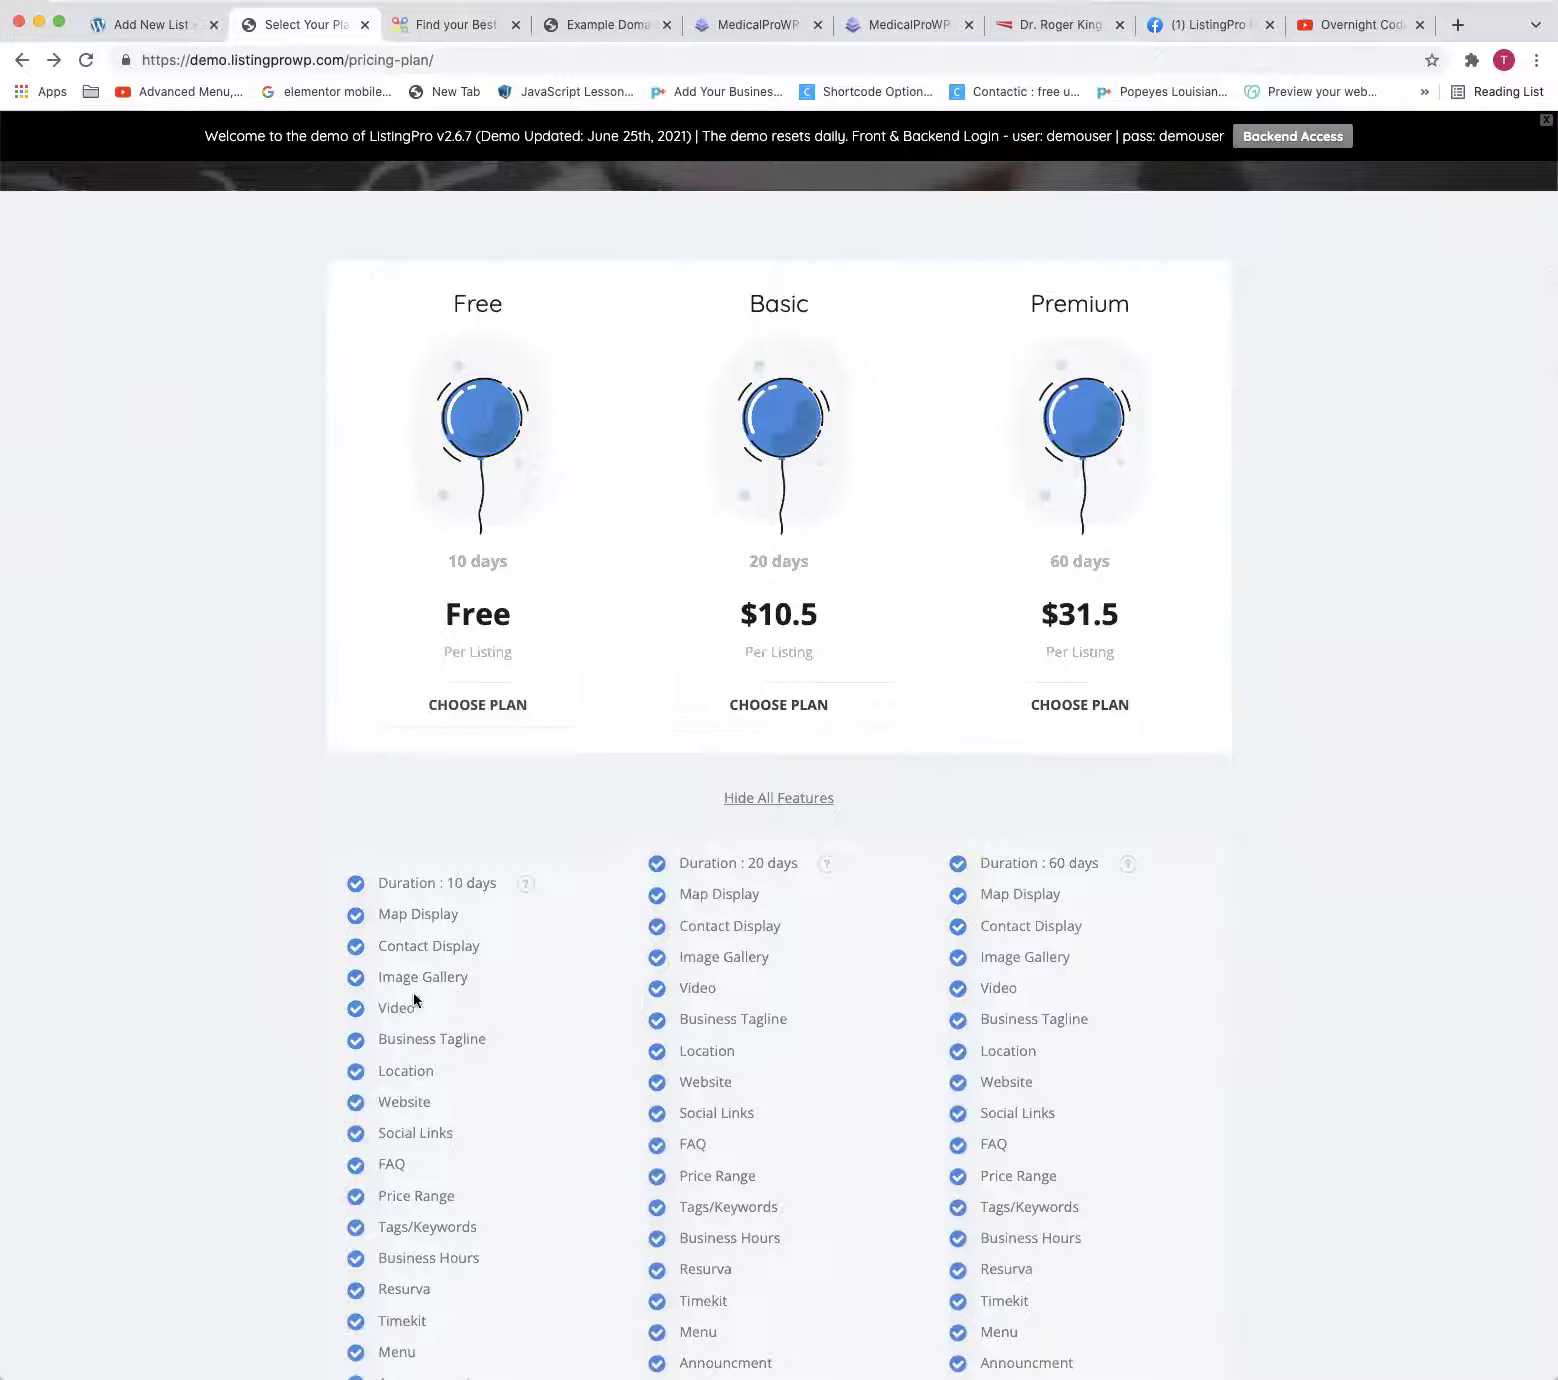
pyautogui.moveTo(387, 955); pyautogui.dragTo(372, 880)
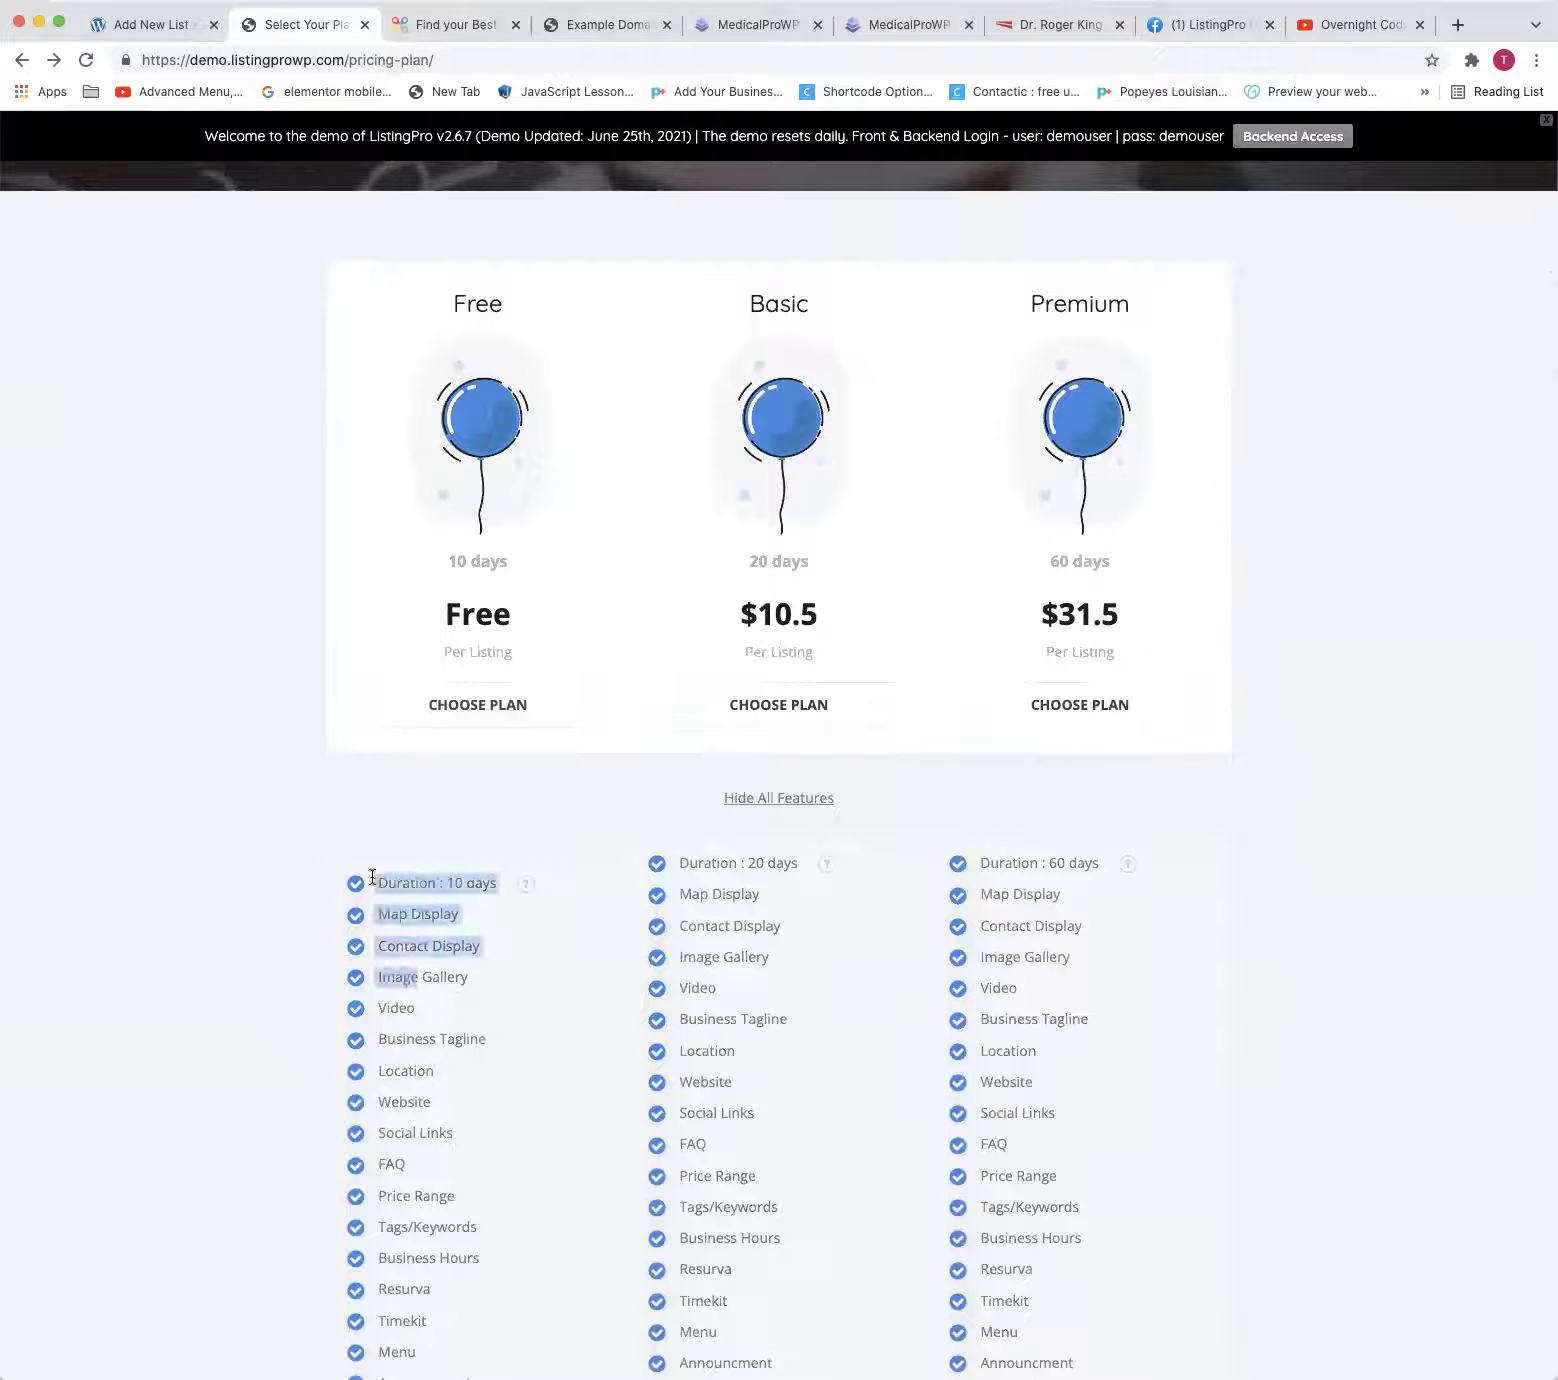
pyautogui.click(415, 1014)
pyautogui.moveTo(415, 1071); pyautogui.dragTo(355, 1078)
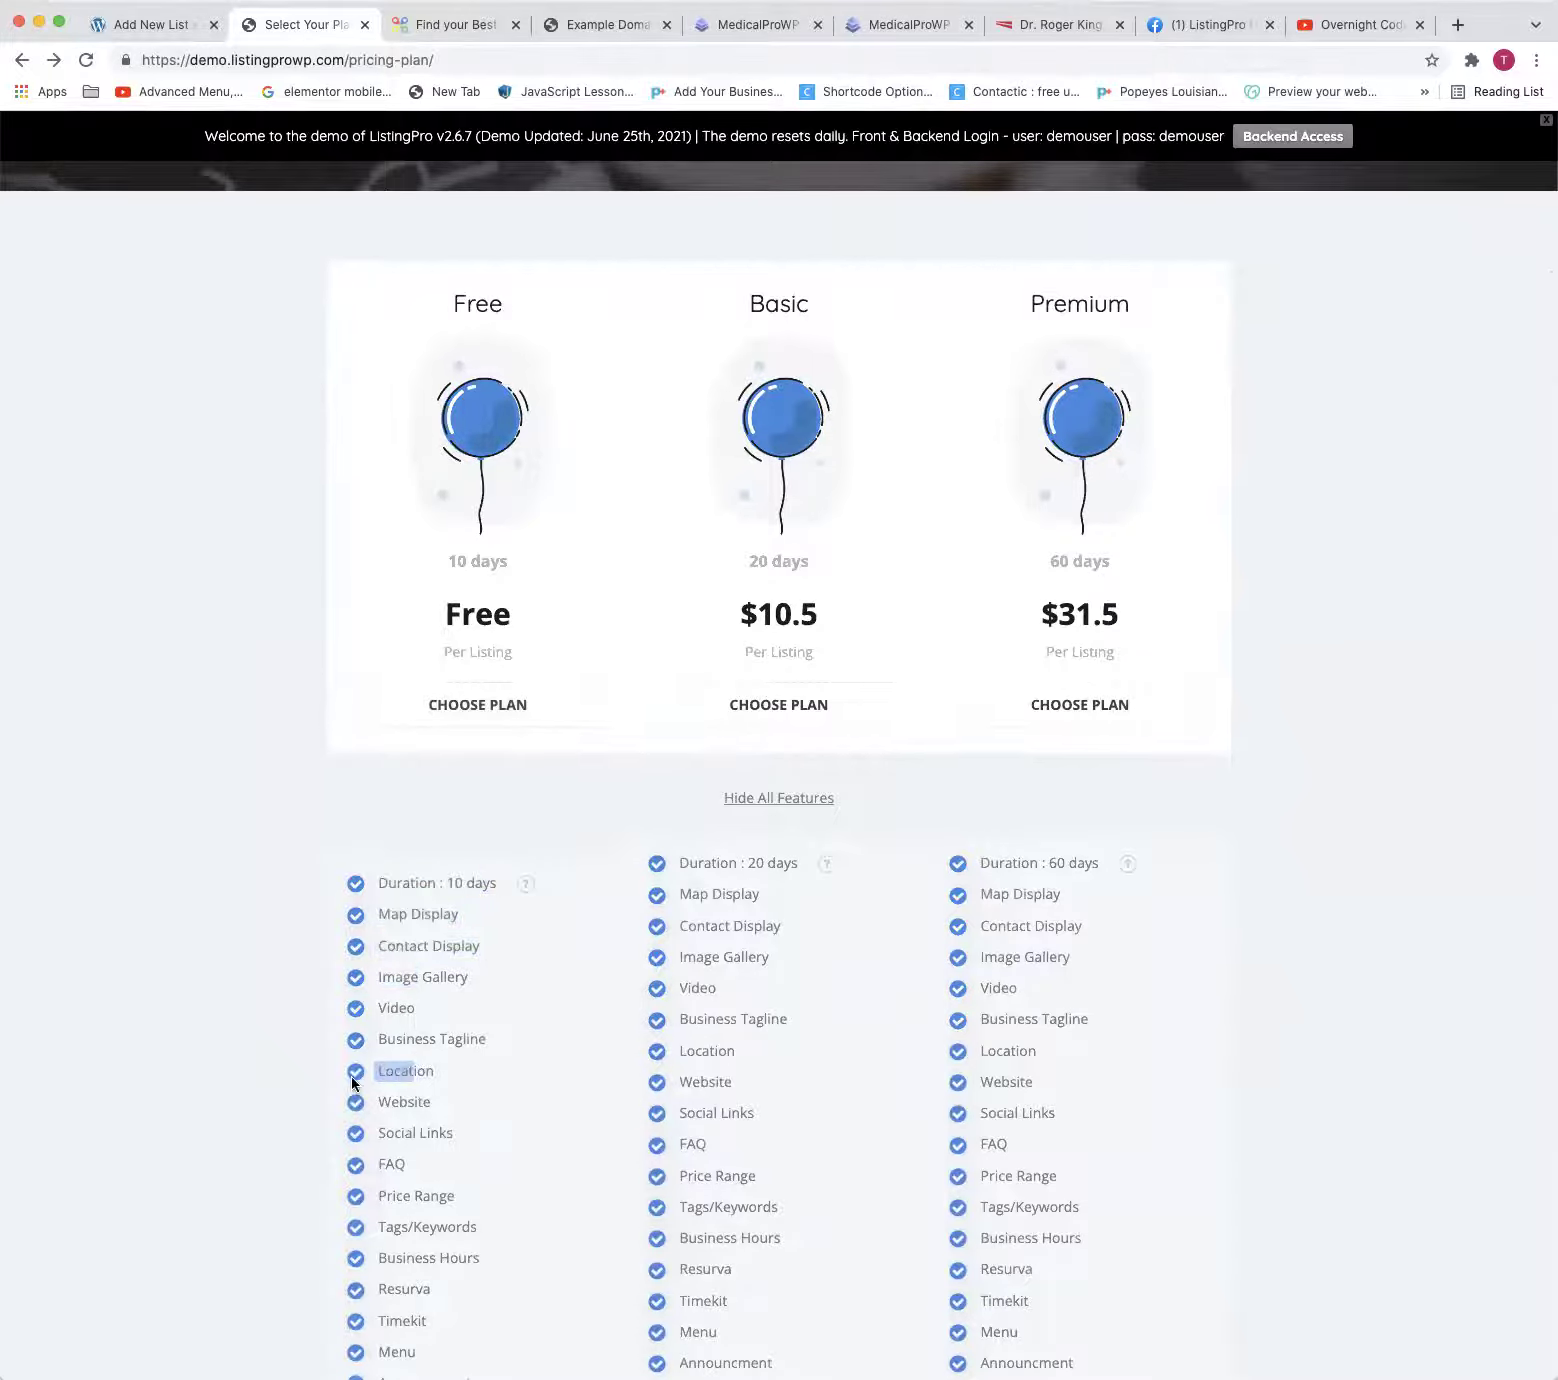
pyautogui.scroll(-5, 409, 1075)
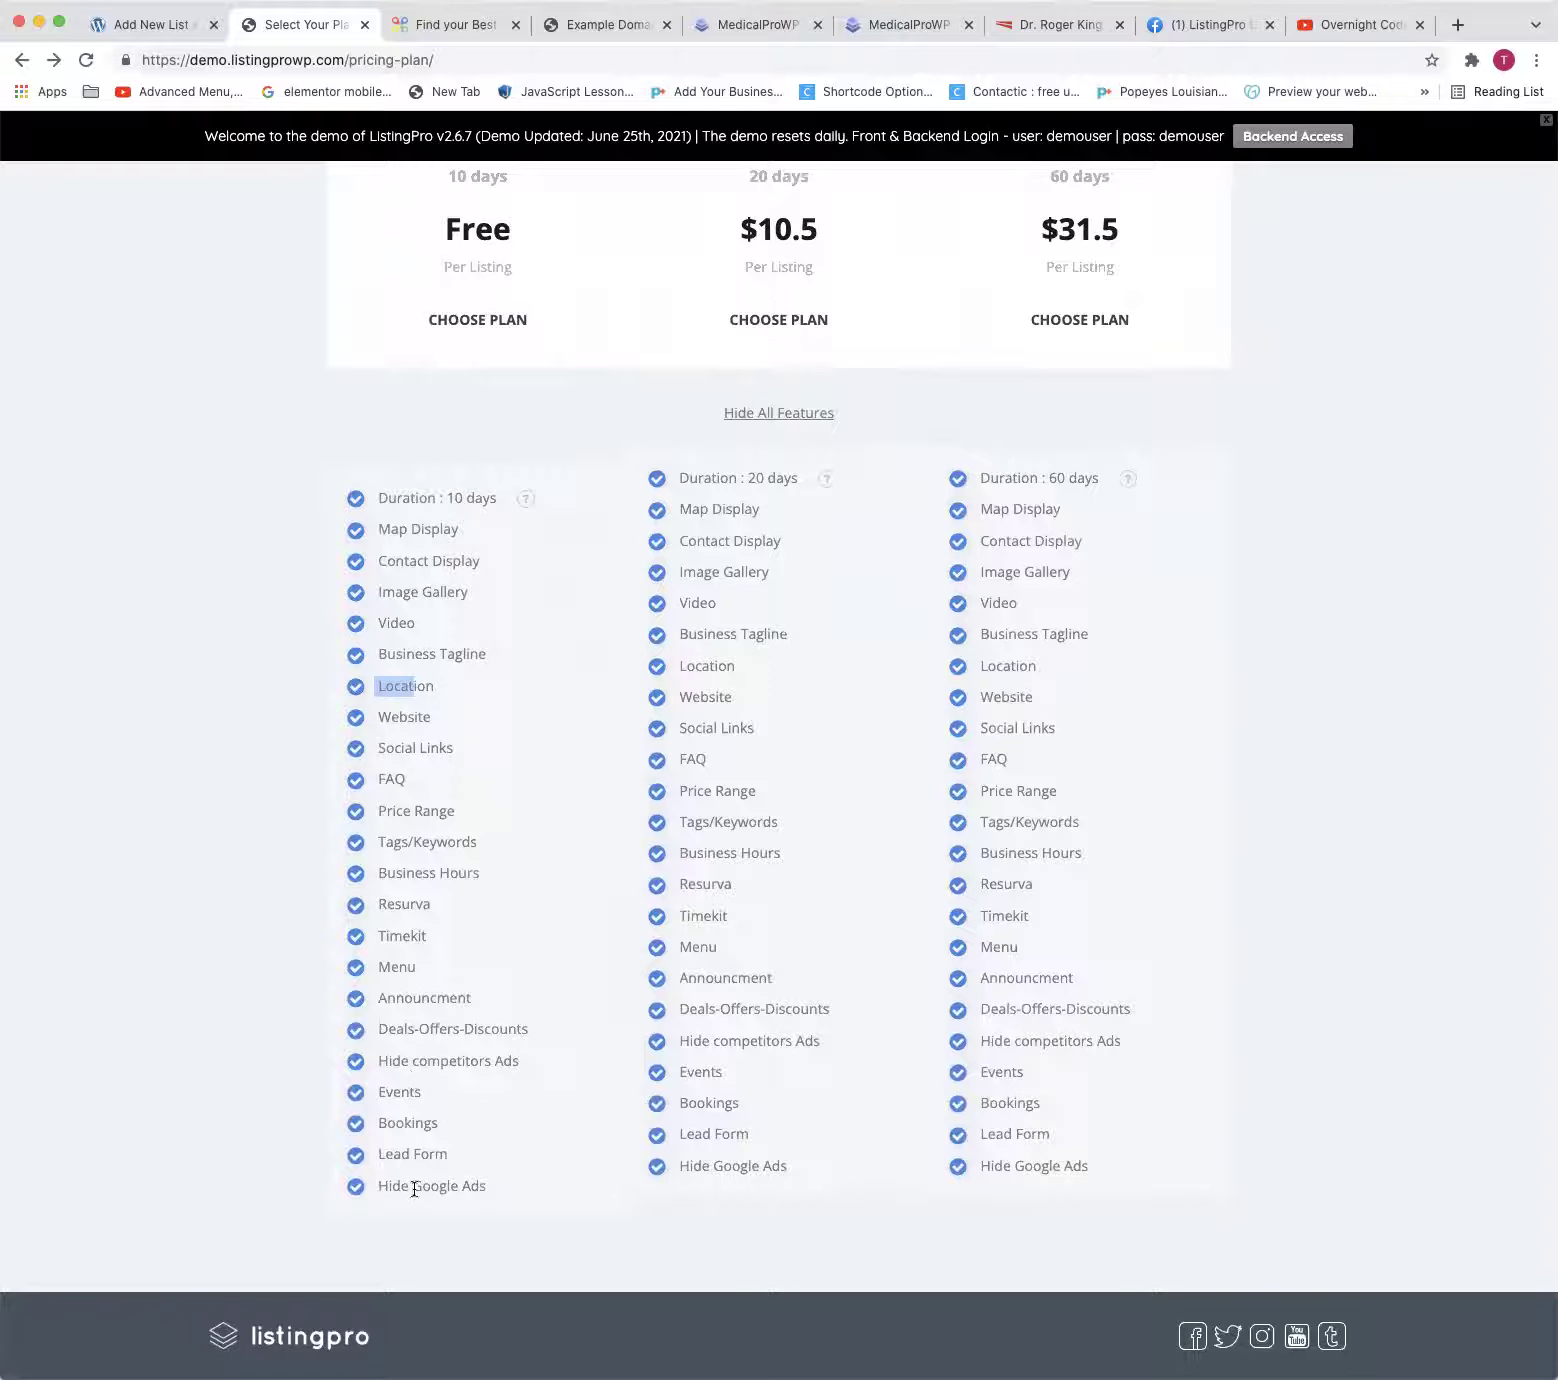
# Compare the prices and features of the Free, Basic and Premium plans, and hide the feature lists
pyautogui.scroll(7, 522, 939)
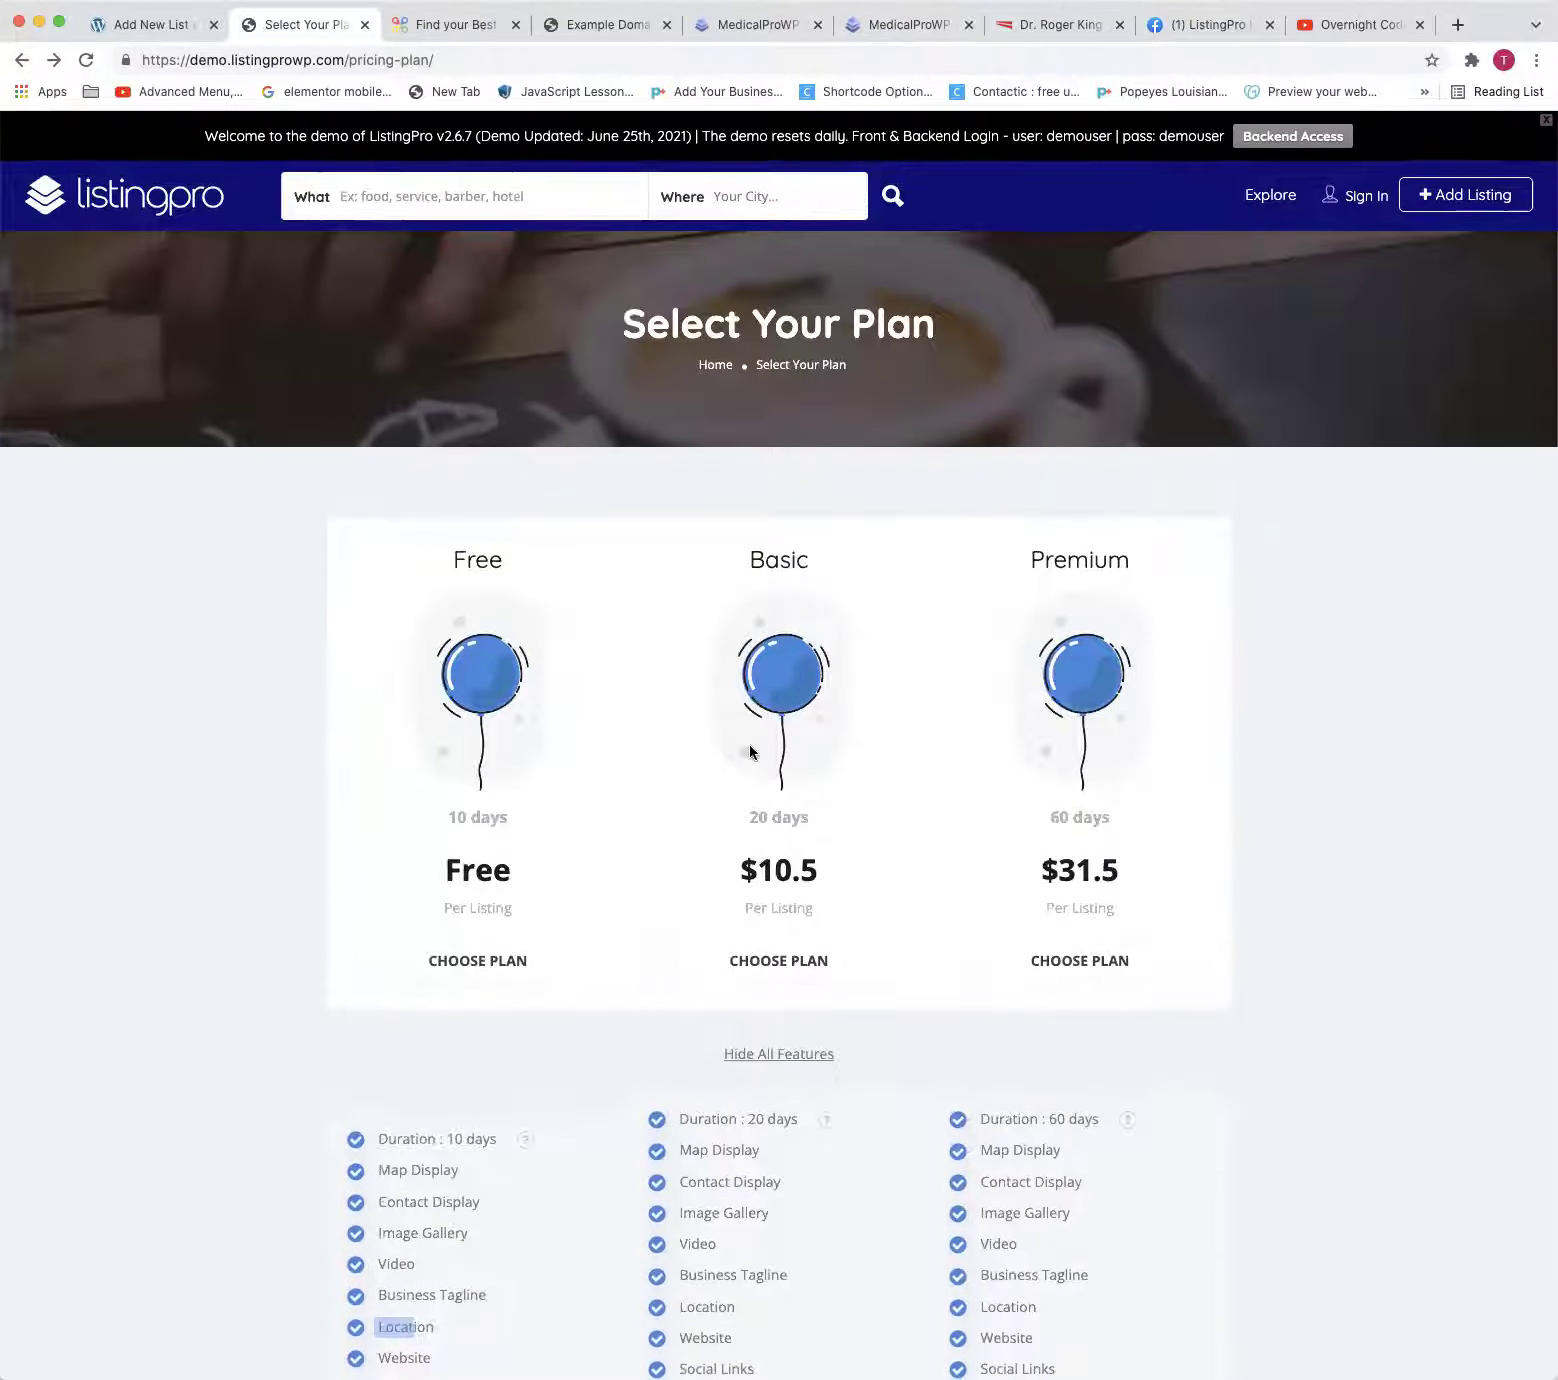
pyautogui.scroll(-8, 749, 744)
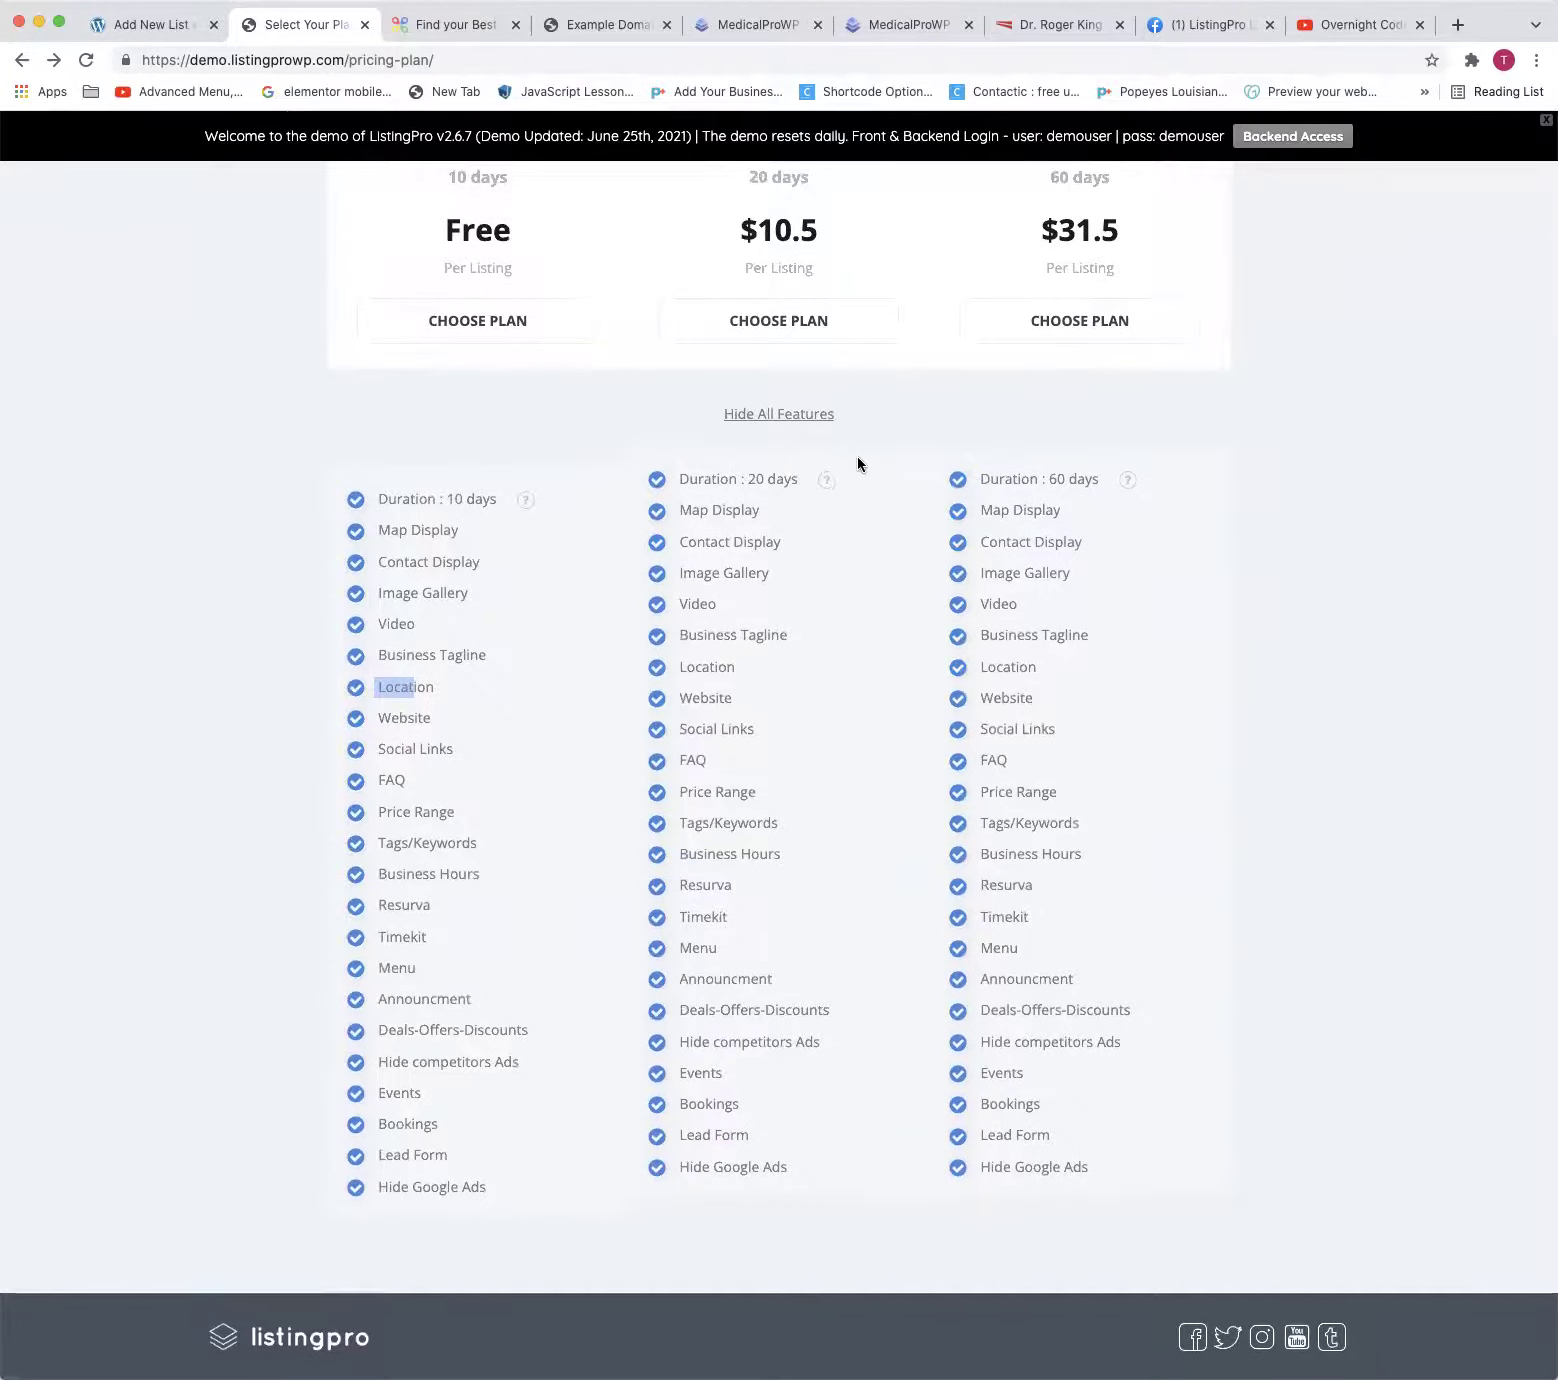
pyautogui.scroll(8, 1089, 556)
pyautogui.scroll(-5, 1096, 519)
pyautogui.scroll(-3, 1096, 519)
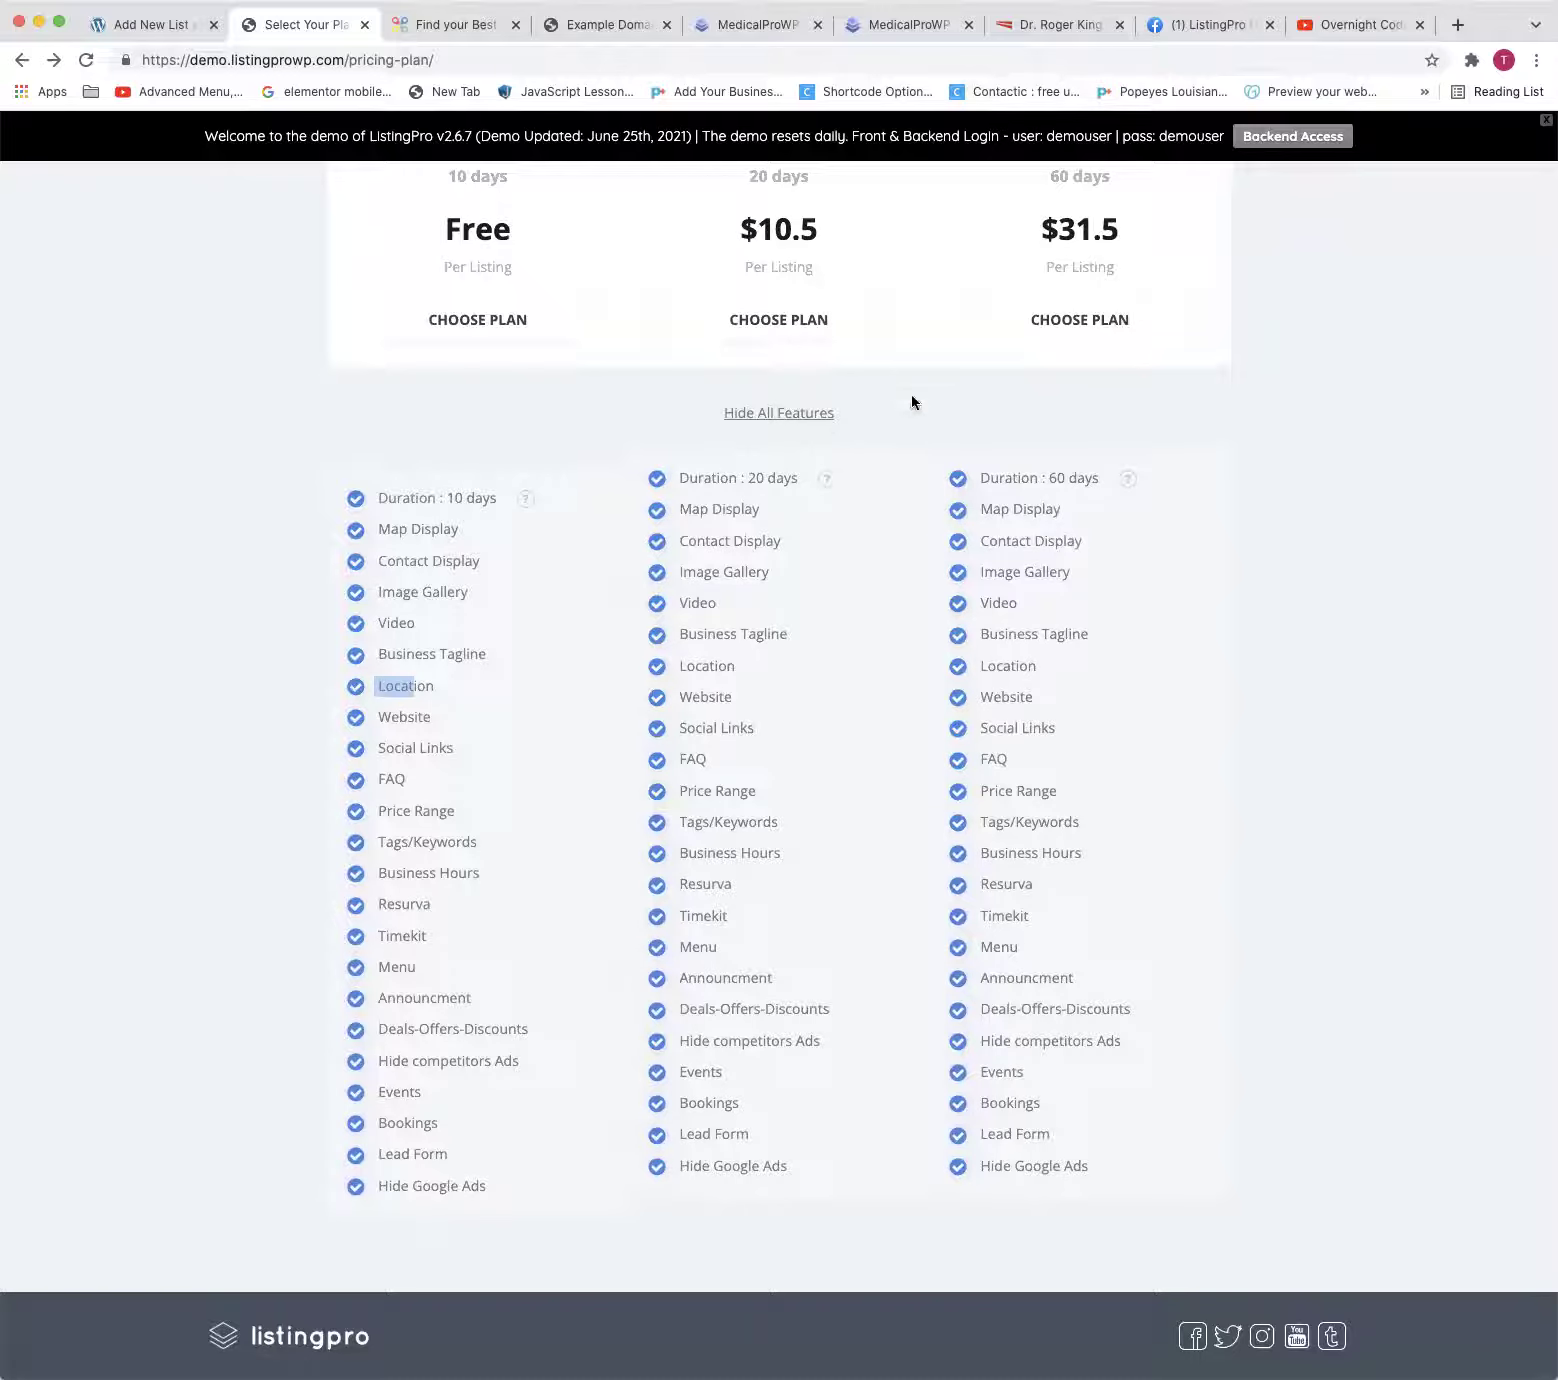
pyautogui.click(829, 418)
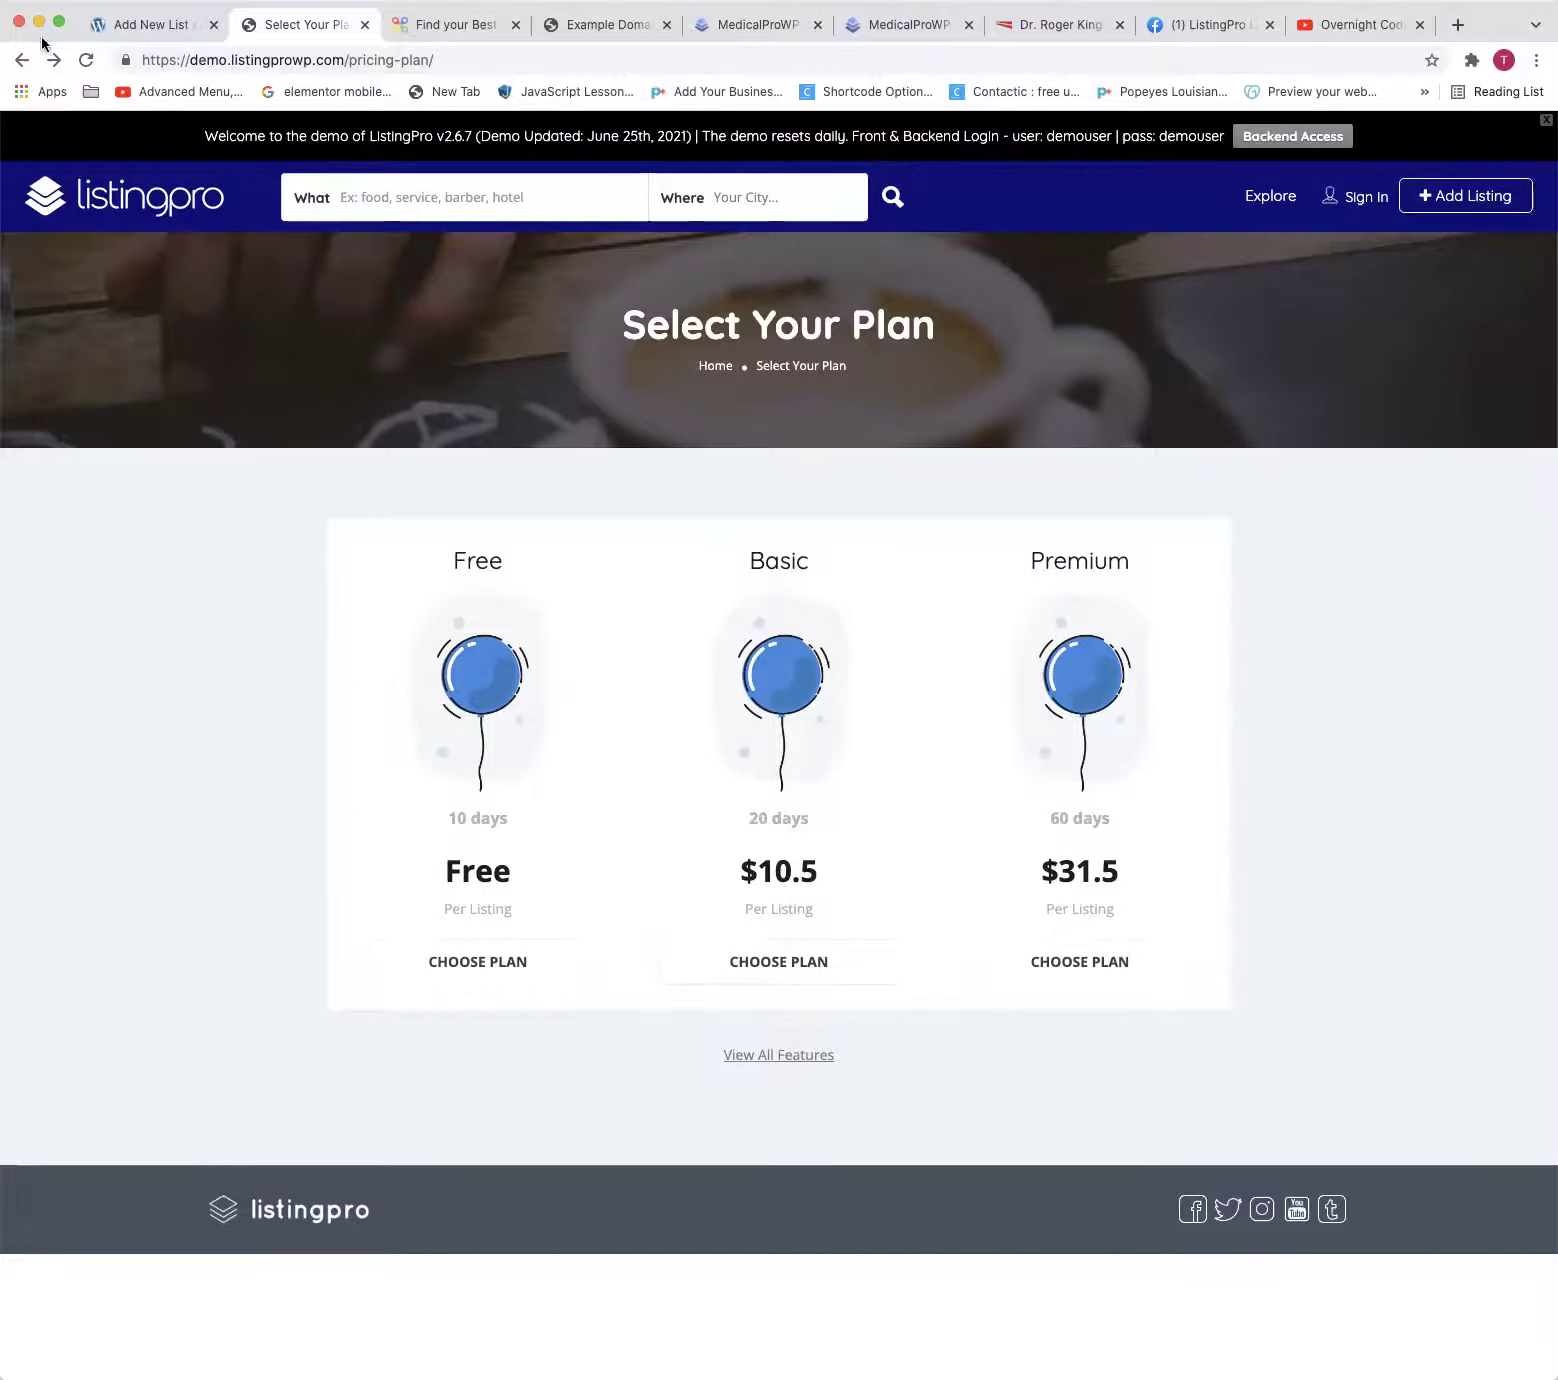
# Switch back to the new listing editor and load the site's root address without the wp-admin path
pyautogui.click(141, 26)
pyautogui.click(331, 20)
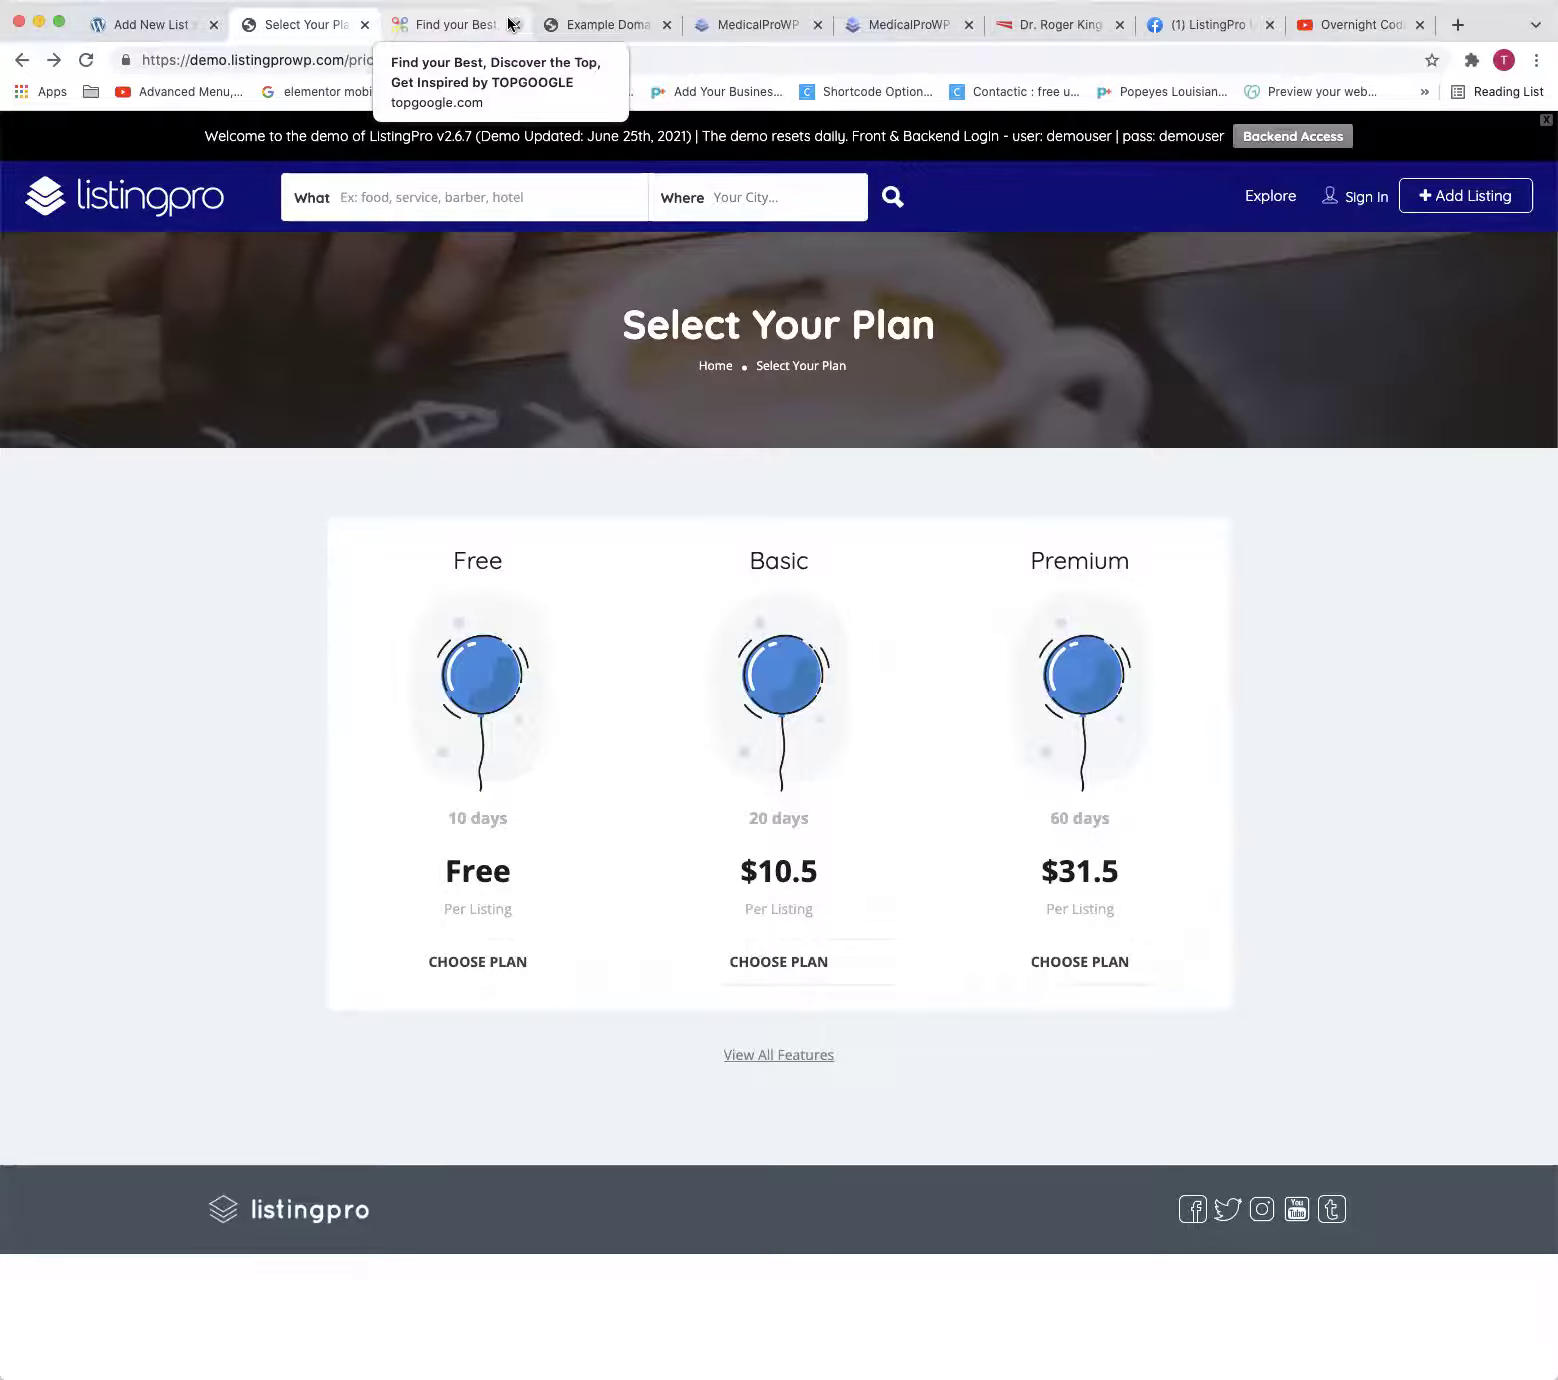
pyautogui.click(170, 24)
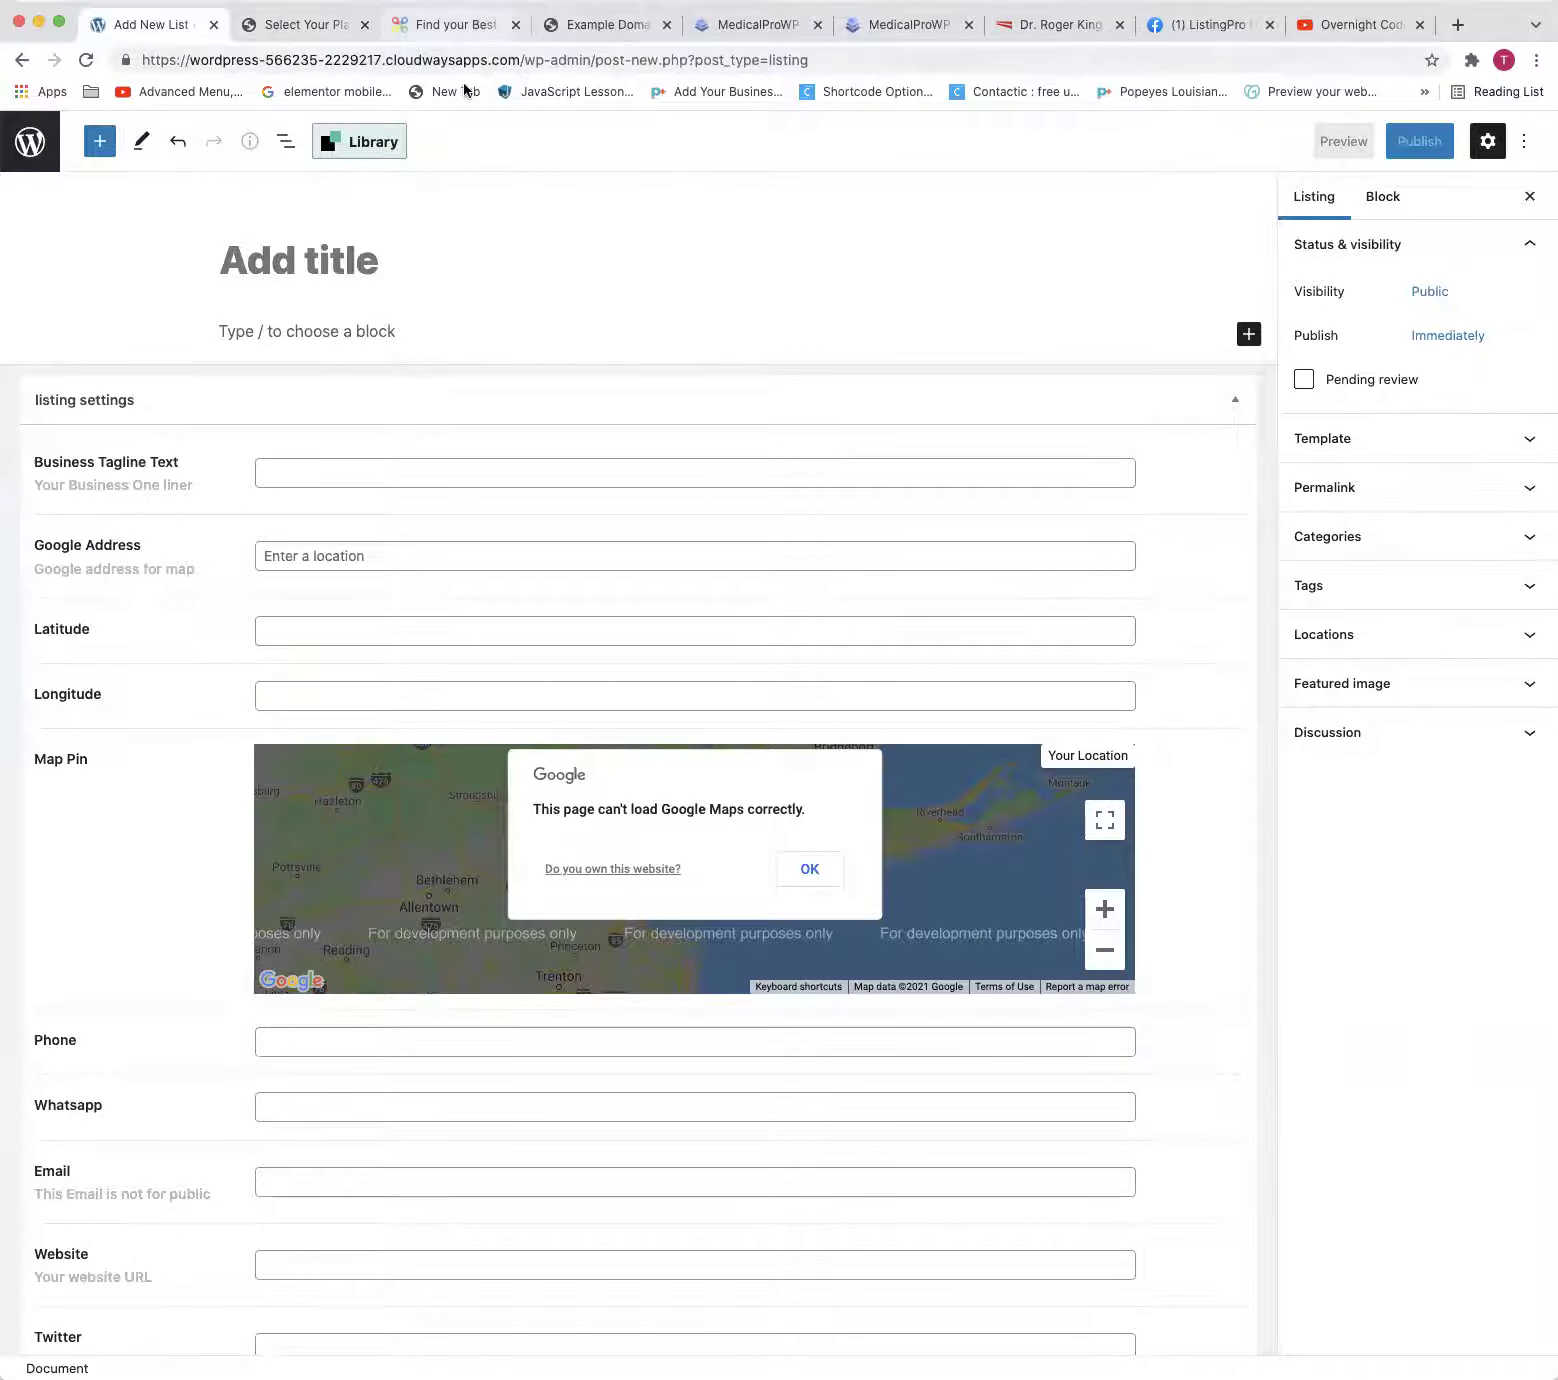
pyautogui.moveTo(520, 62); pyautogui.dragTo(1064, 62)
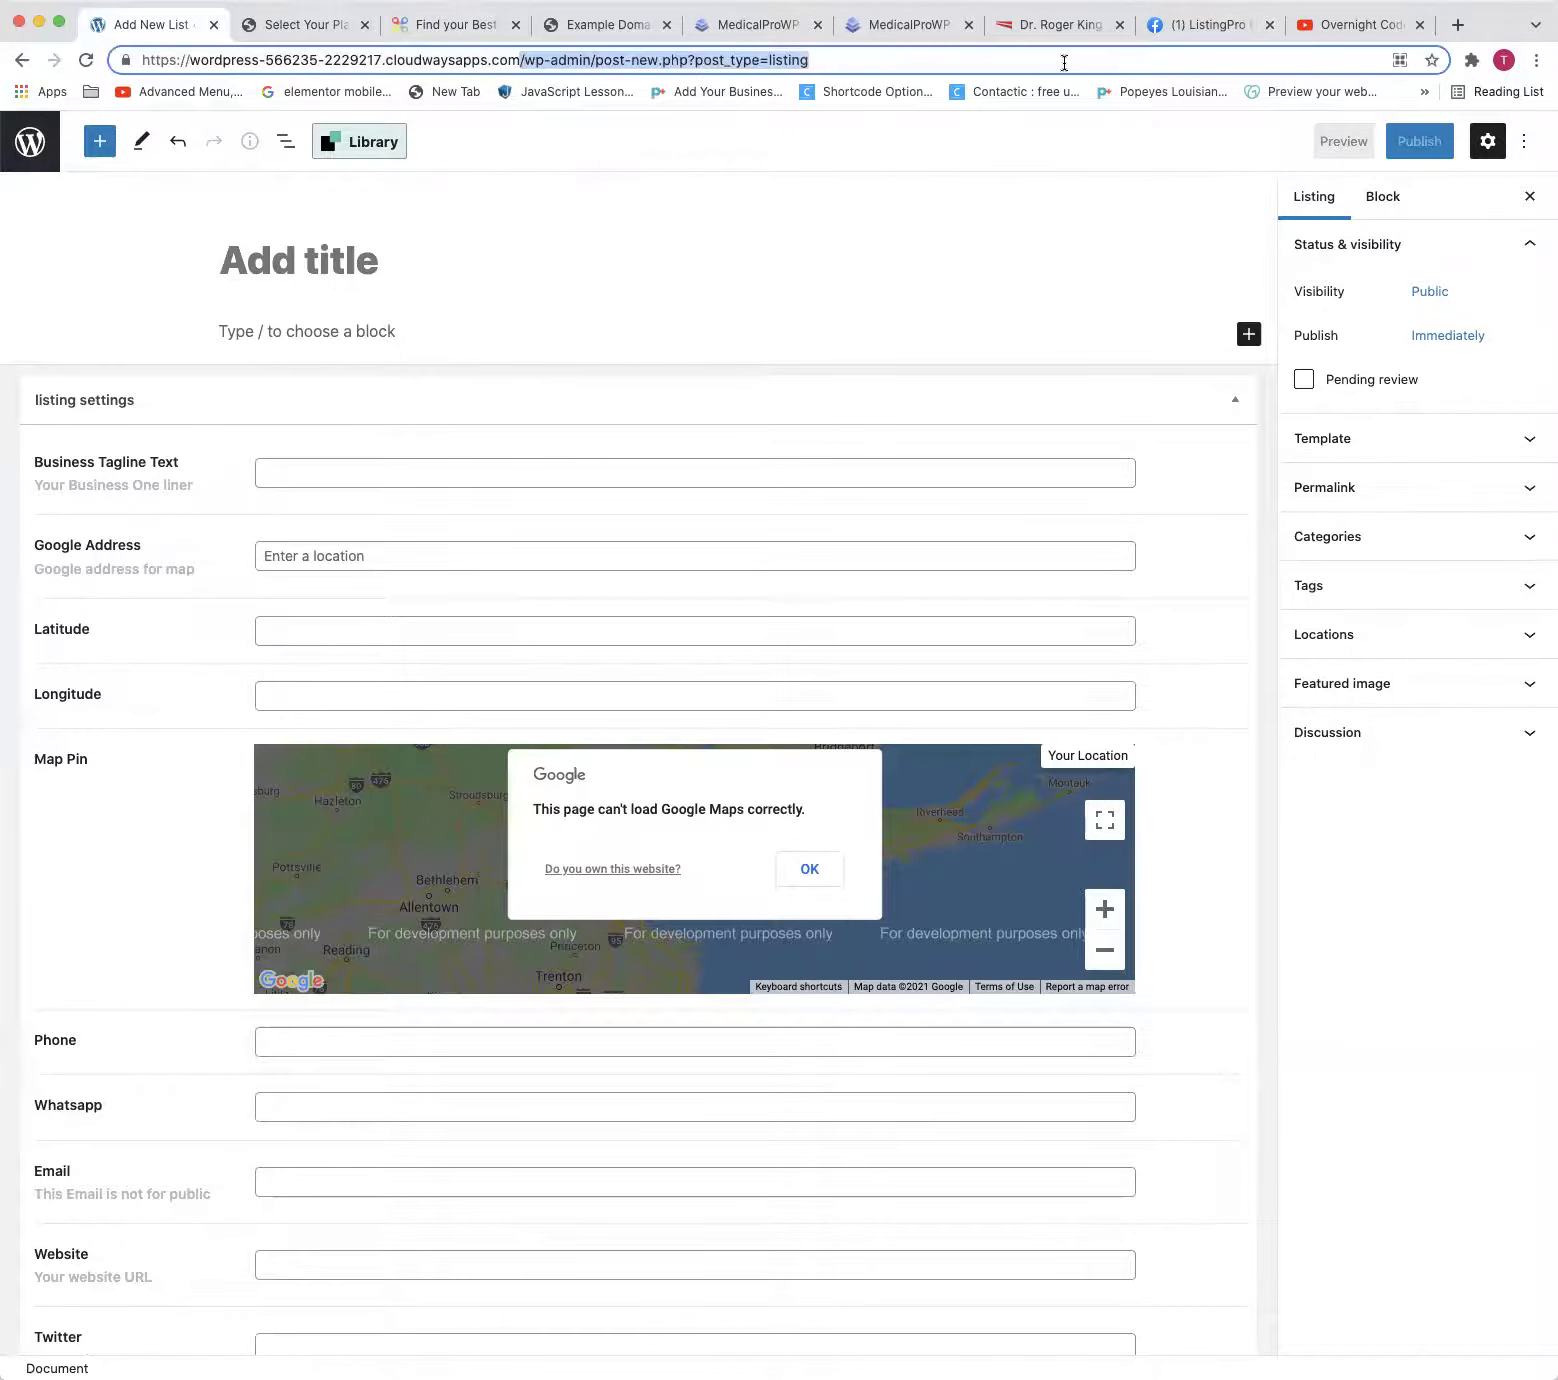
pyautogui.press('BackSpace')
pyautogui.press('Return')
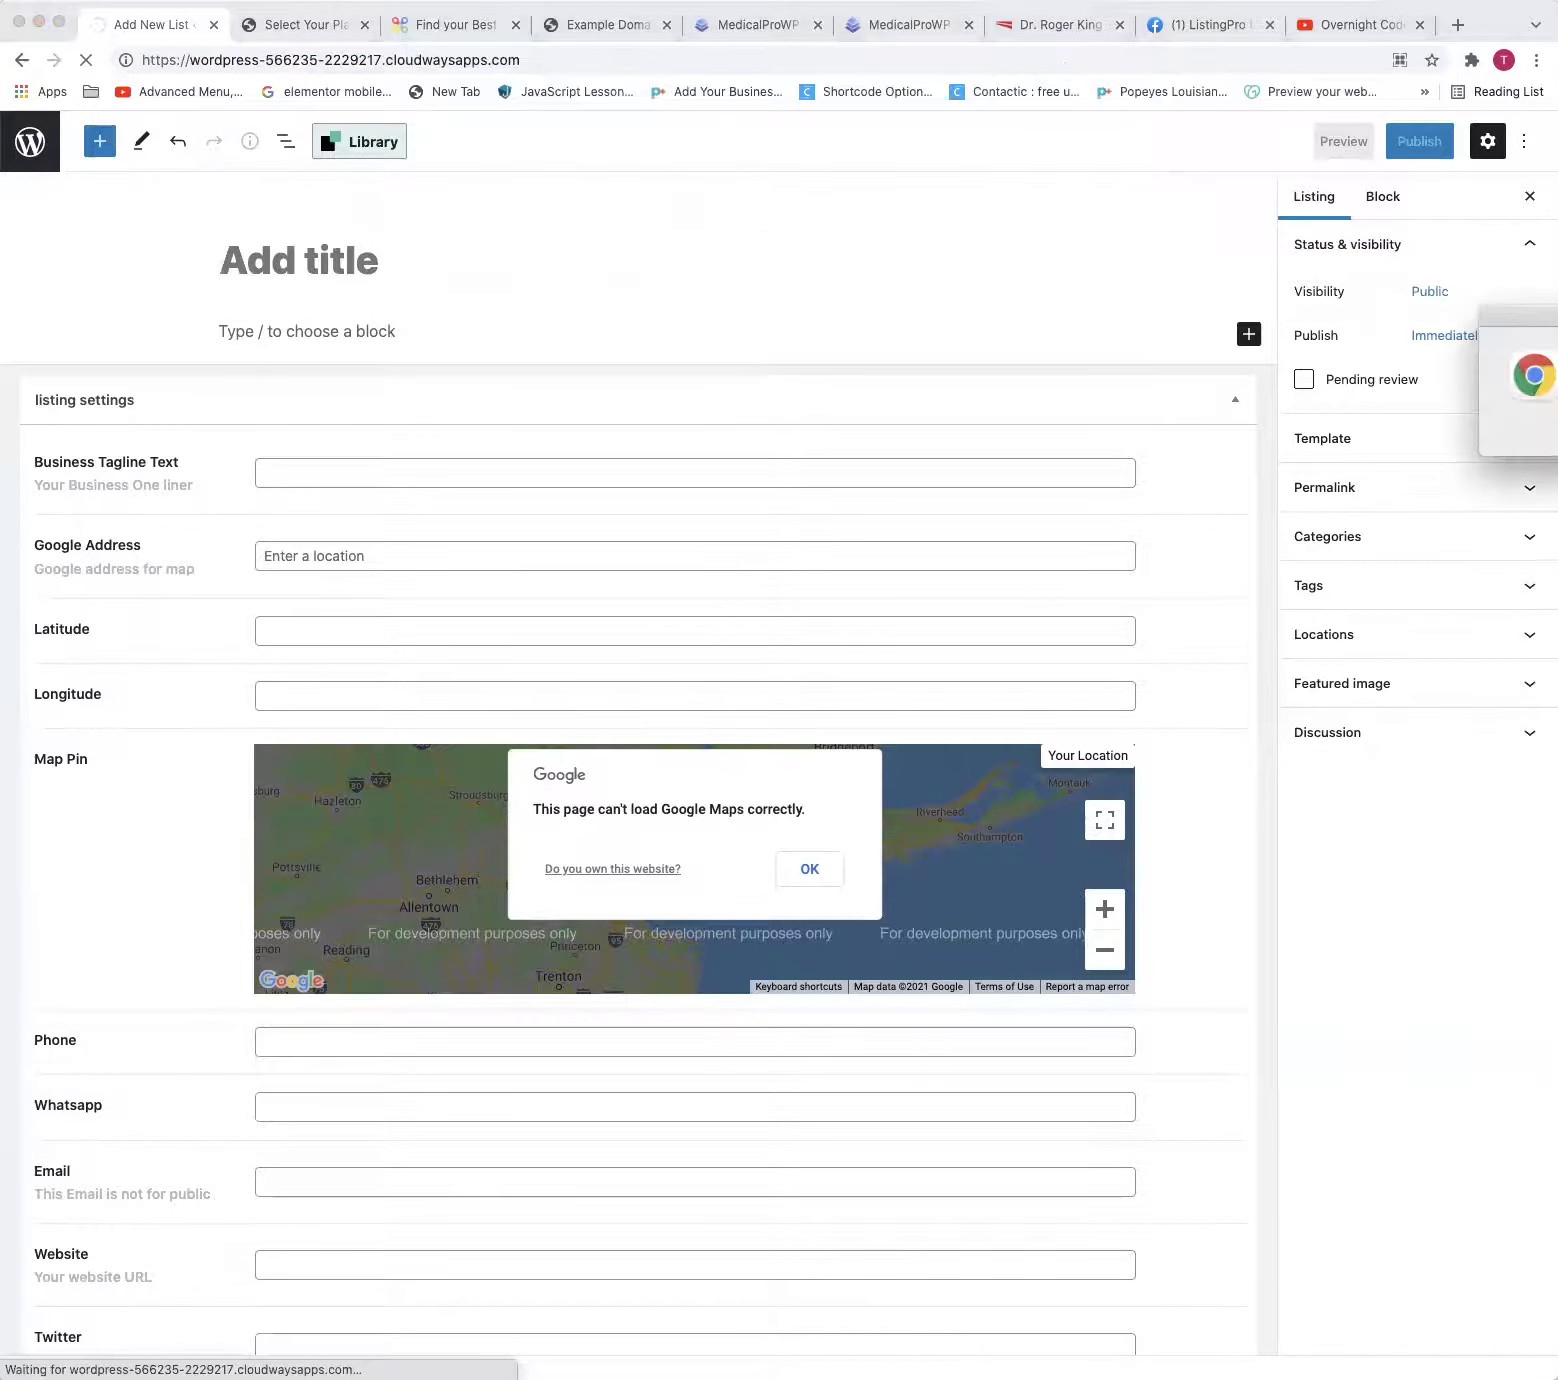
# Switch to the Overnight Coder YouTube channel and open the popular tutorial on creating a directory or listing website
pyautogui.click(1388, 24)
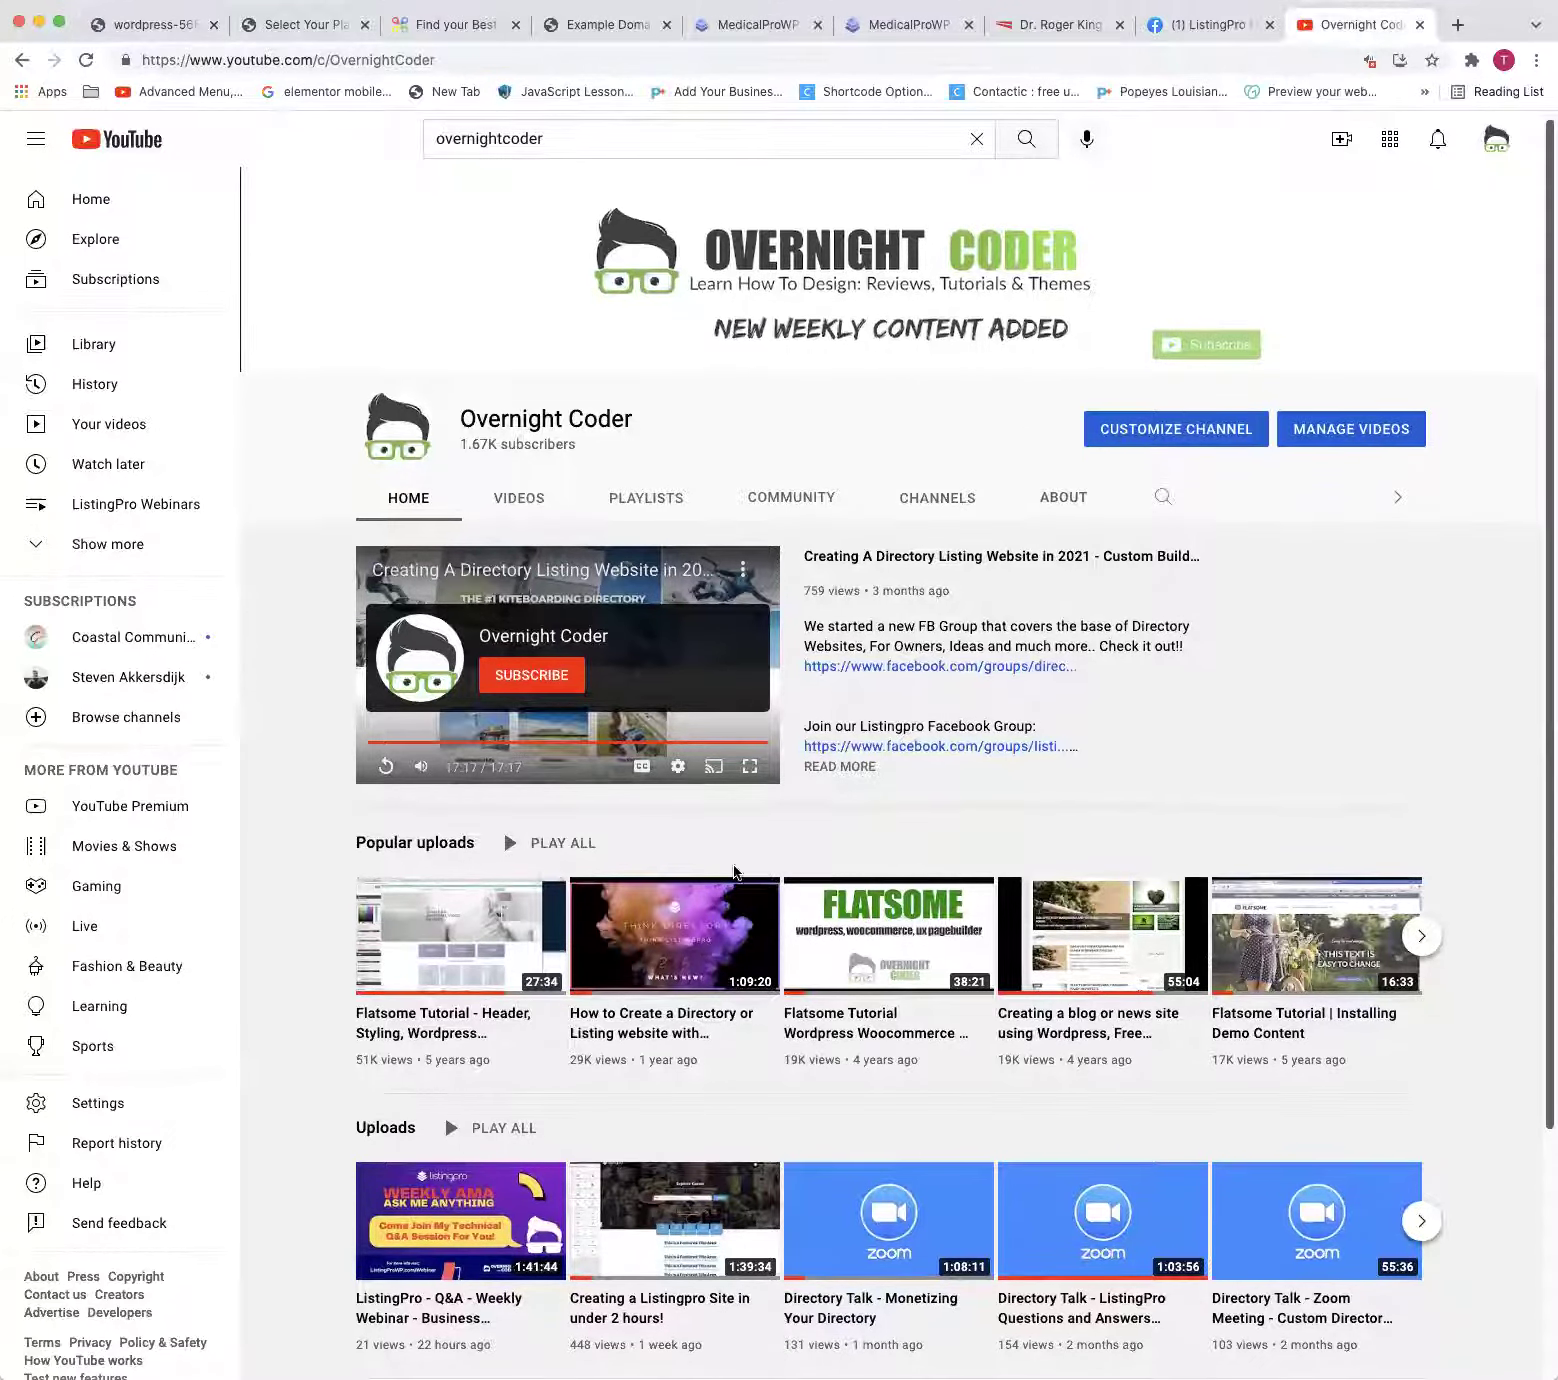
pyautogui.scroll(-1, 655, 1027)
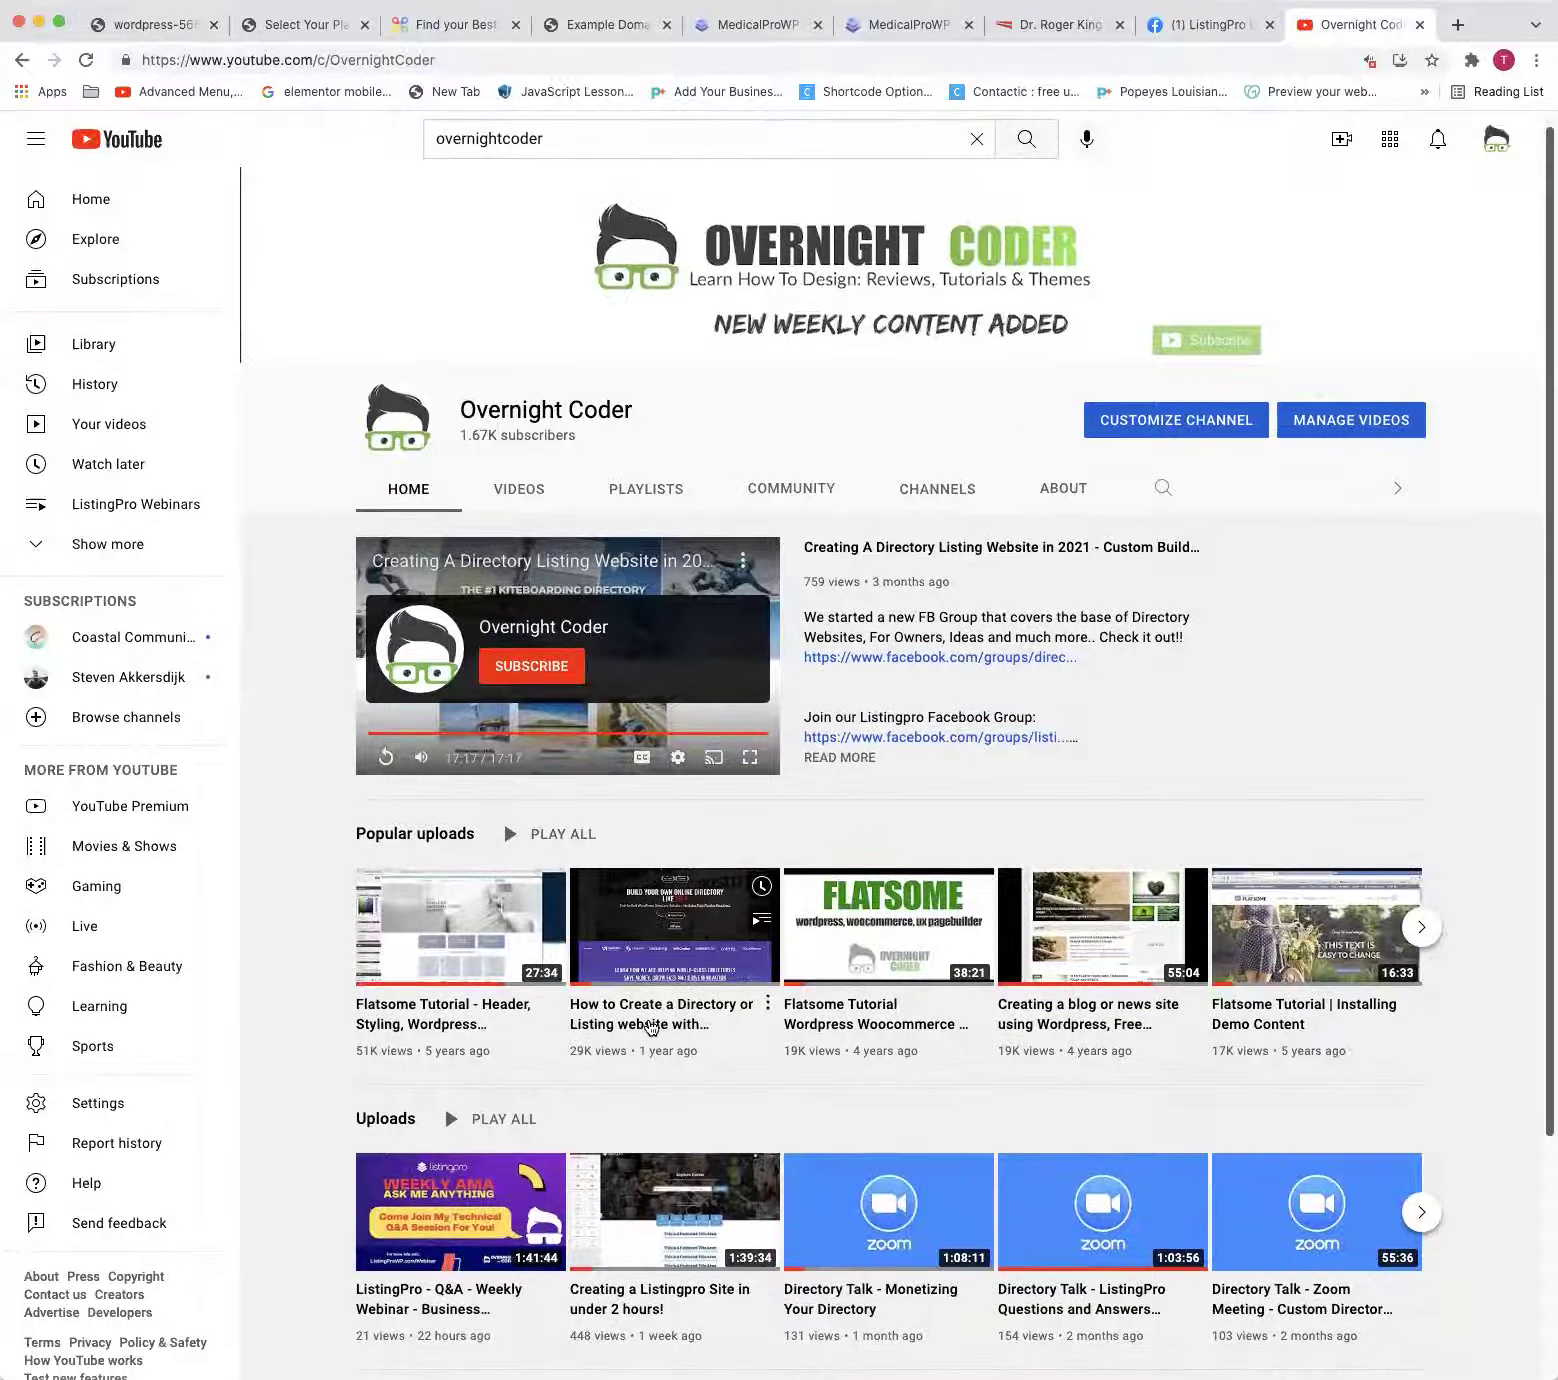
pyautogui.click(650, 1024)
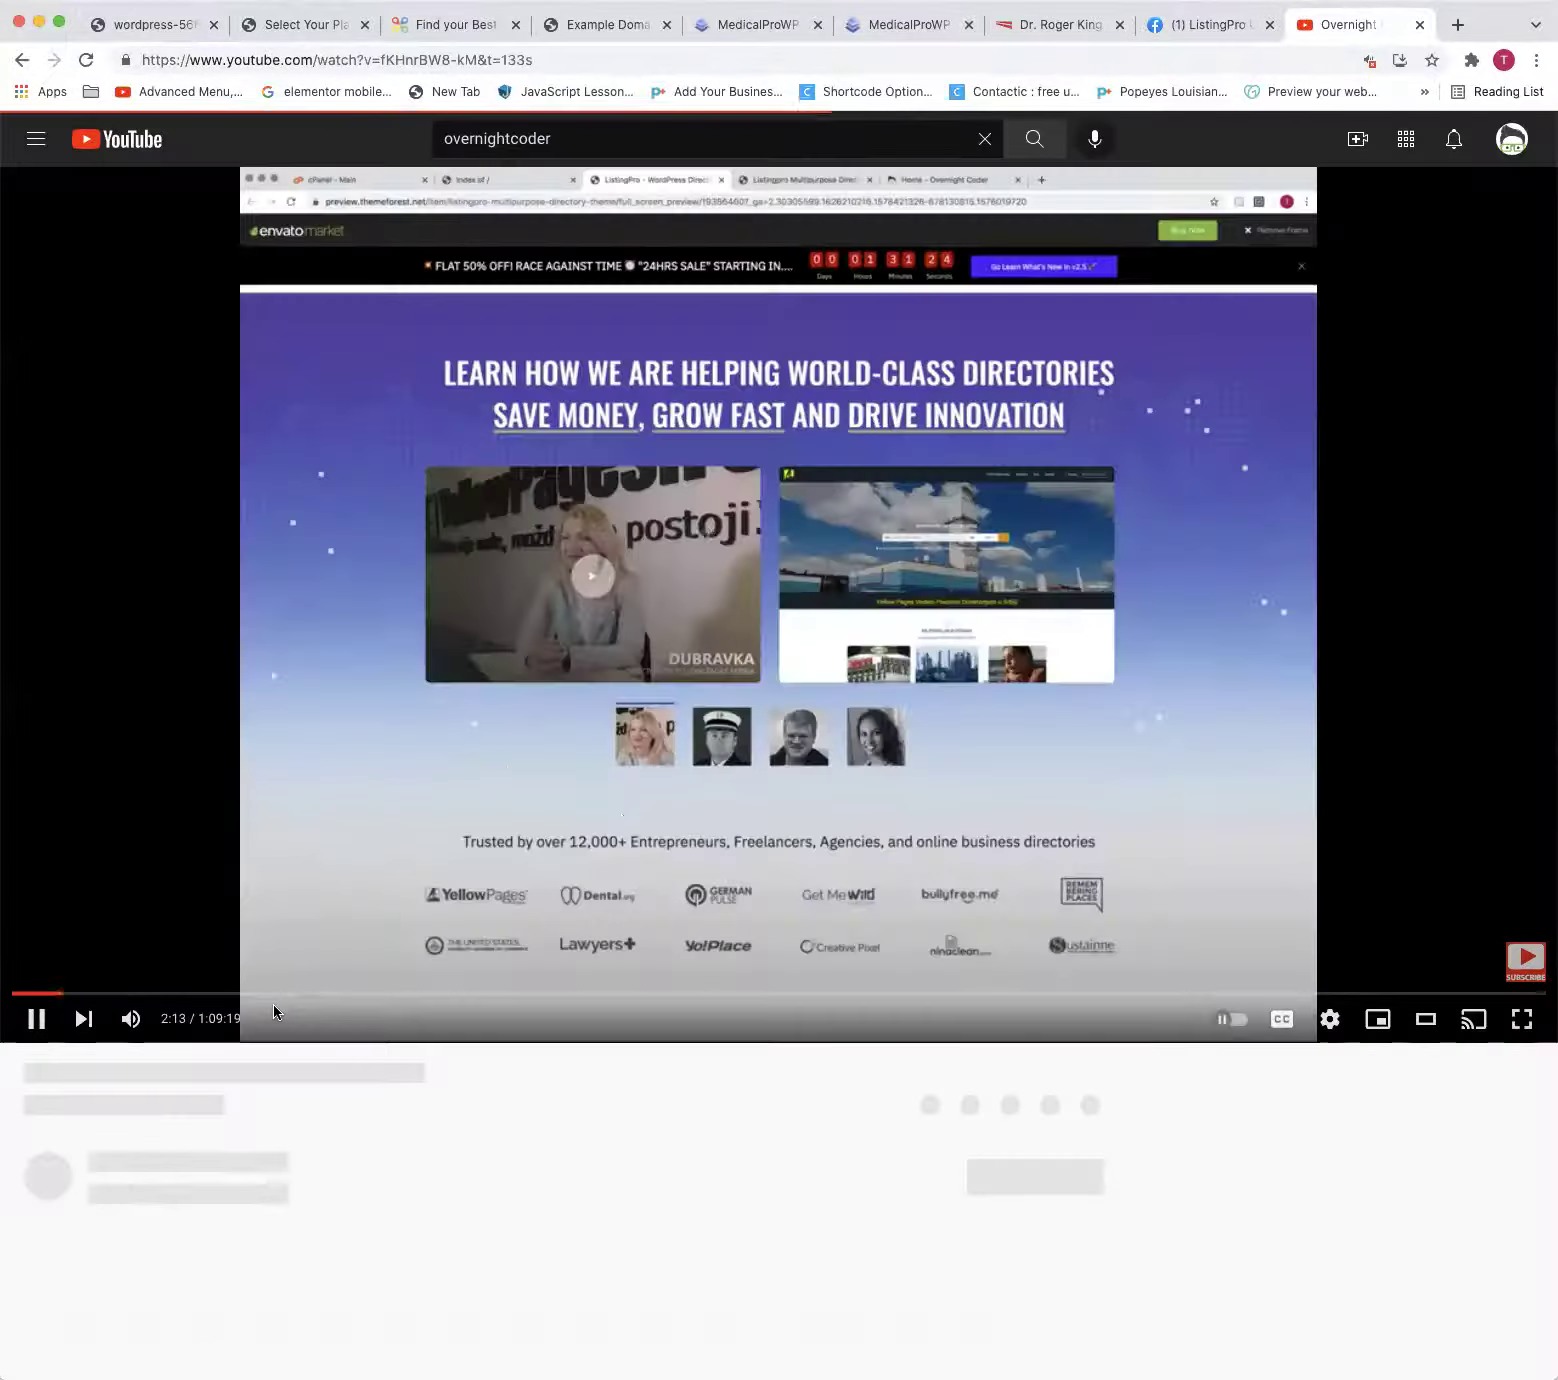
# Pause the directory tutorial video and check its title and the suggested Part 2 tutorial
pyautogui.moveTo(326, 1077); pyautogui.dragTo(493, 1077)
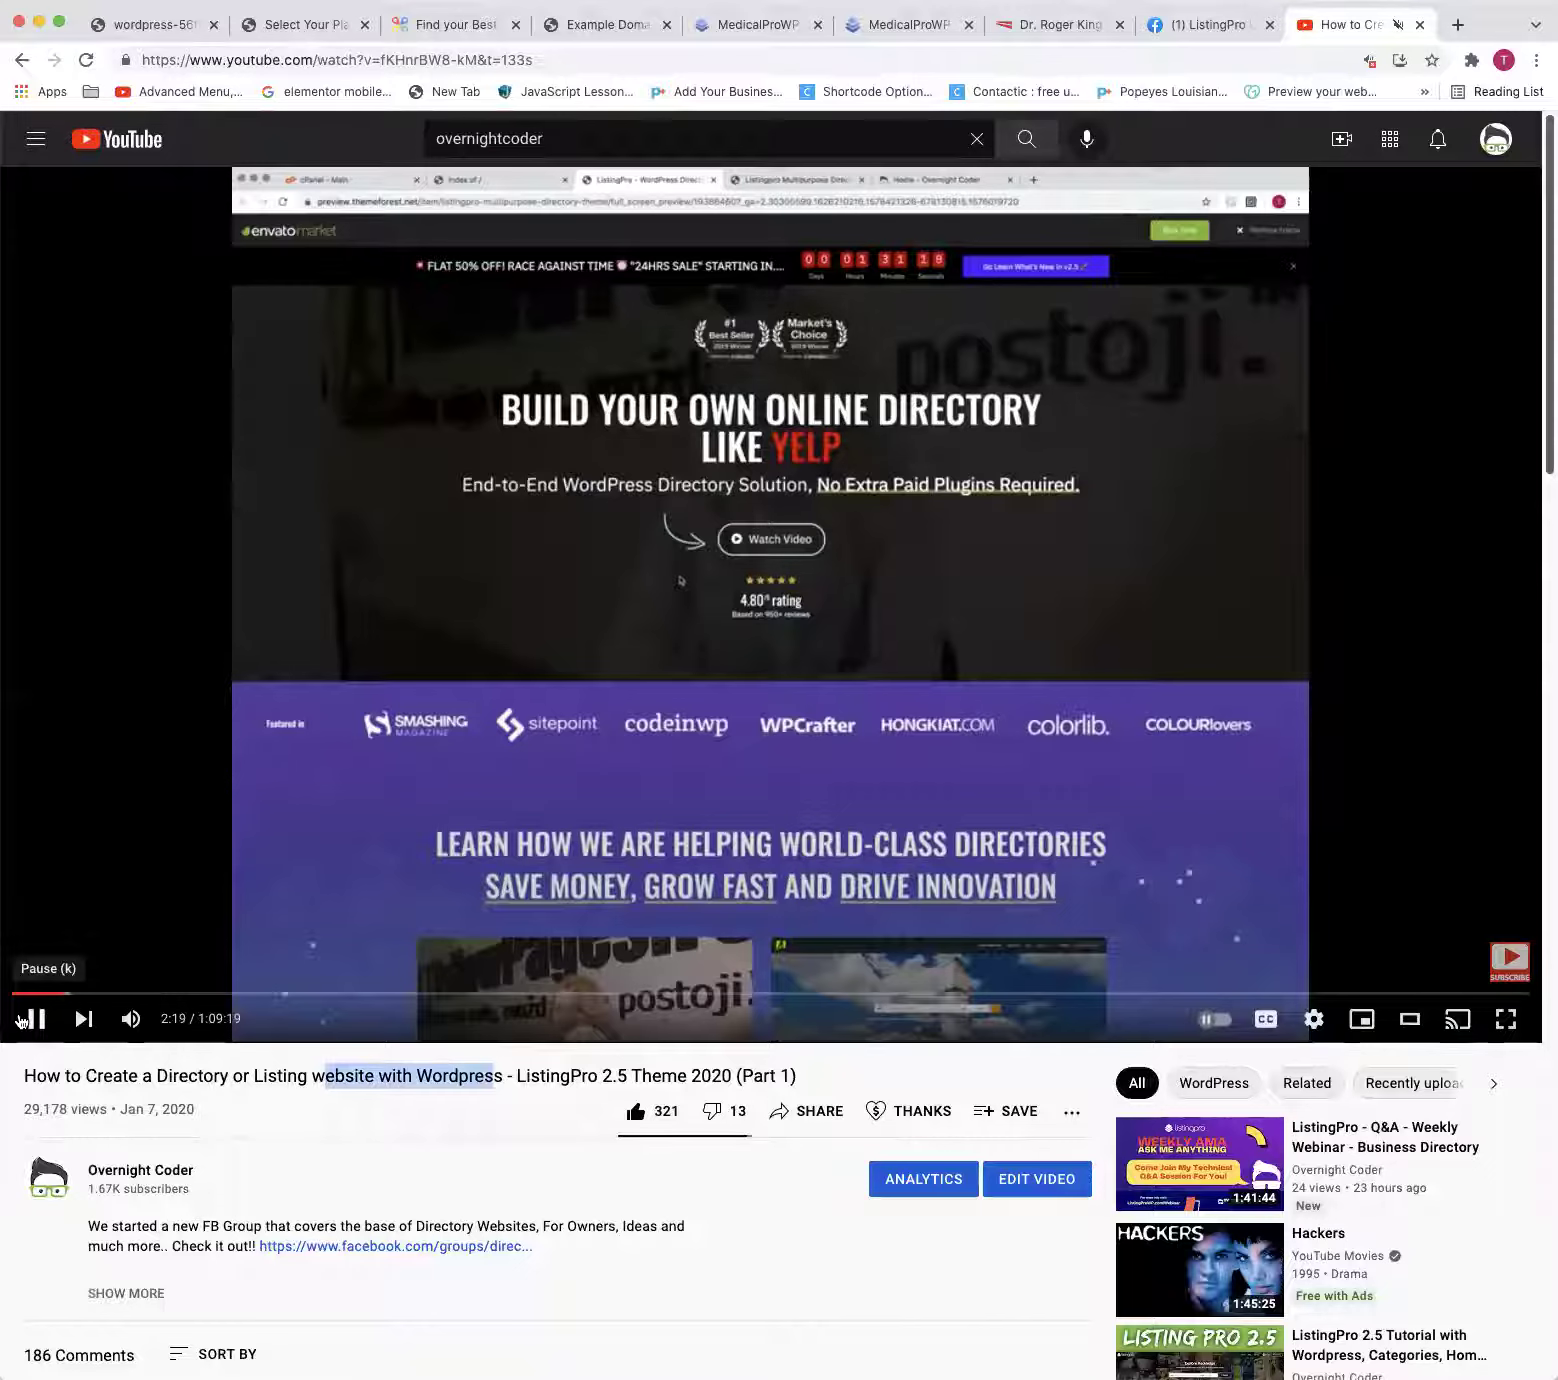
pyautogui.click(39, 1020)
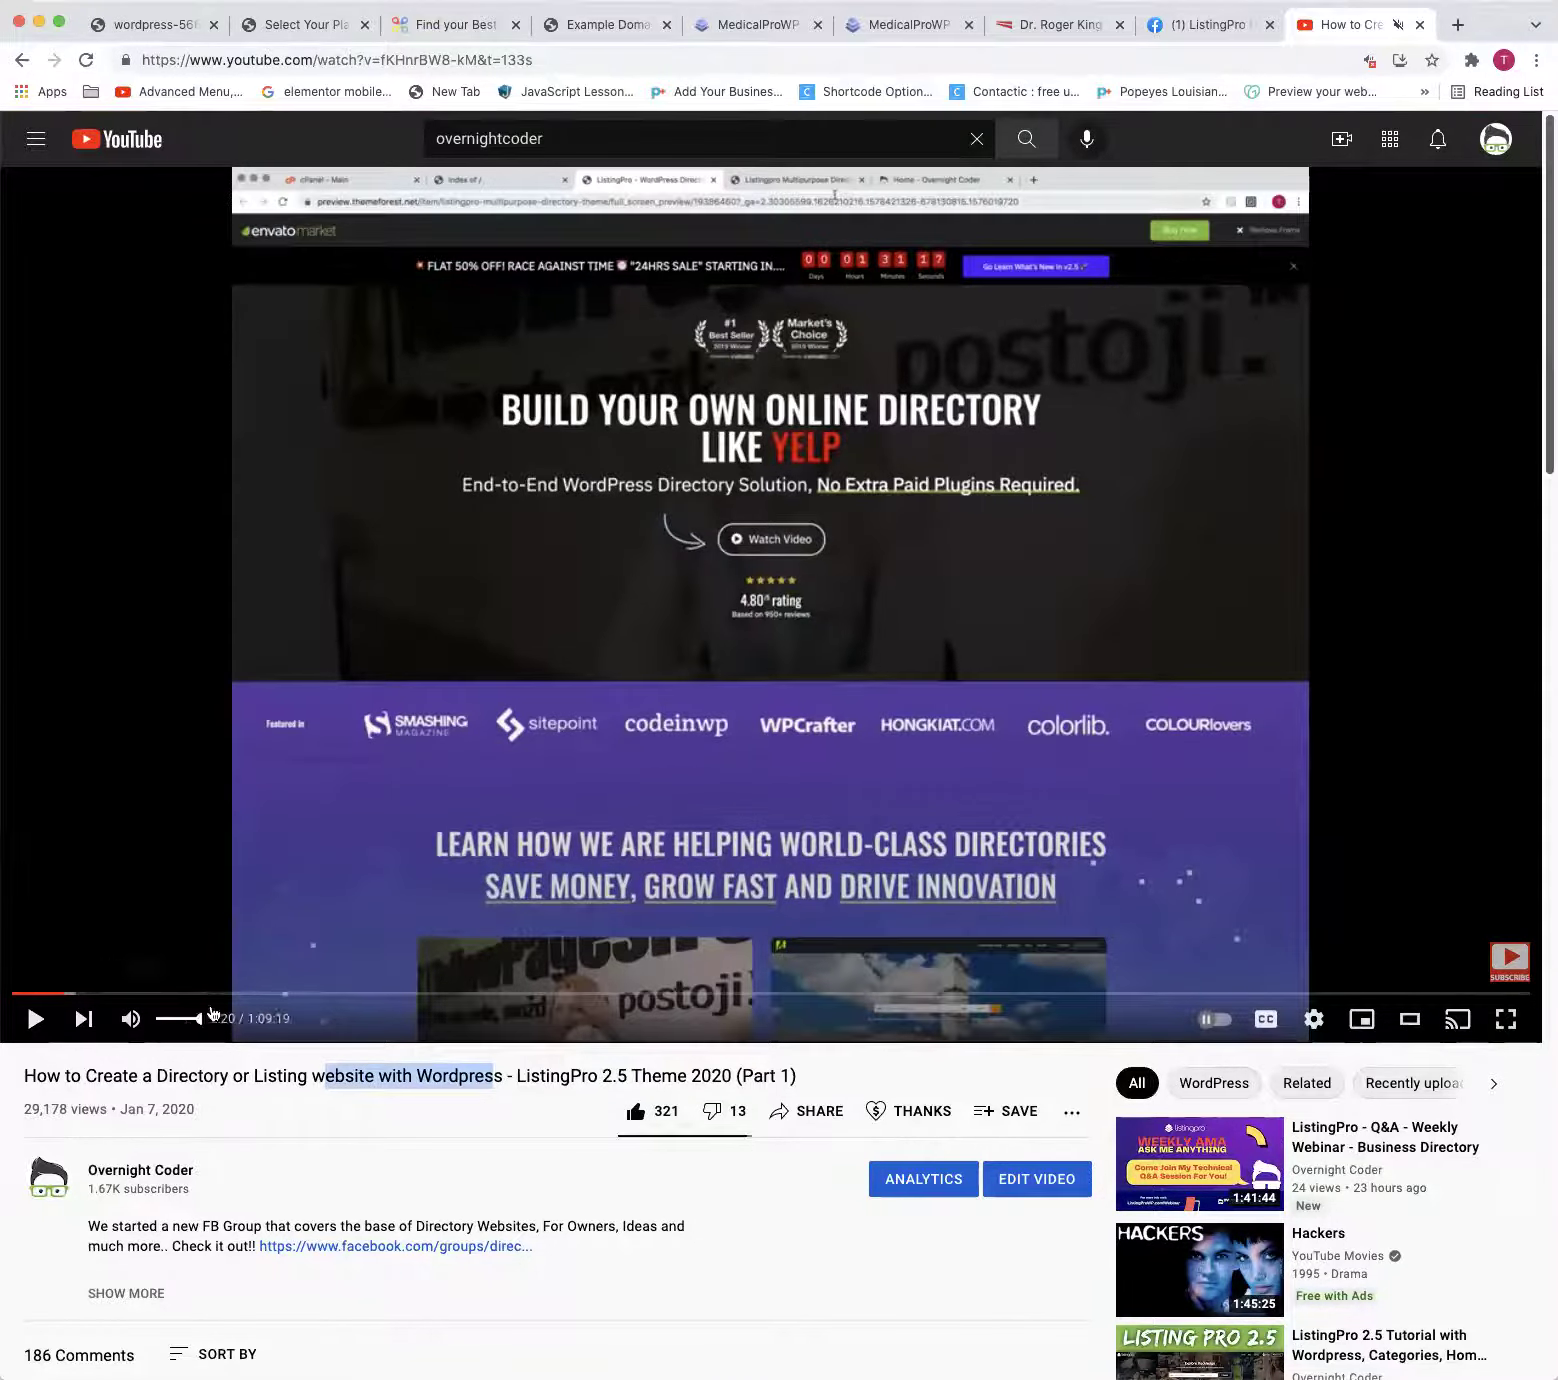
pyautogui.scroll(-3, 552, 600)
pyautogui.moveTo(1322, 1045)
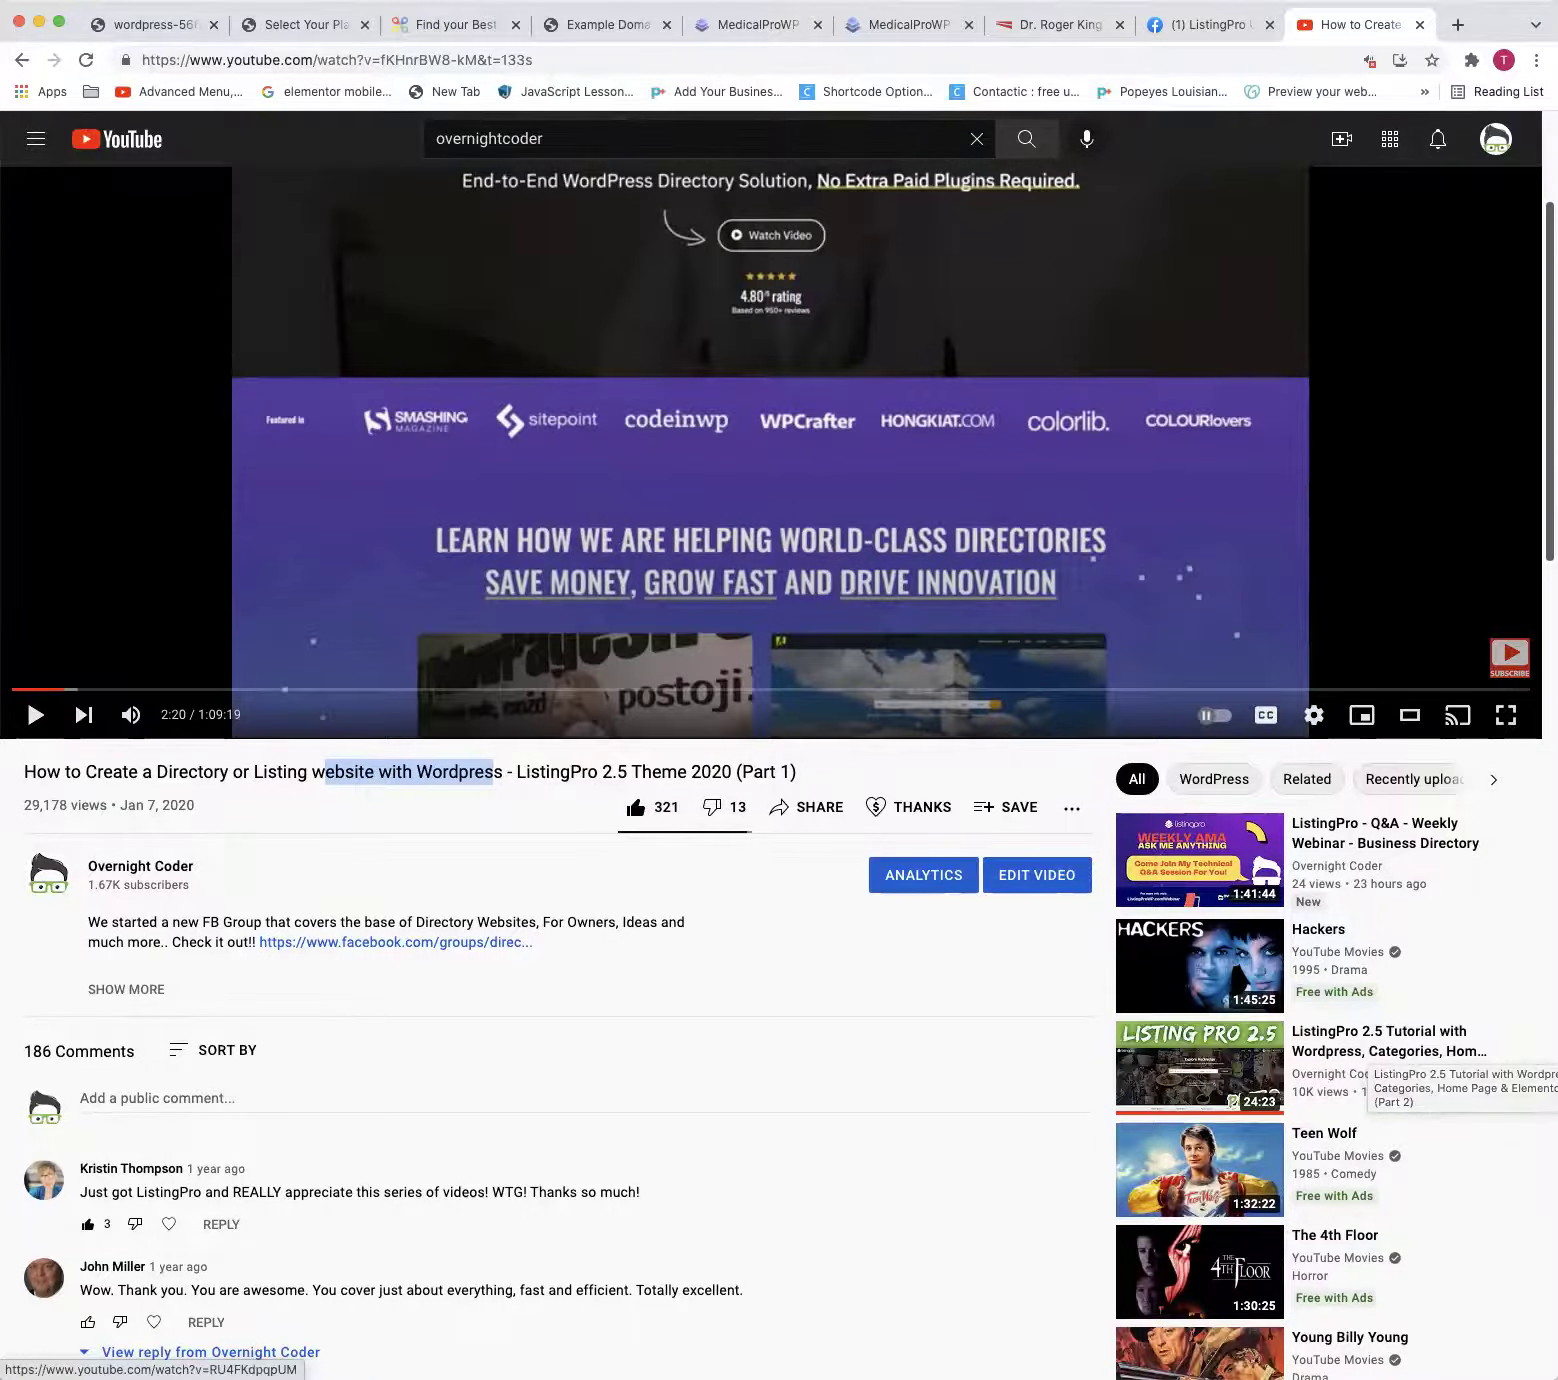
pyautogui.scroll(3, 835, 200)
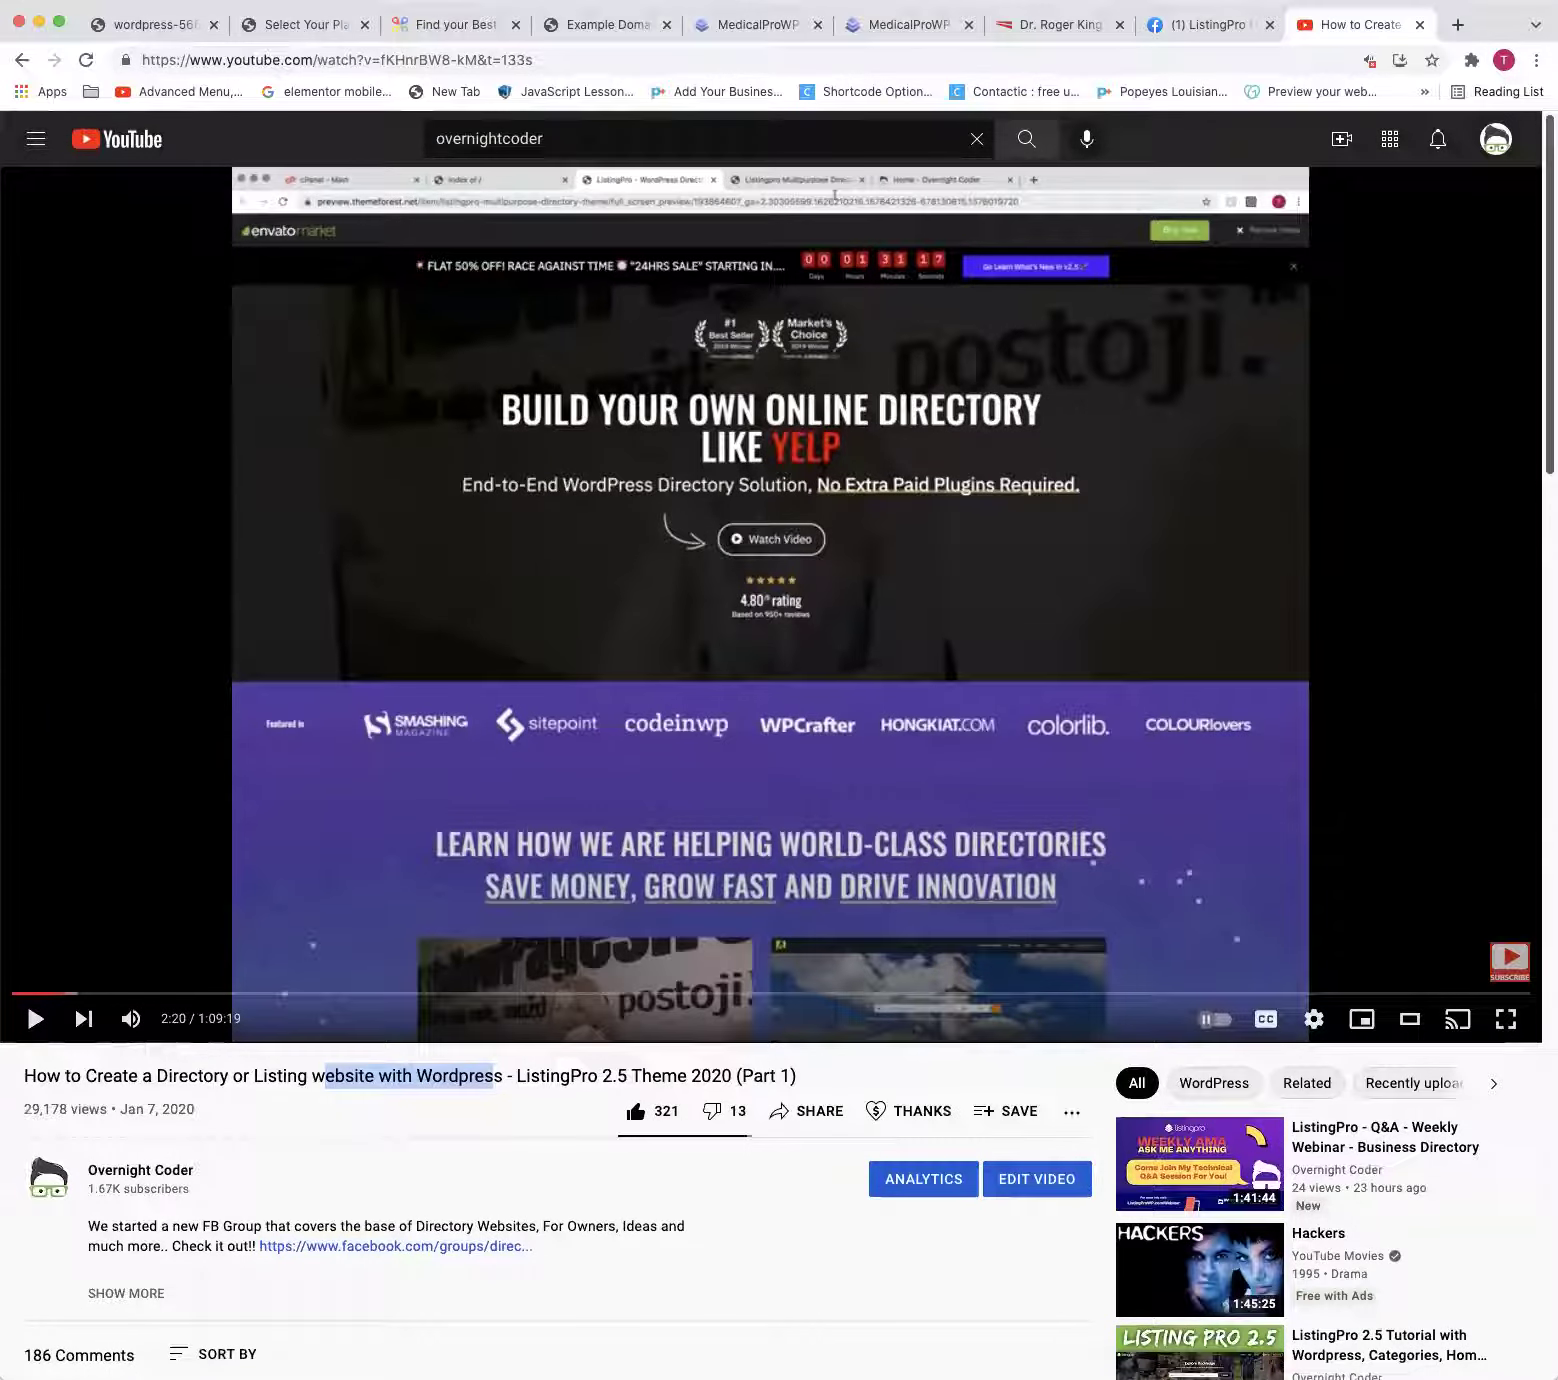
# Switch back to the ListingPro demo's Select Your Plan page
pyautogui.click(1208, 26)
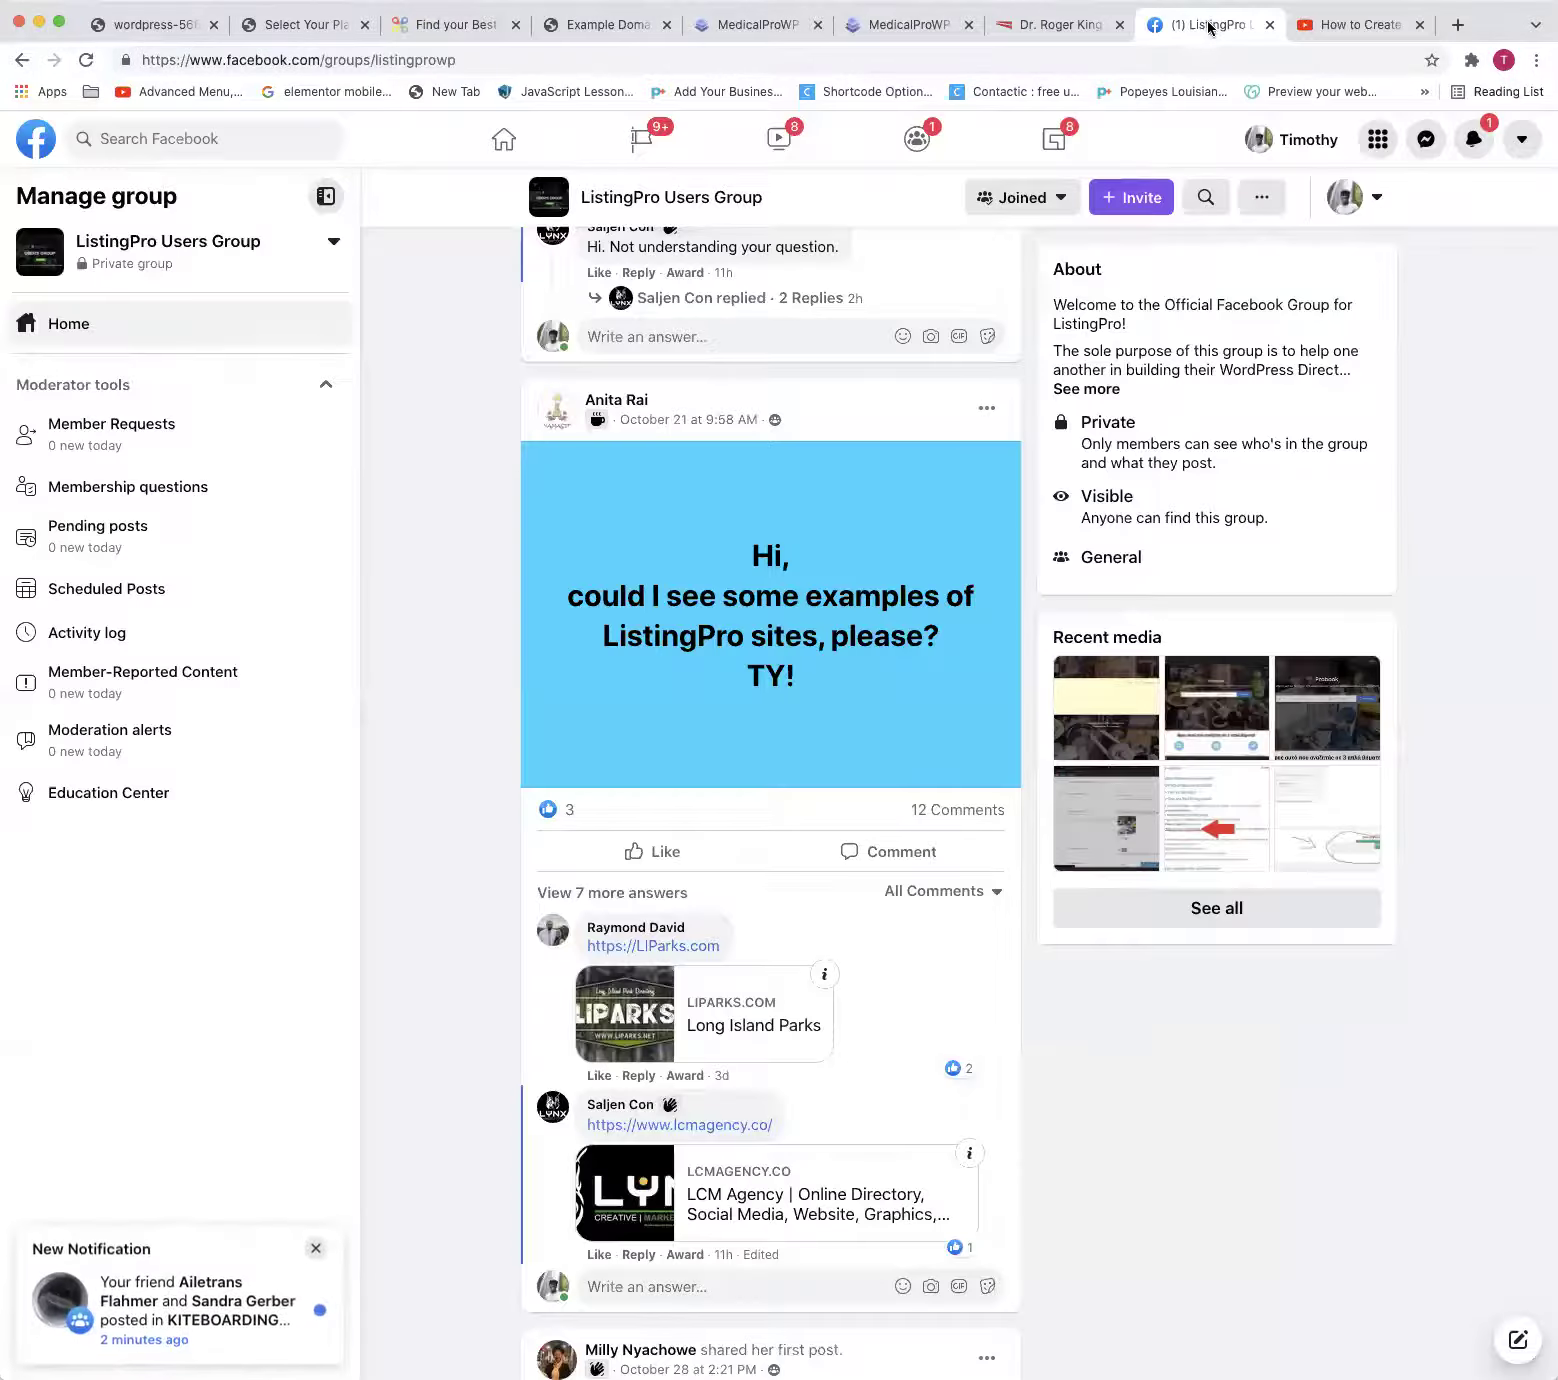
pyautogui.click(1055, 25)
pyautogui.click(915, 27)
pyautogui.click(805, 32)
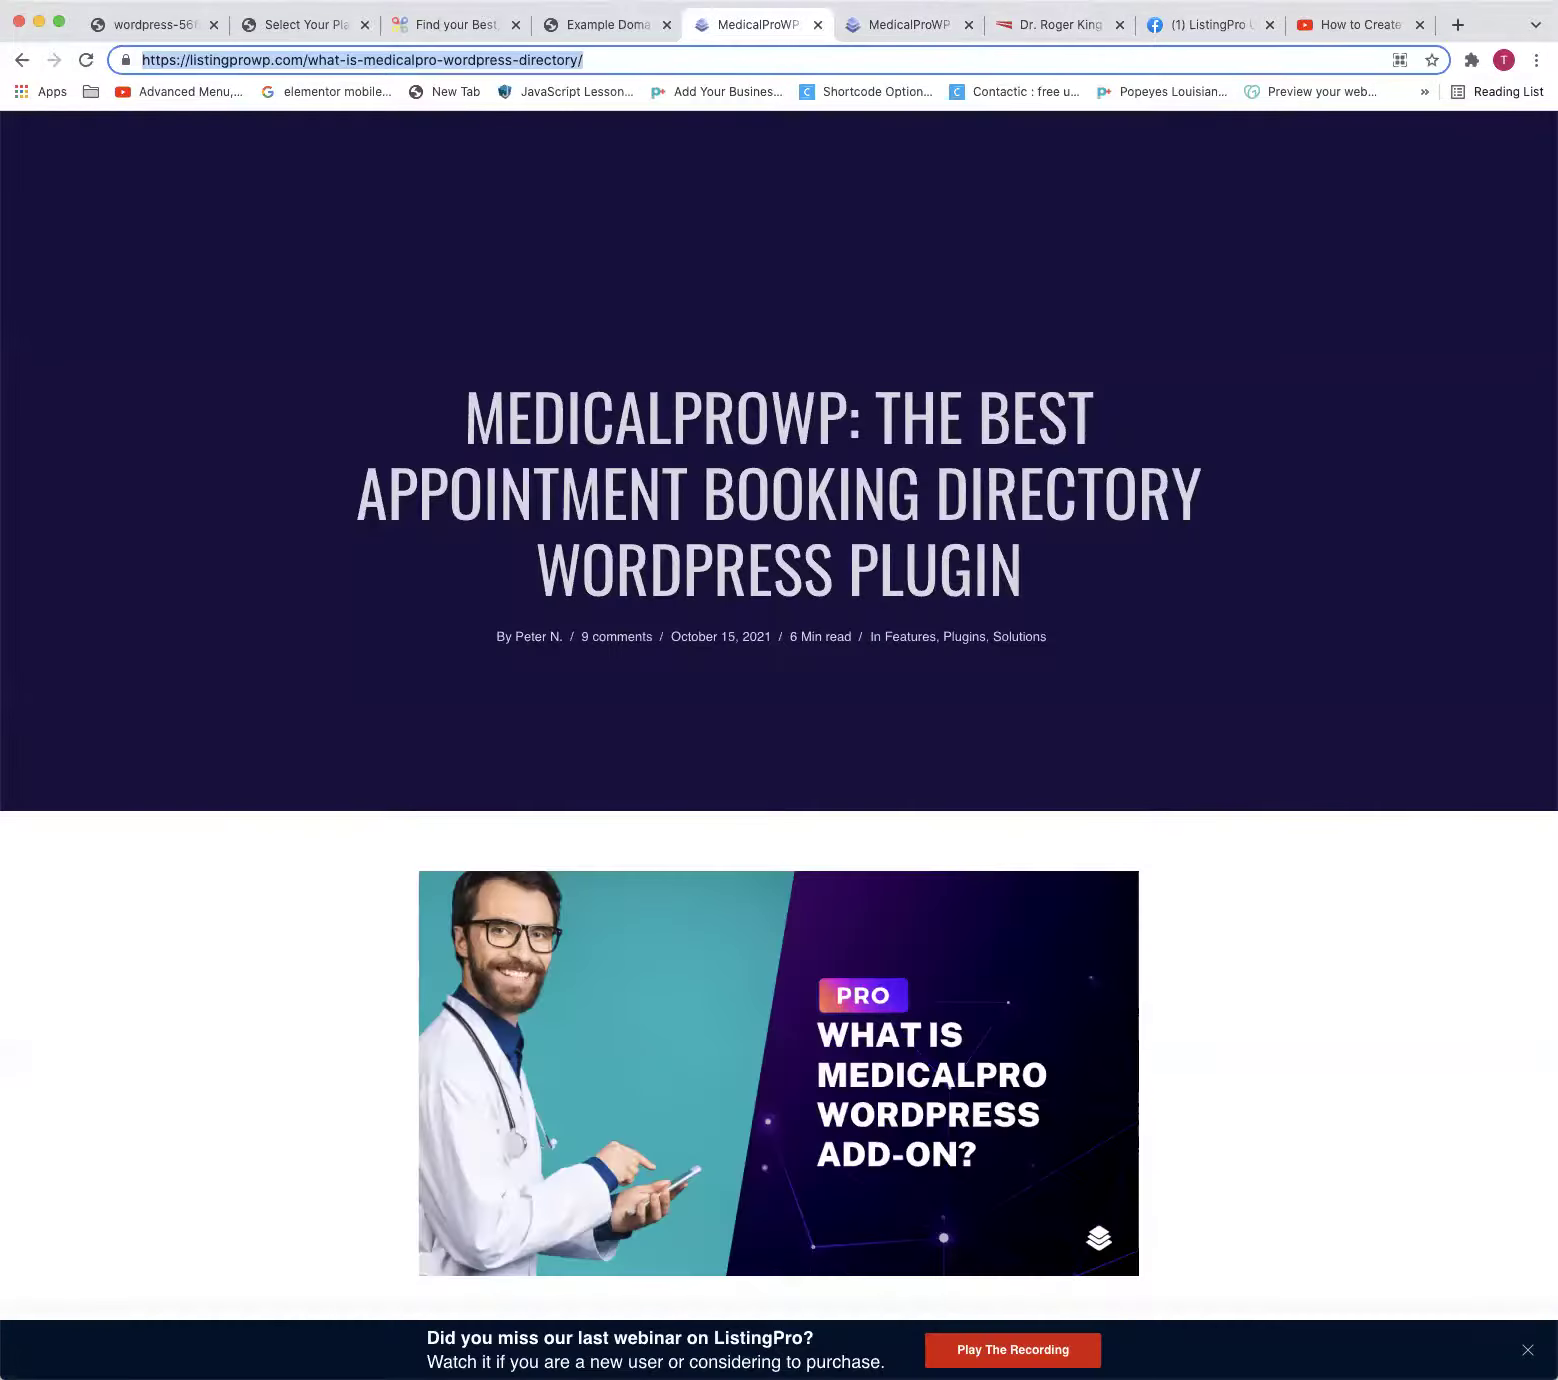
pyautogui.click(590, 24)
pyautogui.click(455, 27)
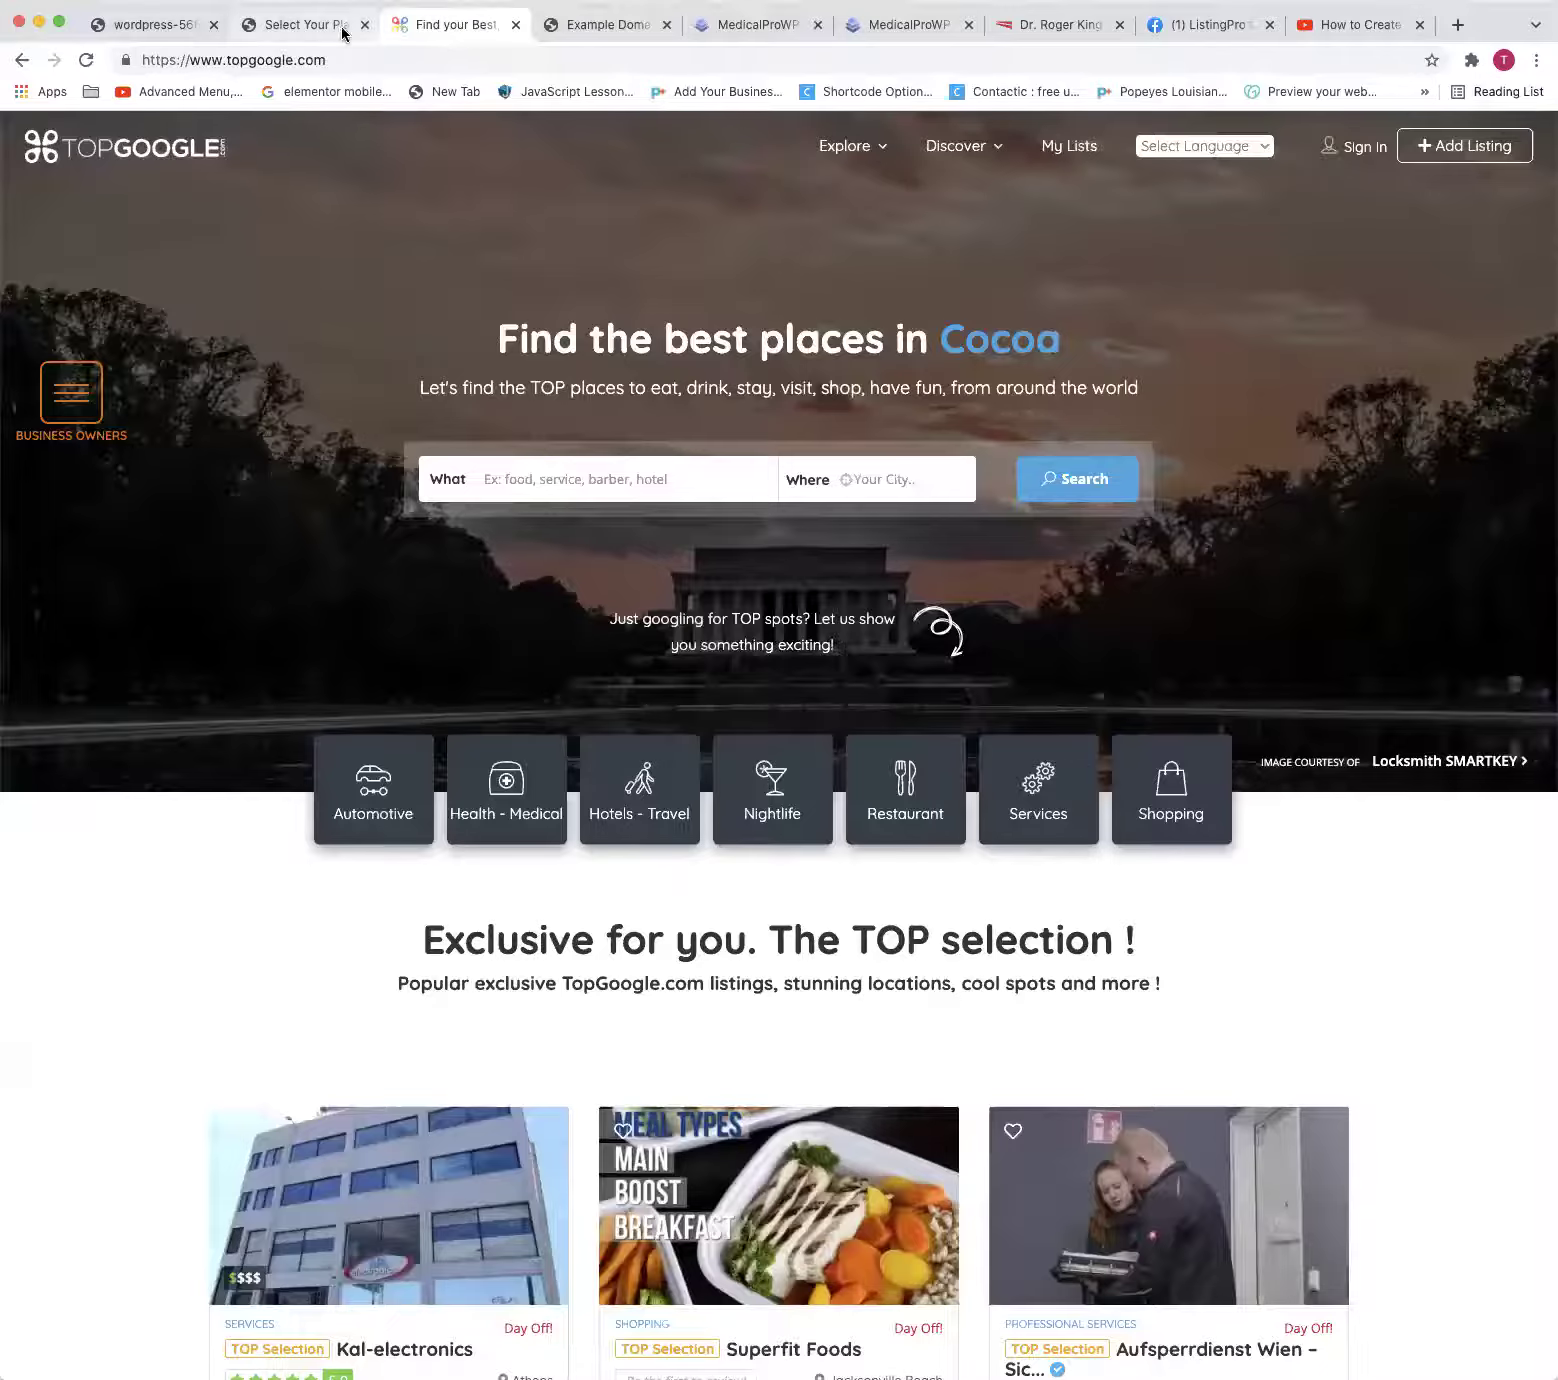
pyautogui.click(310, 27)
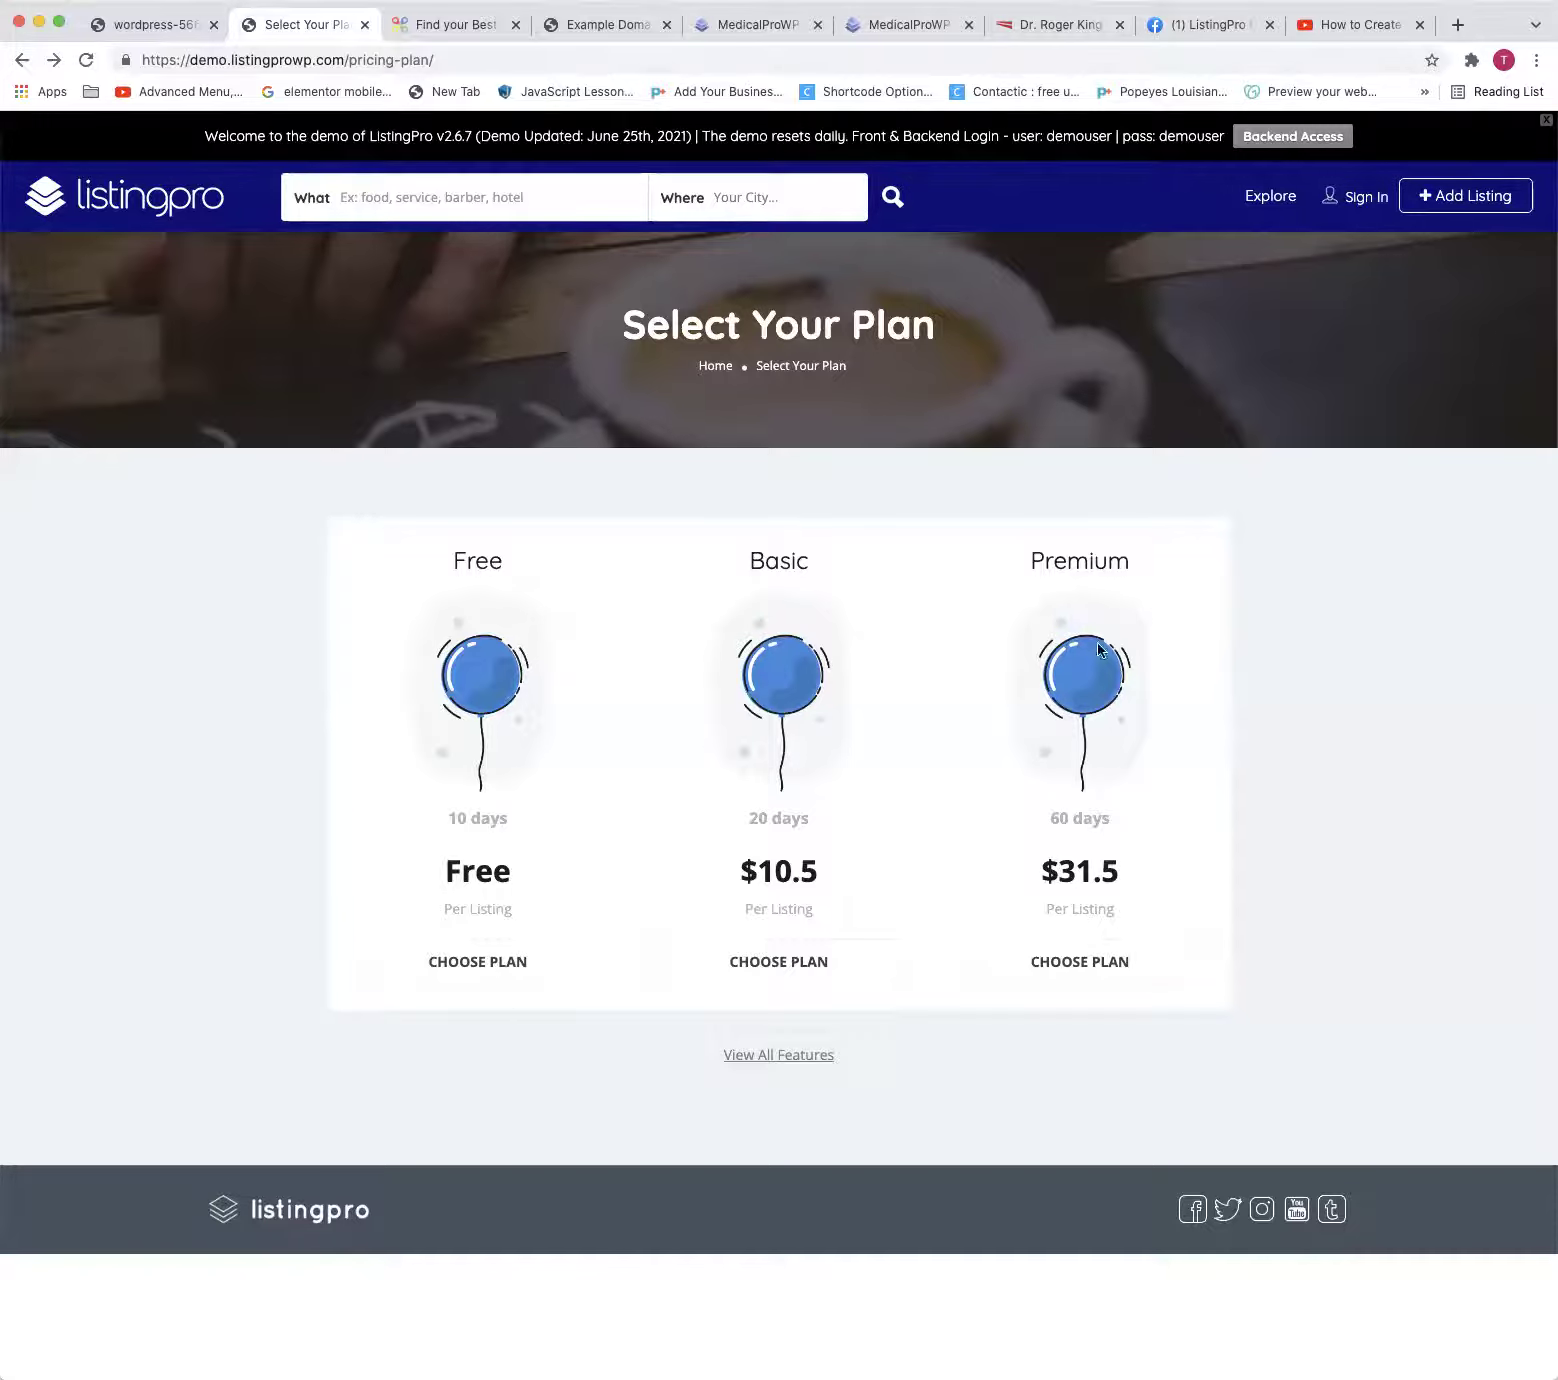
# Show all plan features and compare what the Free, Basic and Premium plans include
pyautogui.click(763, 1057)
pyautogui.scroll(-6, 763, 1060)
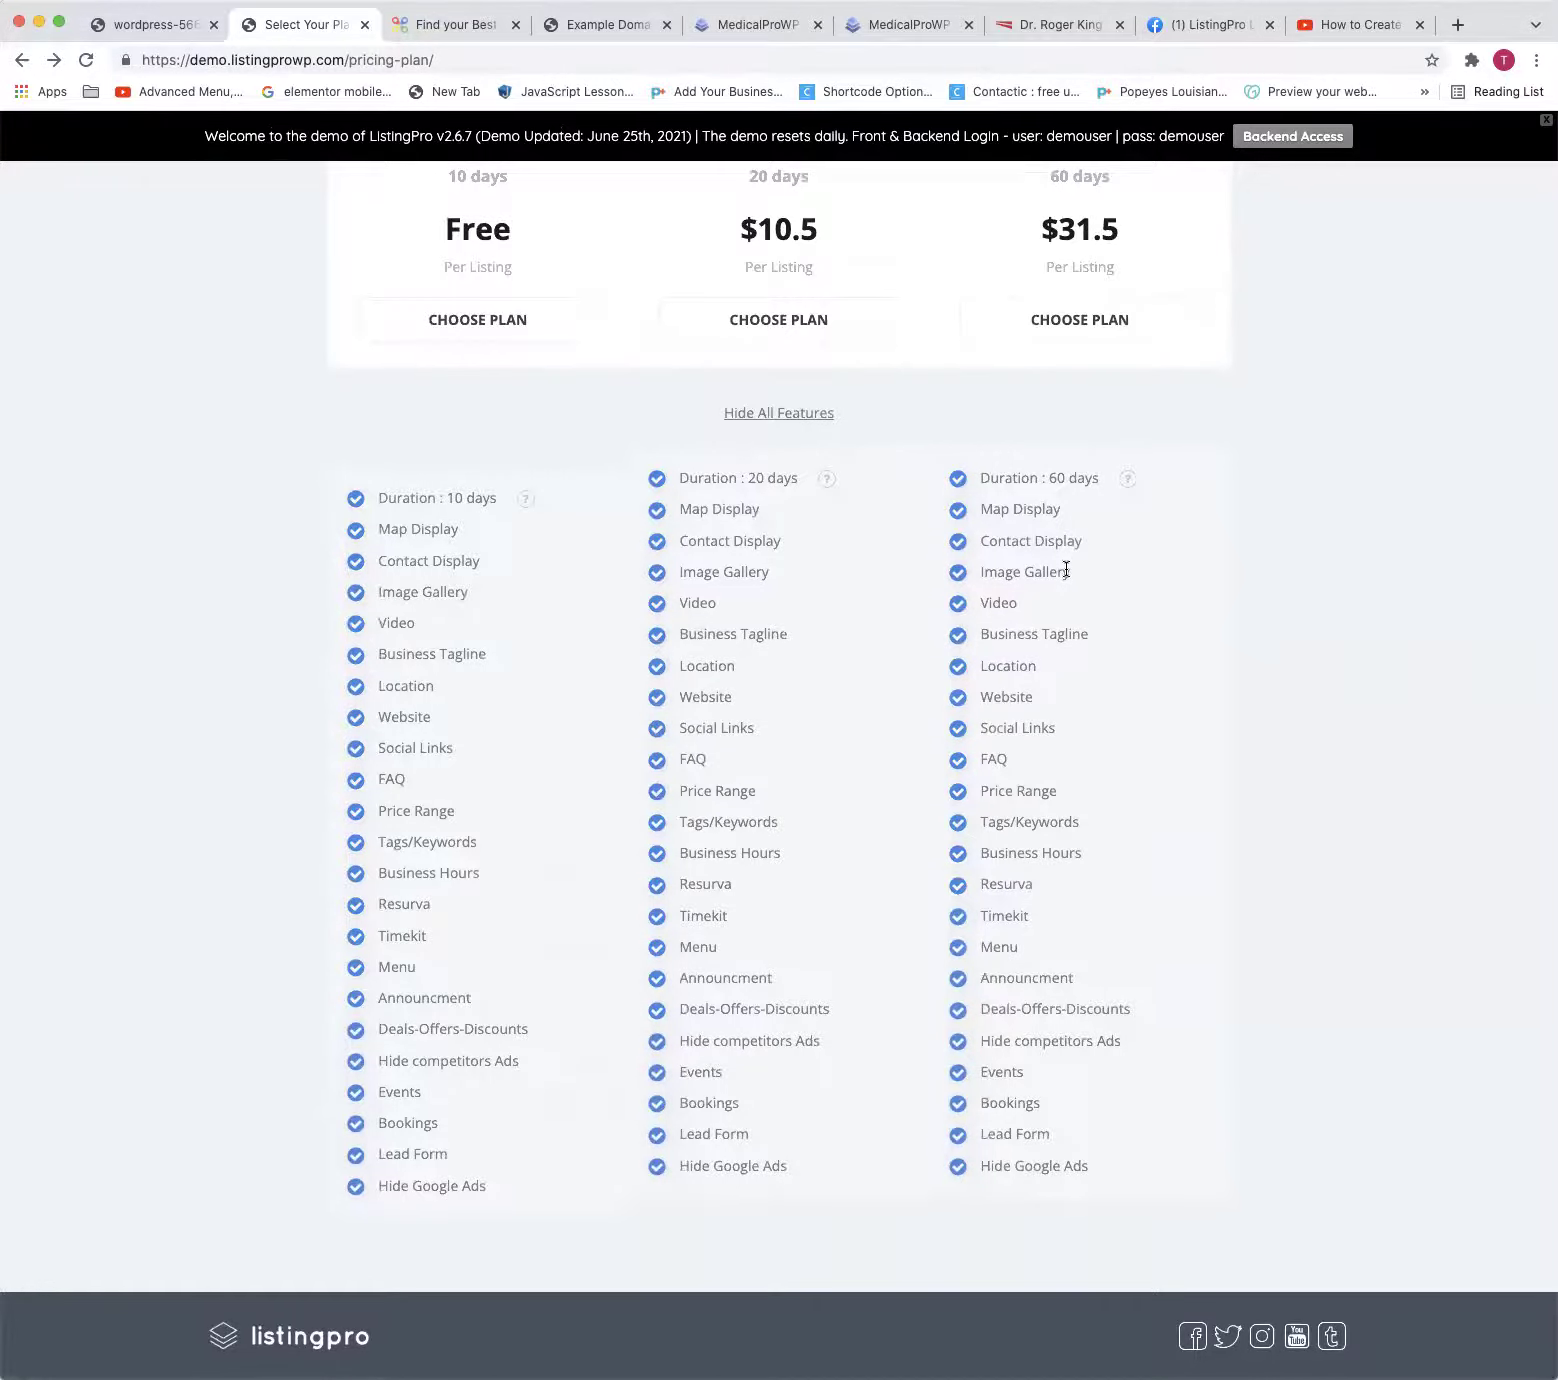
pyautogui.scroll(8, 1067, 570)
pyautogui.scroll(-6, 1065, 566)
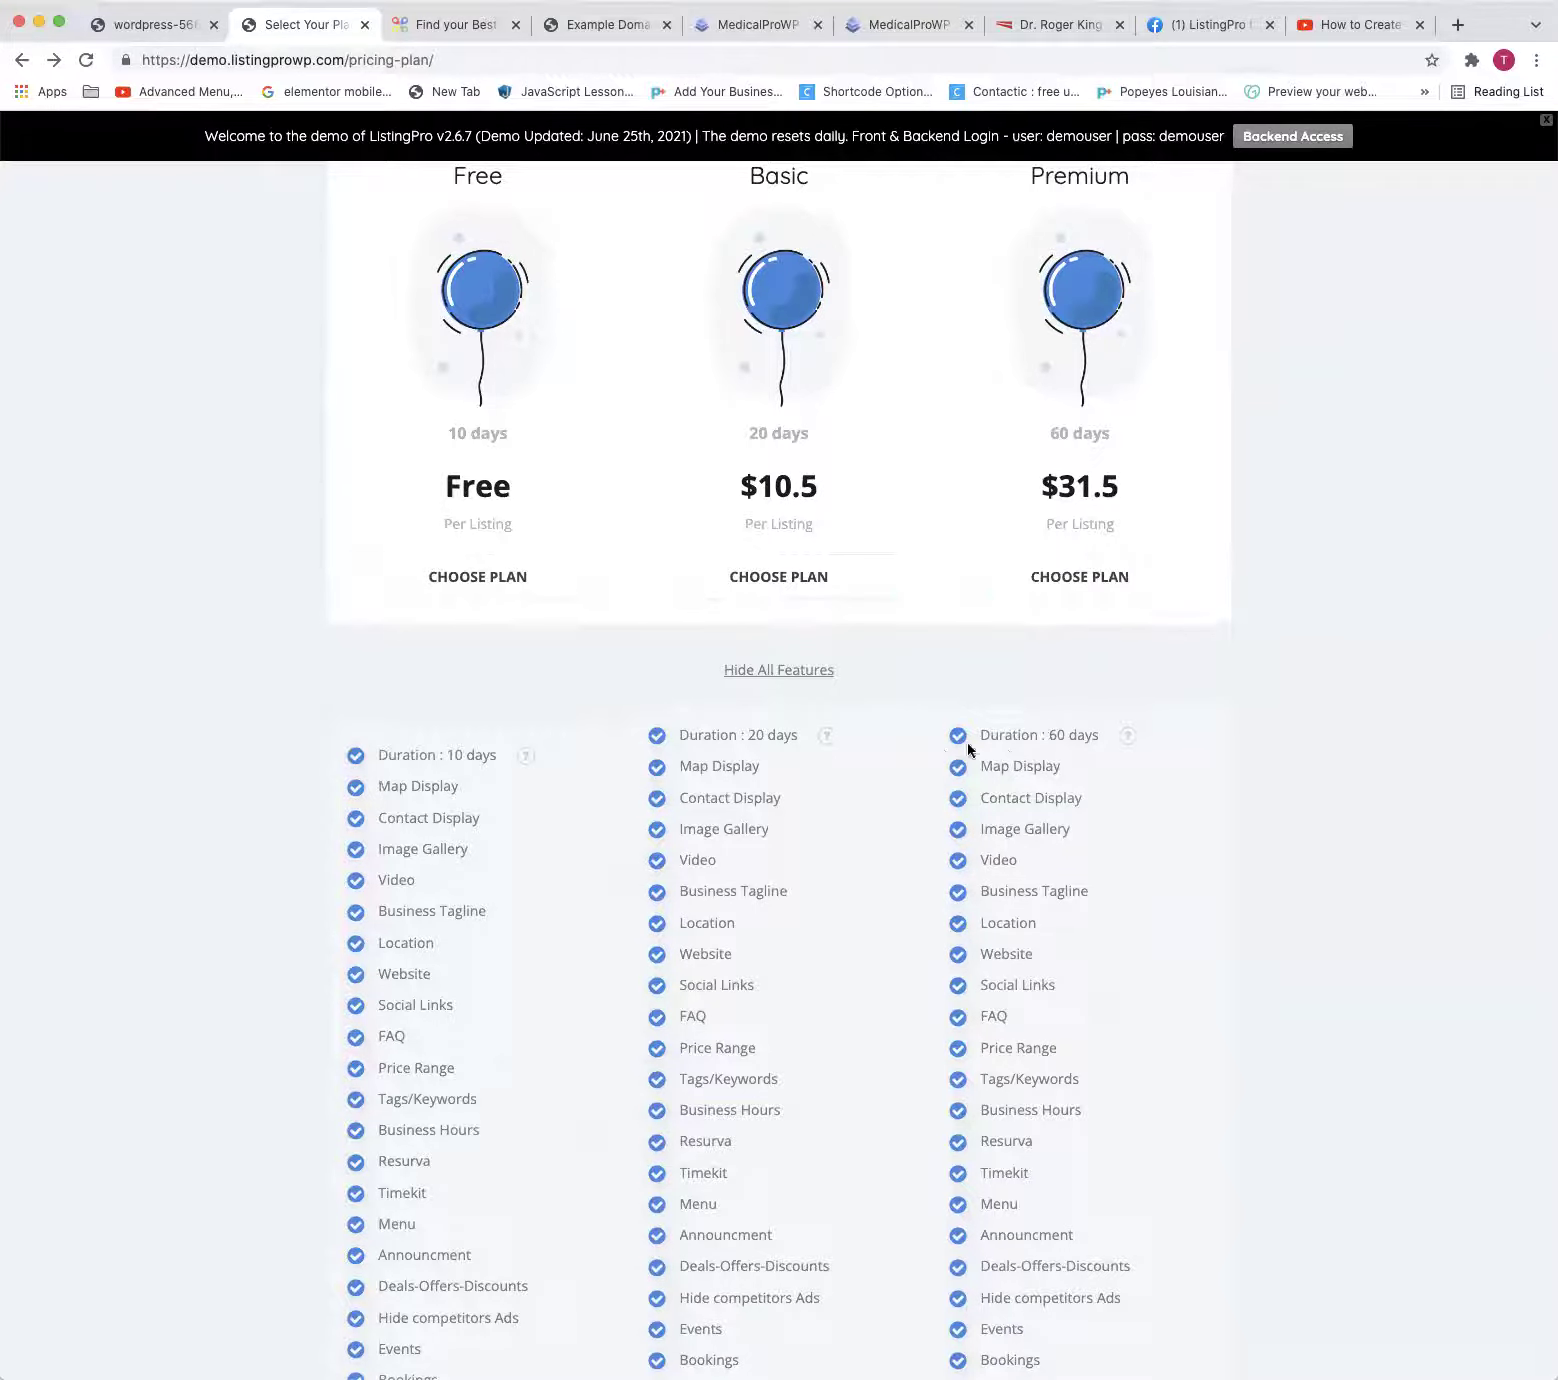
# Switch to the WordPress site's dashboard and open the Premium pricing plan for editing
pyautogui.click(162, 25)
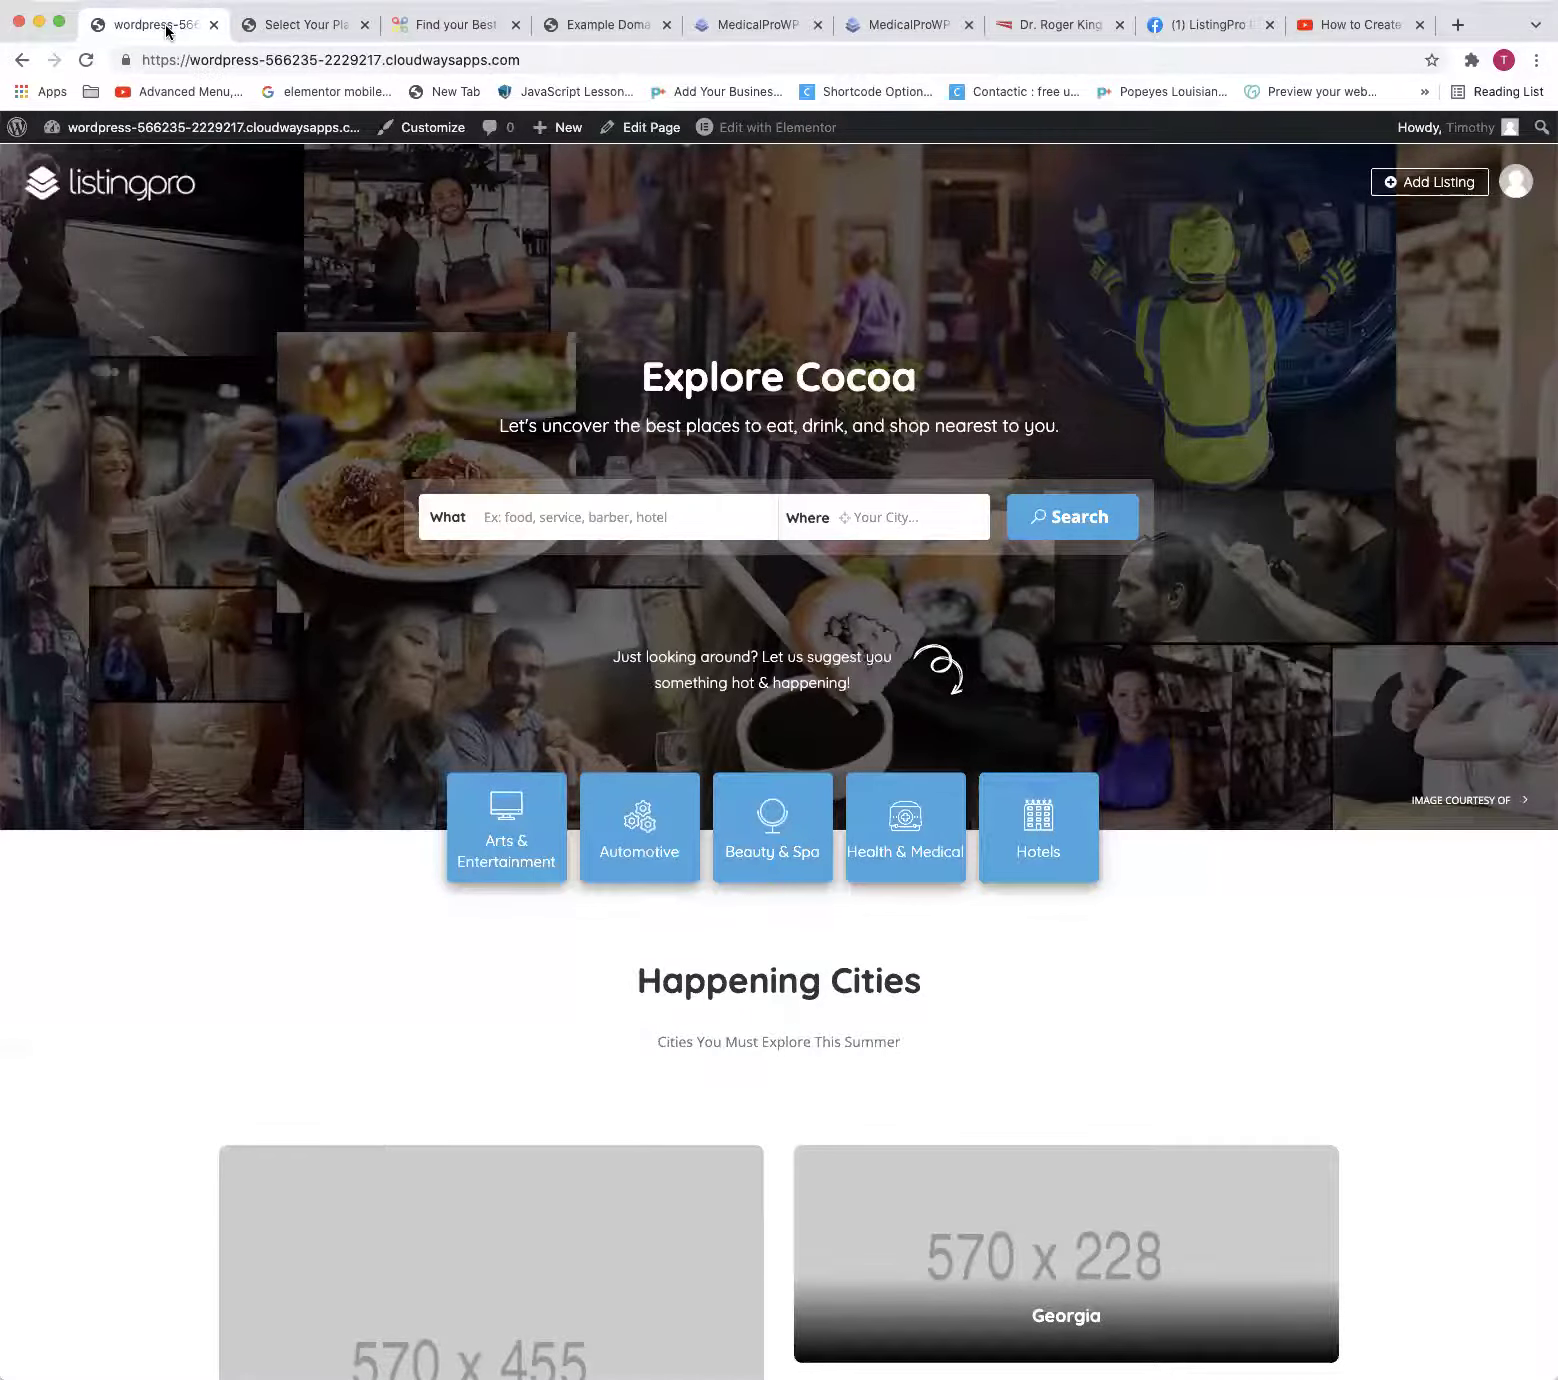
pyautogui.click(157, 130)
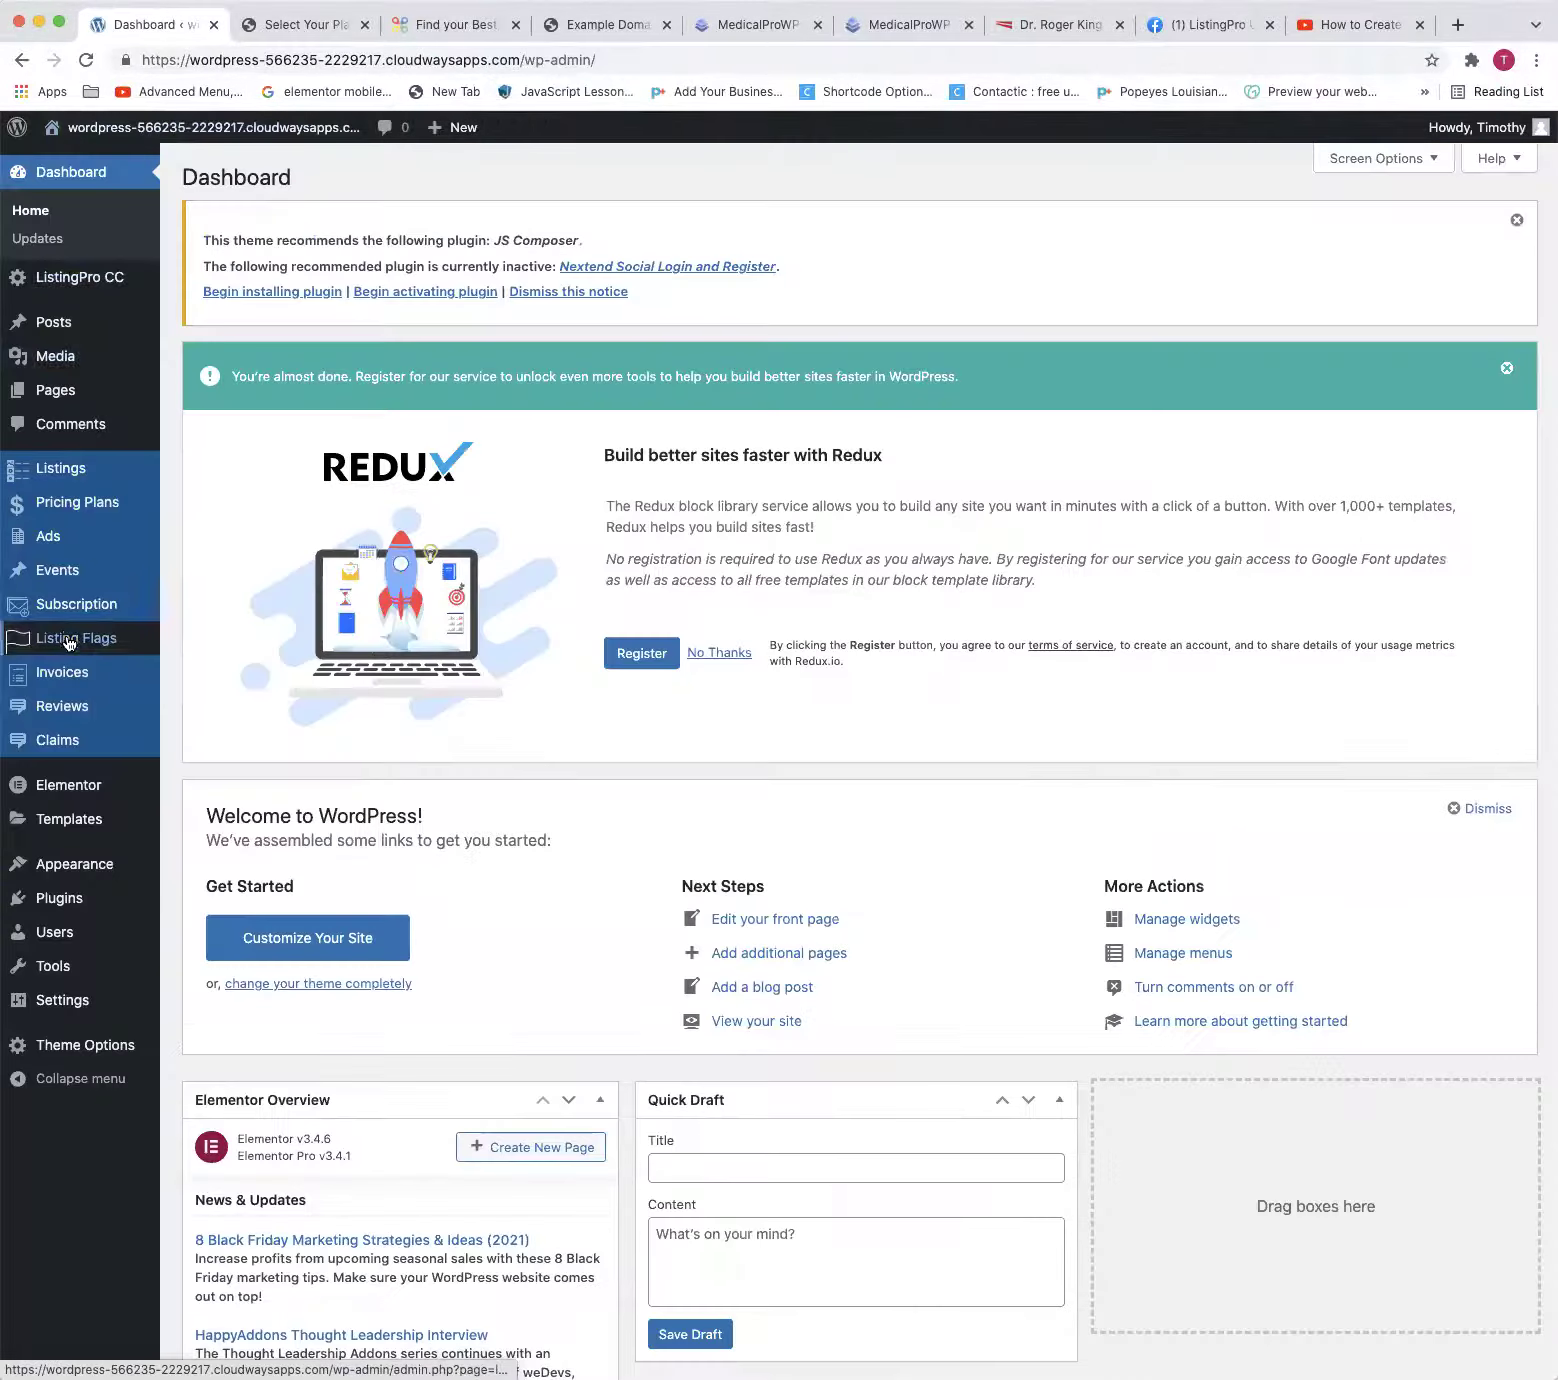
pyautogui.click(80, 516)
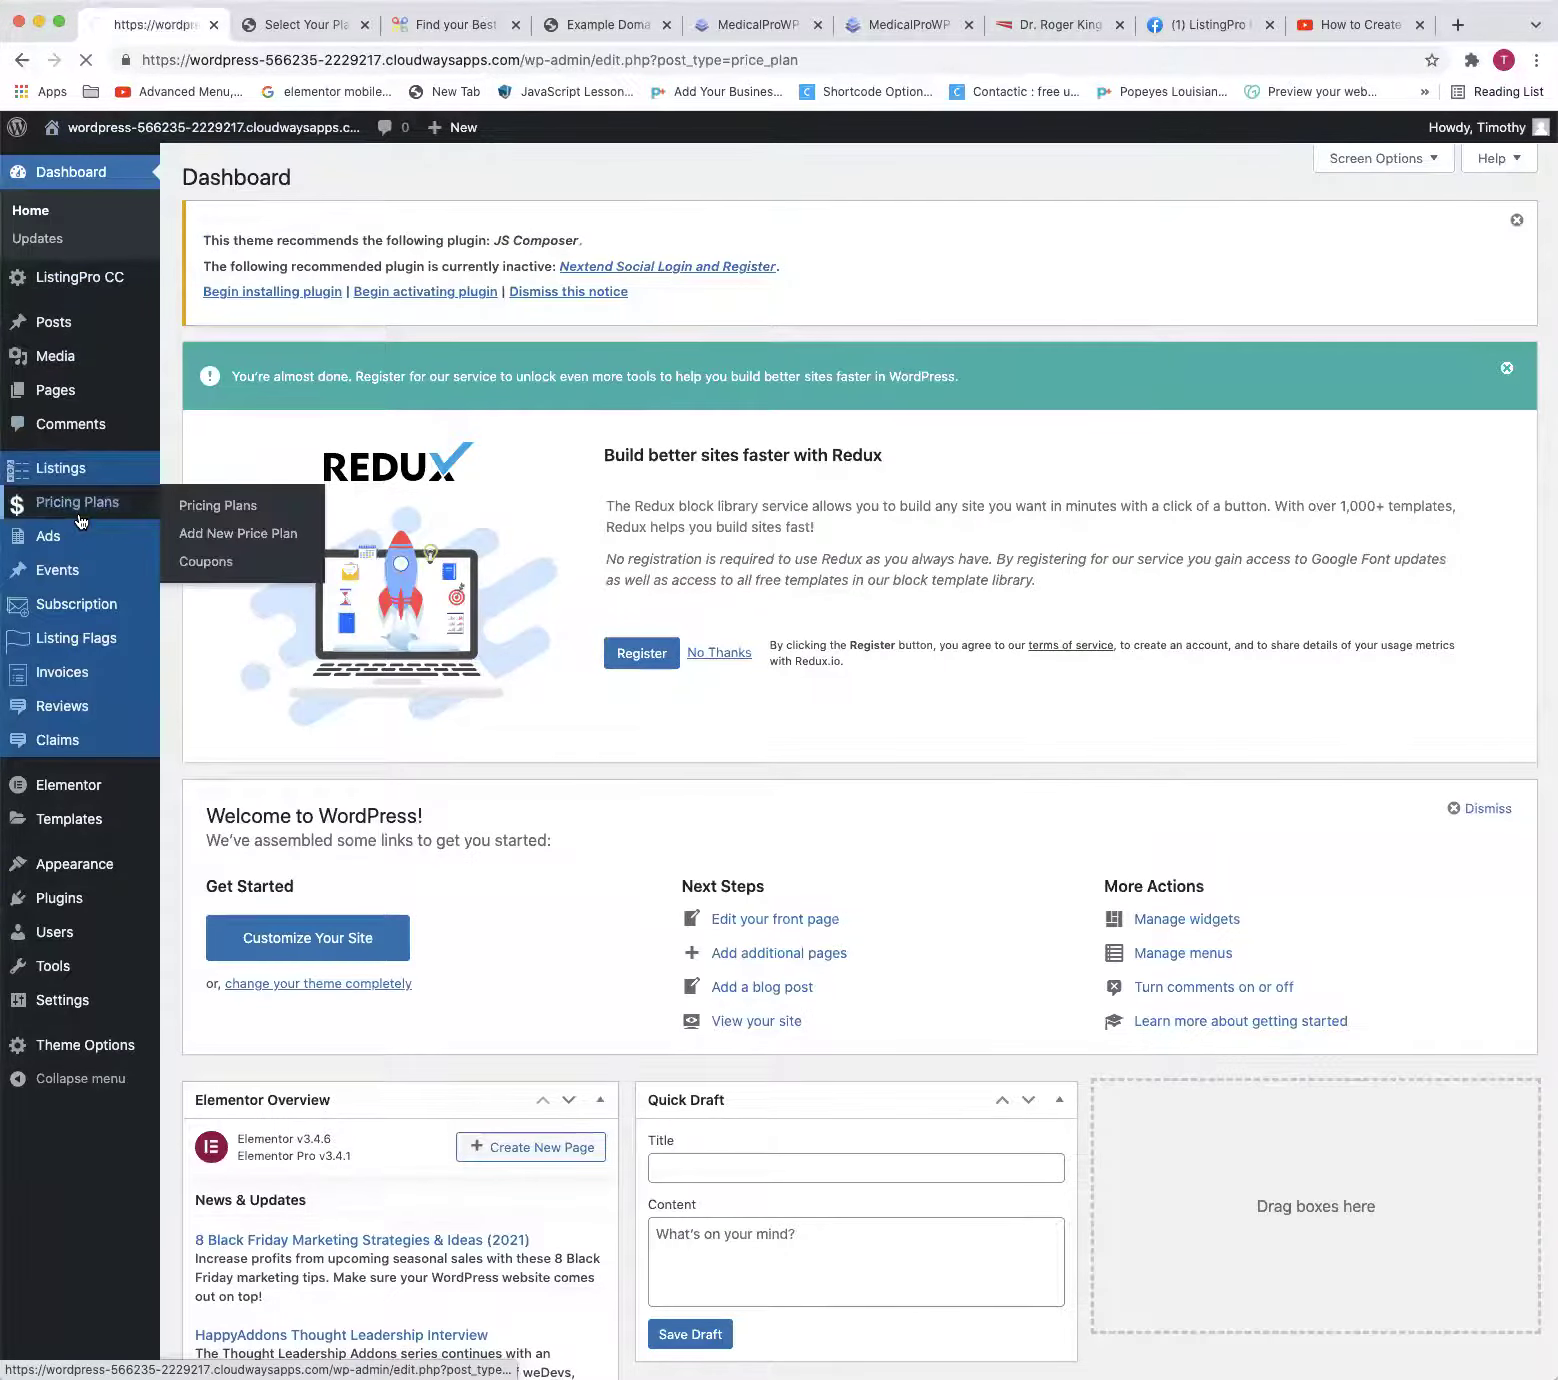
pyautogui.moveTo(245, 492)
pyautogui.click(243, 610)
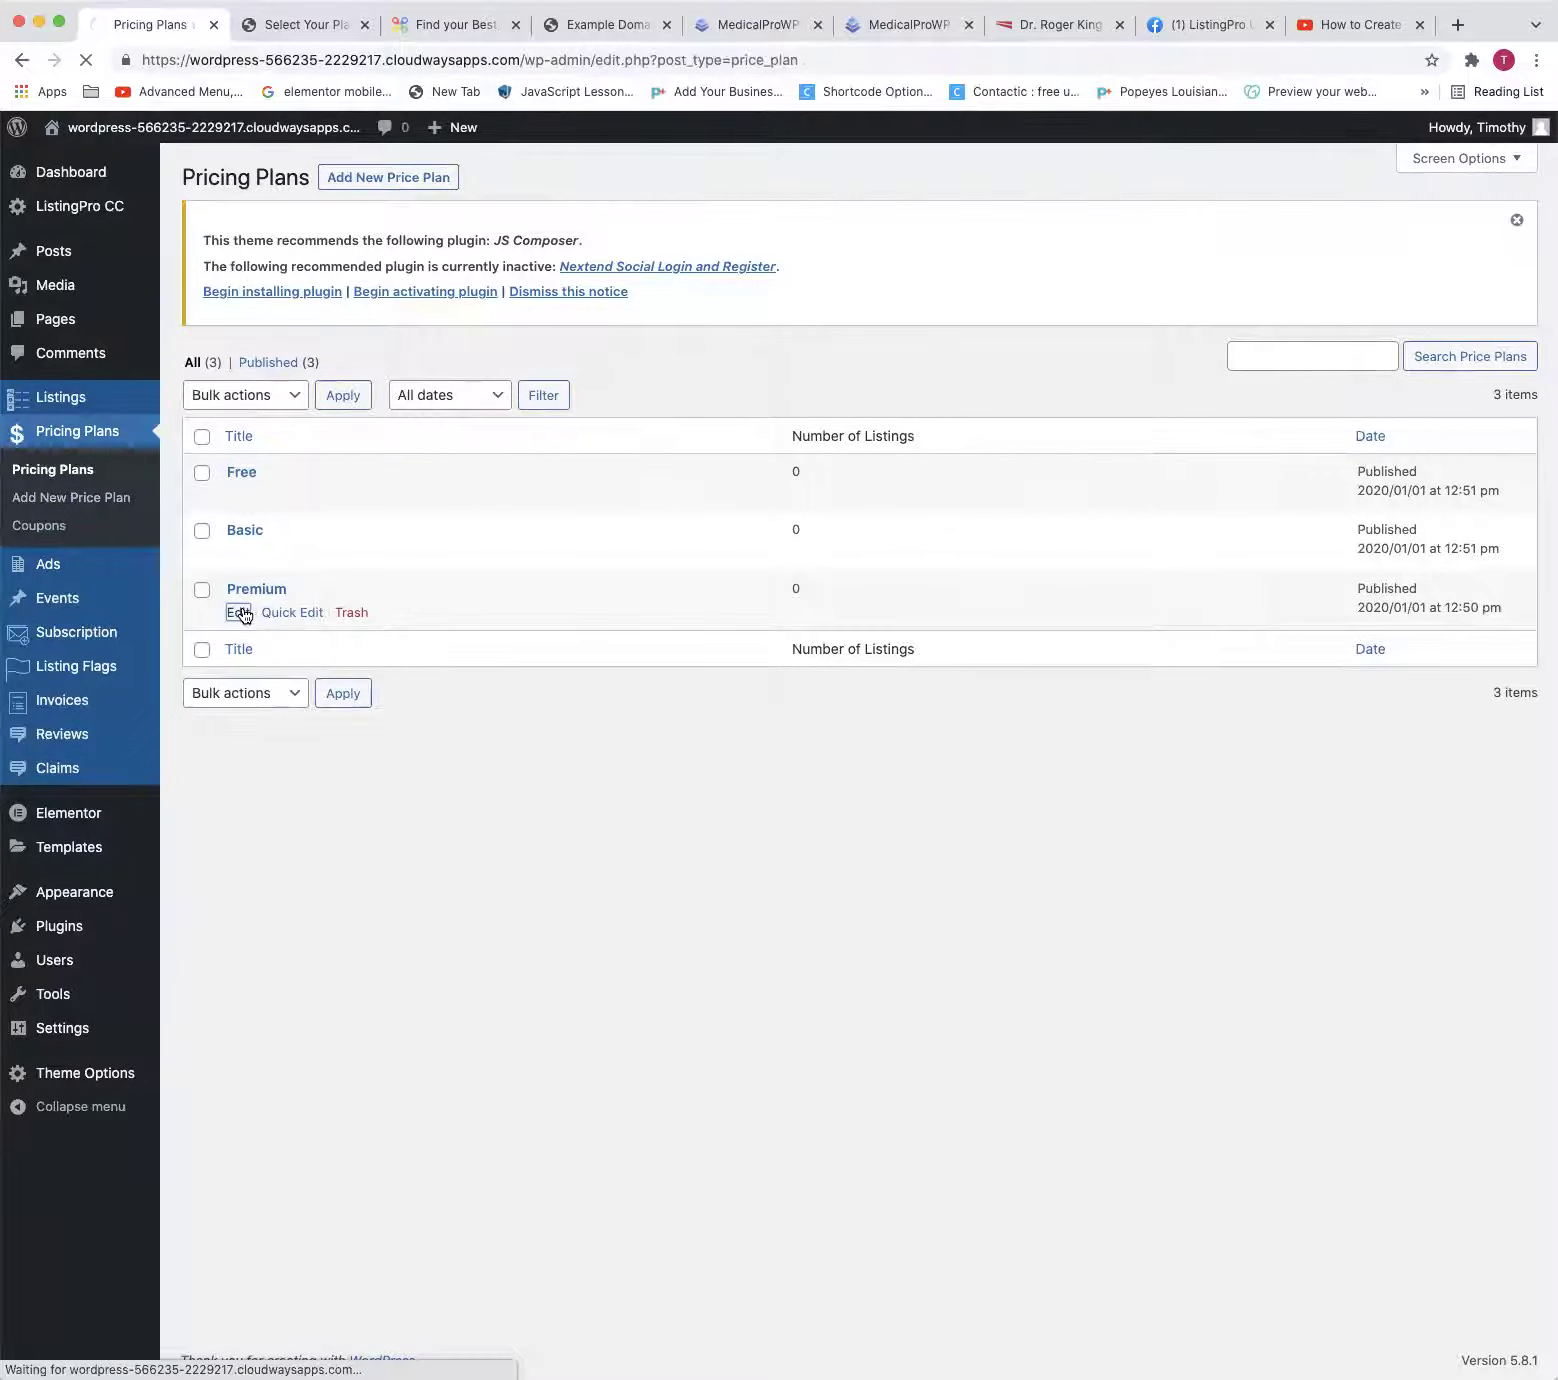
# Examine which listing fields can be enabled or disabled for the Premium plan, along with its package type
pyautogui.scroll(-5, 296, 640)
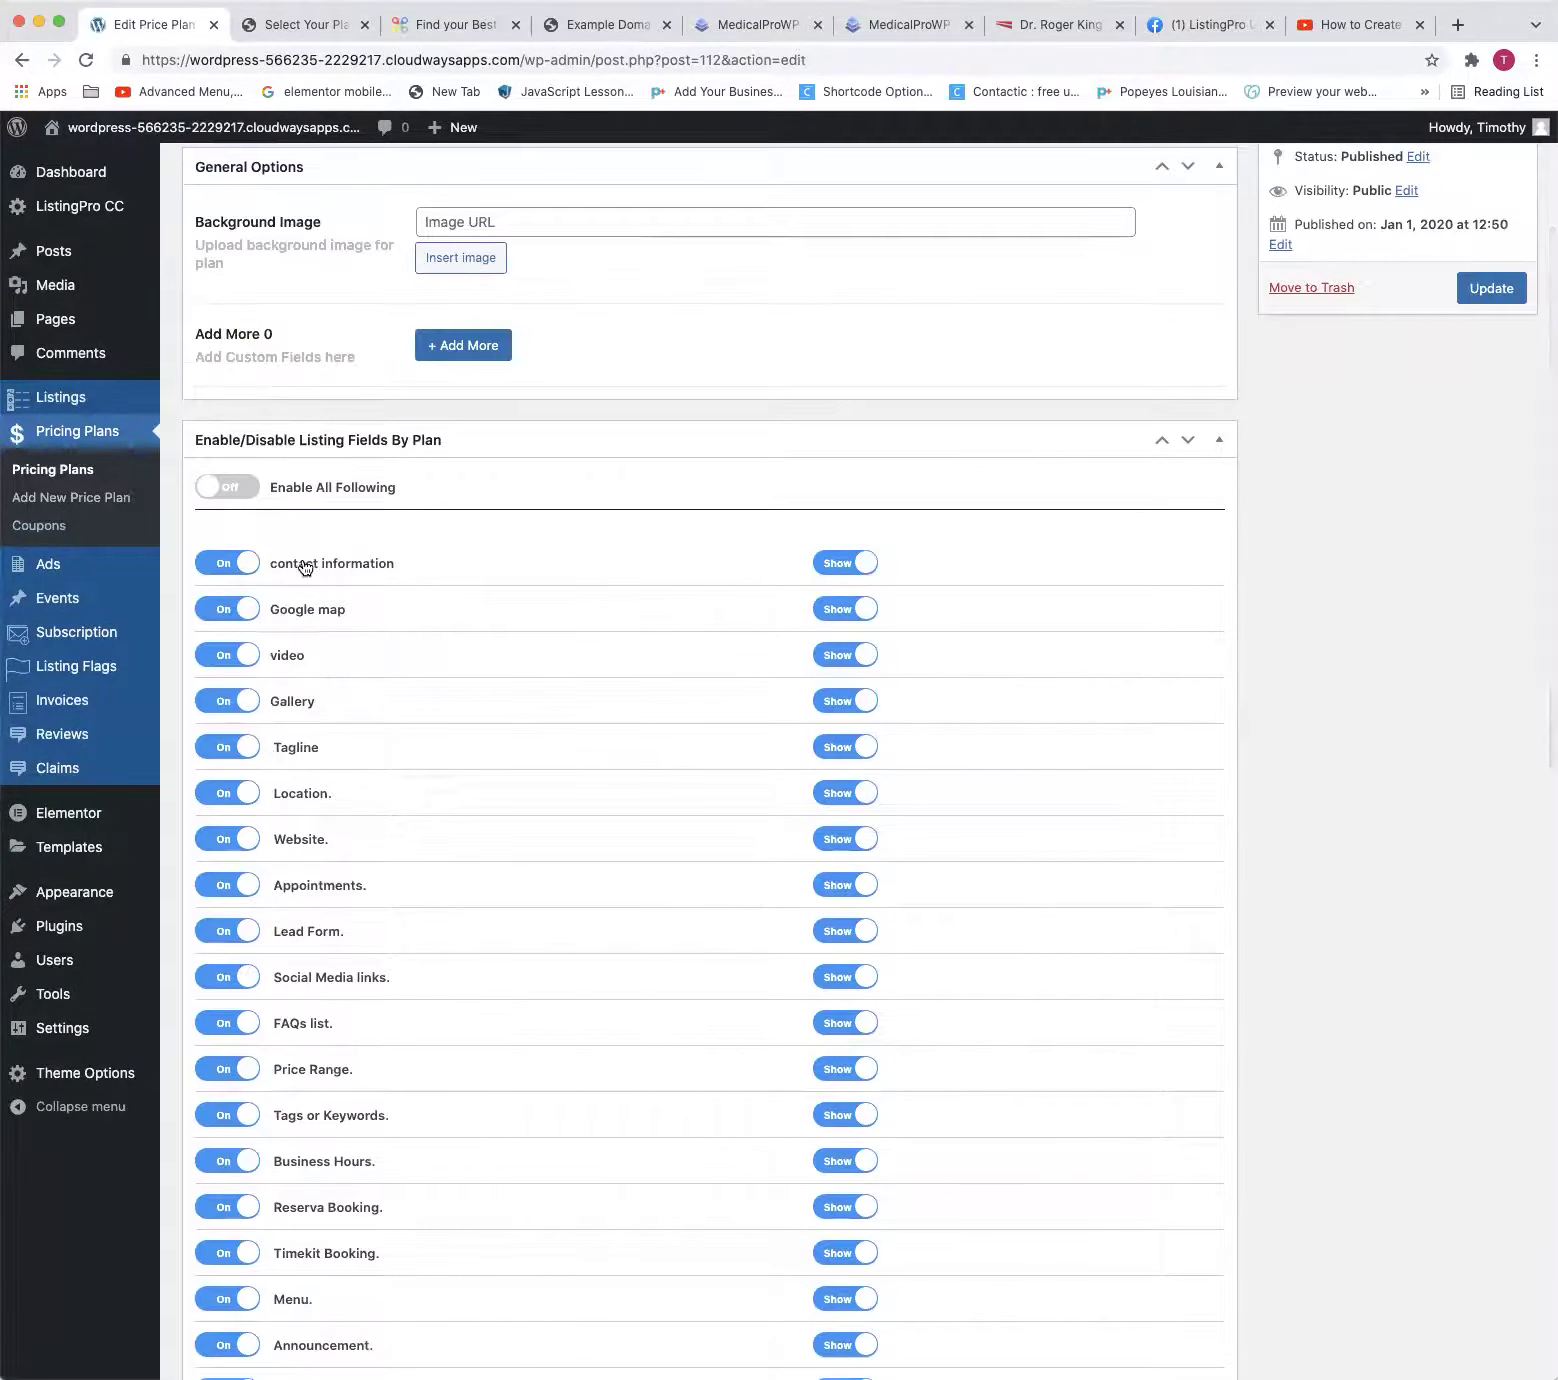
pyautogui.scroll(-10, 367, 577)
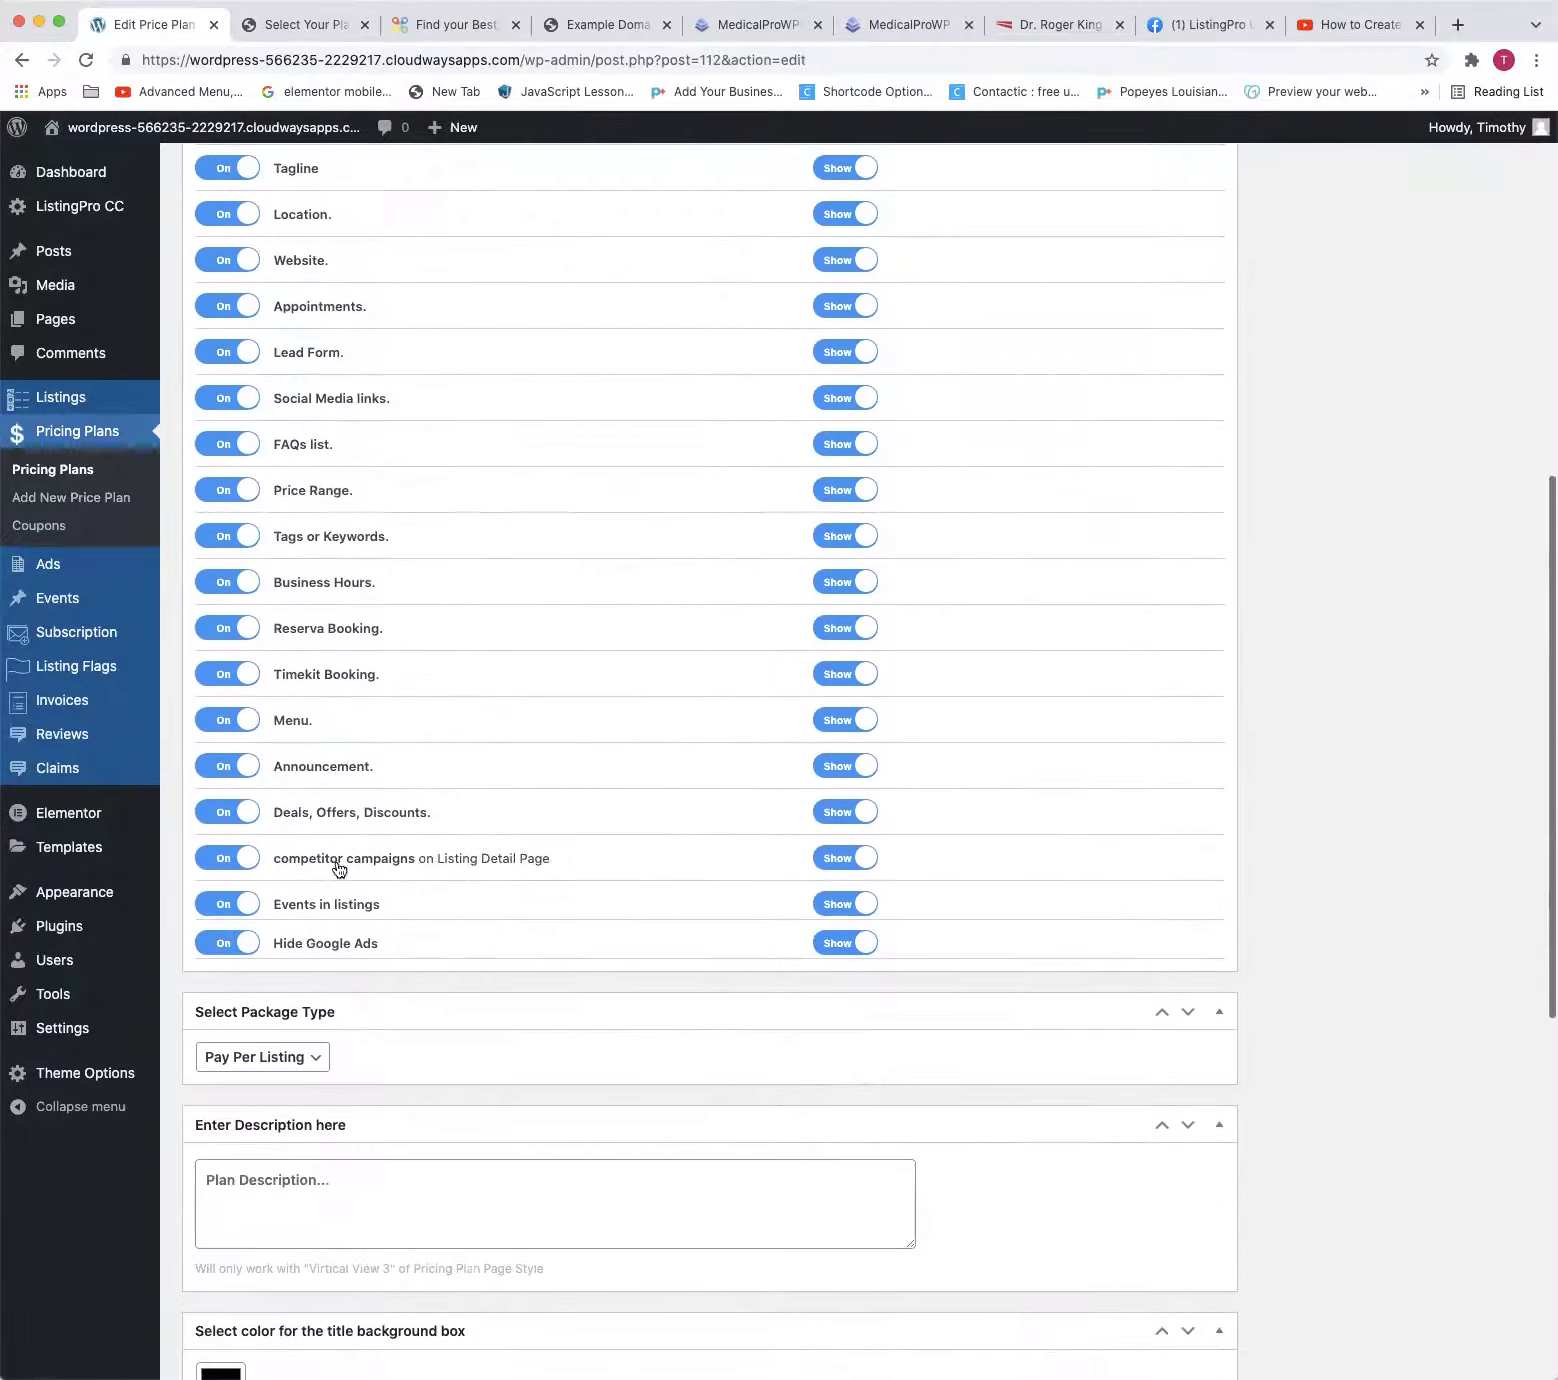
pyautogui.scroll(7, 390, 576)
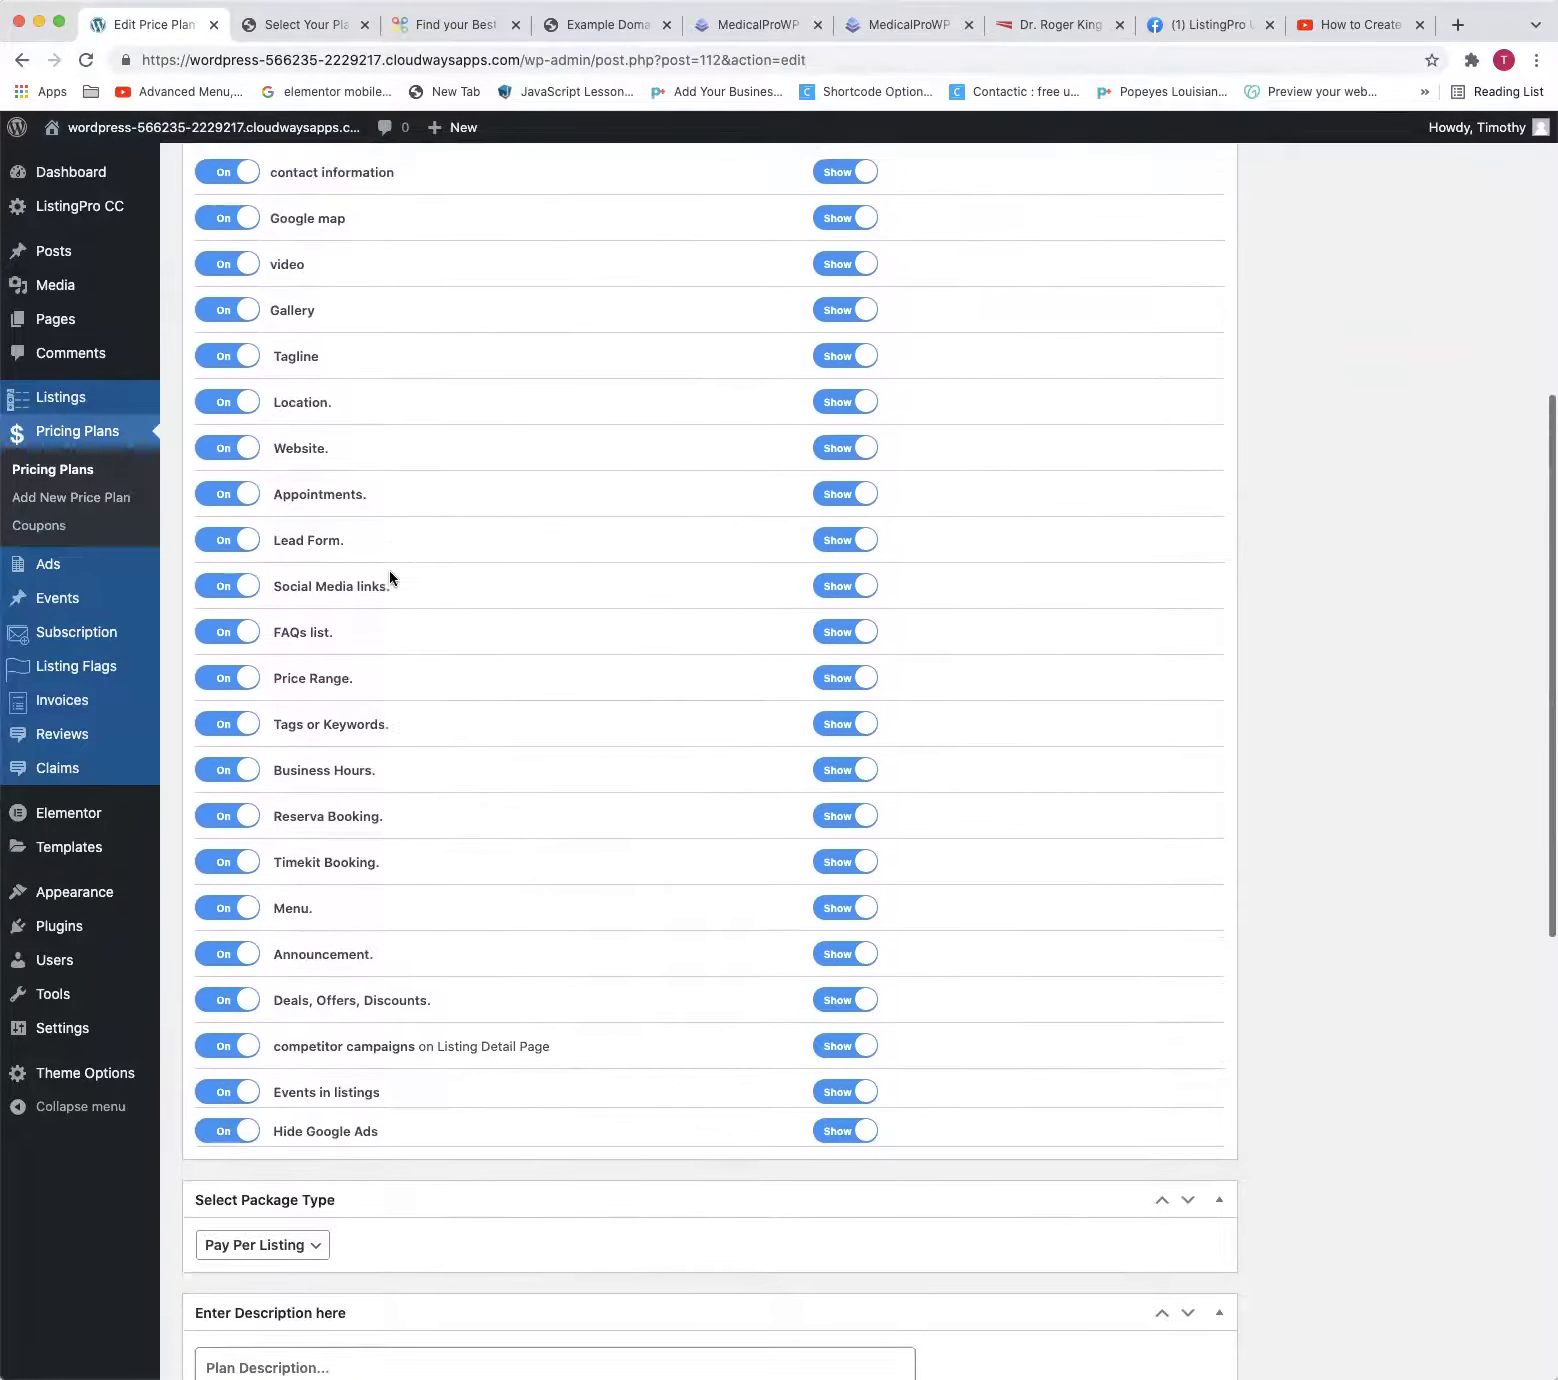
pyautogui.scroll(2, 383, 302)
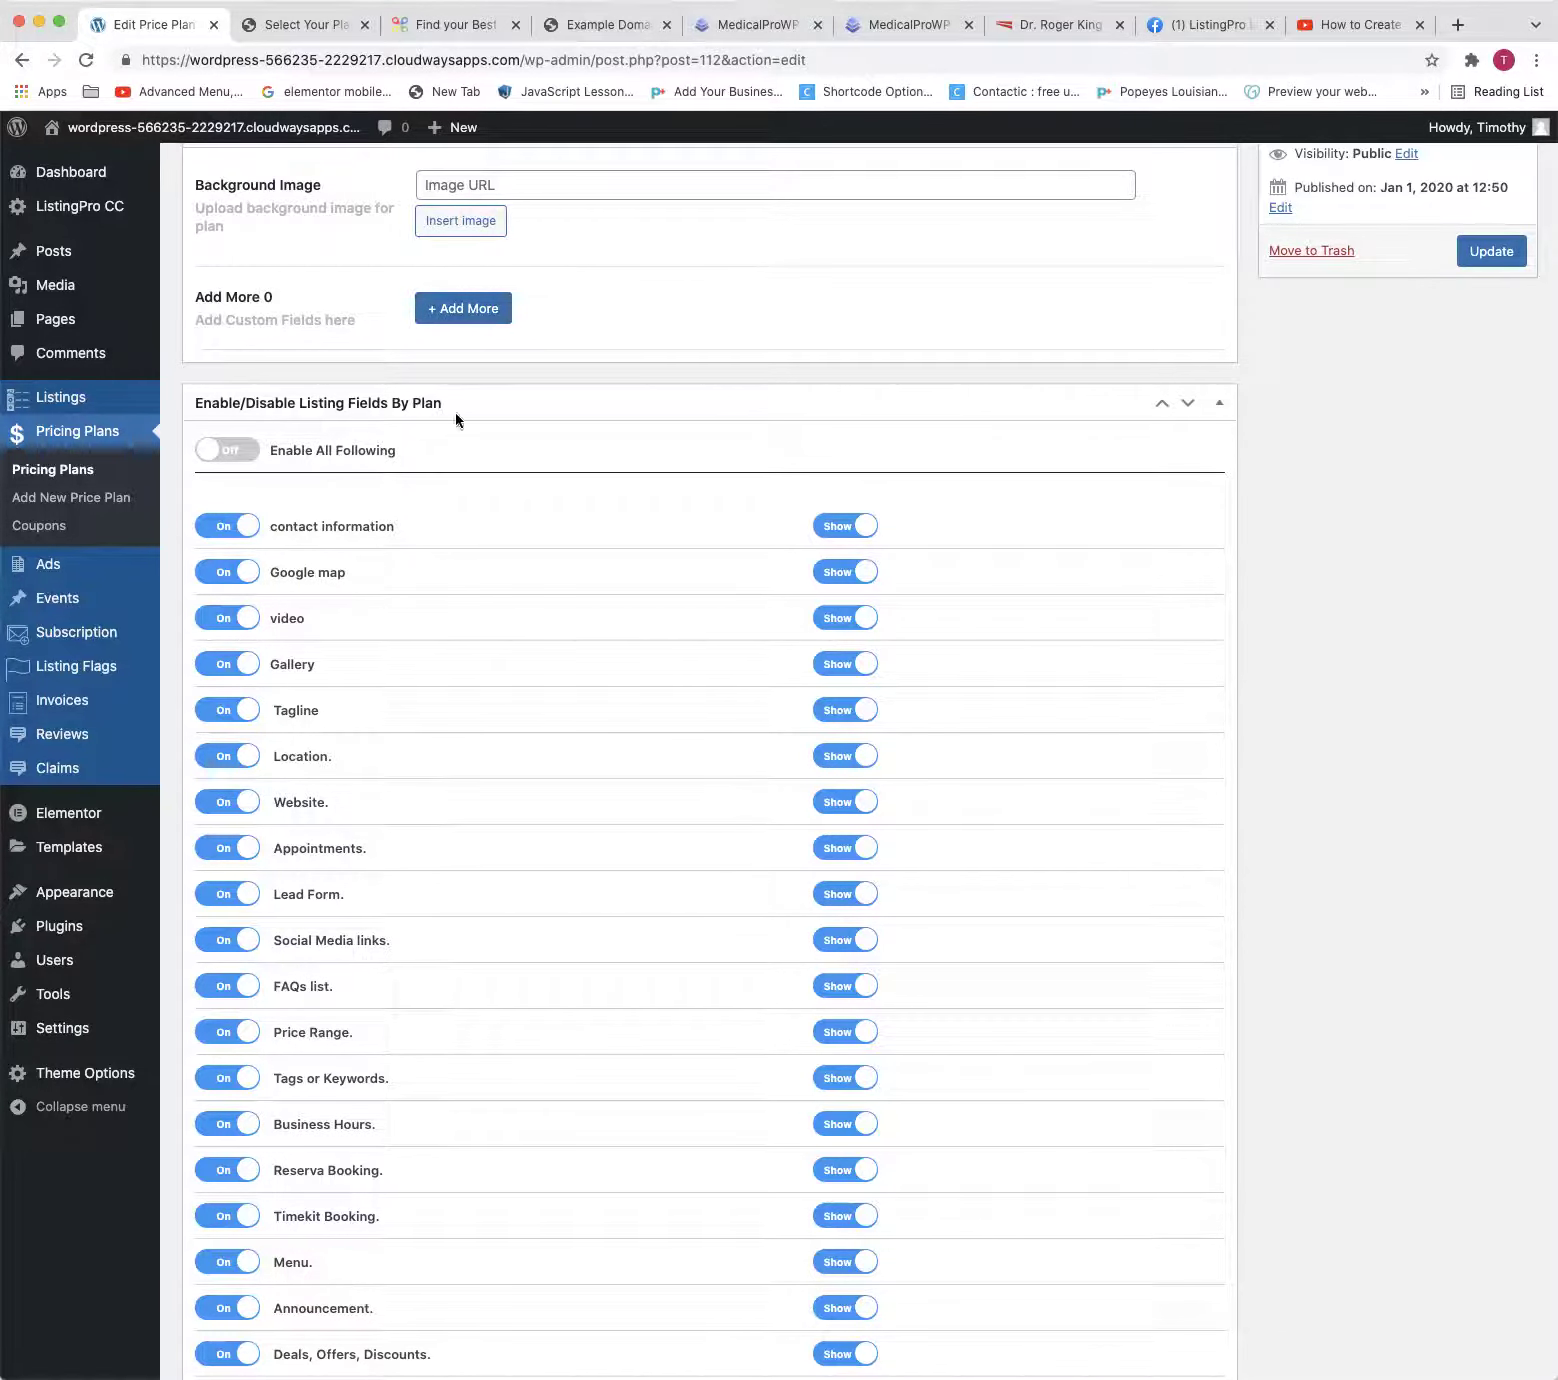
# Switch to the MedicalPro landing page tab and load ezfinds242.com in it
pyautogui.click(910, 20)
pyautogui.click(783, 28)
pyautogui.click(876, 28)
pyautogui.click(826, 55)
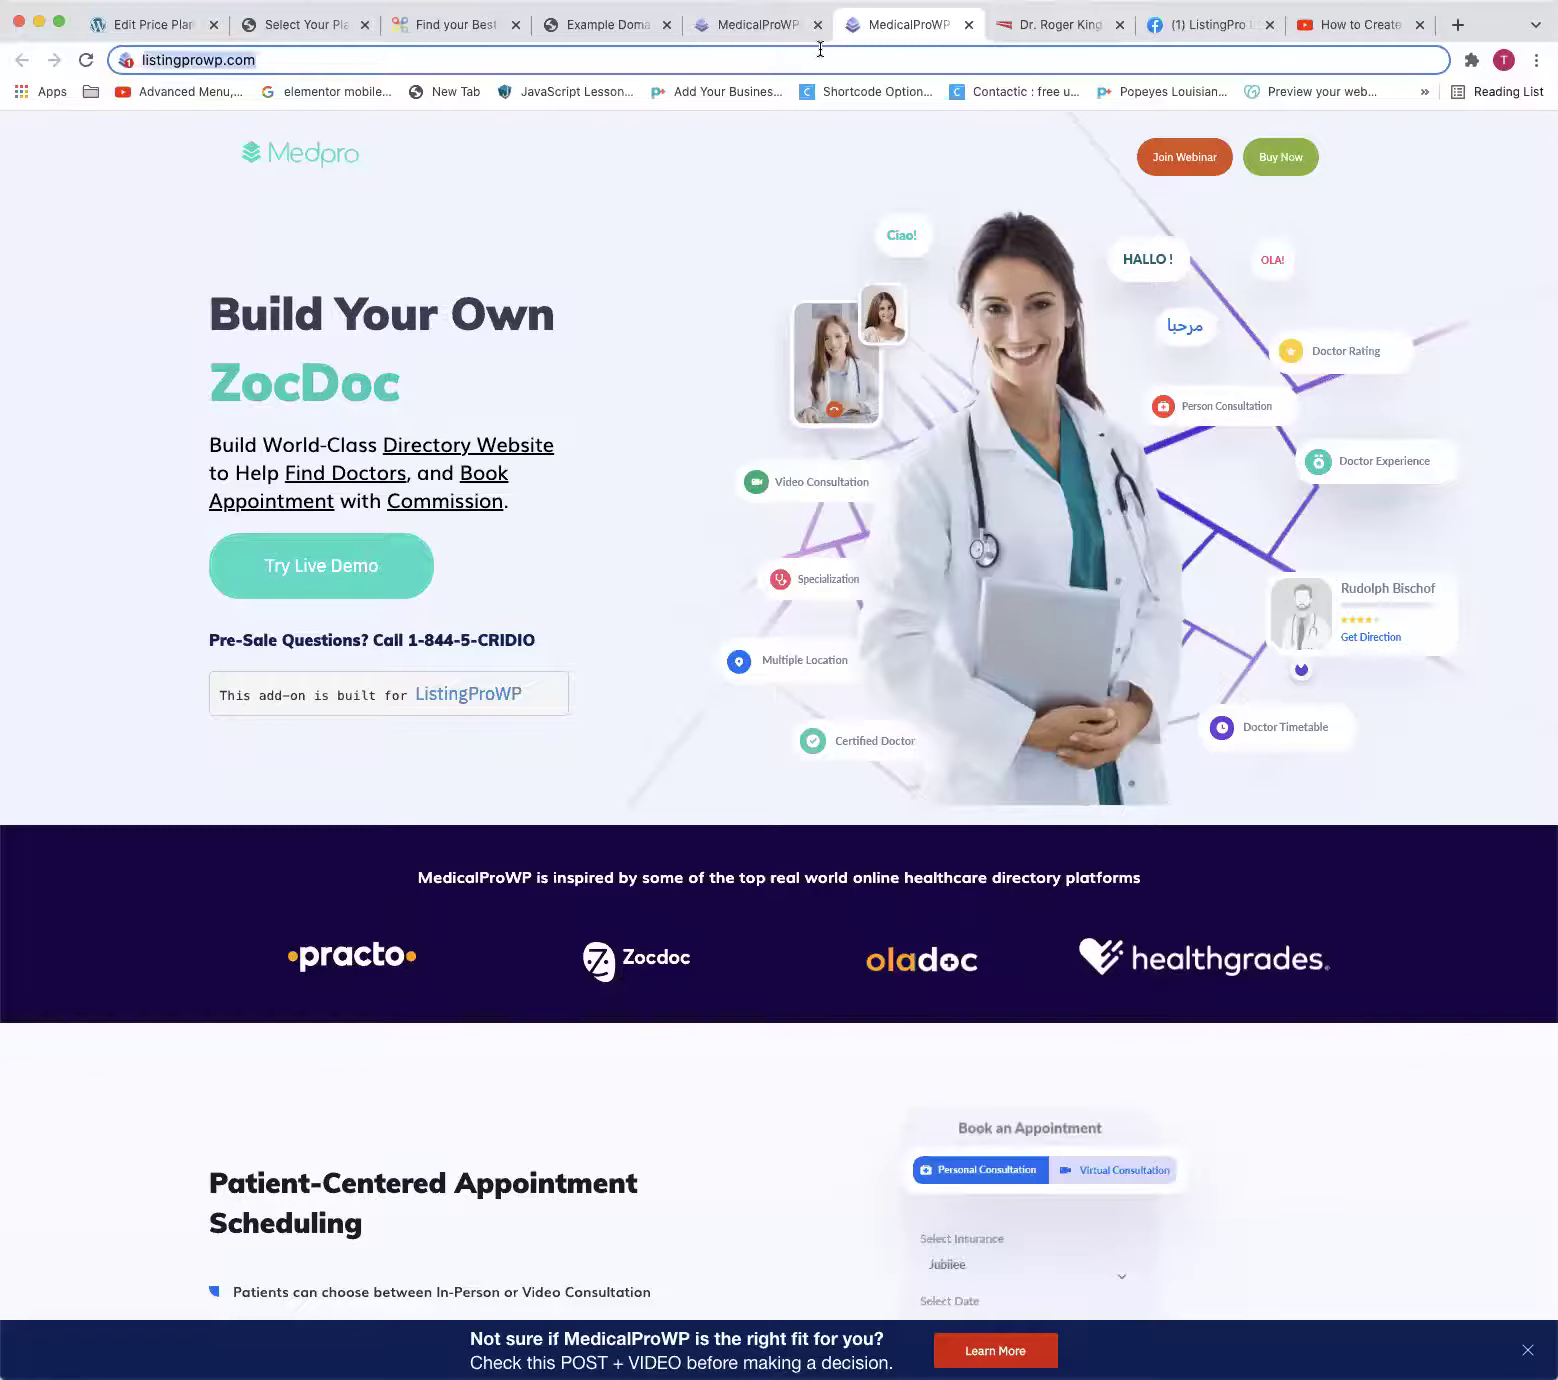
pyautogui.press('super+a')
pyautogui.write('ez')
pyautogui.press('Return')
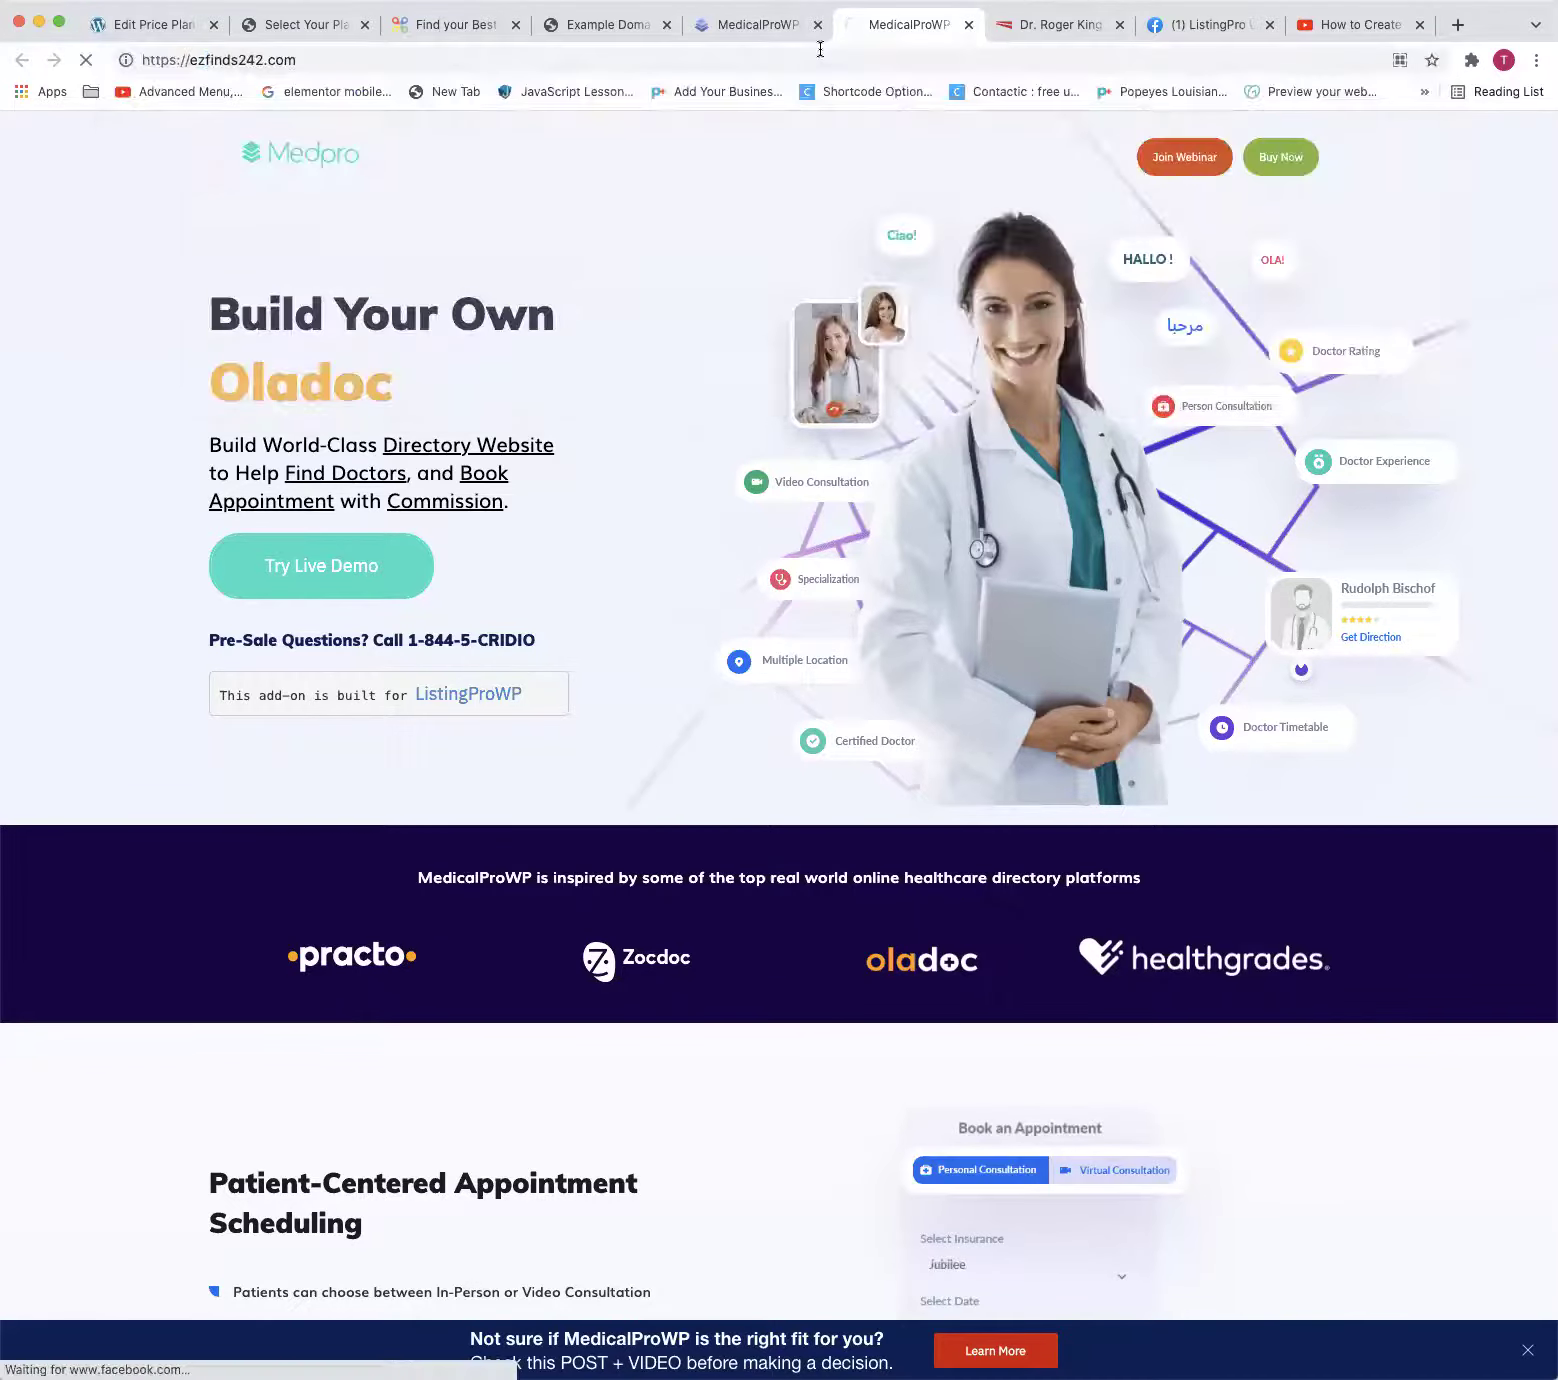
# Look through the eZfinds242 home page to the Add Your Business section and open its free business listing link
pyautogui.scroll(-15, 862, 293)
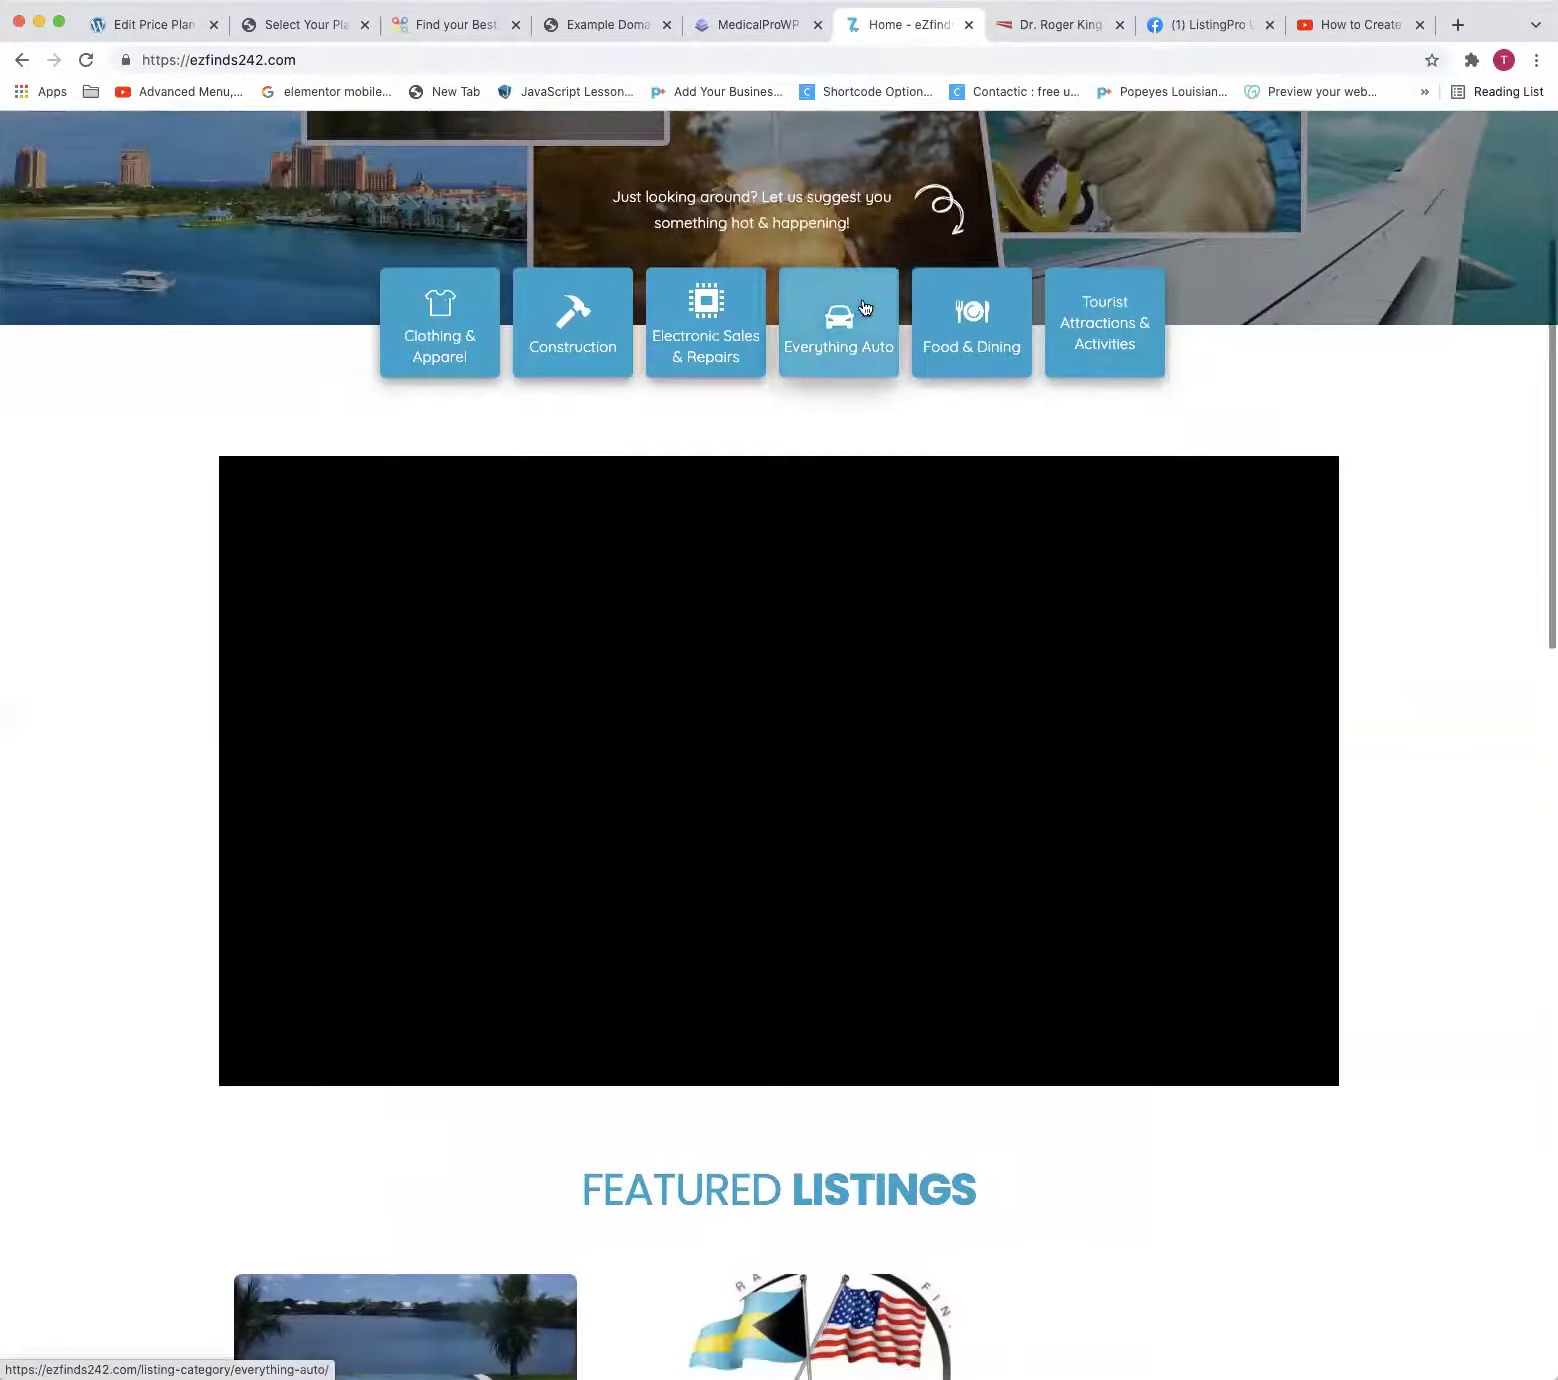
pyautogui.scroll(-5, 883, 478)
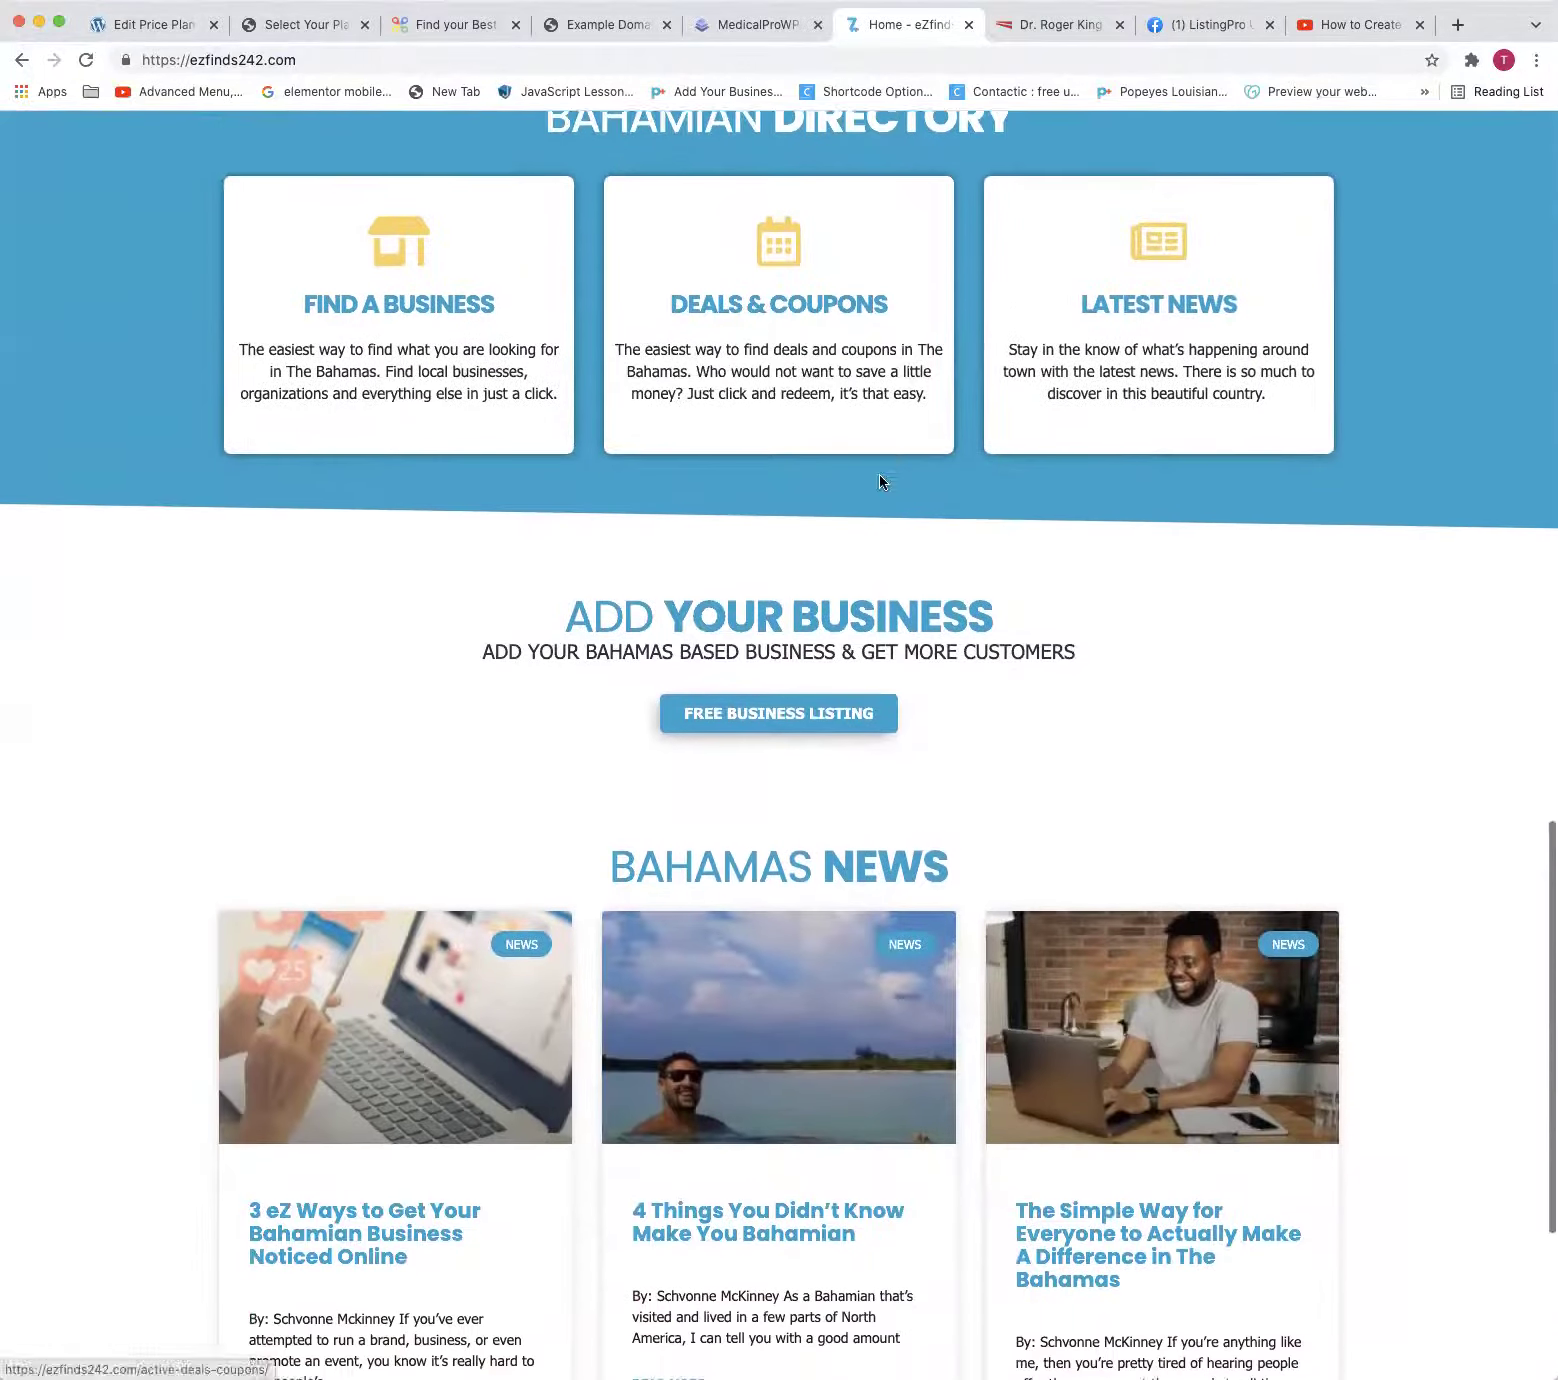
pyautogui.moveTo(680, 597); pyautogui.dragTo(1077, 592)
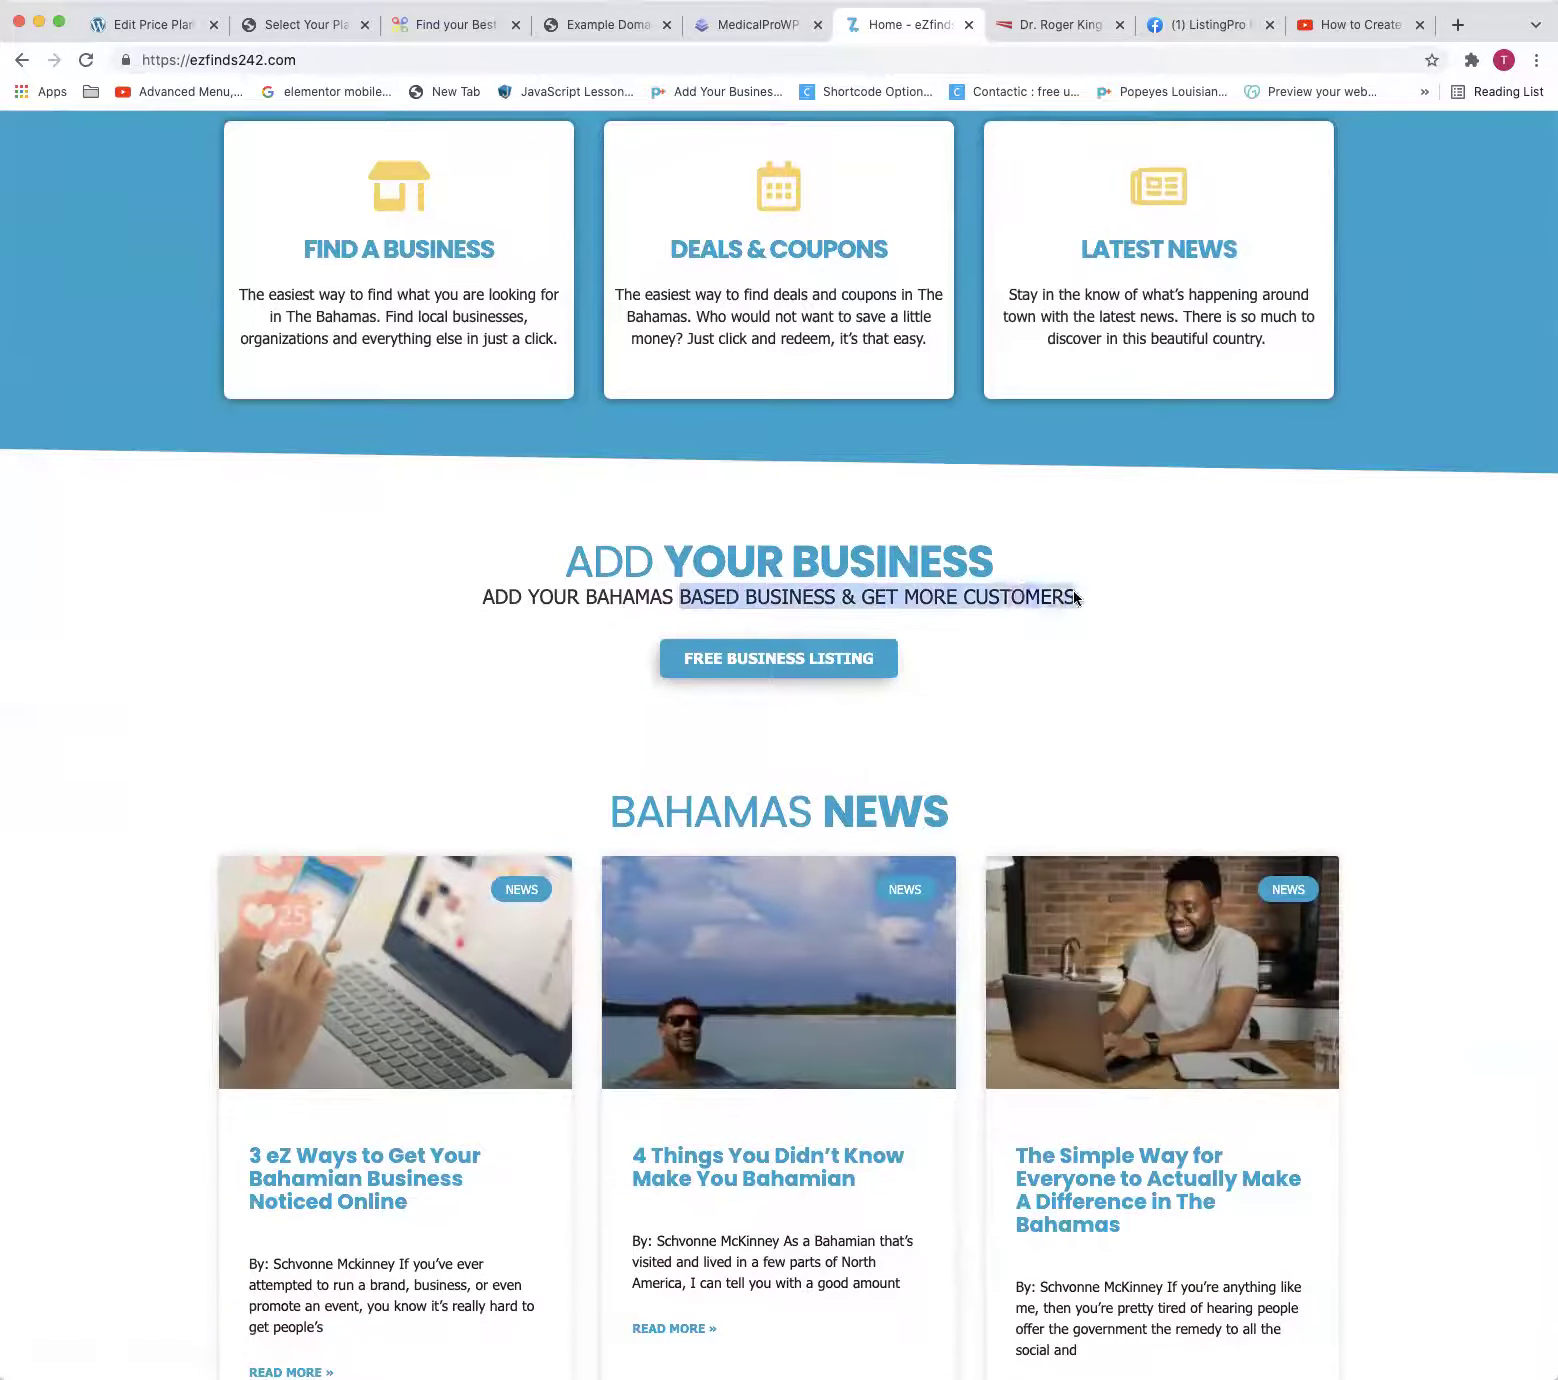
pyautogui.click(860, 662)
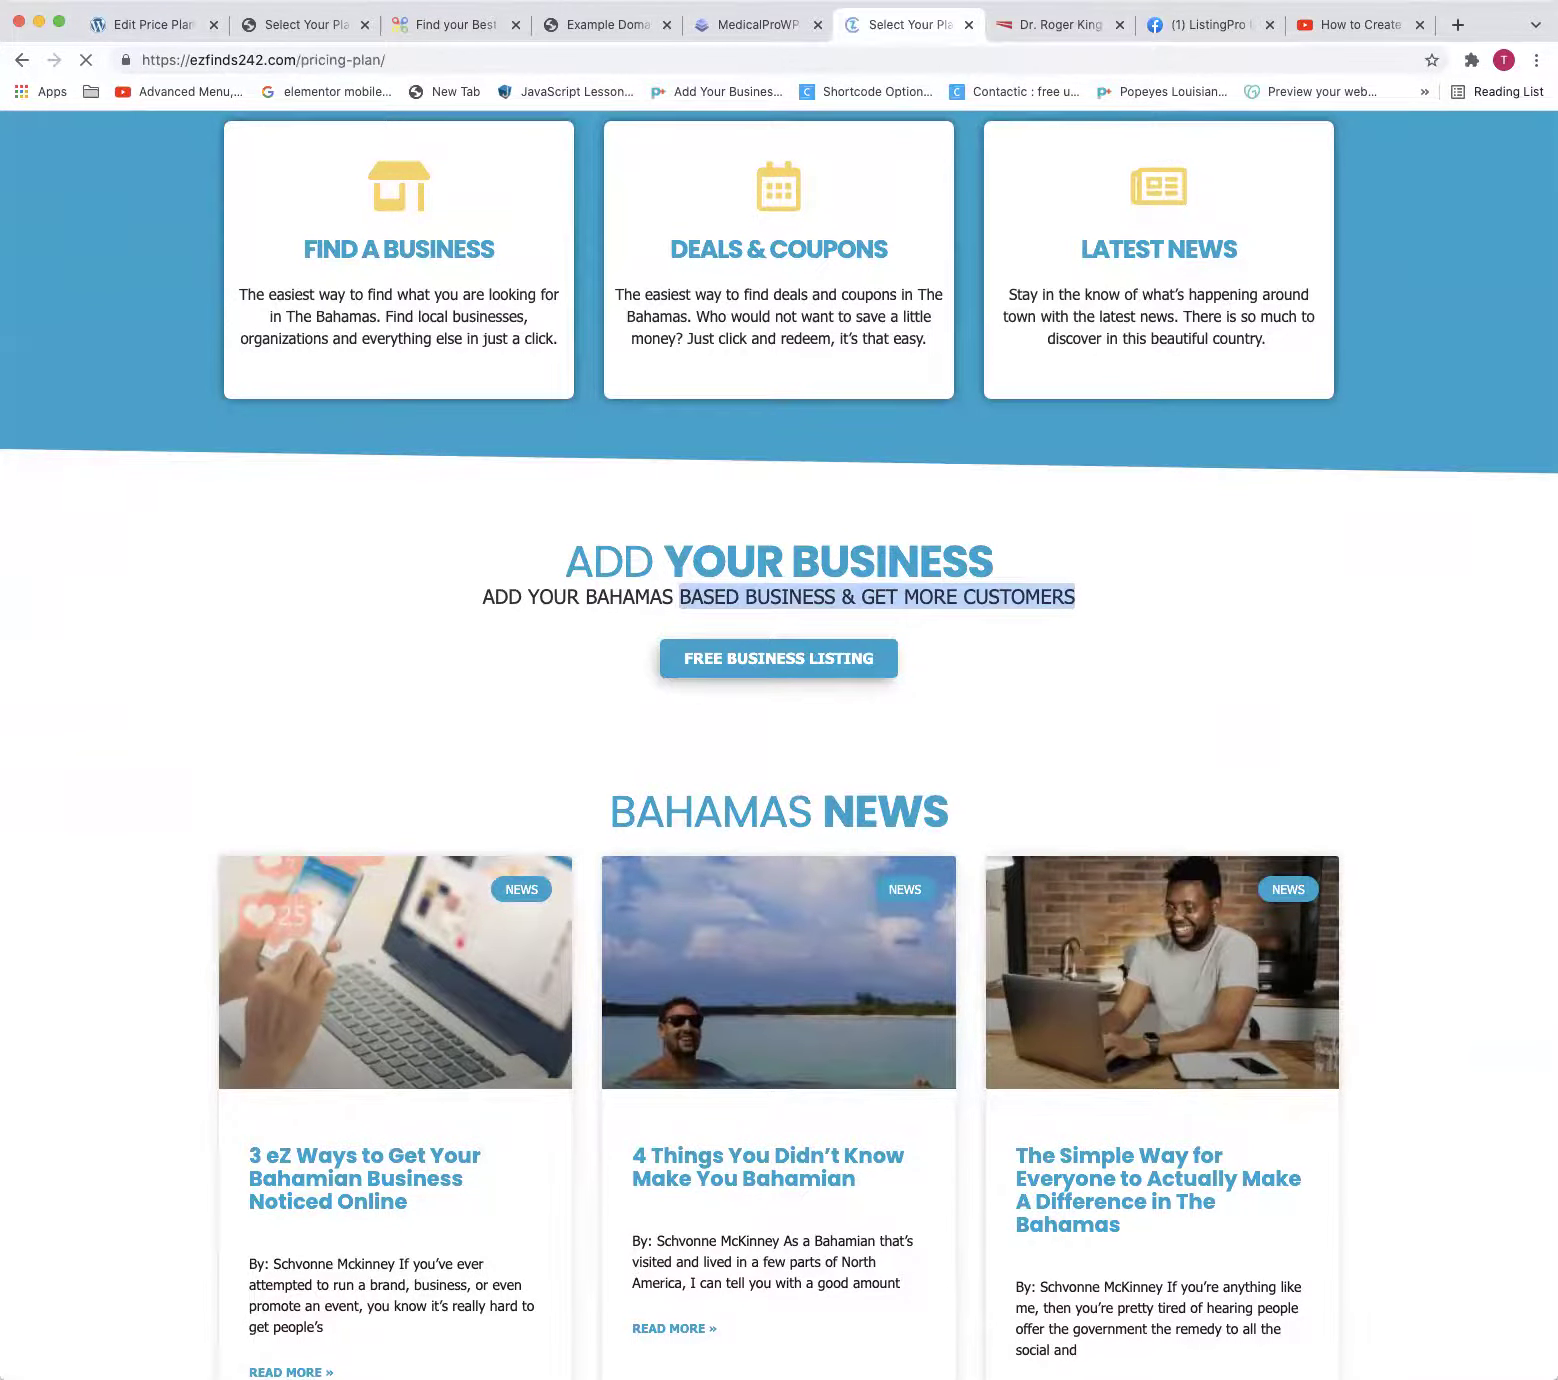
# Compare the prices and features of eZfinds242's monthly and yearly listing plans
pyautogui.scroll(-5, 985, 532)
pyautogui.scroll(2, 987, 520)
pyautogui.scroll(-9, 987, 516)
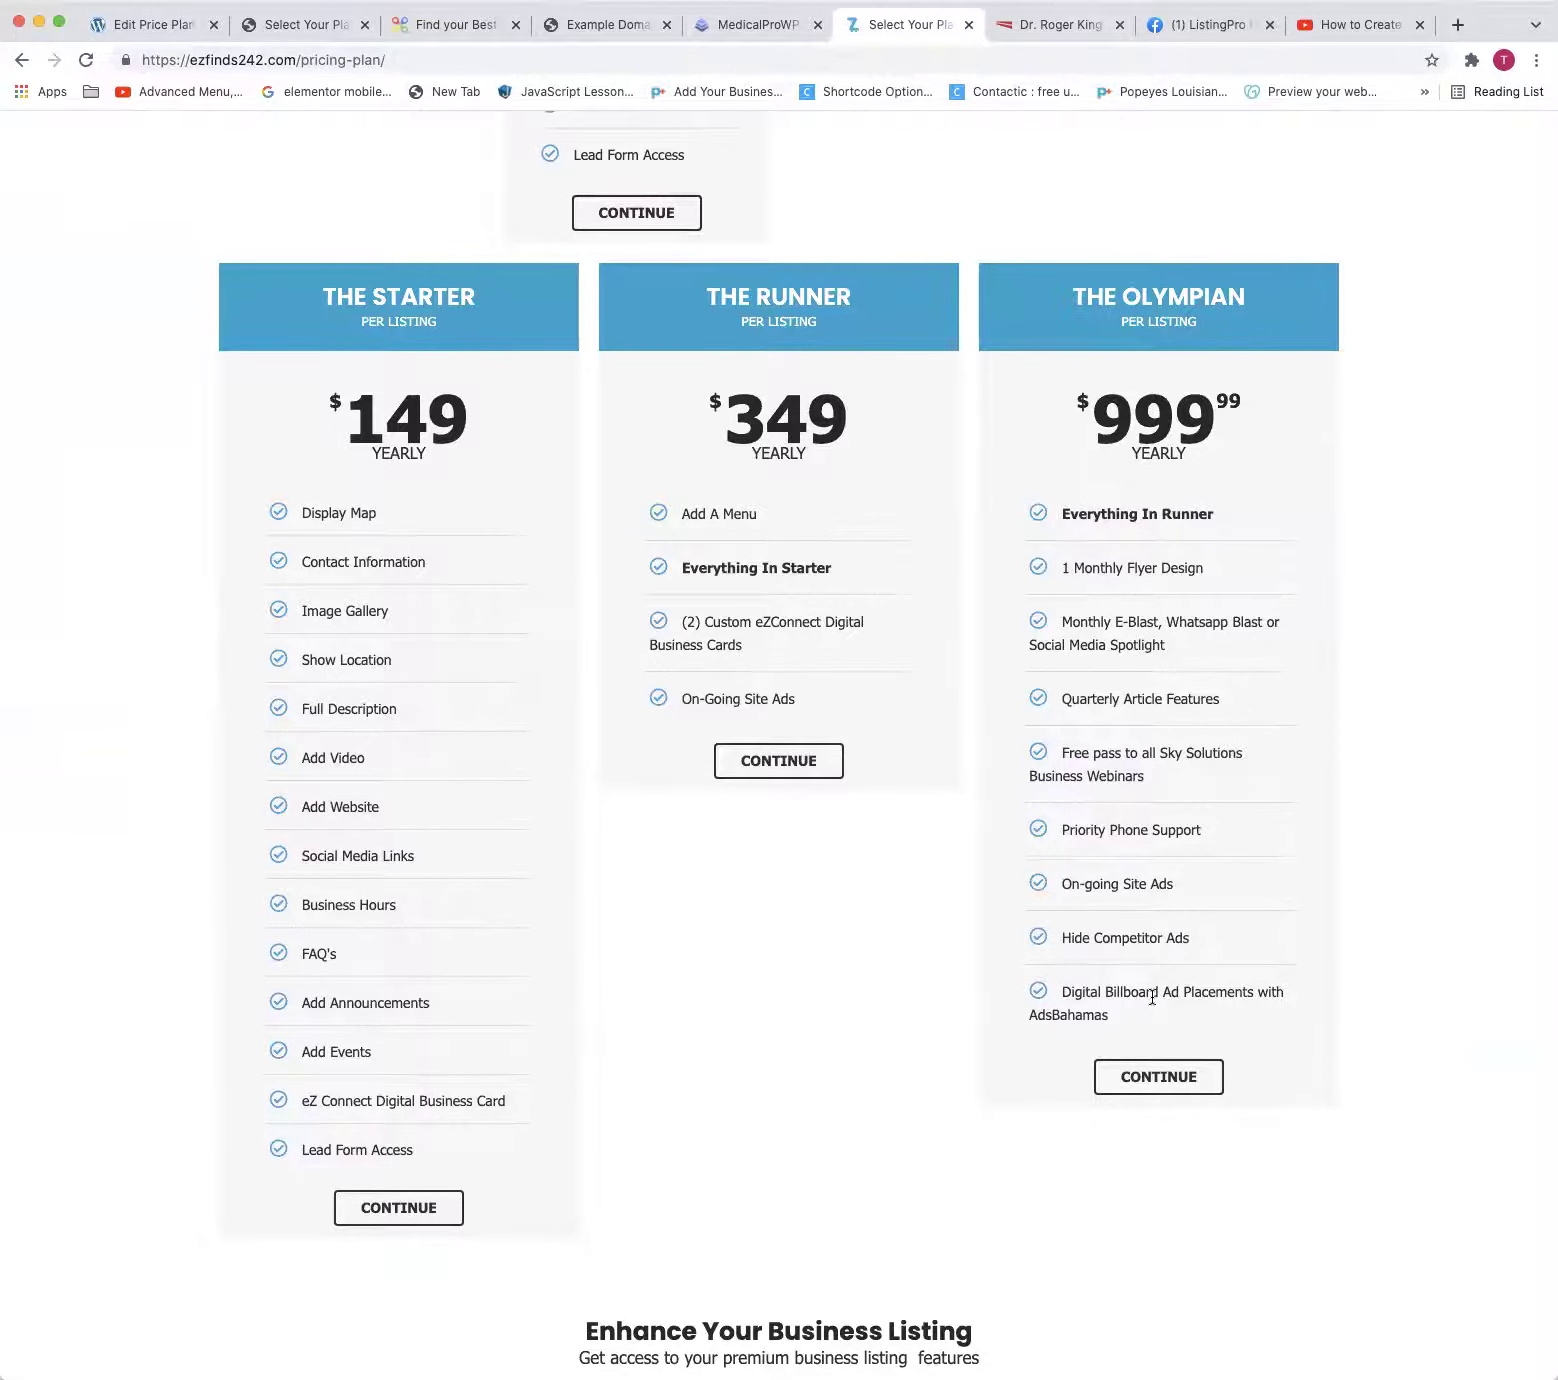
pyautogui.scroll(15, 1155, 993)
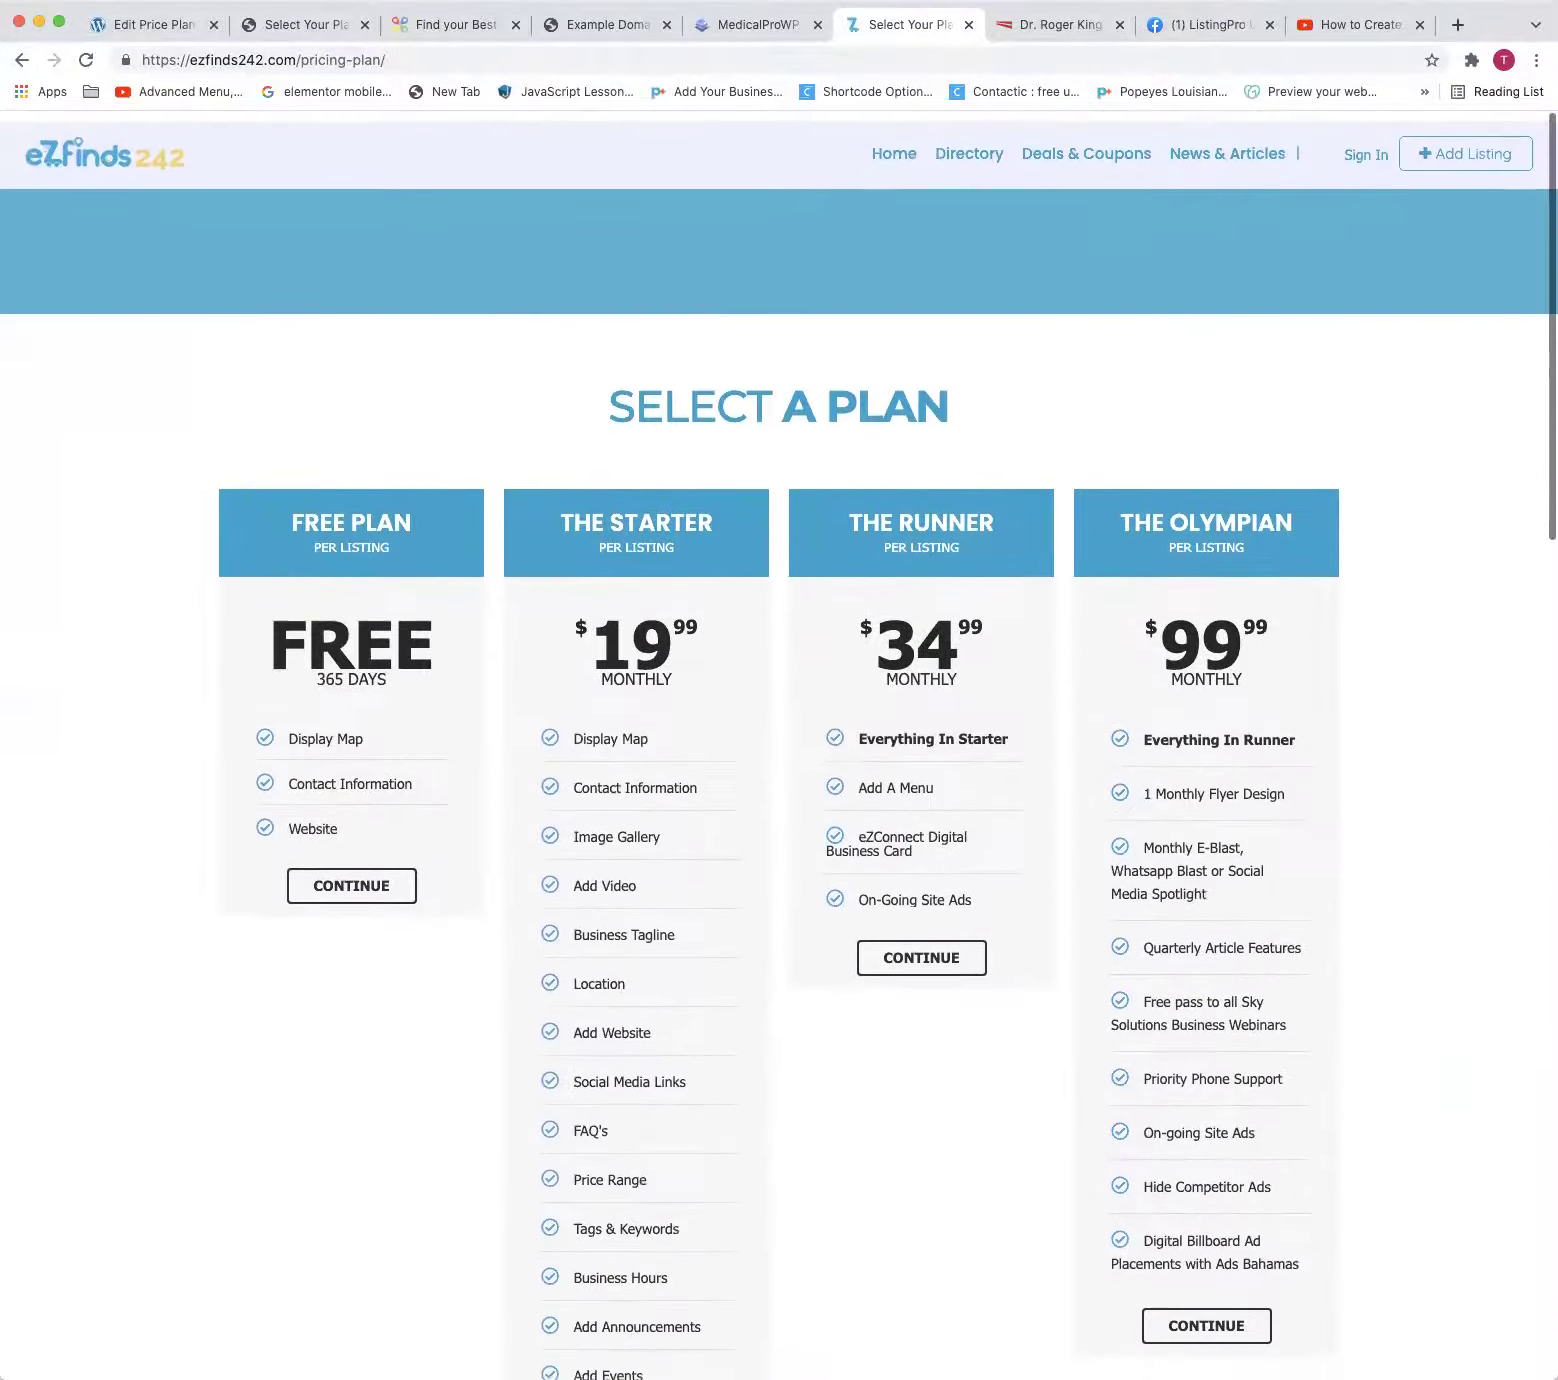
# Close the eZfinds242 site and switch back to the Premium price plan editor
pyautogui.click(118, 148)
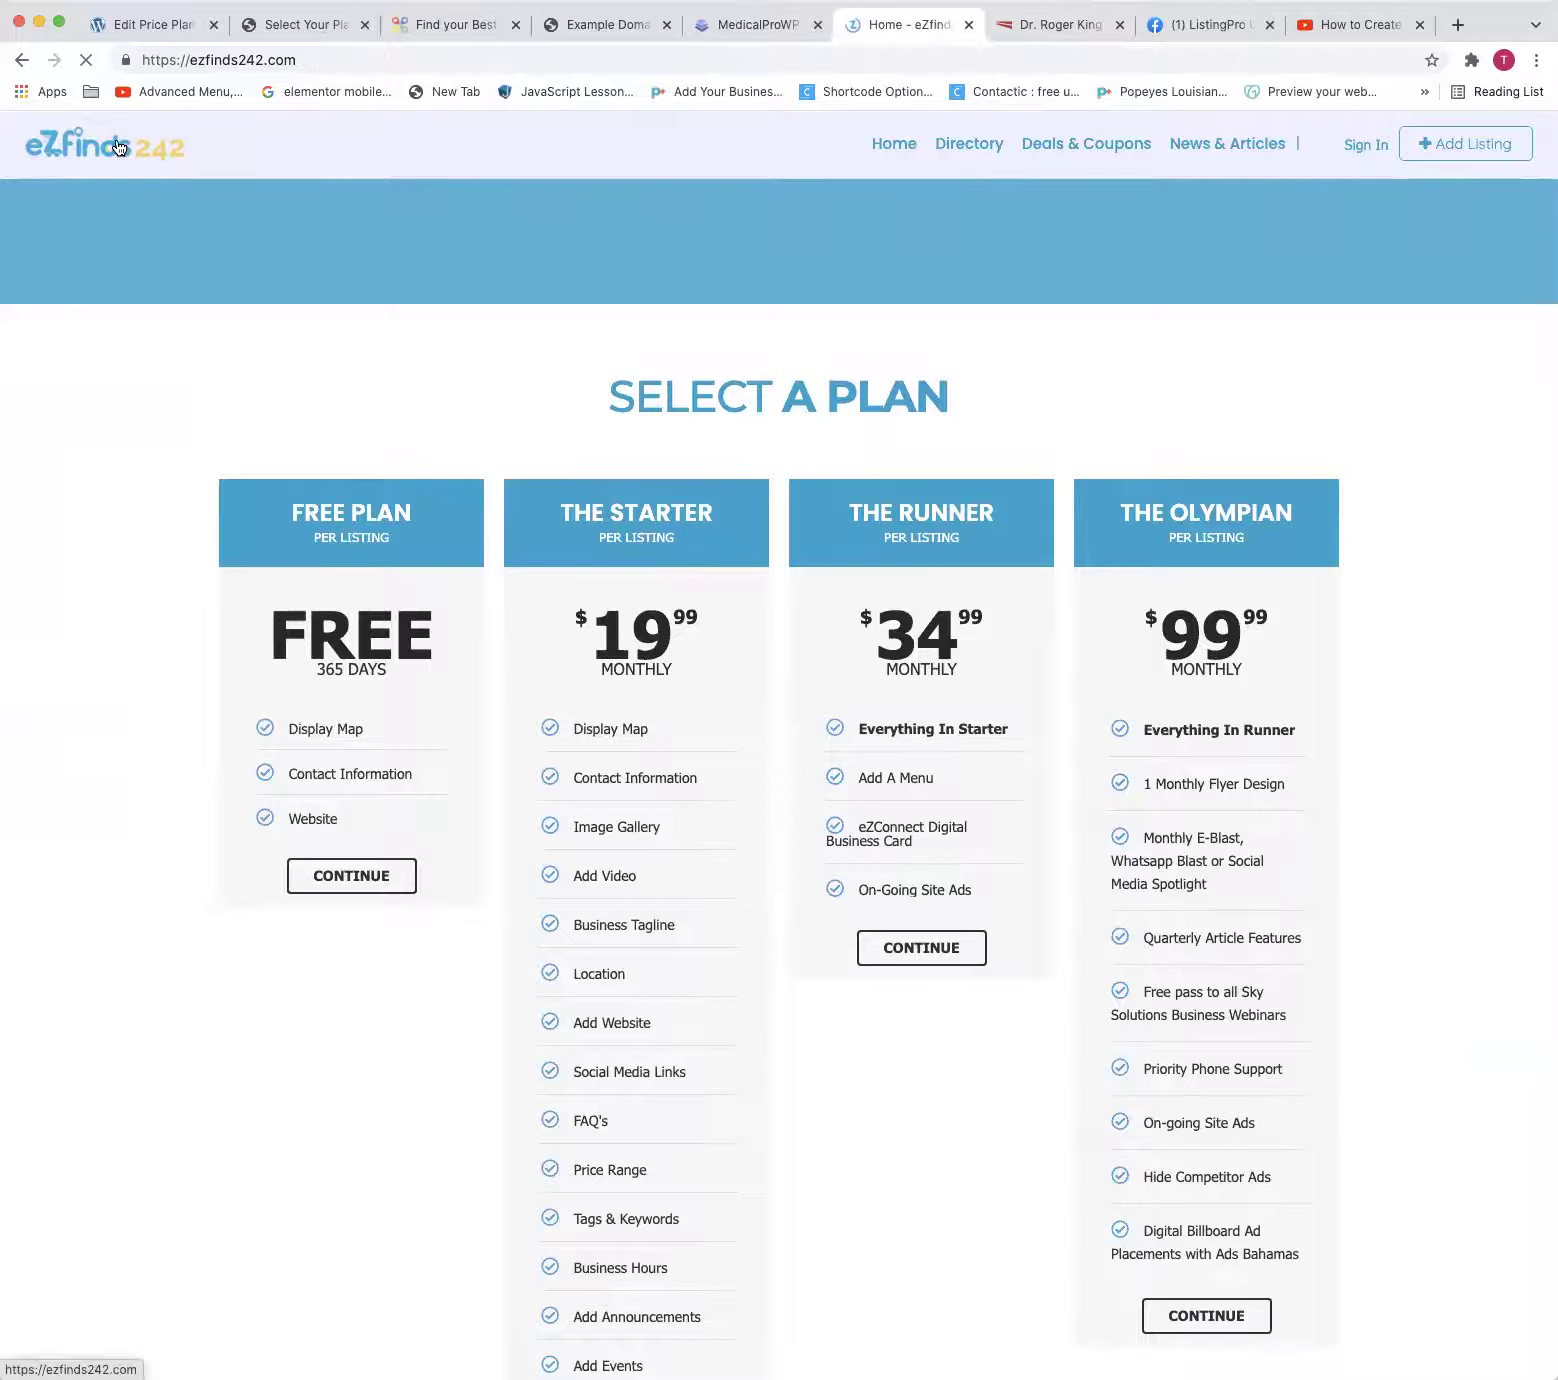
pyautogui.click(968, 24)
pyautogui.click(790, 28)
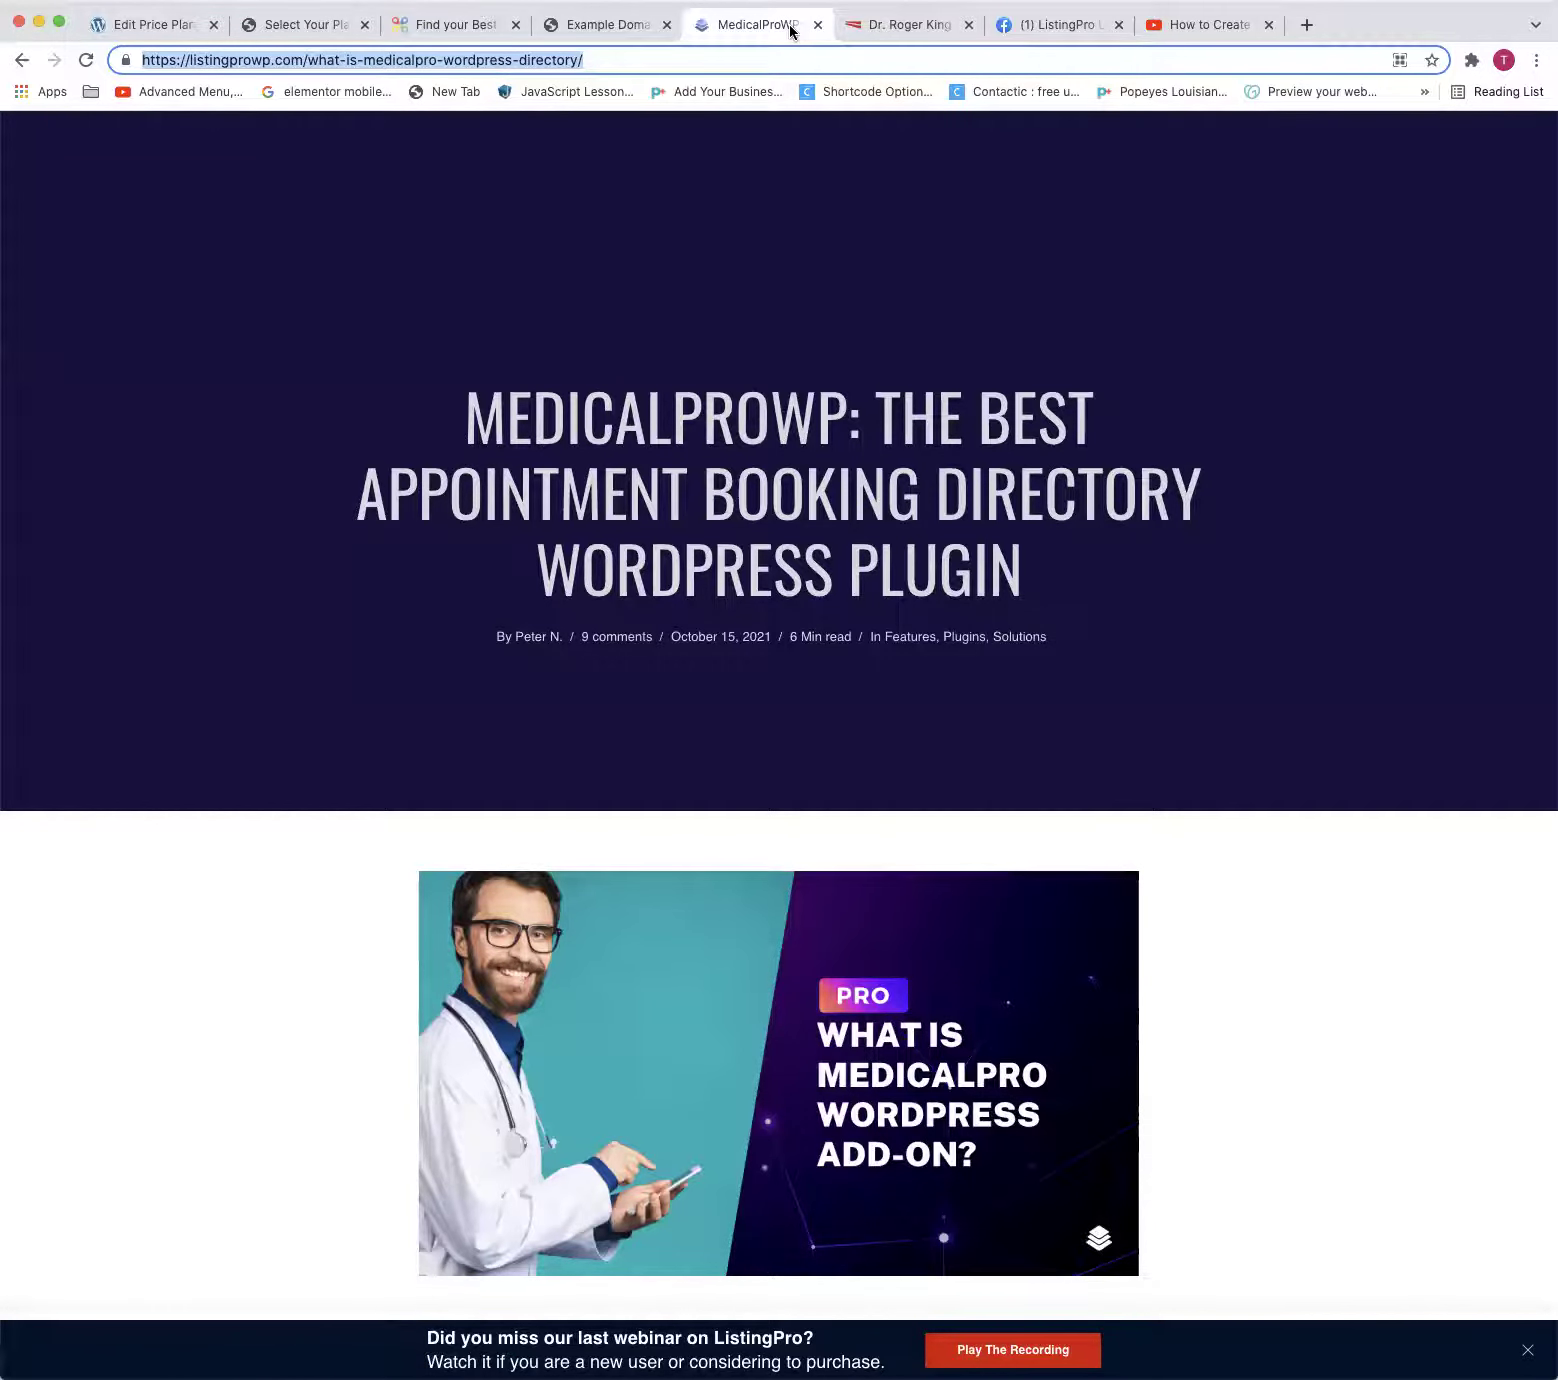
pyautogui.click(160, 26)
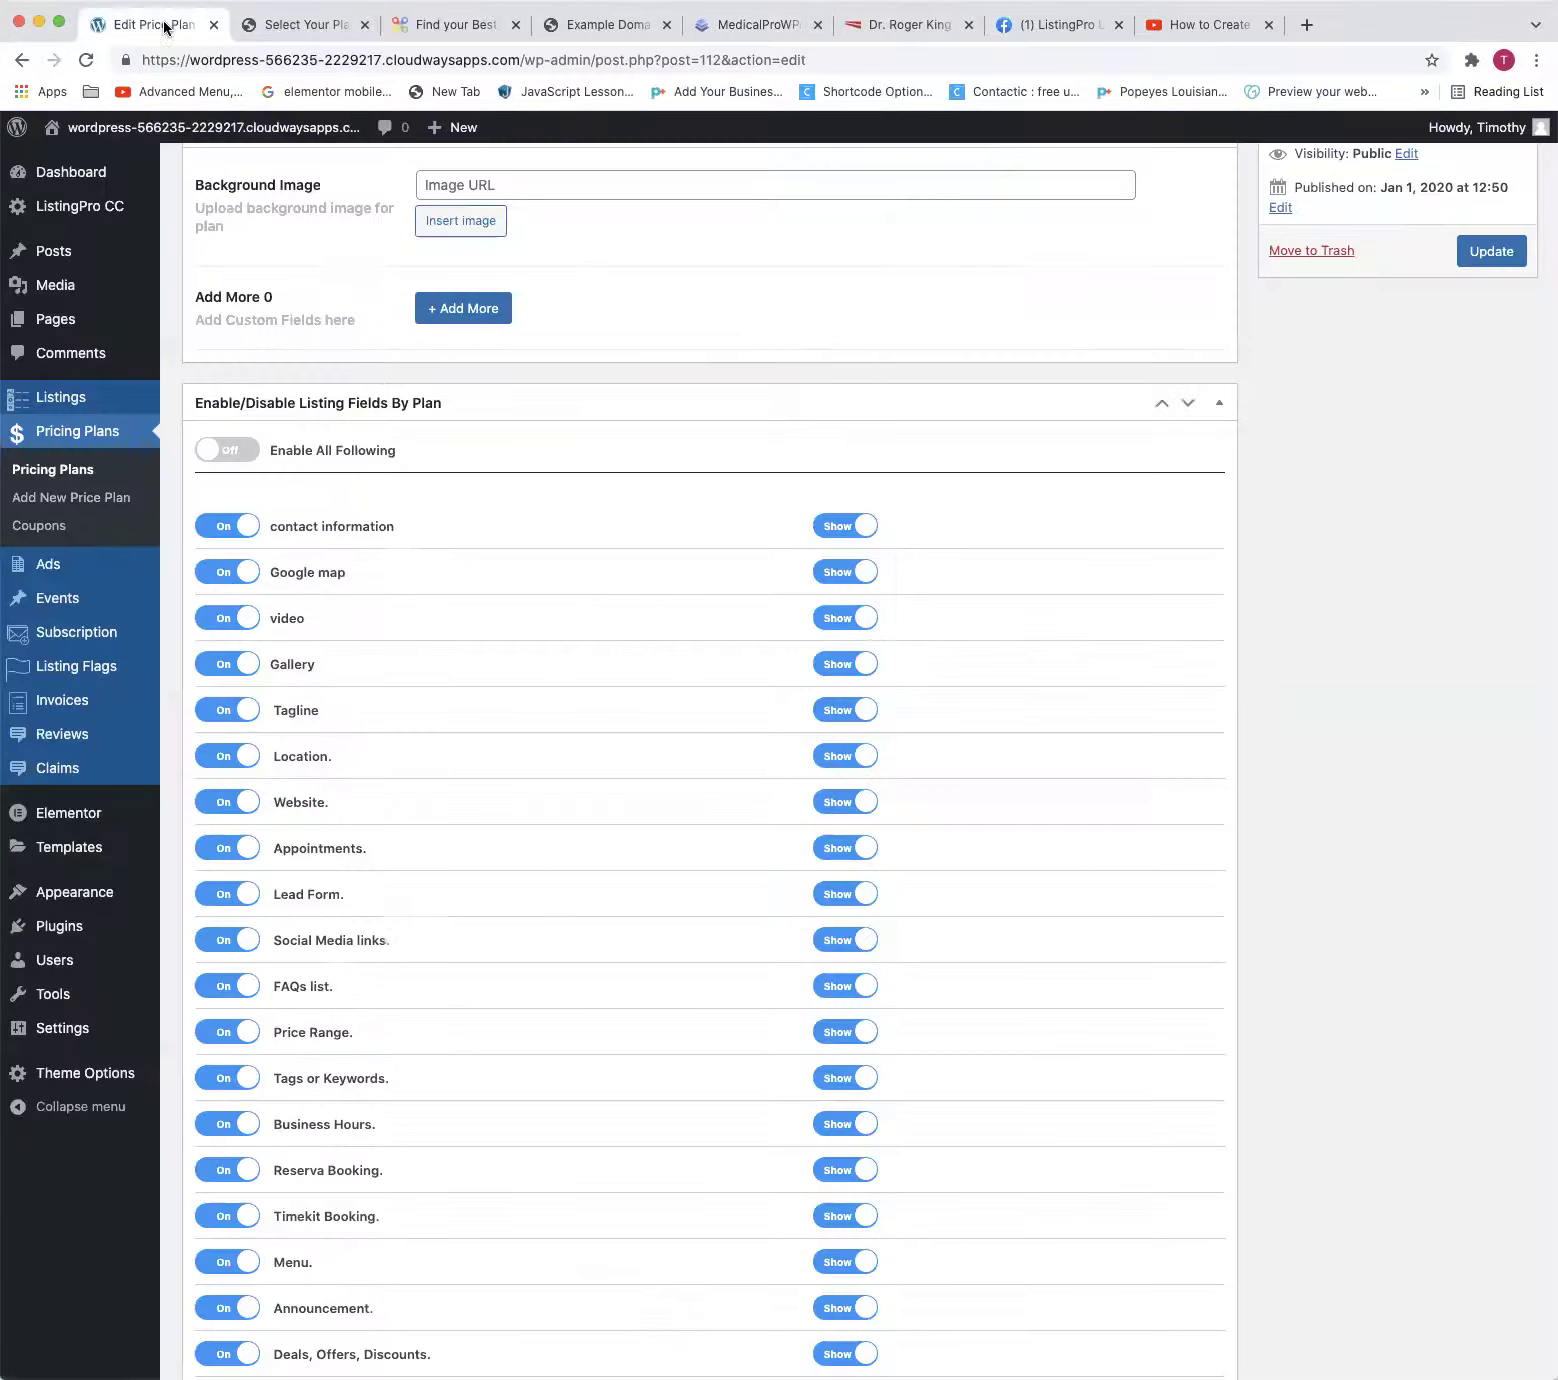
# Add an empty custom field to the Premium plan's general options and view its suggested entries
pyautogui.click(485, 310)
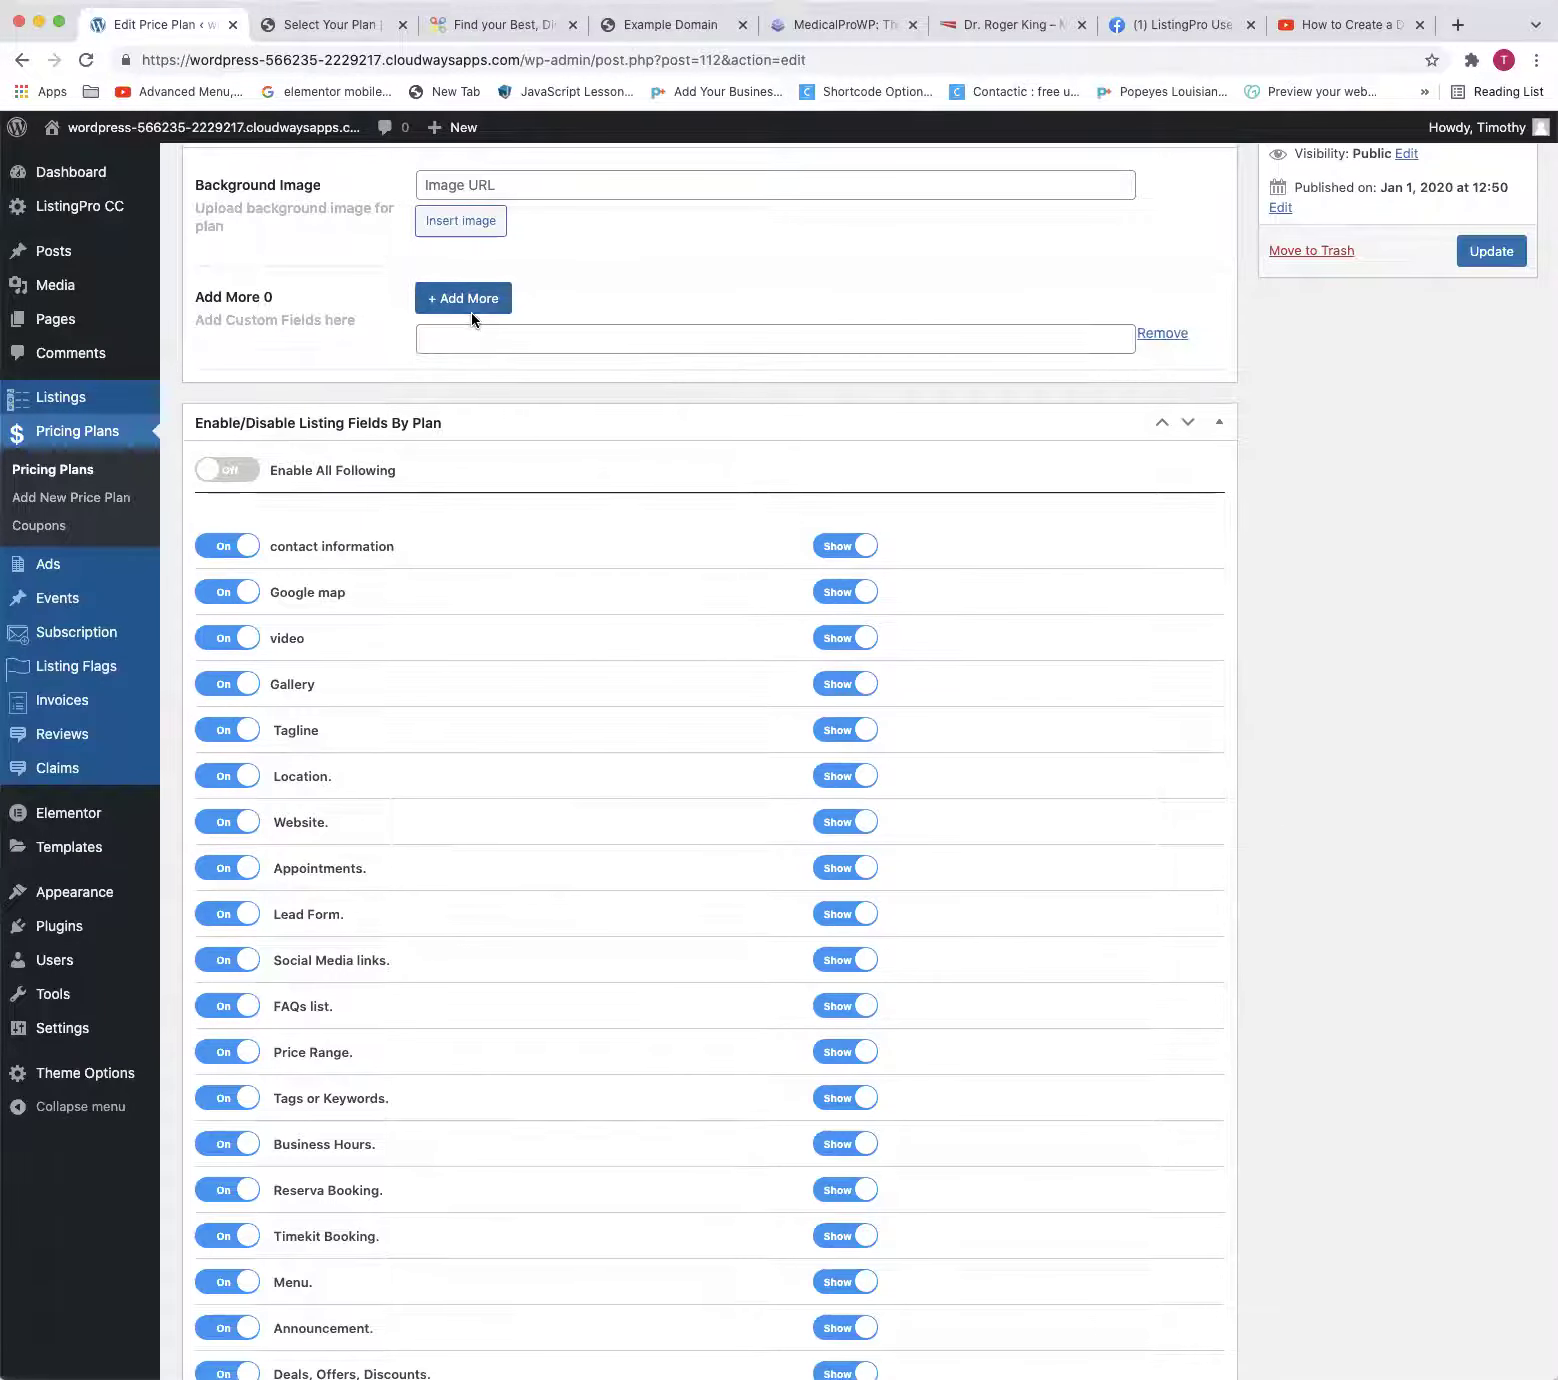
pyautogui.click(477, 339)
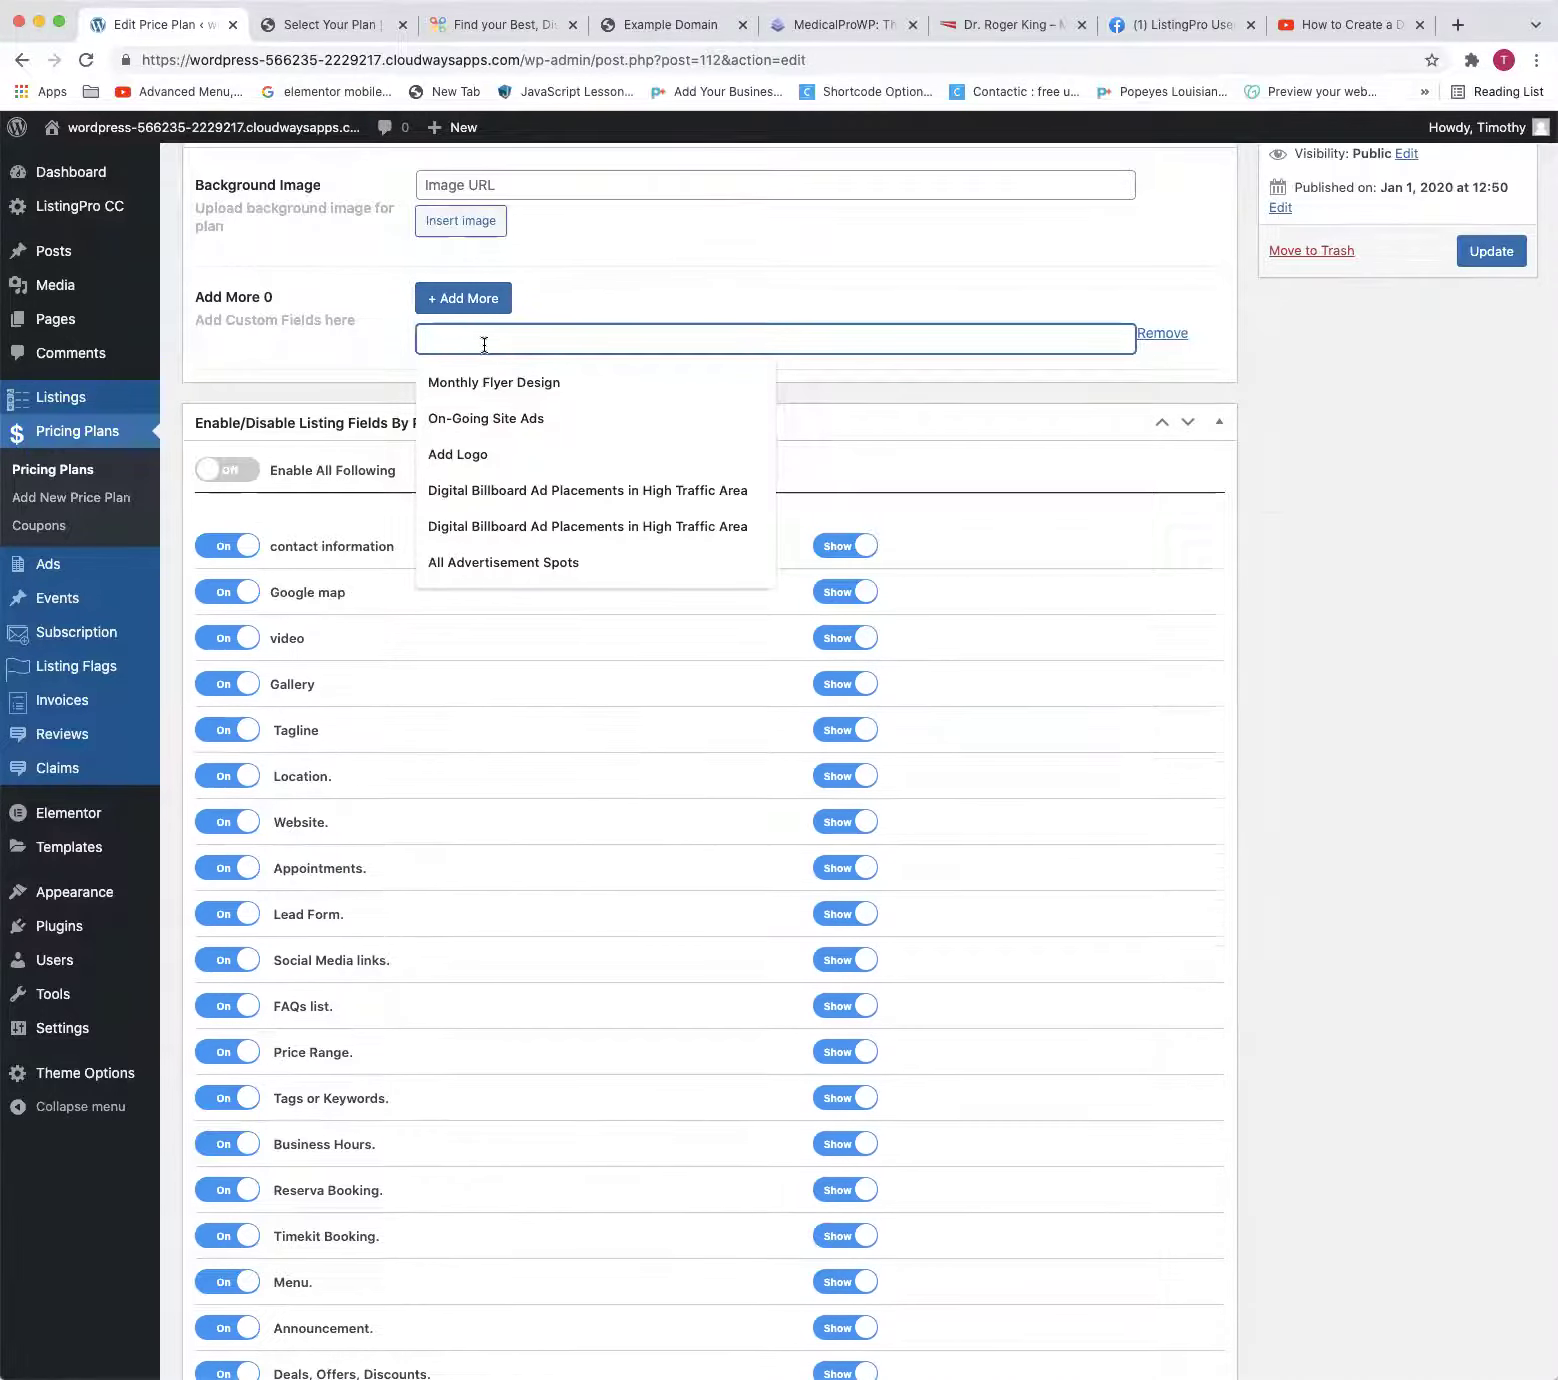
pyautogui.scroll(3, 480, 344)
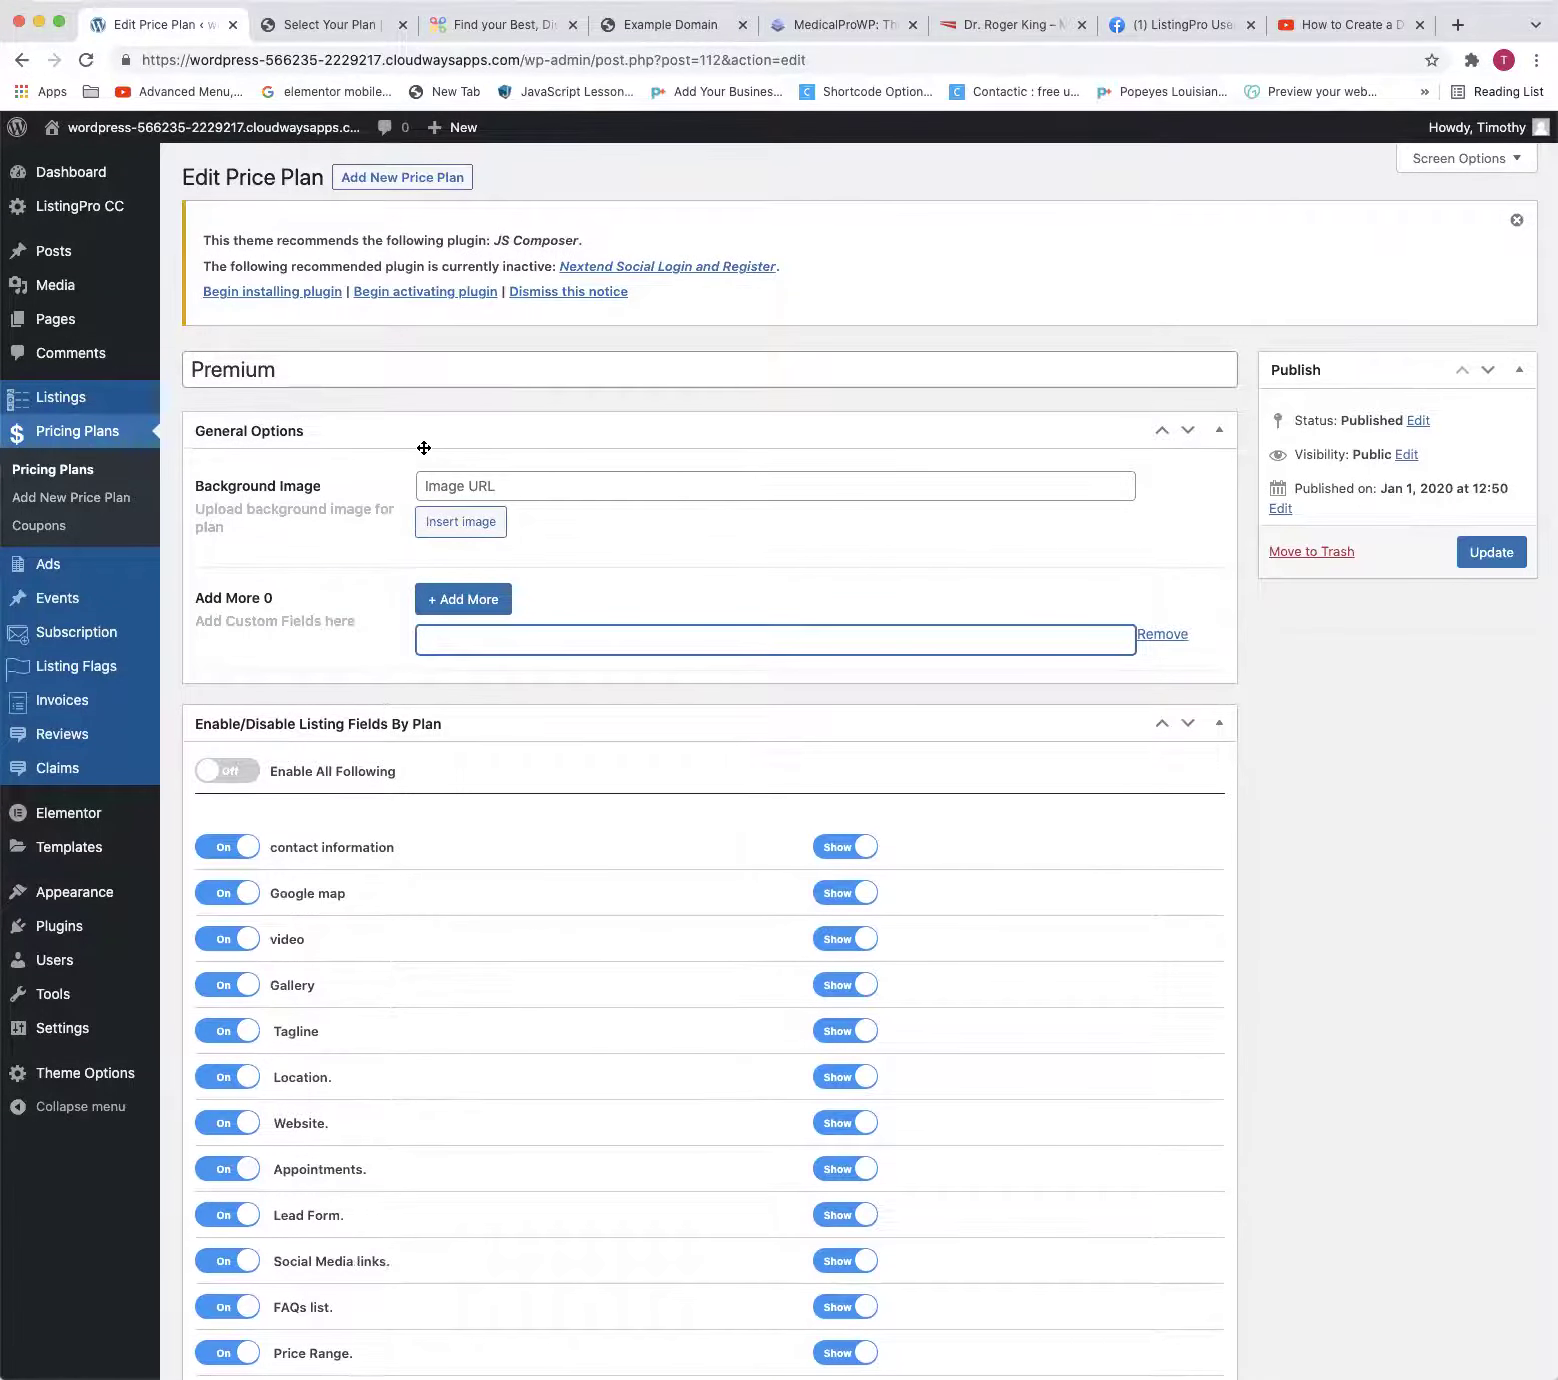
pyautogui.scroll(-1, 362, 601)
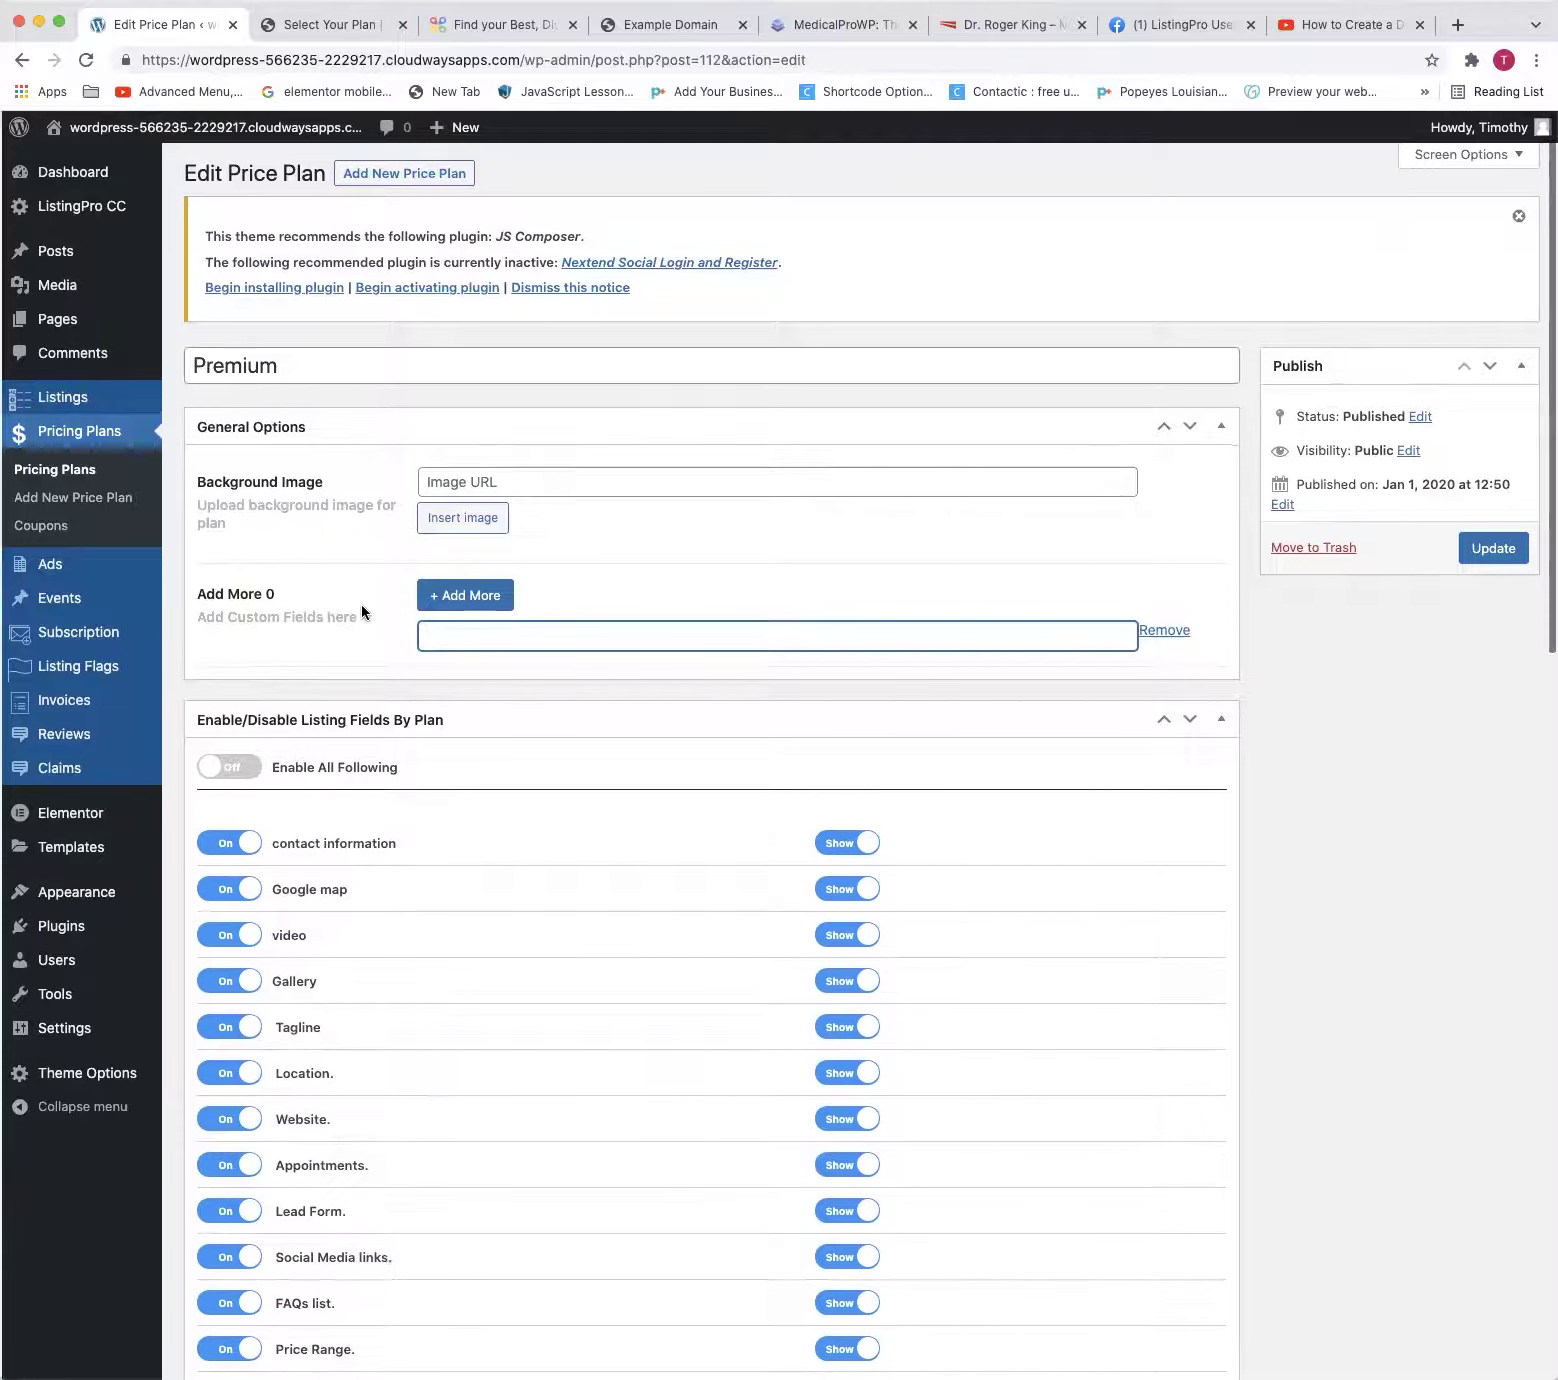
pyautogui.click(425, 636)
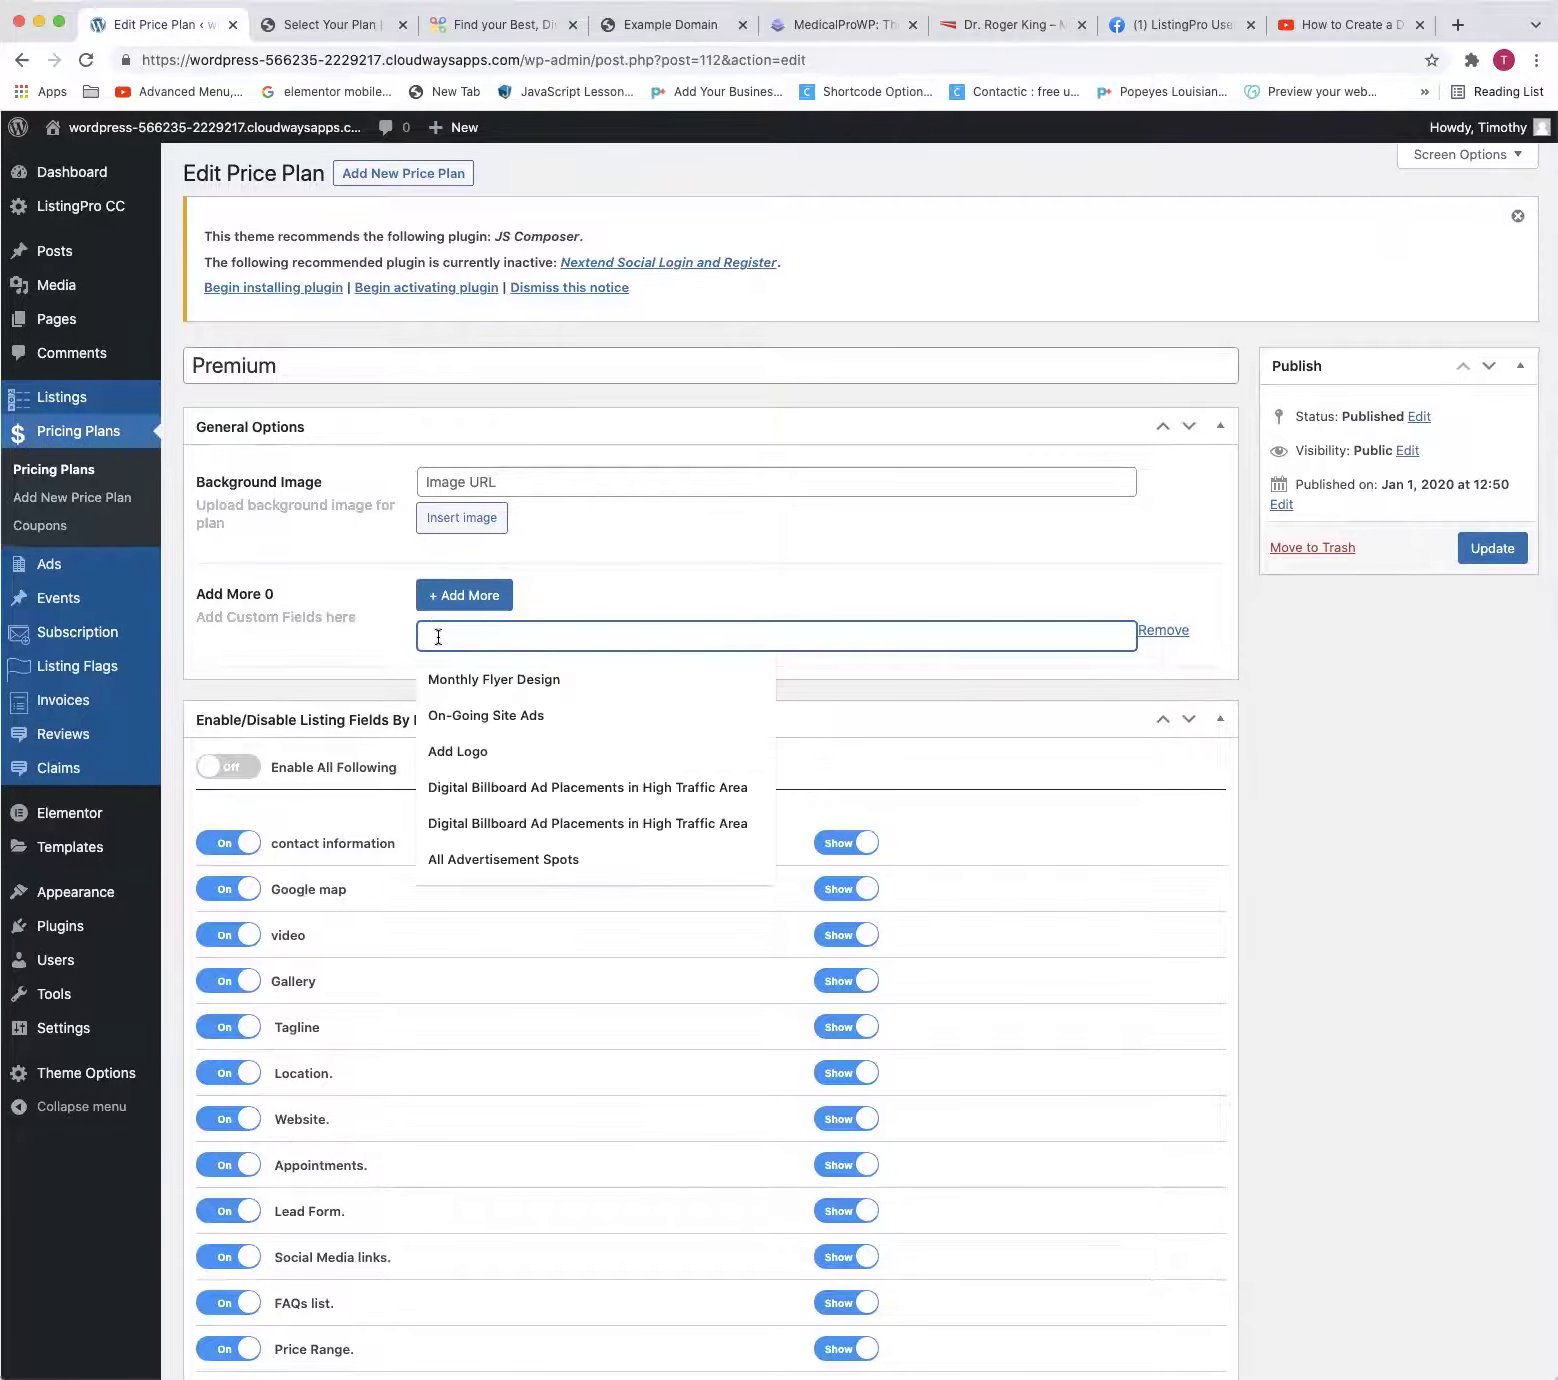
pyautogui.scroll(-1, 437, 634)
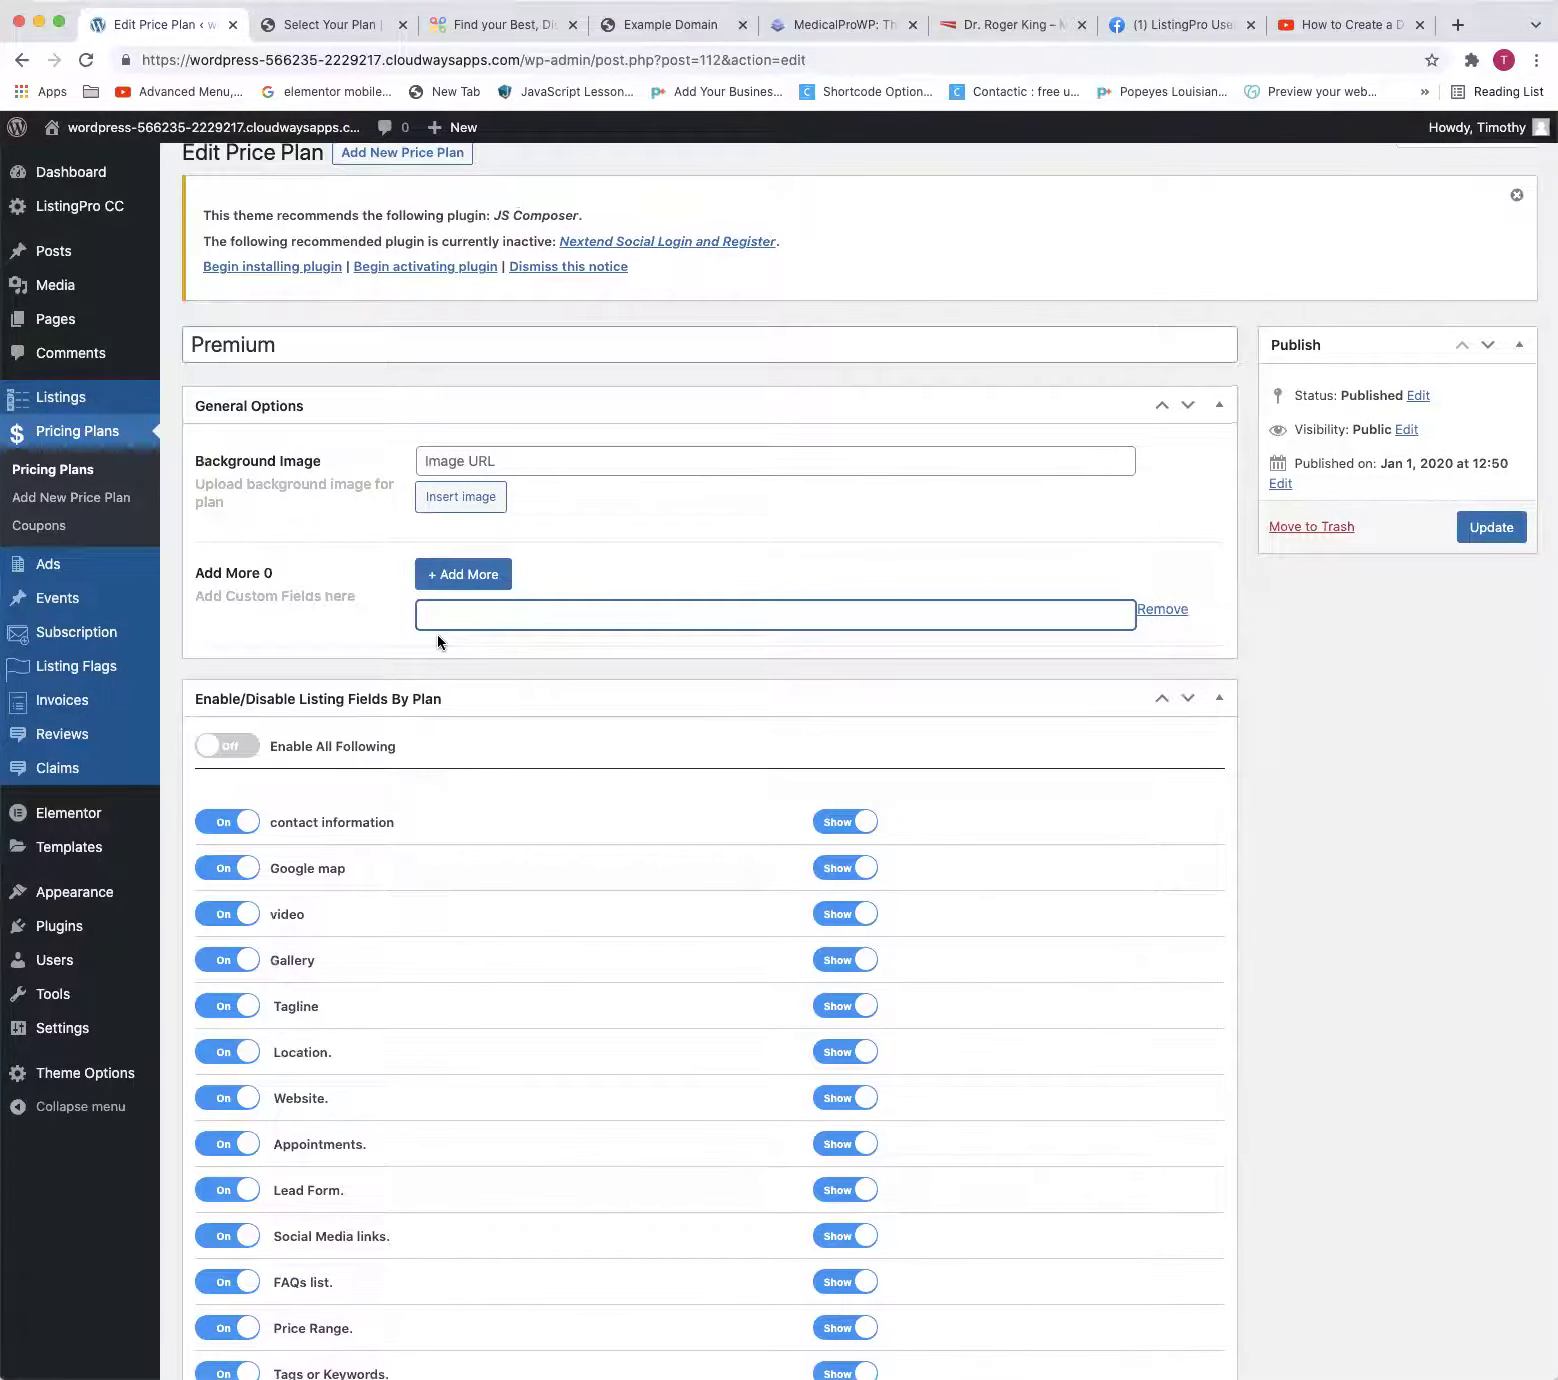
# Review the suggested entries for the Premium plan's empty custom field and dismiss the list
pyautogui.click(427, 615)
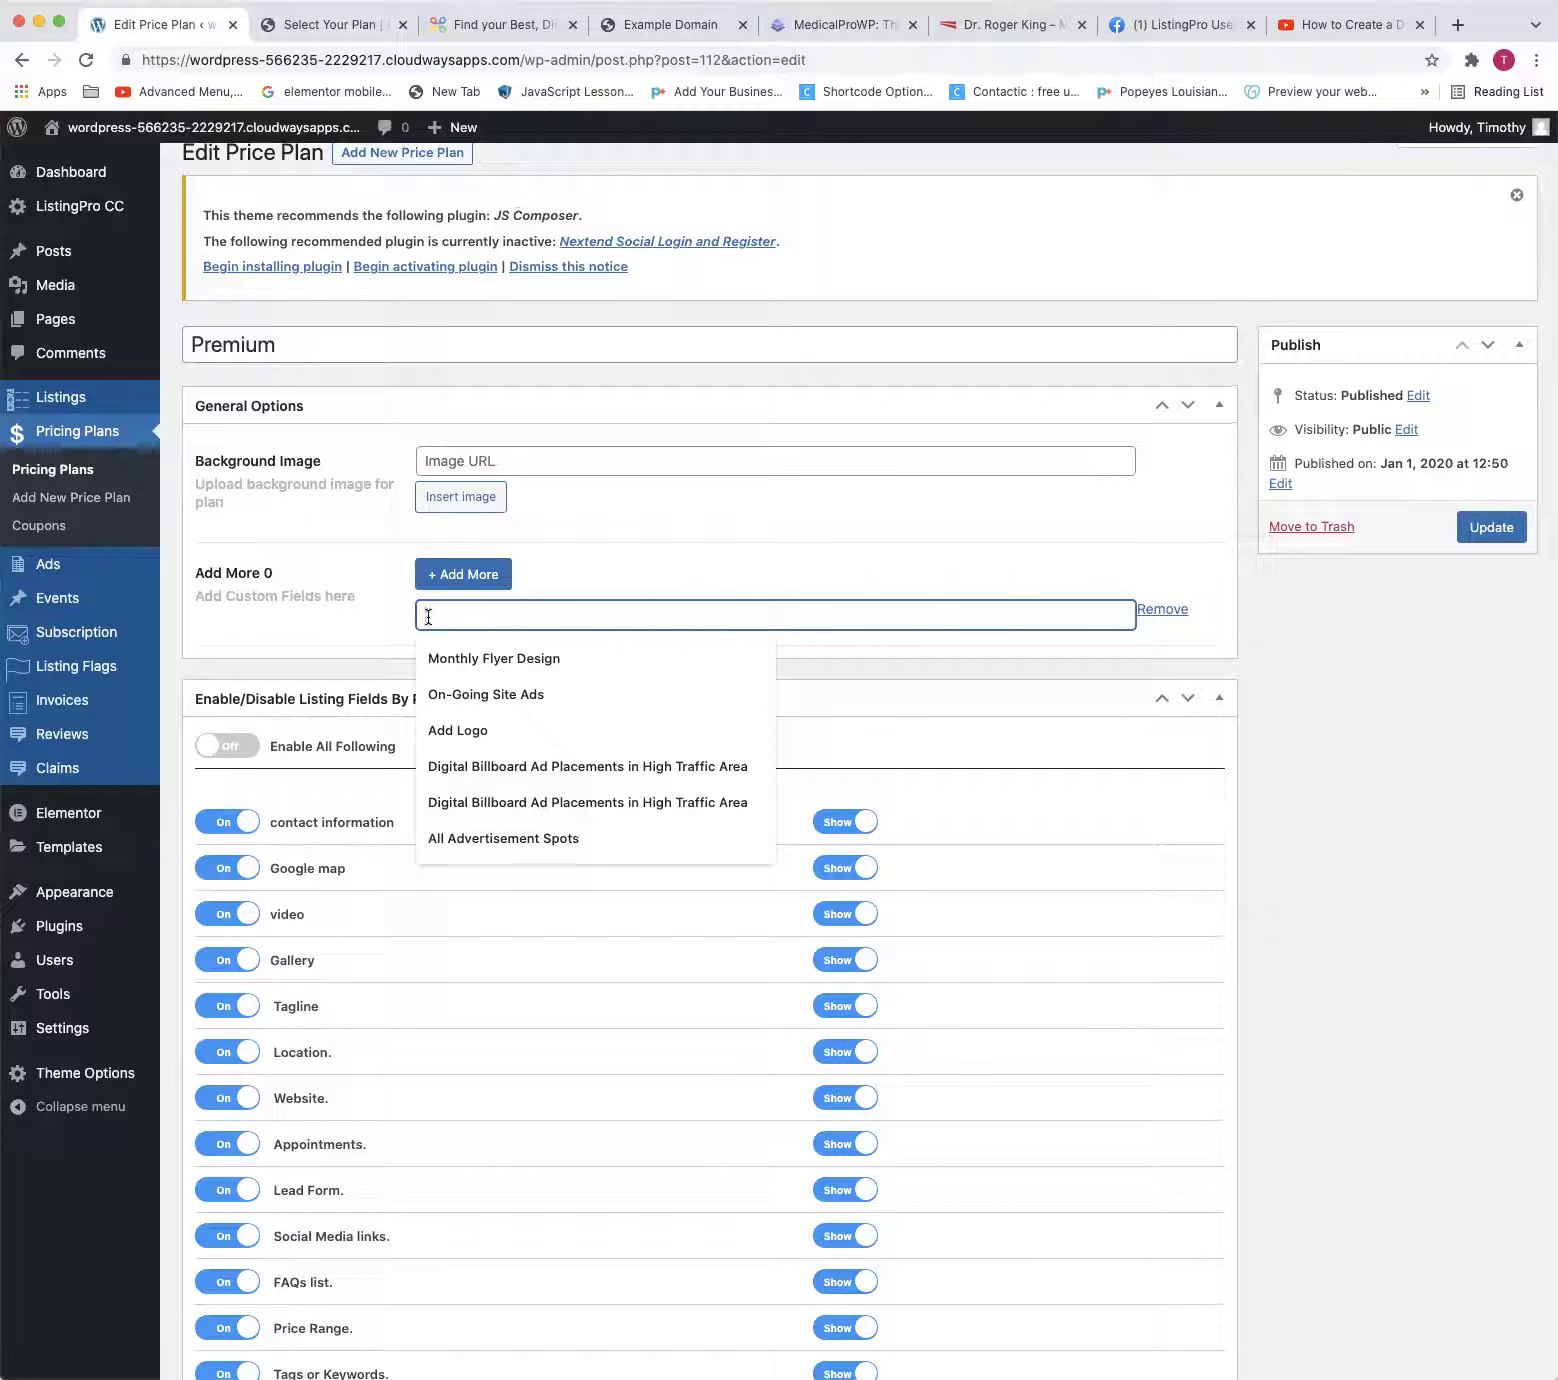
pyautogui.click(382, 627)
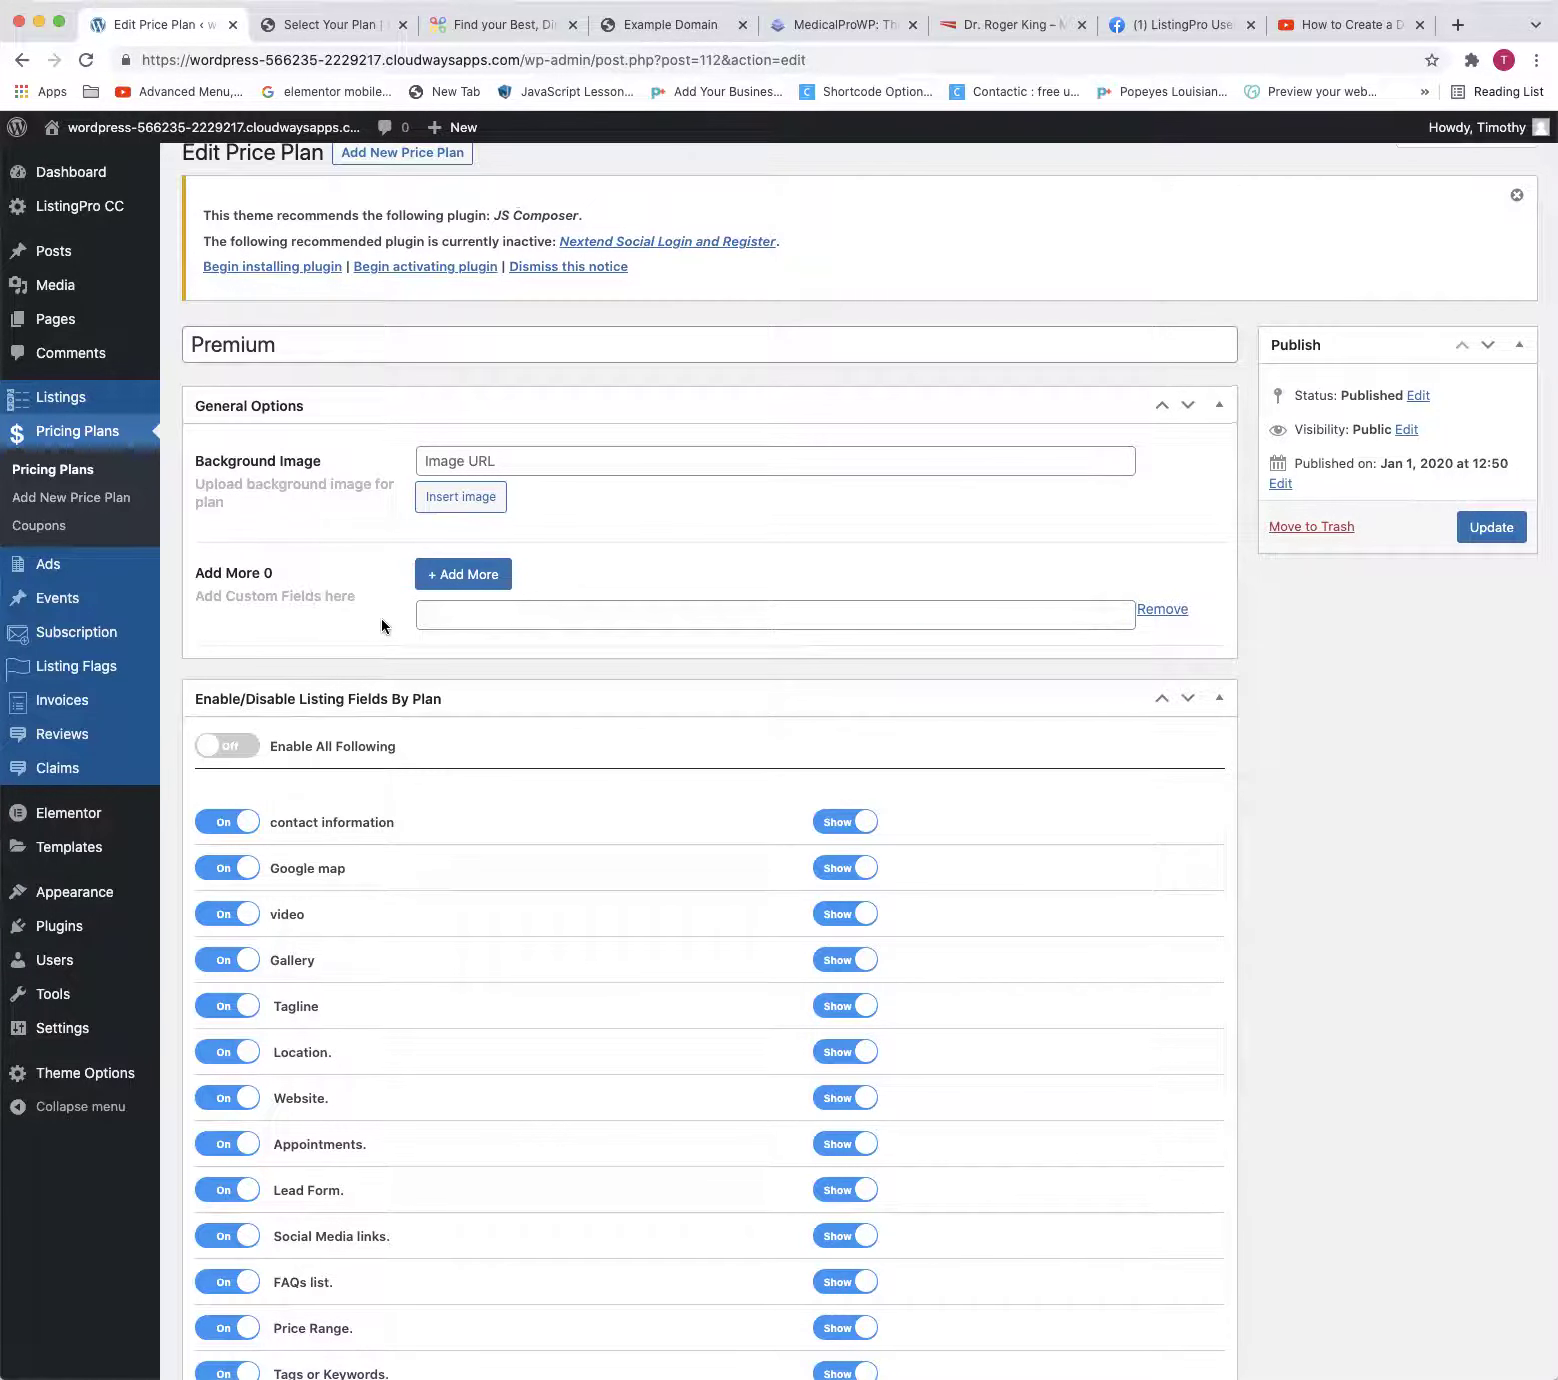
pyautogui.click(428, 612)
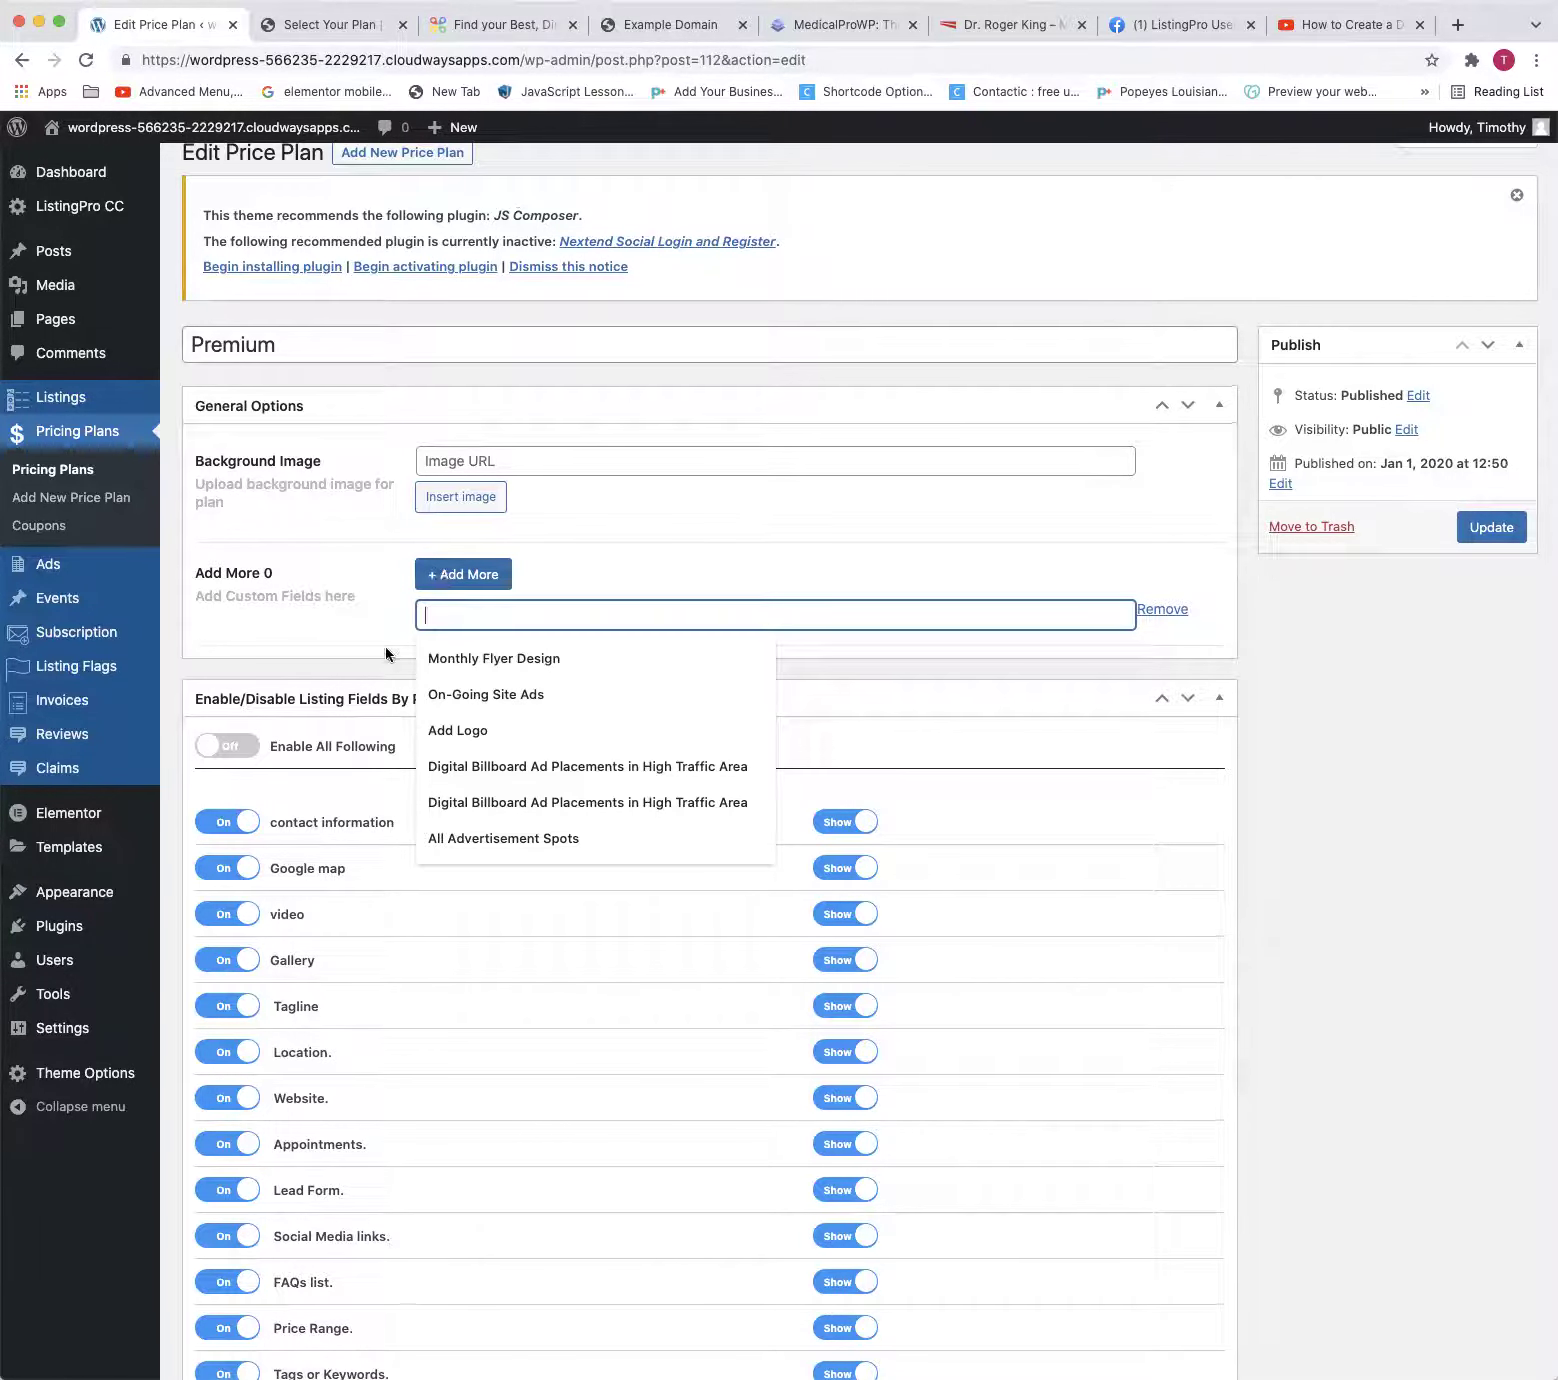
pyautogui.click(347, 626)
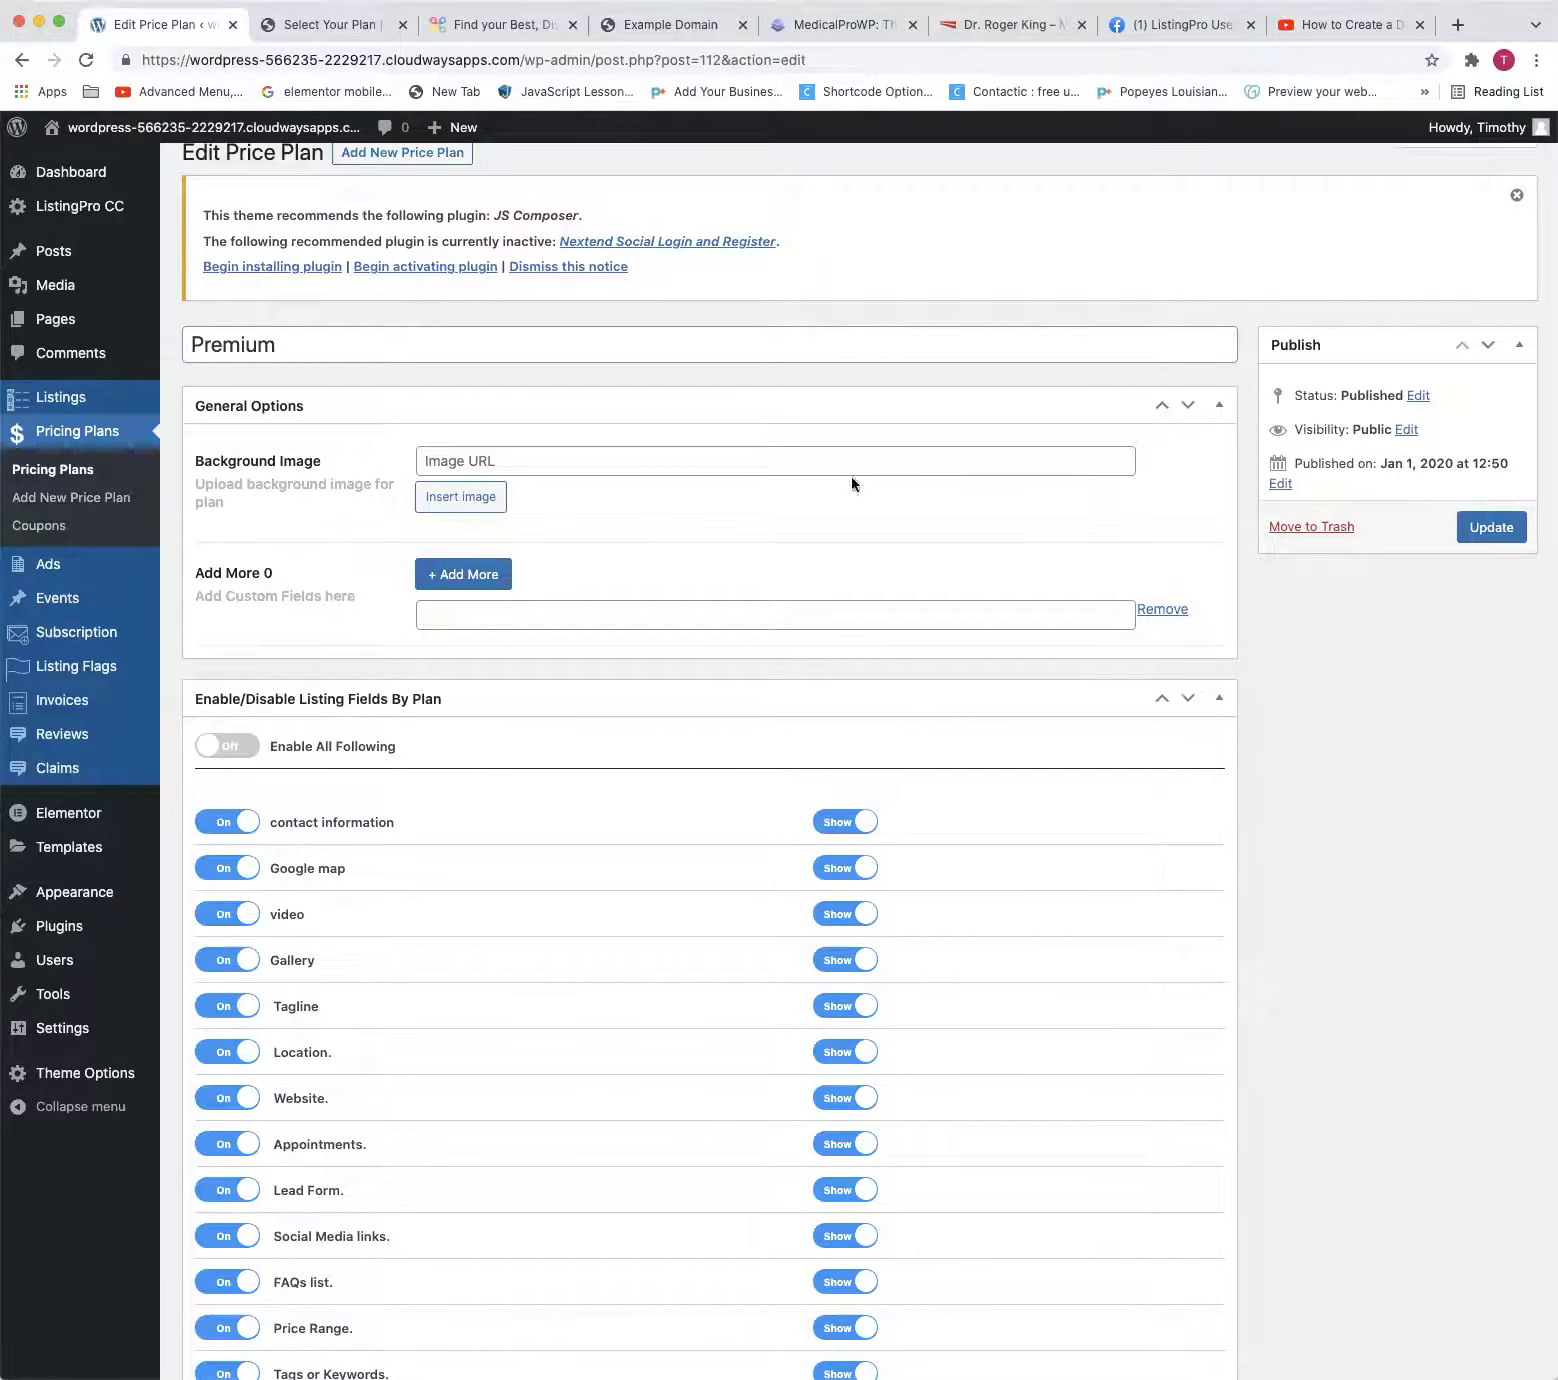
# Switch to the MedicalPro demo site and go from the doctor's profile to its home page
pyautogui.click(1040, 59)
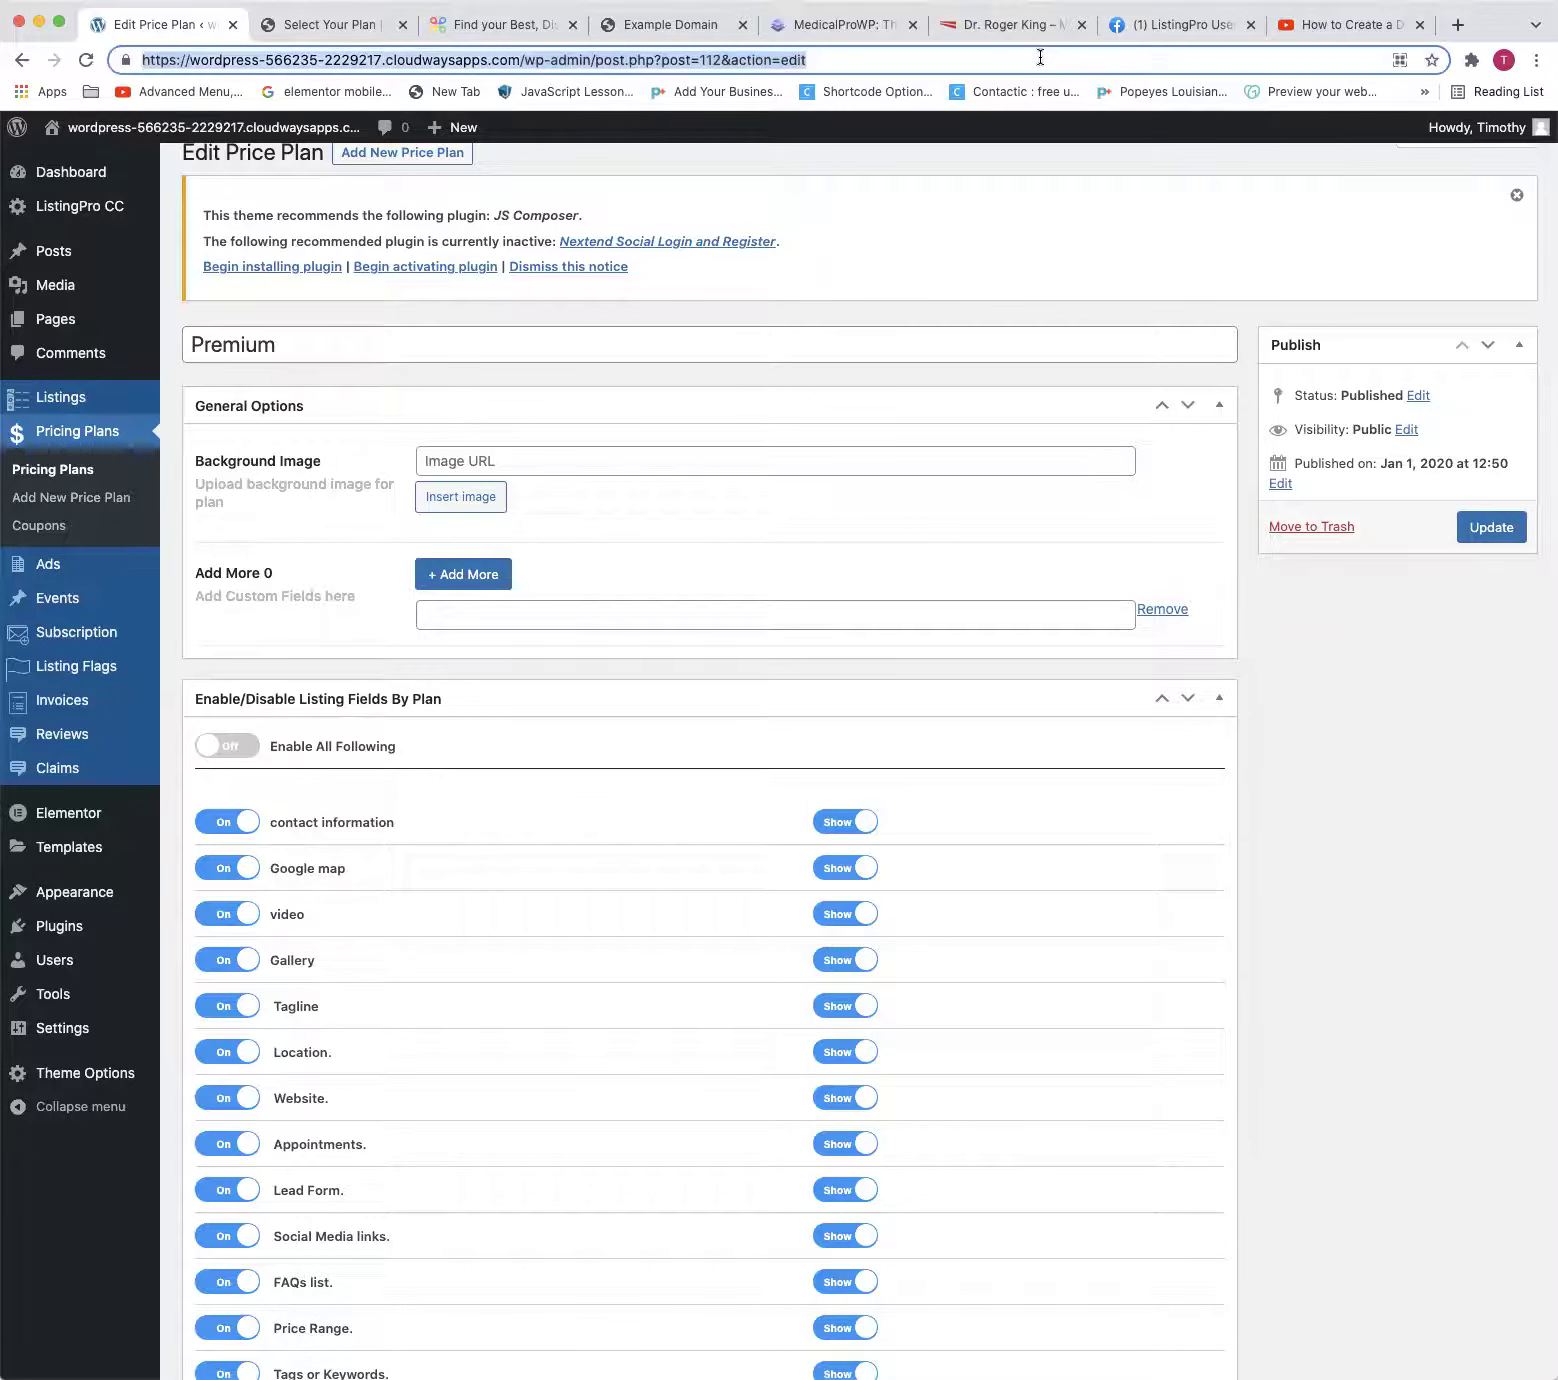
pyautogui.click(1015, 25)
pyautogui.click(980, 60)
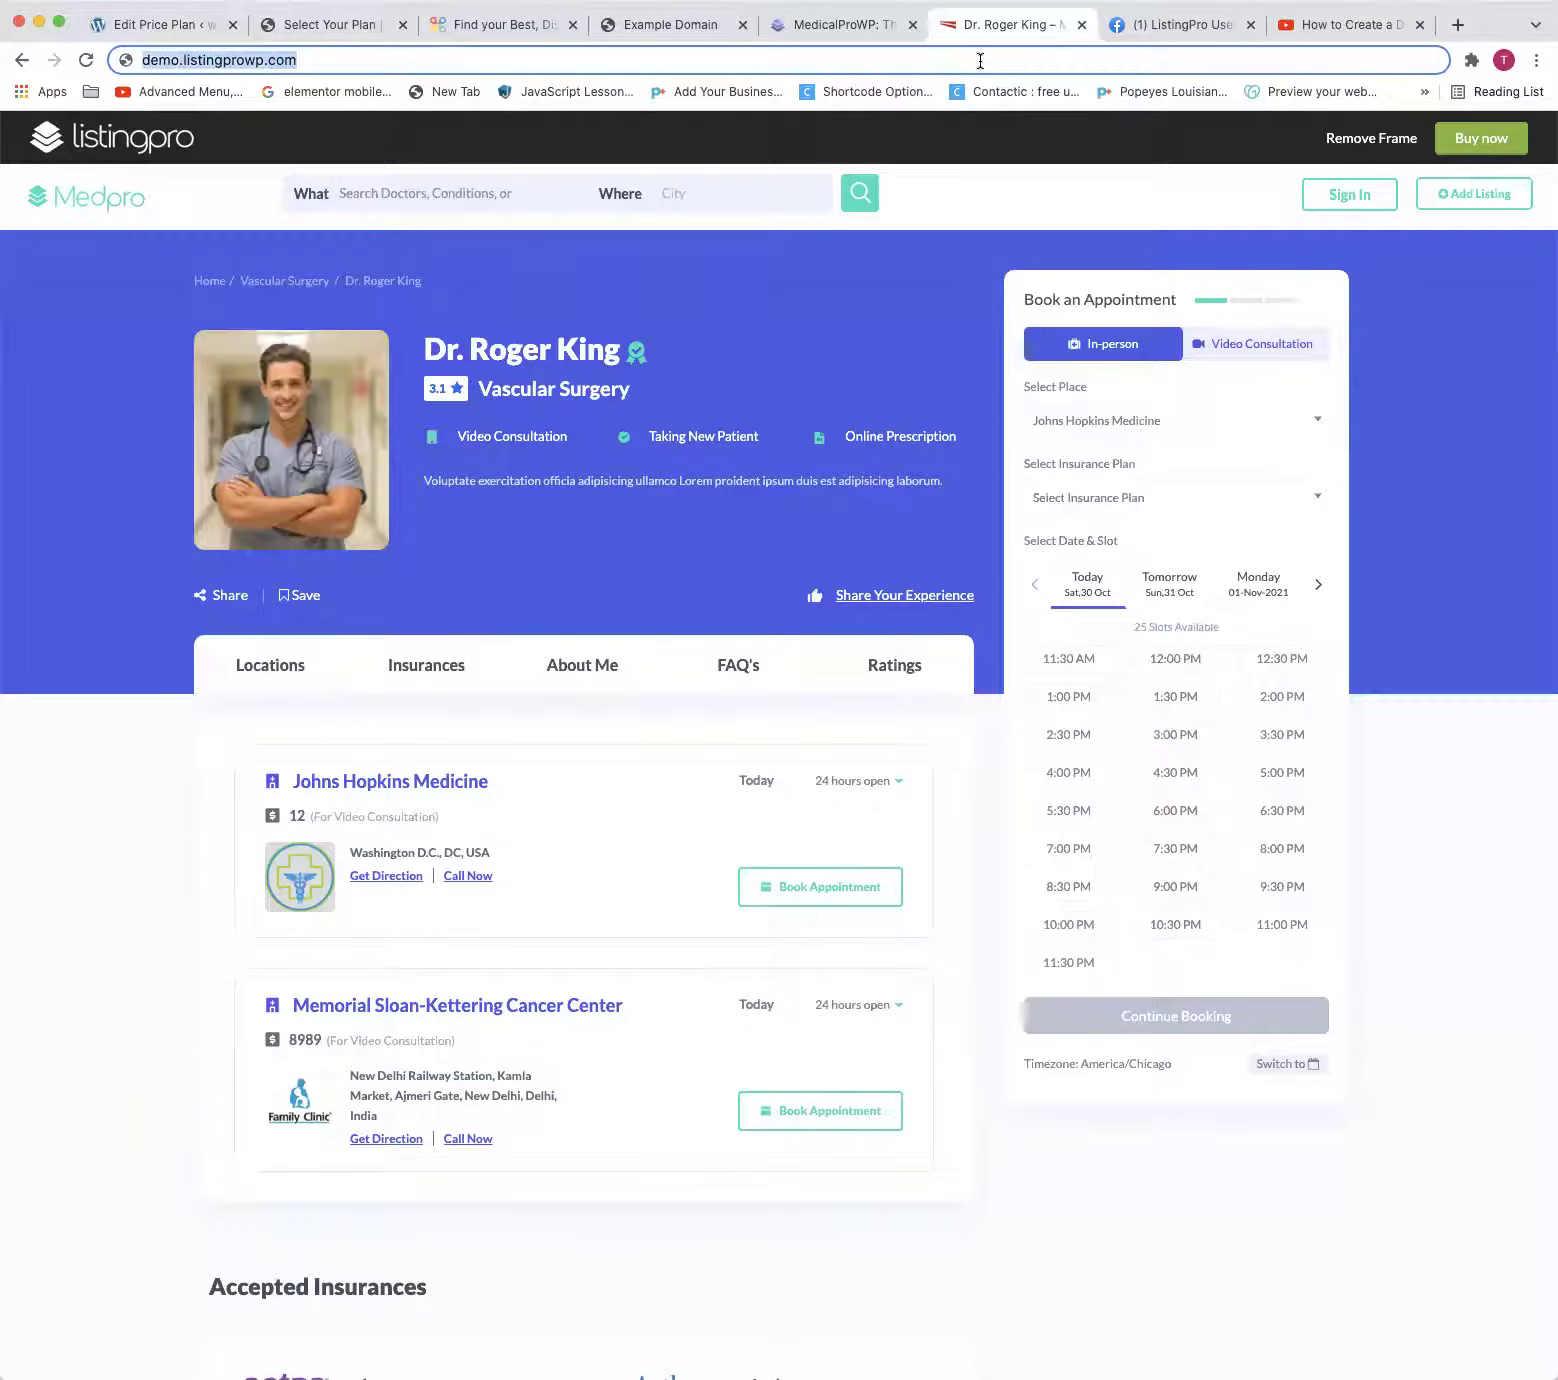
pyautogui.click(68, 215)
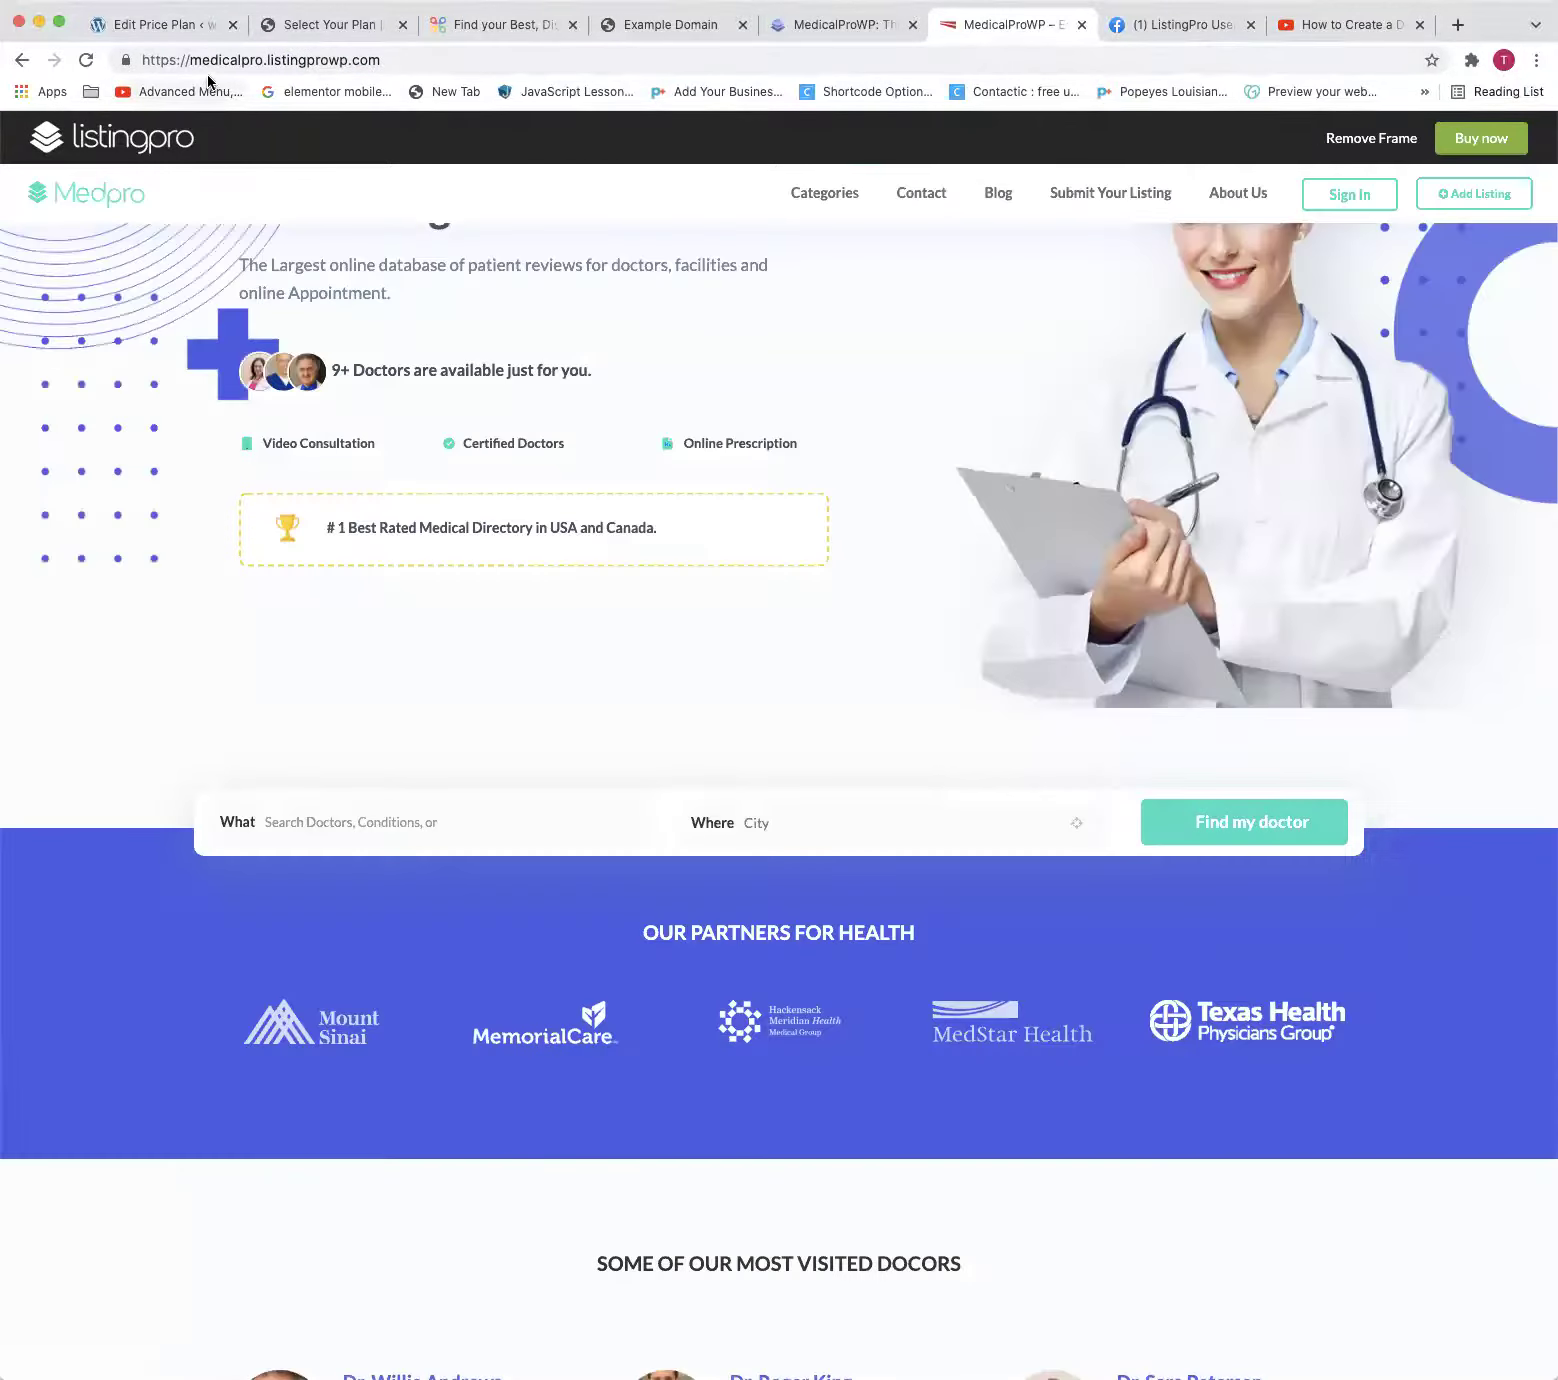
pyautogui.click(228, 60)
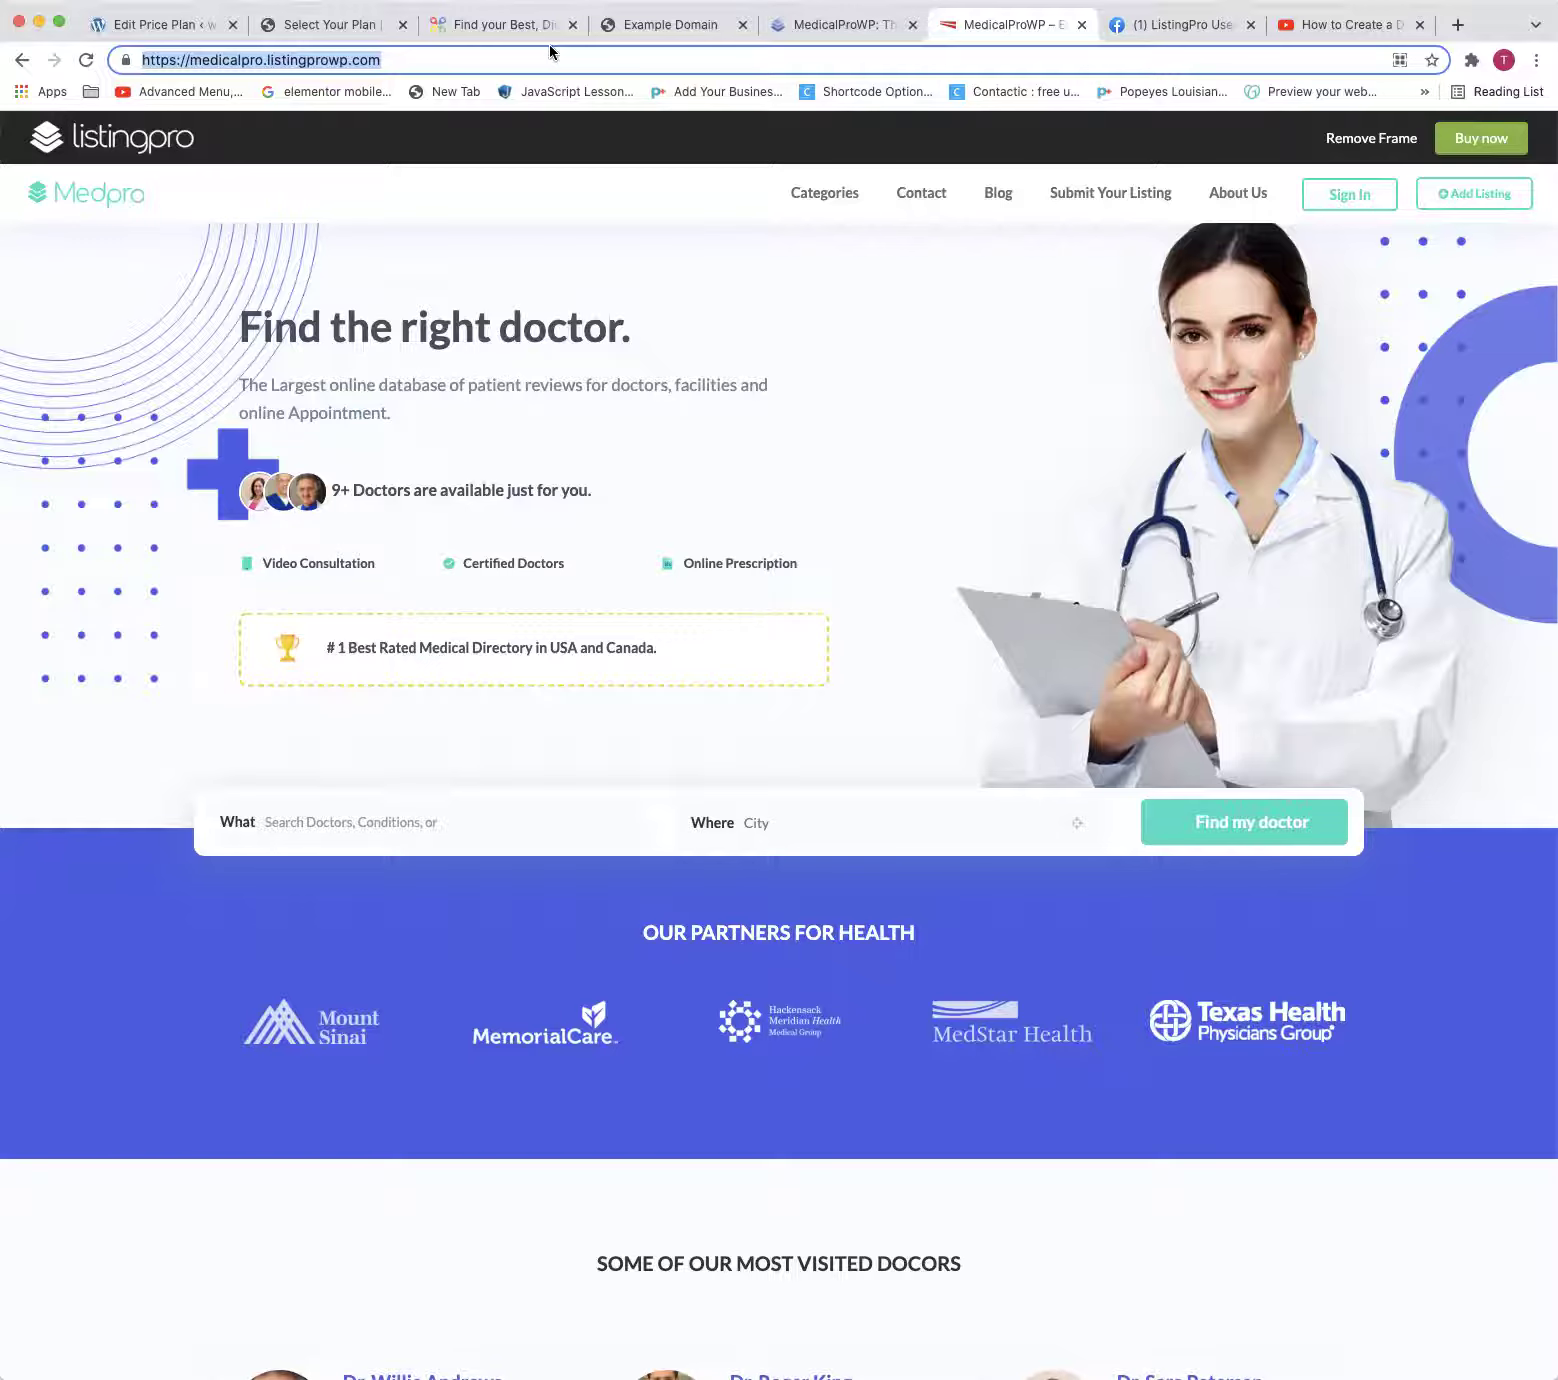
# Start adding a MedicalPro listing on the $10 Basic plan and skim through its submission form
pyautogui.click(1483, 192)
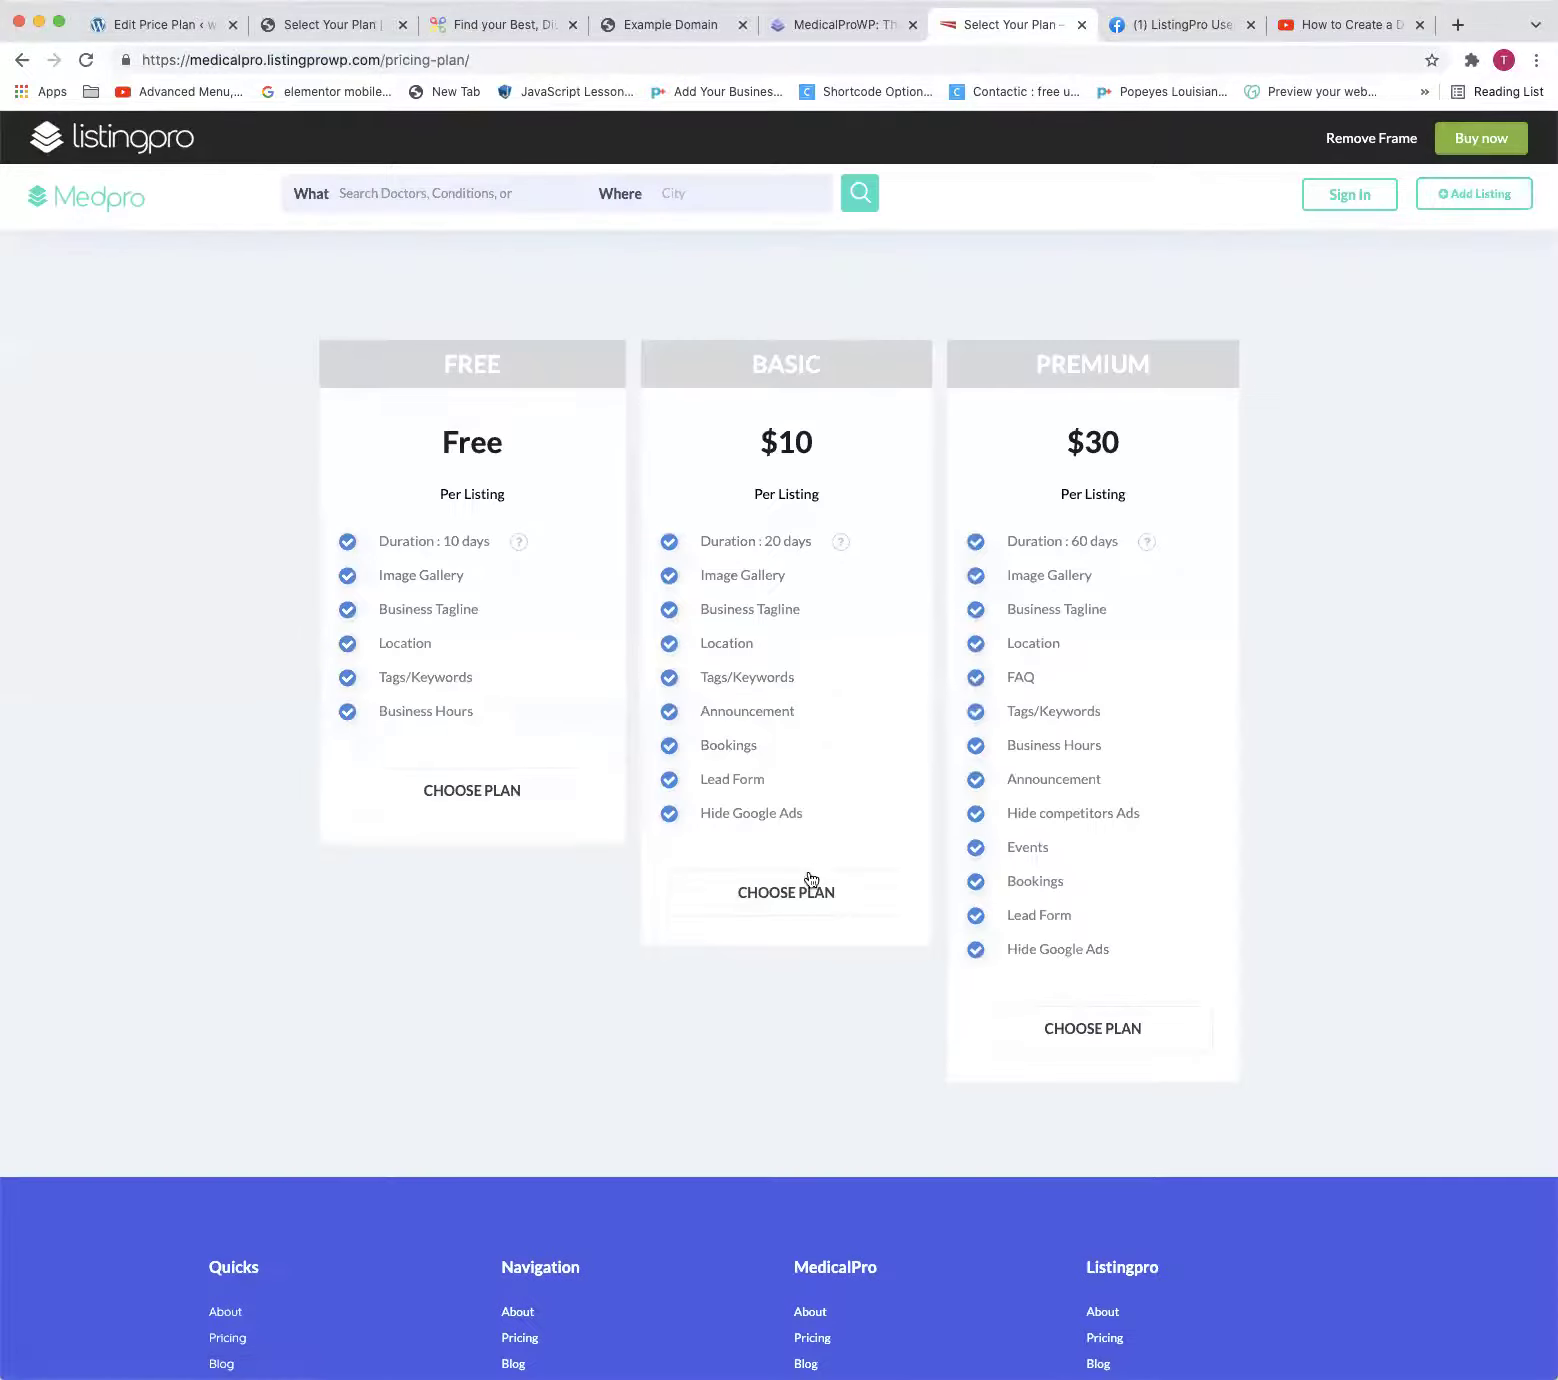
pyautogui.click(820, 892)
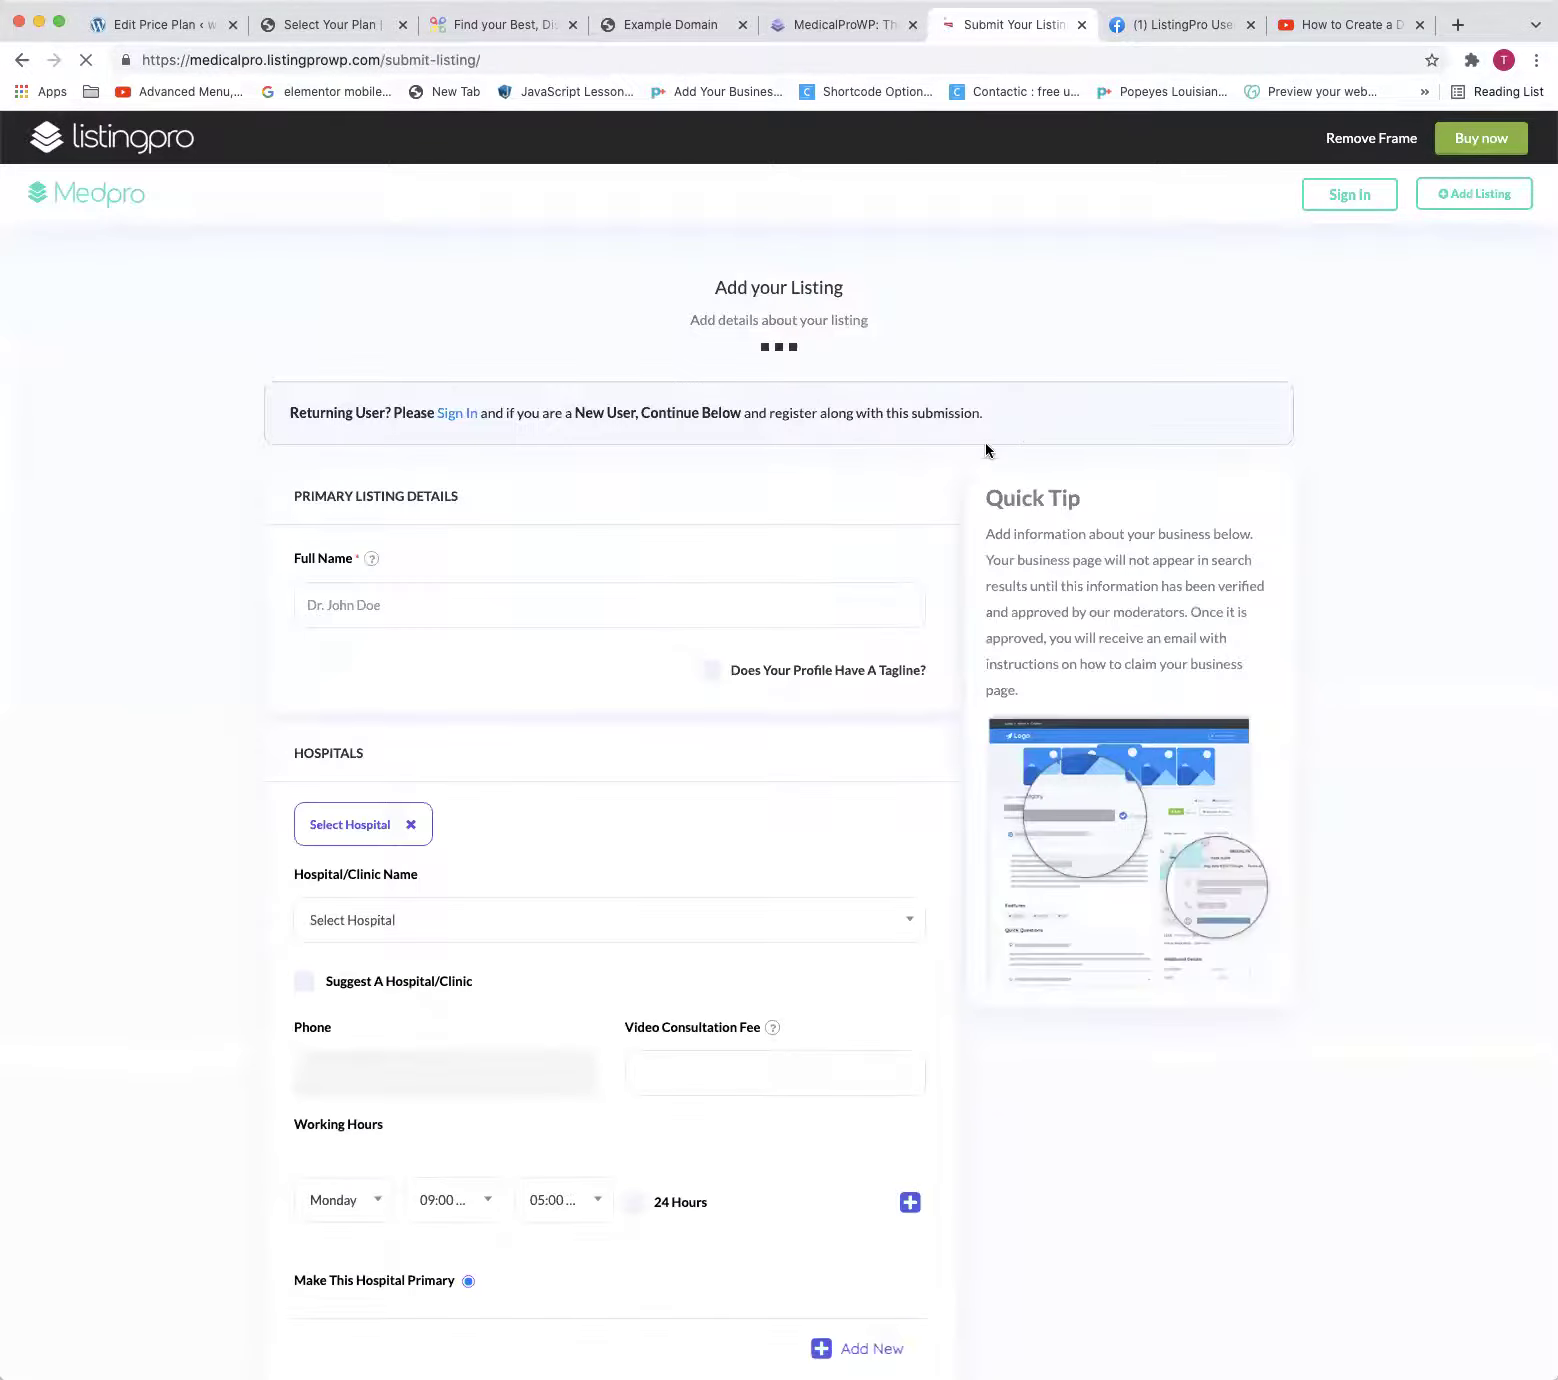
pyautogui.scroll(-20, 642, 569)
pyautogui.scroll(15, 671, 696)
pyautogui.scroll(12, 883, 458)
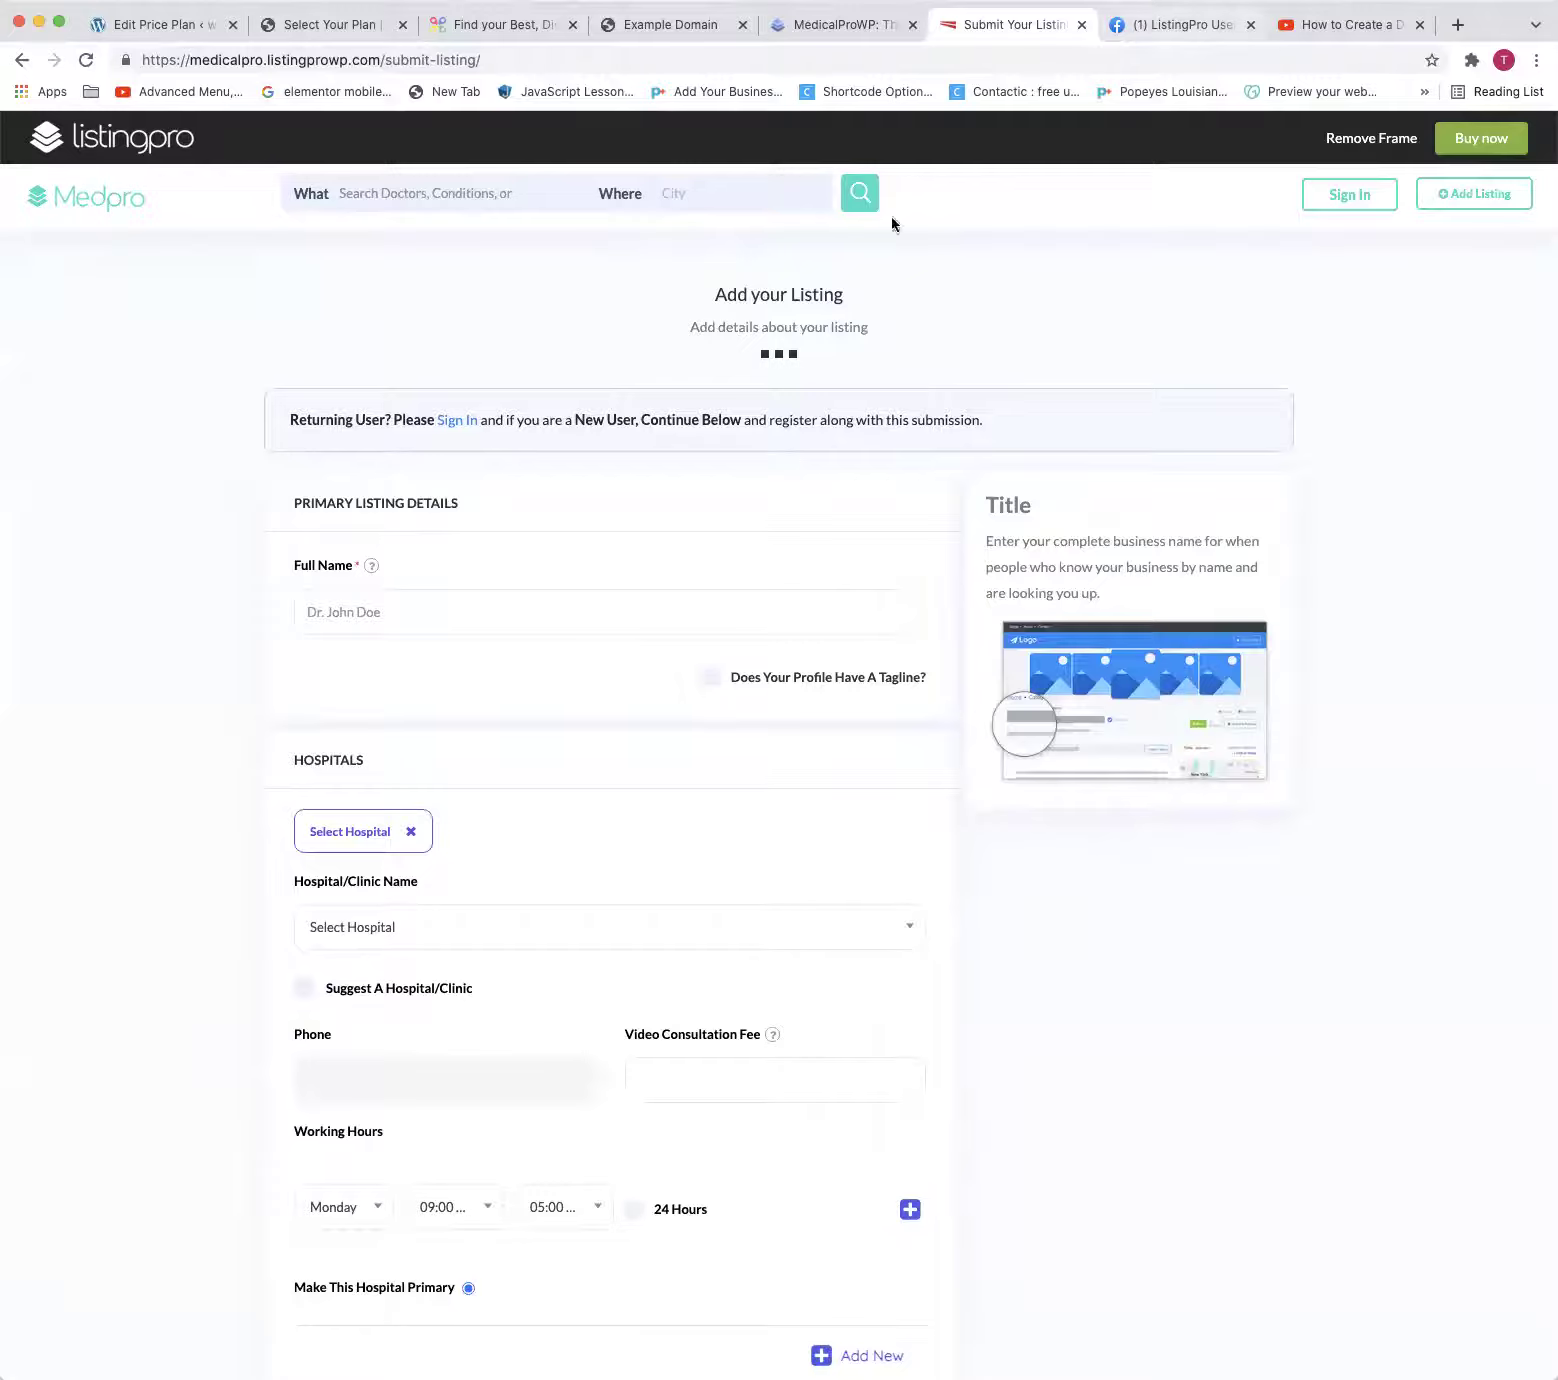
# Examine the listing form from the primary and hospital details down to the media uploads and account sign-up fields
pyautogui.scroll(-3, 443, 656)
pyautogui.scroll(-5, 443, 656)
pyautogui.scroll(-20, 479, 543)
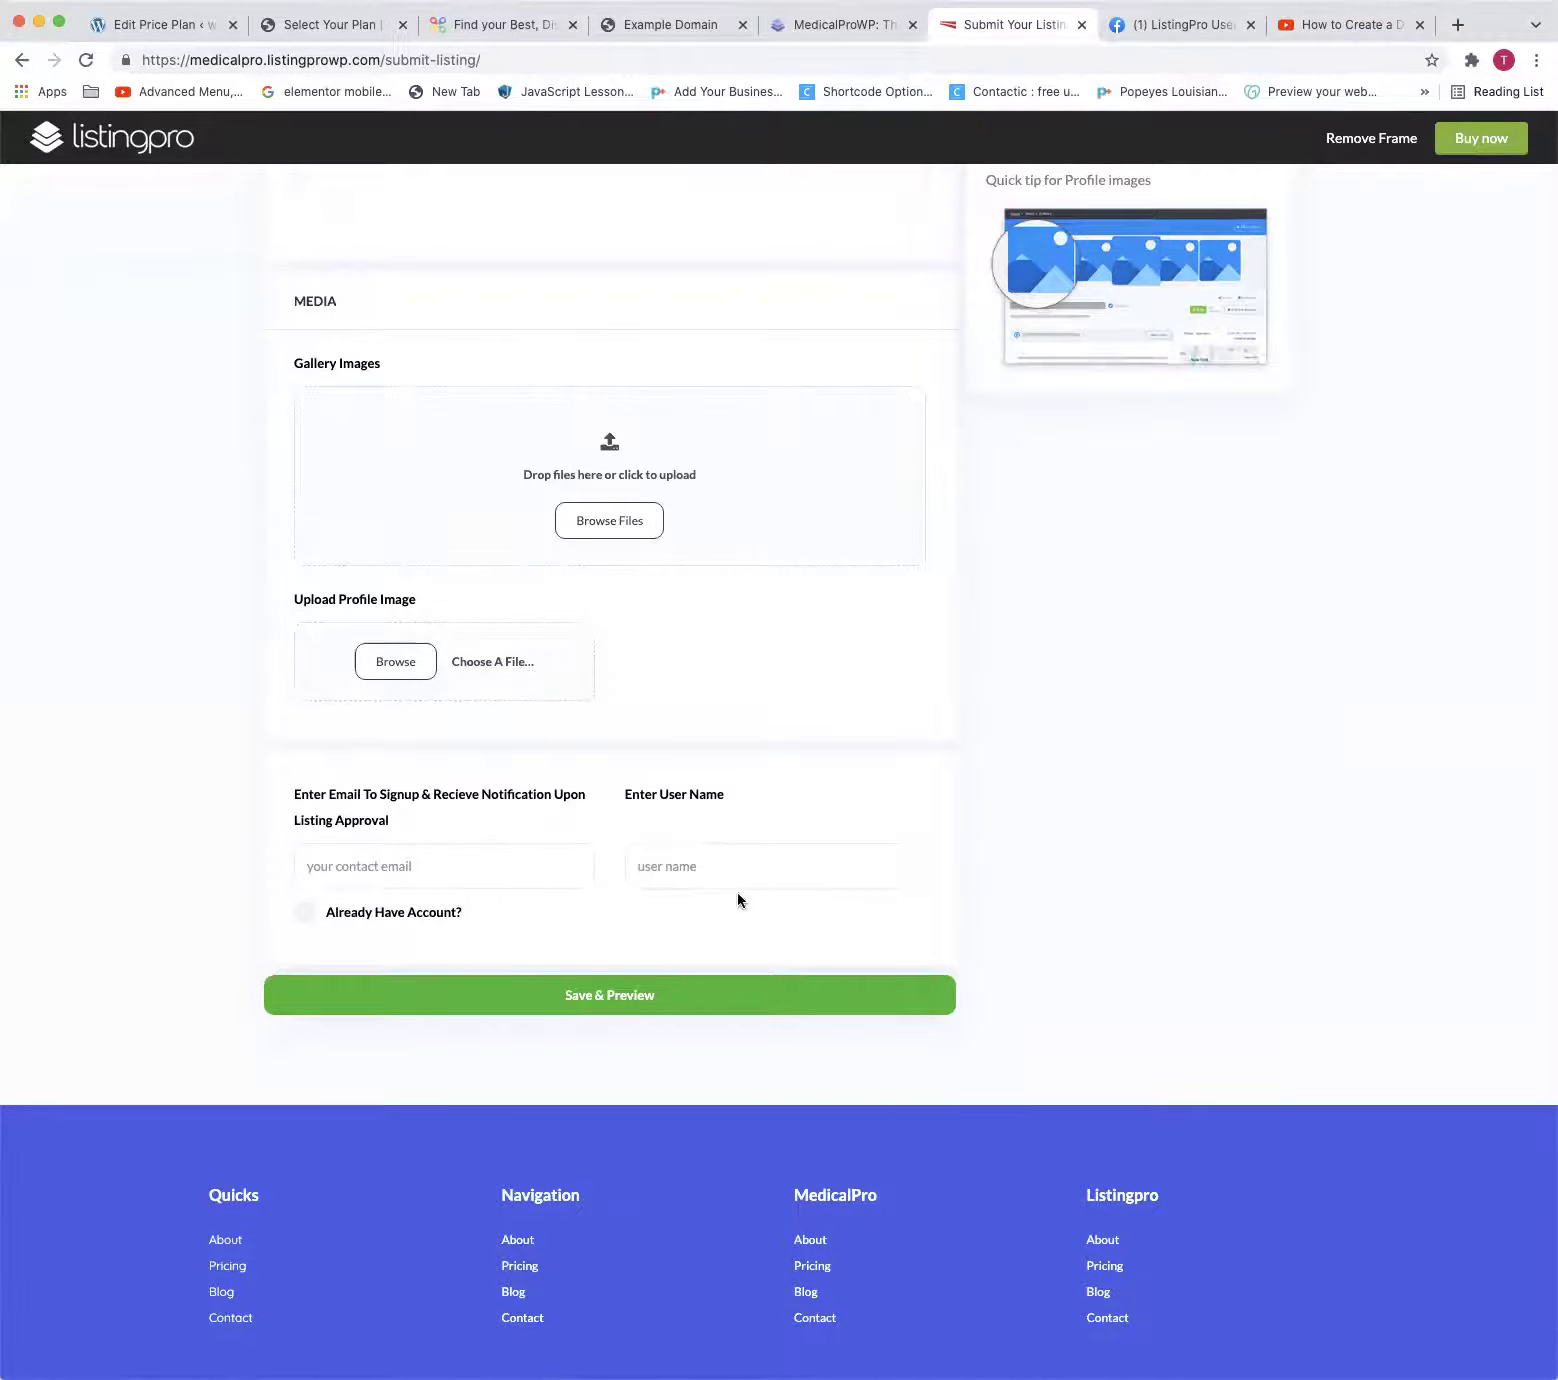
pyautogui.scroll(2, 748, 940)
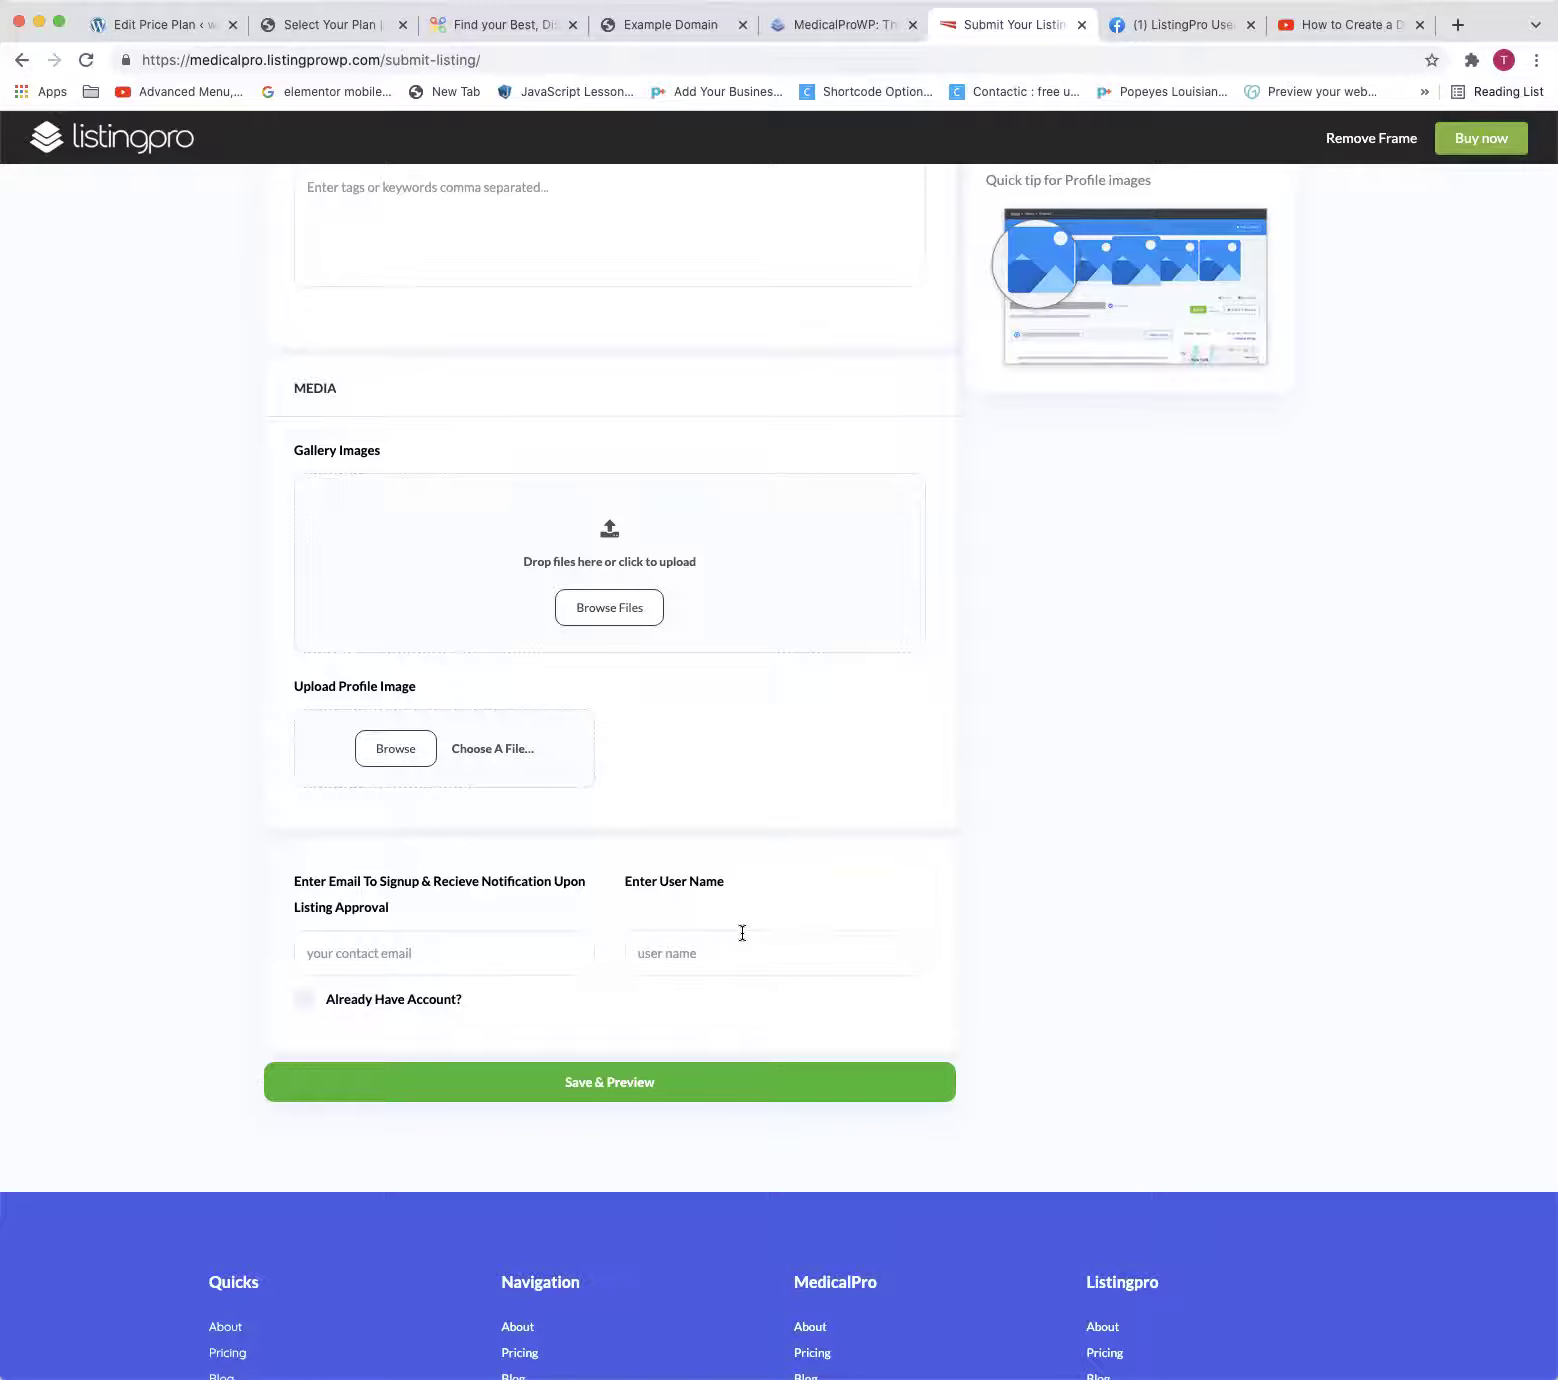
pyautogui.scroll(15, 629, 1050)
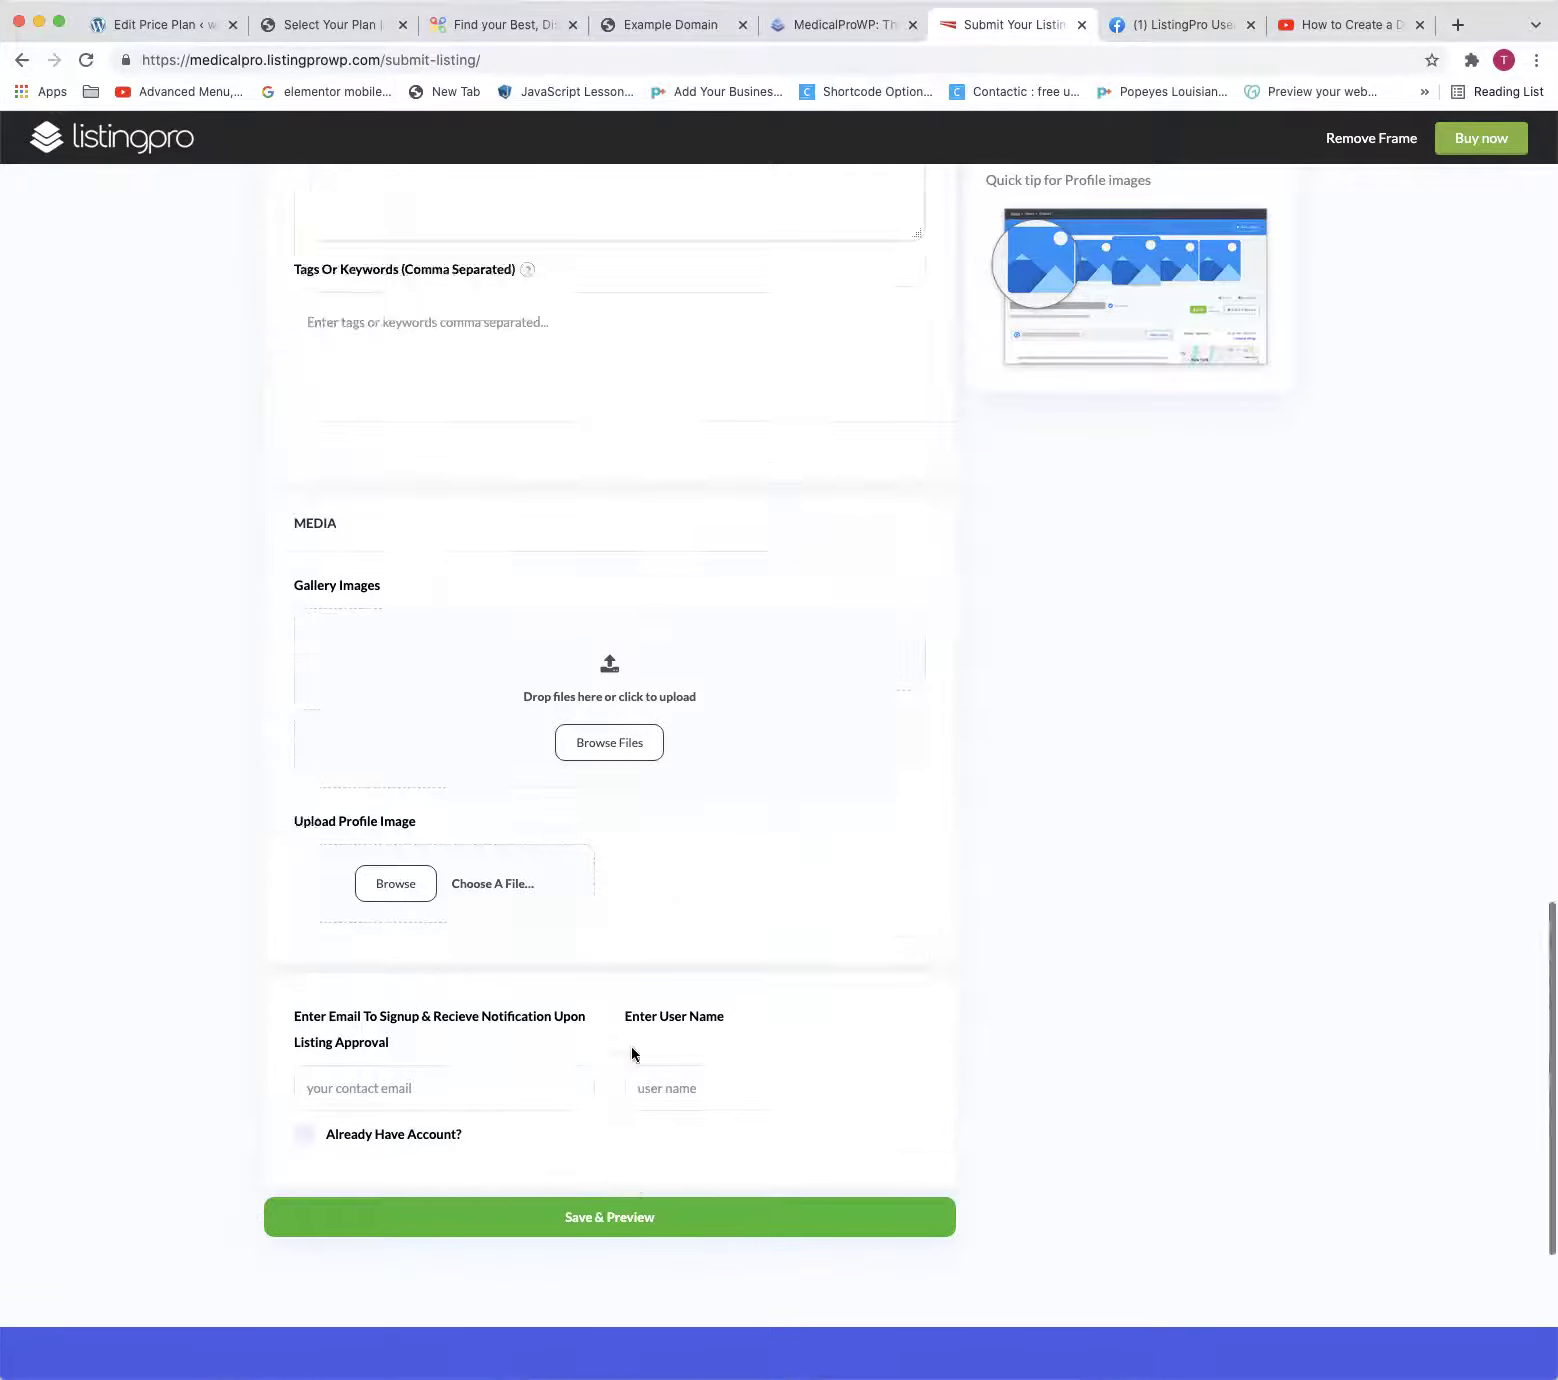
pyautogui.scroll(10, 548, 400)
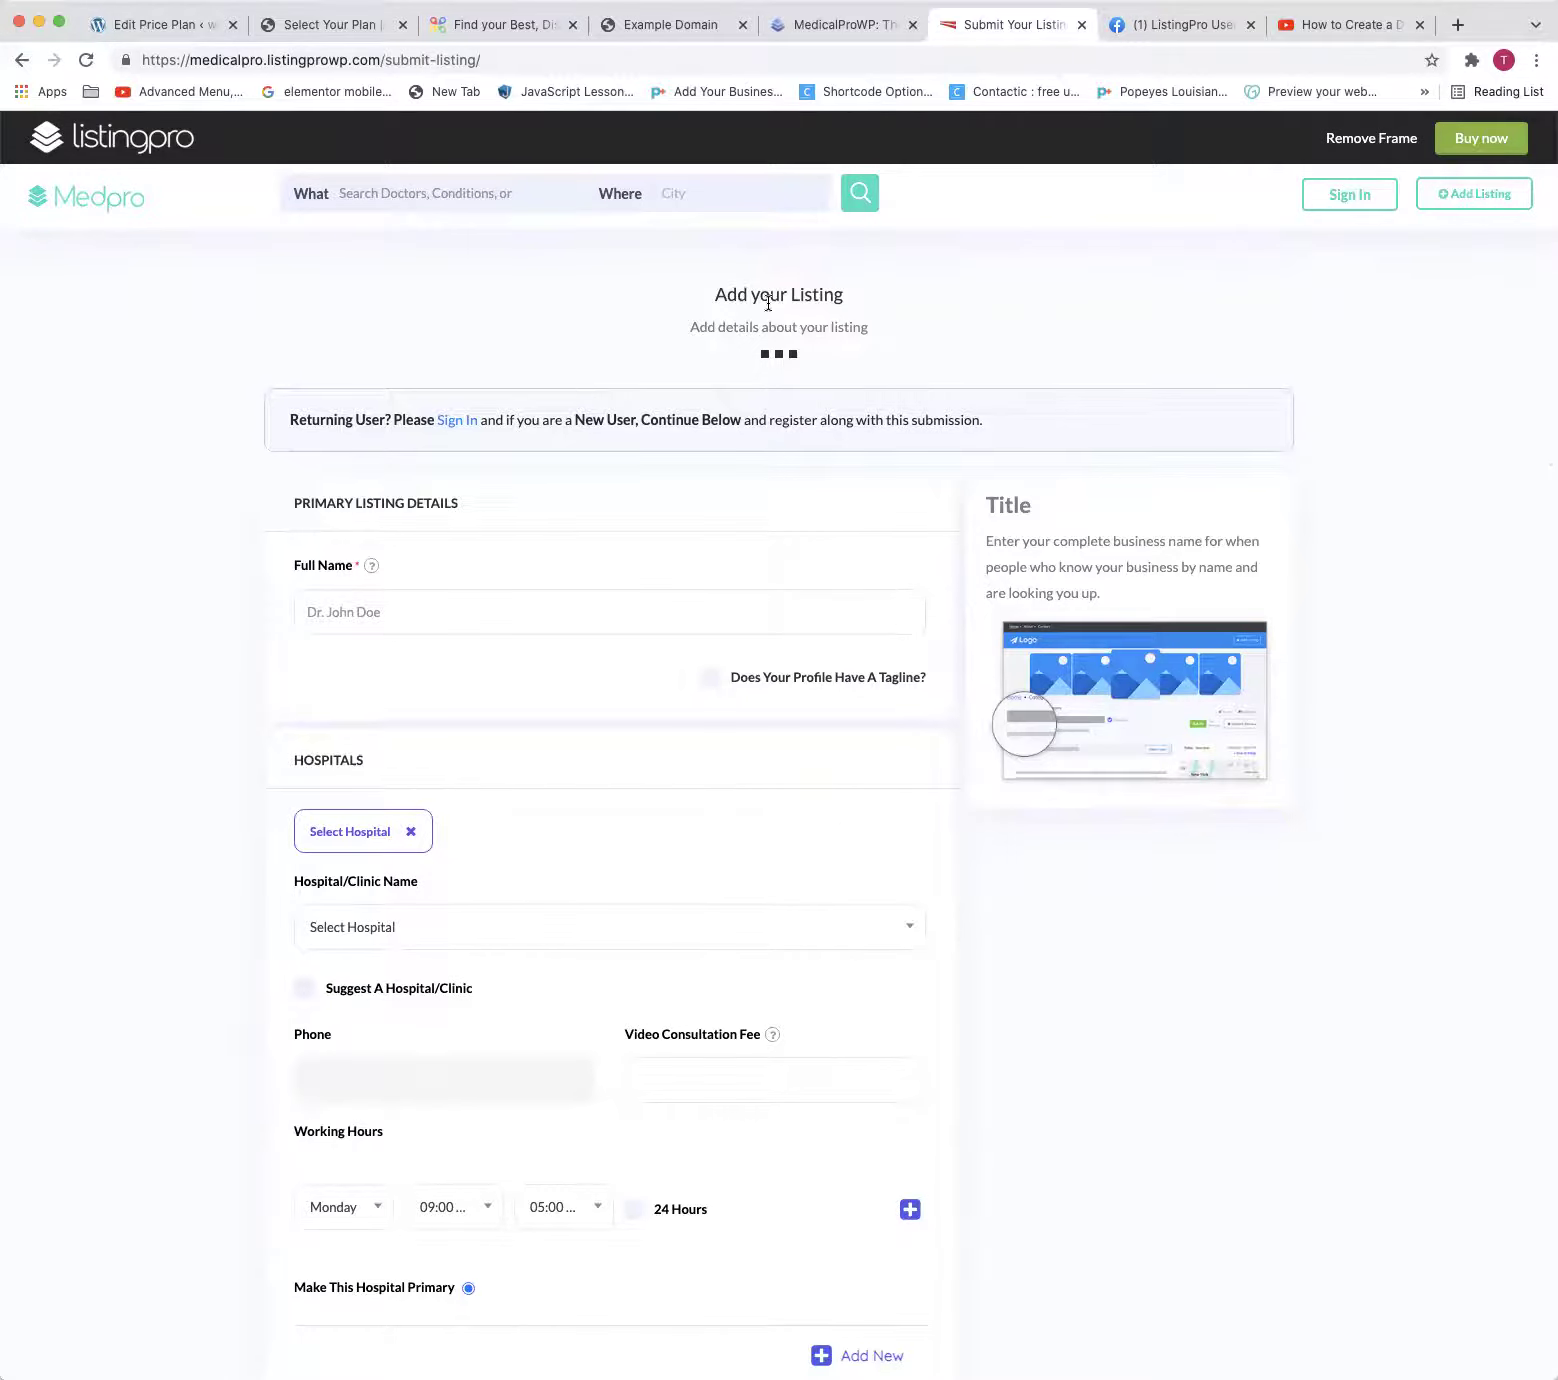
pyautogui.click(672, 57)
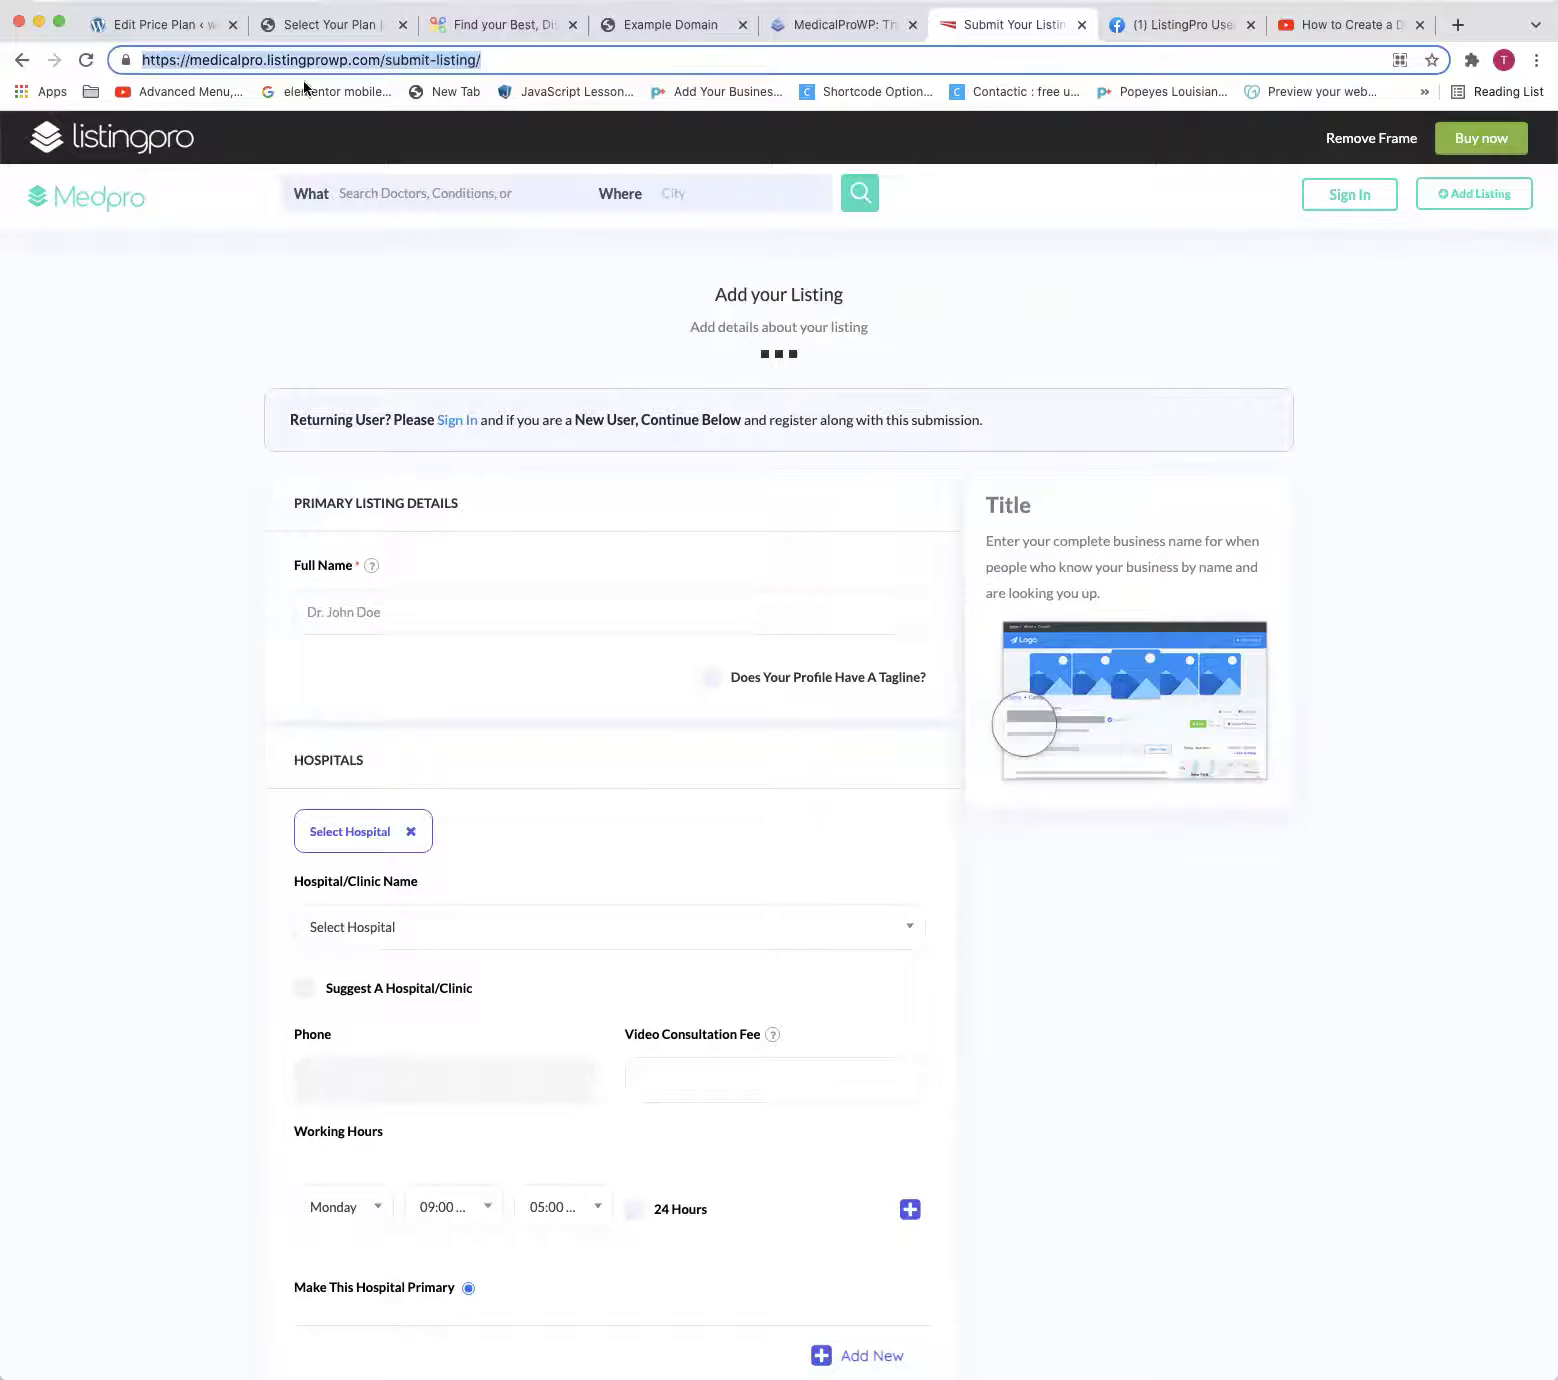
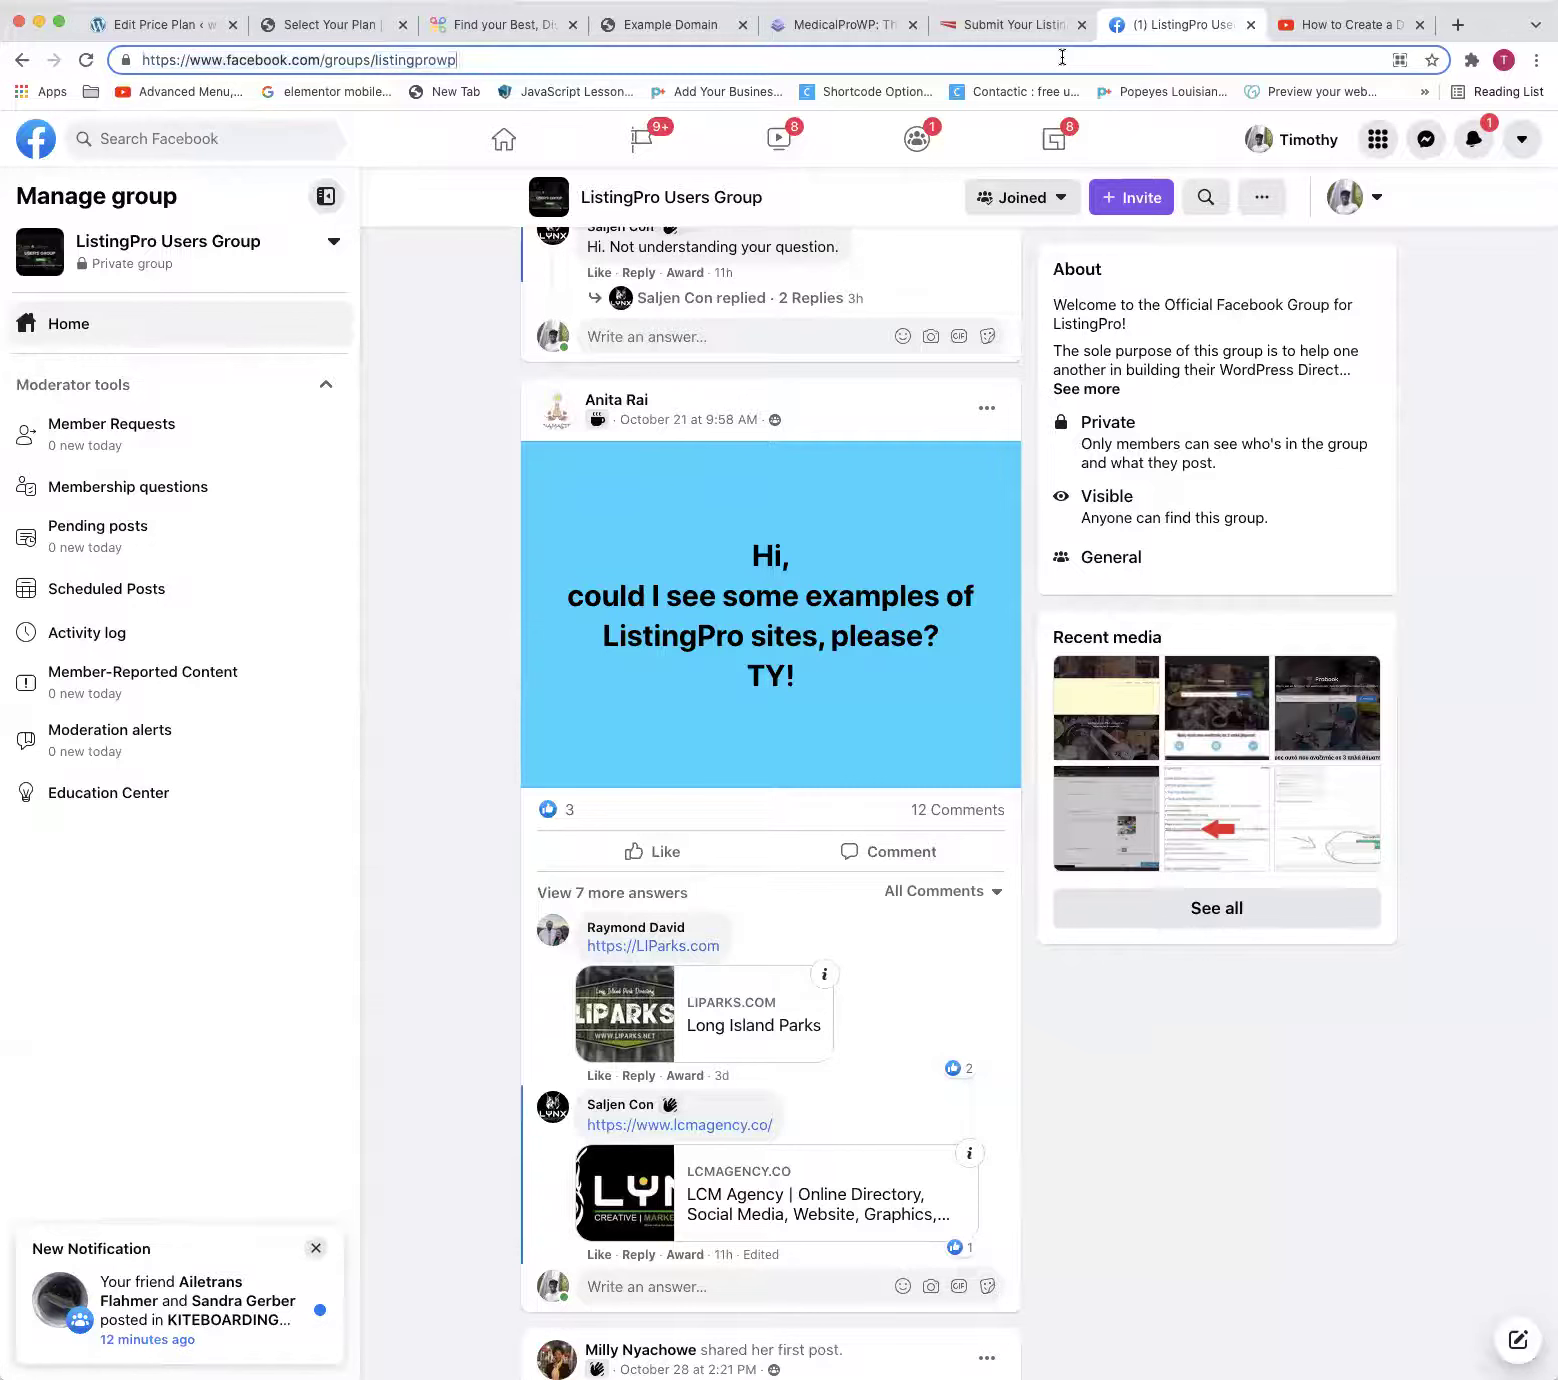
# Switch back to the WordPress admin, open the Media Library and view the attachment details of video-img-7.jpg
pyautogui.click(145, 24)
pyautogui.click(62, 288)
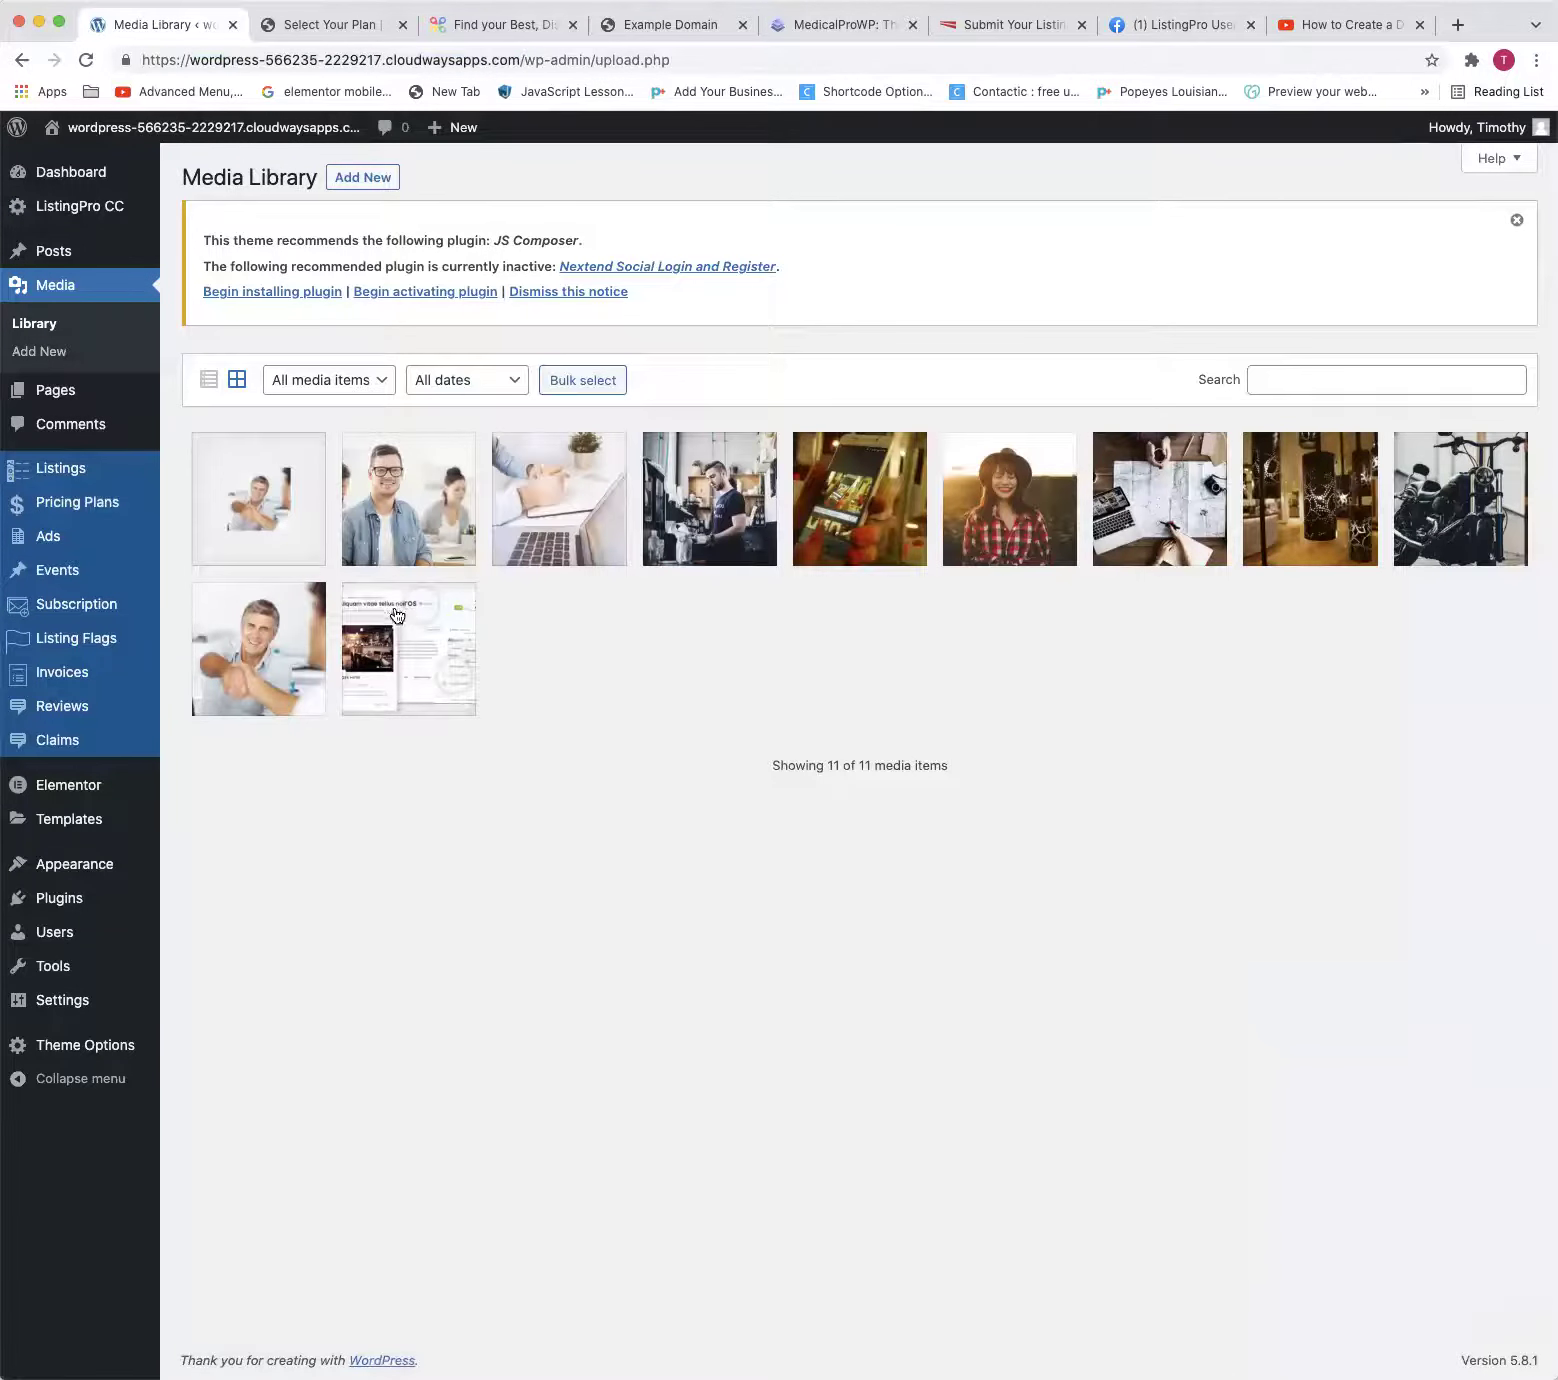
pyautogui.click(423, 547)
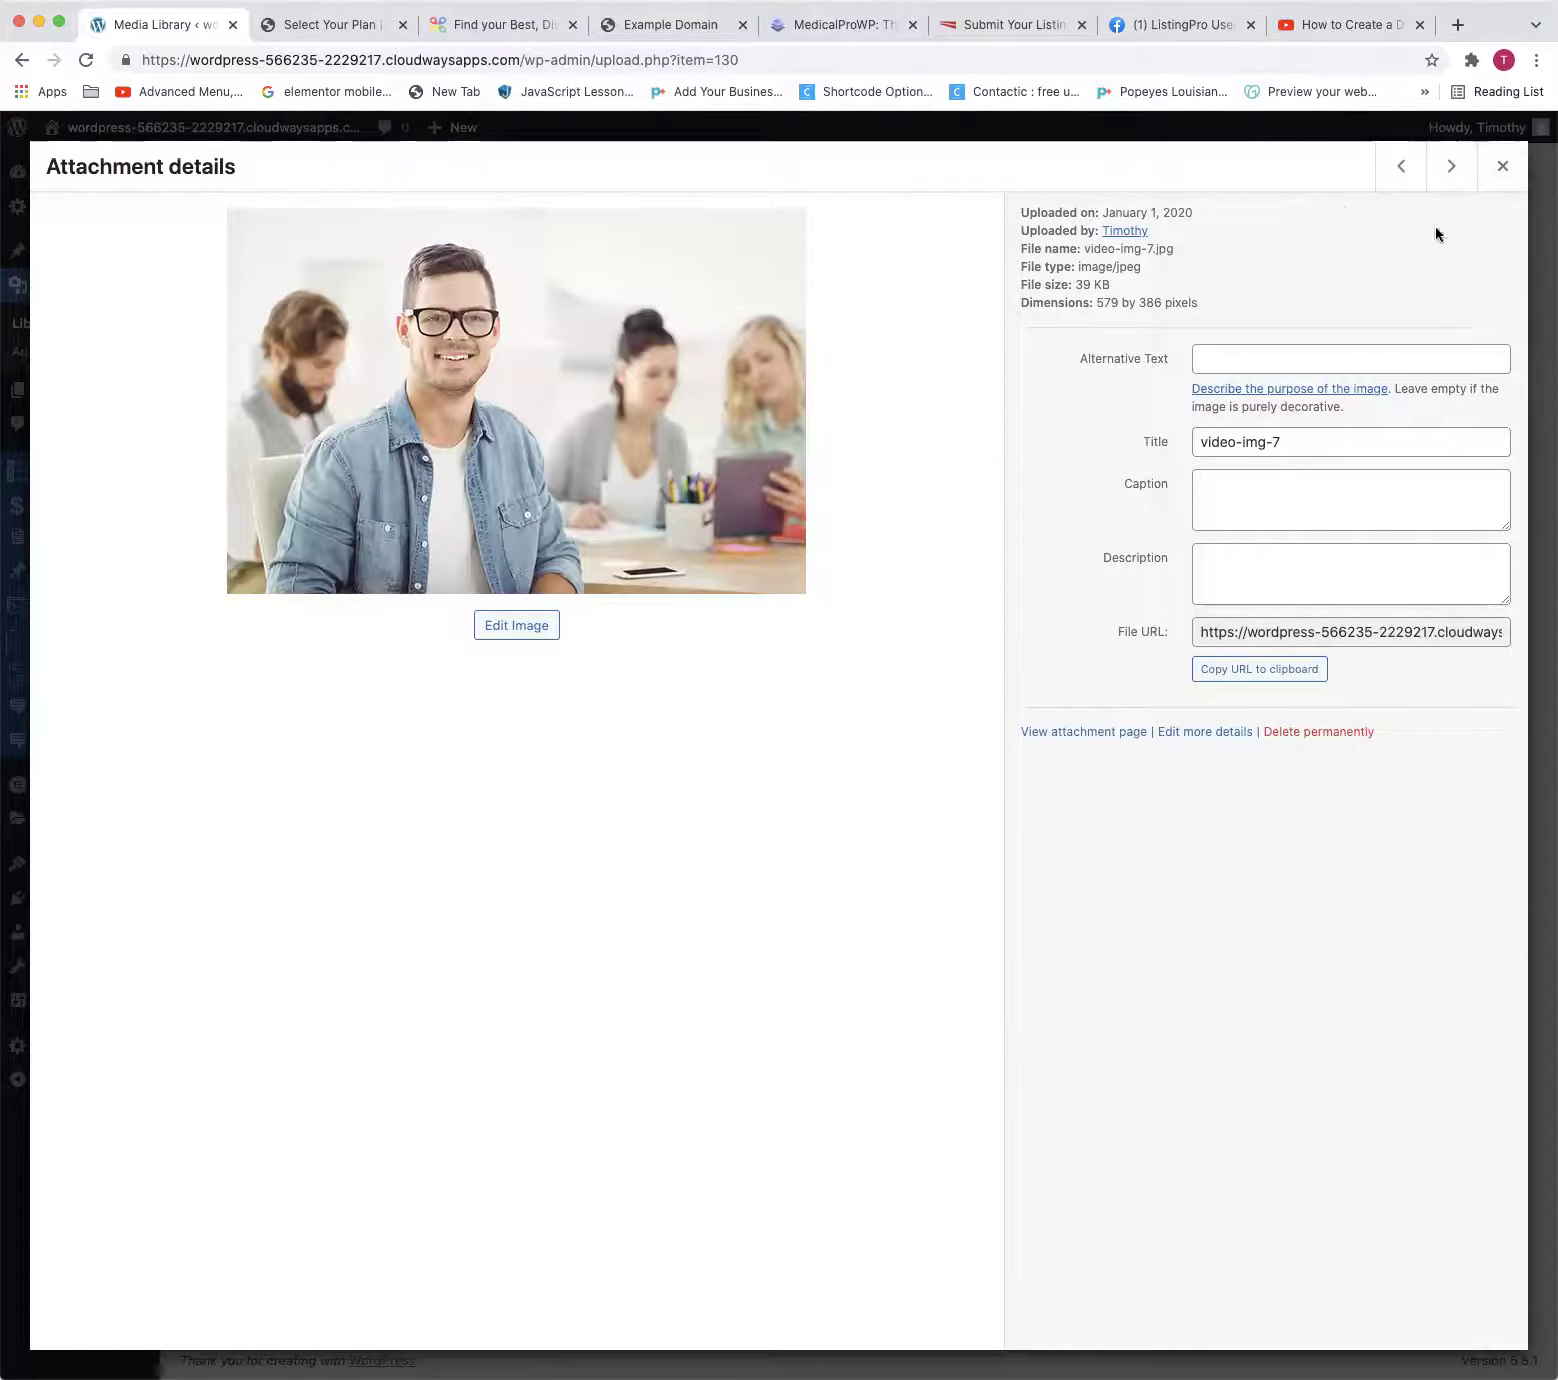
pyautogui.click(1519, 188)
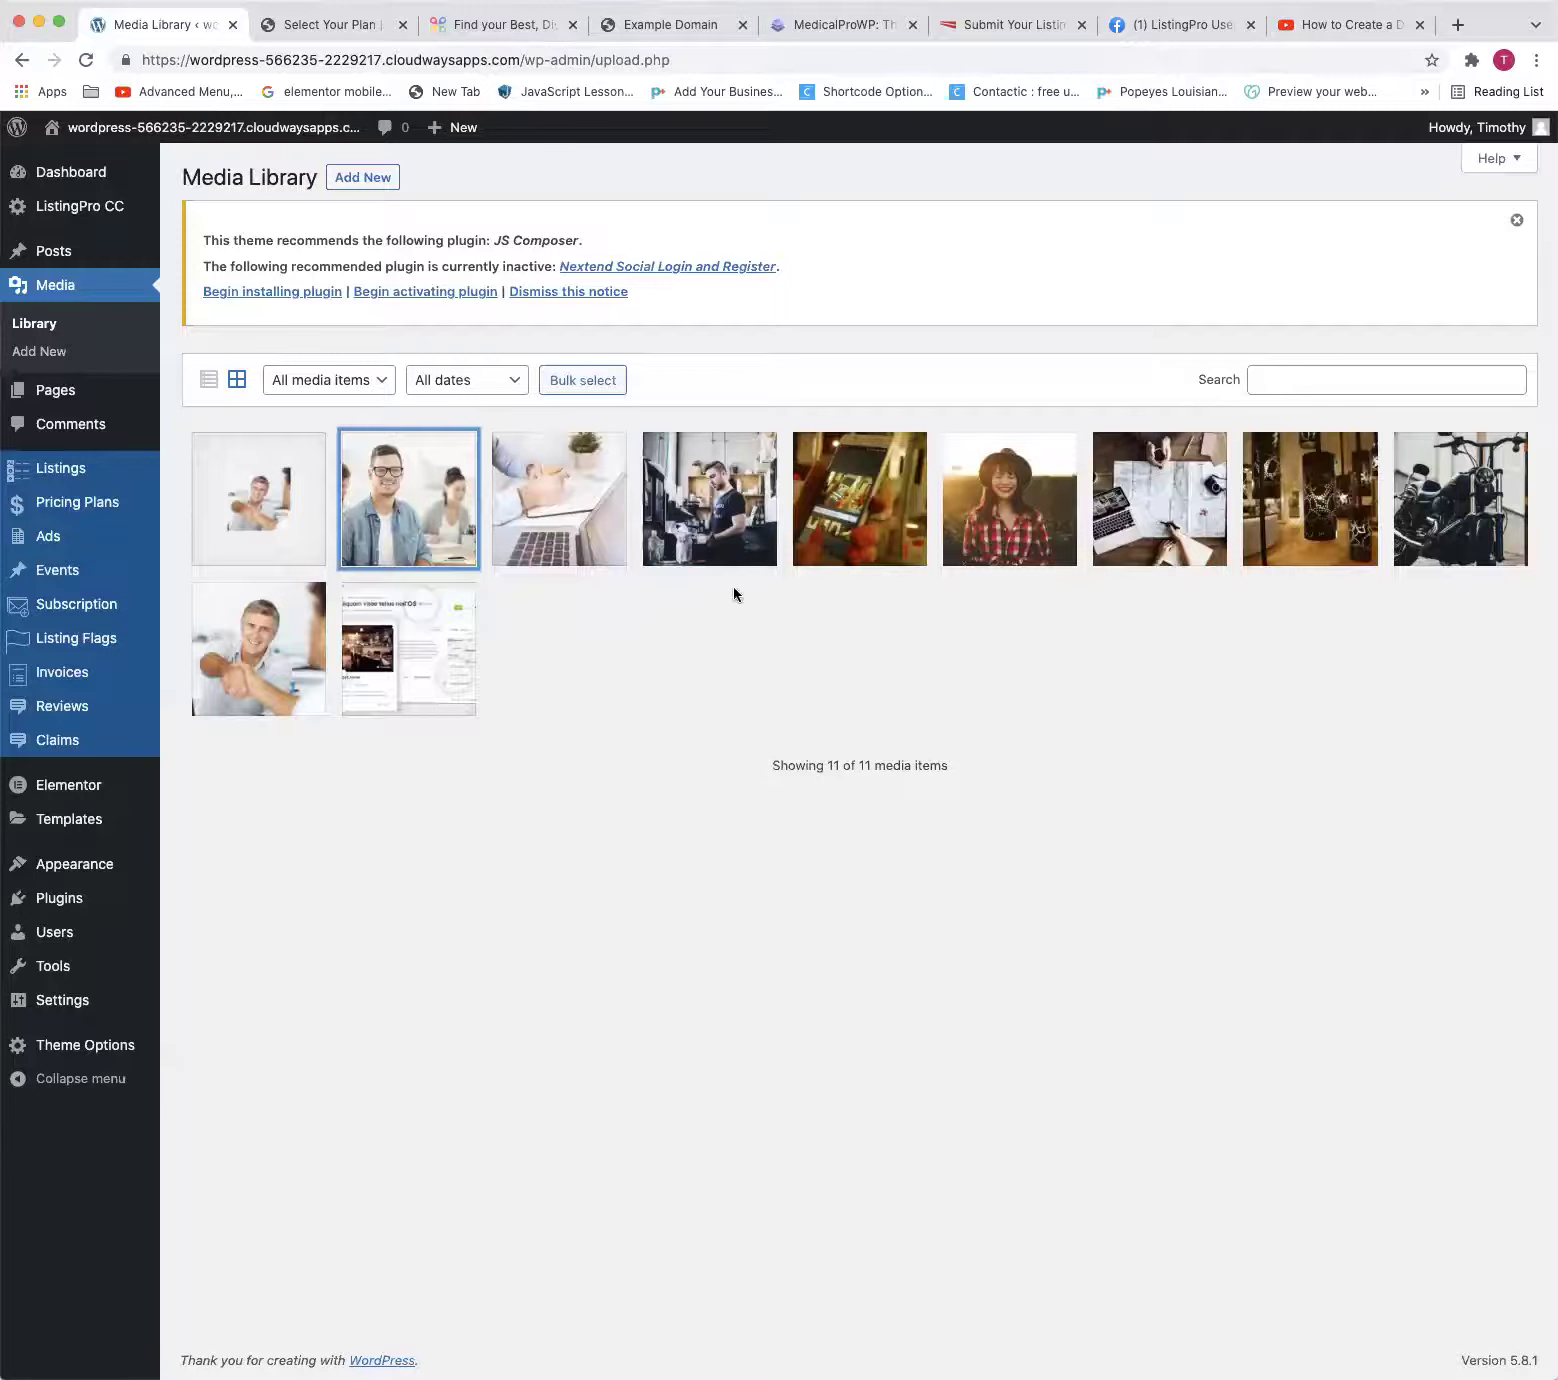
# Check who uploaded the map and laptop photo pexels-photo-297755.jpeg in its attachment details
pyautogui.click(1120, 490)
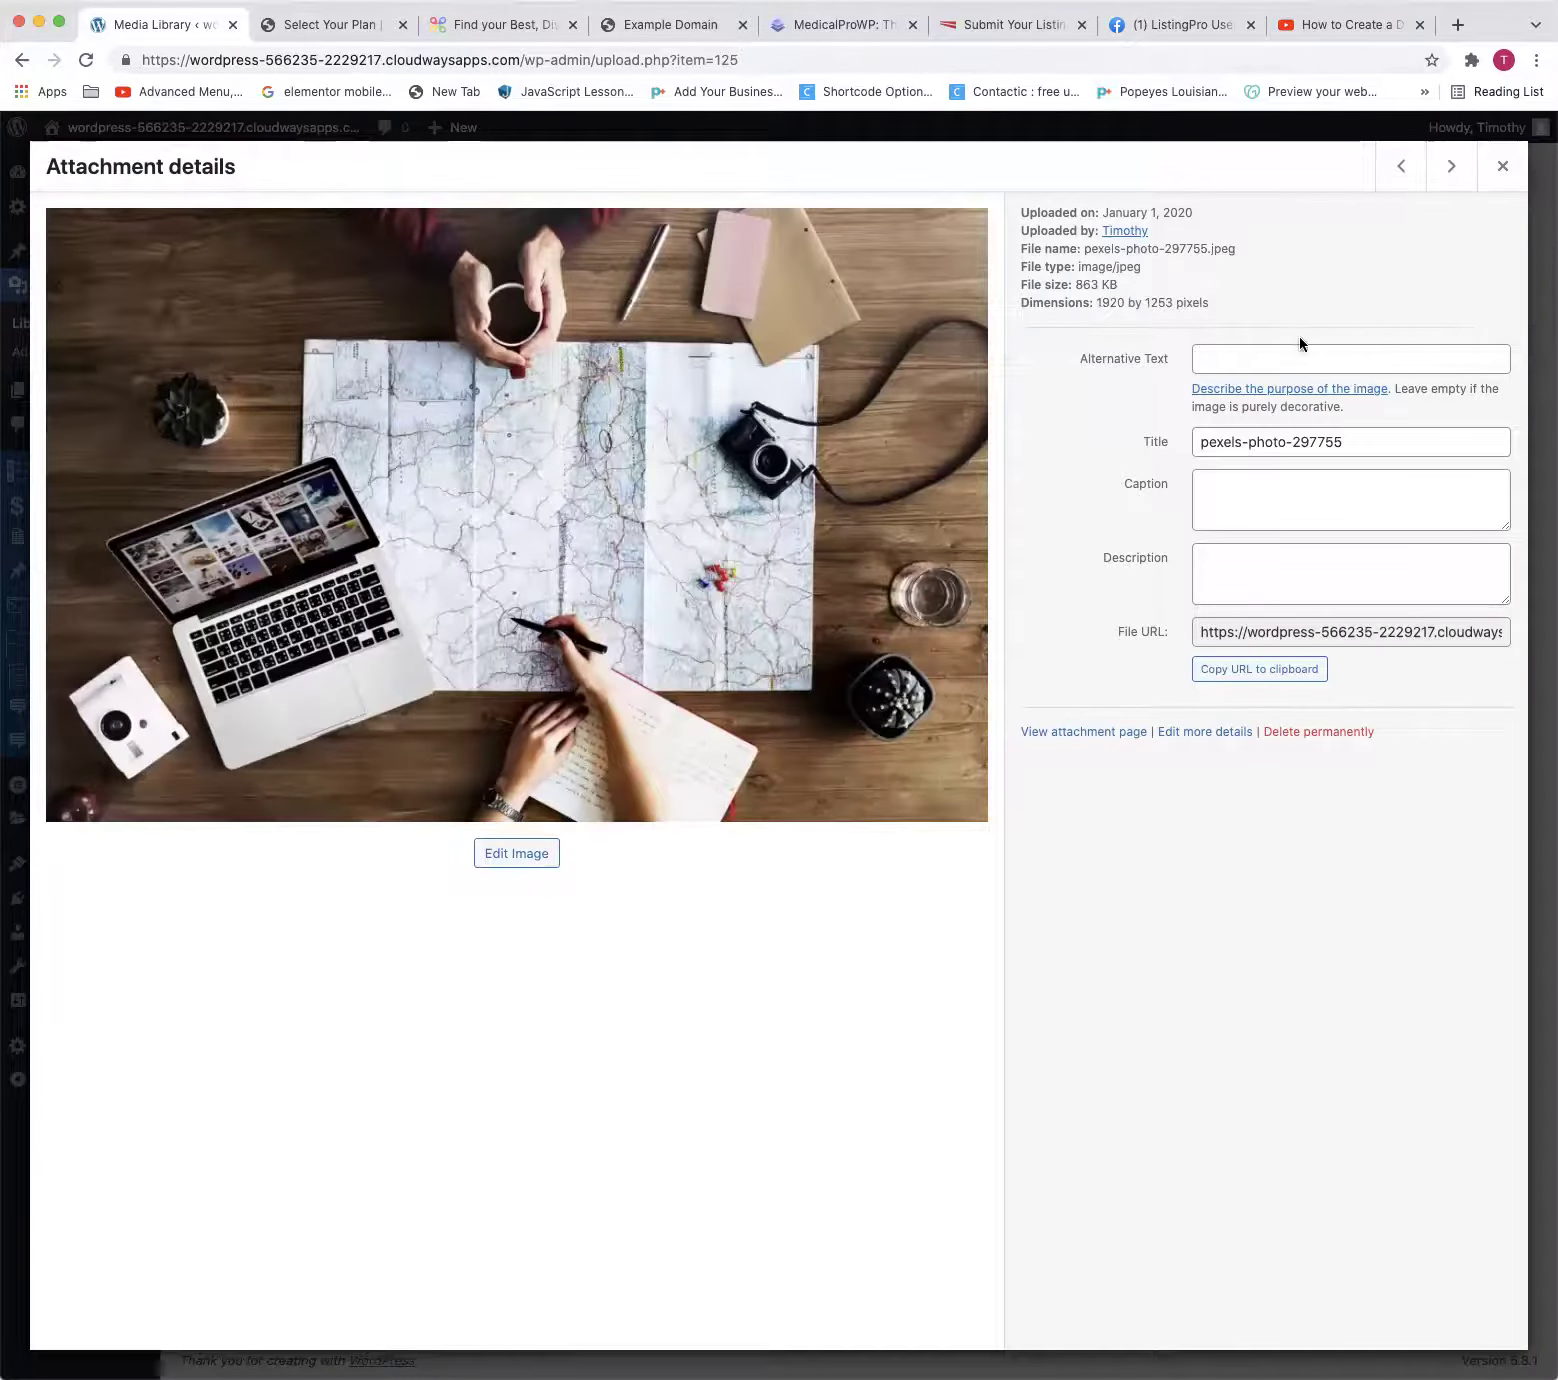
pyautogui.tripleClick(1291, 286)
pyautogui.moveTo(1153, 232); pyautogui.dragTo(1090, 231)
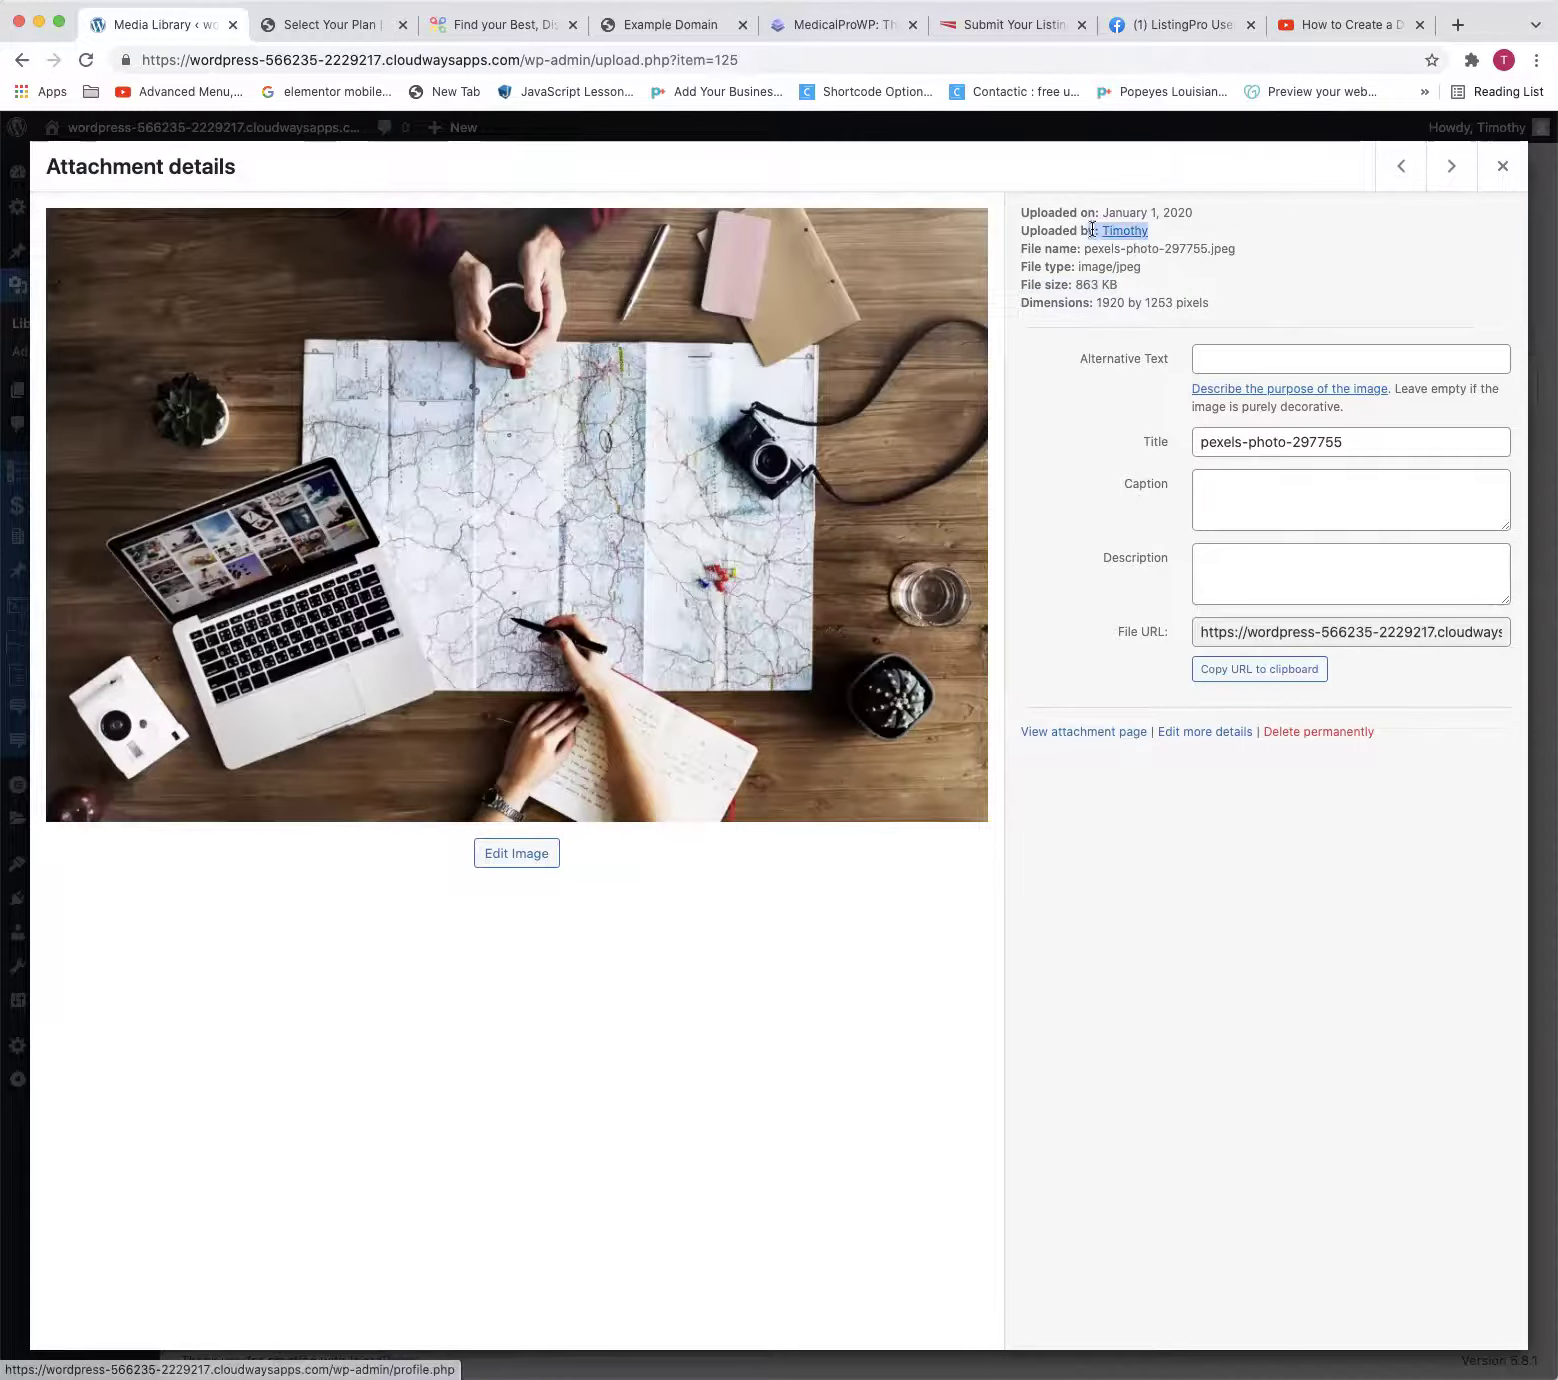
pyautogui.click(1506, 174)
# Check the upload date and uploader of repair-serabc.jpeg in its attachment details, and return to the Media Library
pyautogui.click(713, 485)
pyautogui.moveTo(1150, 231); pyautogui.dragTo(998, 236)
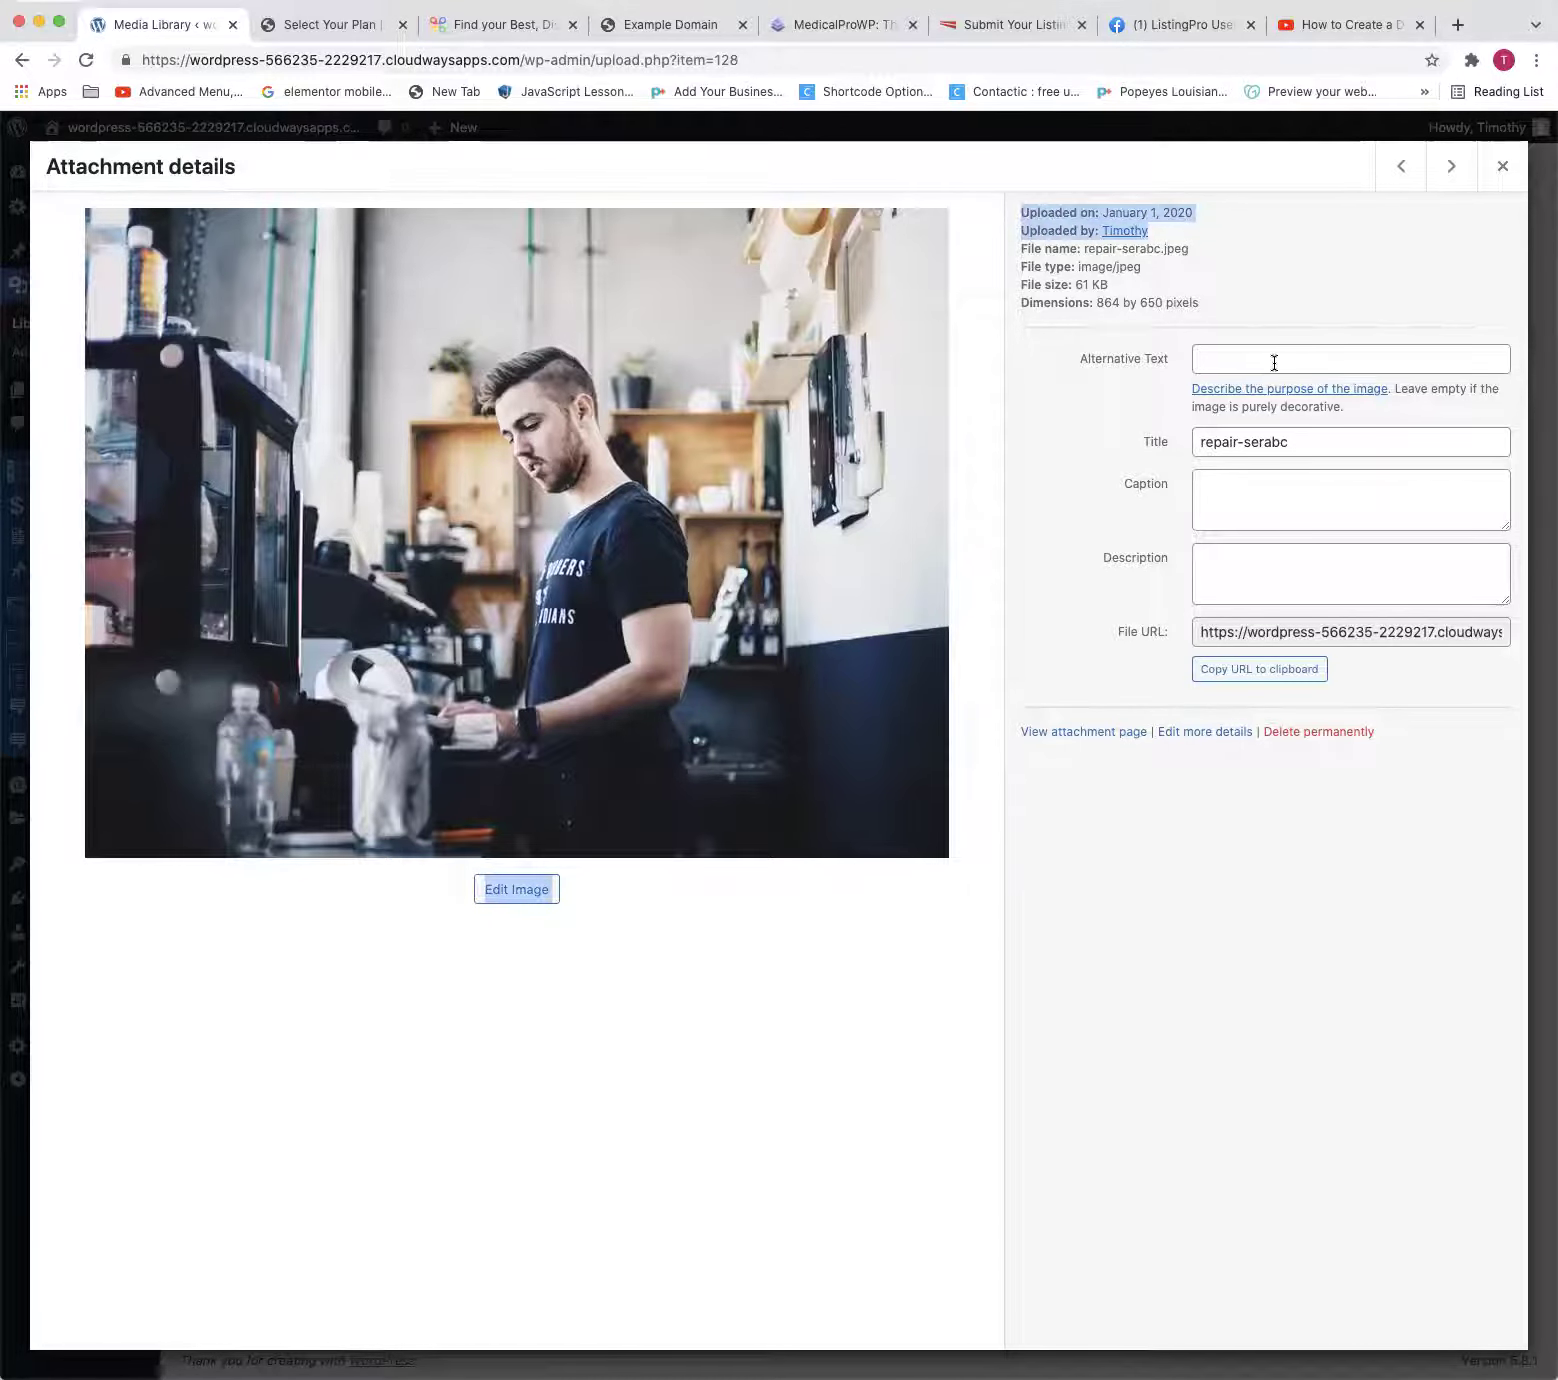
pyautogui.click(1510, 167)
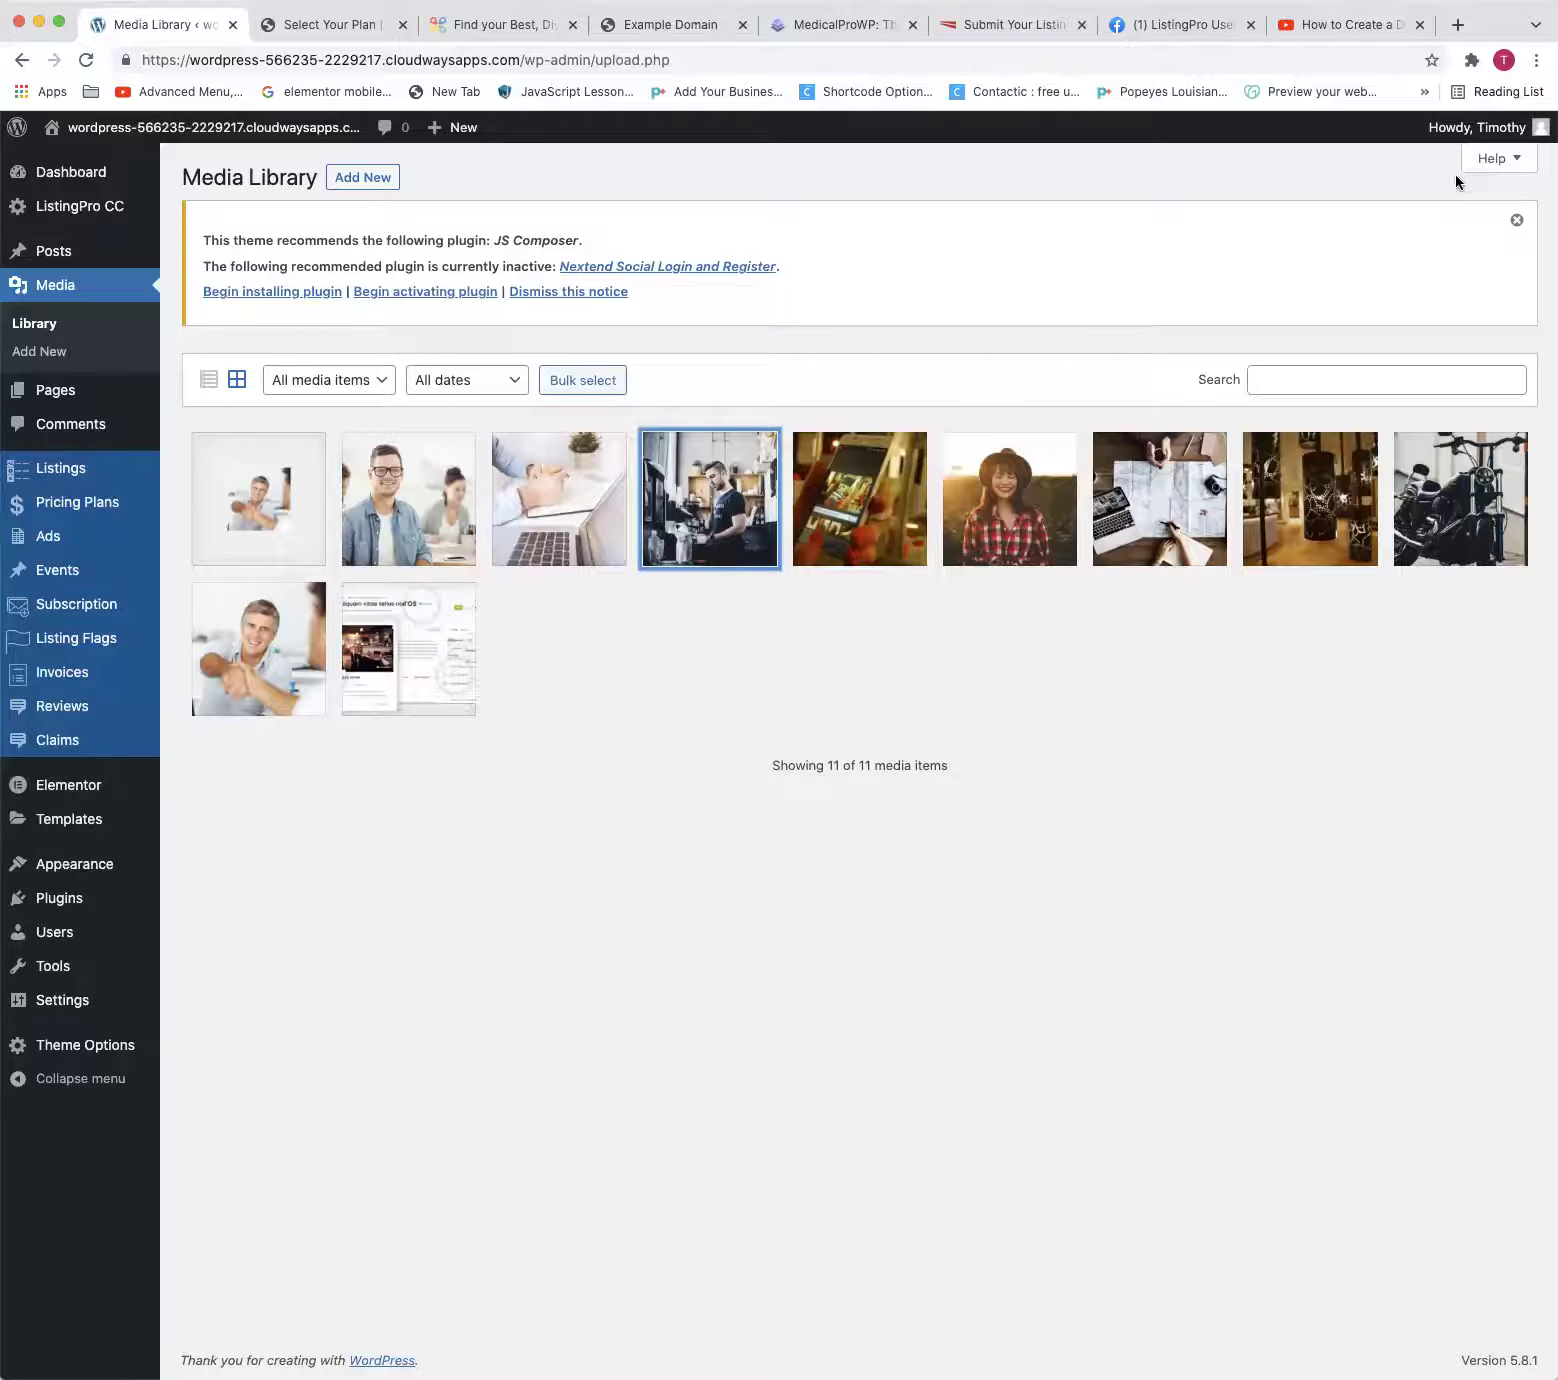
pyautogui.click(872, 606)
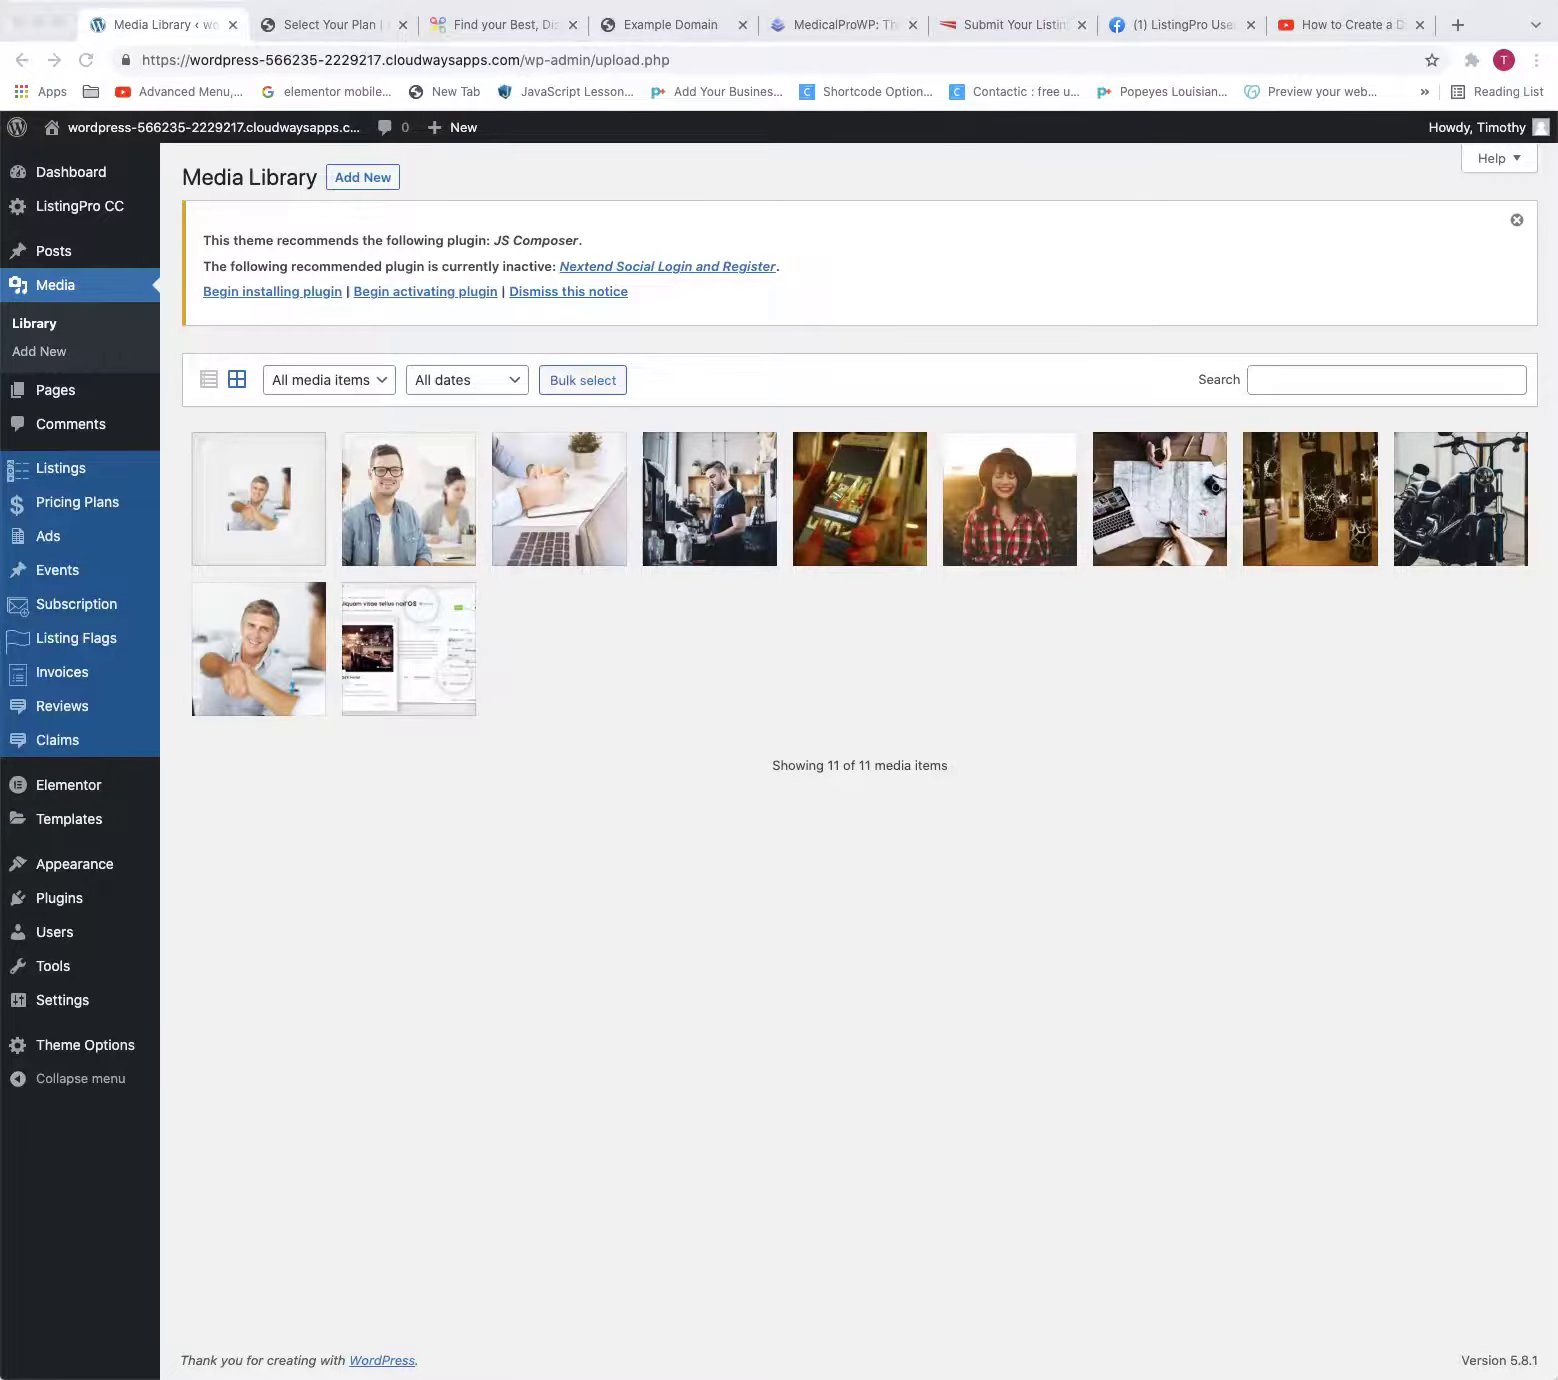
# Switch to the ListingPro 2.5 tutorial on YouTube, open the Overnight Coder channel and look through its uploads
pyautogui.click(1338, 28)
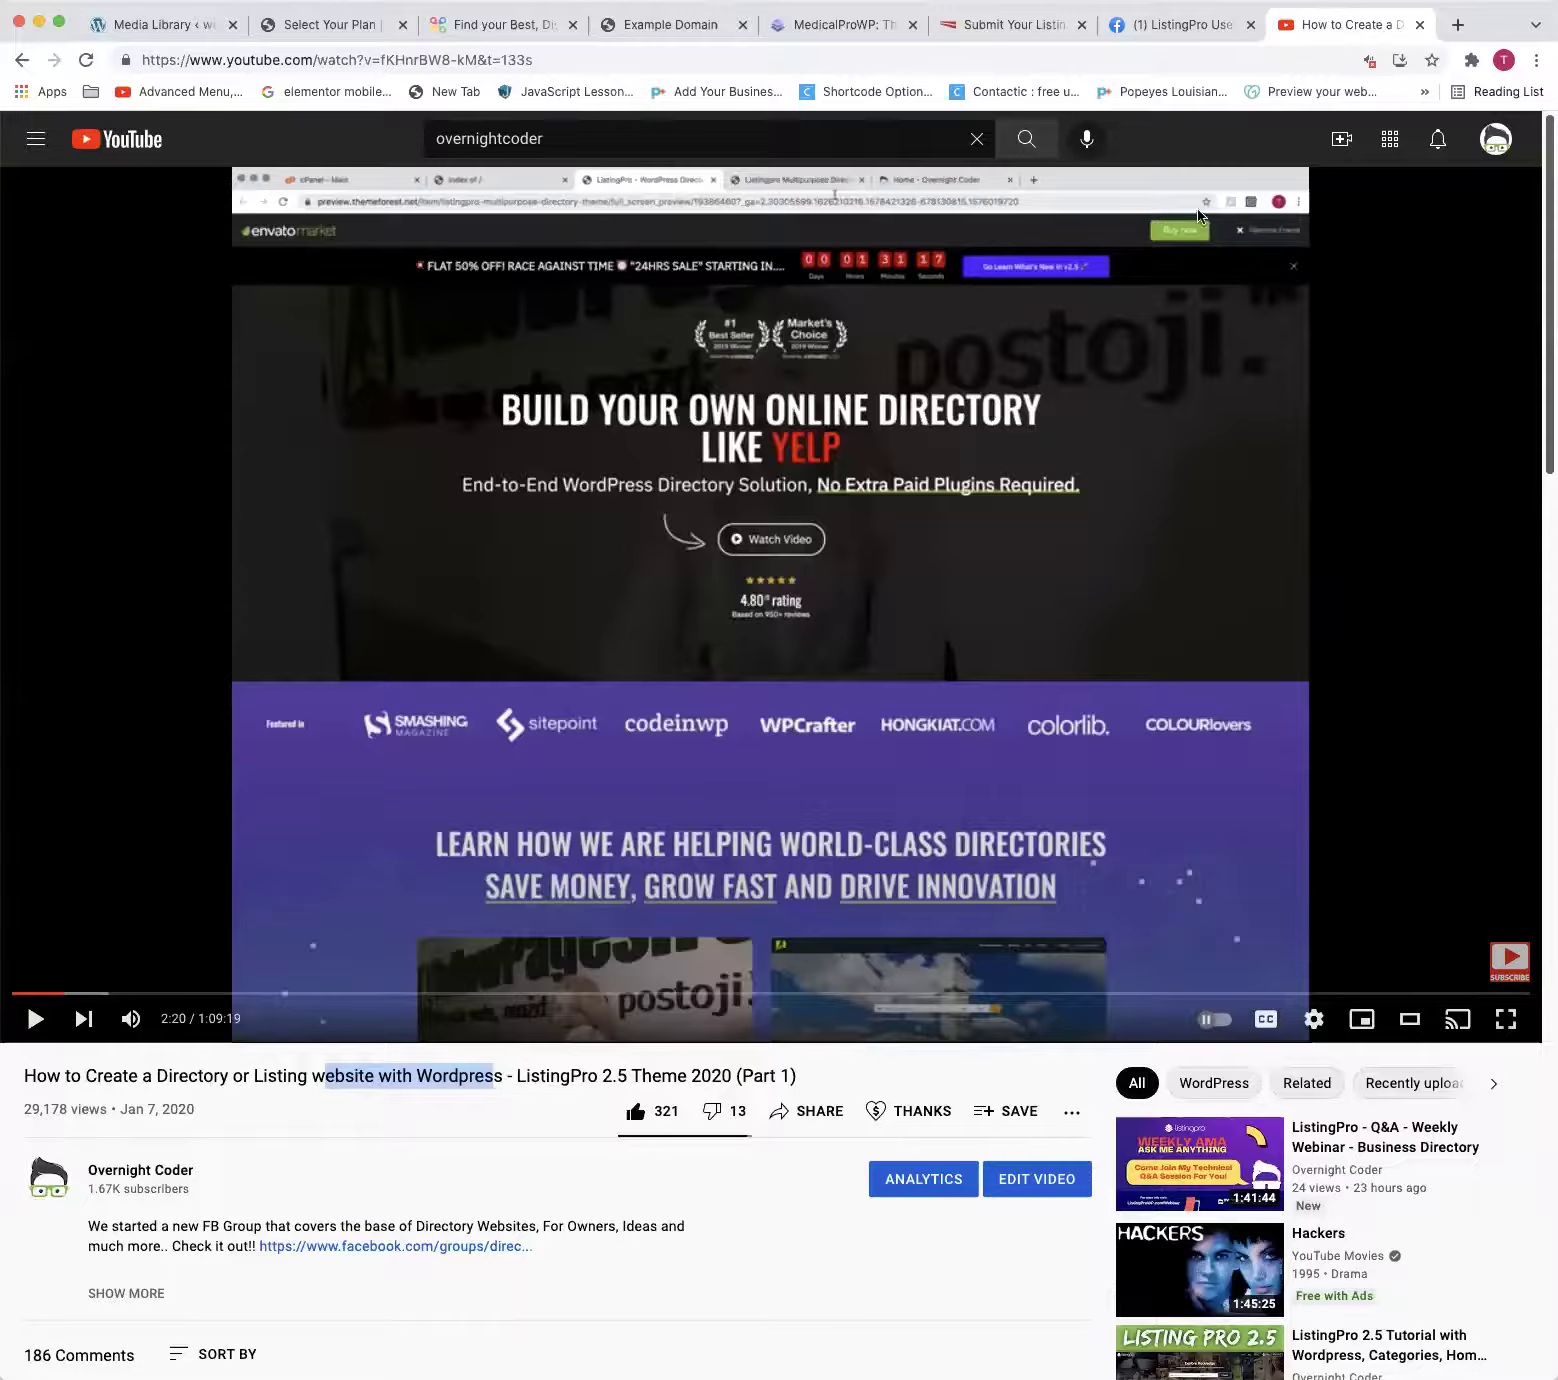
pyautogui.scroll(-2, 956, 487)
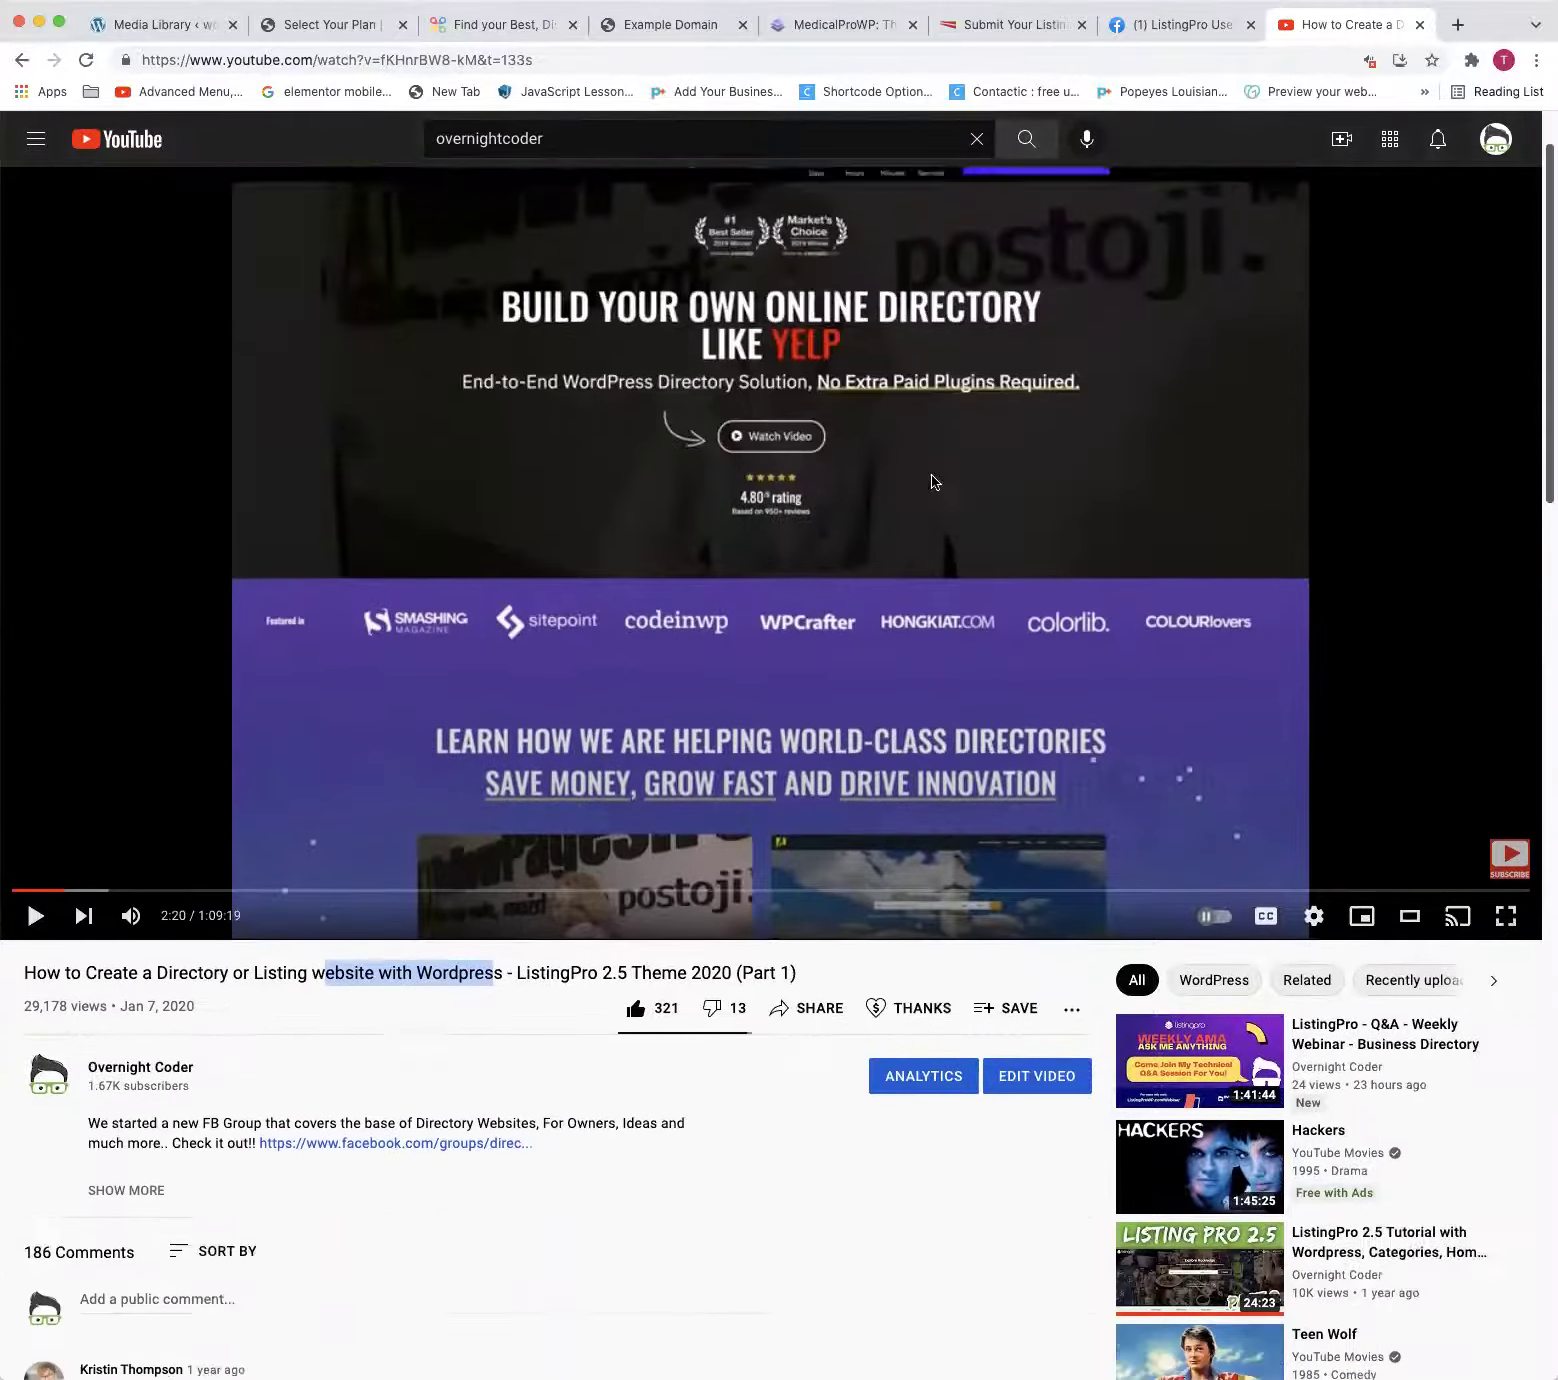
pyautogui.scroll(2, 931, 482)
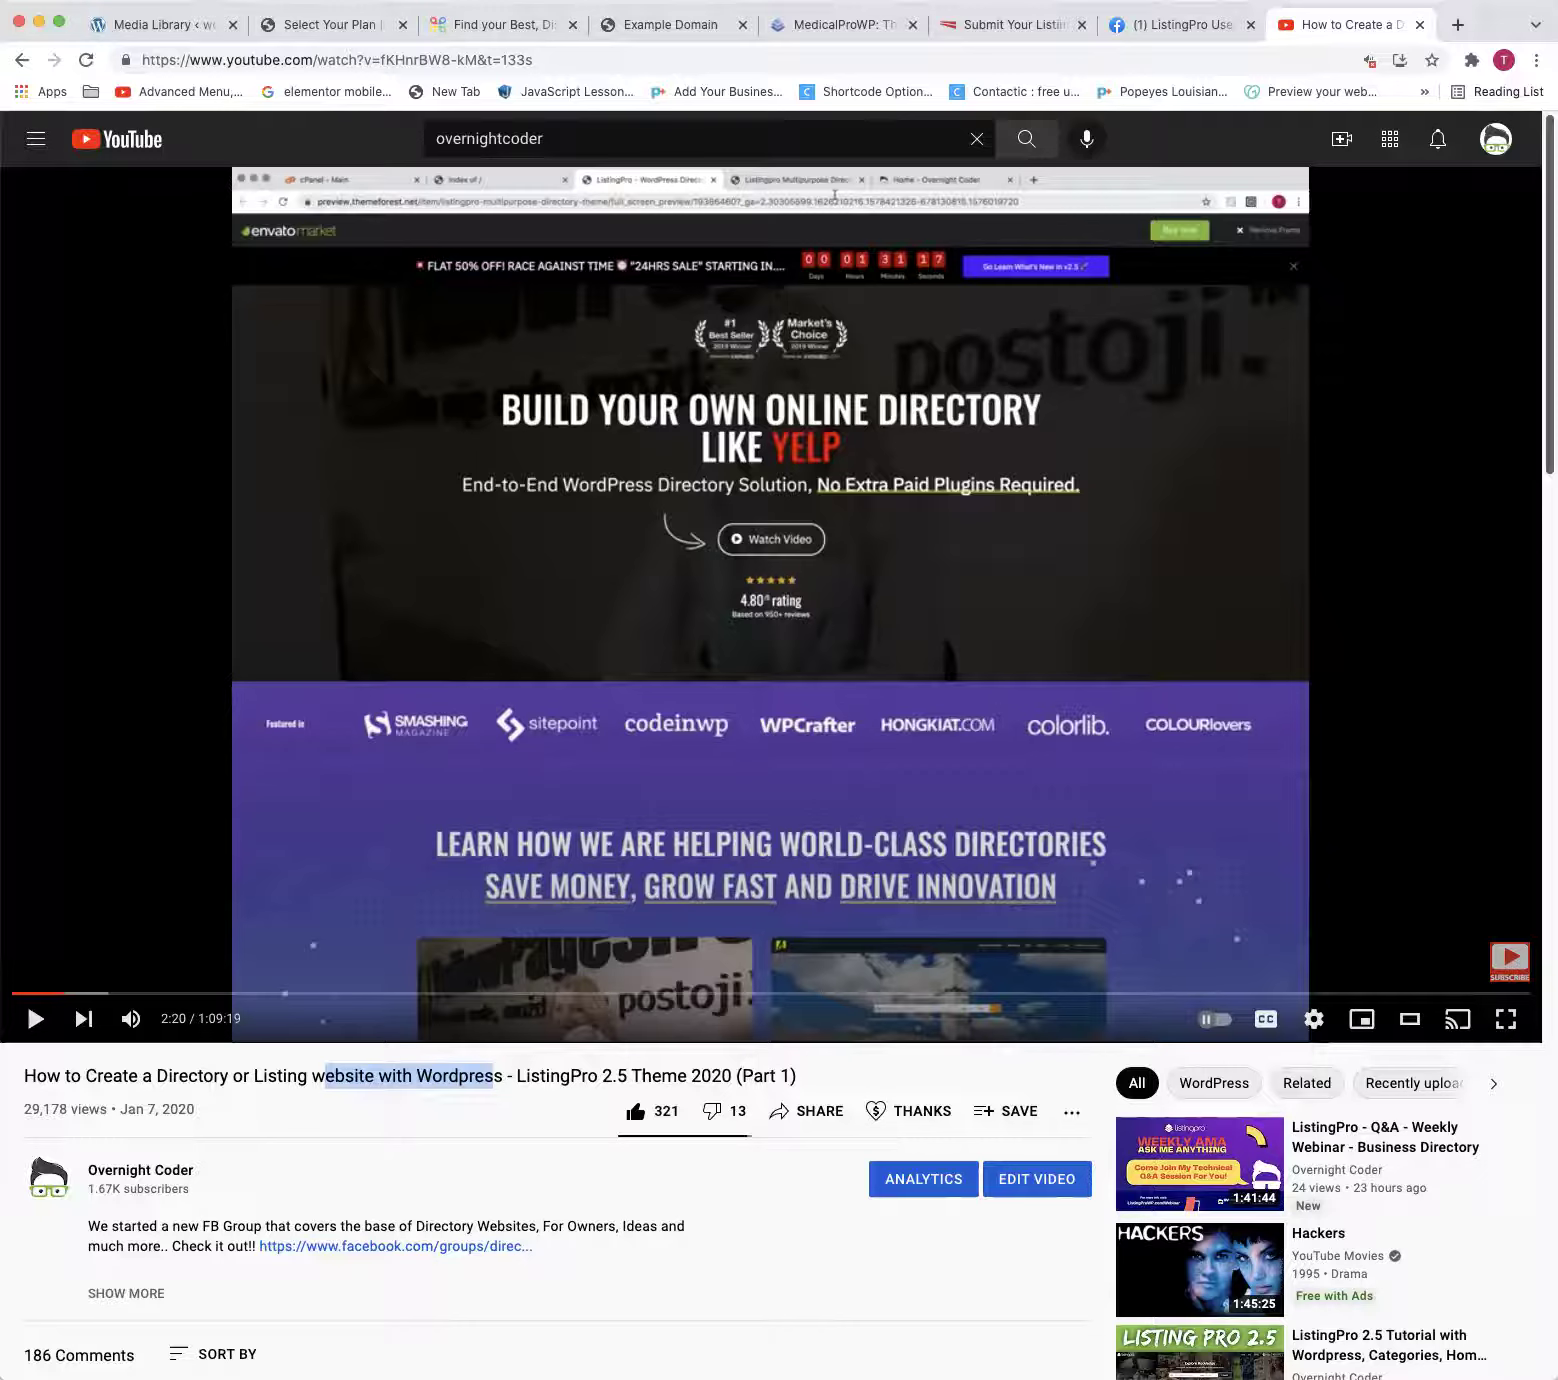
pyautogui.click(170, 1174)
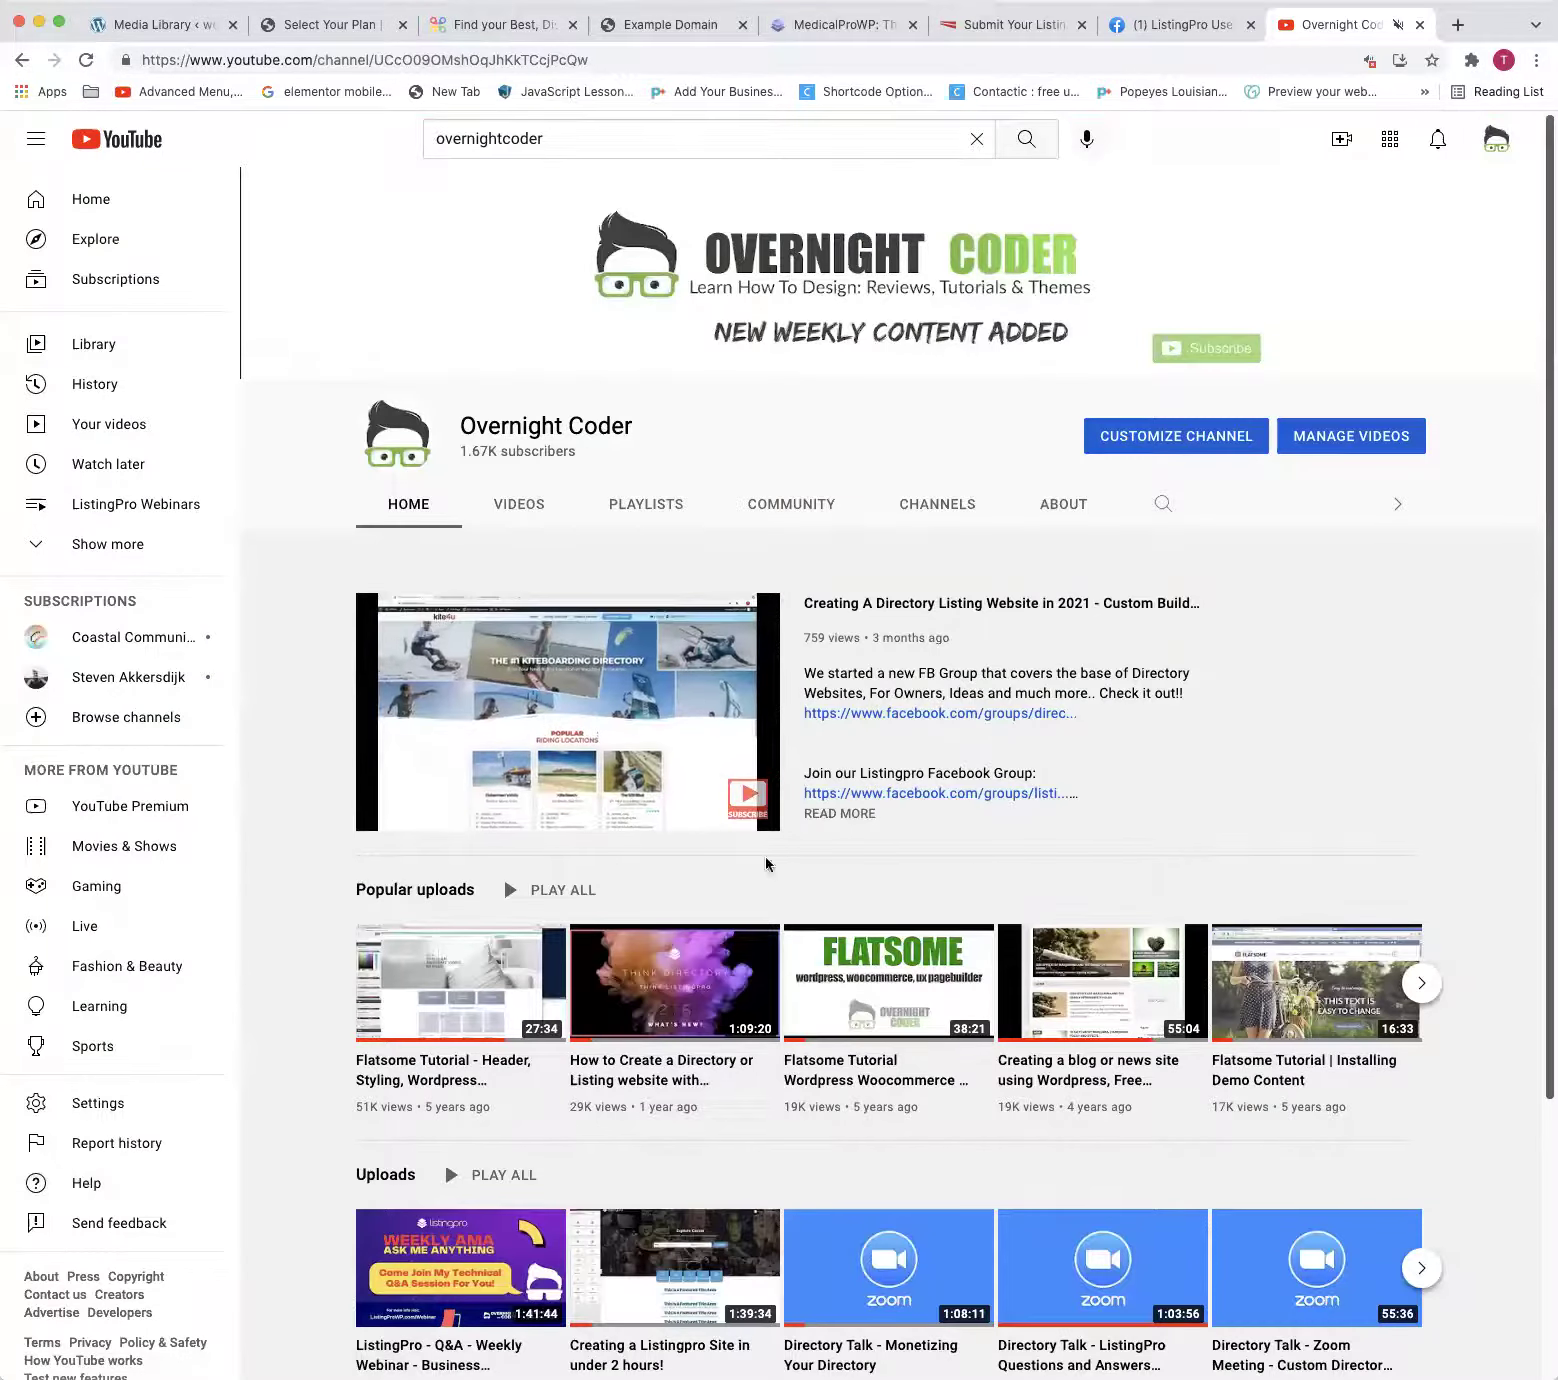
pyautogui.scroll(-1, 818, 985)
pyautogui.scroll(-3, 818, 985)
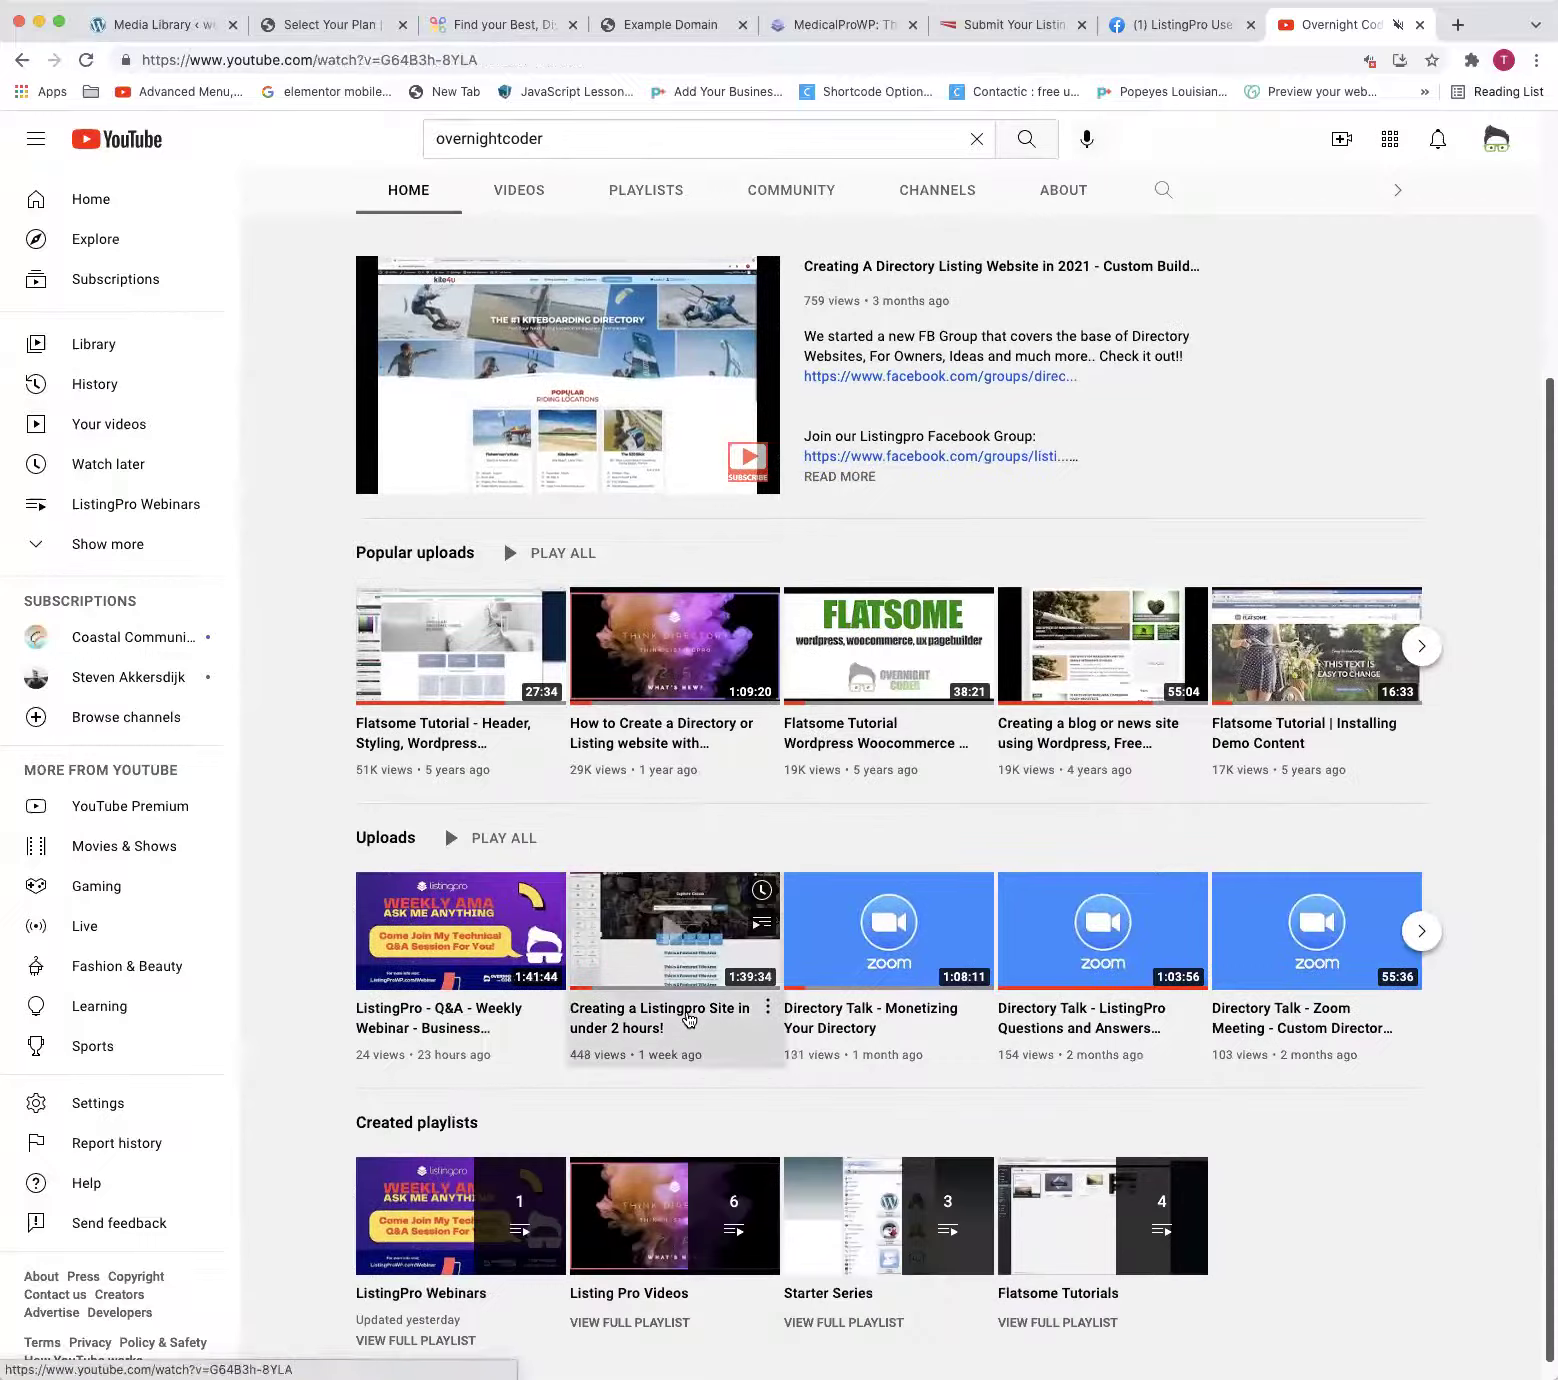
# Open the video "Creating a Listingpro Site in under 2 hours!", preview it near 1:35:52, and close YouTube
pyautogui.click(690, 1017)
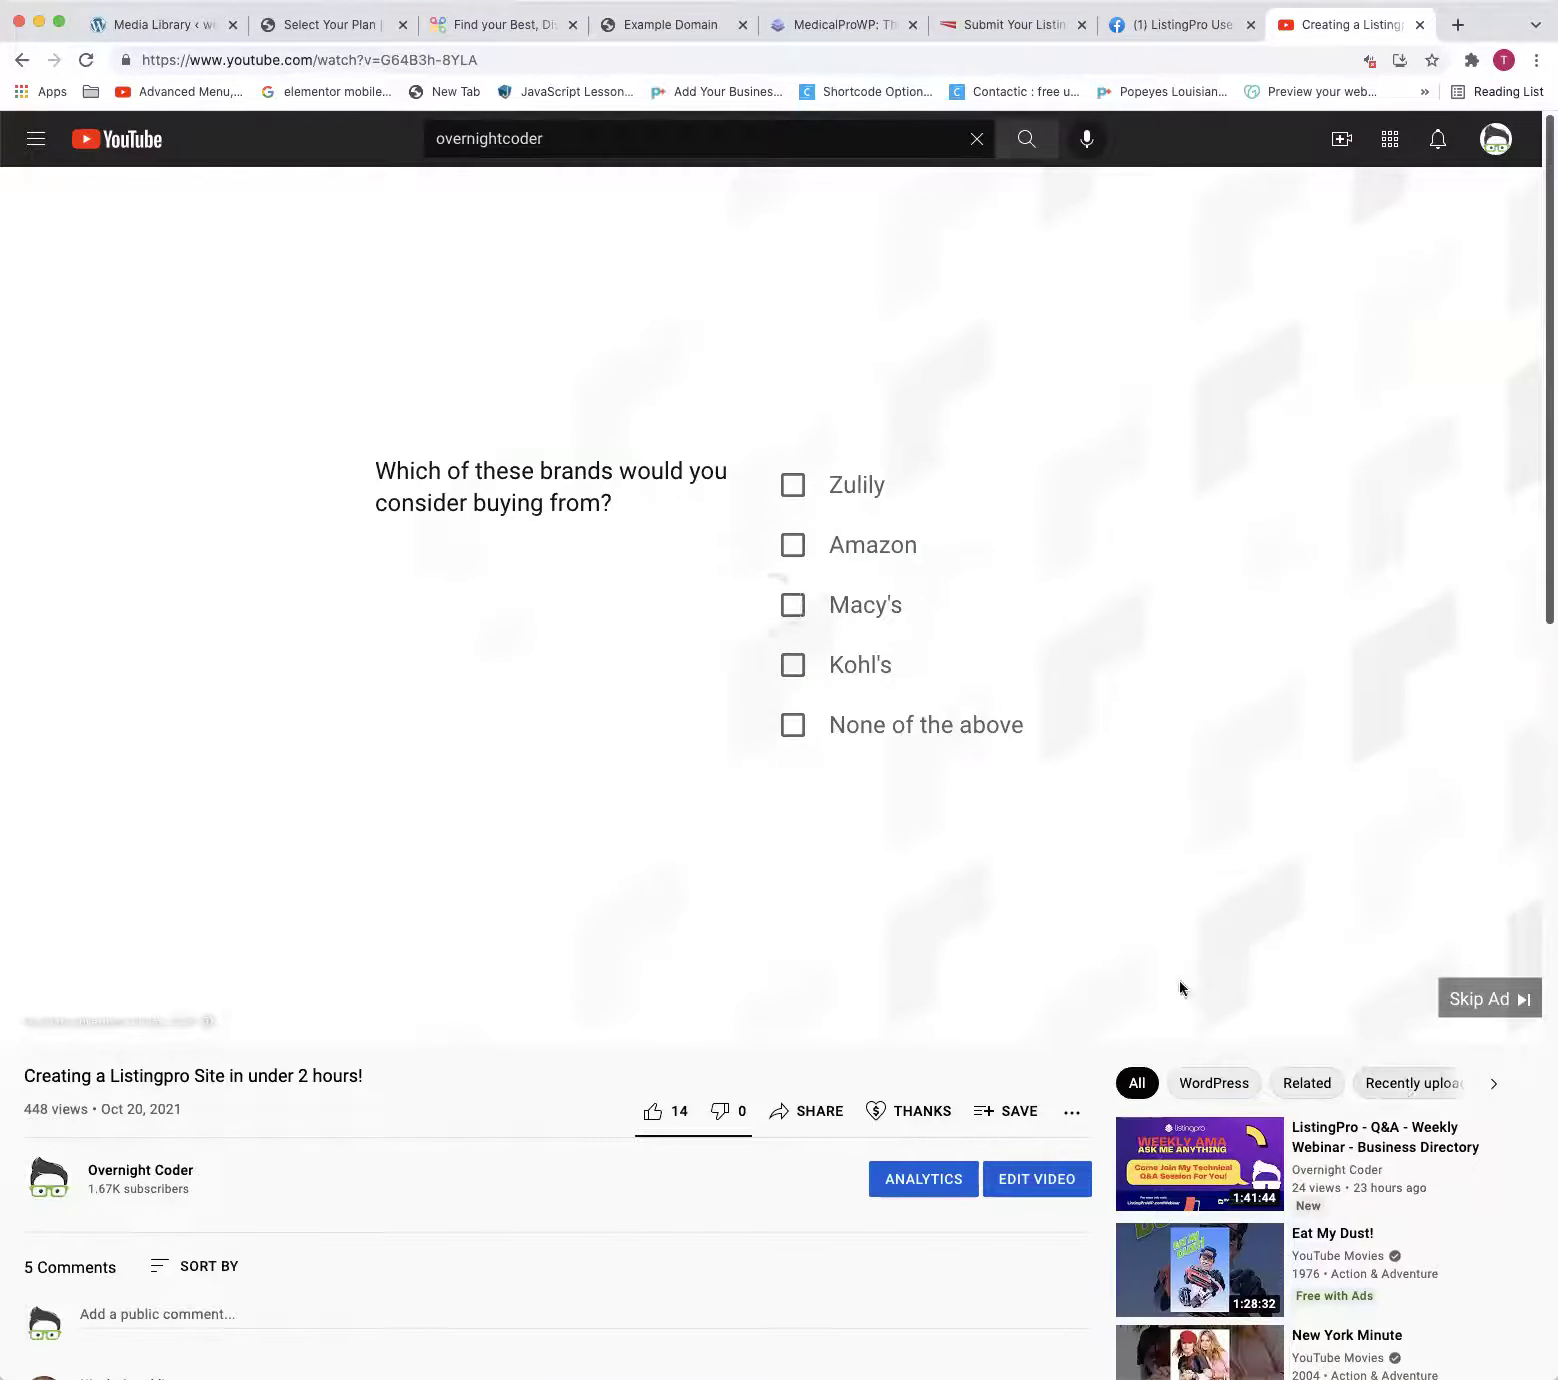
pyautogui.click(1452, 999)
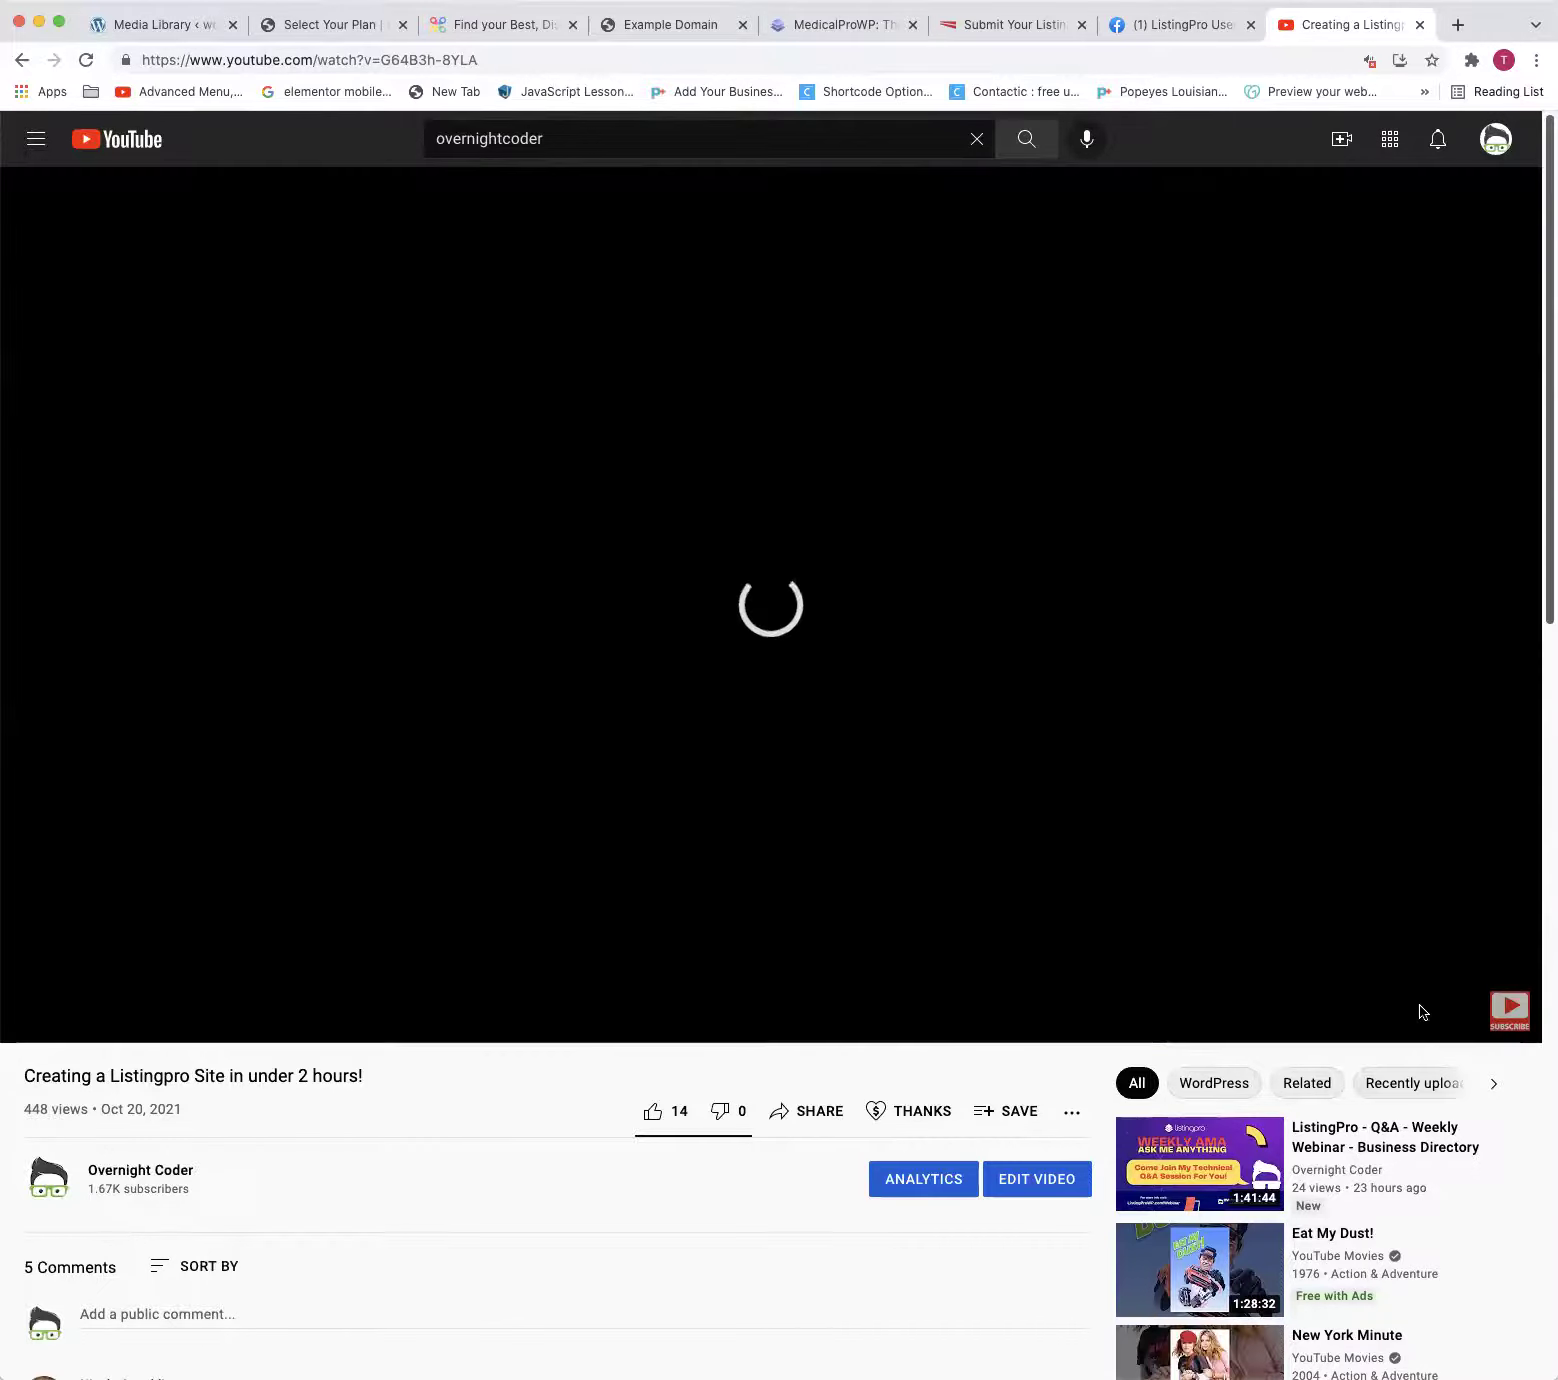
pyautogui.click(1474, 993)
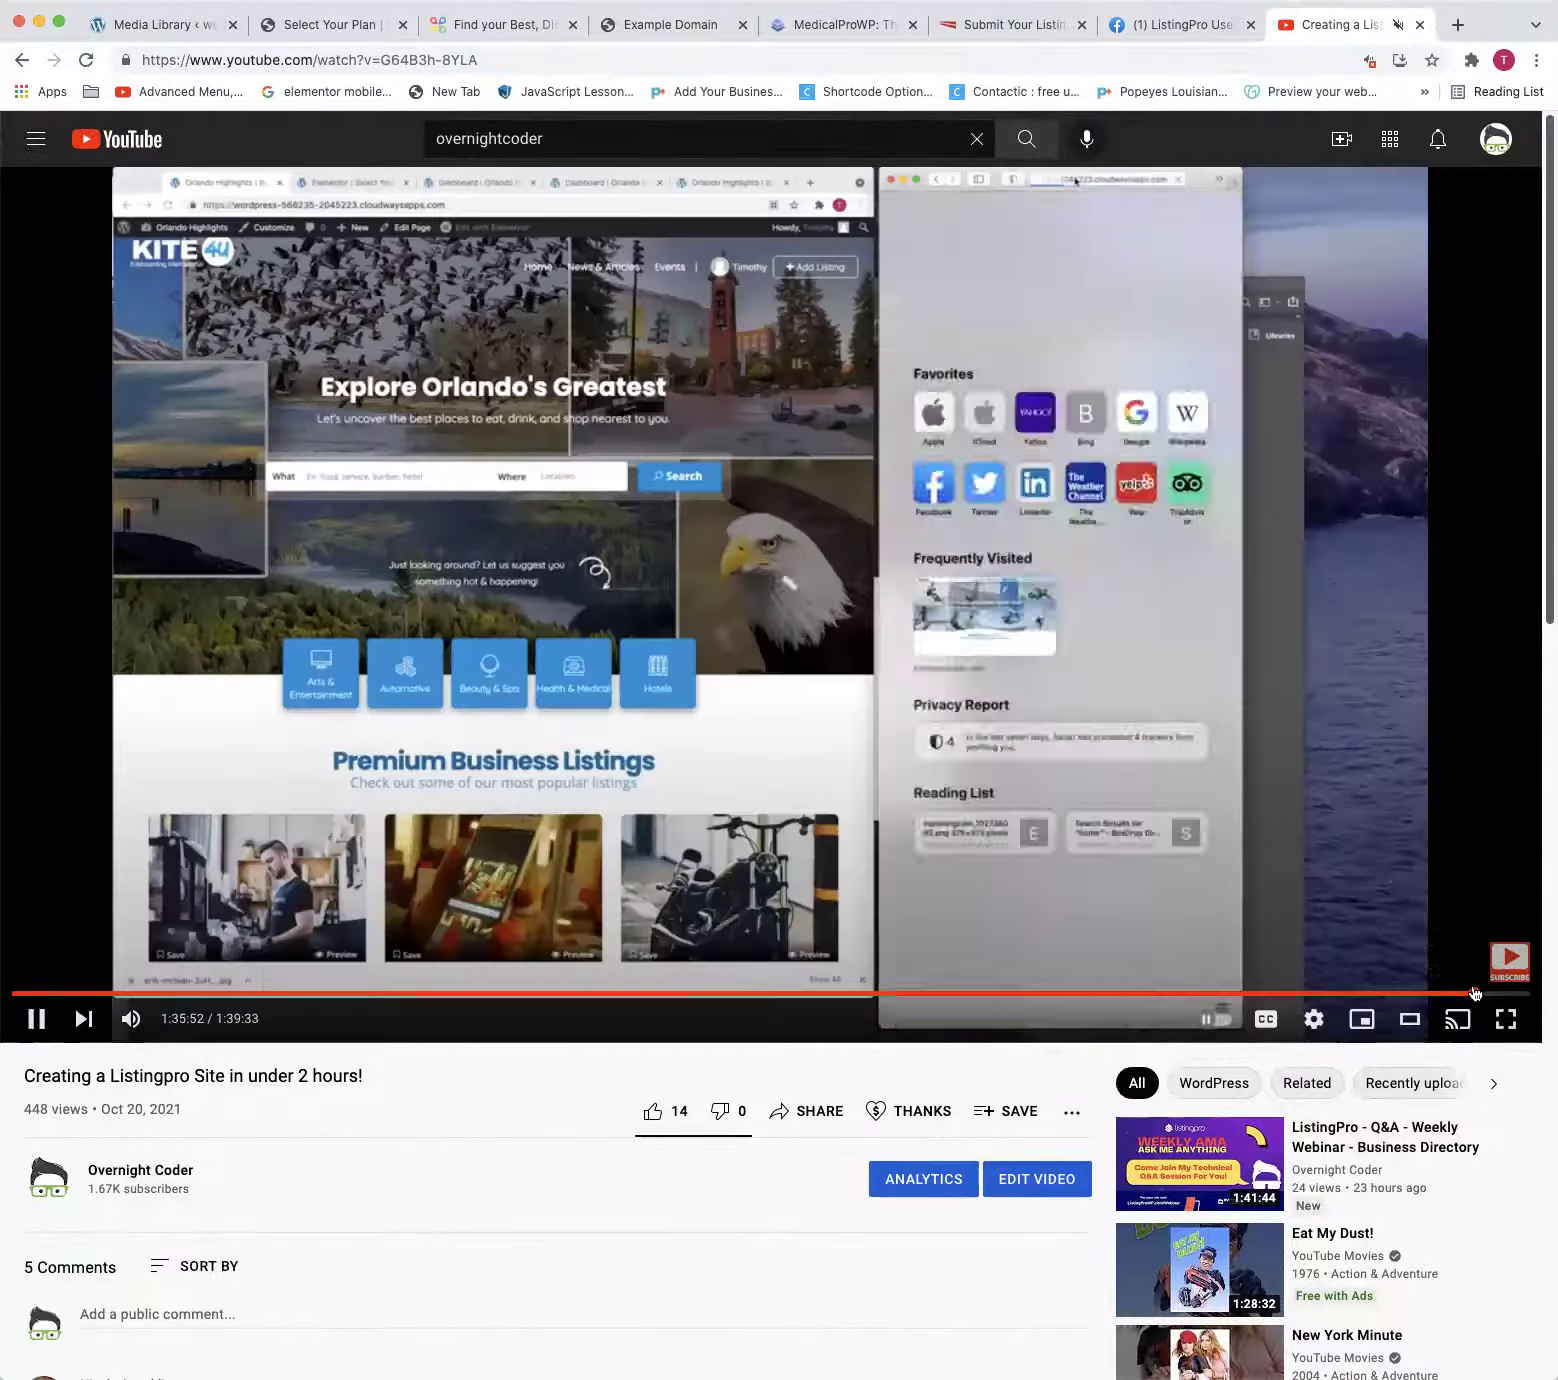
pyautogui.moveTo(1474, 993); pyautogui.dragTo(1468, 991)
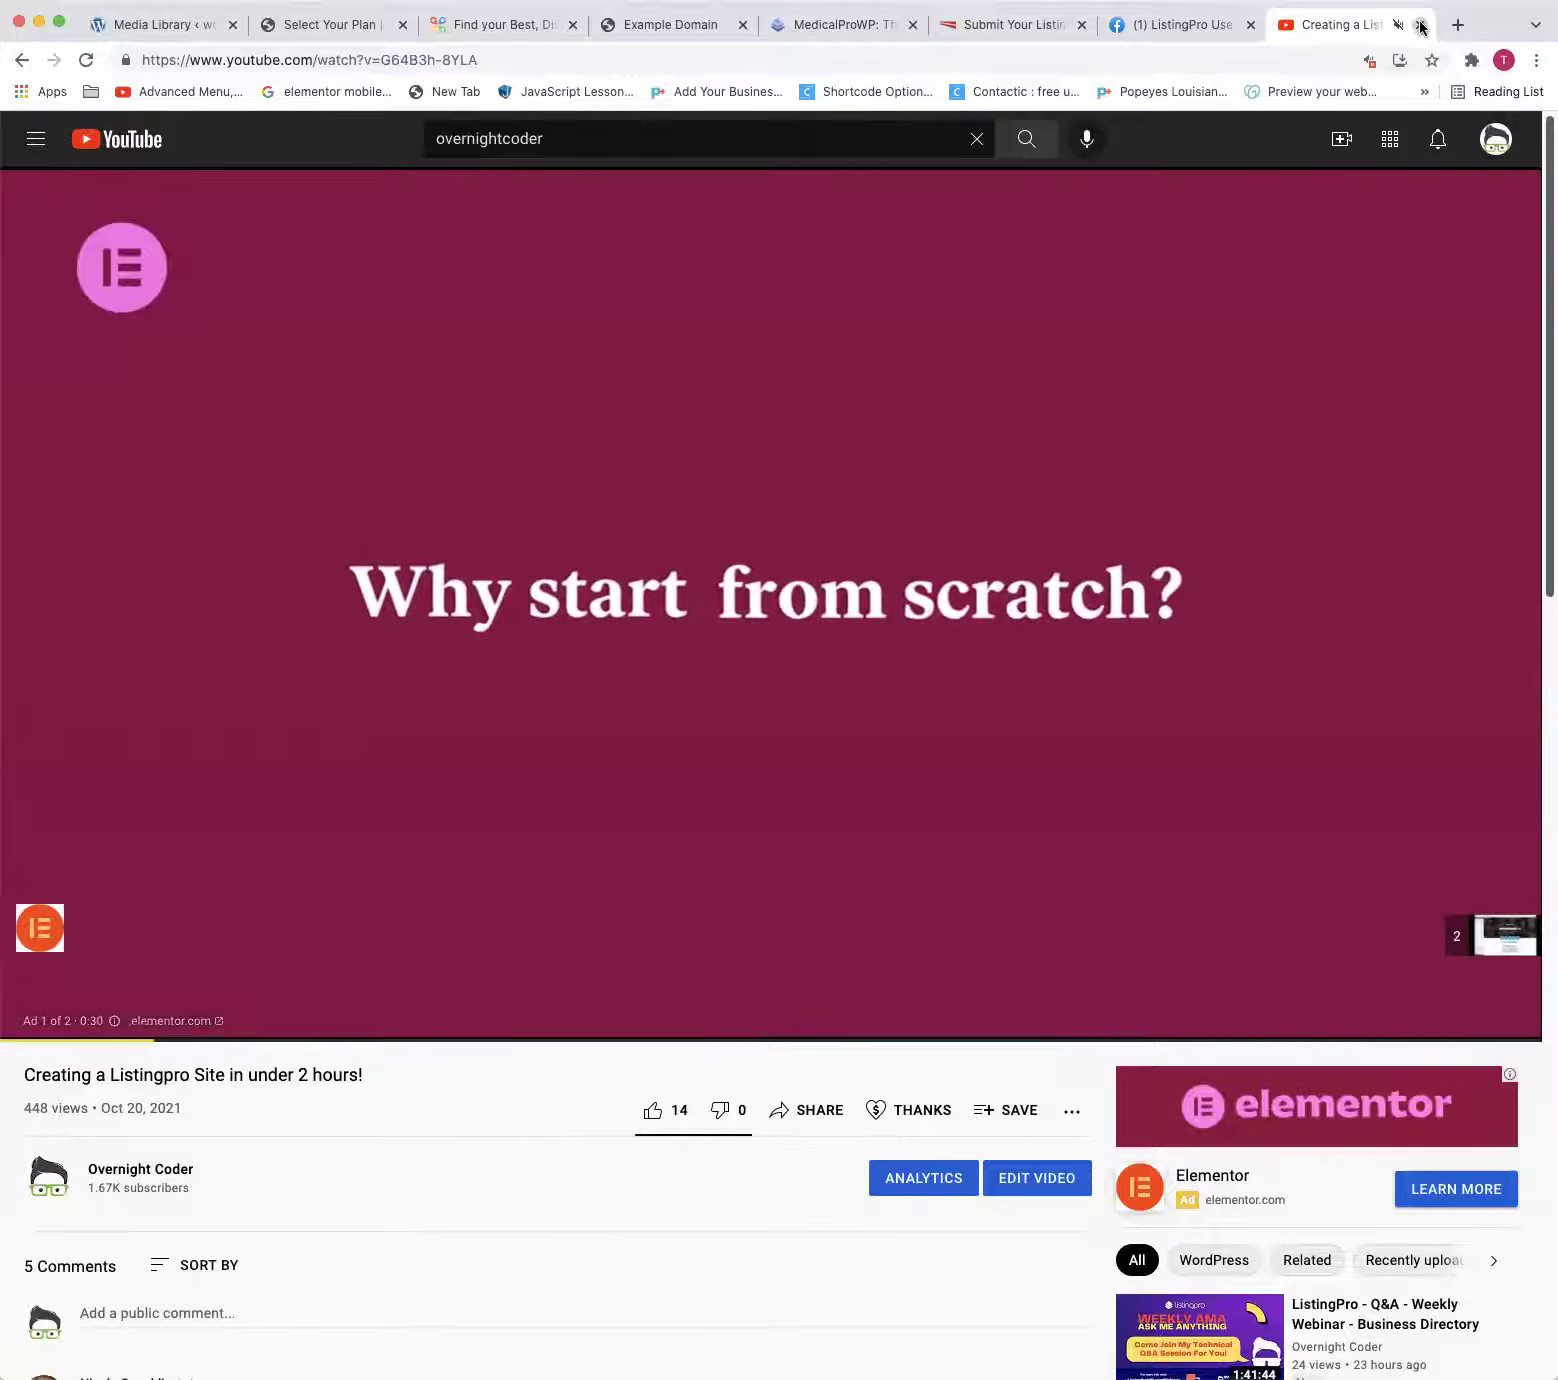
pyautogui.click(1420, 24)
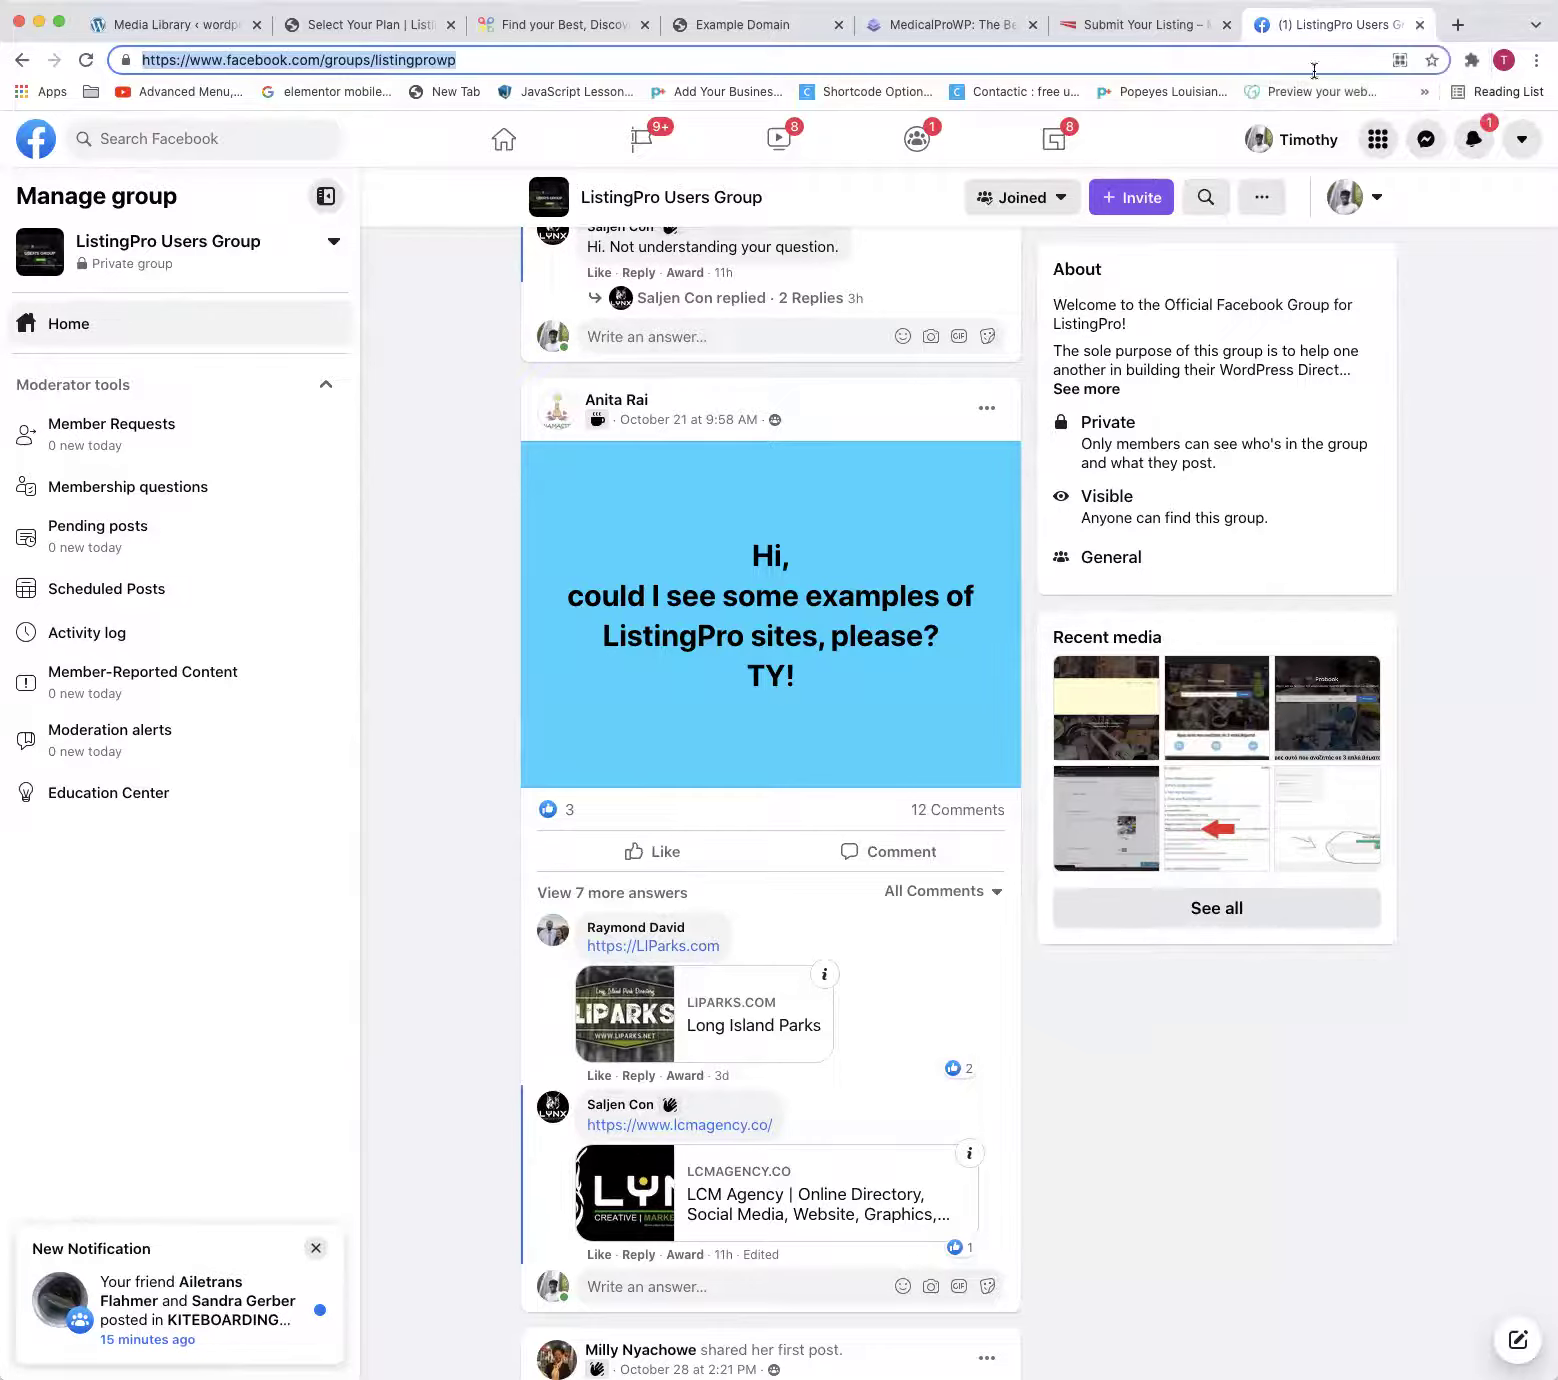
# Switch to the ListingPro demo site, start adding a new listing, and choose the Basic plan
pyautogui.click(366, 24)
pyautogui.scroll(5, 1220, 278)
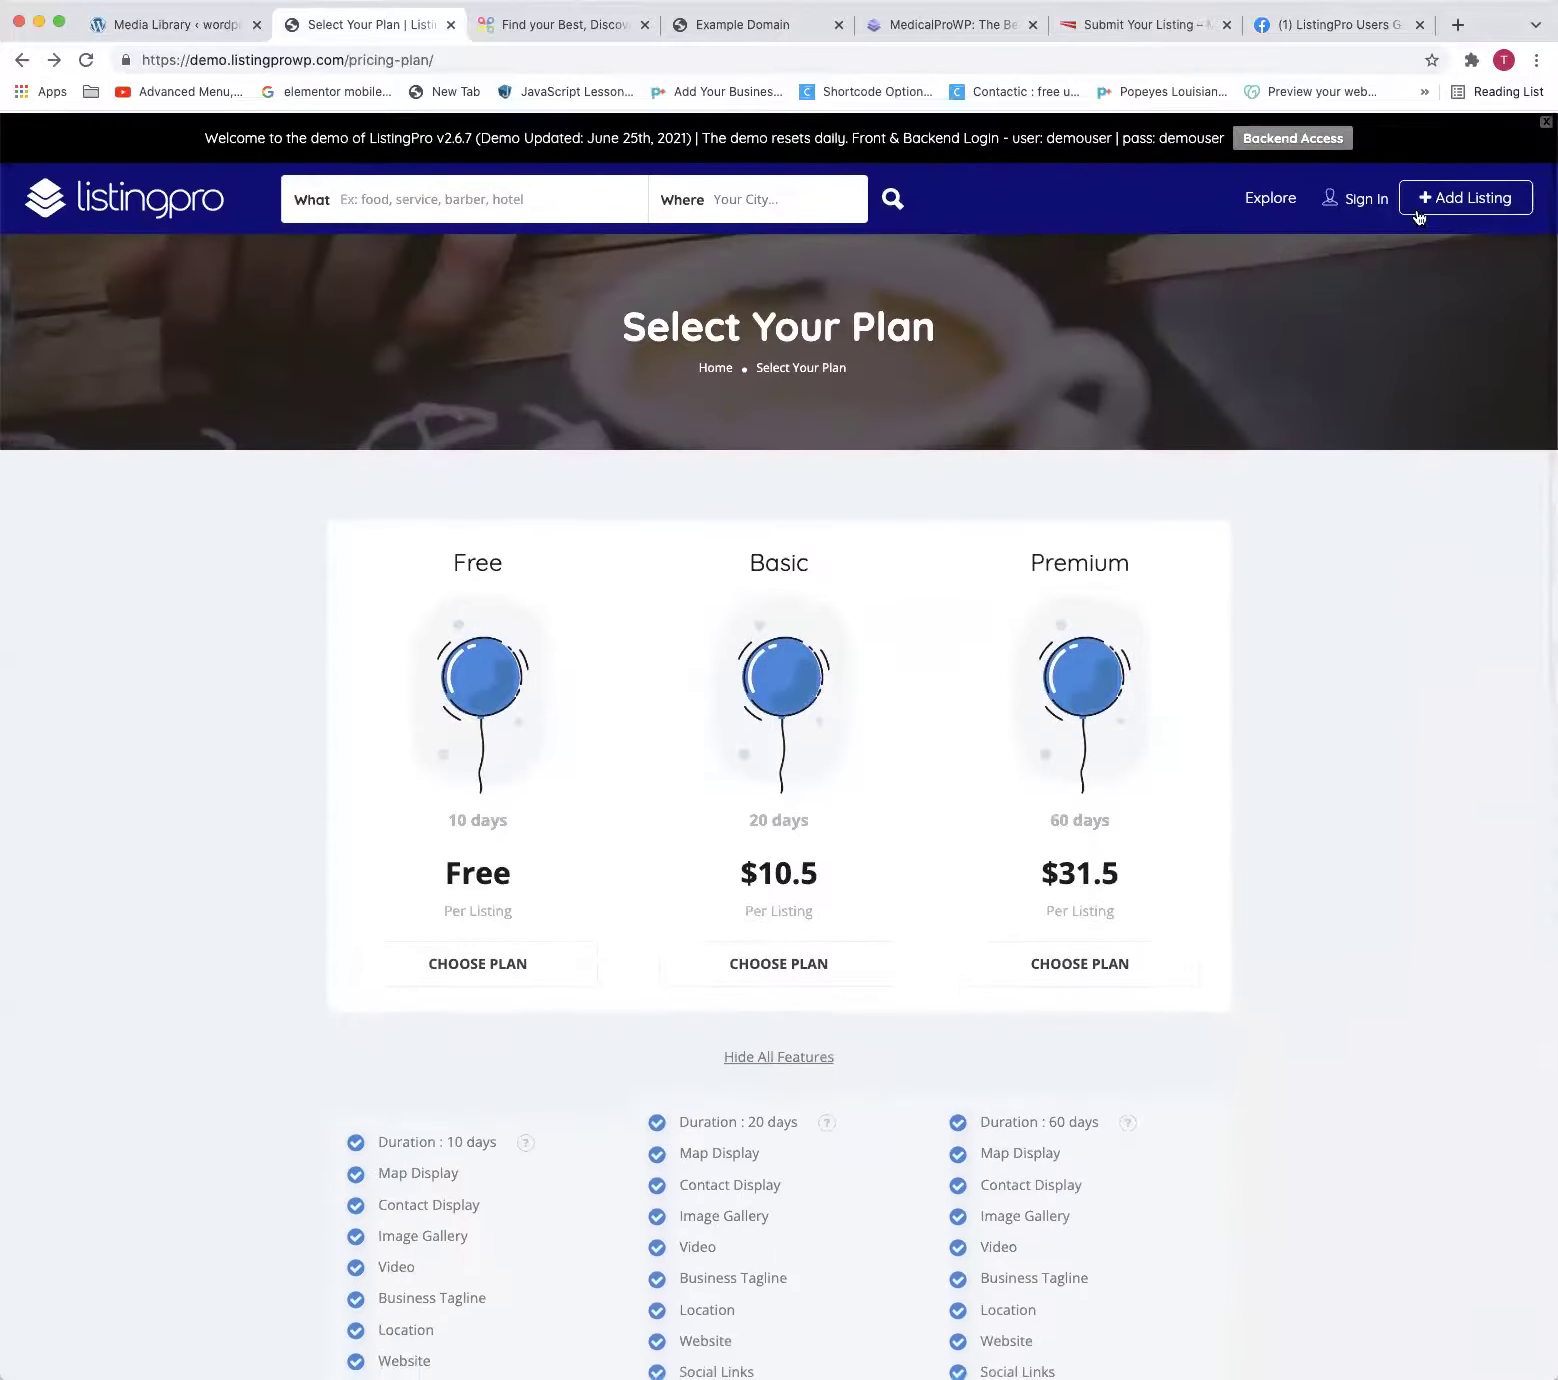
pyautogui.click(1453, 199)
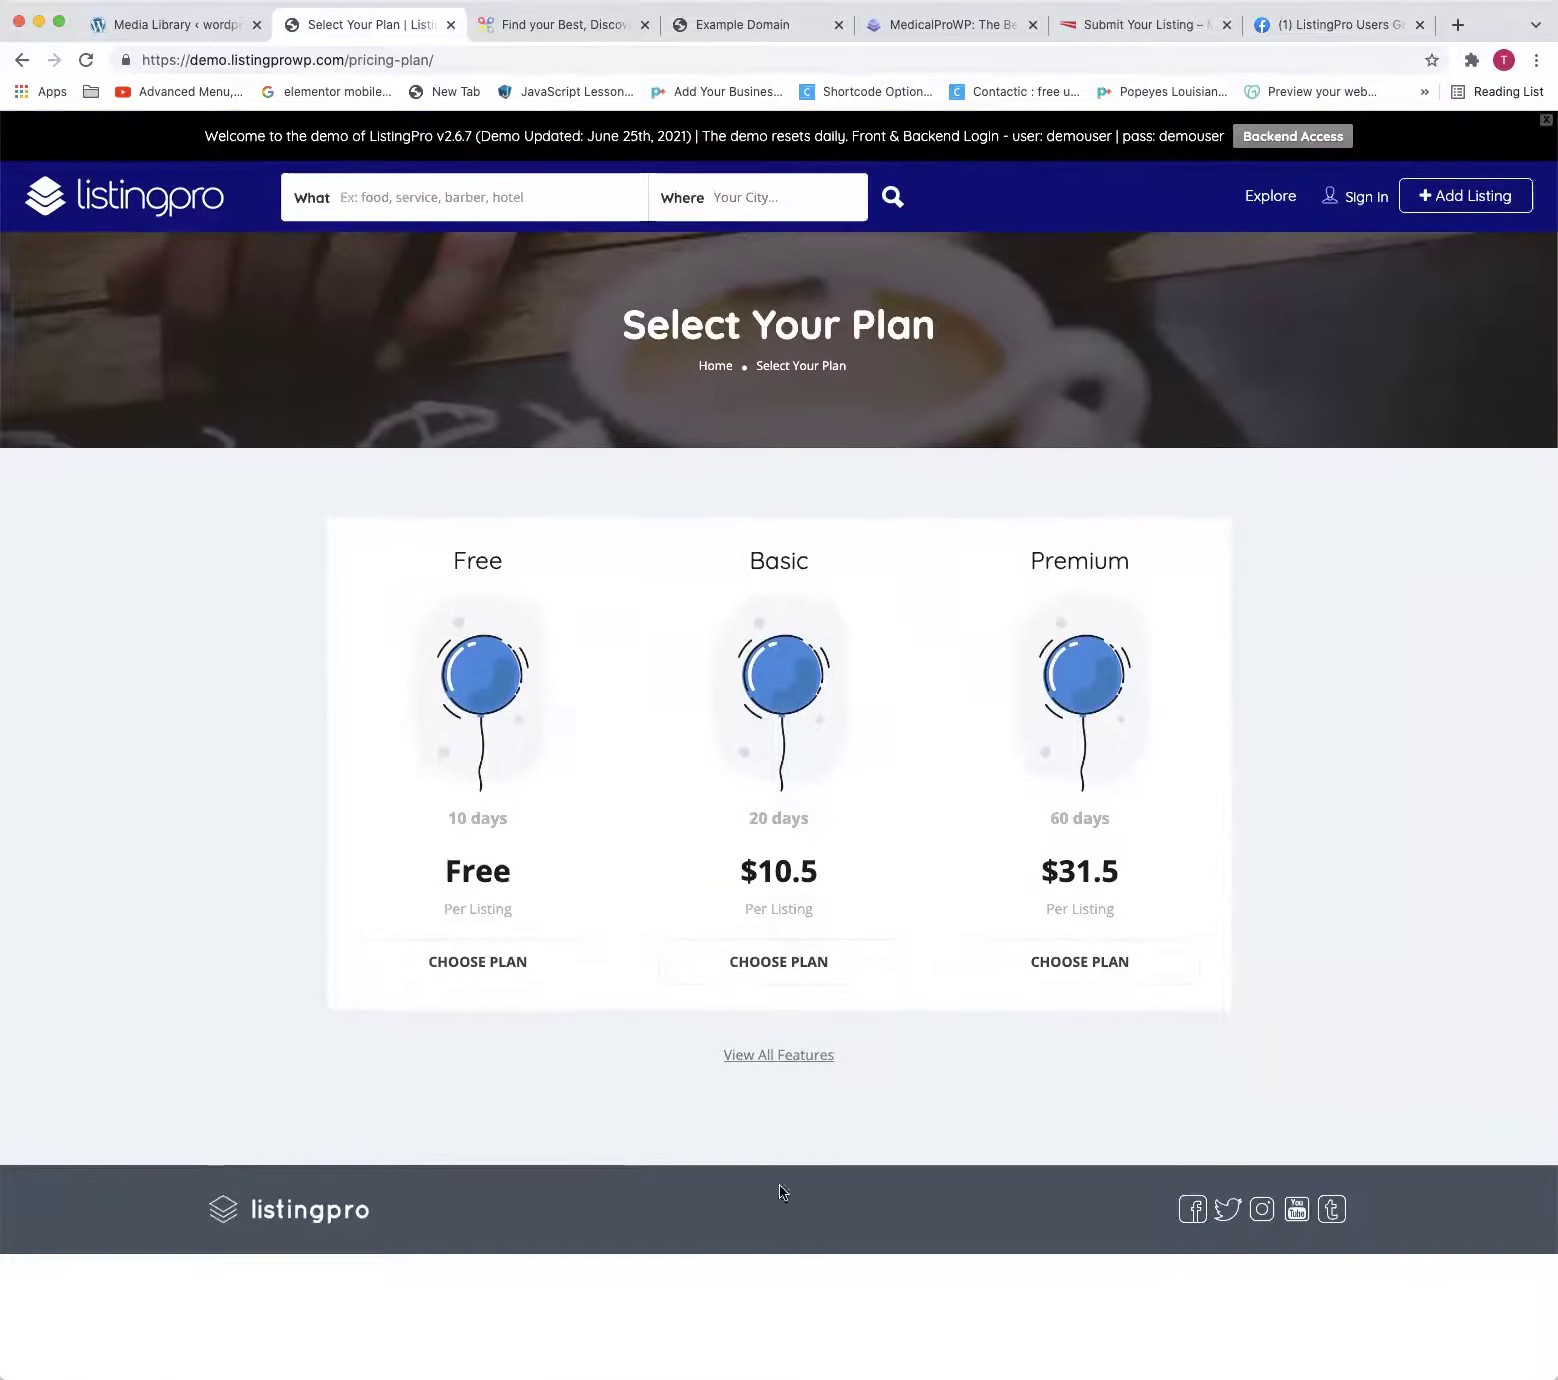
pyautogui.click(790, 962)
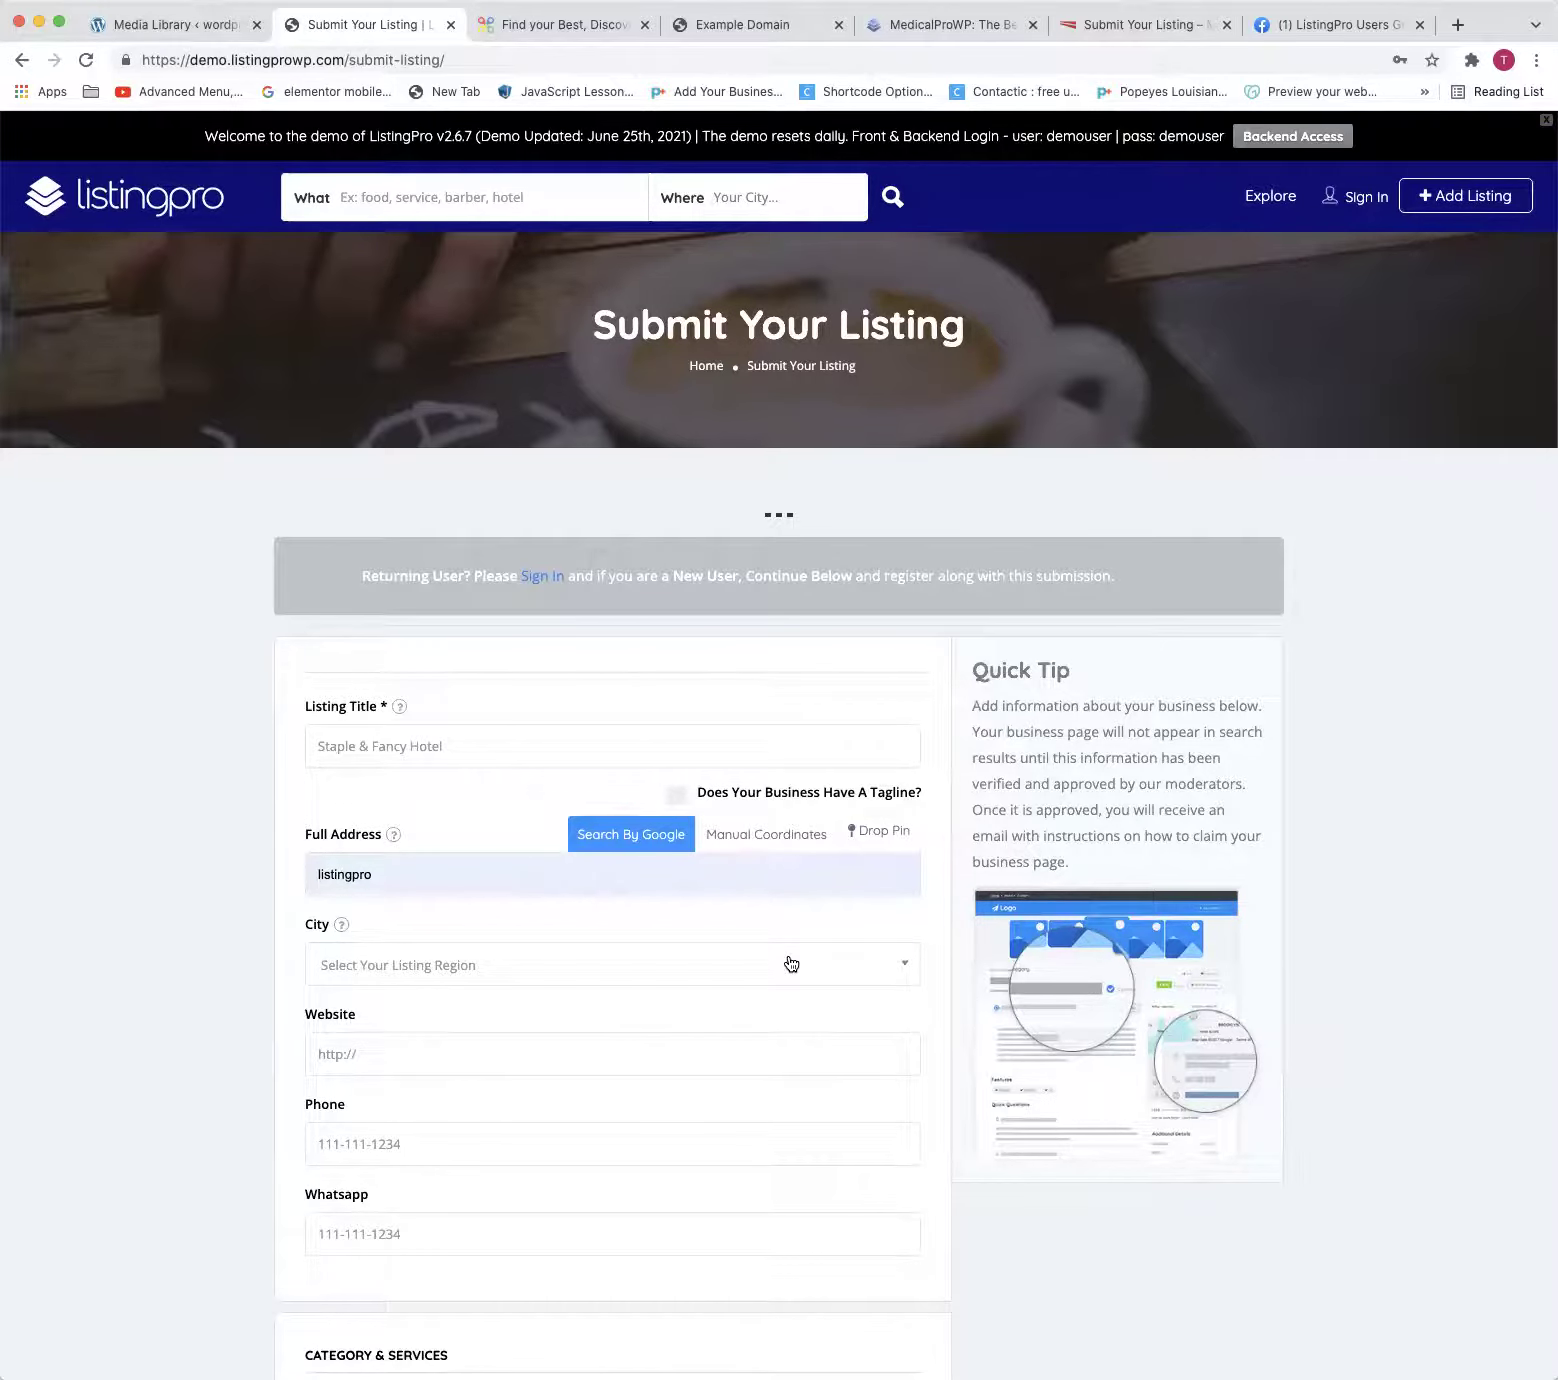
# Look through the Submit Your Listing form and reload the page
pyautogui.scroll(-5, 861, 892)
pyautogui.scroll(-3, 859, 892)
pyautogui.scroll(12, 859, 892)
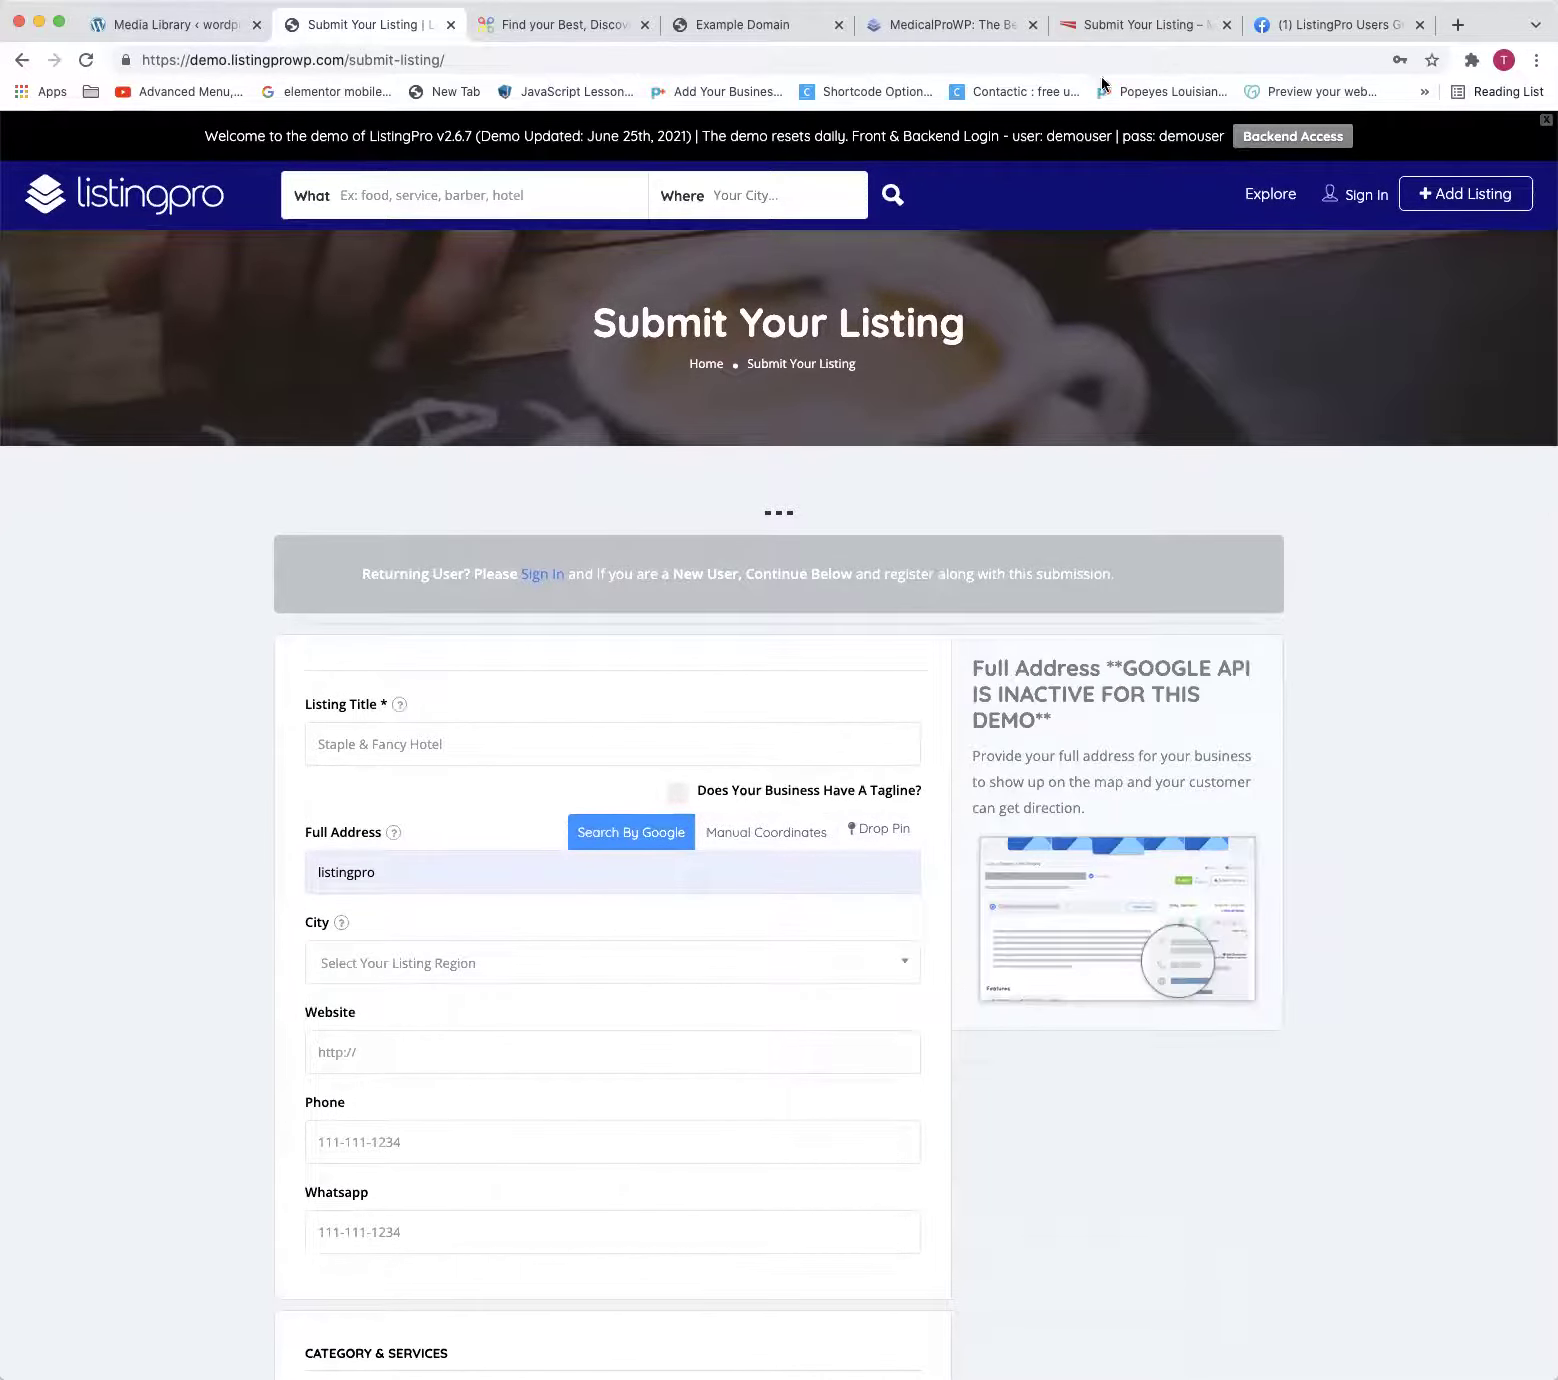
pyautogui.press('super+r')
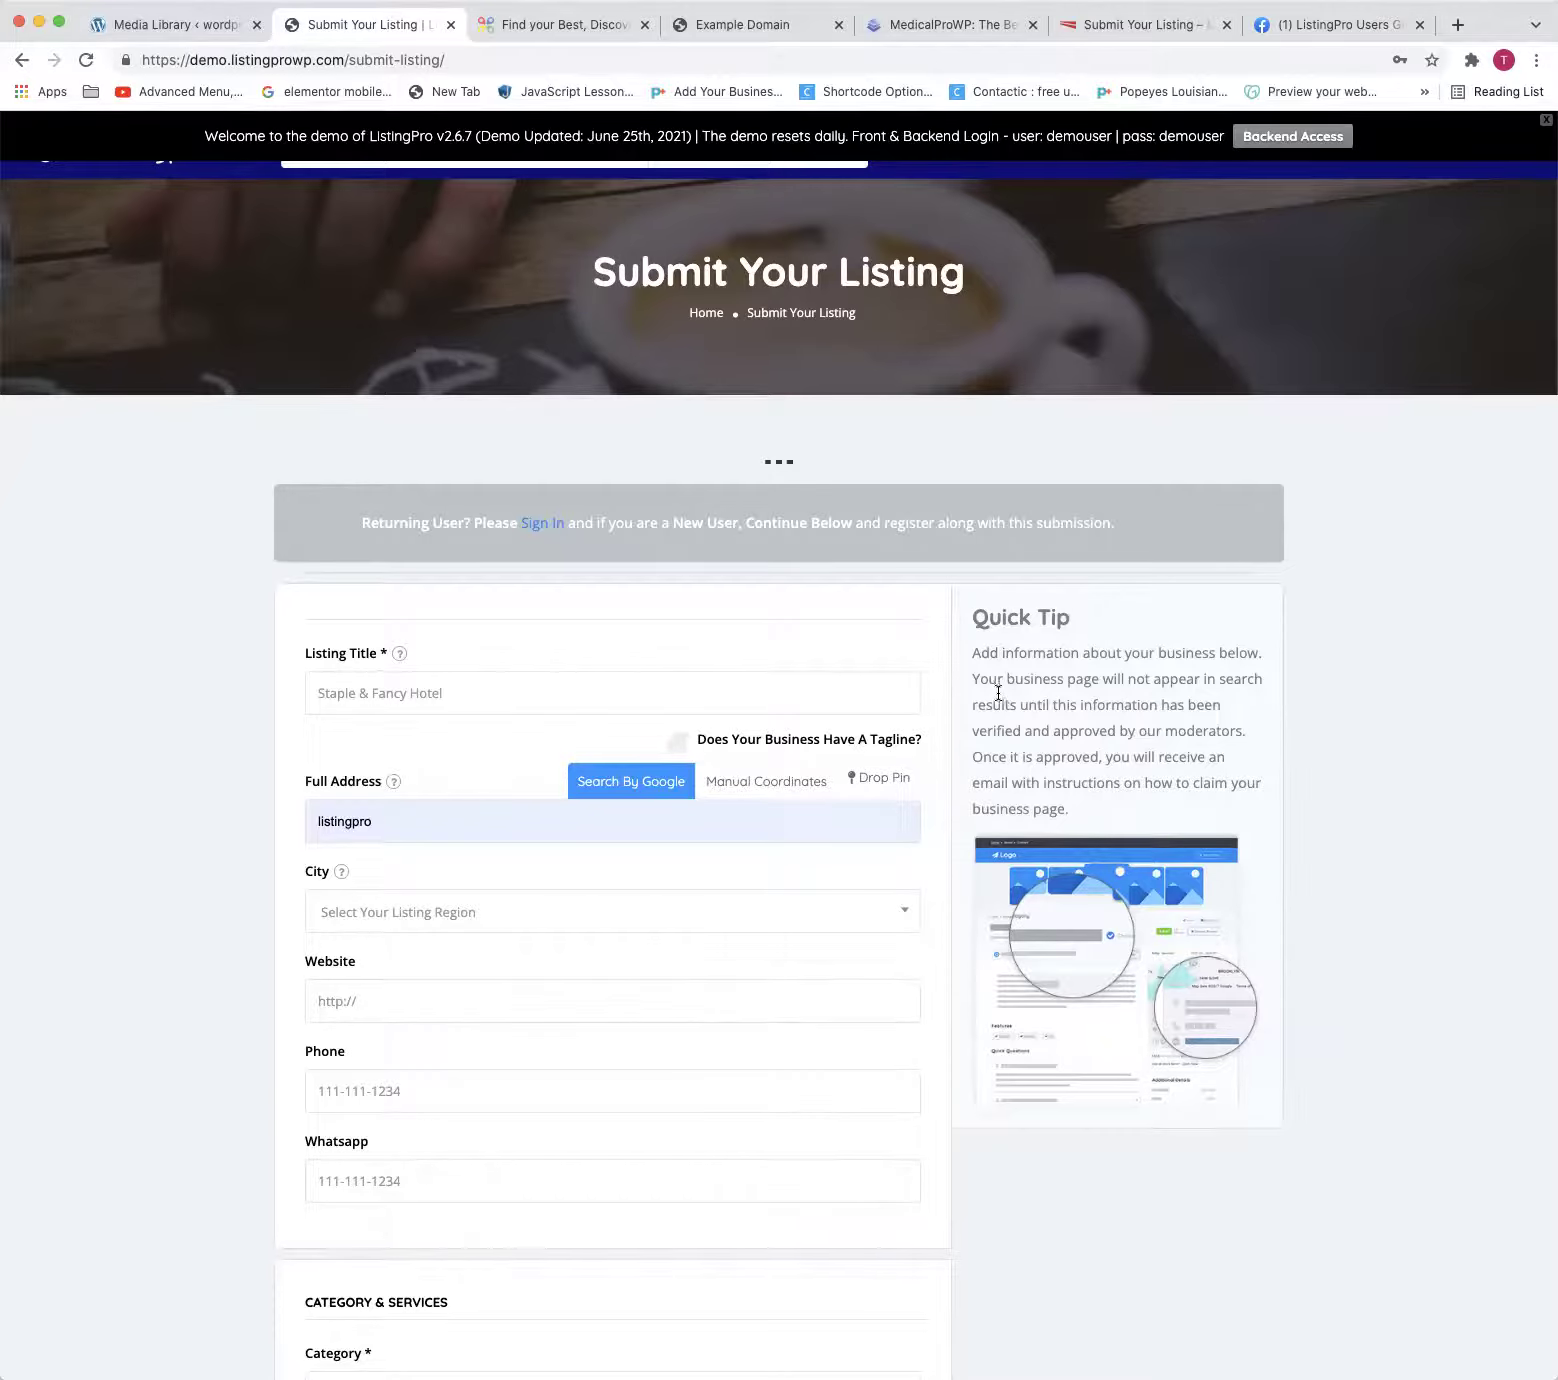
# Examine the tips beside the listing form's title, address, website and Whatsapp fields, continuing down to the business hours
pyautogui.moveTo(1076, 622); pyautogui.dragTo(1046, 620)
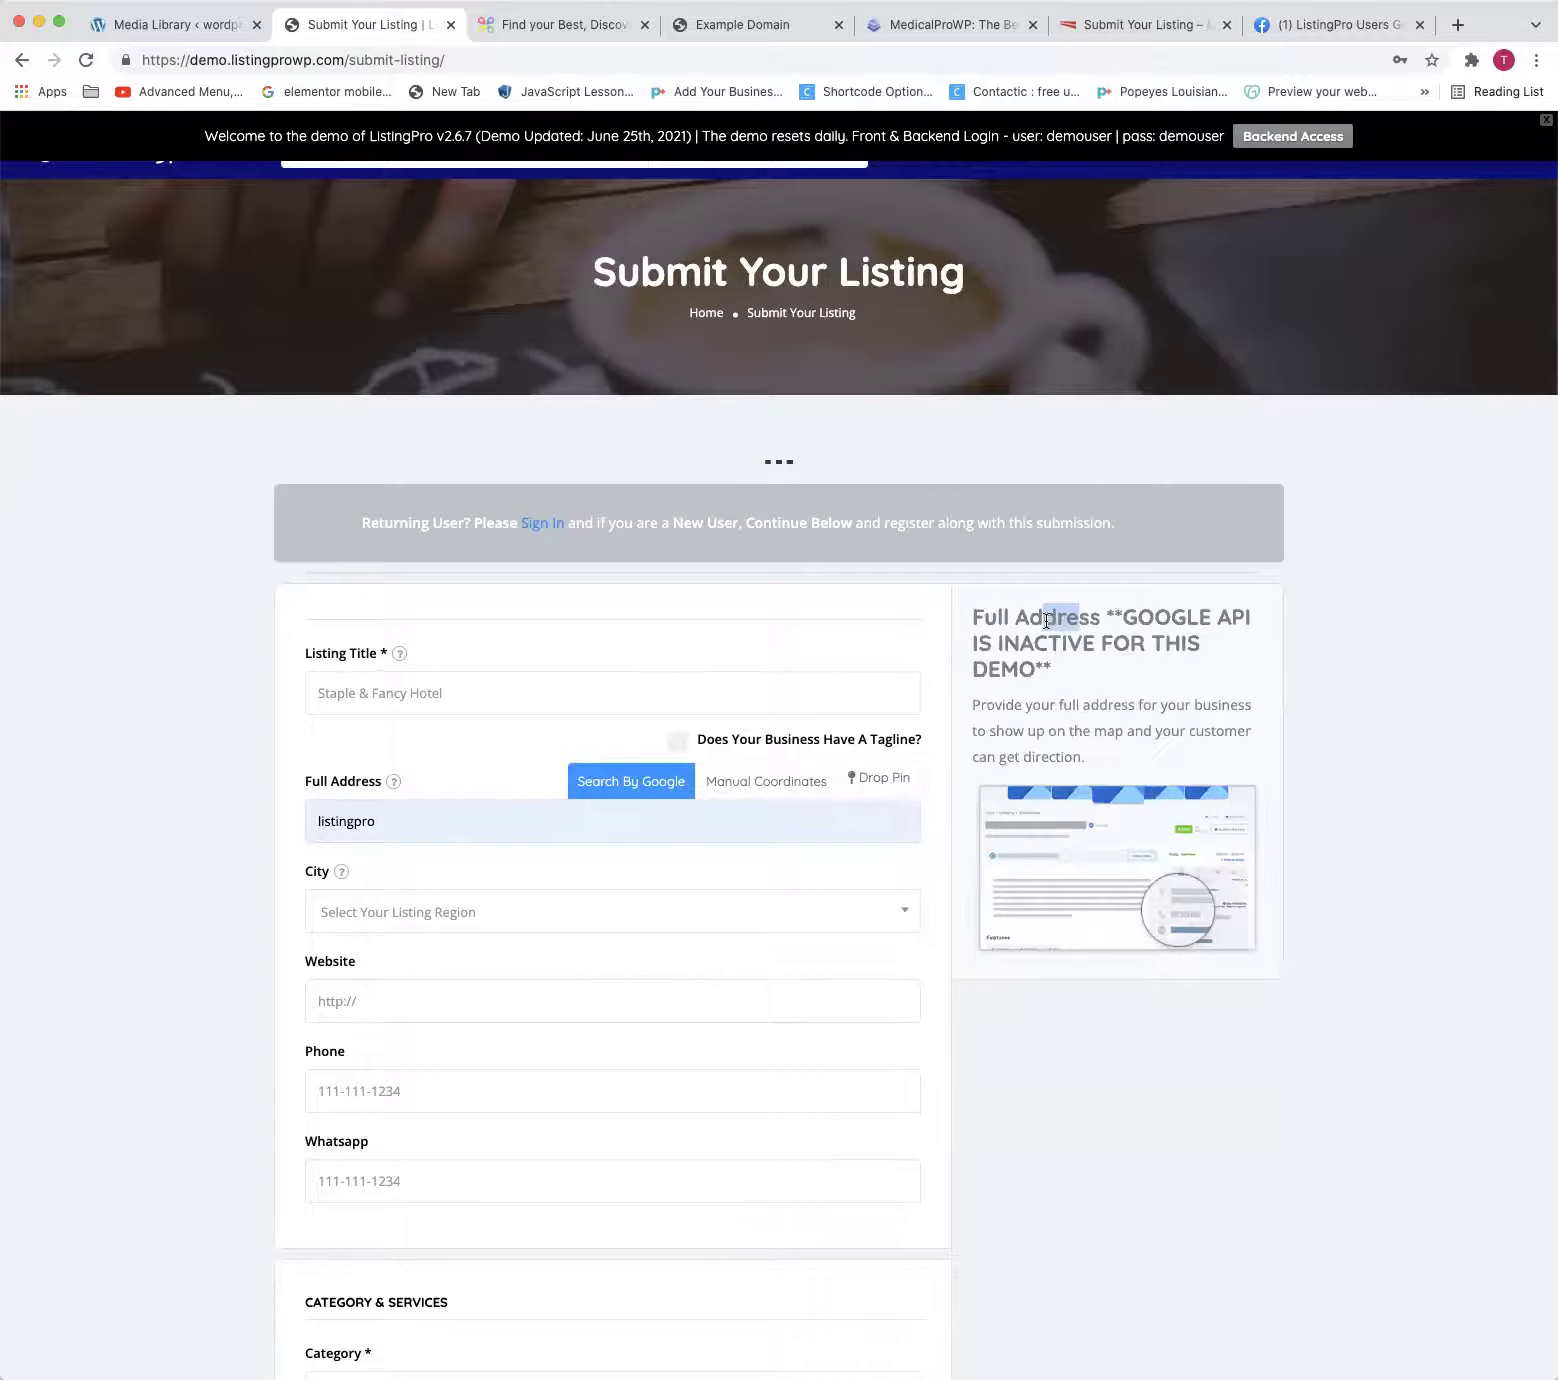
pyautogui.scroll(1, 1043, 628)
pyautogui.scroll(-6, 1037, 674)
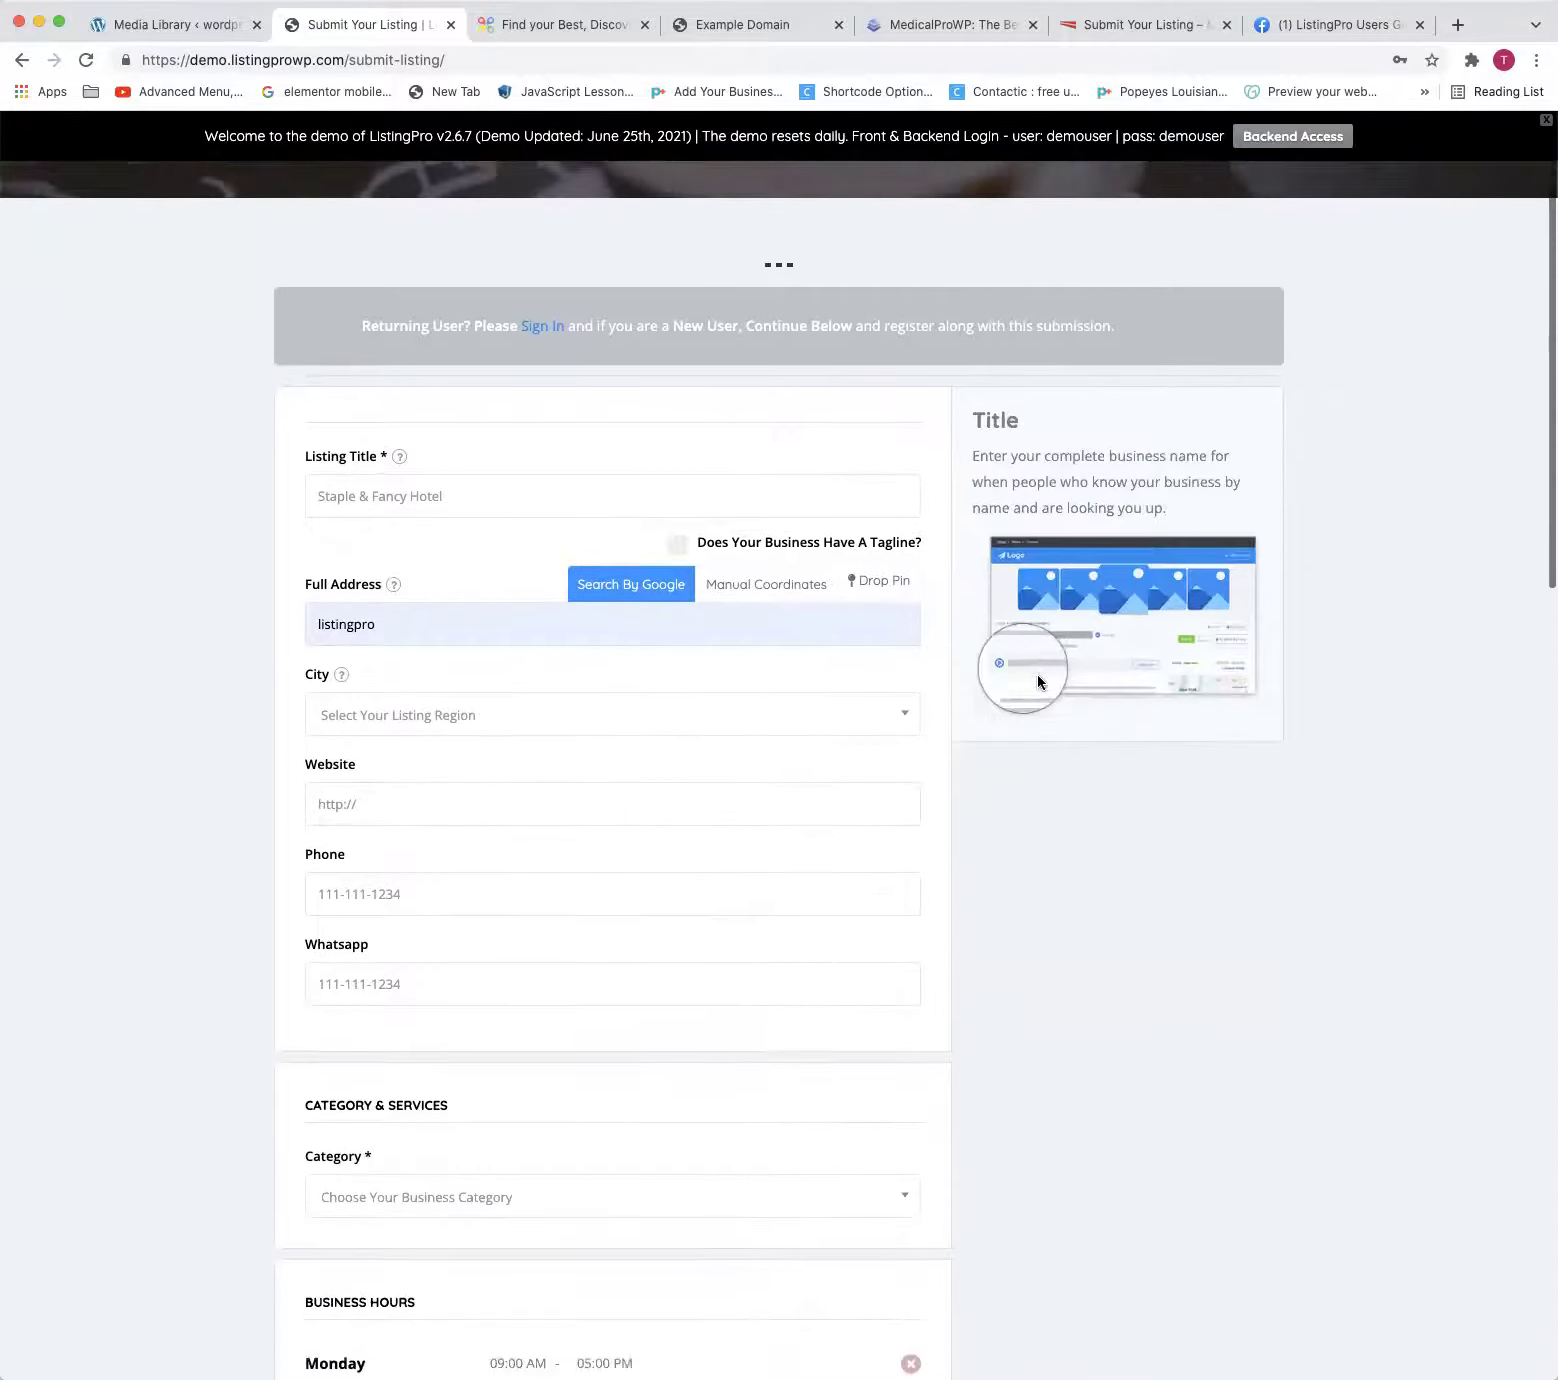
pyautogui.scroll(4, 1037, 680)
pyautogui.scroll(2, 1037, 674)
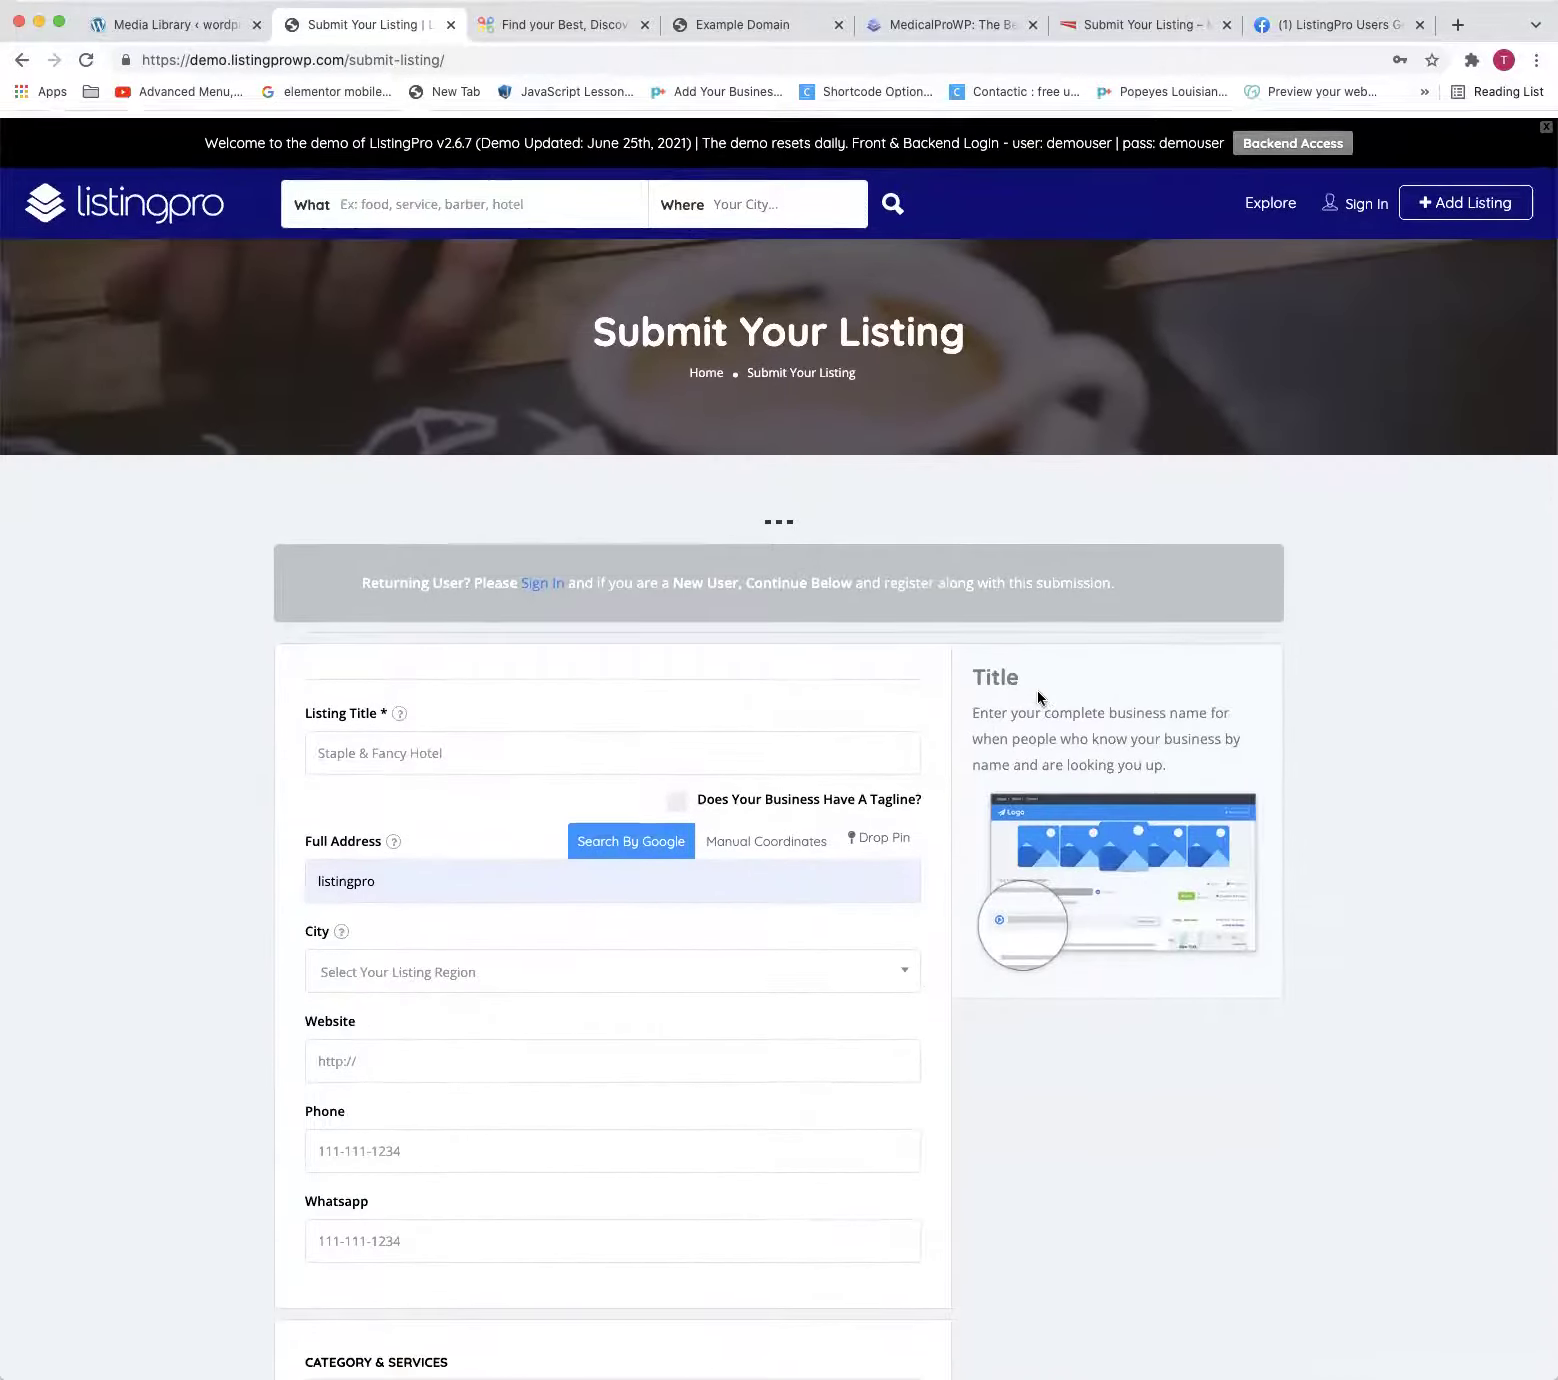
pyautogui.scroll(-4, 1037, 685)
pyautogui.scroll(-5, 1037, 698)
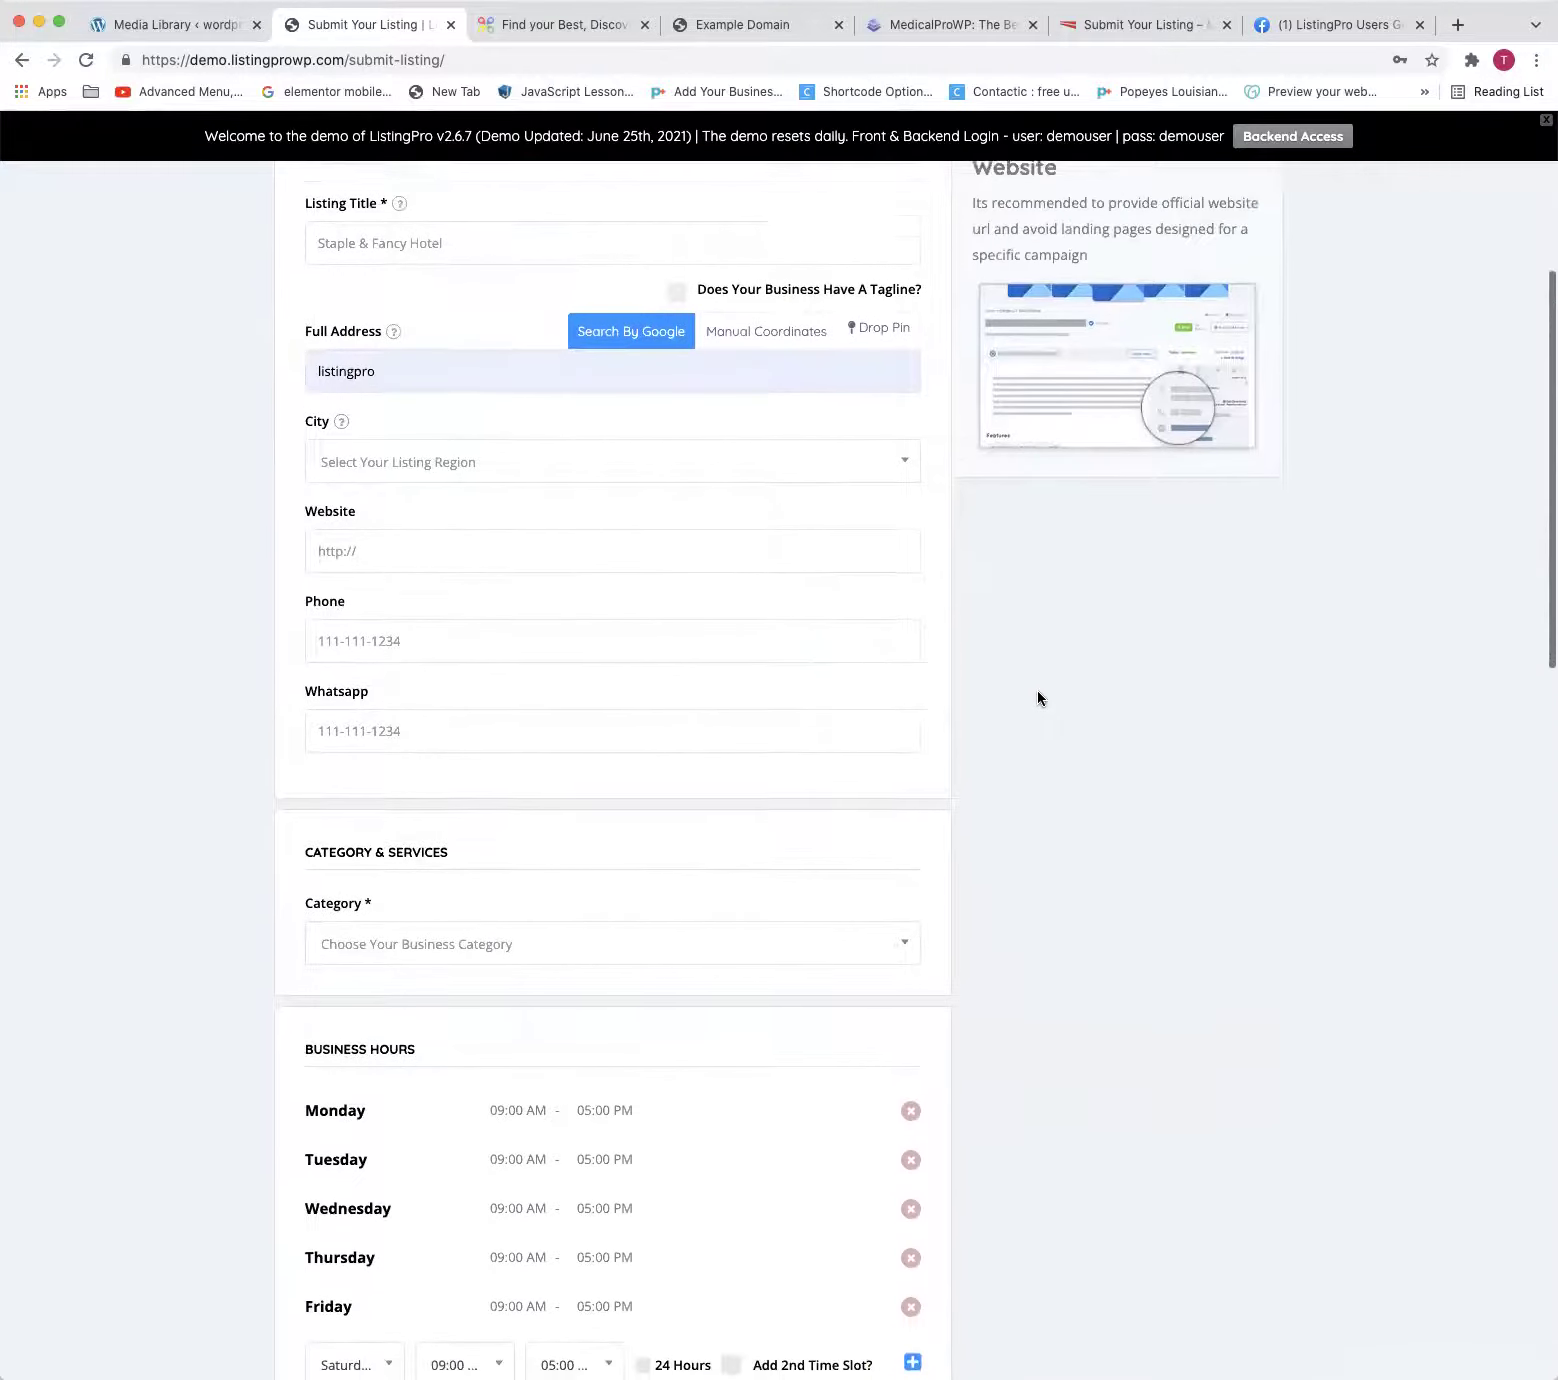
pyautogui.scroll(-1, 1037, 698)
pyautogui.scroll(2, 1037, 696)
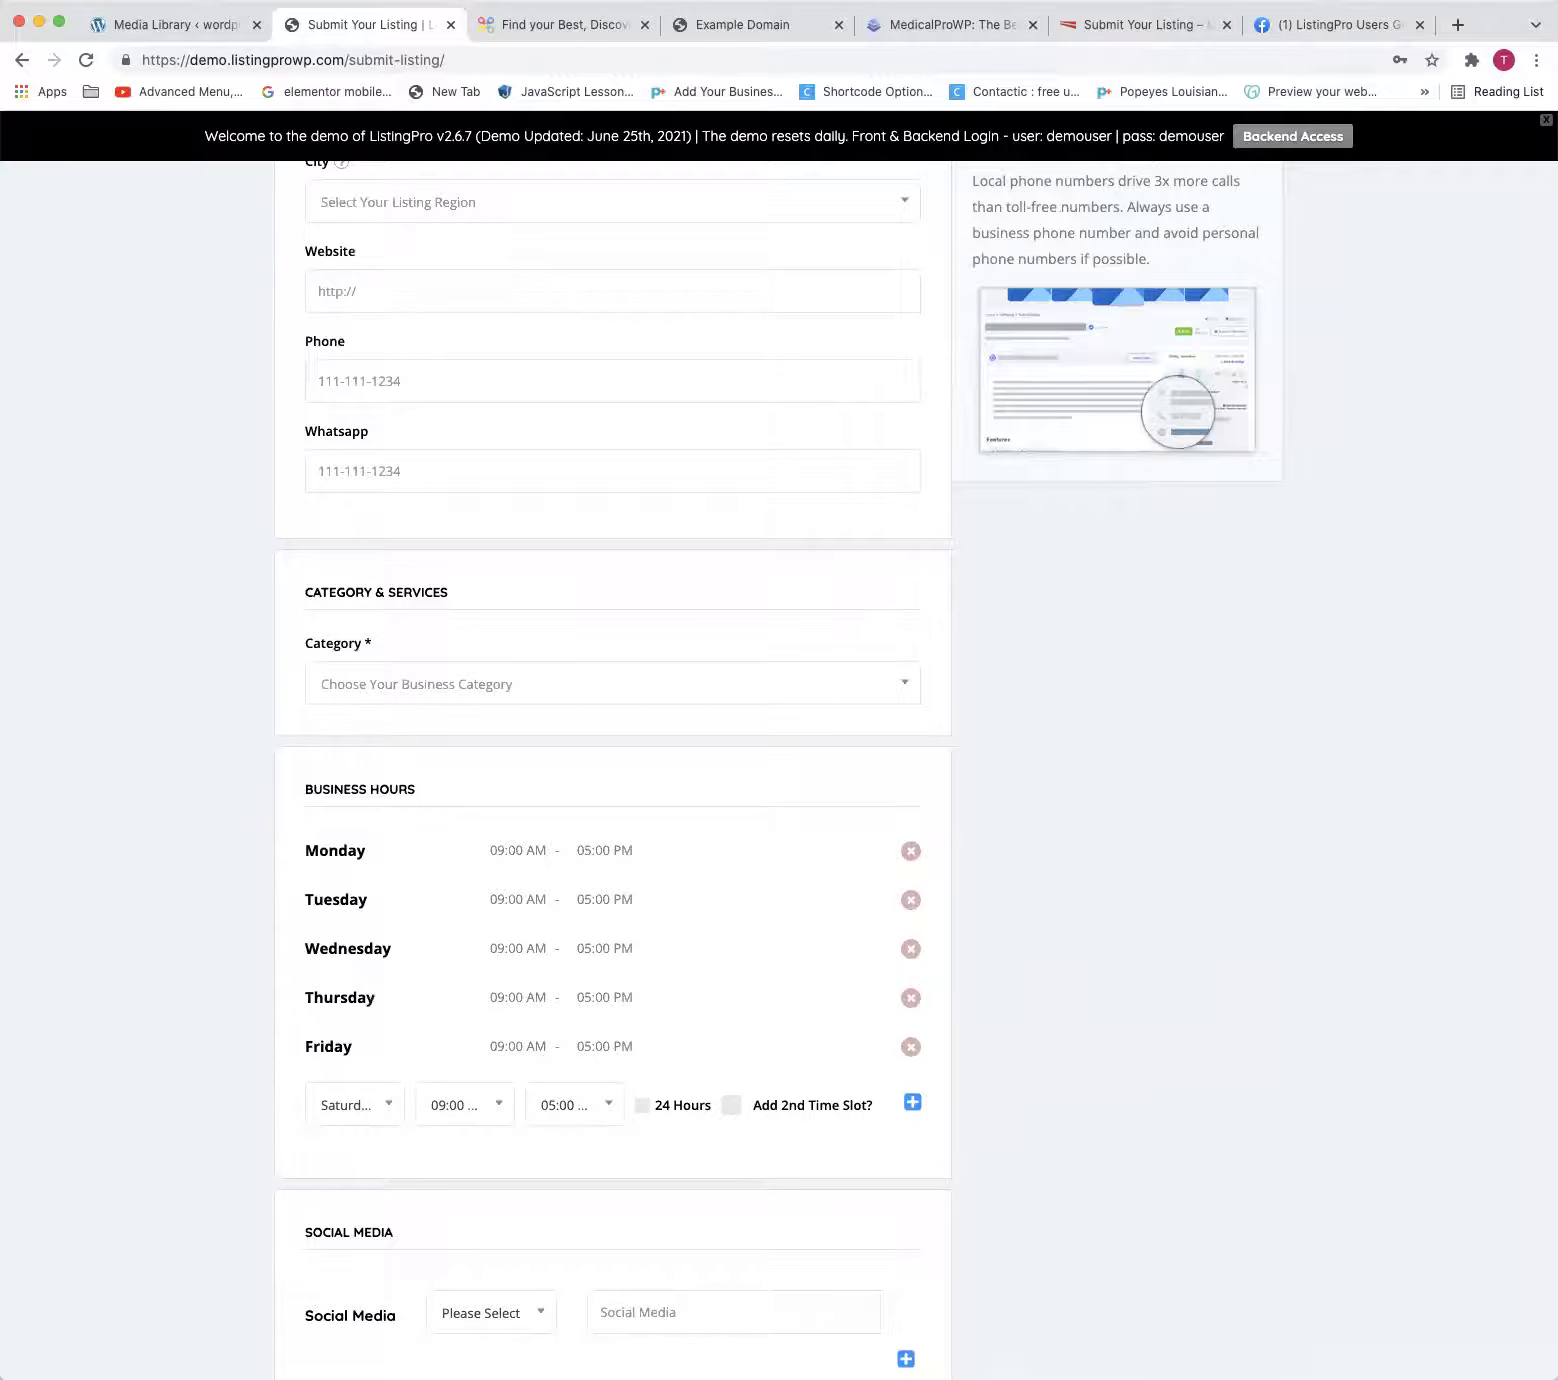
# Close the demo notice banner and look through the whole listing form down to Save & Preview
pyautogui.click(1546, 119)
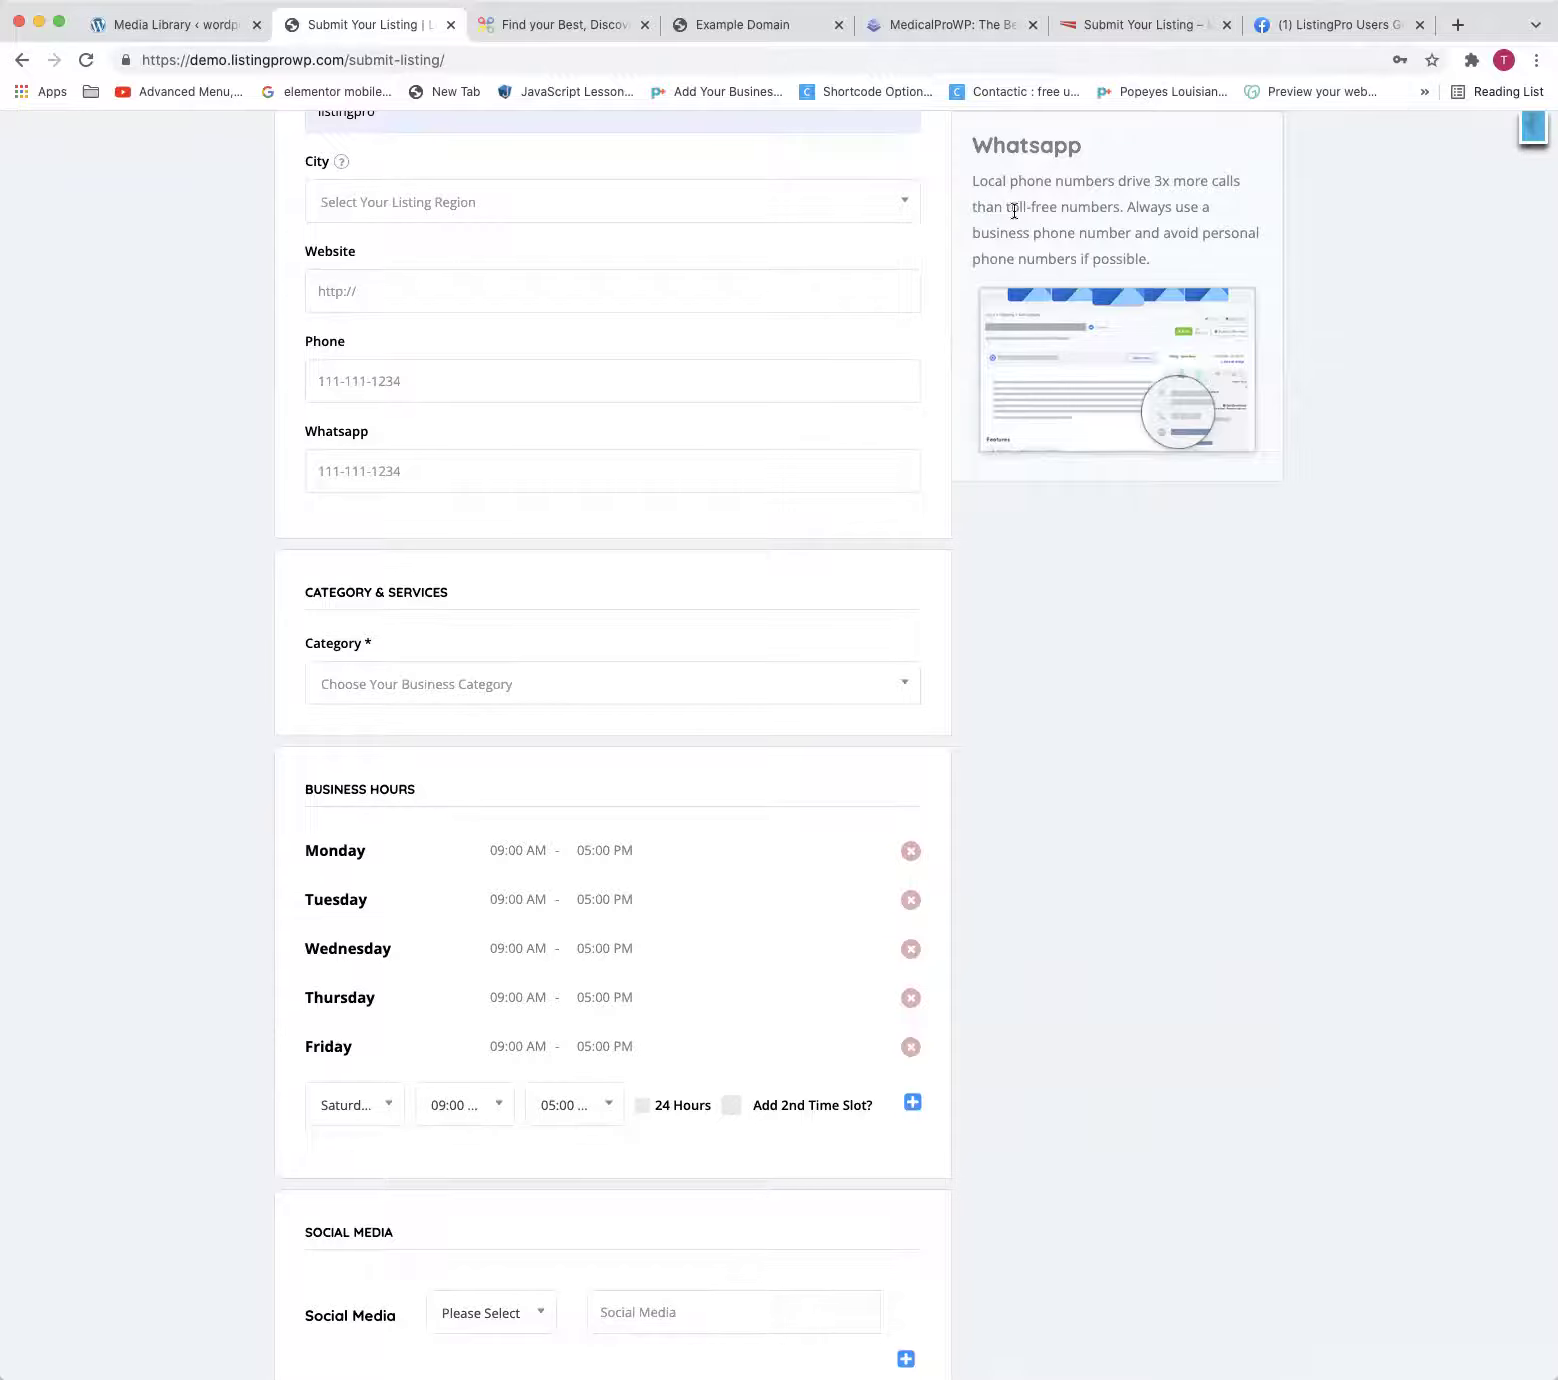
pyautogui.scroll(7, 1013, 211)
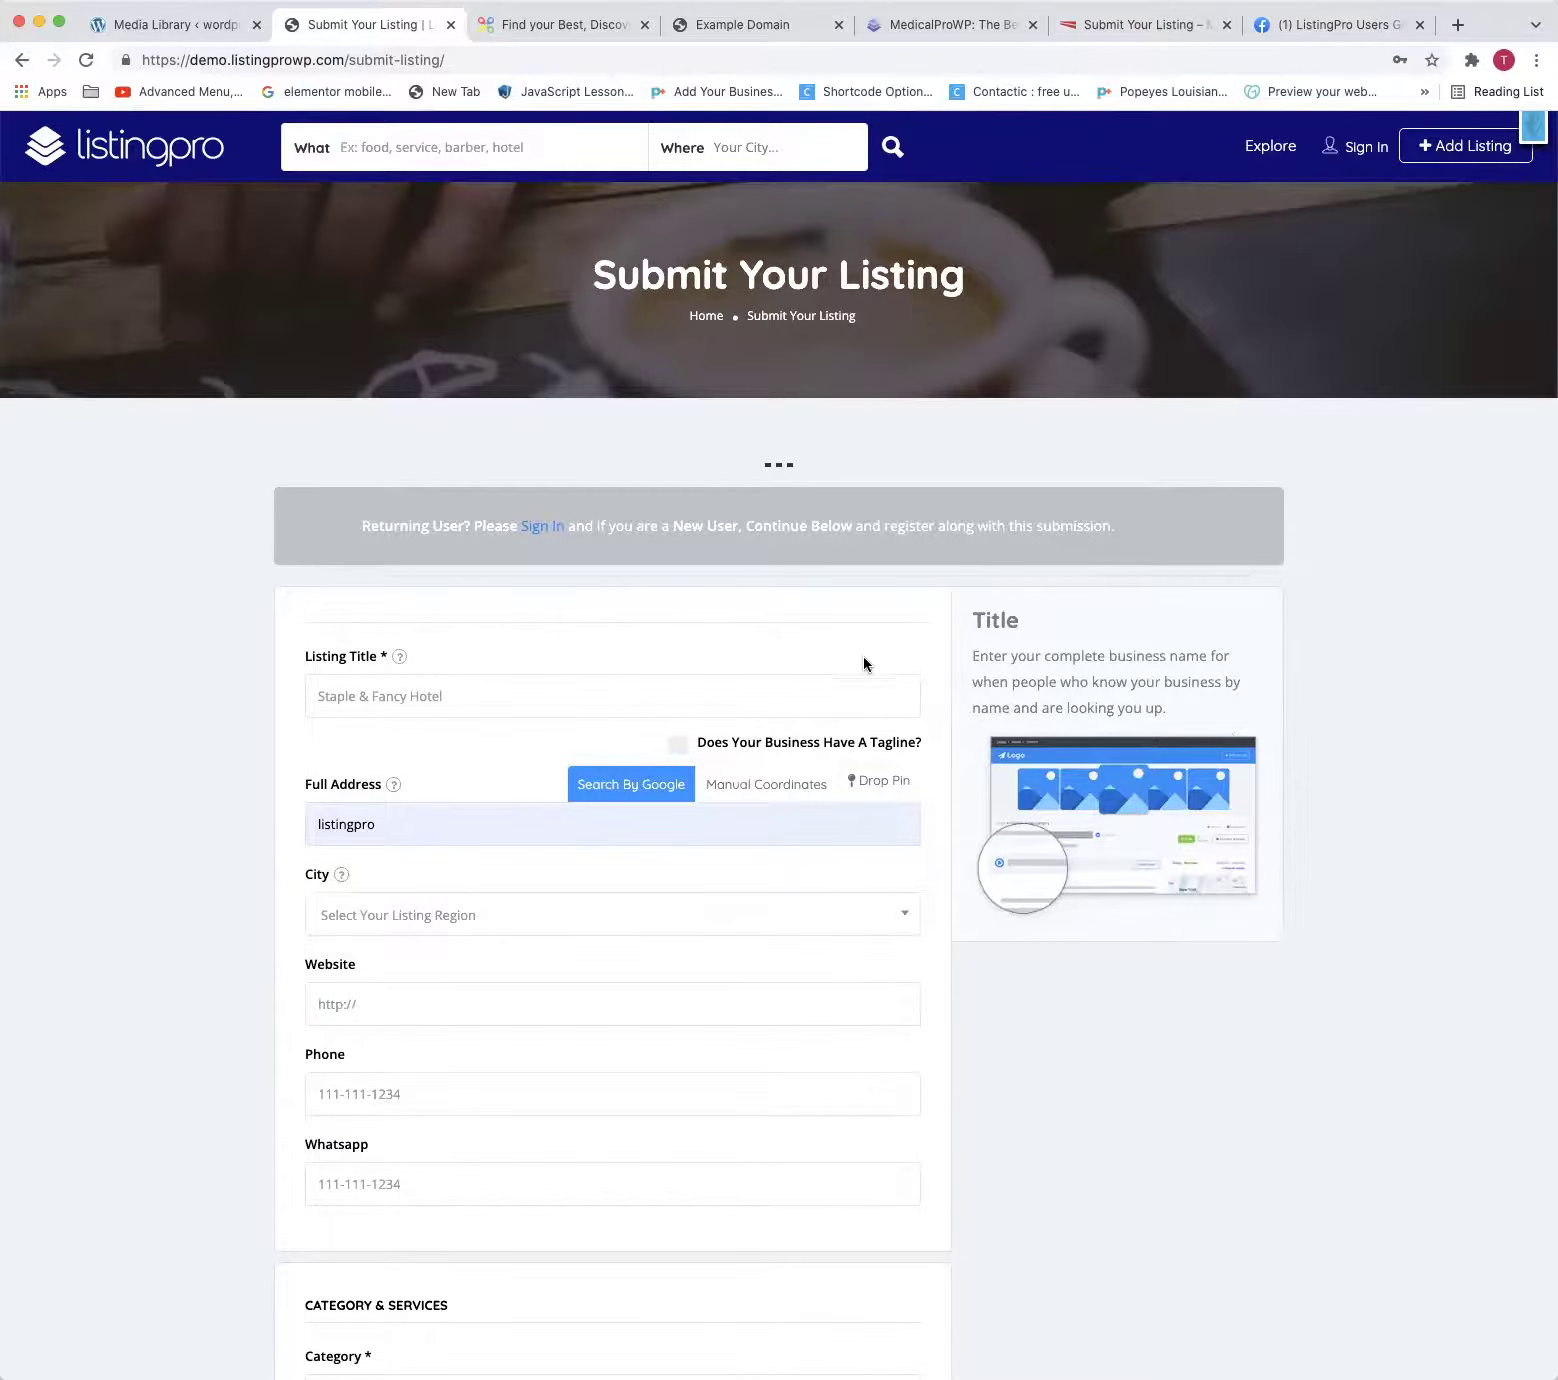
pyautogui.scroll(-5, 884, 661)
pyautogui.scroll(-11, 931, 678)
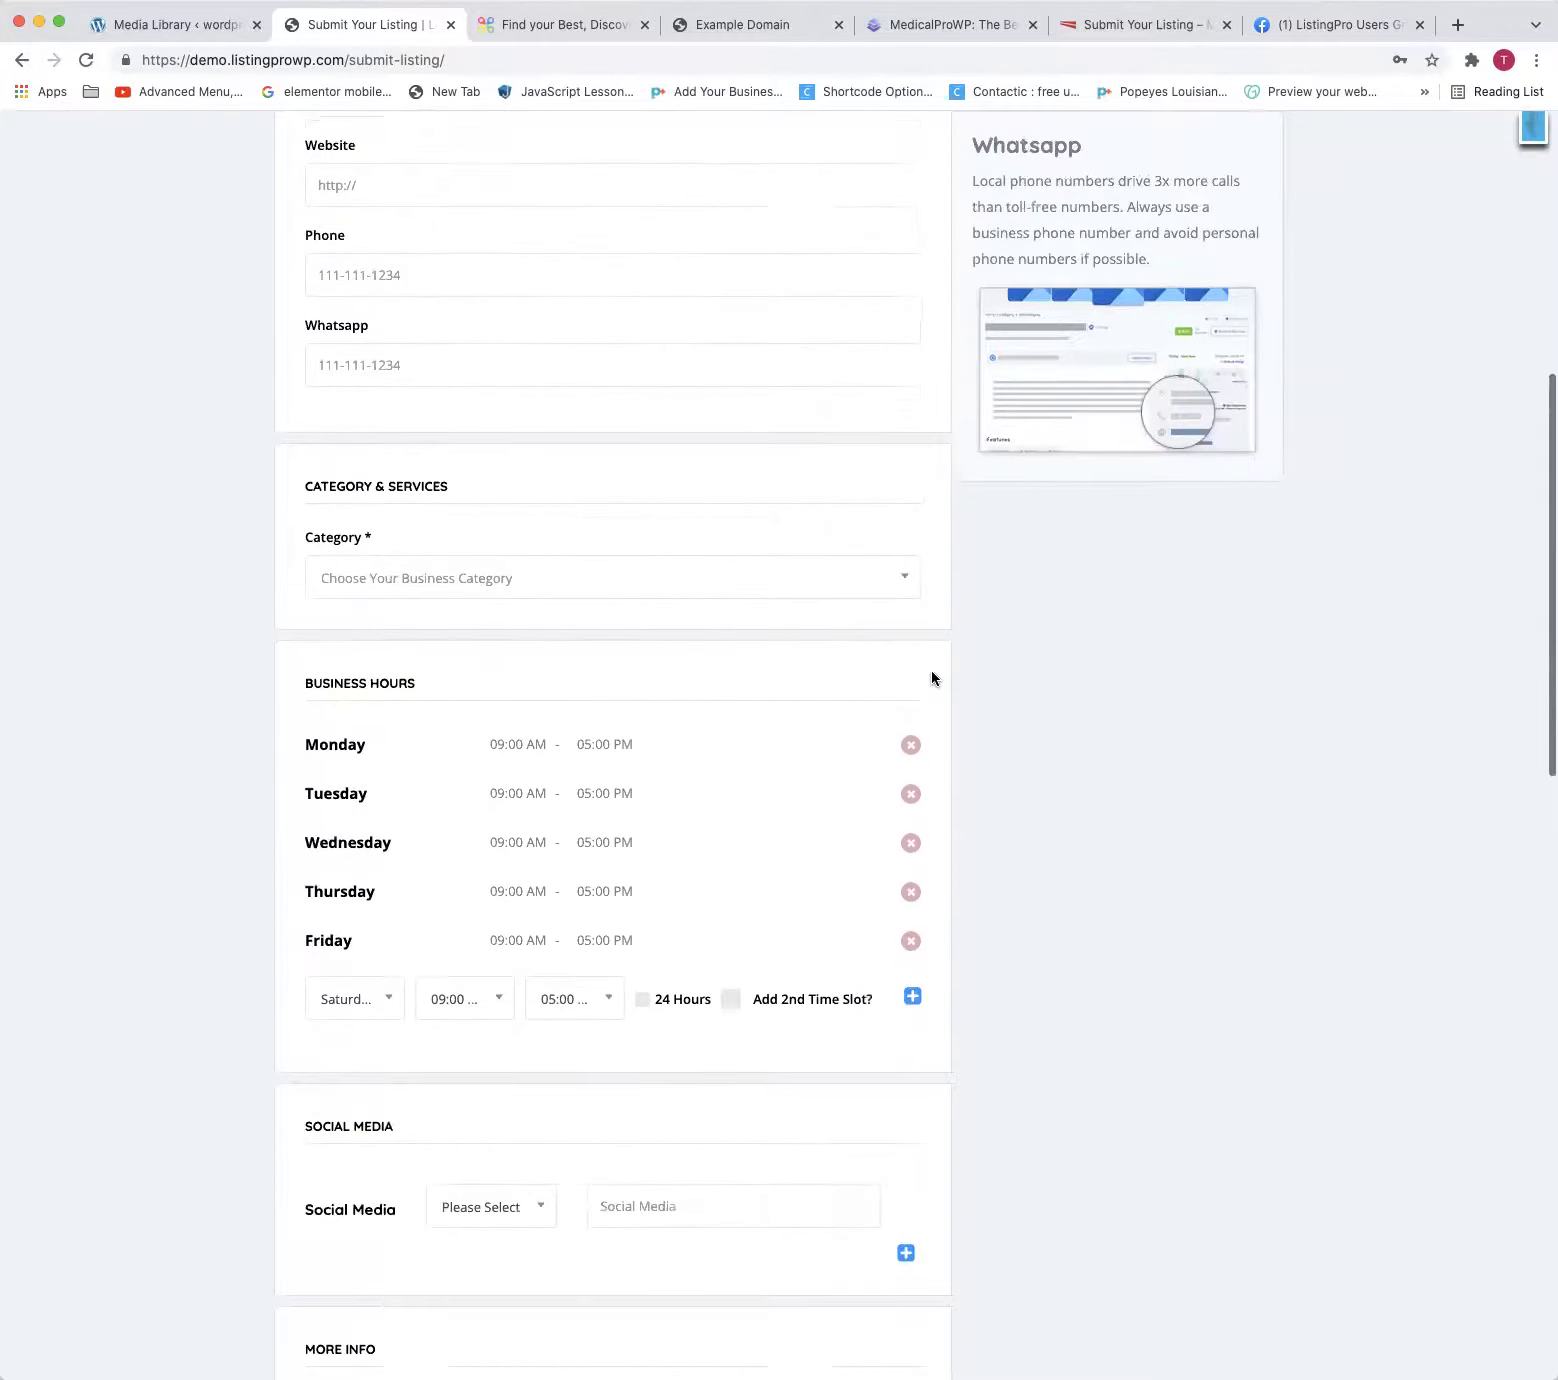
pyautogui.scroll(-10, 927, 678)
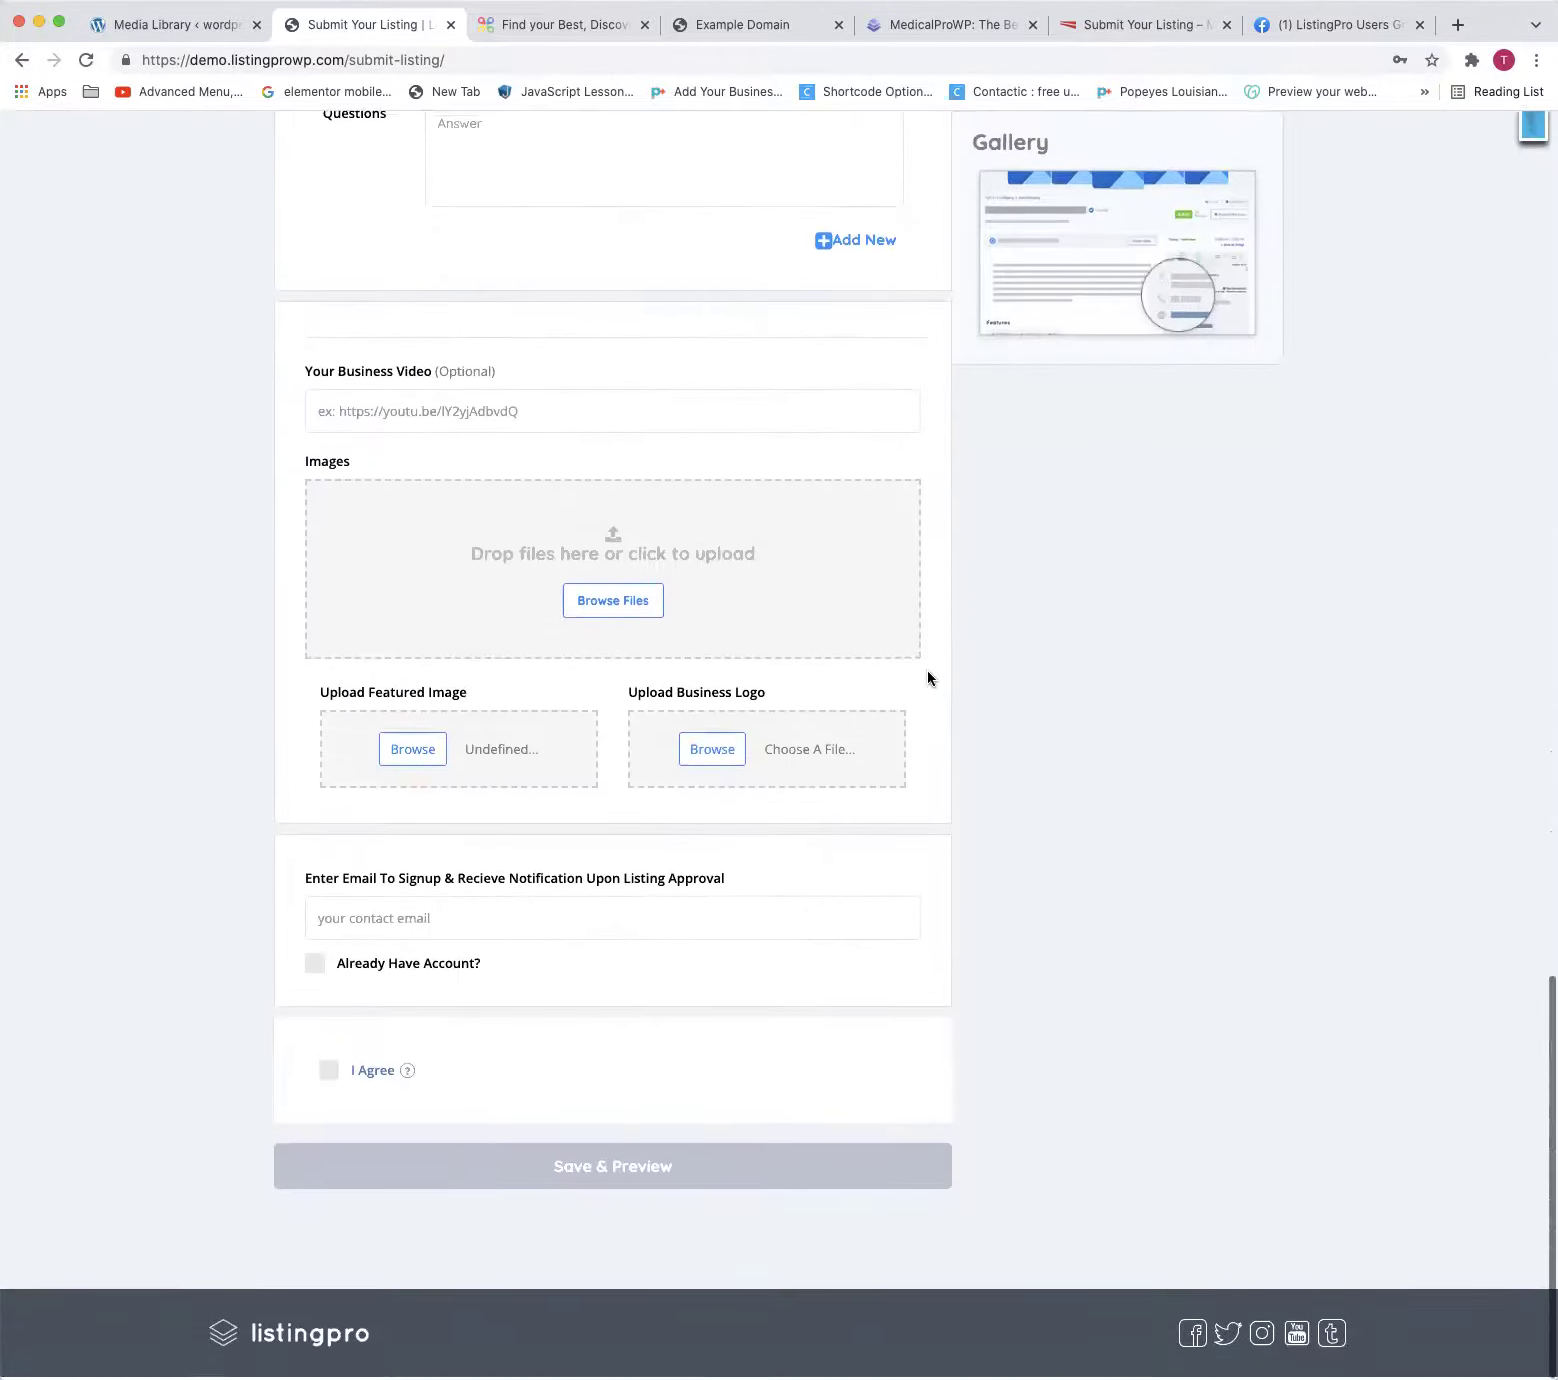
pyautogui.scroll(20, 790, 686)
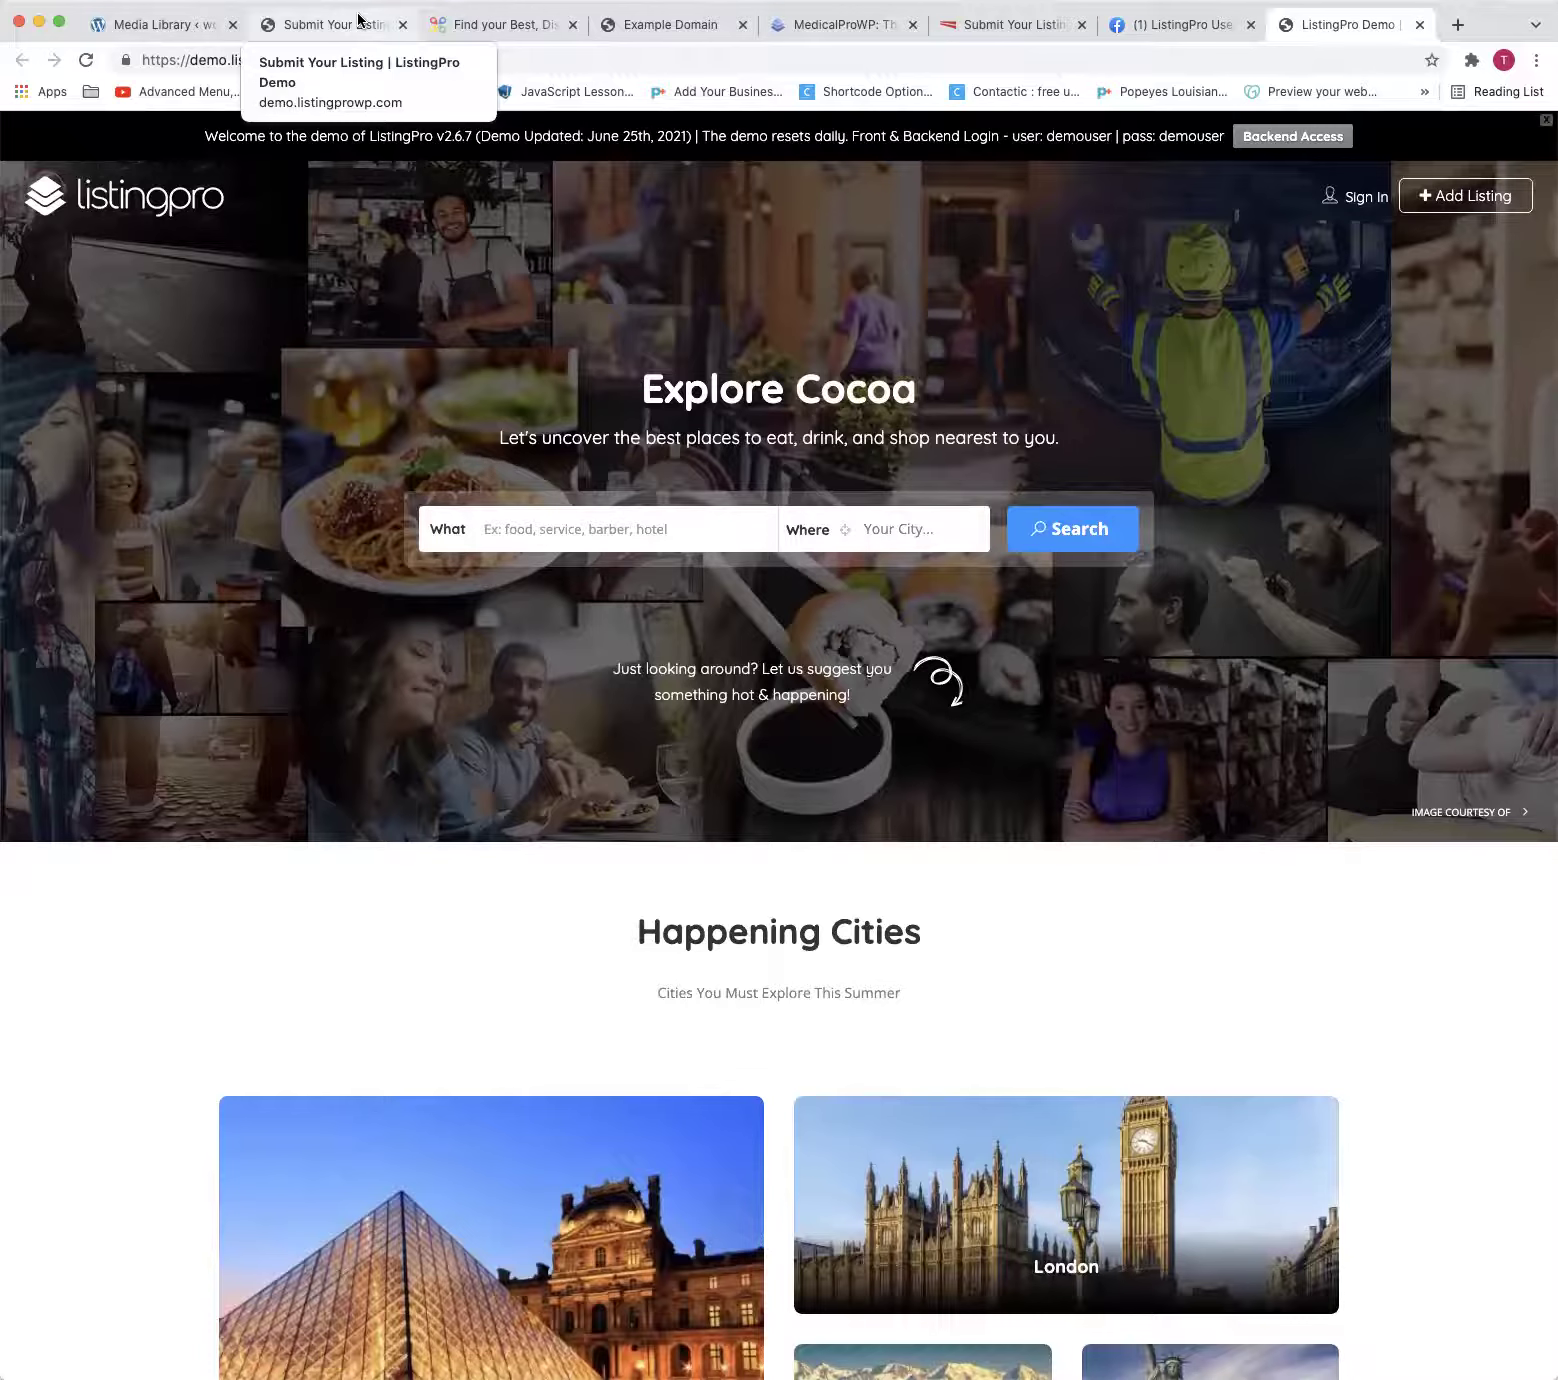
# Close the TopGoogle, Example Domain and both MedicalPro pages, and open the notifications in Facebook
pyautogui.click(488, 24)
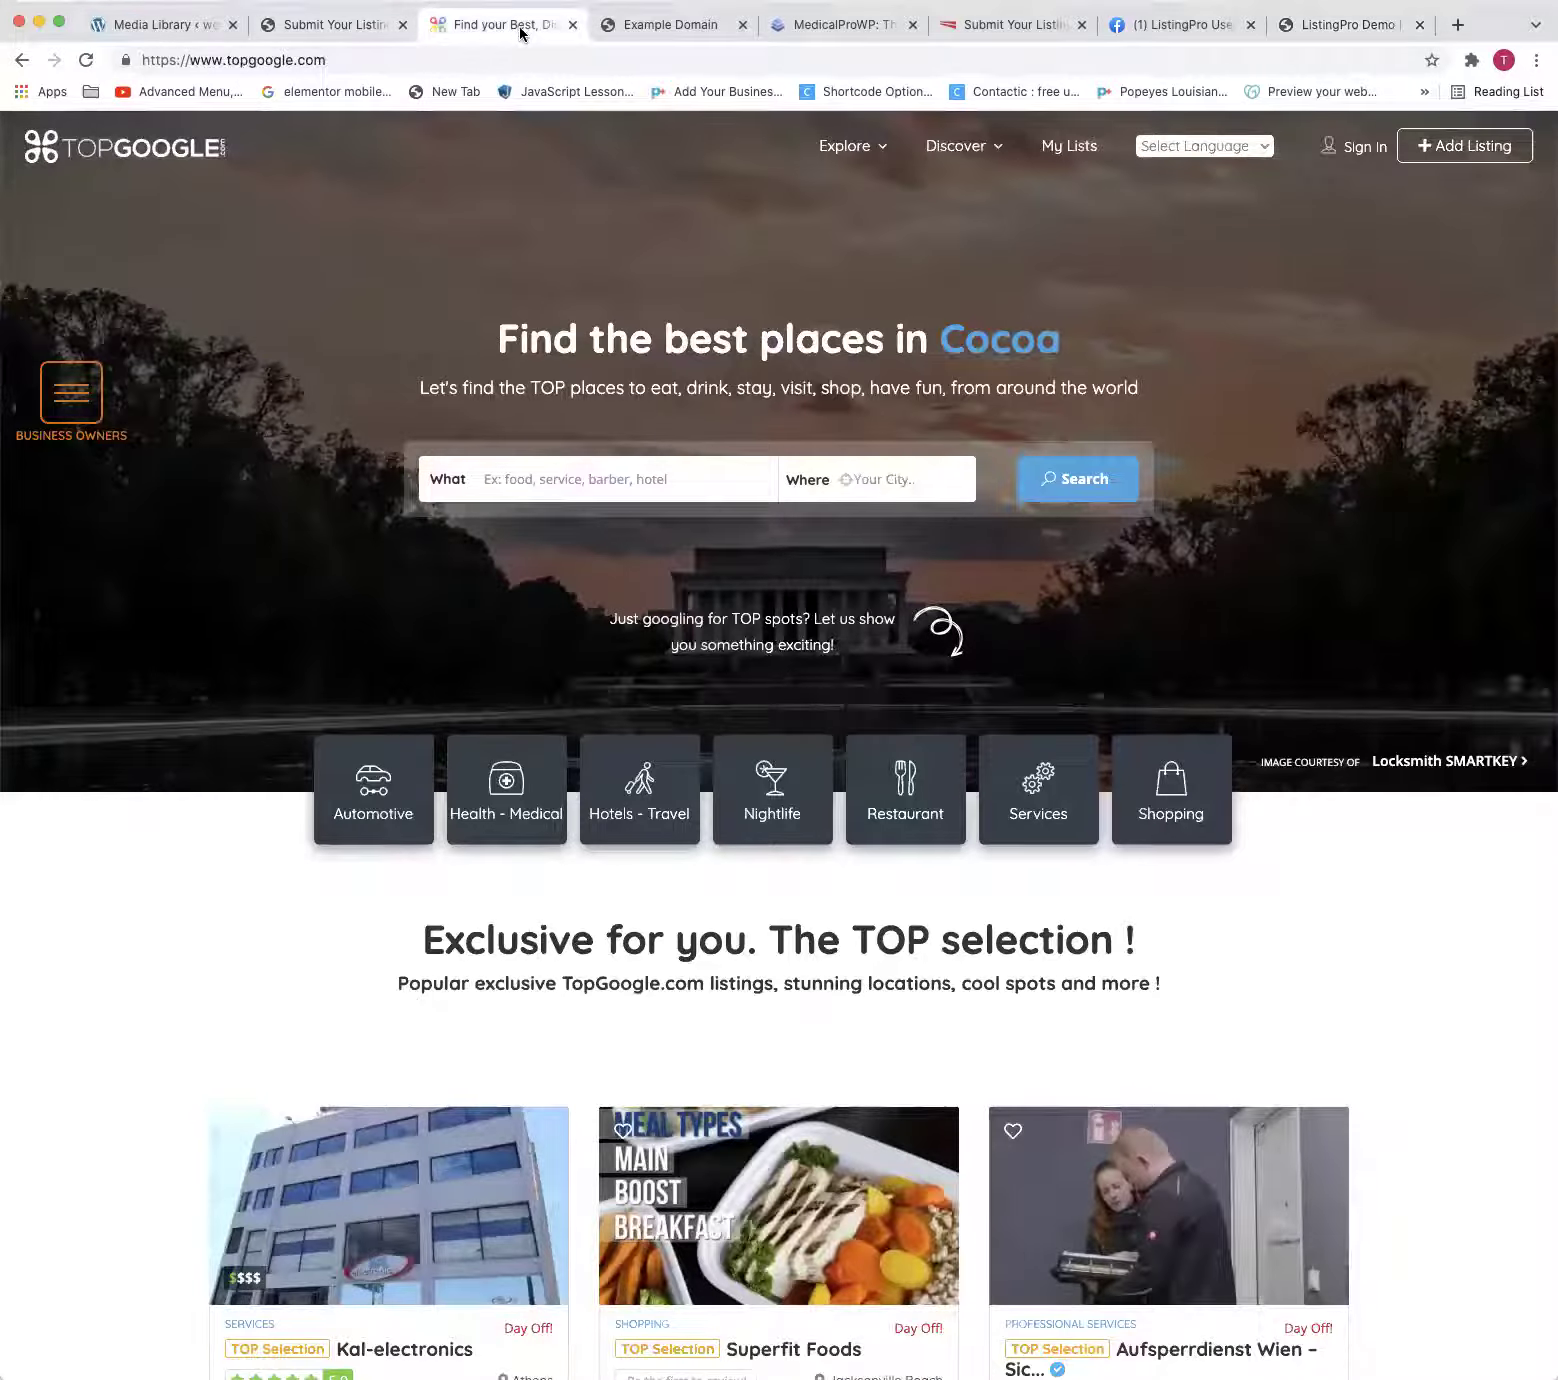
pyautogui.click(571, 25)
pyautogui.click(571, 25)
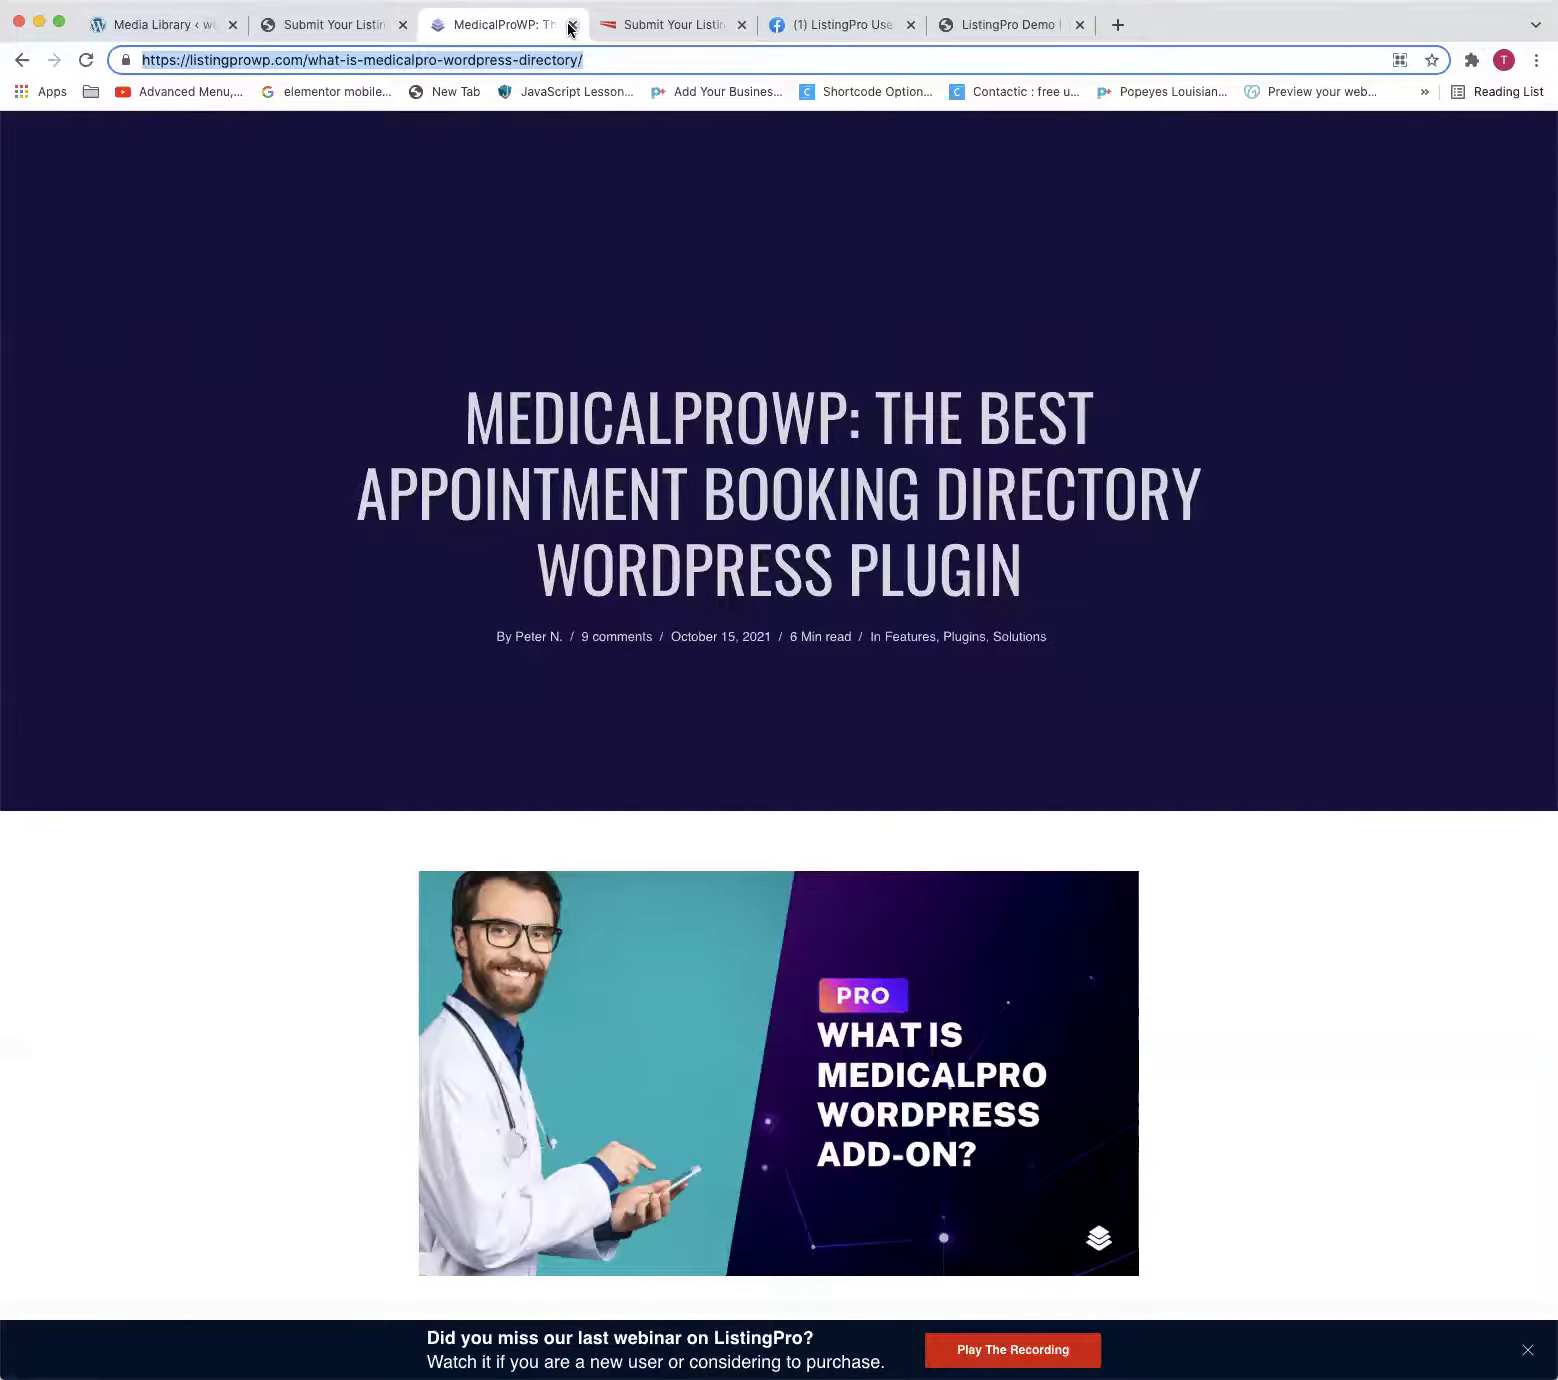
pyautogui.click(571, 25)
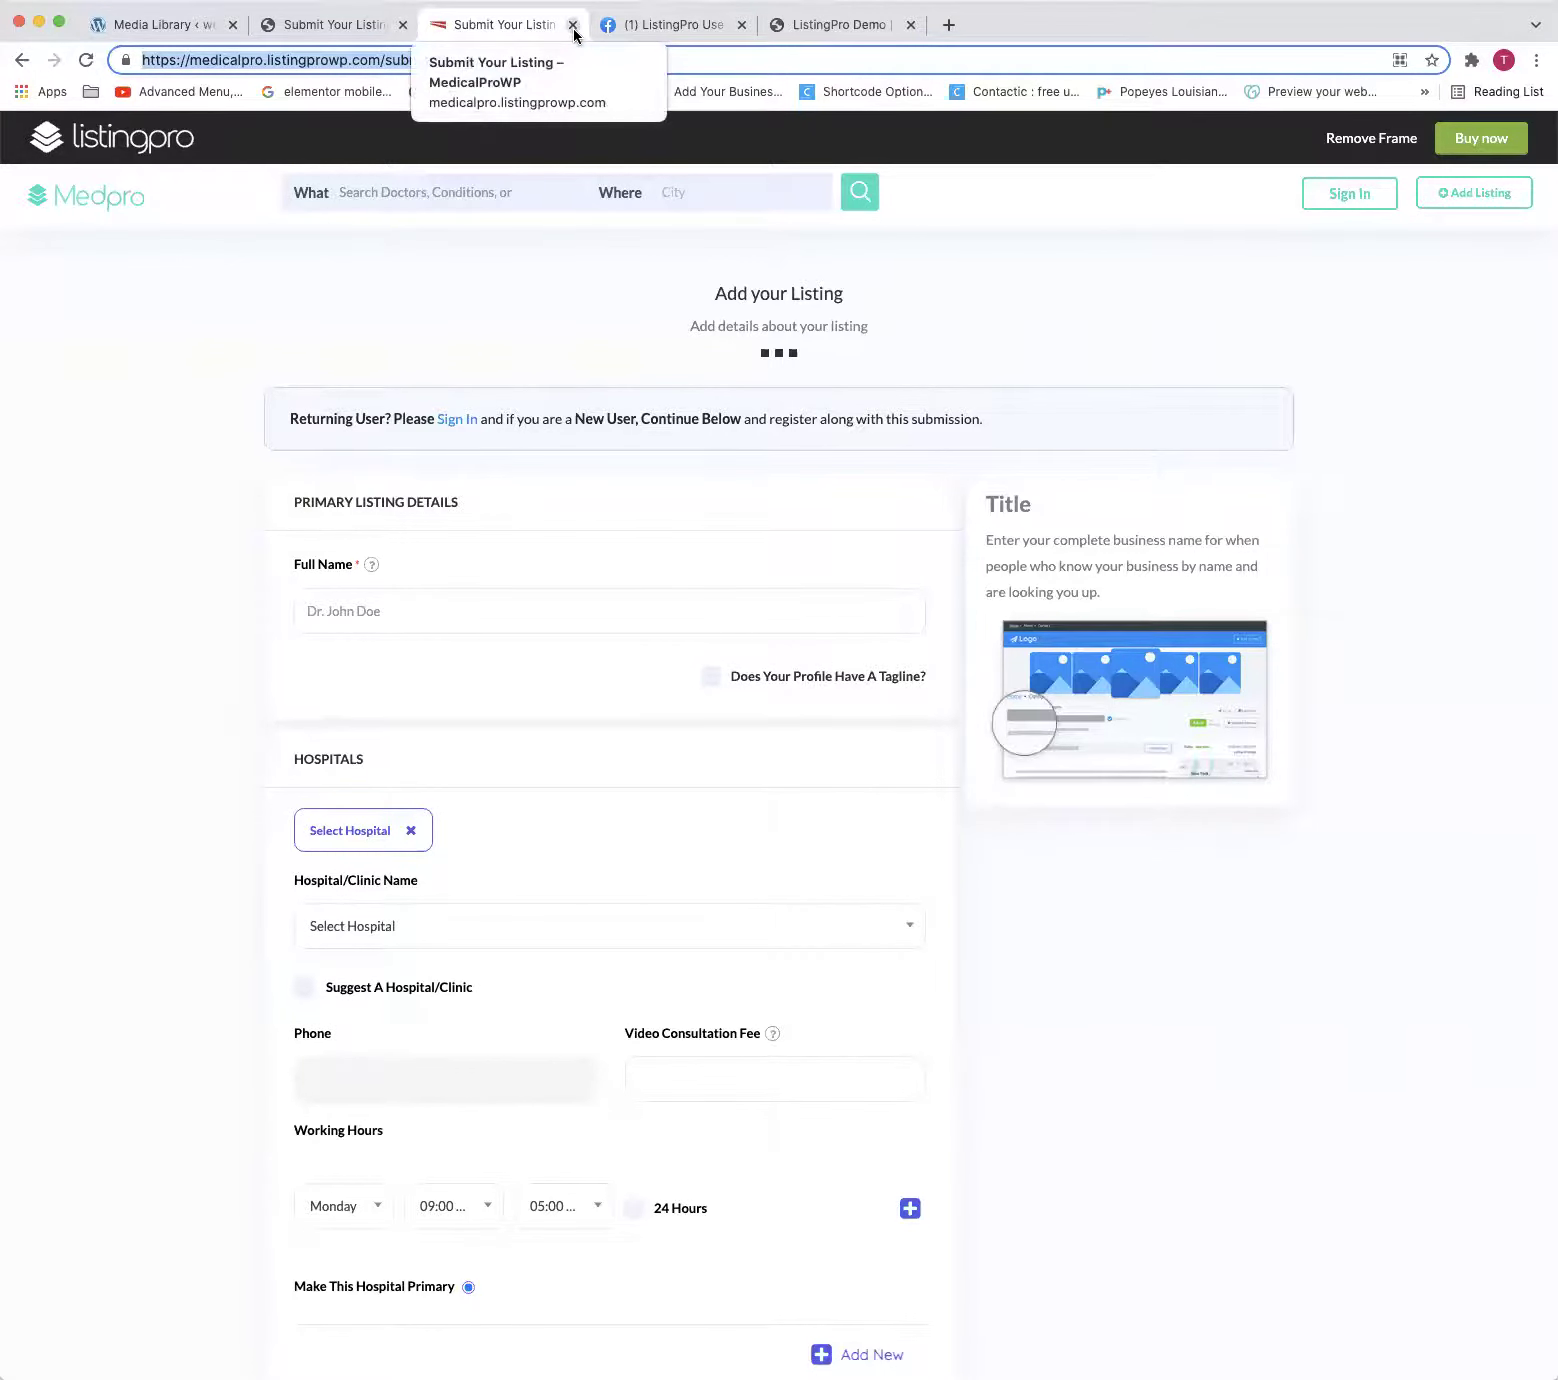
pyautogui.click(572, 25)
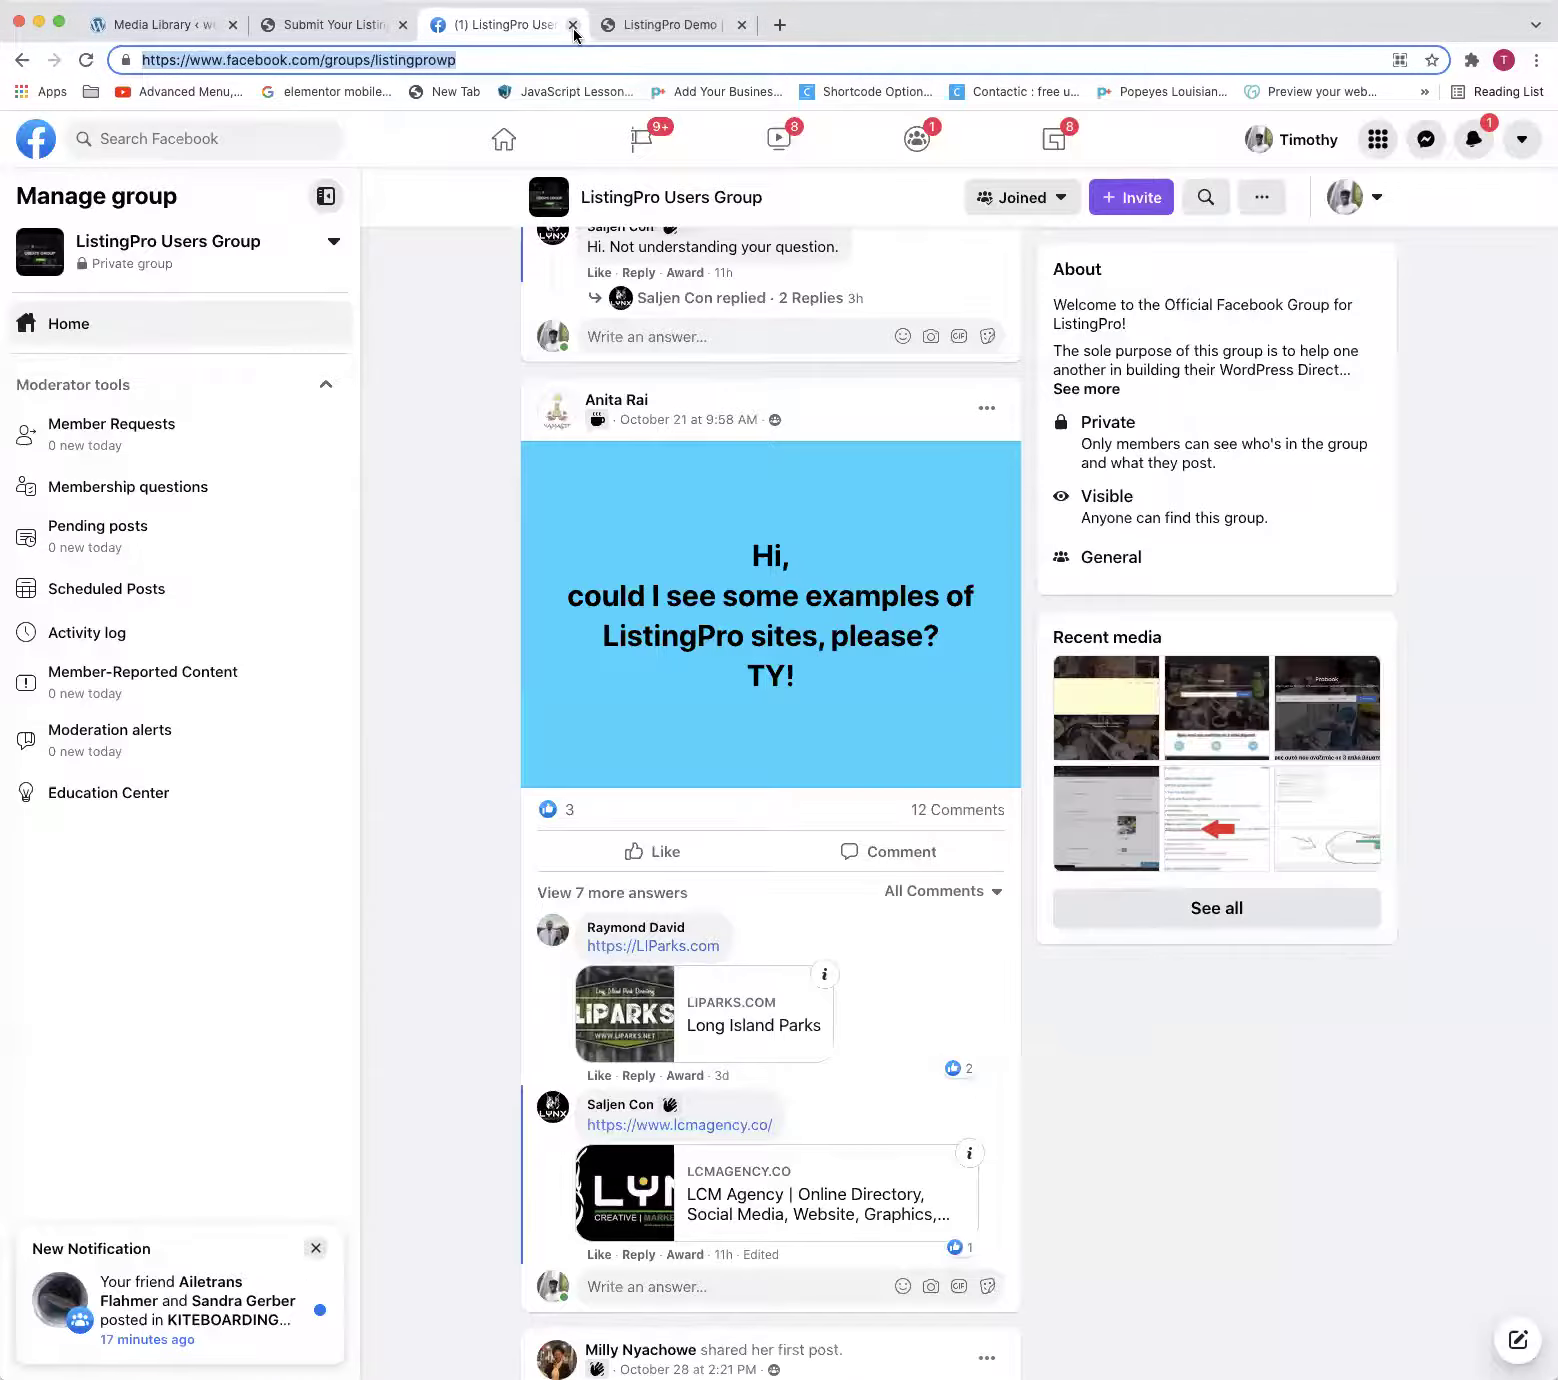
pyautogui.click(1473, 145)
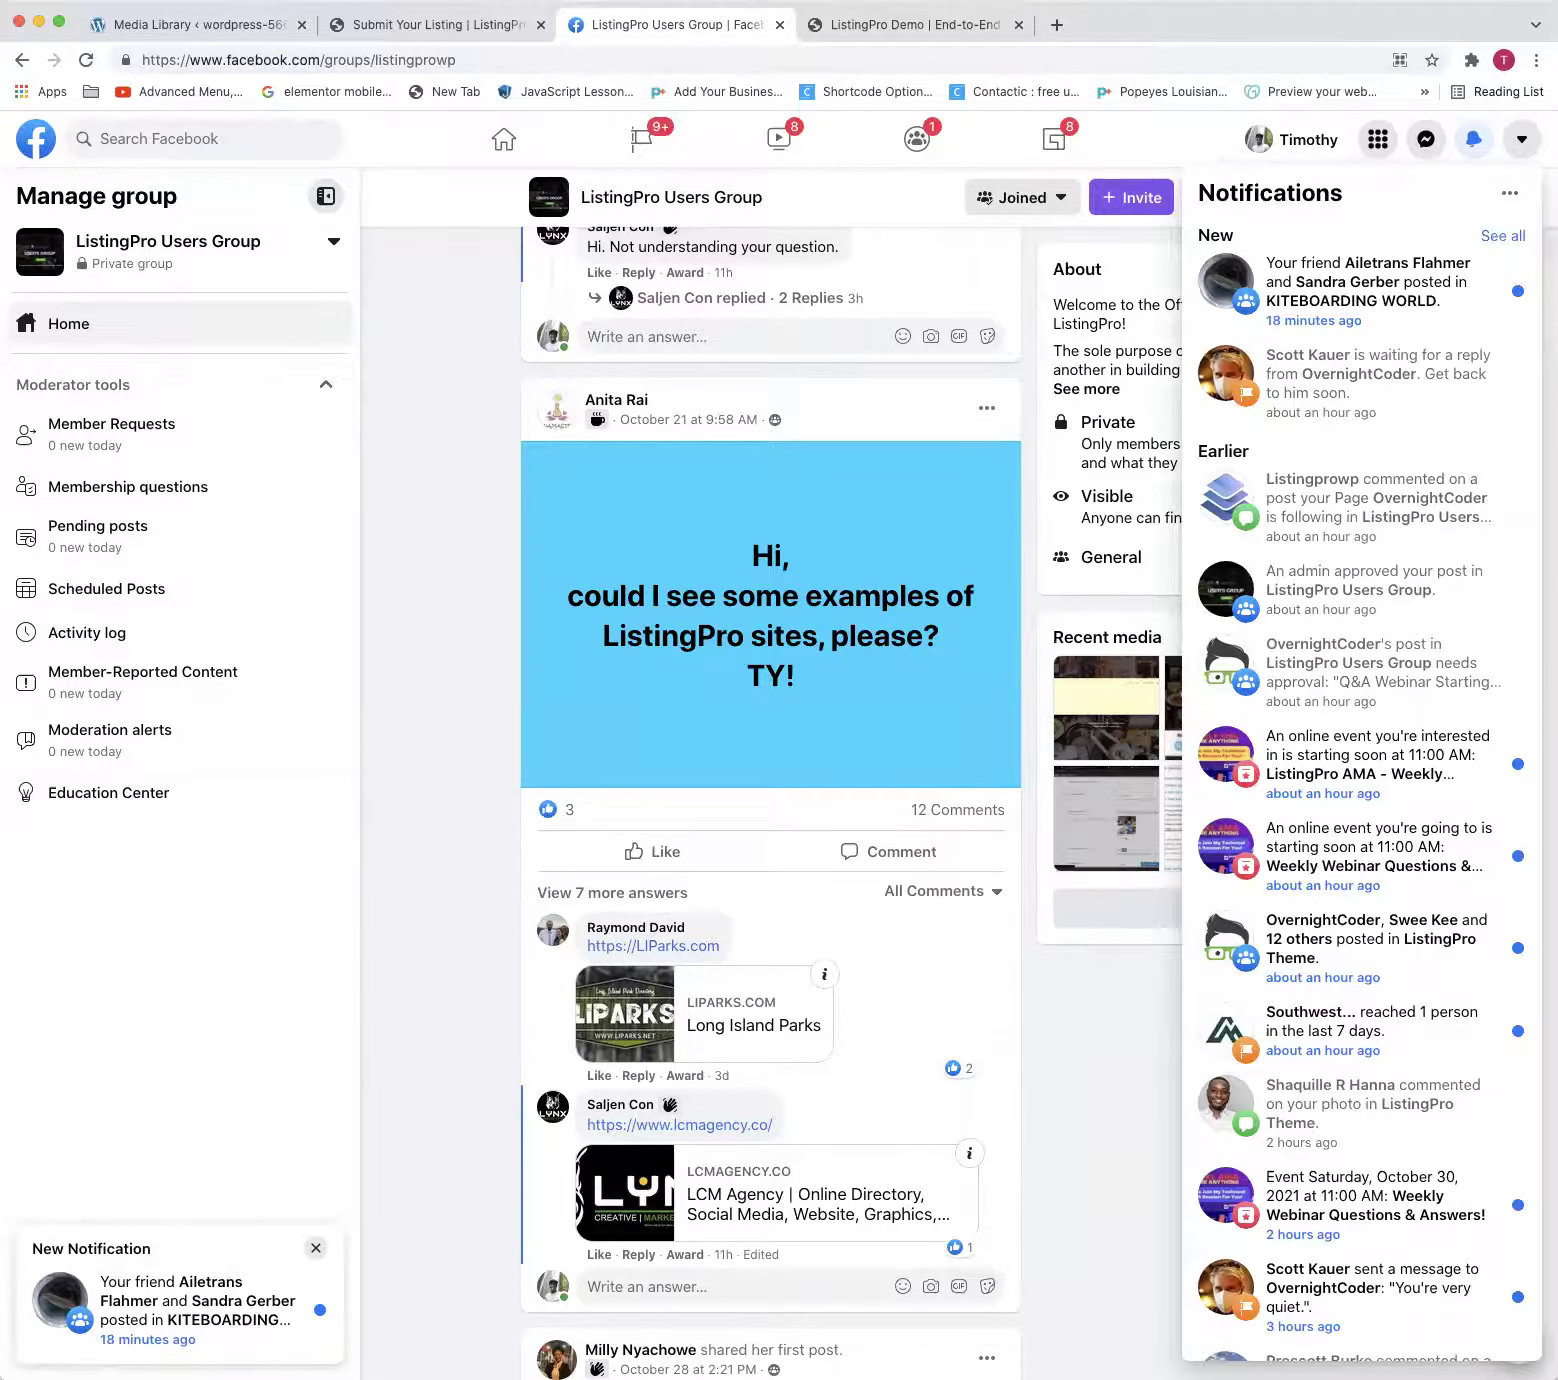
# Load motopeeps.com in place of the ListingPro demo homepage, look over its homepage, and close it
pyautogui.click(916, 25)
pyautogui.click(882, 66)
pyautogui.write('motopeeps')
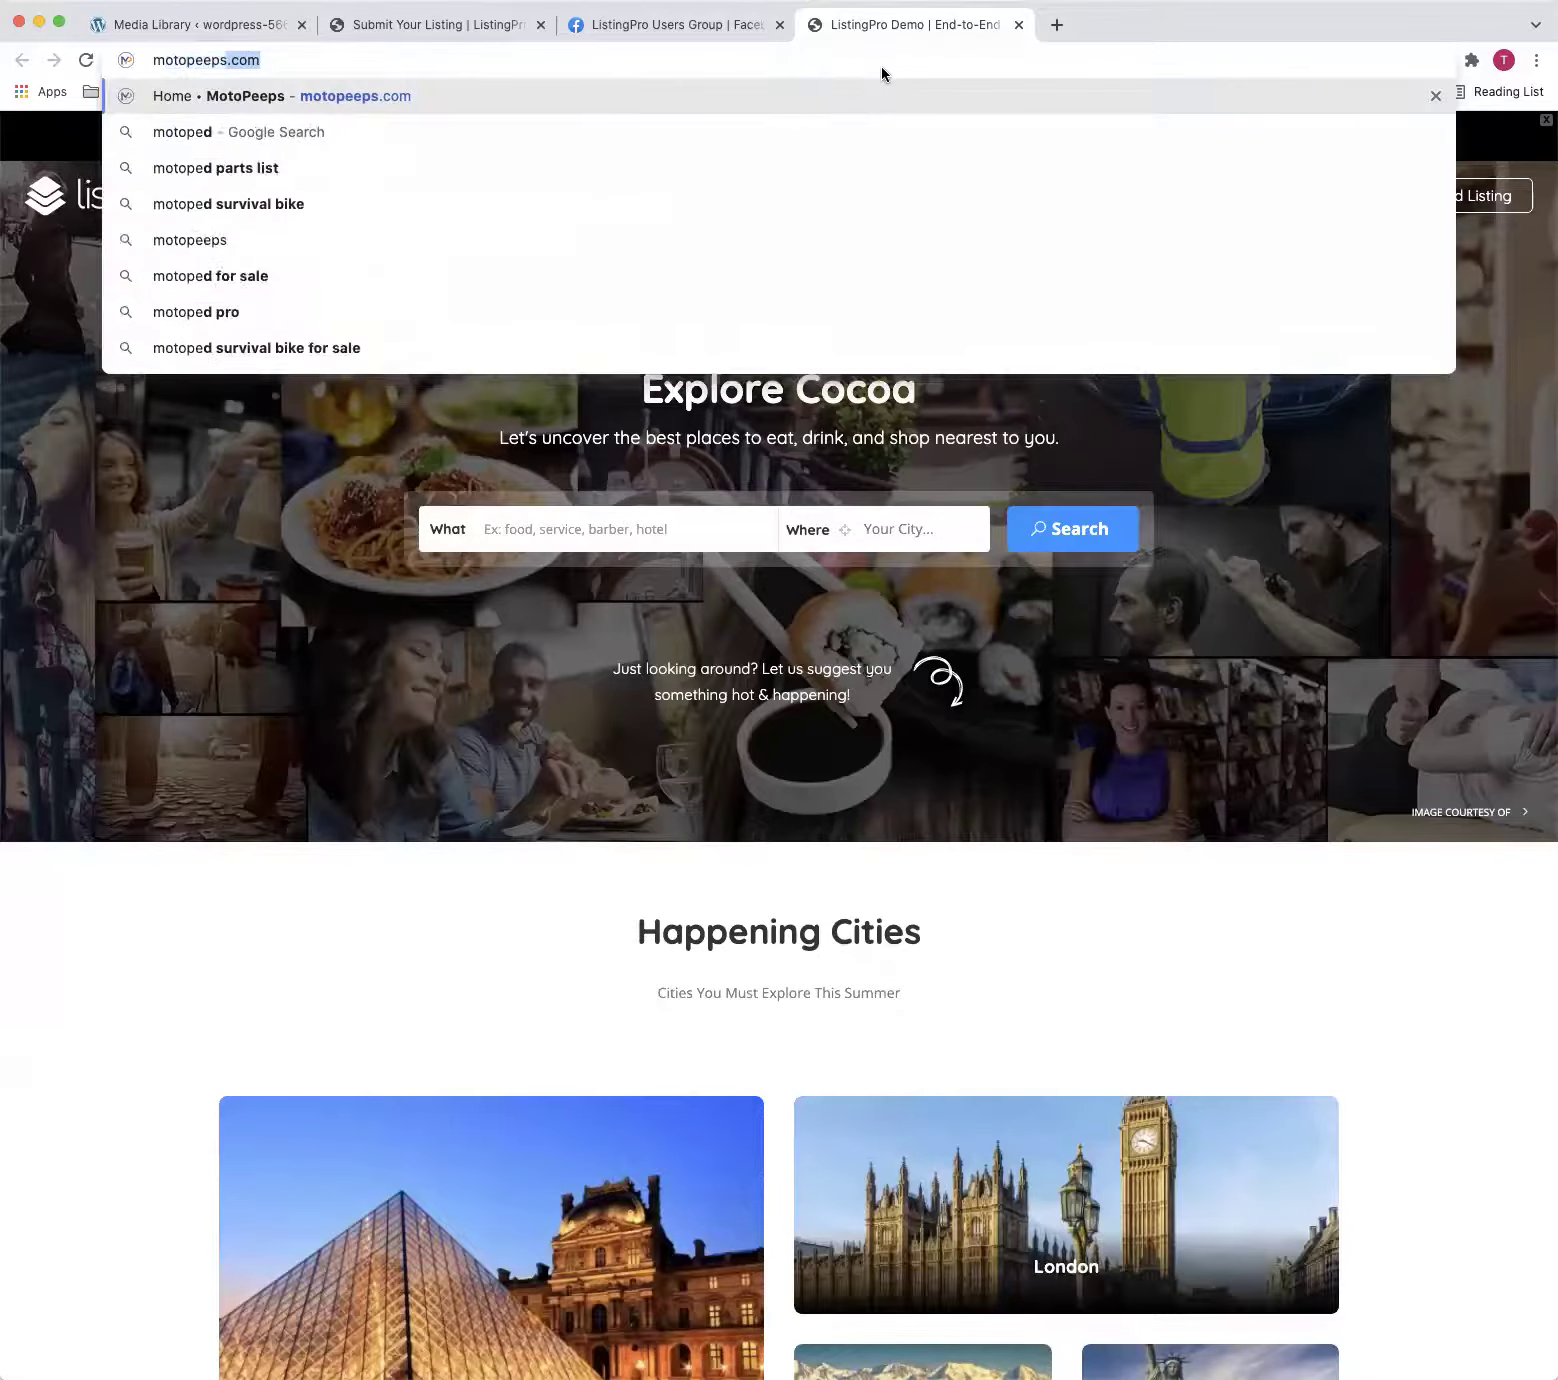
pyautogui.press('Return')
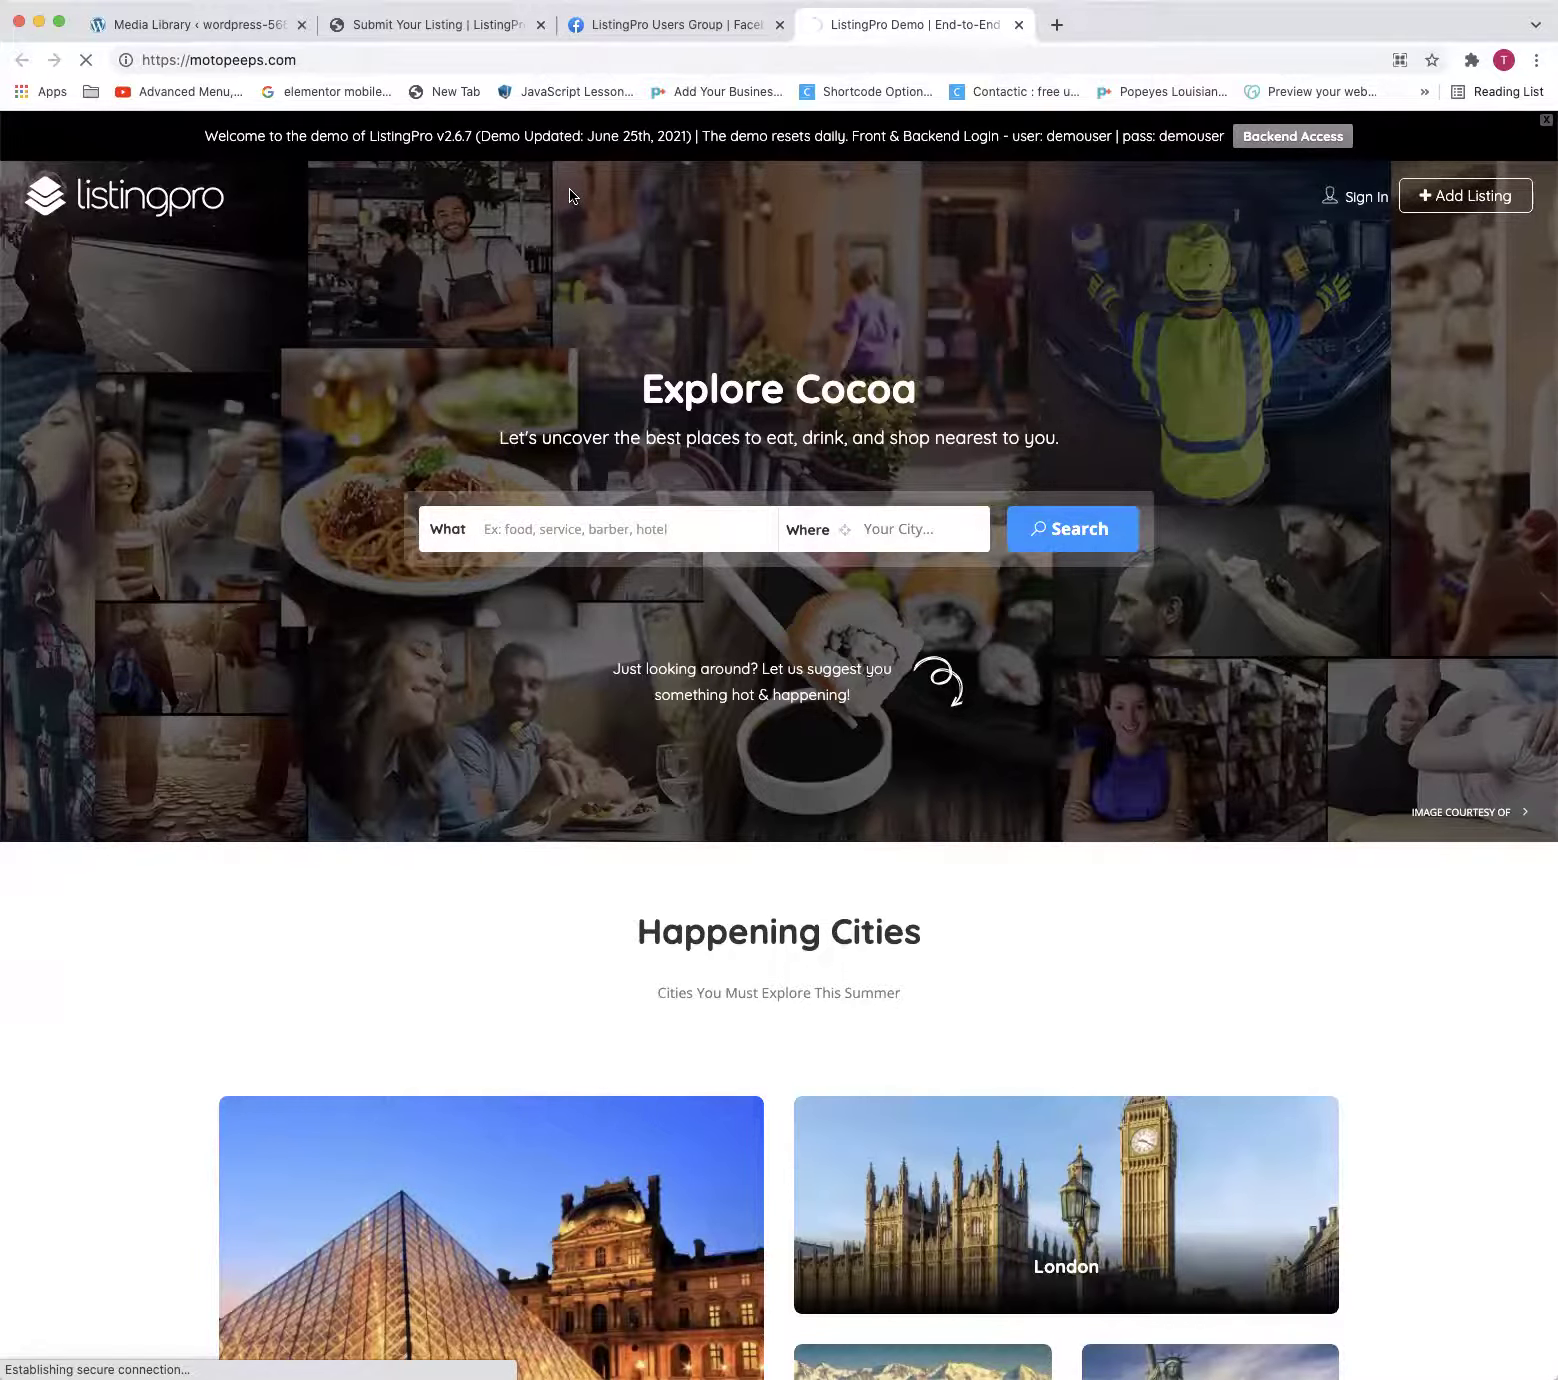
pyautogui.click(410, 60)
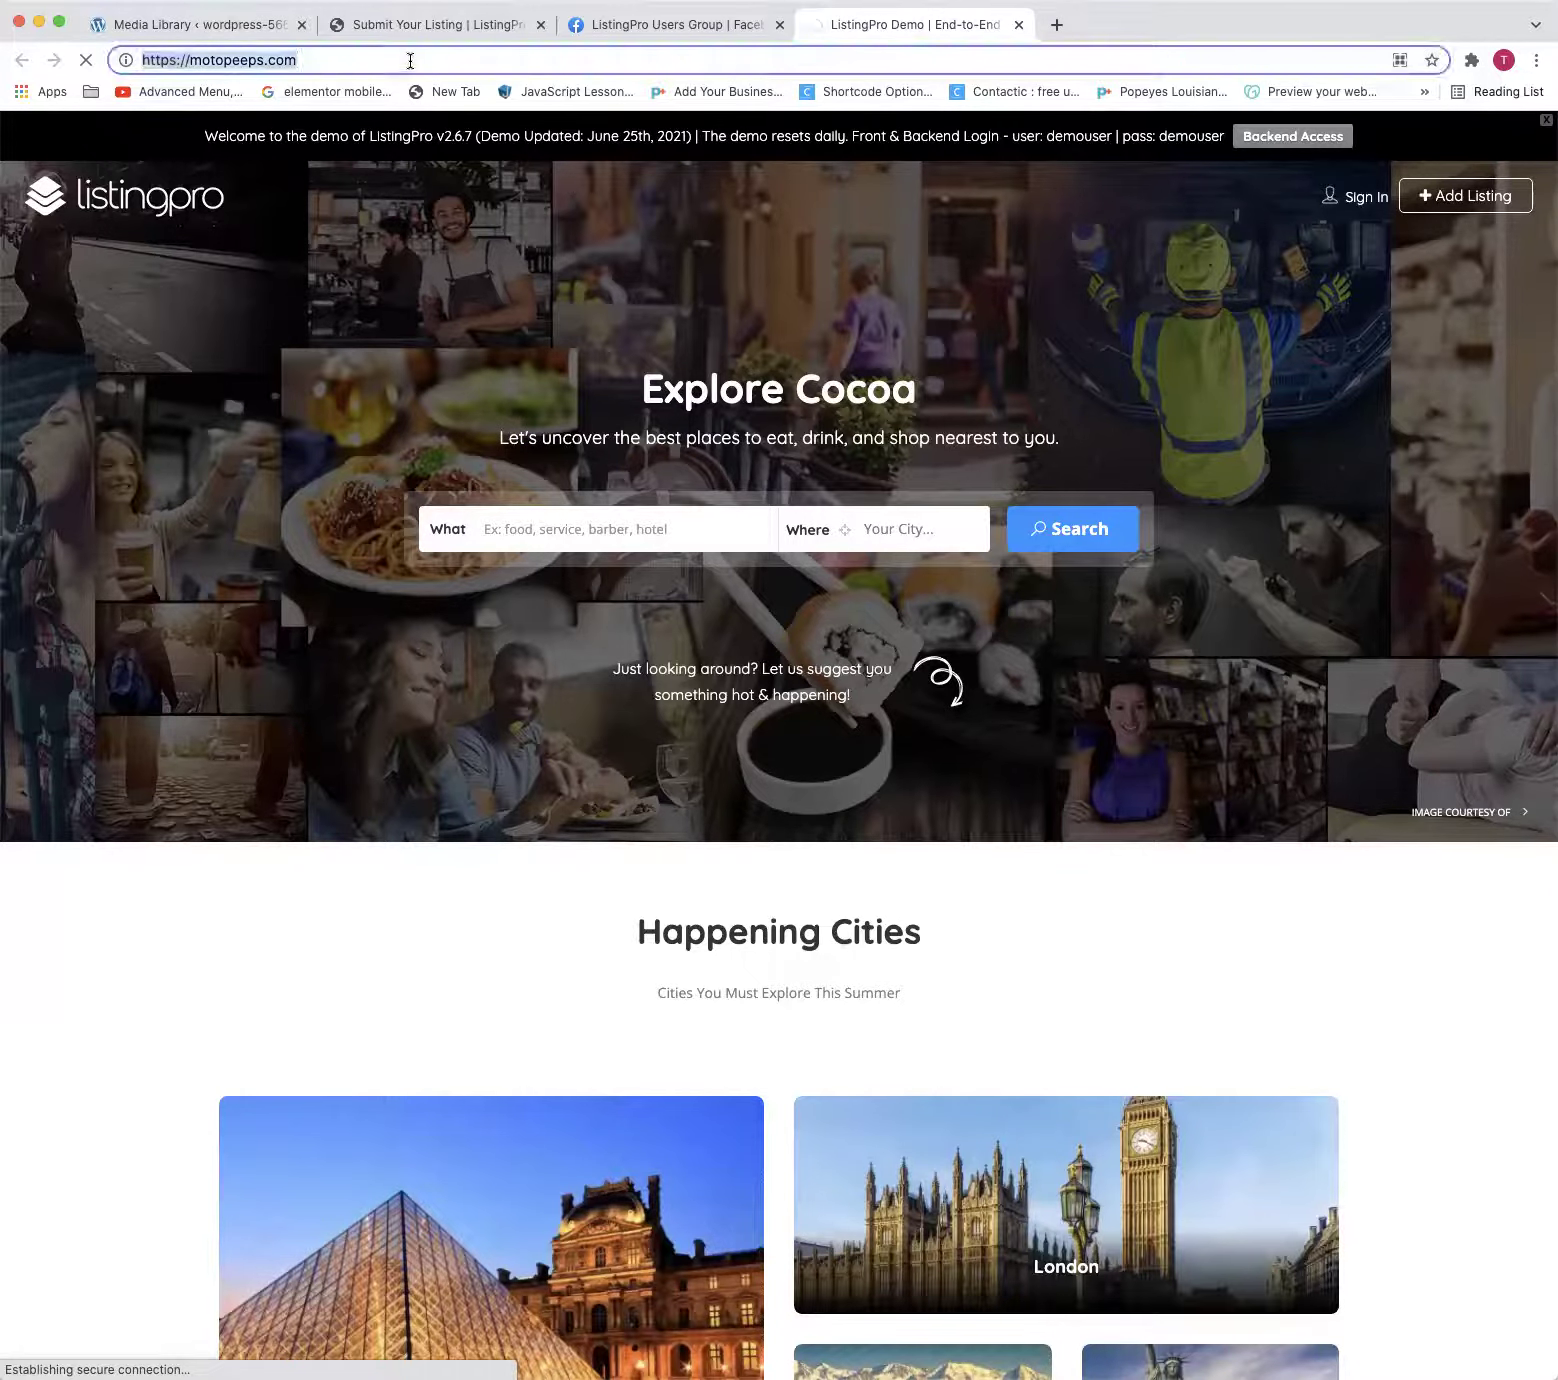
pyautogui.press('Return')
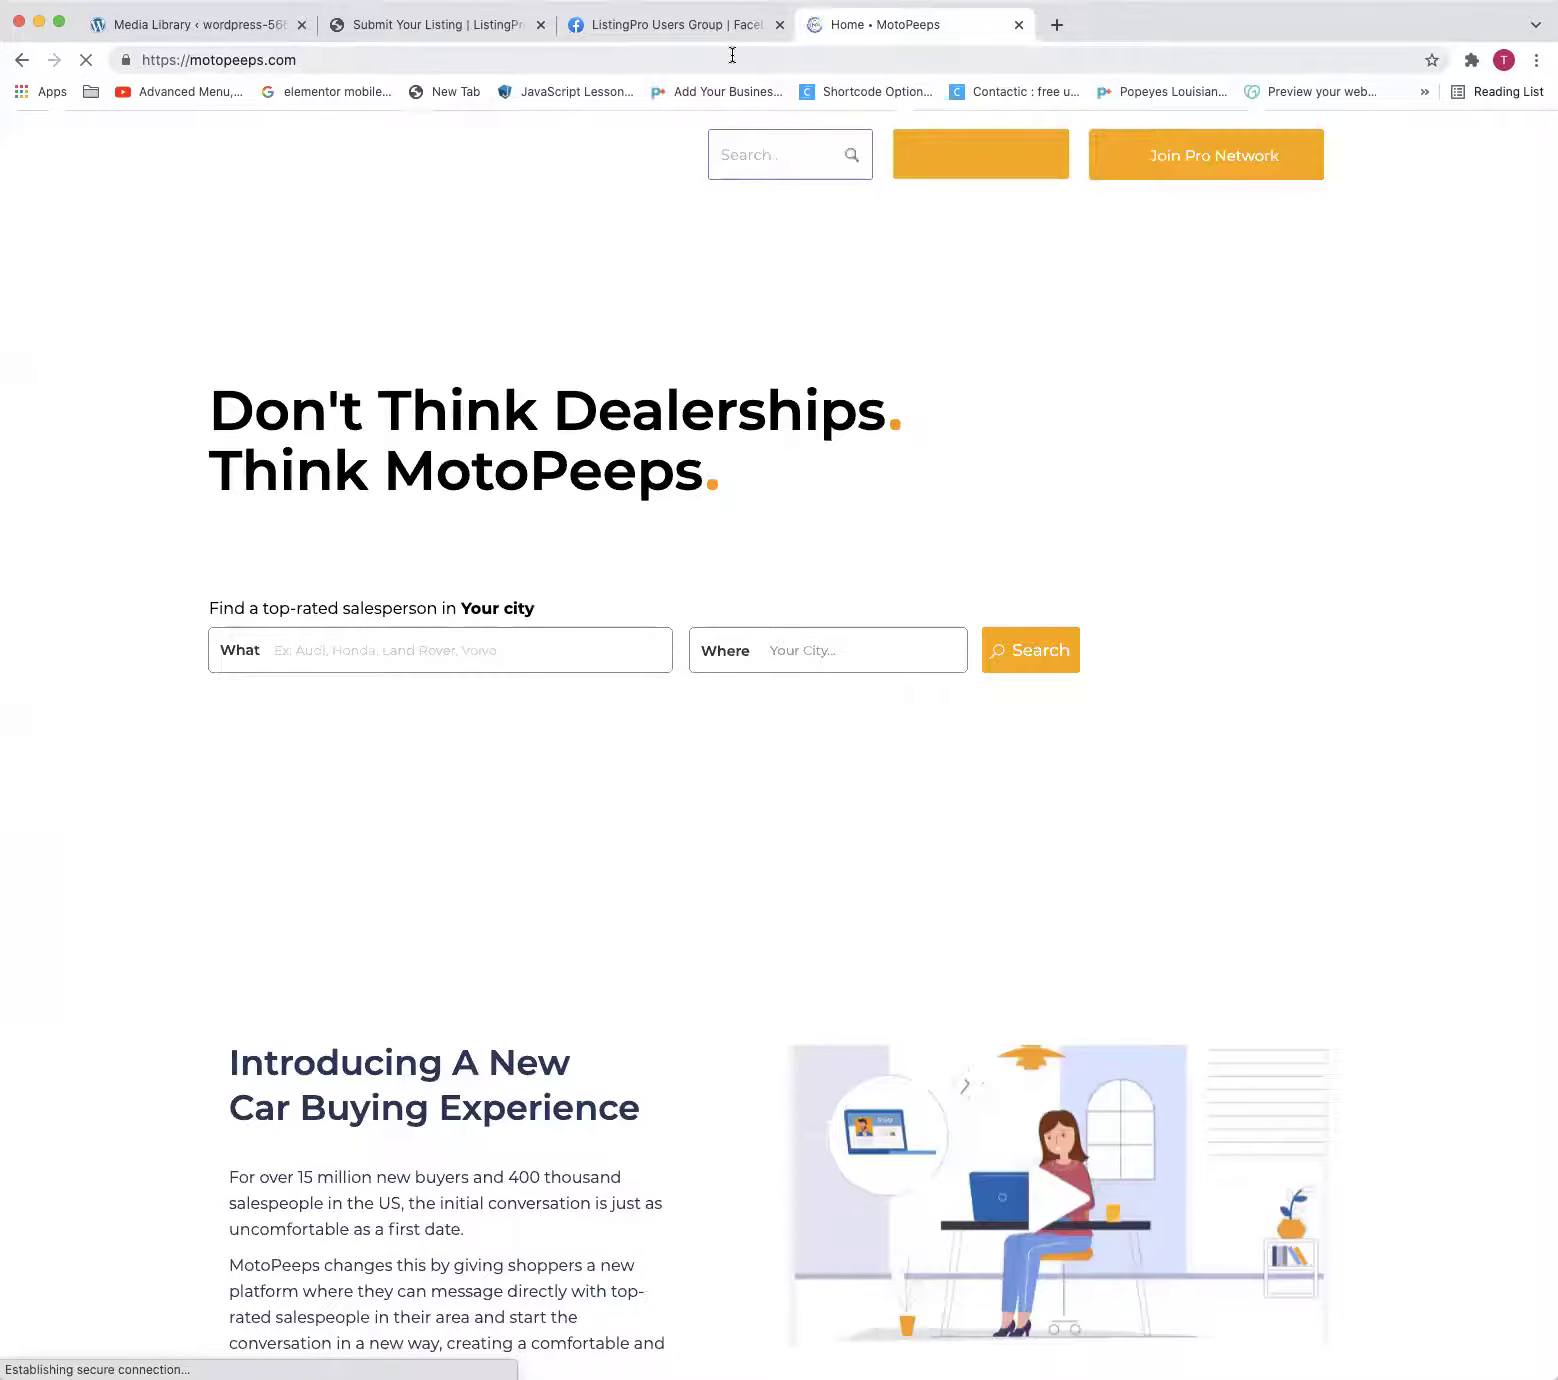
pyautogui.scroll(-6, 943, 355)
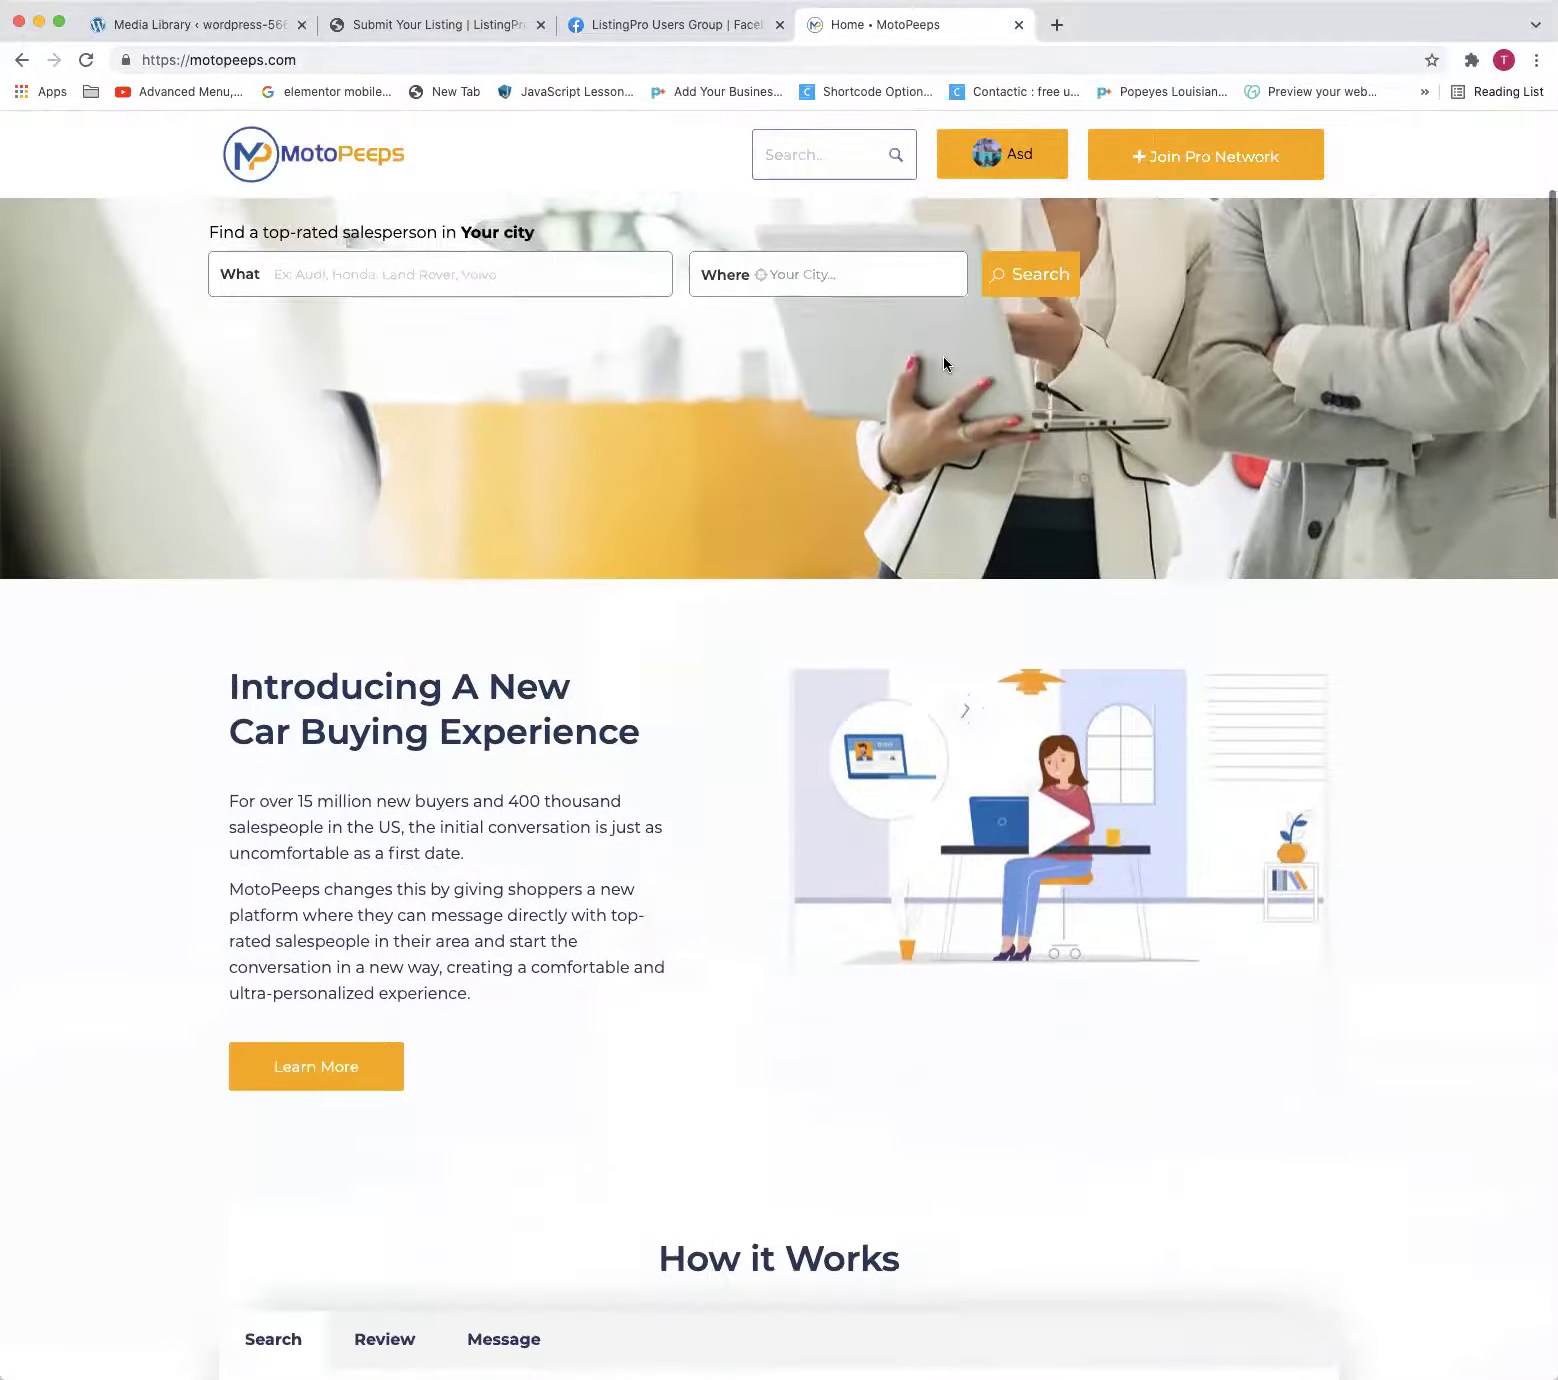
pyautogui.scroll(6, 945, 365)
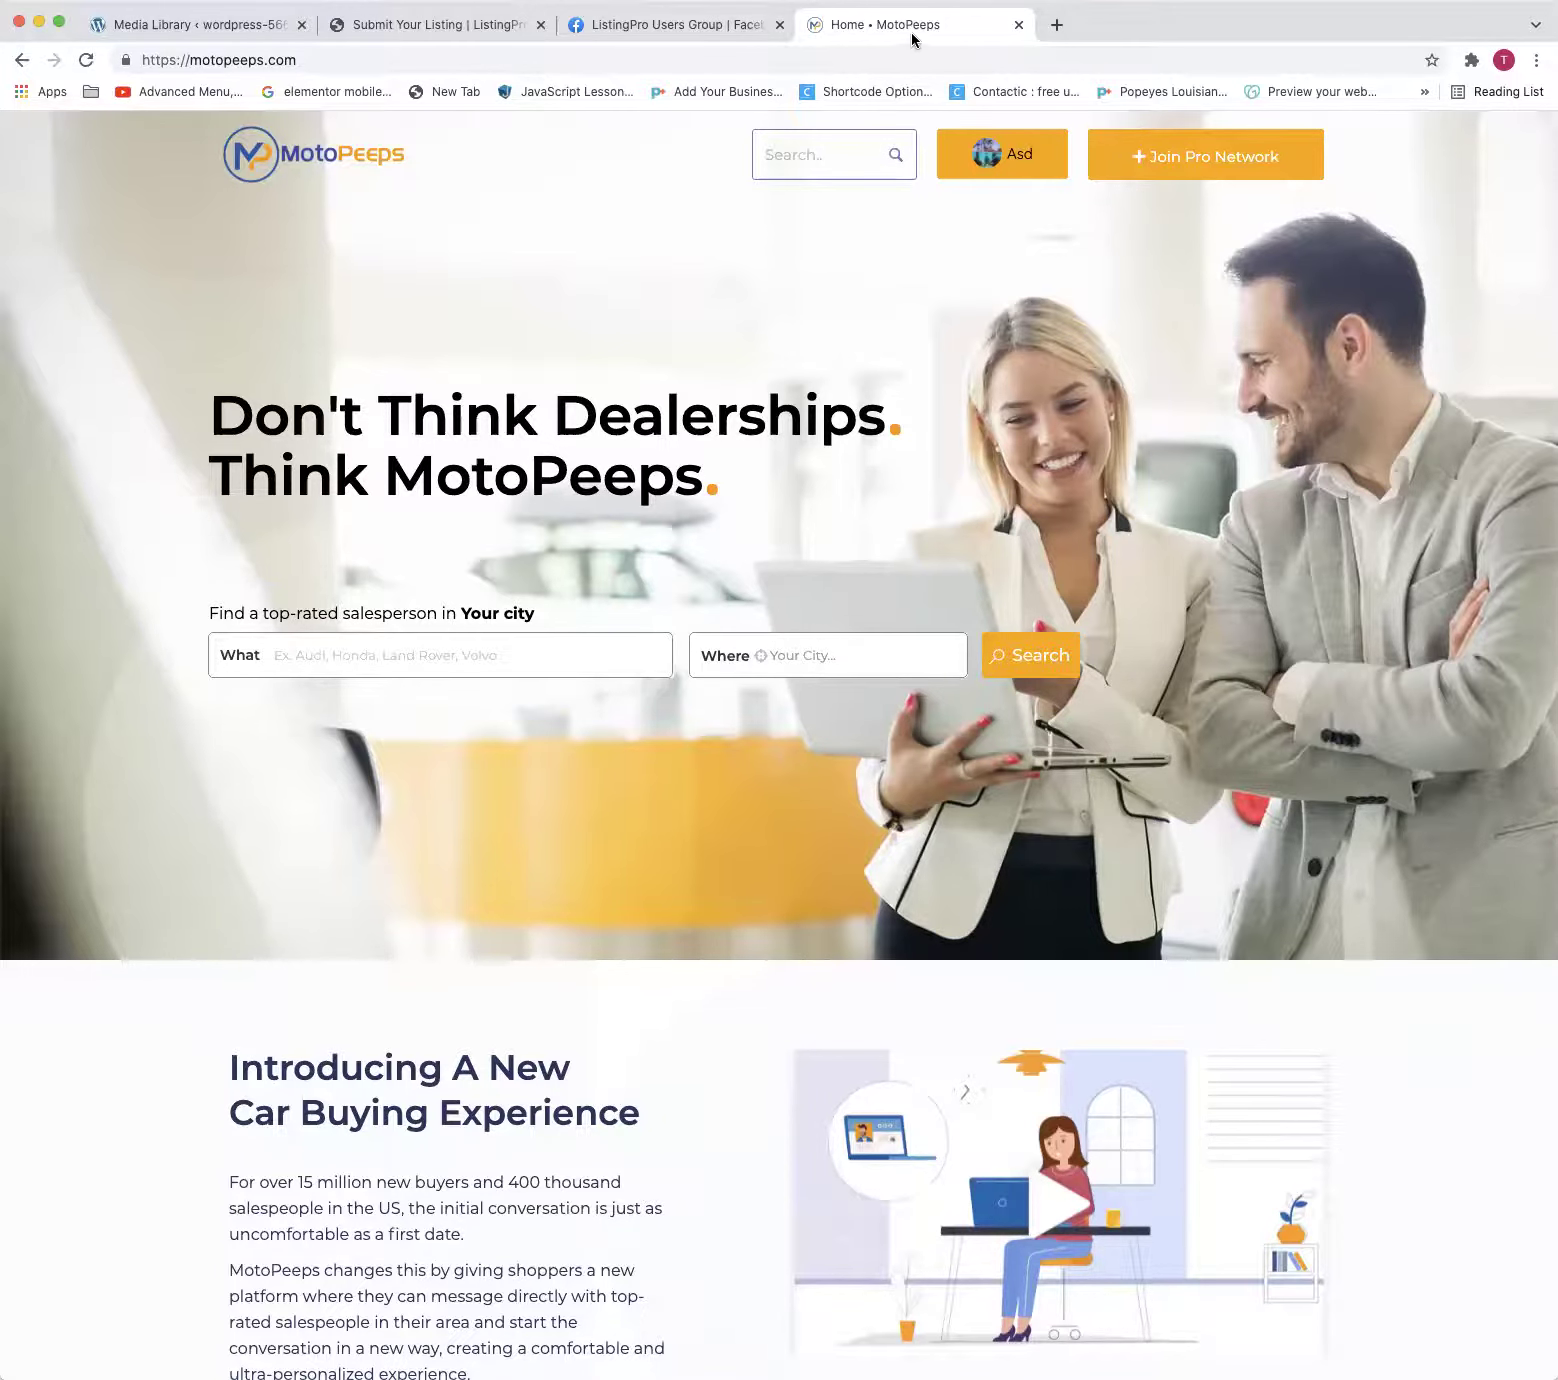
pyautogui.click(1019, 25)
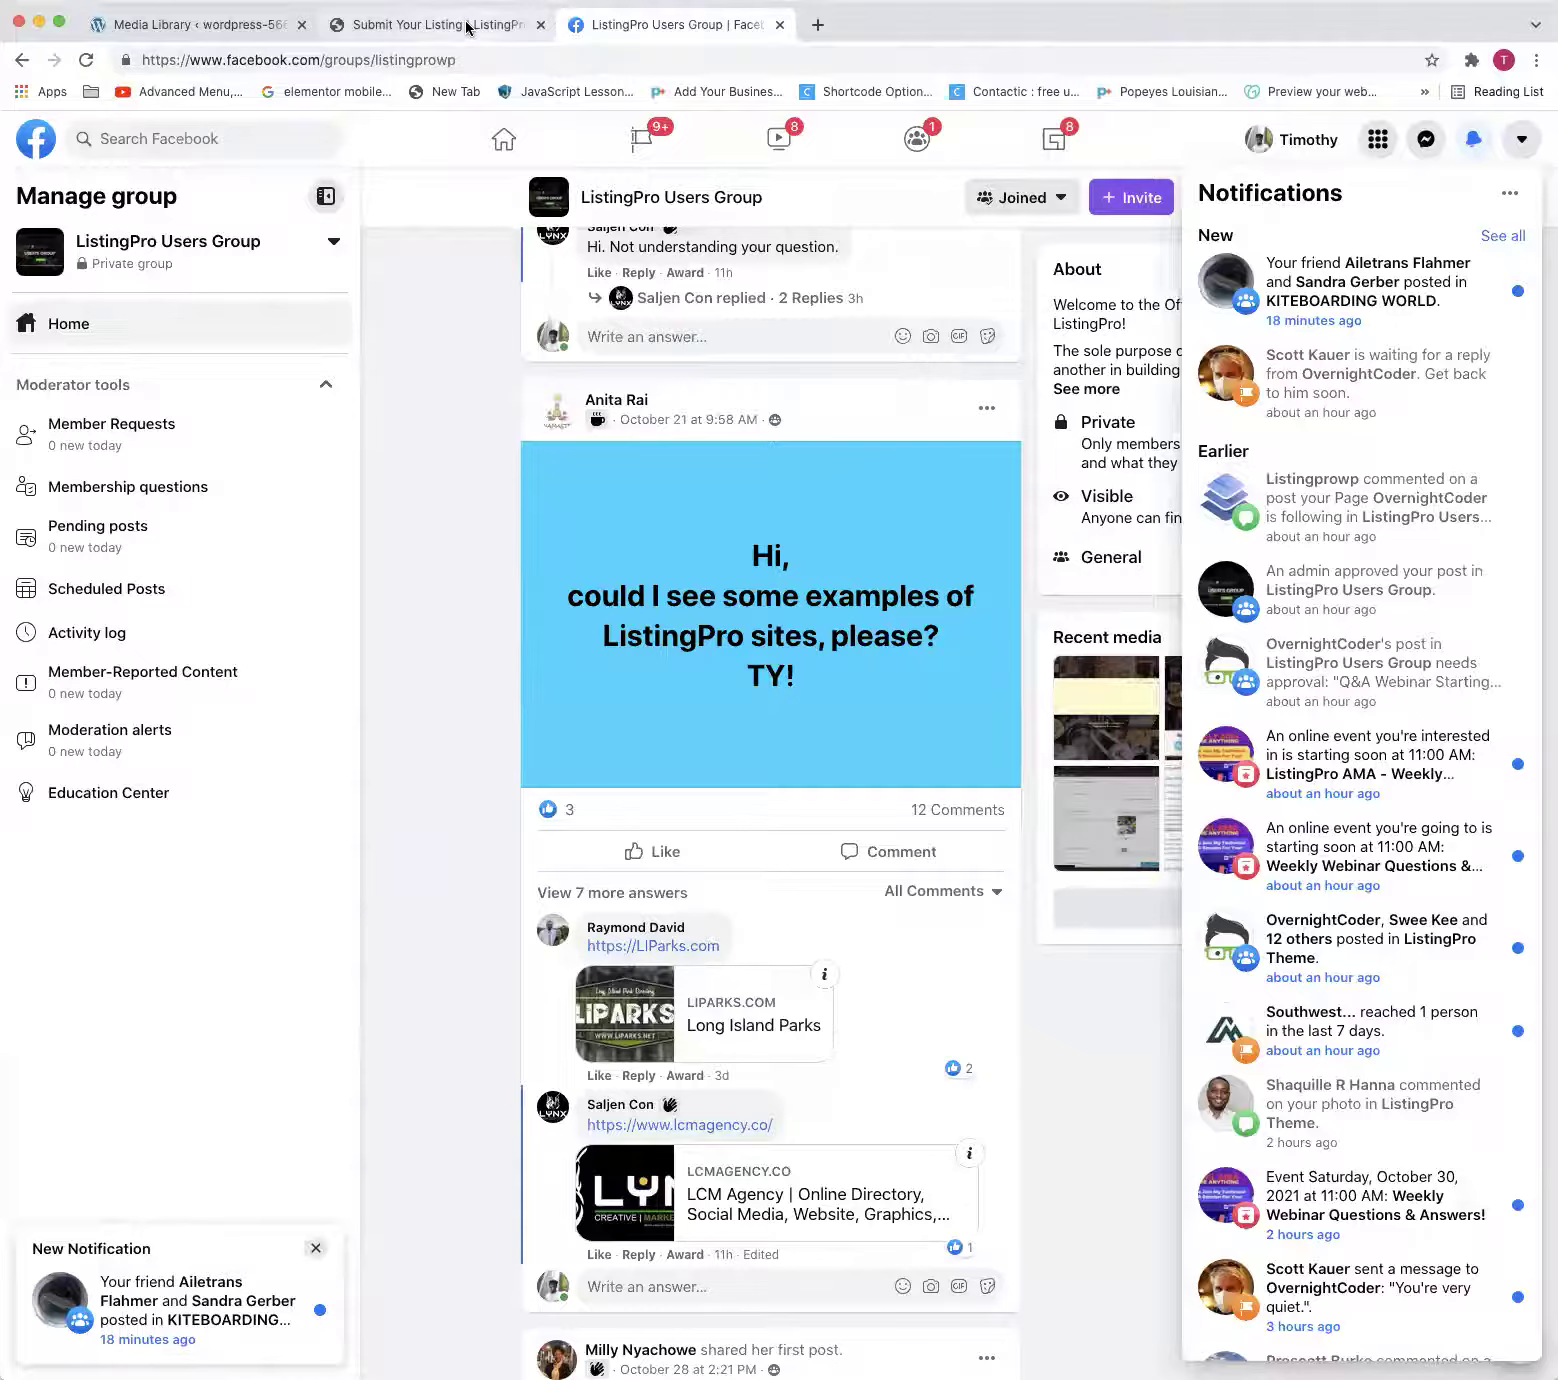
# Check the Title tip beside the Submit Your Listing form, and view the WordPress Media Library
pyautogui.click(470, 25)
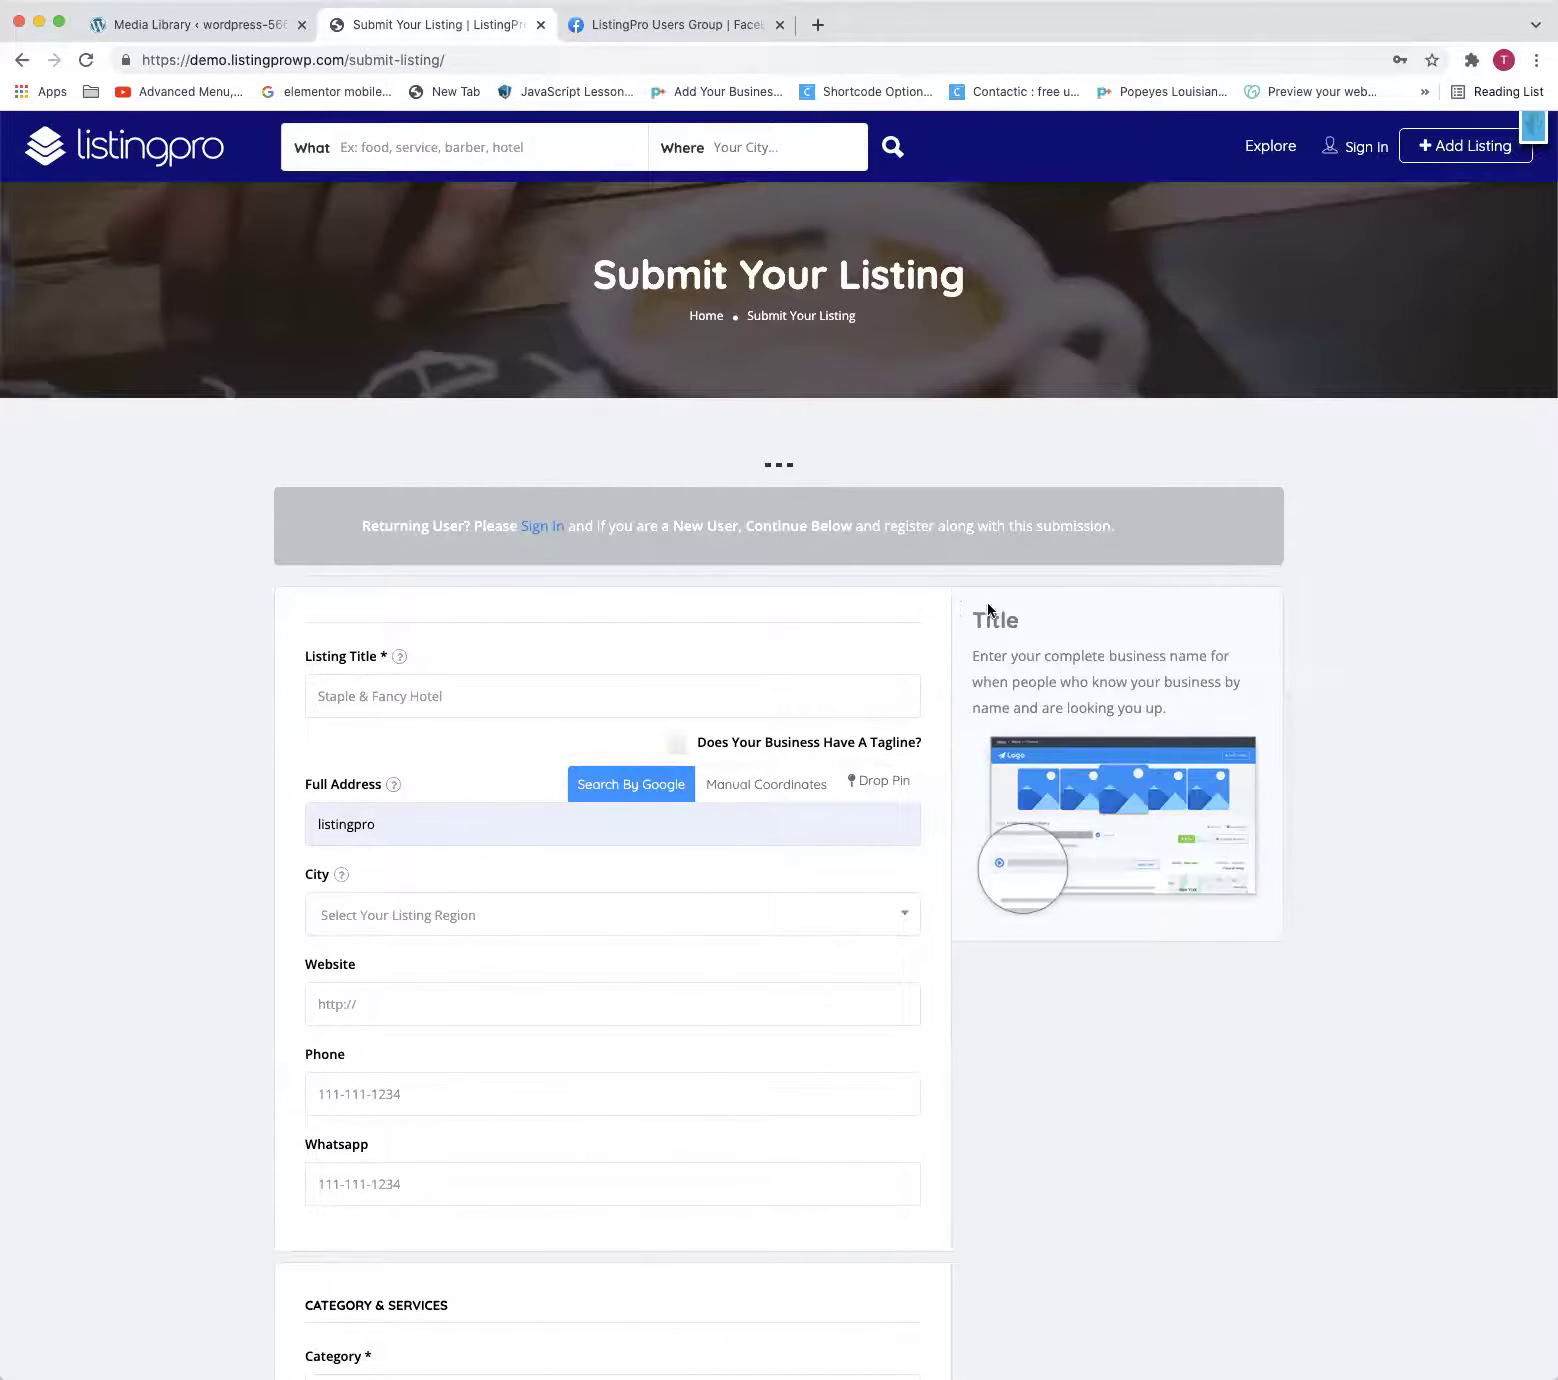
pyautogui.moveTo(1035, 626); pyautogui.dragTo(960, 630)
pyautogui.click(216, 27)
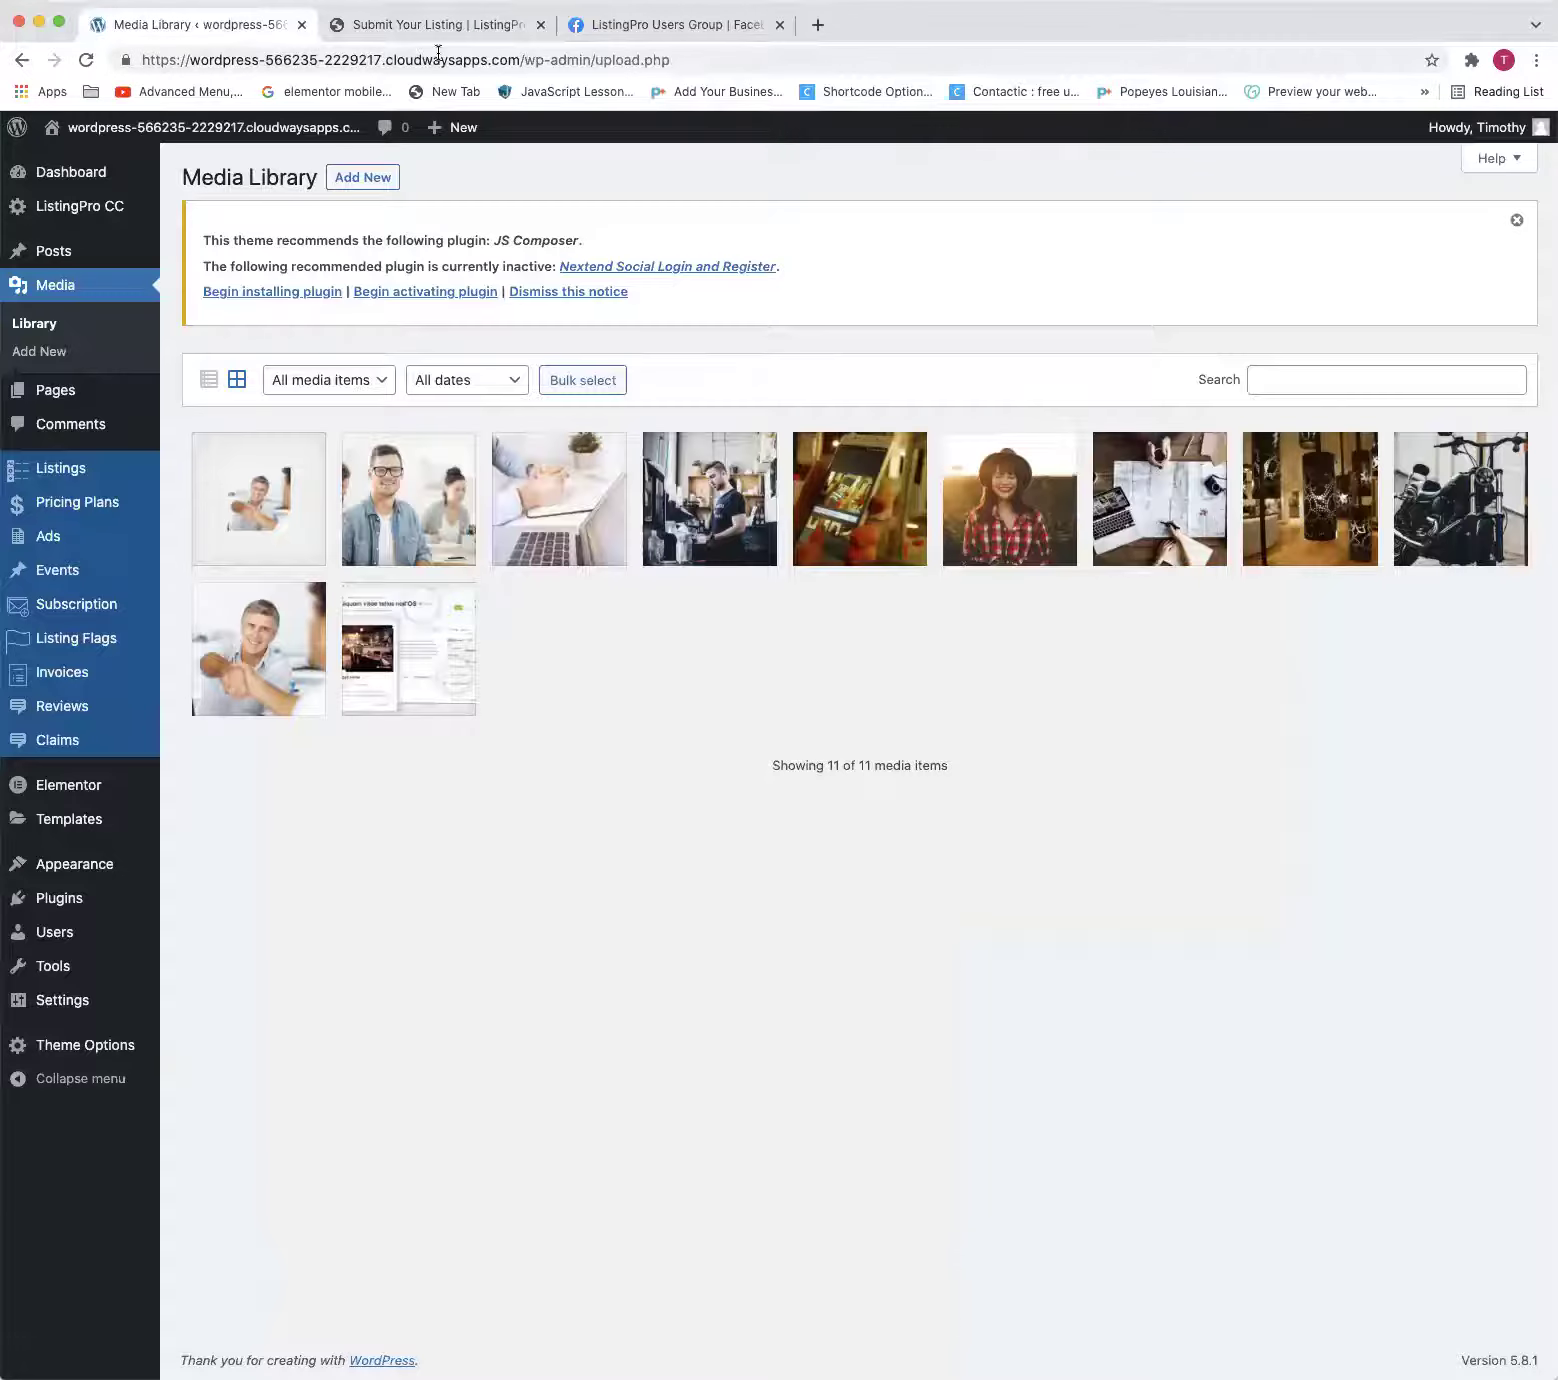
# Search Google for "listingpro blog" in place of the listing form, open the ListingProWP blog and browse down to the inspirational directory websites post
pyautogui.click(443, 30)
pyautogui.click(436, 57)
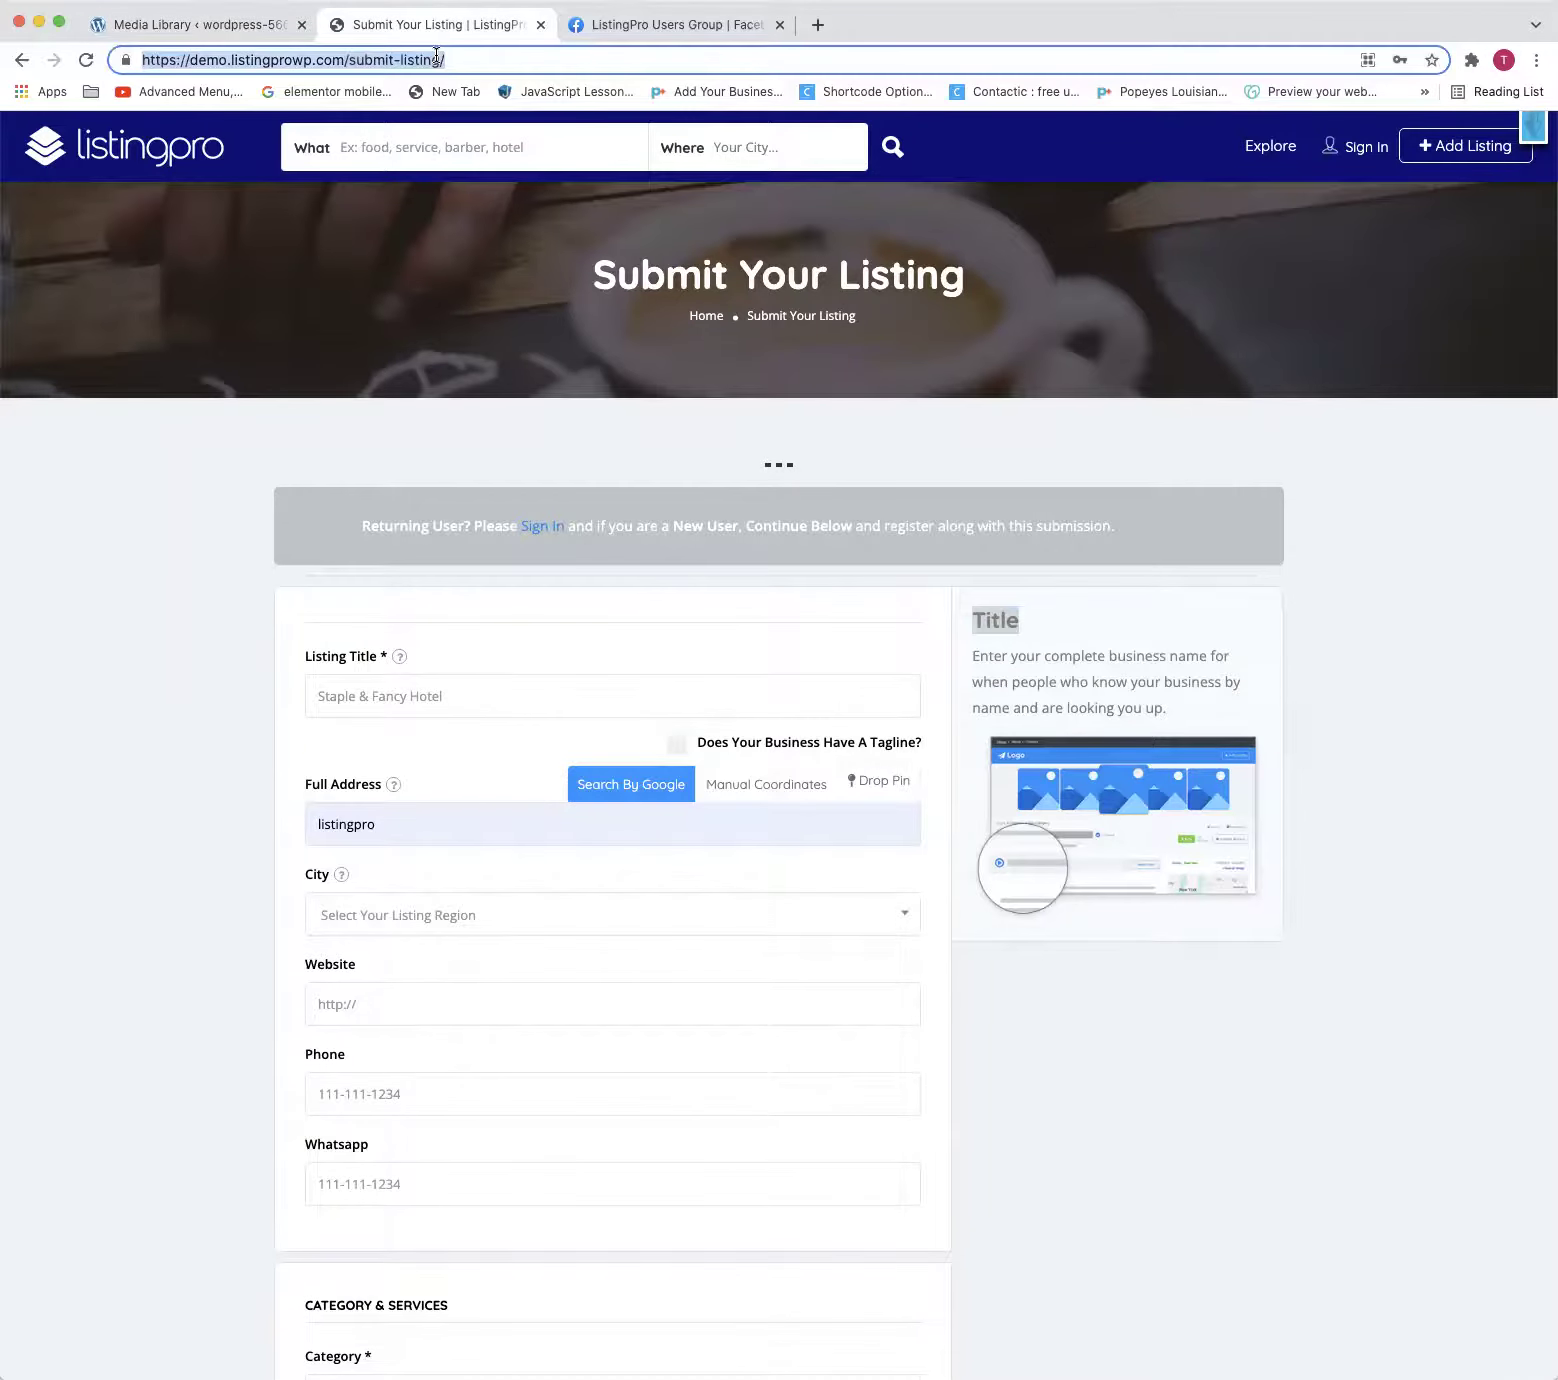
pyautogui.write('listingpro insi')
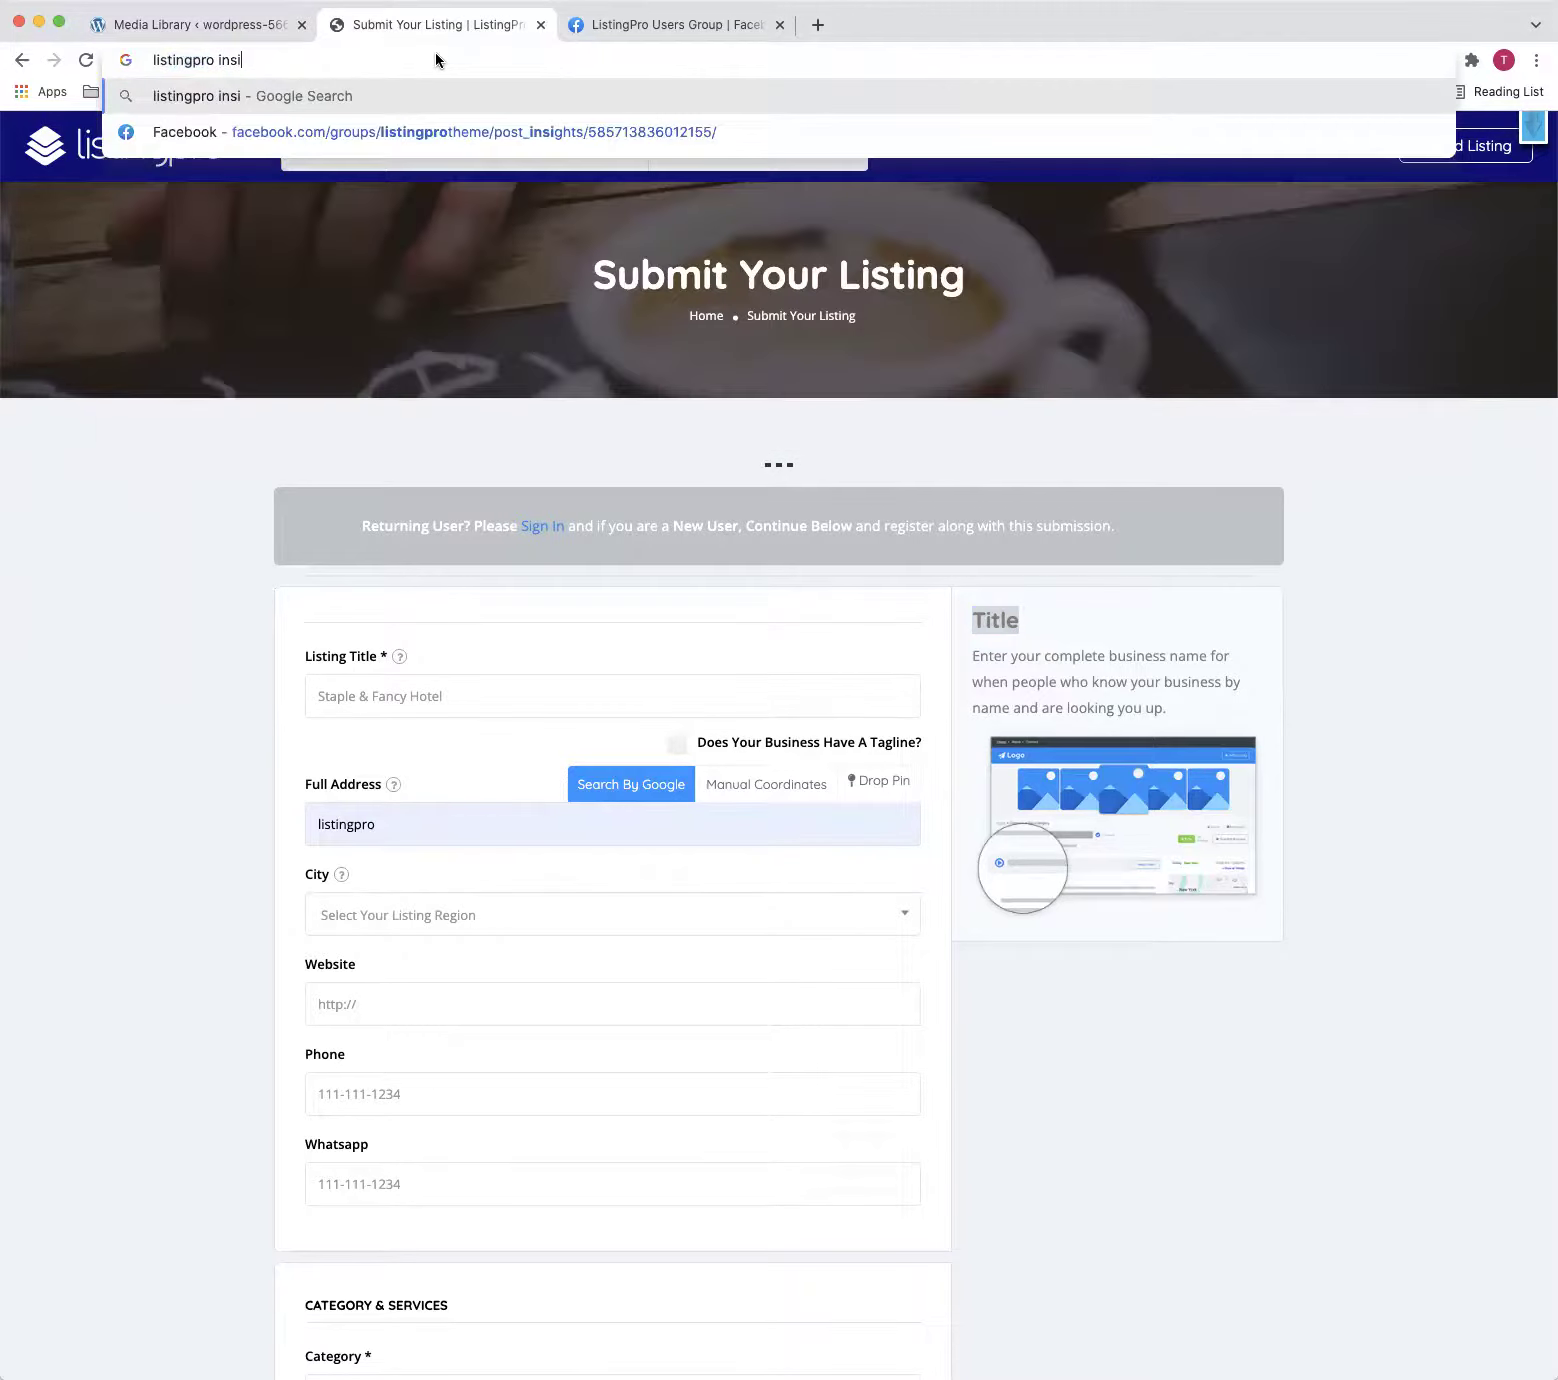
pyautogui.press('BackSpace')
pyautogui.write('pri')
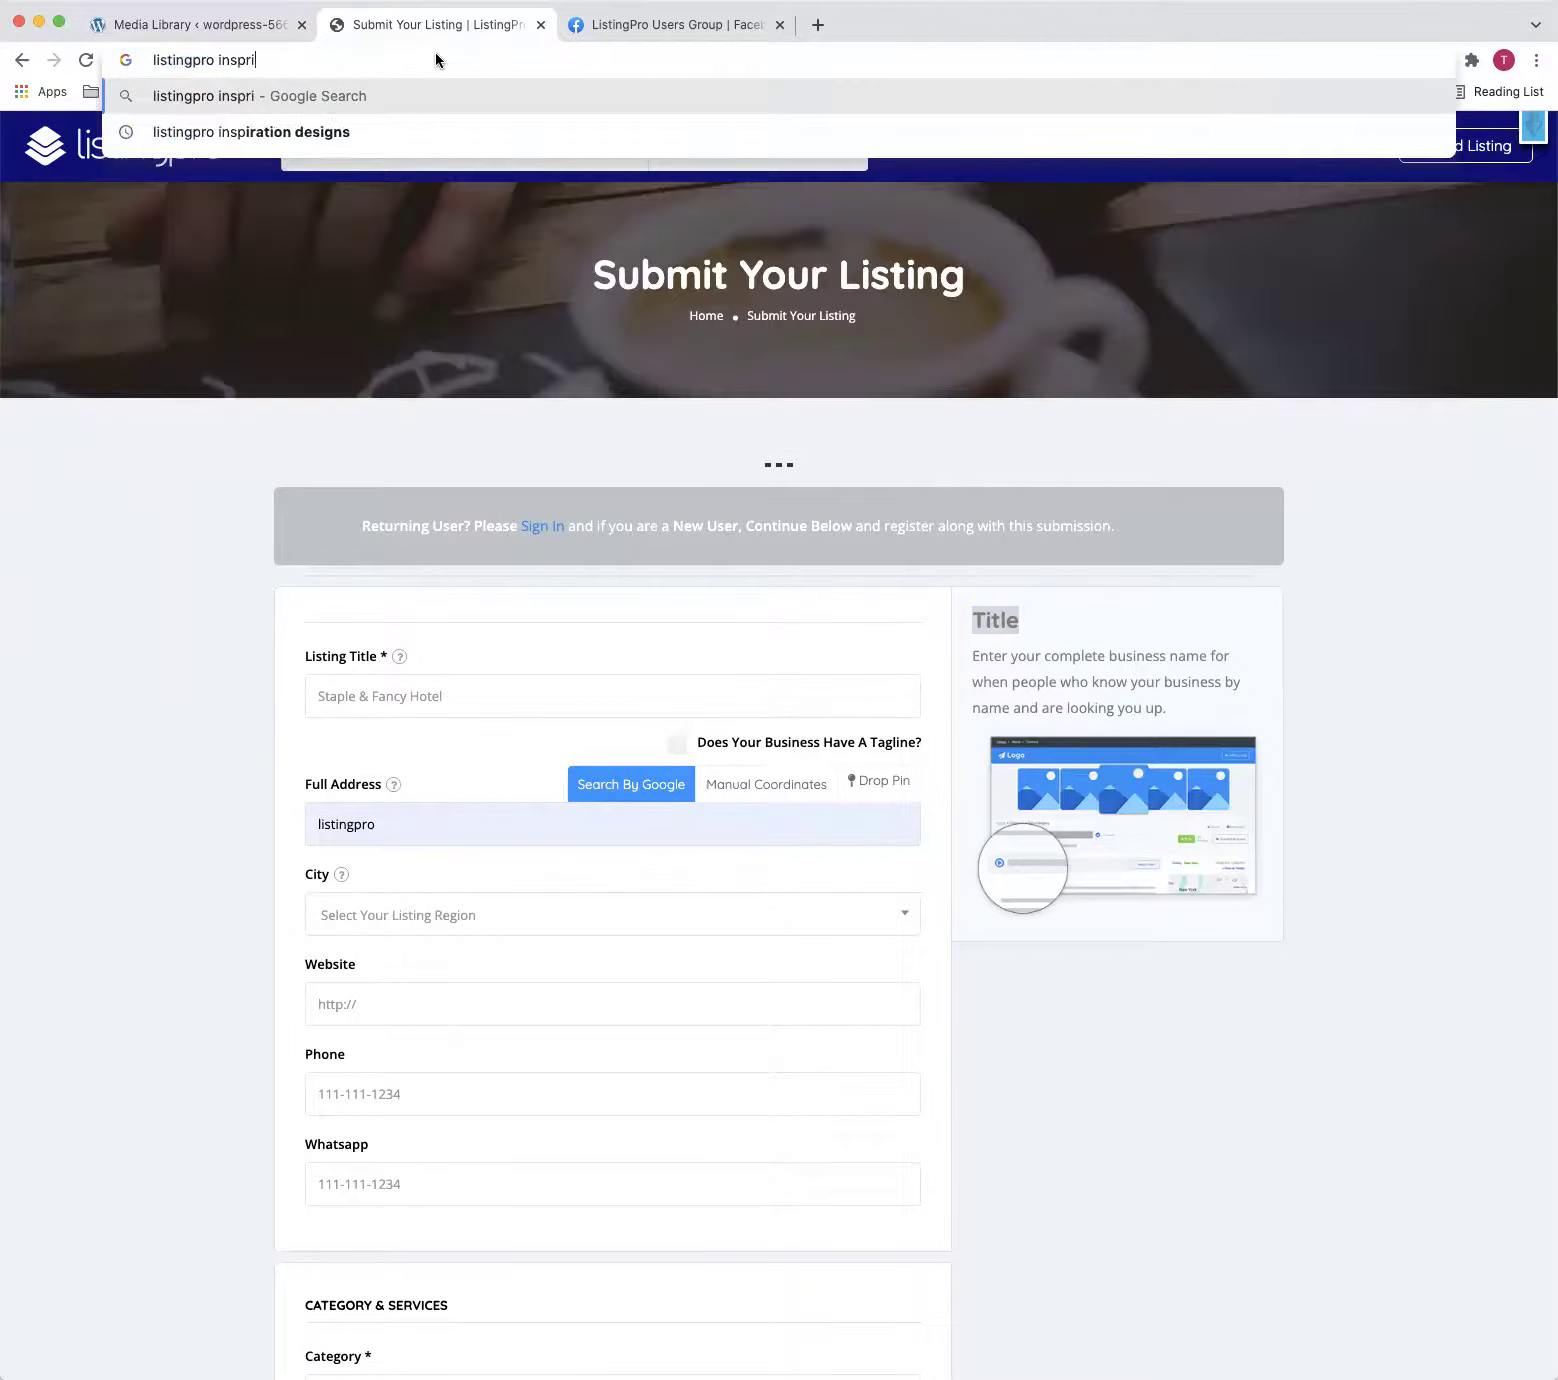
pyautogui.press('BackSpace')
pyautogui.press('BackSpace')
pyautogui.press('BackSpace')
pyautogui.press('BackSpace')
pyautogui.press('BackSpace')
pyautogui.write('b')
pyautogui.press('BackSpace')
pyautogui.write('blog')
pyautogui.press('Return')
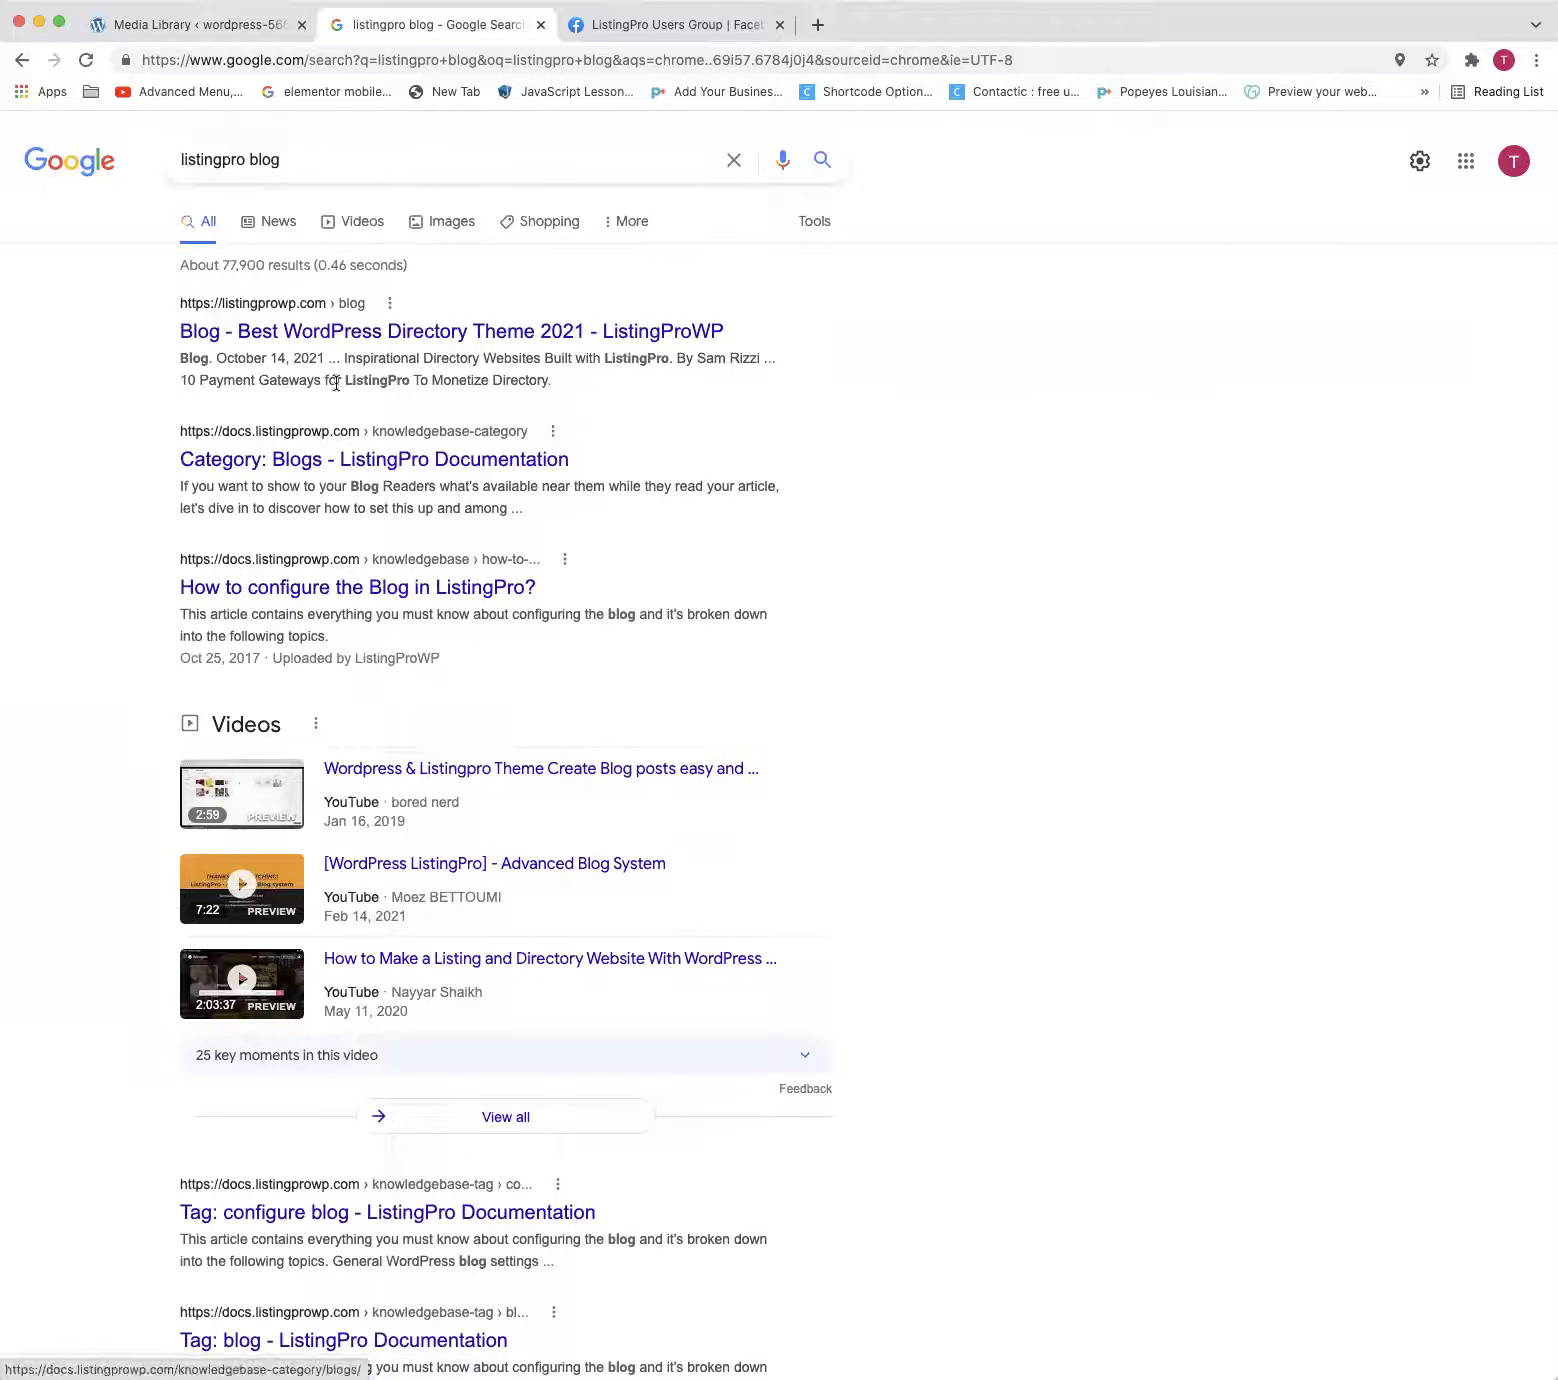
pyautogui.click(333, 333)
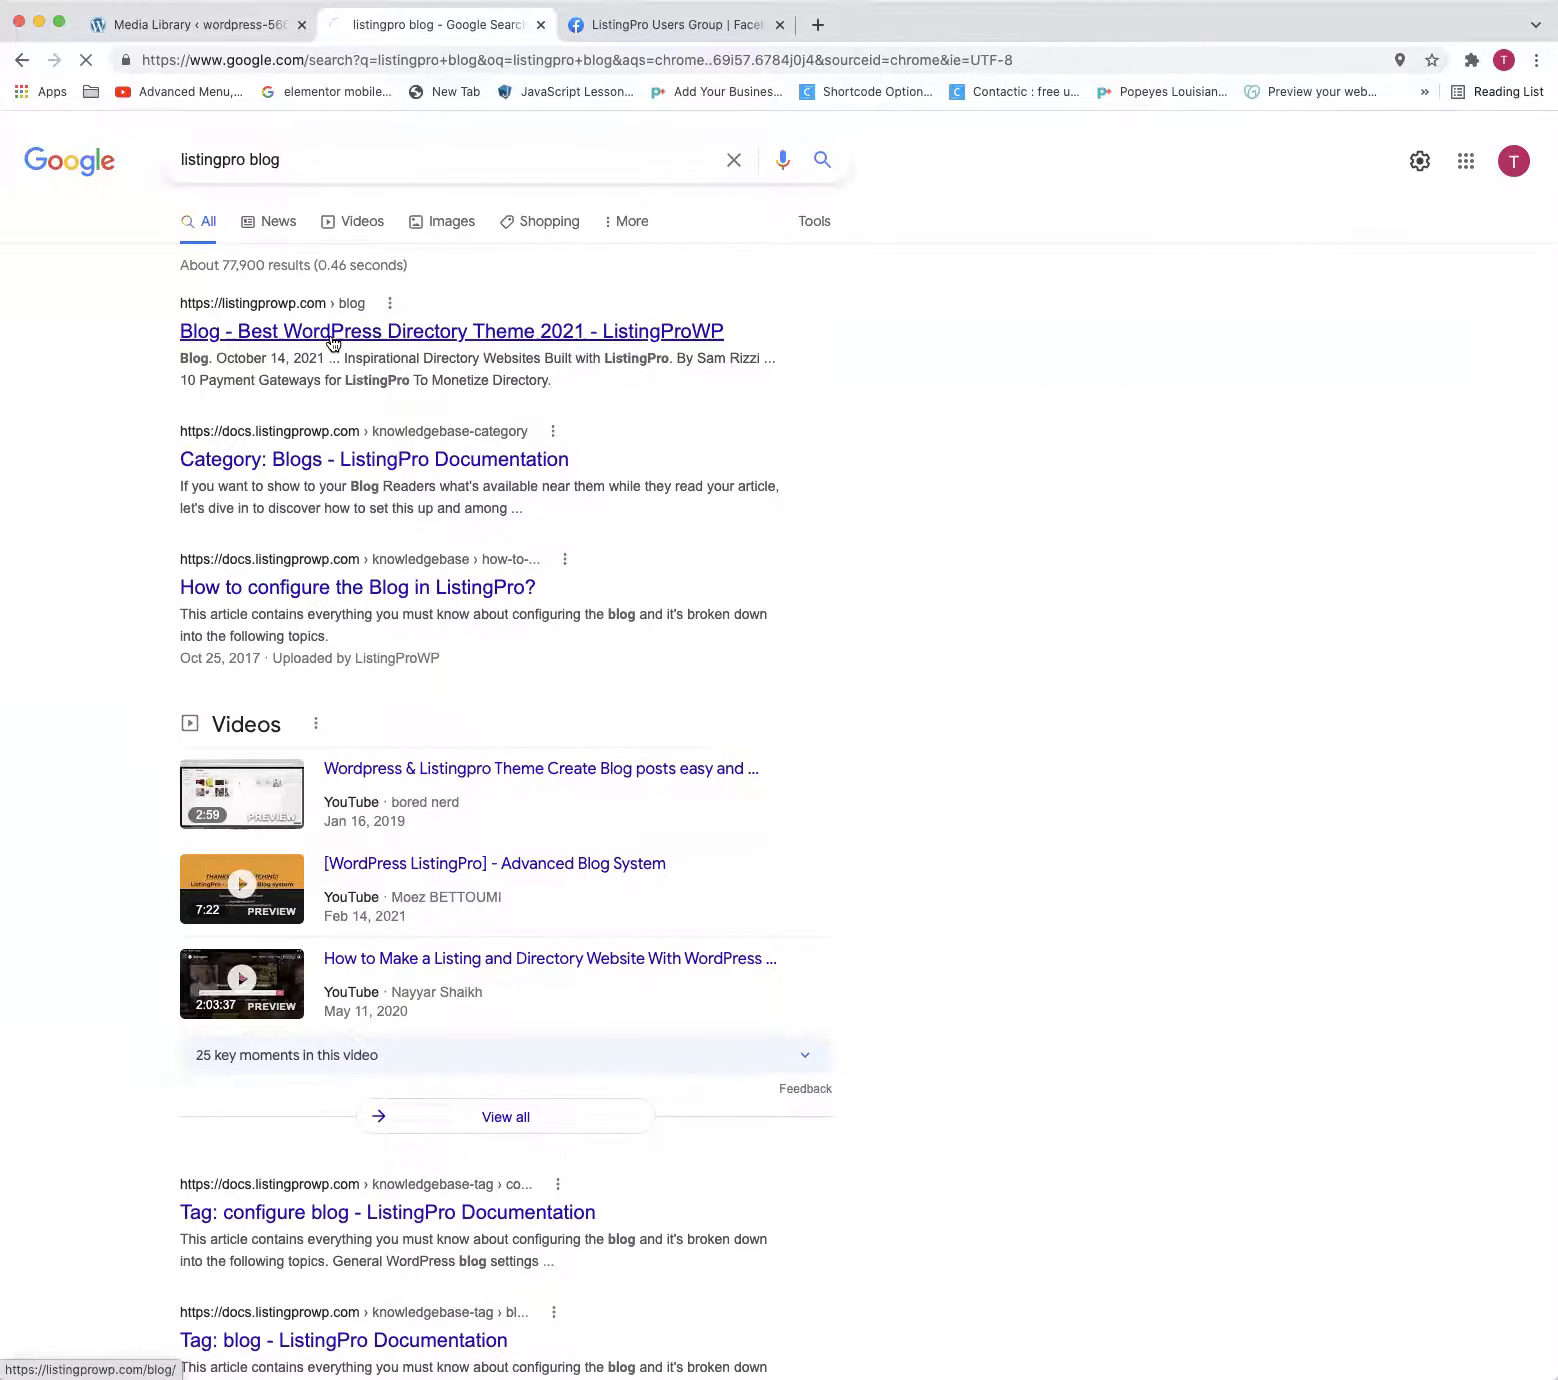
pyautogui.scroll(-10, 797, 800)
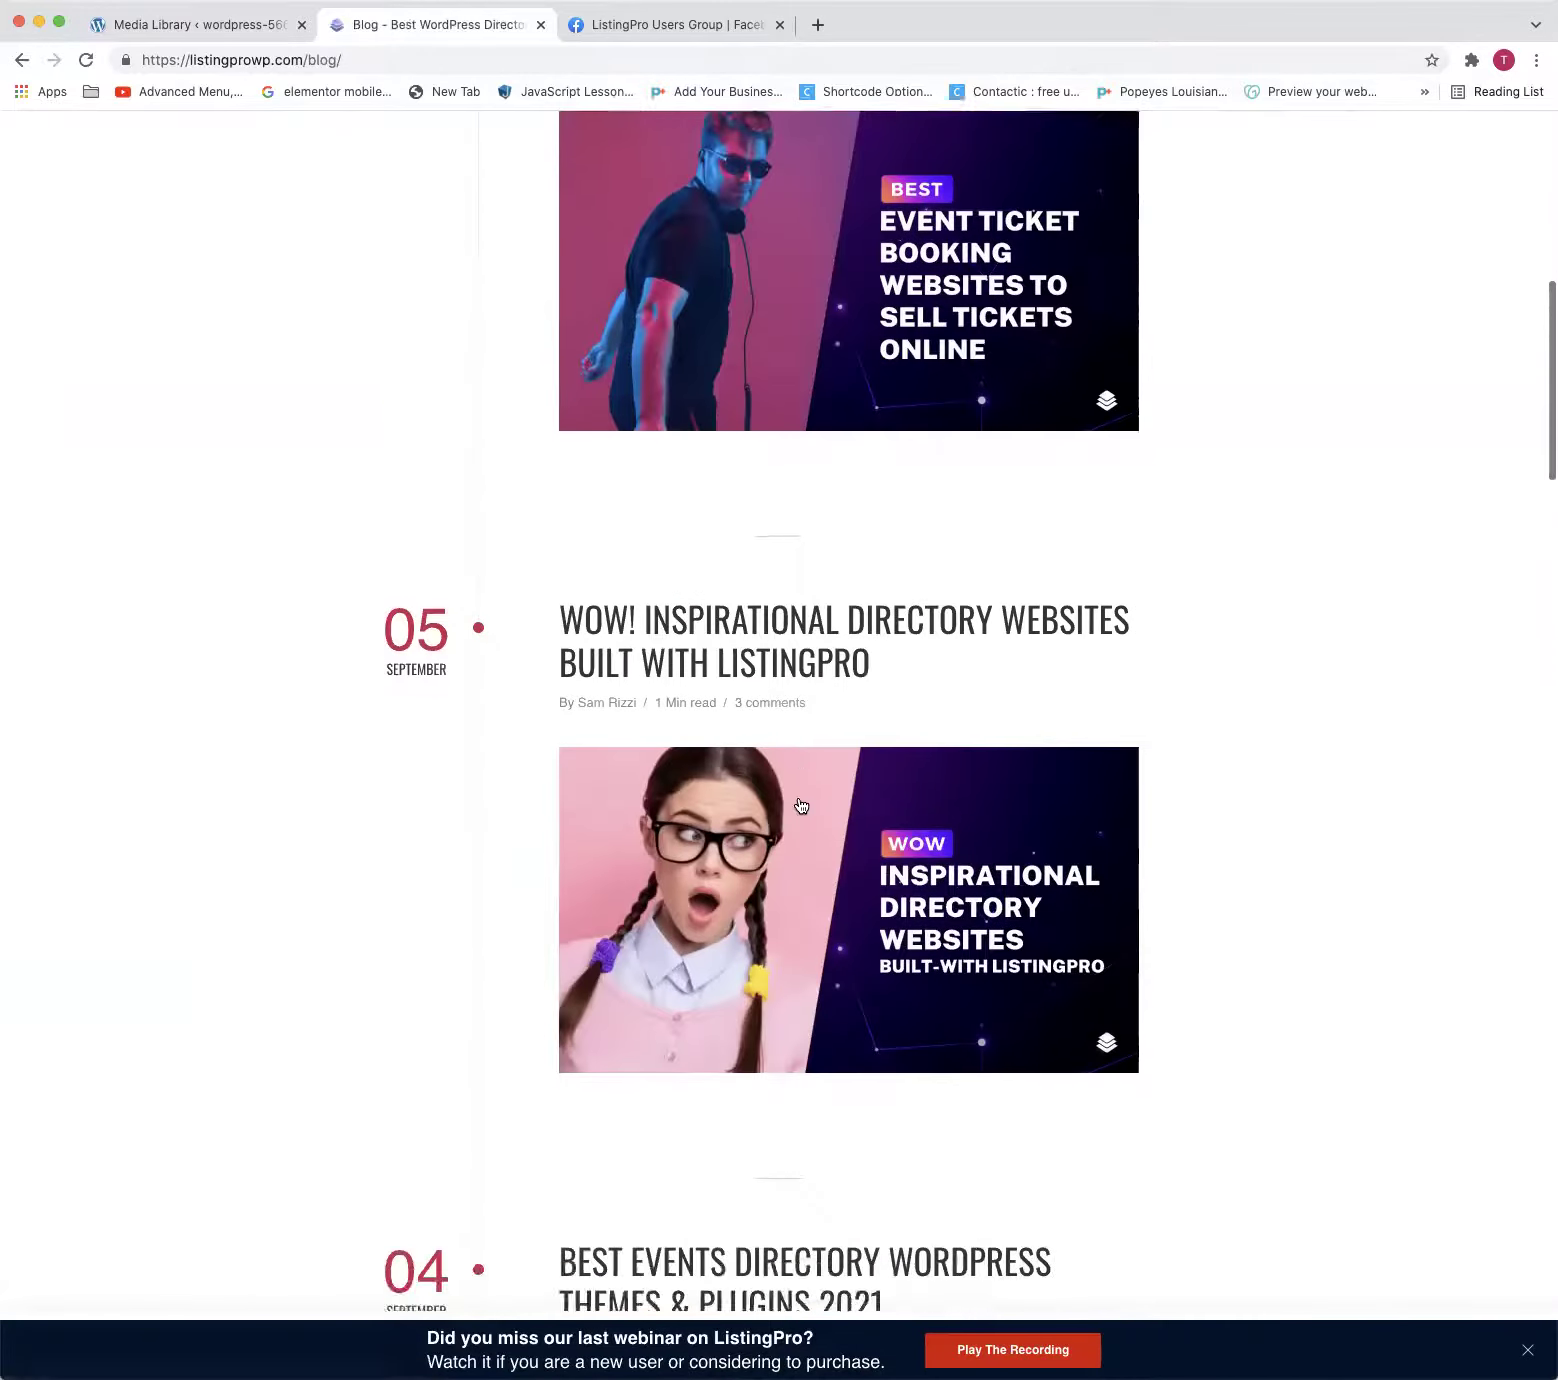
# Open the blog post about inspirational directory websites built with ListingPro and bookmark it
pyautogui.scroll(-2, 801, 805)
pyautogui.click(803, 727)
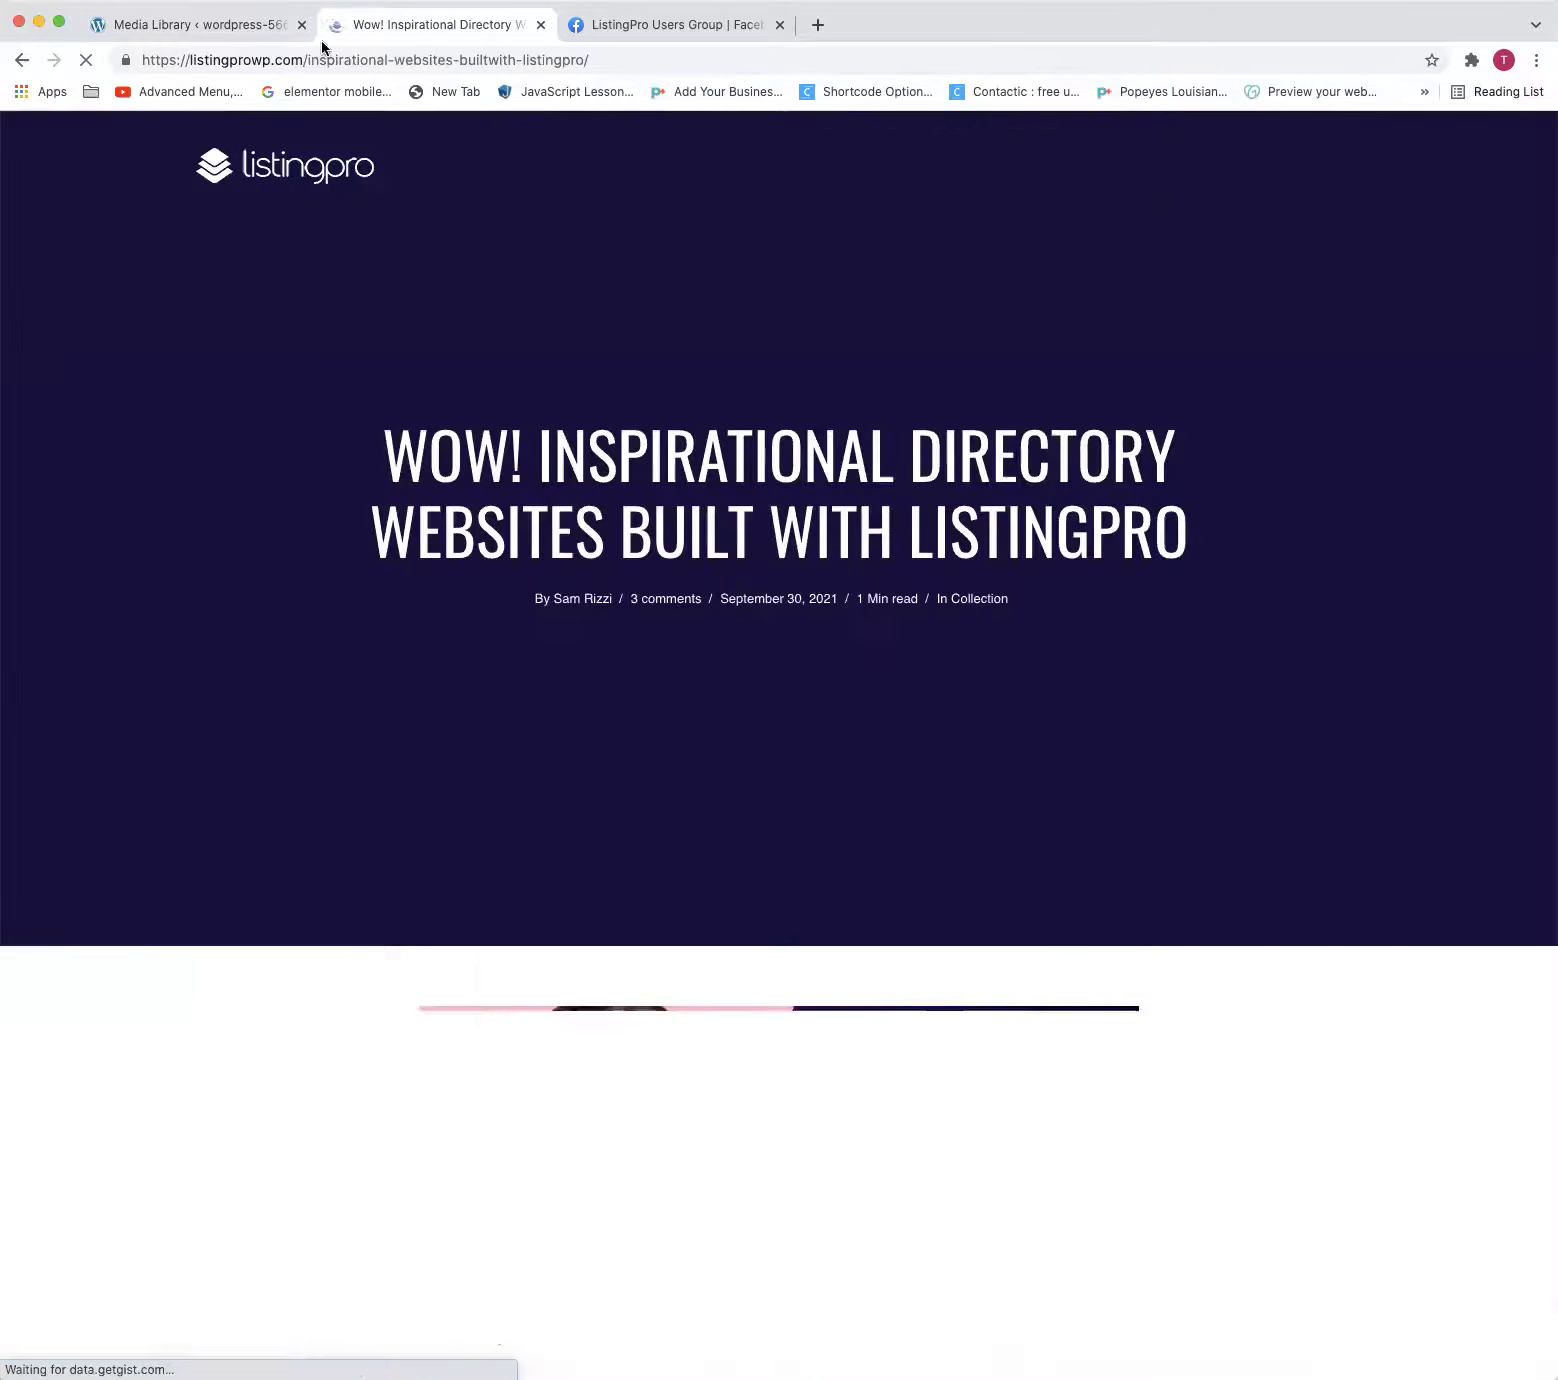
pyautogui.click(327, 52)
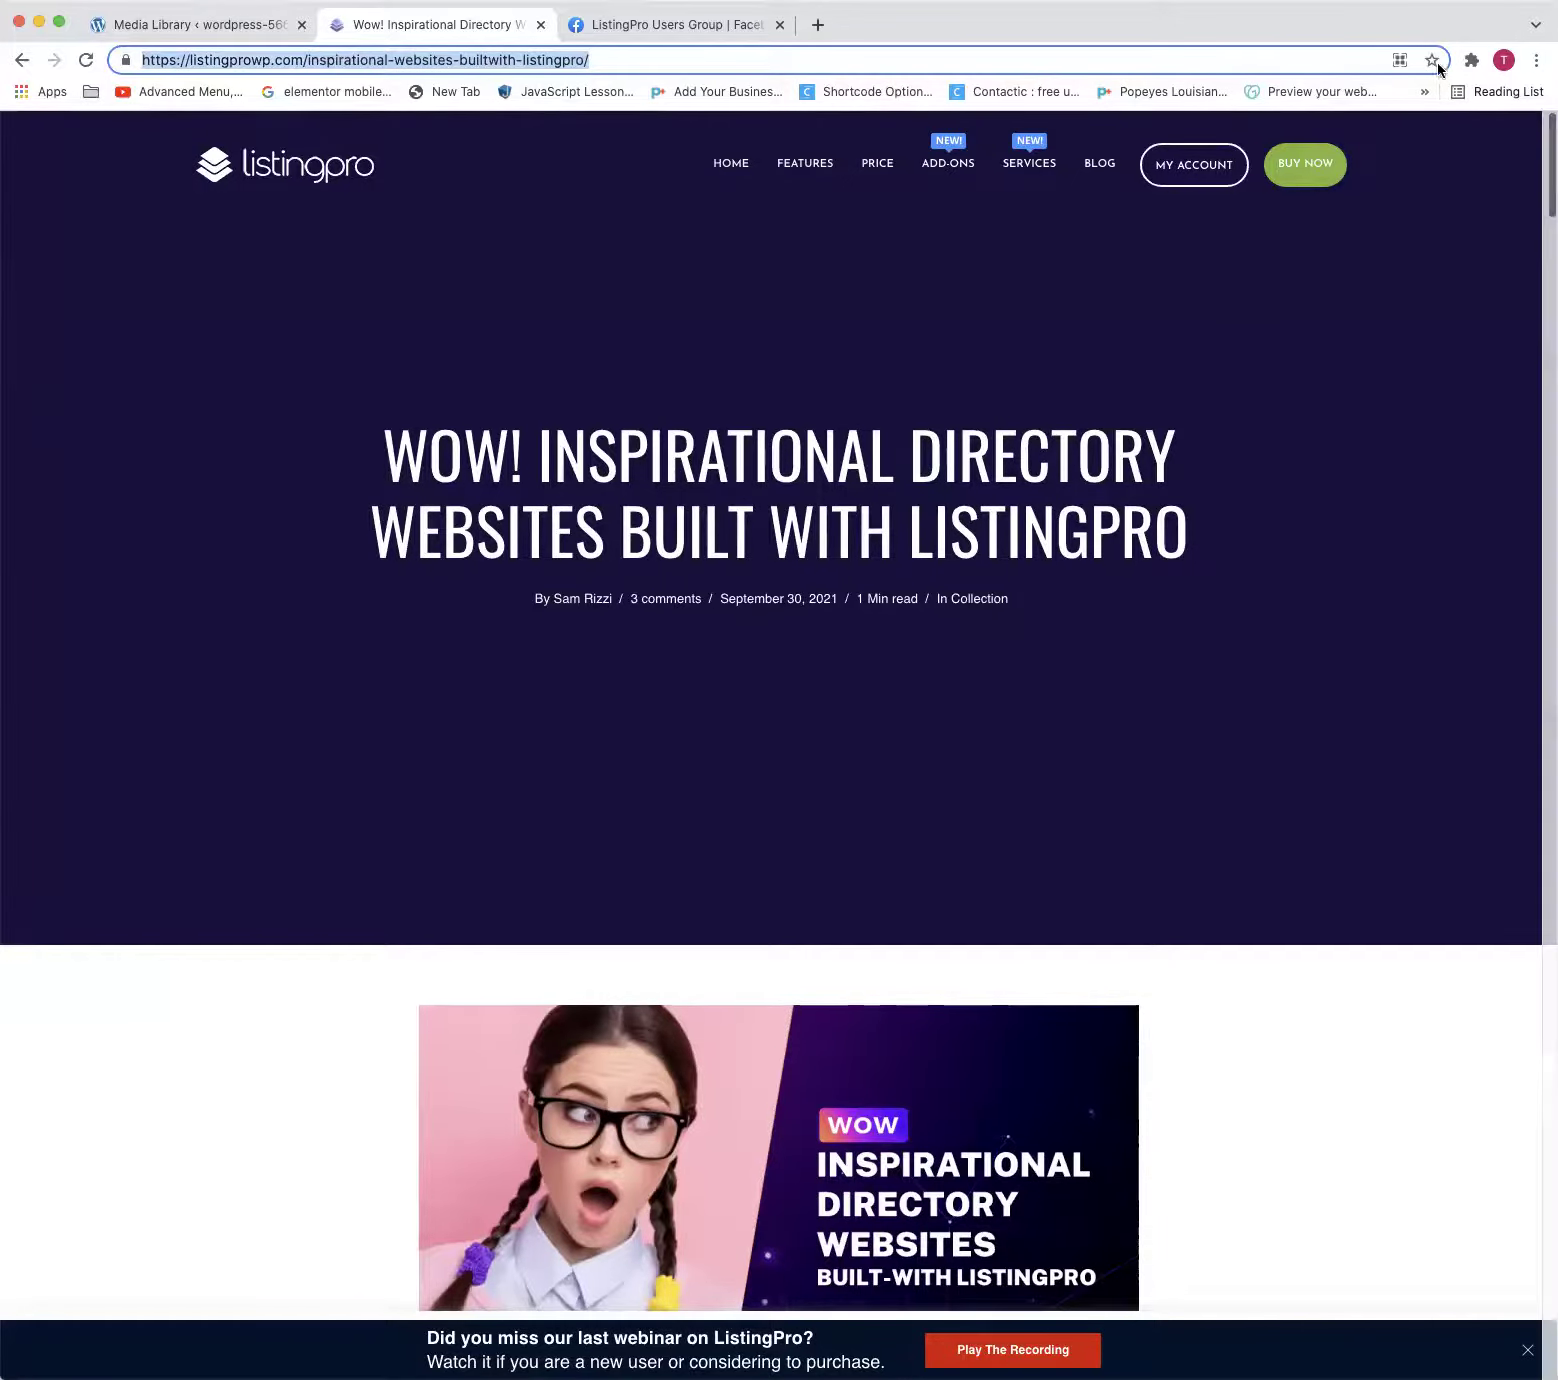
pyautogui.click(1433, 61)
pyautogui.click(1227, 93)
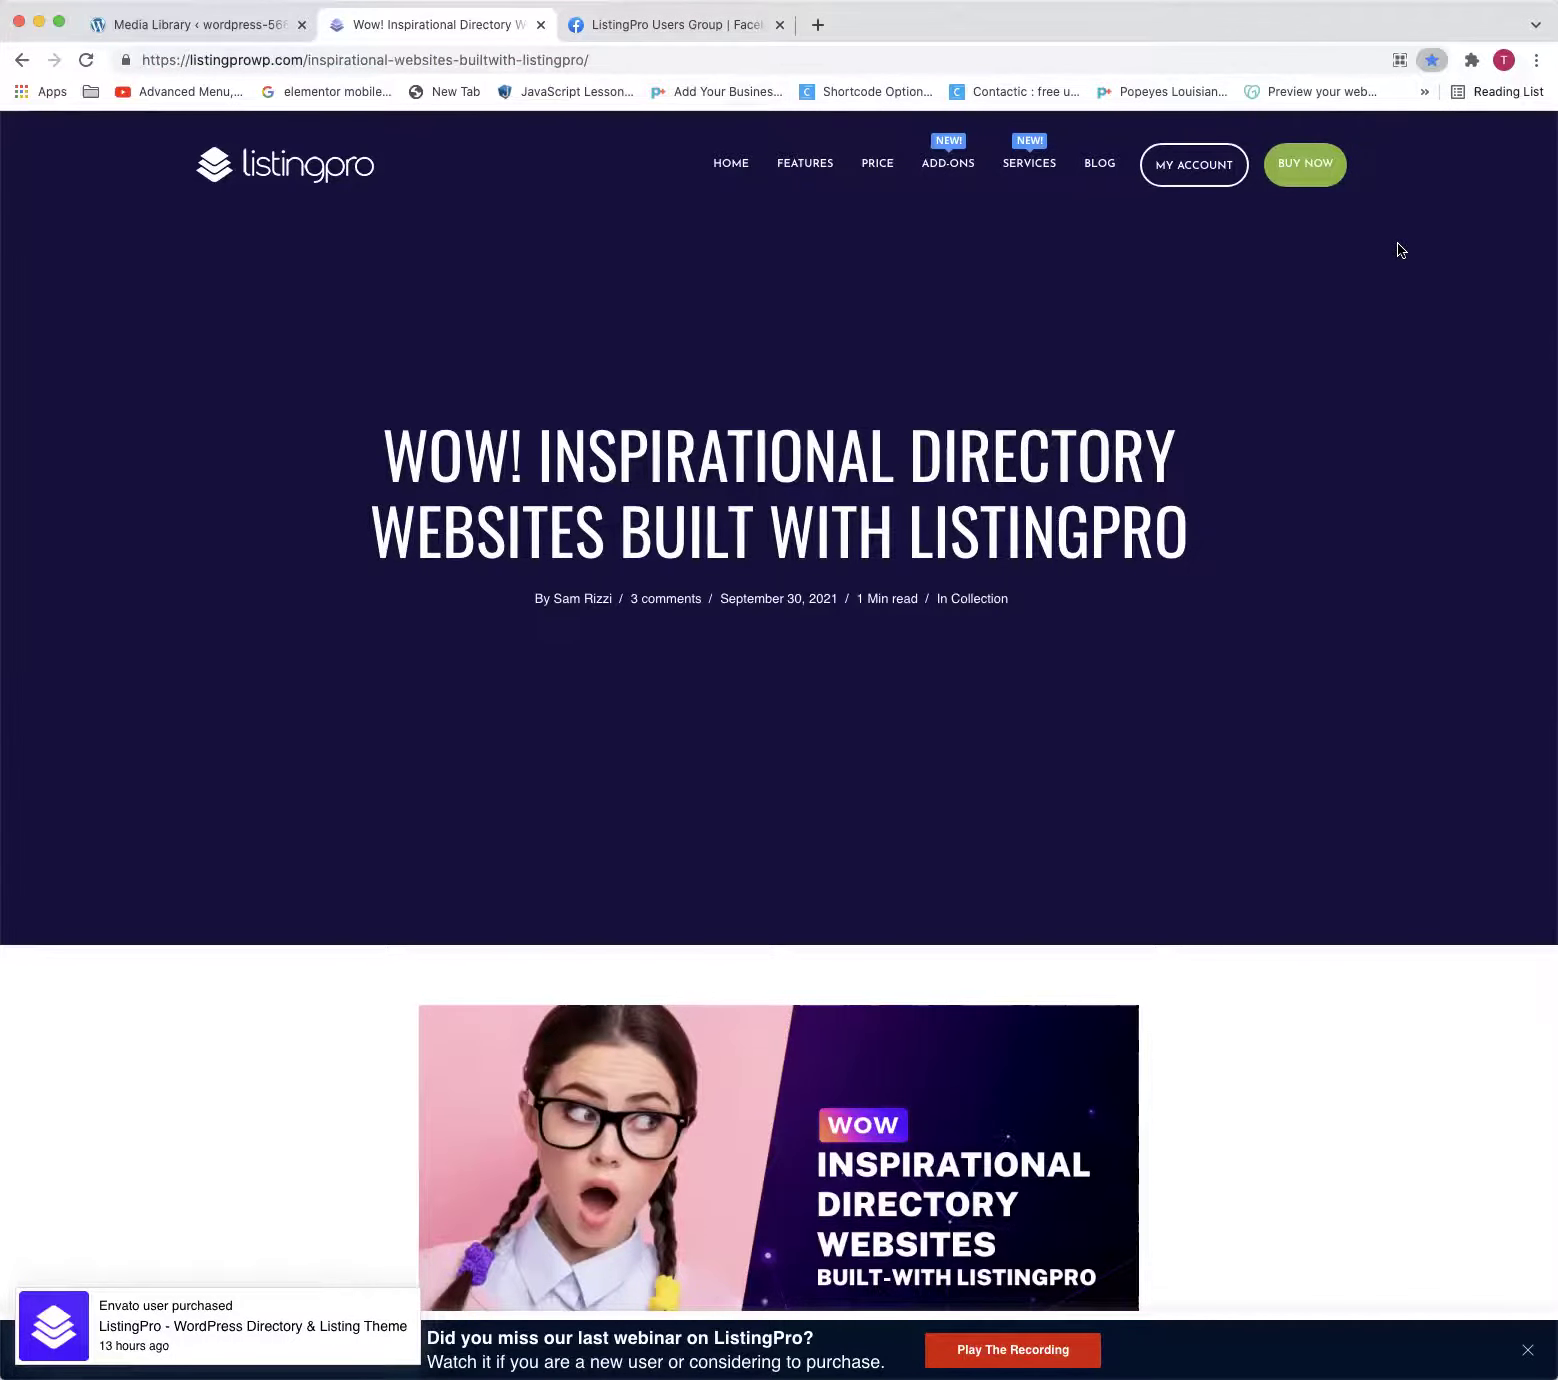
# Browse the directory sites showcased in the post, from the introduction down to German Pulse Connect
pyautogui.press('super+l')
pyautogui.scroll(-10, 701, 420)
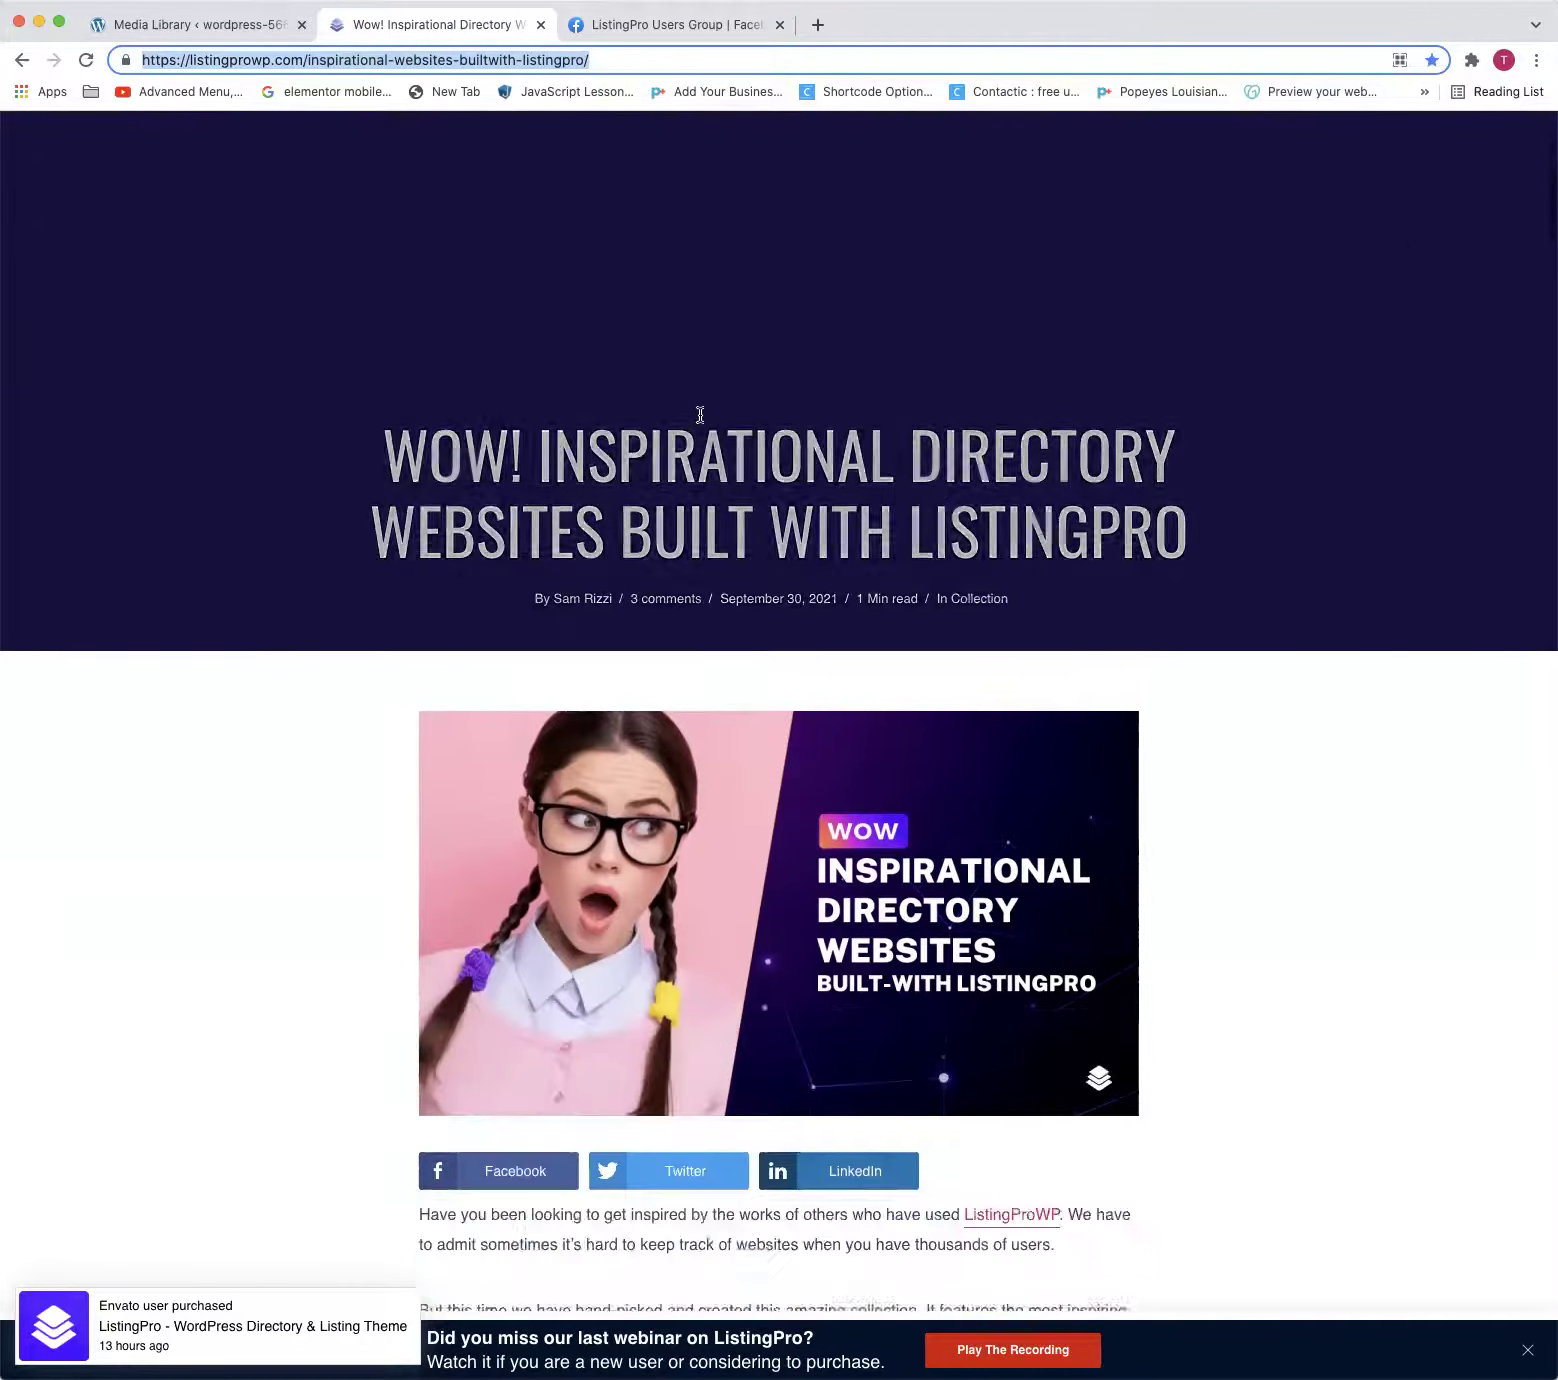
pyautogui.scroll(-9, 701, 414)
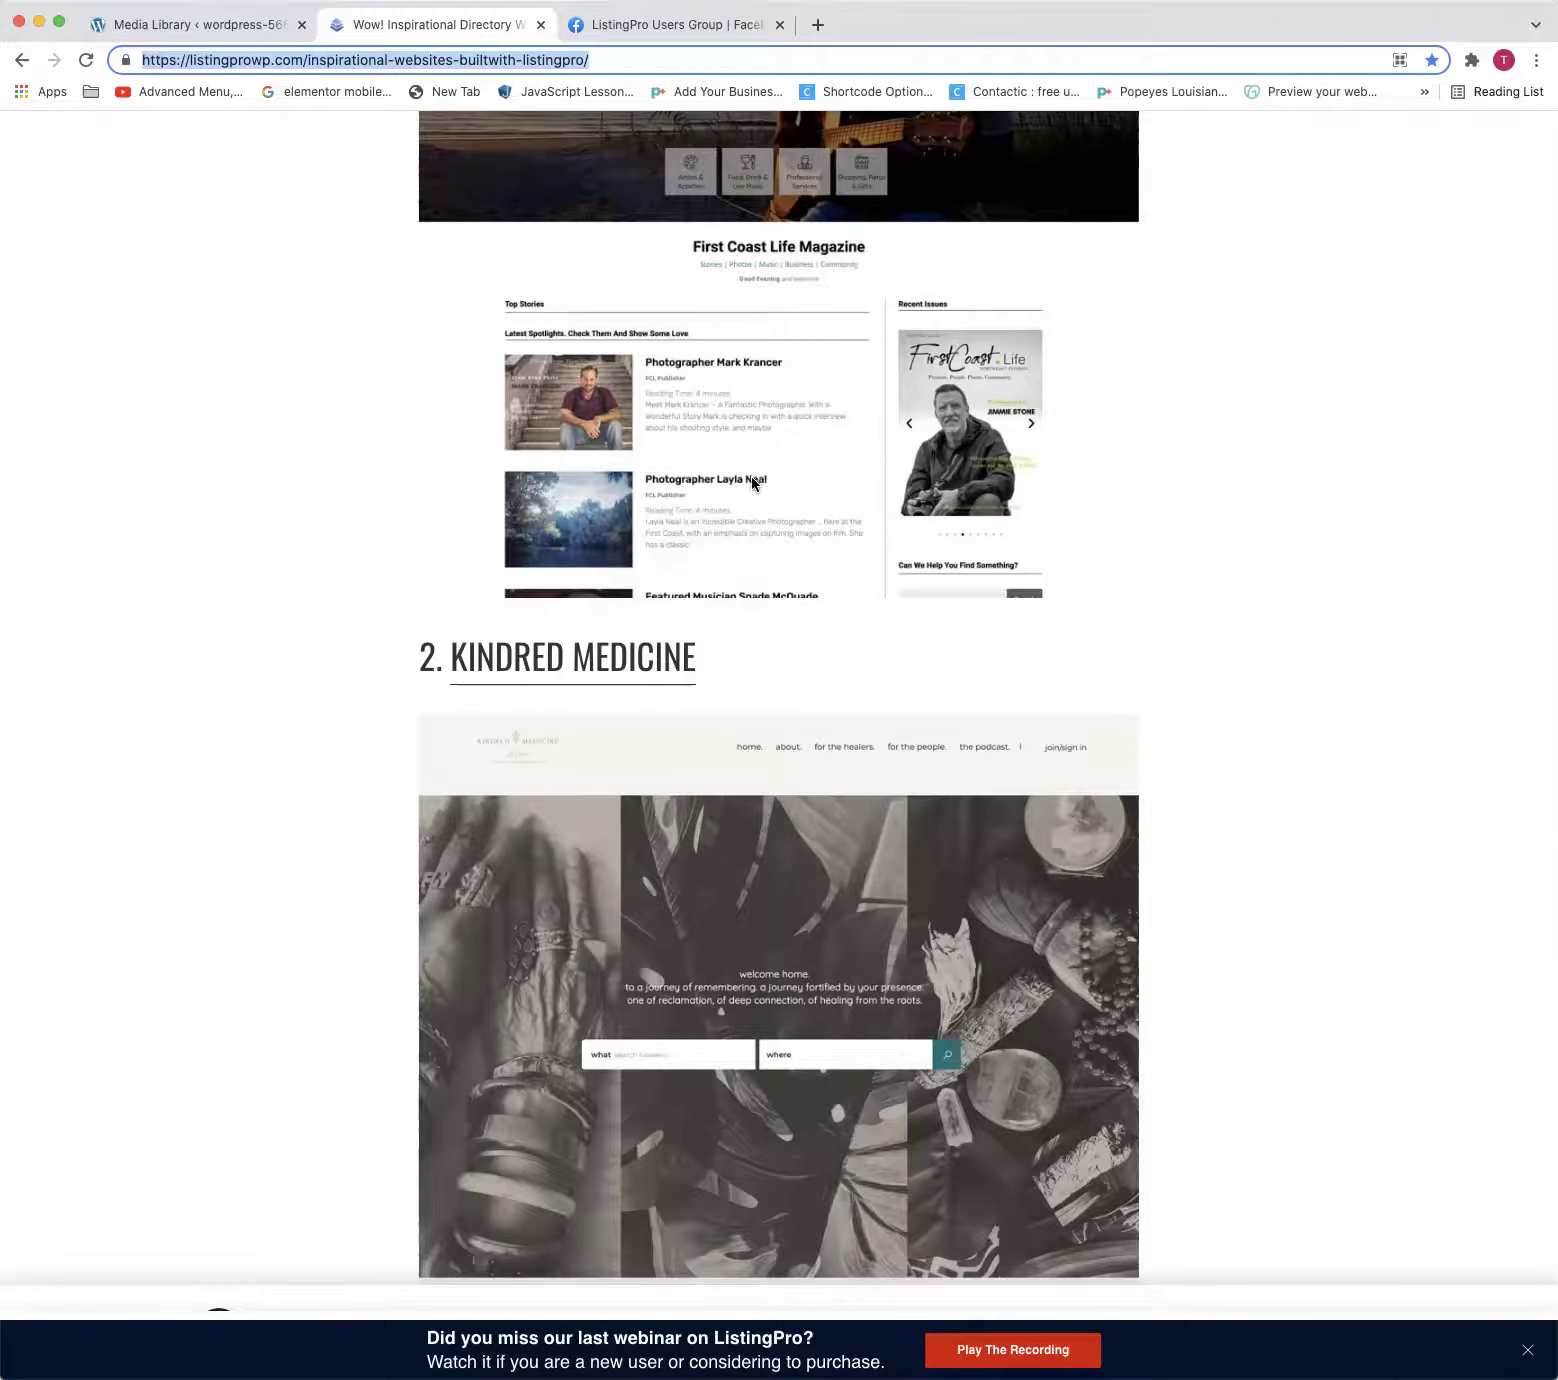
pyautogui.scroll(-15, 698, 485)
pyautogui.scroll(4, 761, 471)
pyautogui.scroll(-9, 761, 471)
pyautogui.scroll(-2, 761, 471)
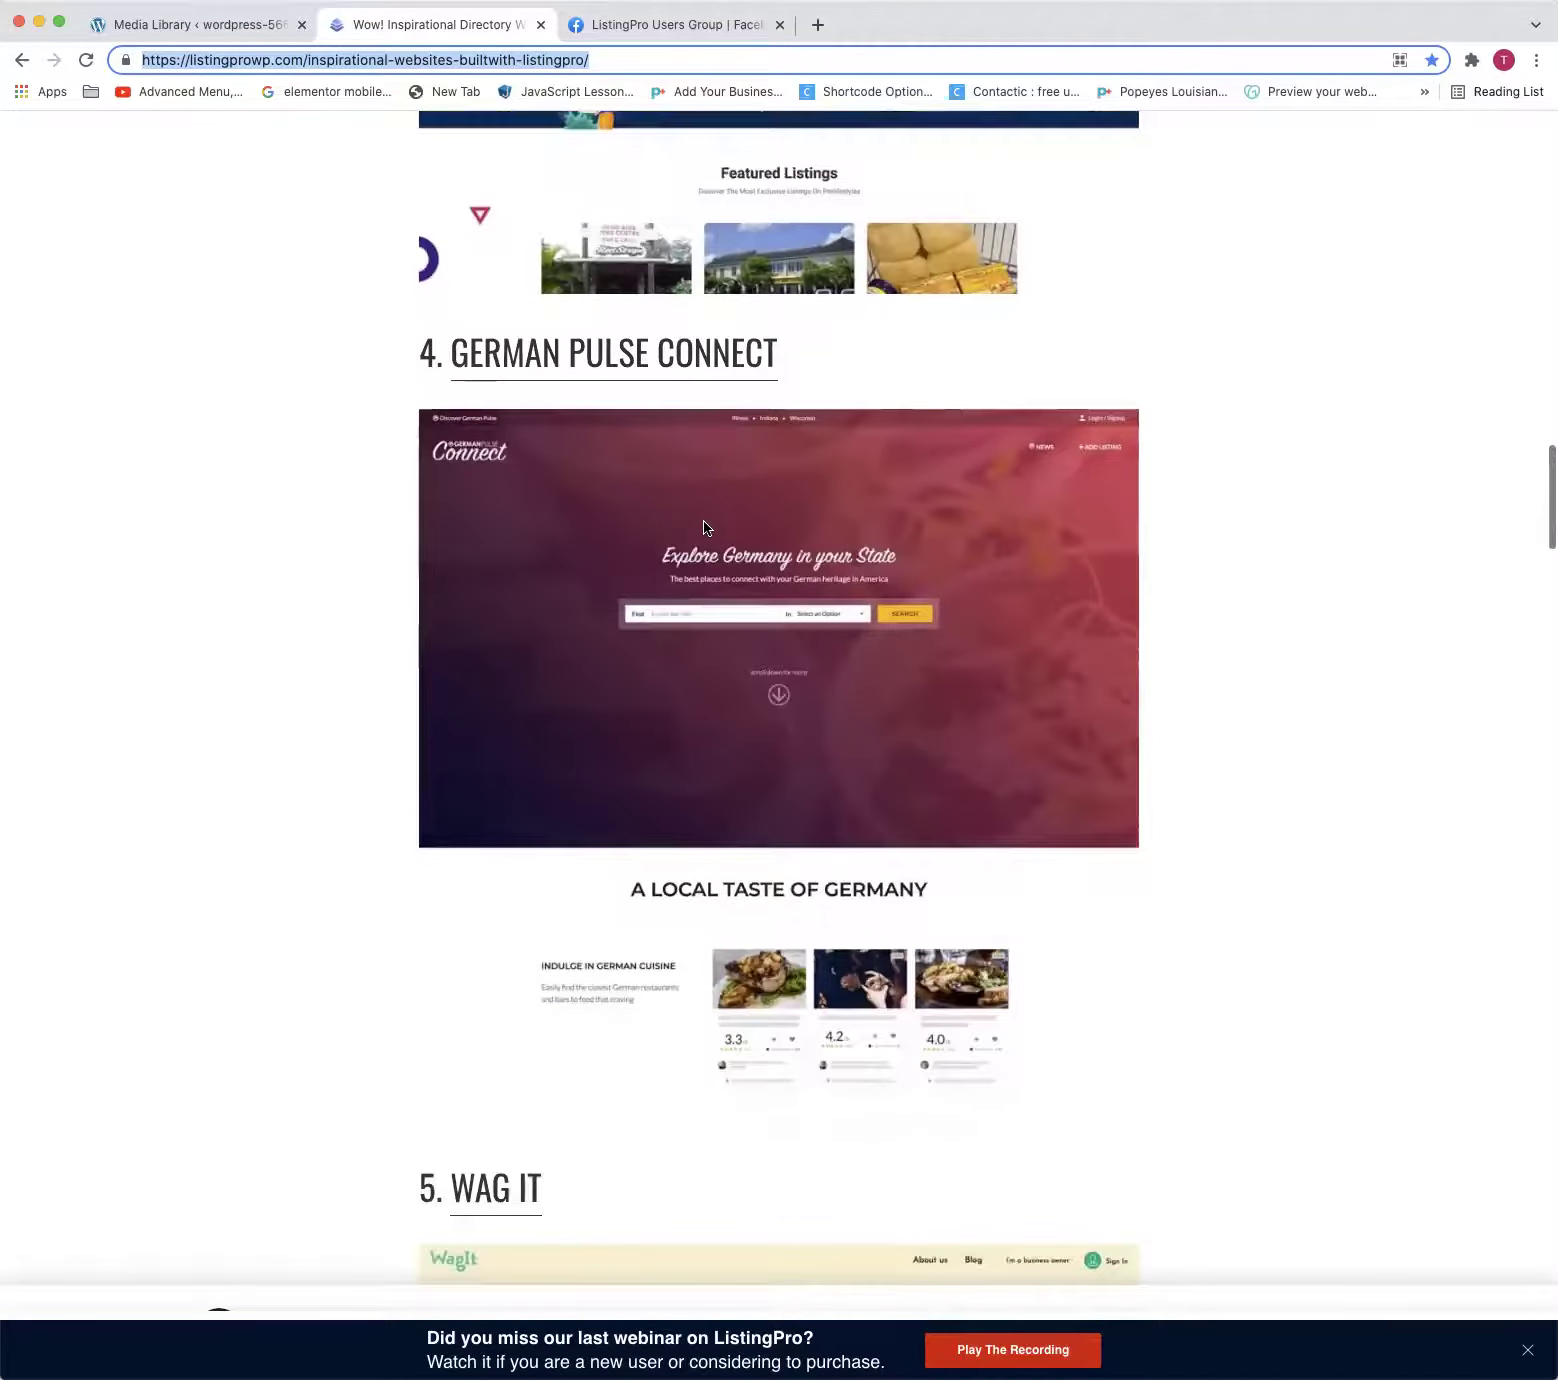
pyautogui.click(587, 379)
pyautogui.scroll(-8, 592, 357)
pyautogui.scroll(7, 592, 357)
pyautogui.scroll(2, 592, 361)
pyautogui.moveTo(779, 362); pyautogui.dragTo(562, 362)
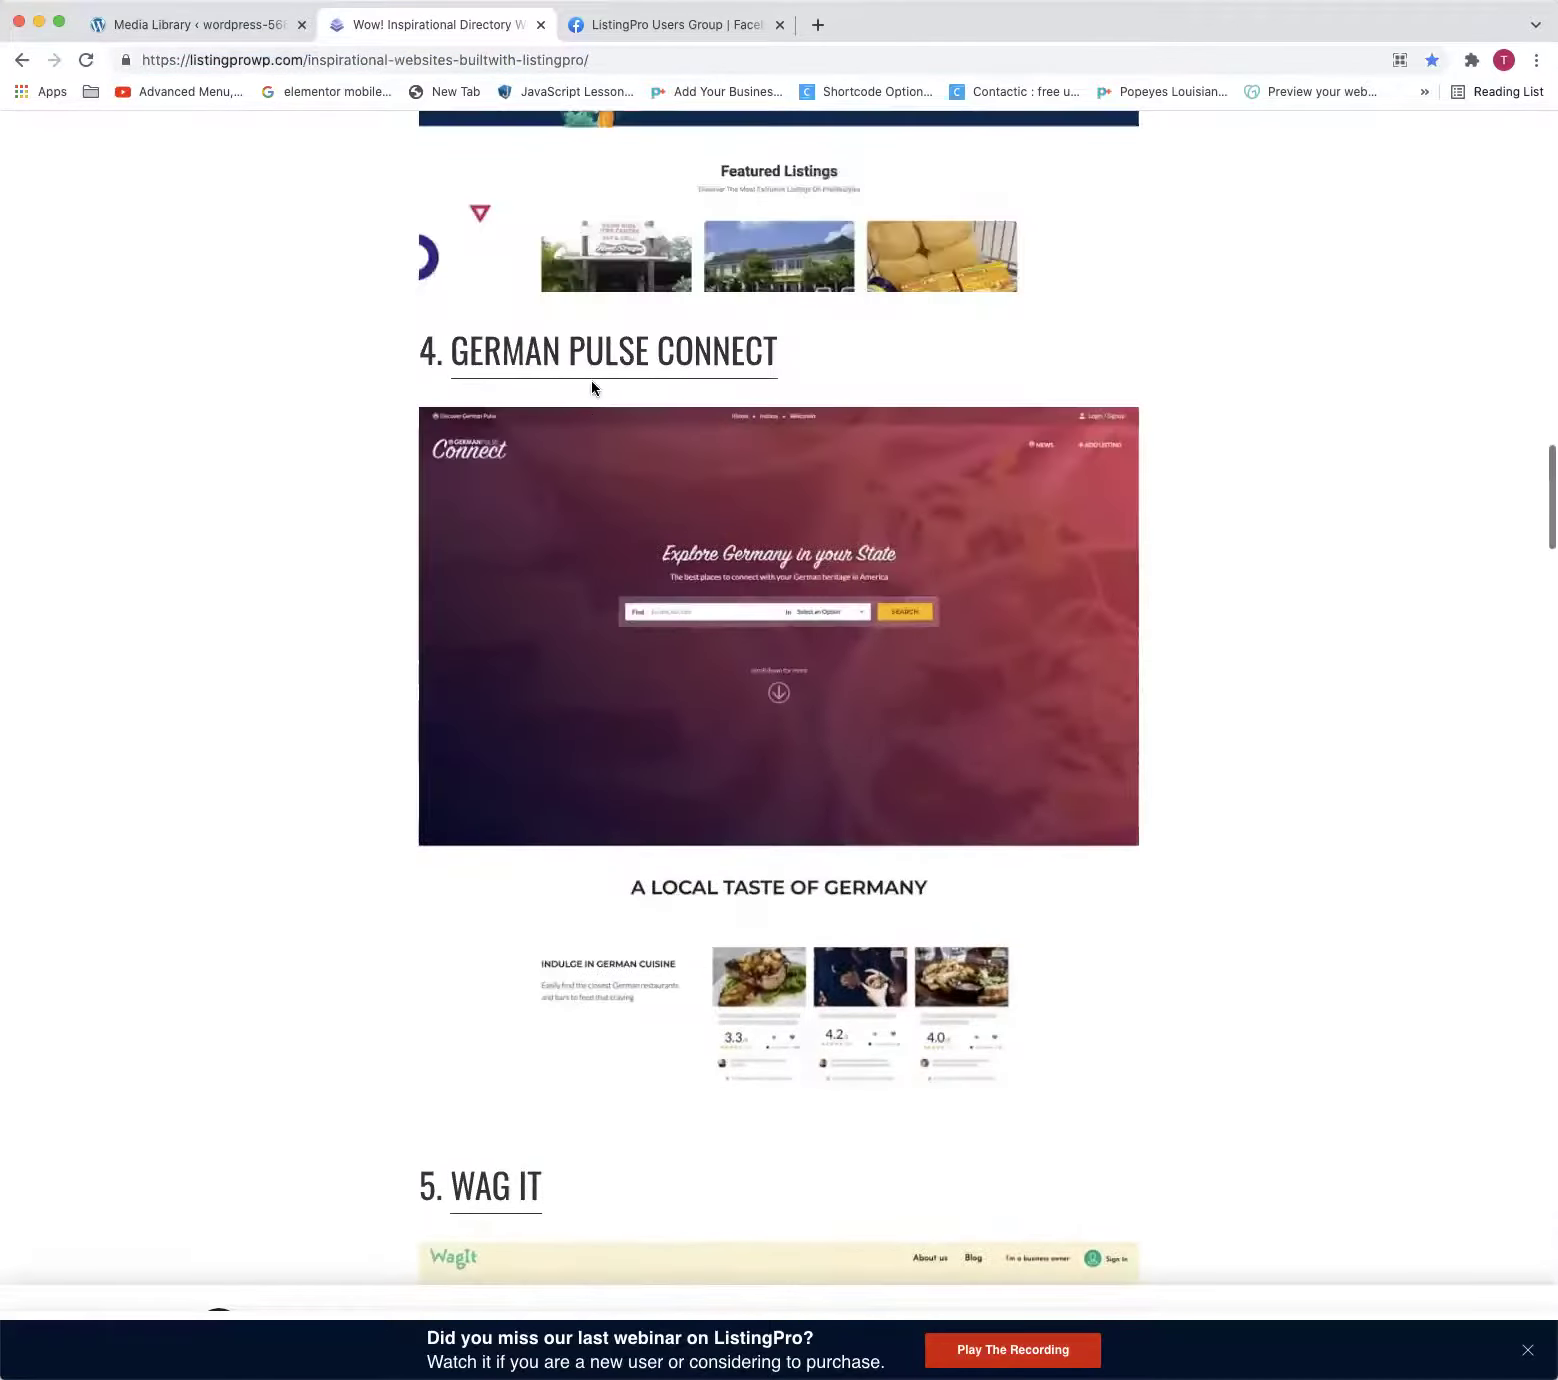
pyautogui.rightClick(596, 352)
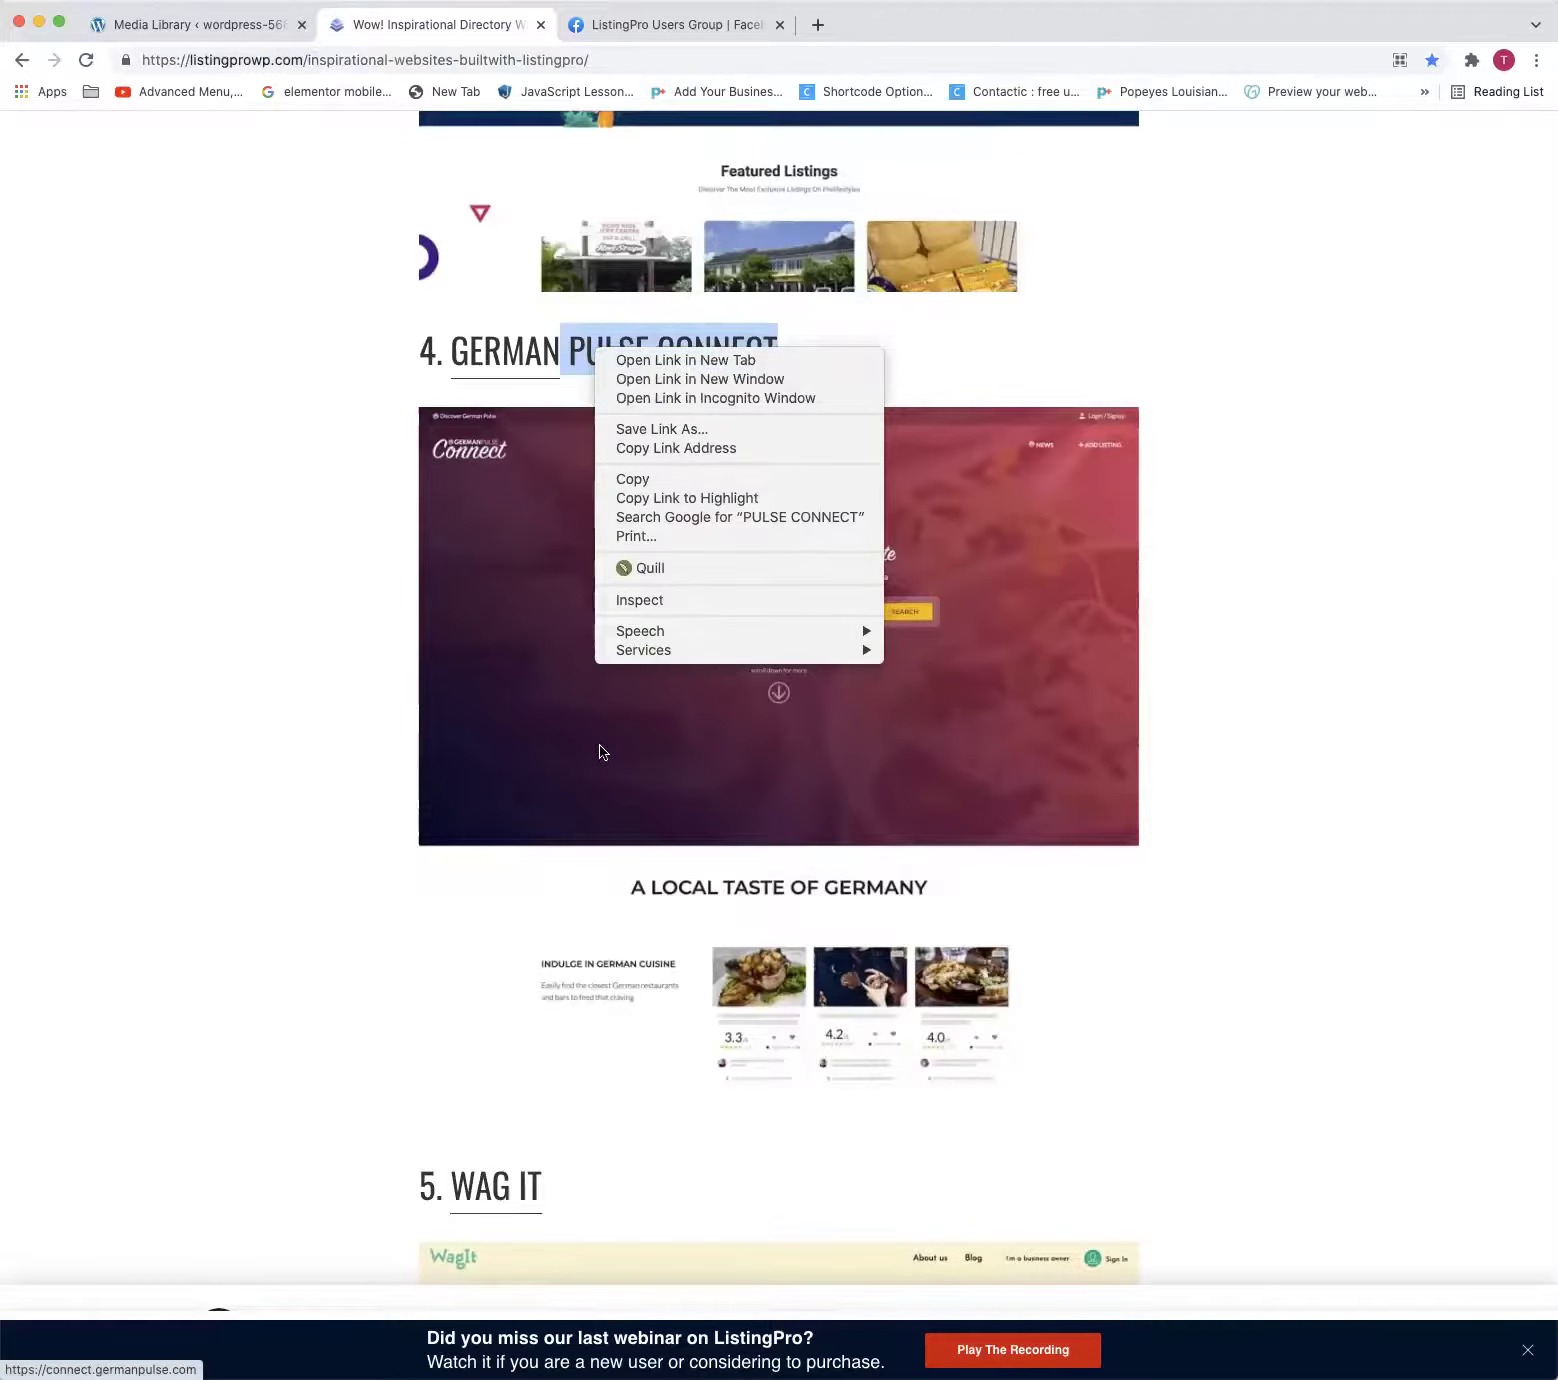
pyautogui.click(1215, 770)
# Browse the showcased sites as far as Downtown Container Park, and open Let's Go Peak District in a new tab
pyautogui.scroll(-3, 1207, 773)
pyautogui.scroll(-8, 1205, 766)
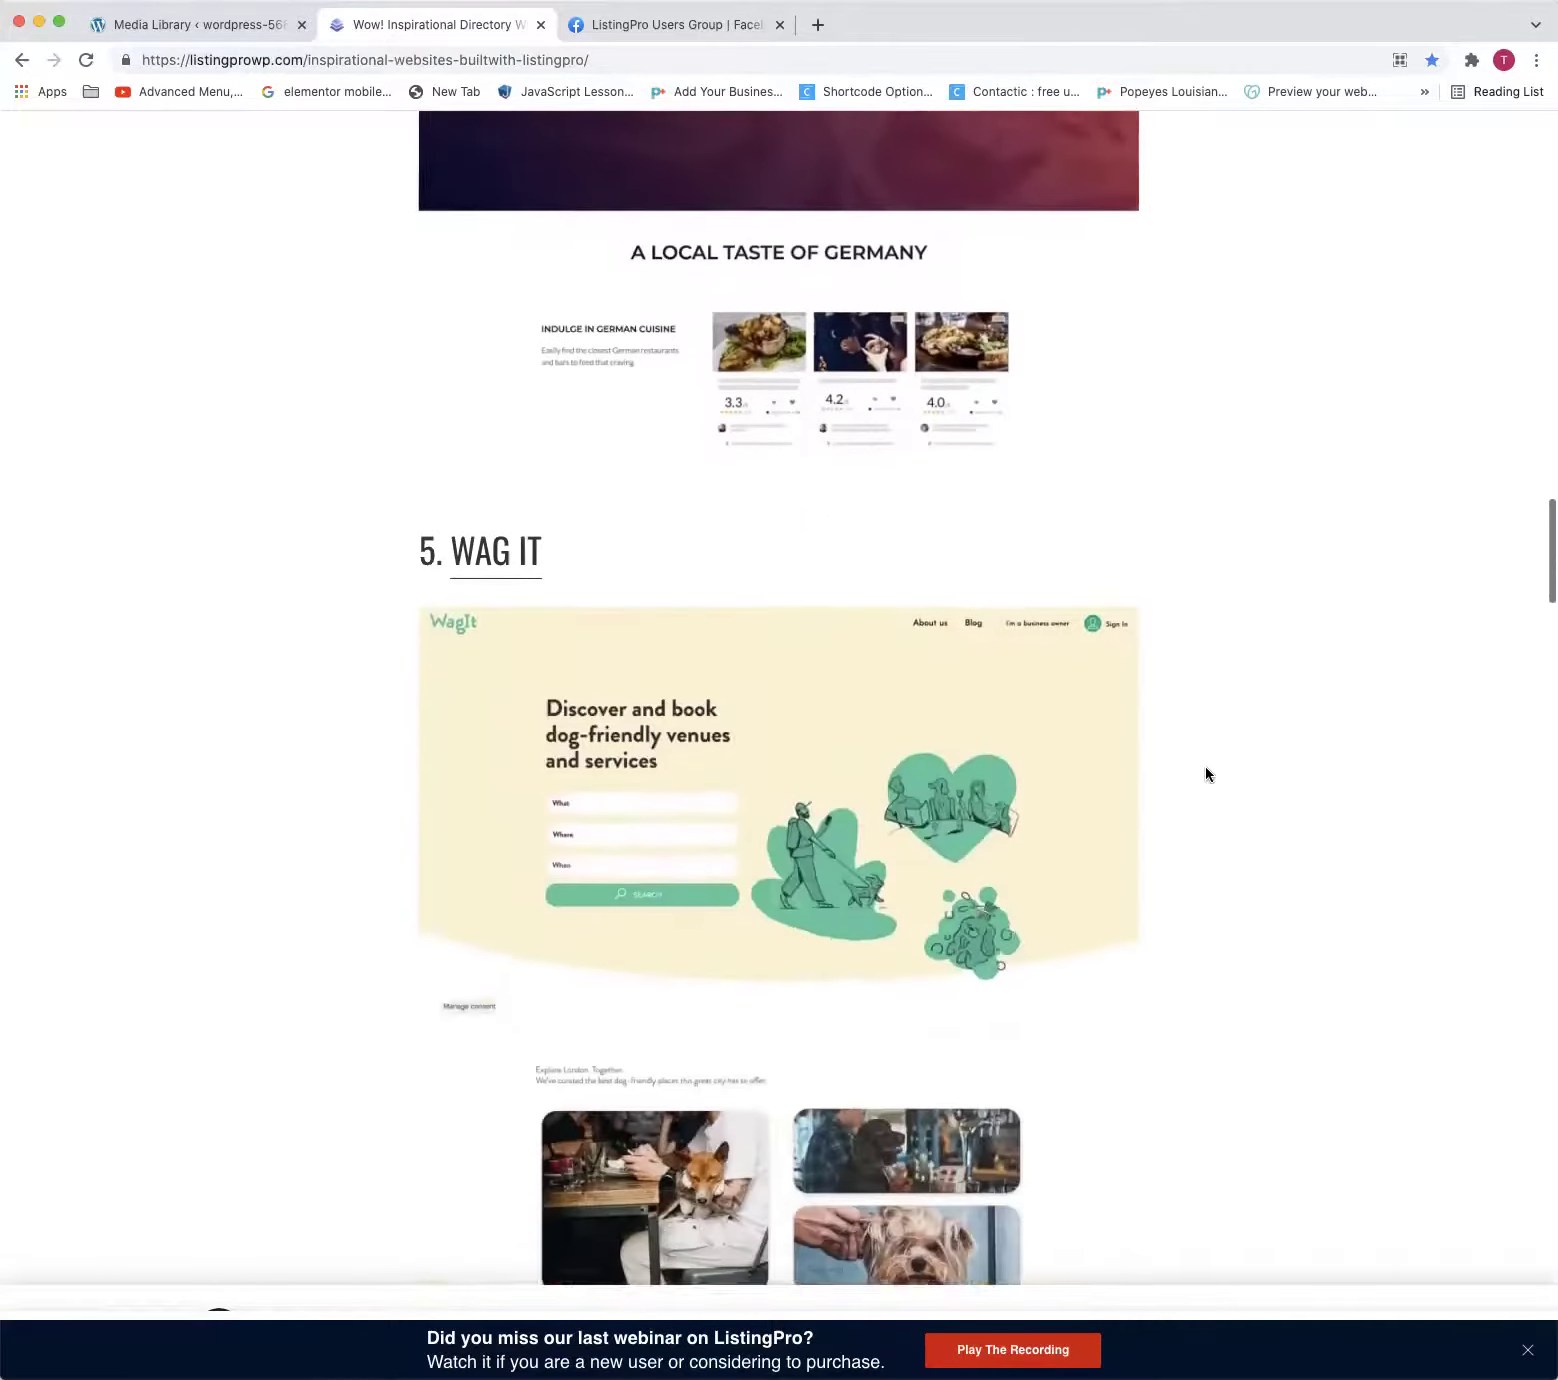
pyautogui.scroll(-12, 806, 647)
pyautogui.scroll(-5, 806, 647)
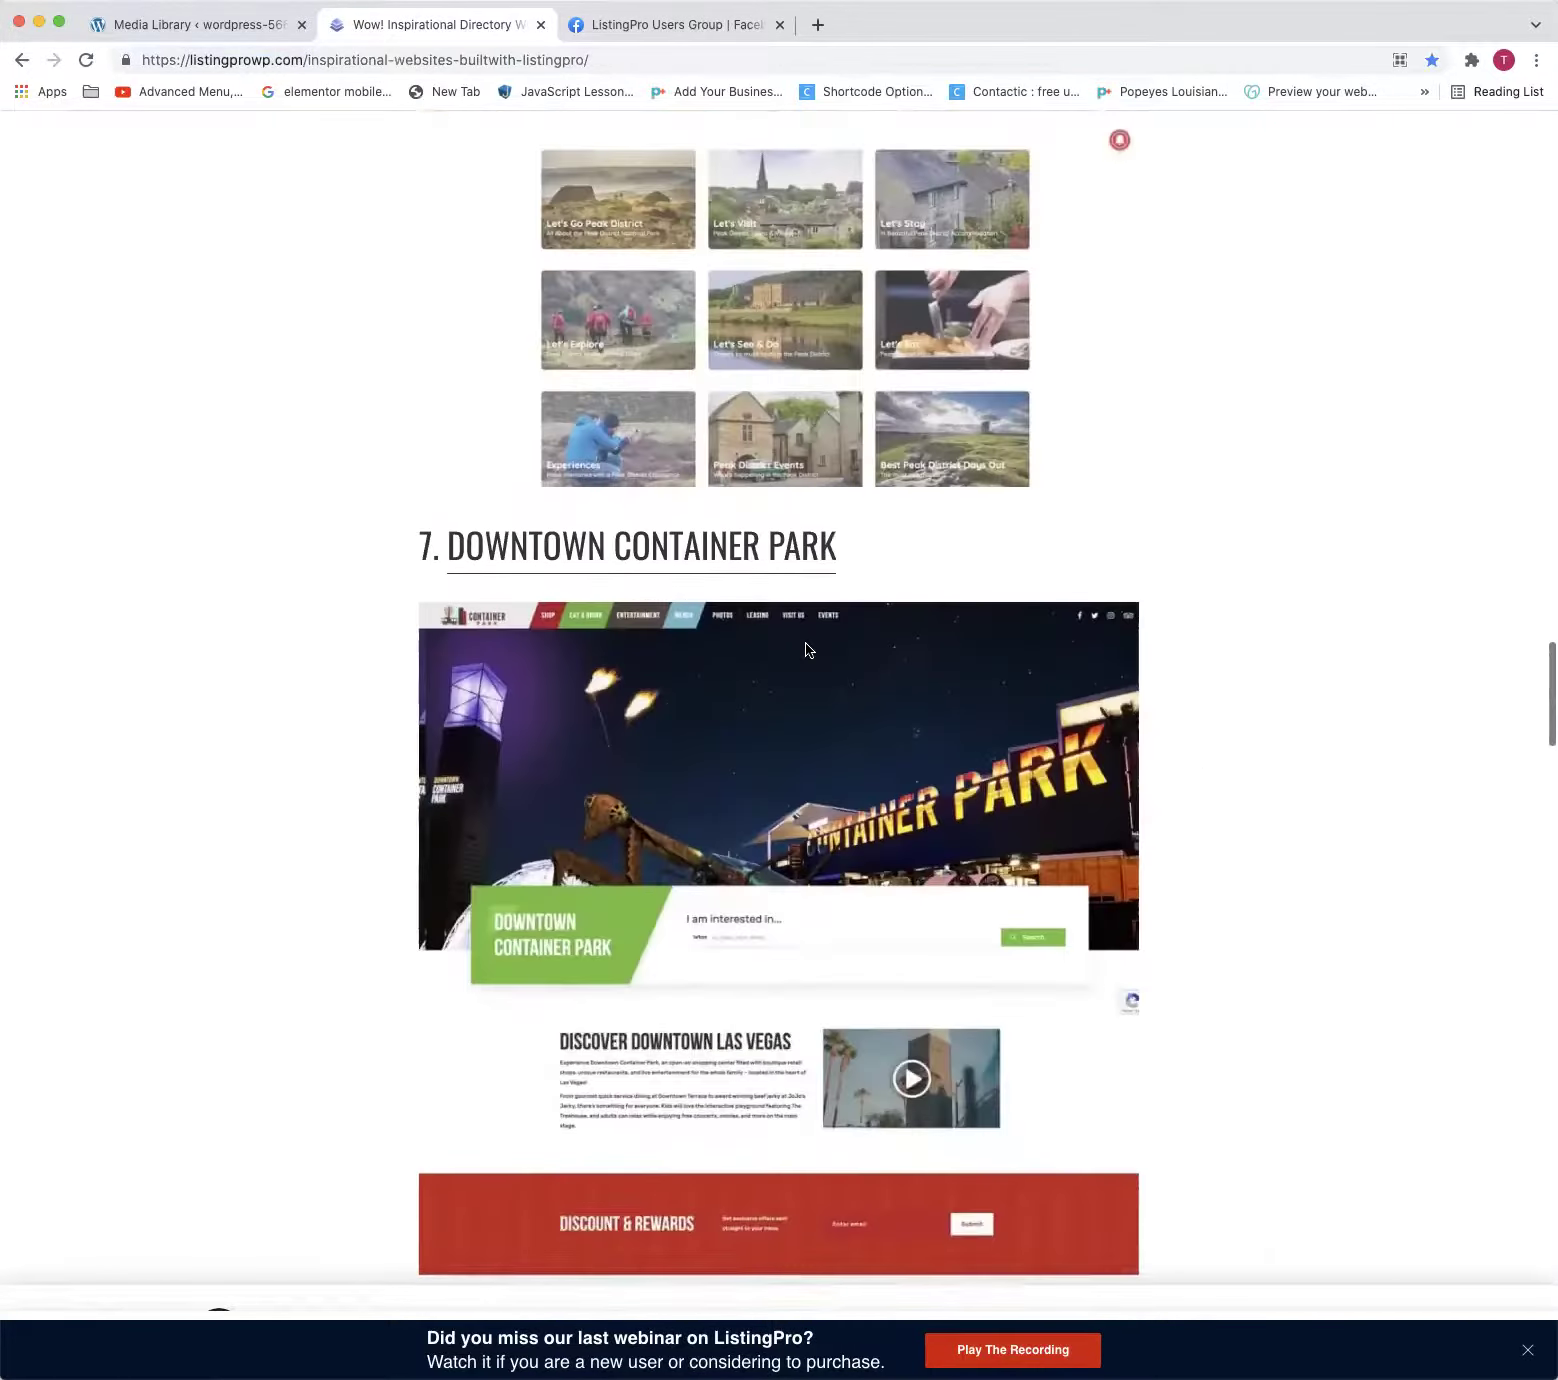
pyautogui.scroll(6, 806, 647)
pyautogui.scroll(-2, 585, 427)
pyautogui.scroll(-5, 585, 425)
pyautogui.scroll(8, 585, 422)
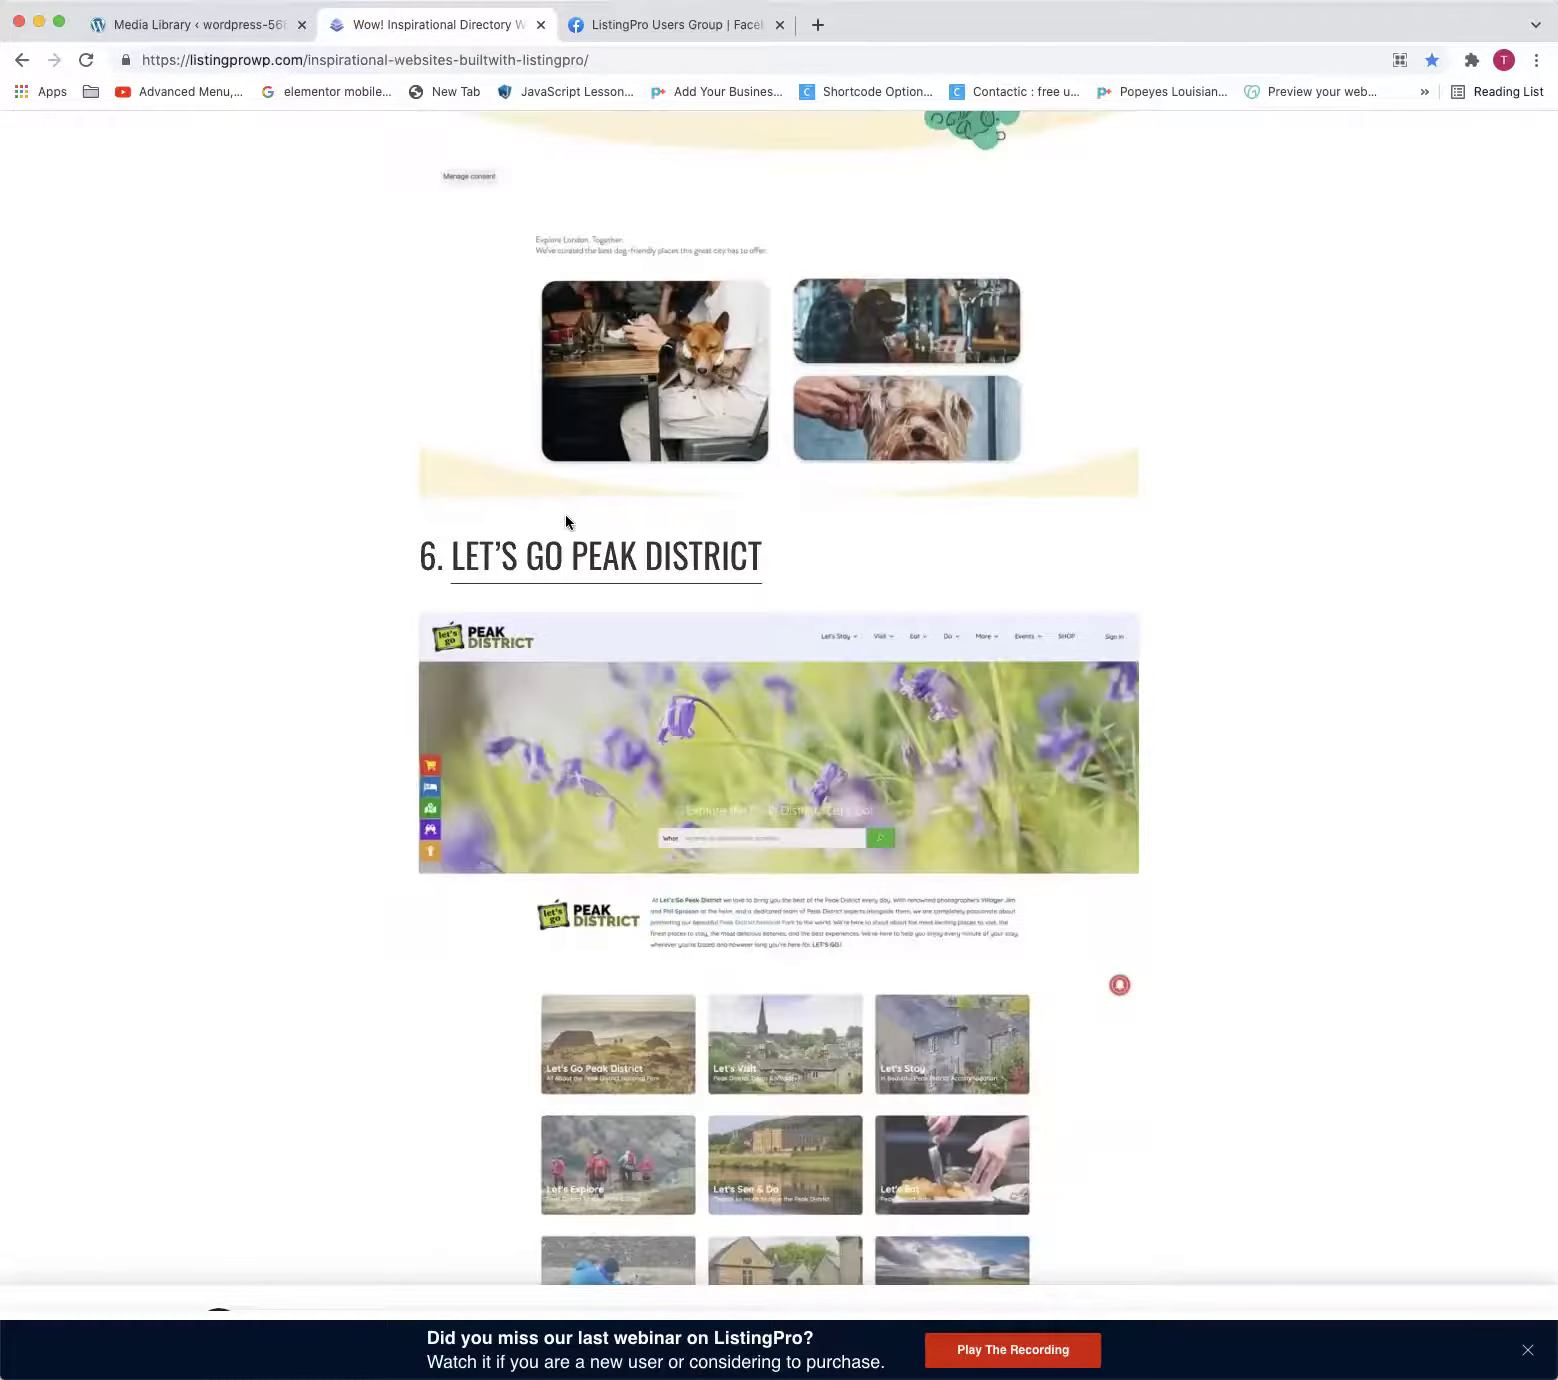
pyautogui.rightClick(575, 570)
pyautogui.click(639, 582)
pyautogui.click(670, 25)
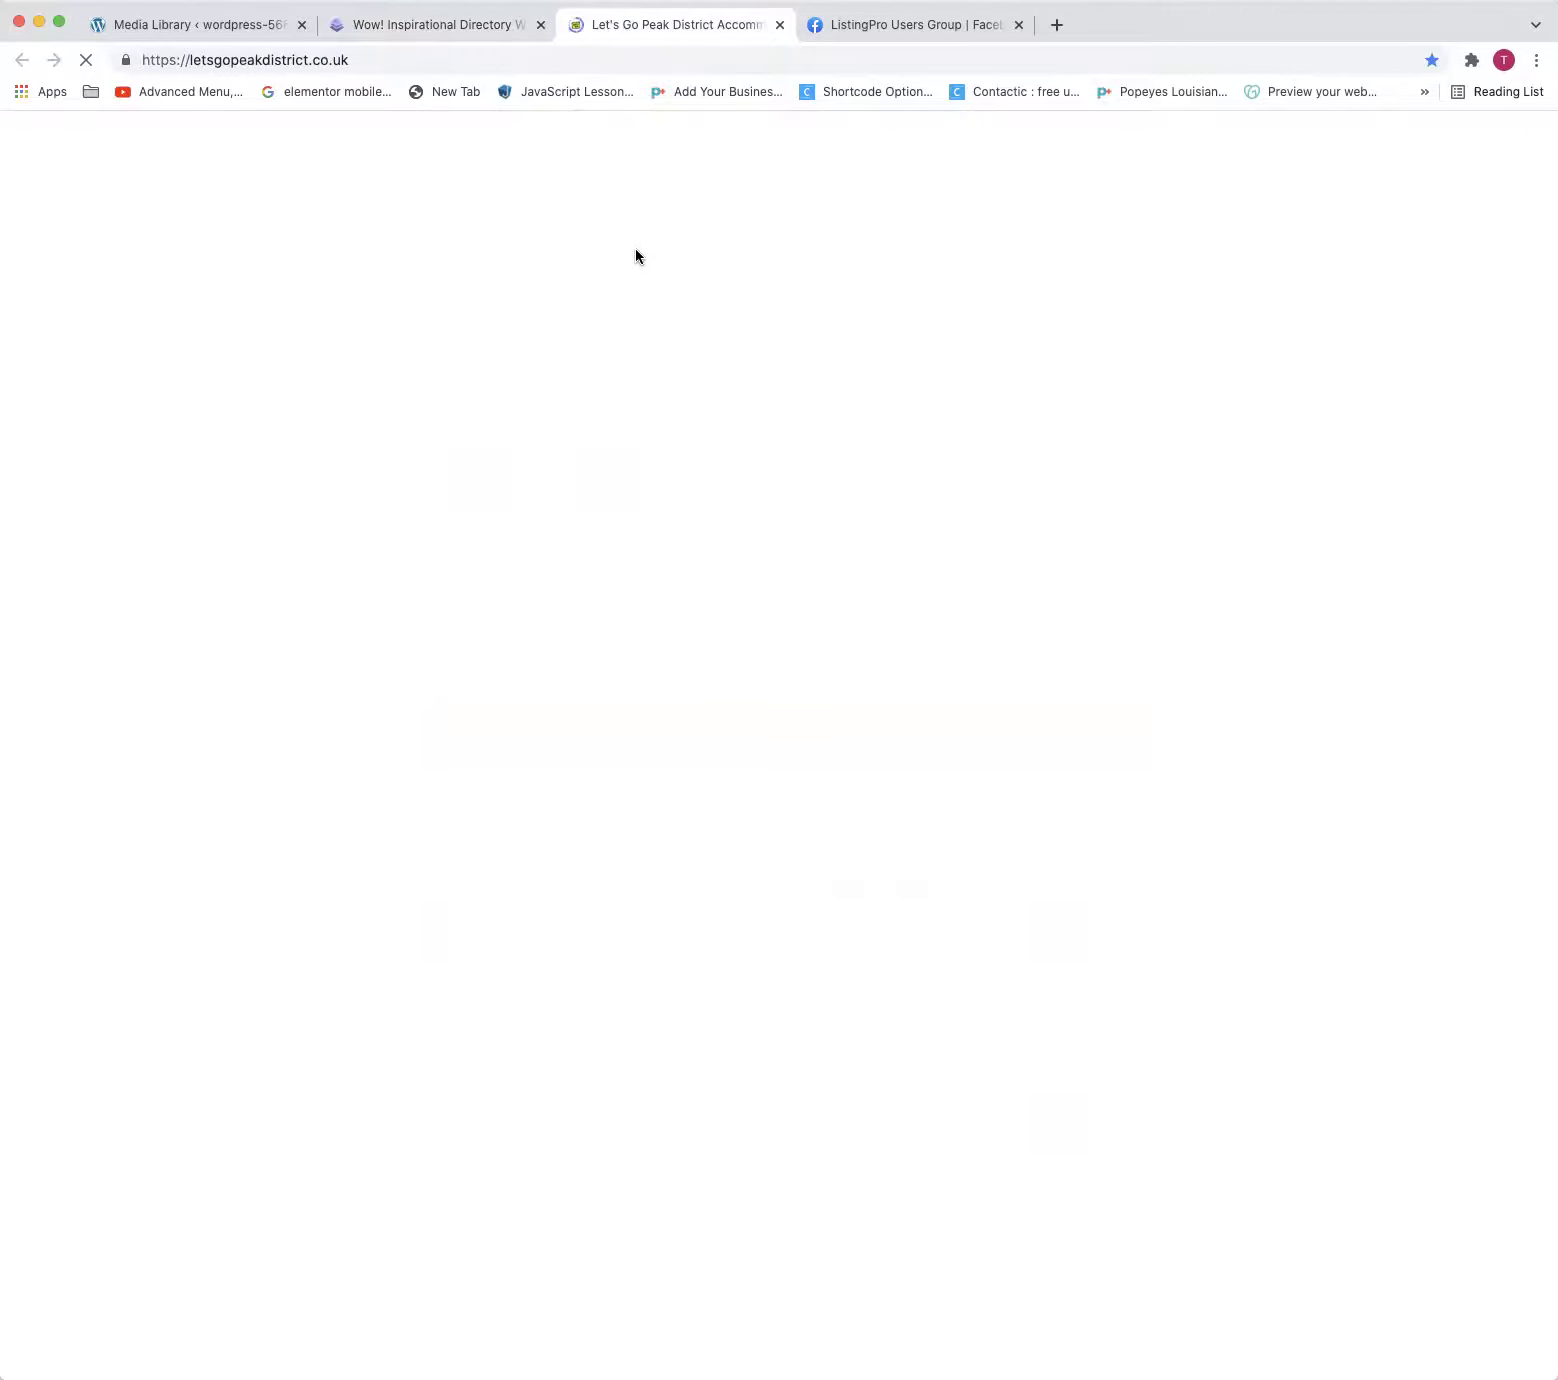
# Dismiss the newsletter popup over the Let's Go Peak District homepage footer and allow the site's notifications
pyautogui.scroll(-20, 645, 280)
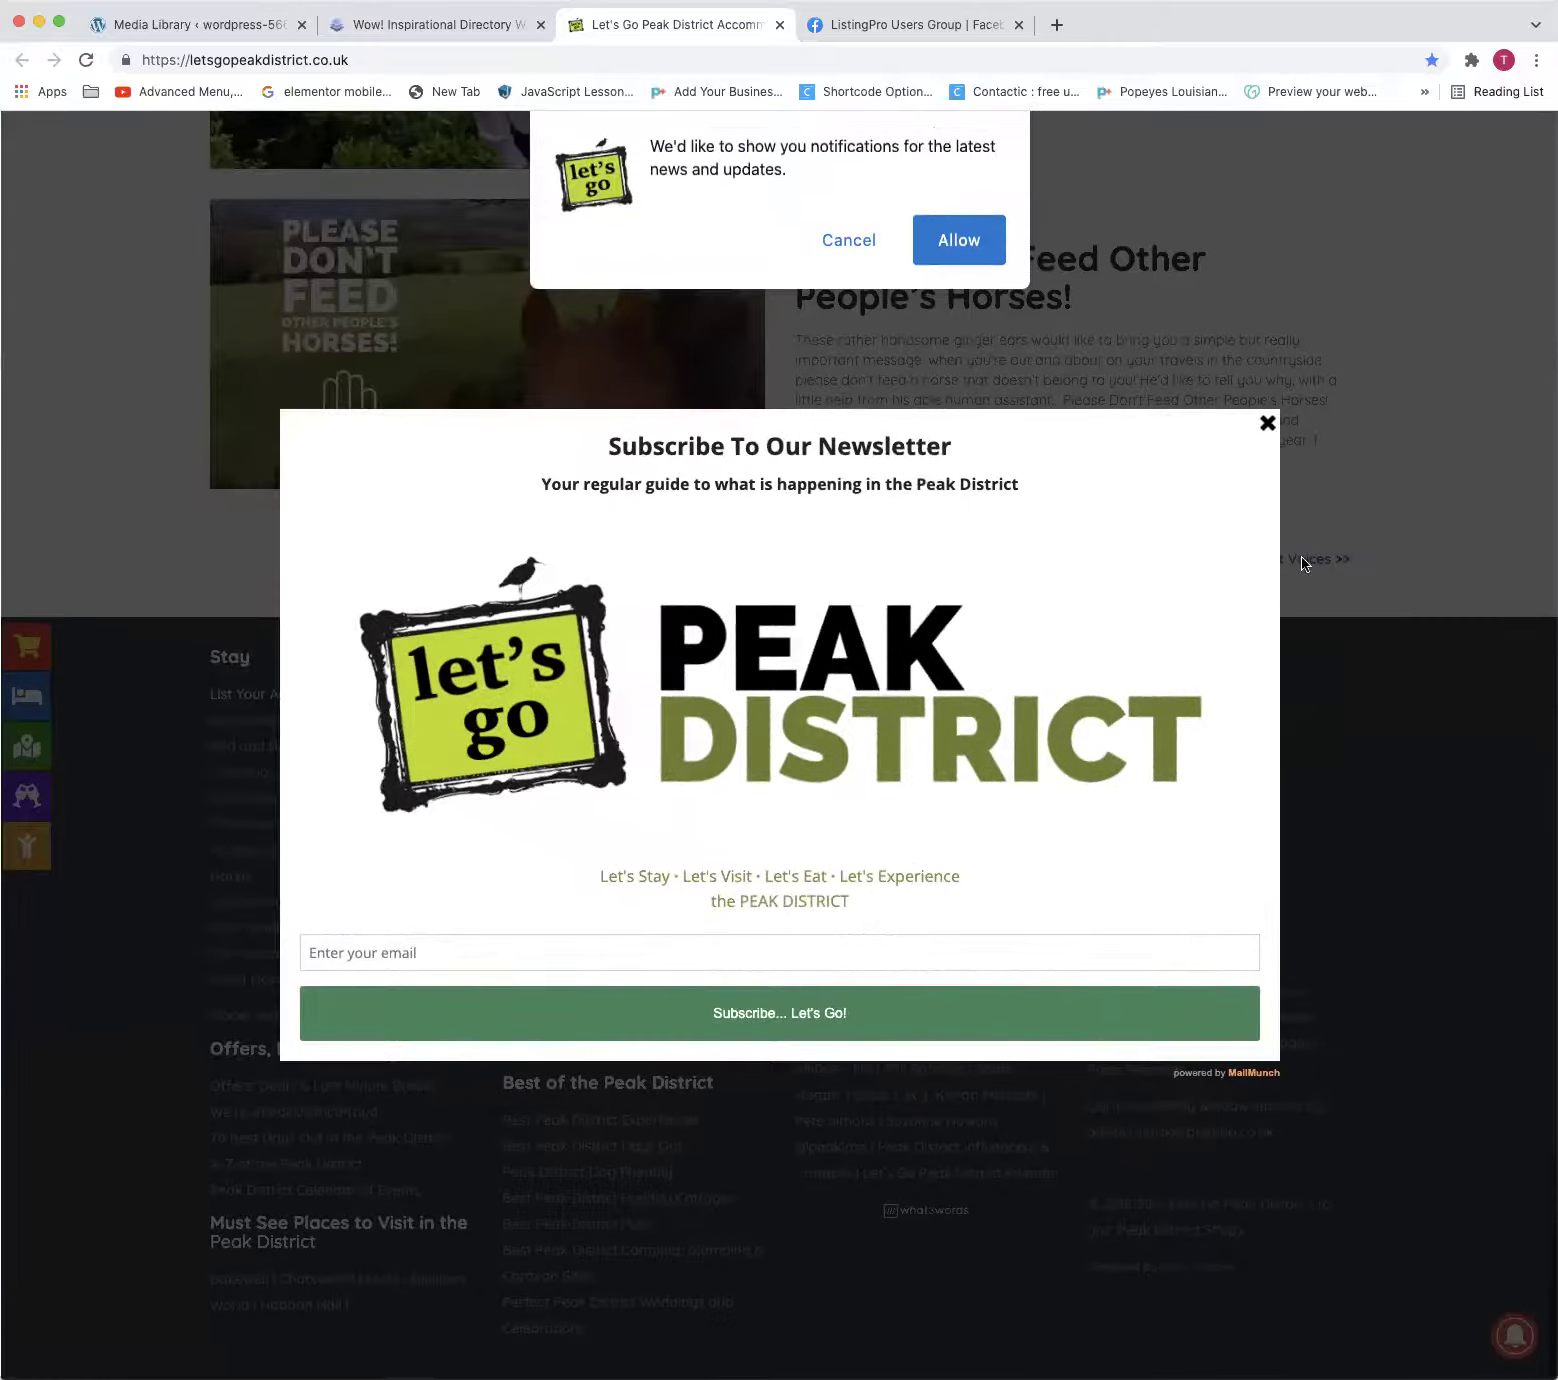
pyautogui.click(1267, 424)
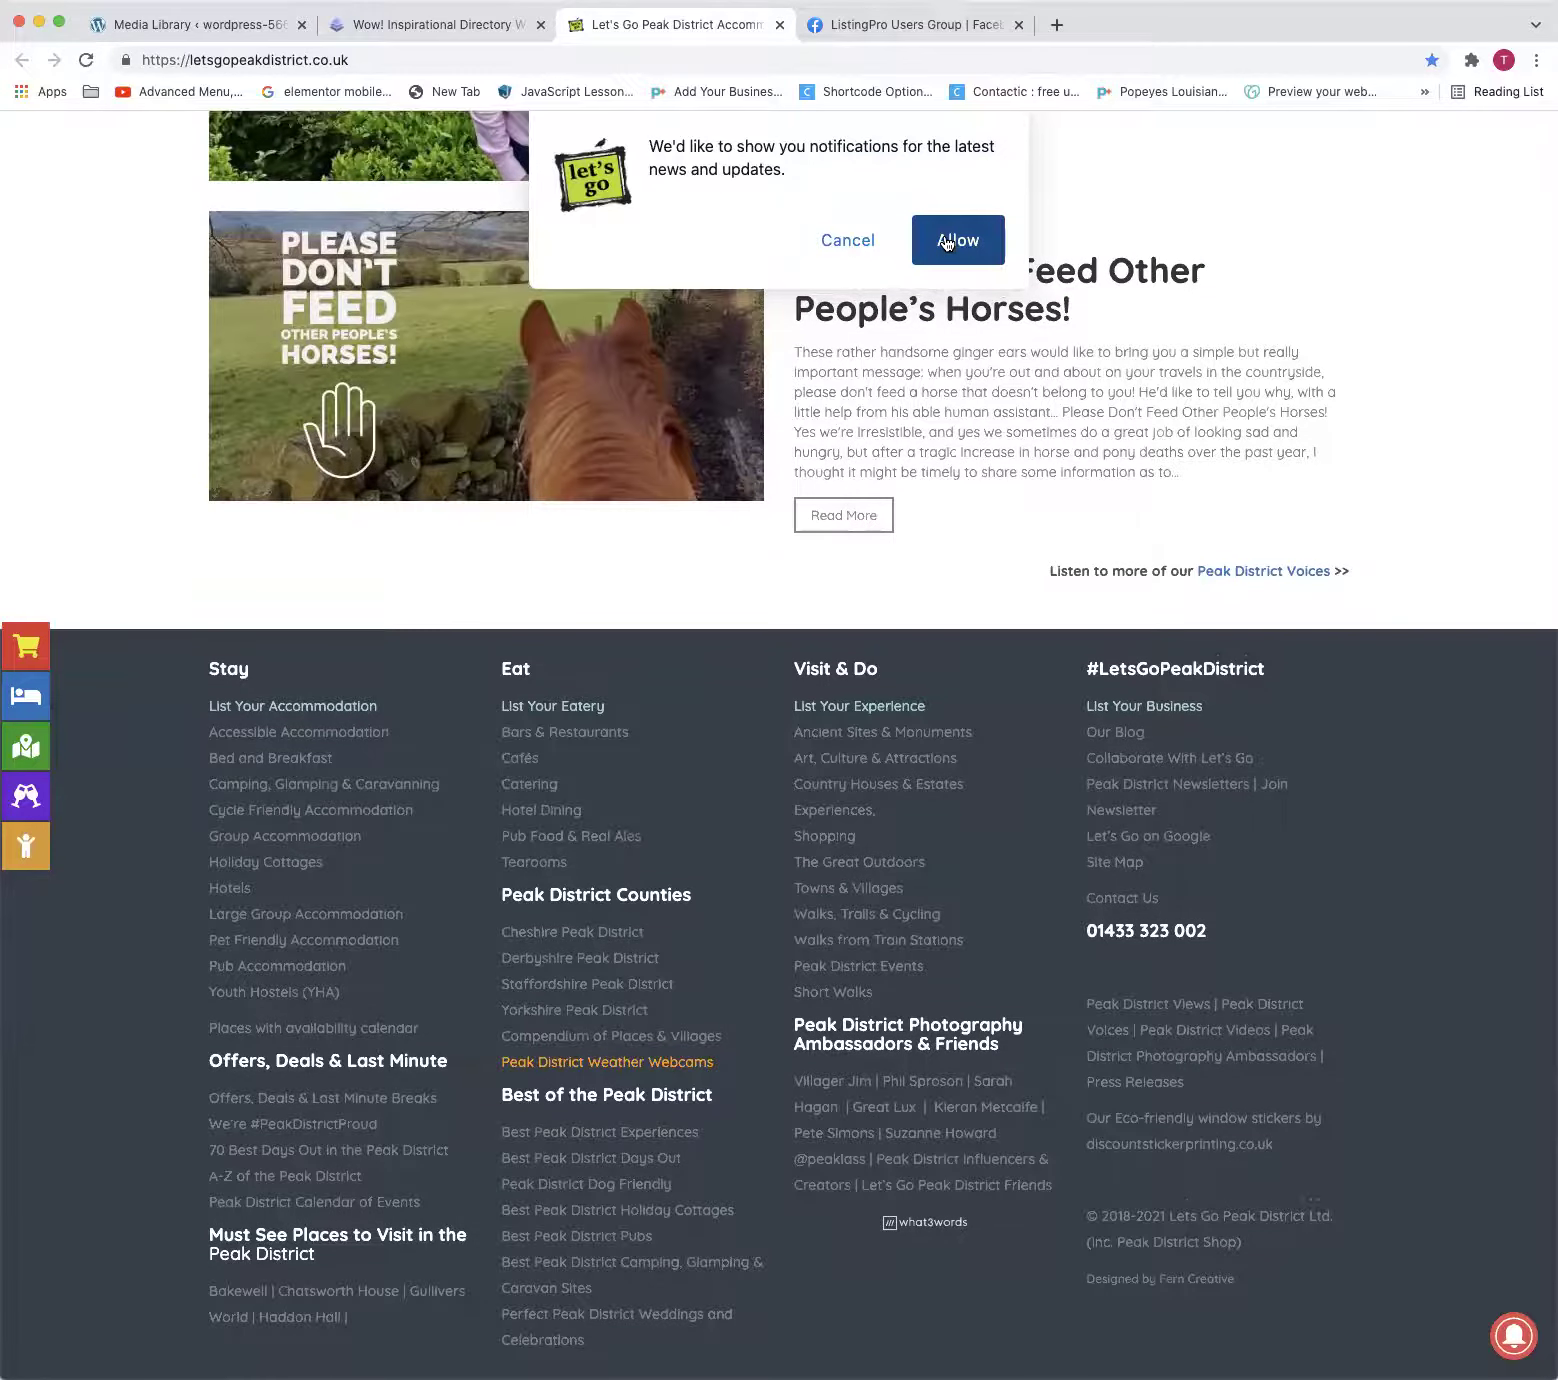
pyautogui.click(945, 244)
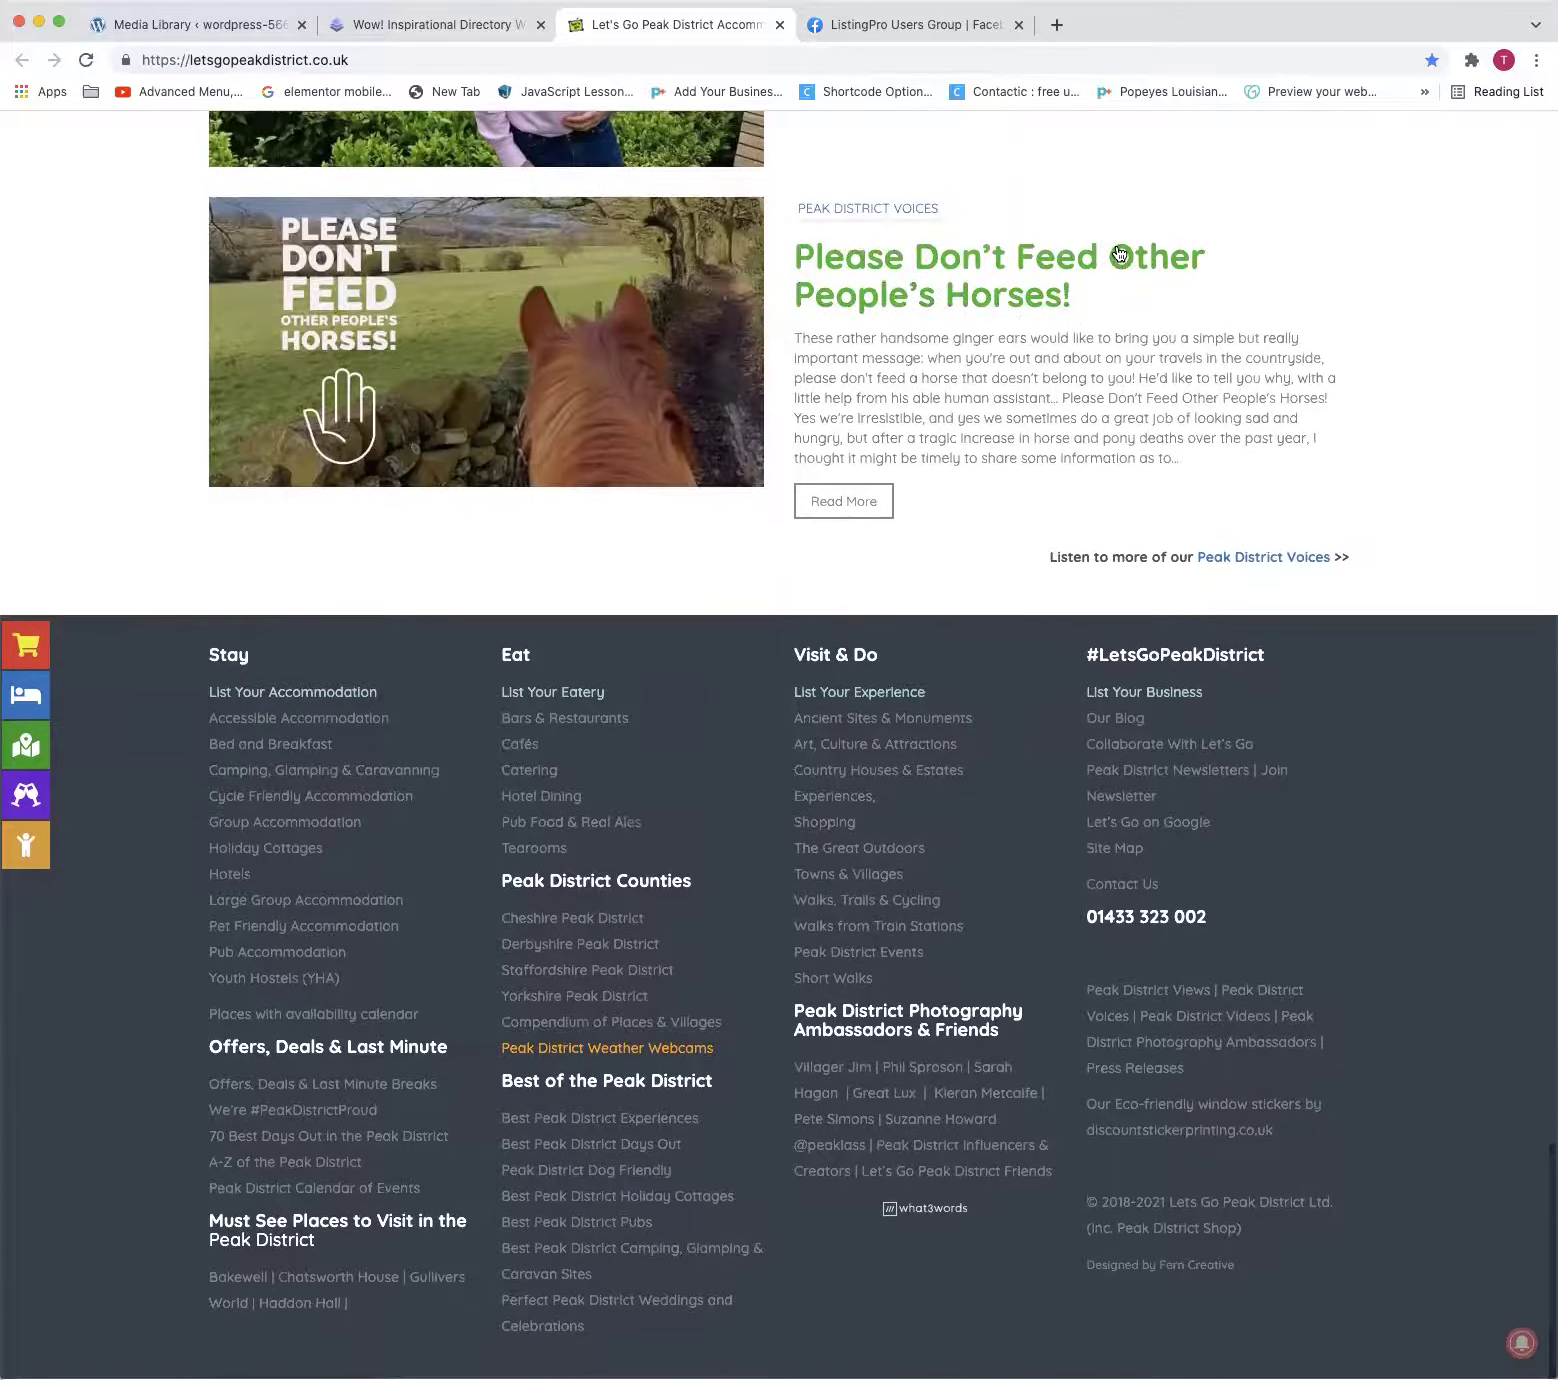
# Load bajaalive.com in place of the Let's Go Peak District site
pyautogui.click(746, 59)
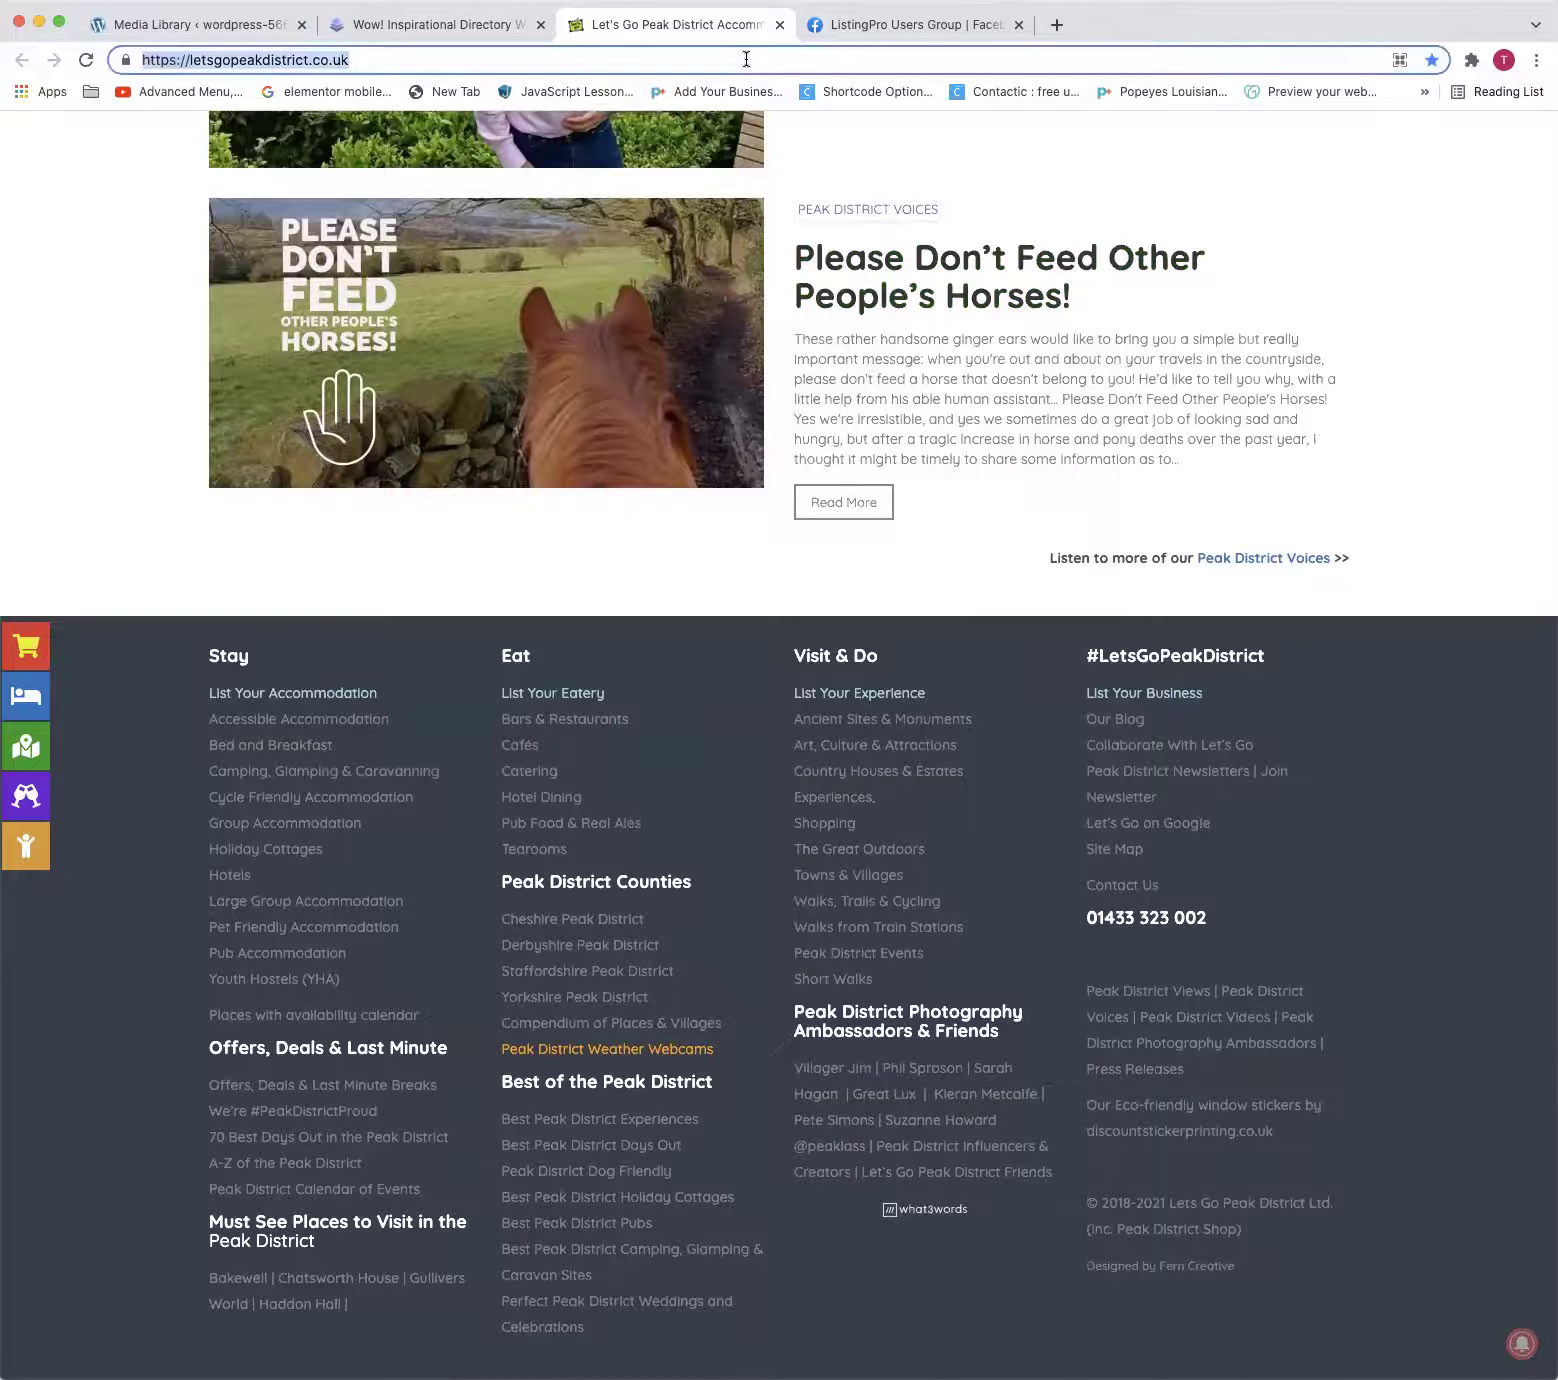
pyautogui.write('bajaal')
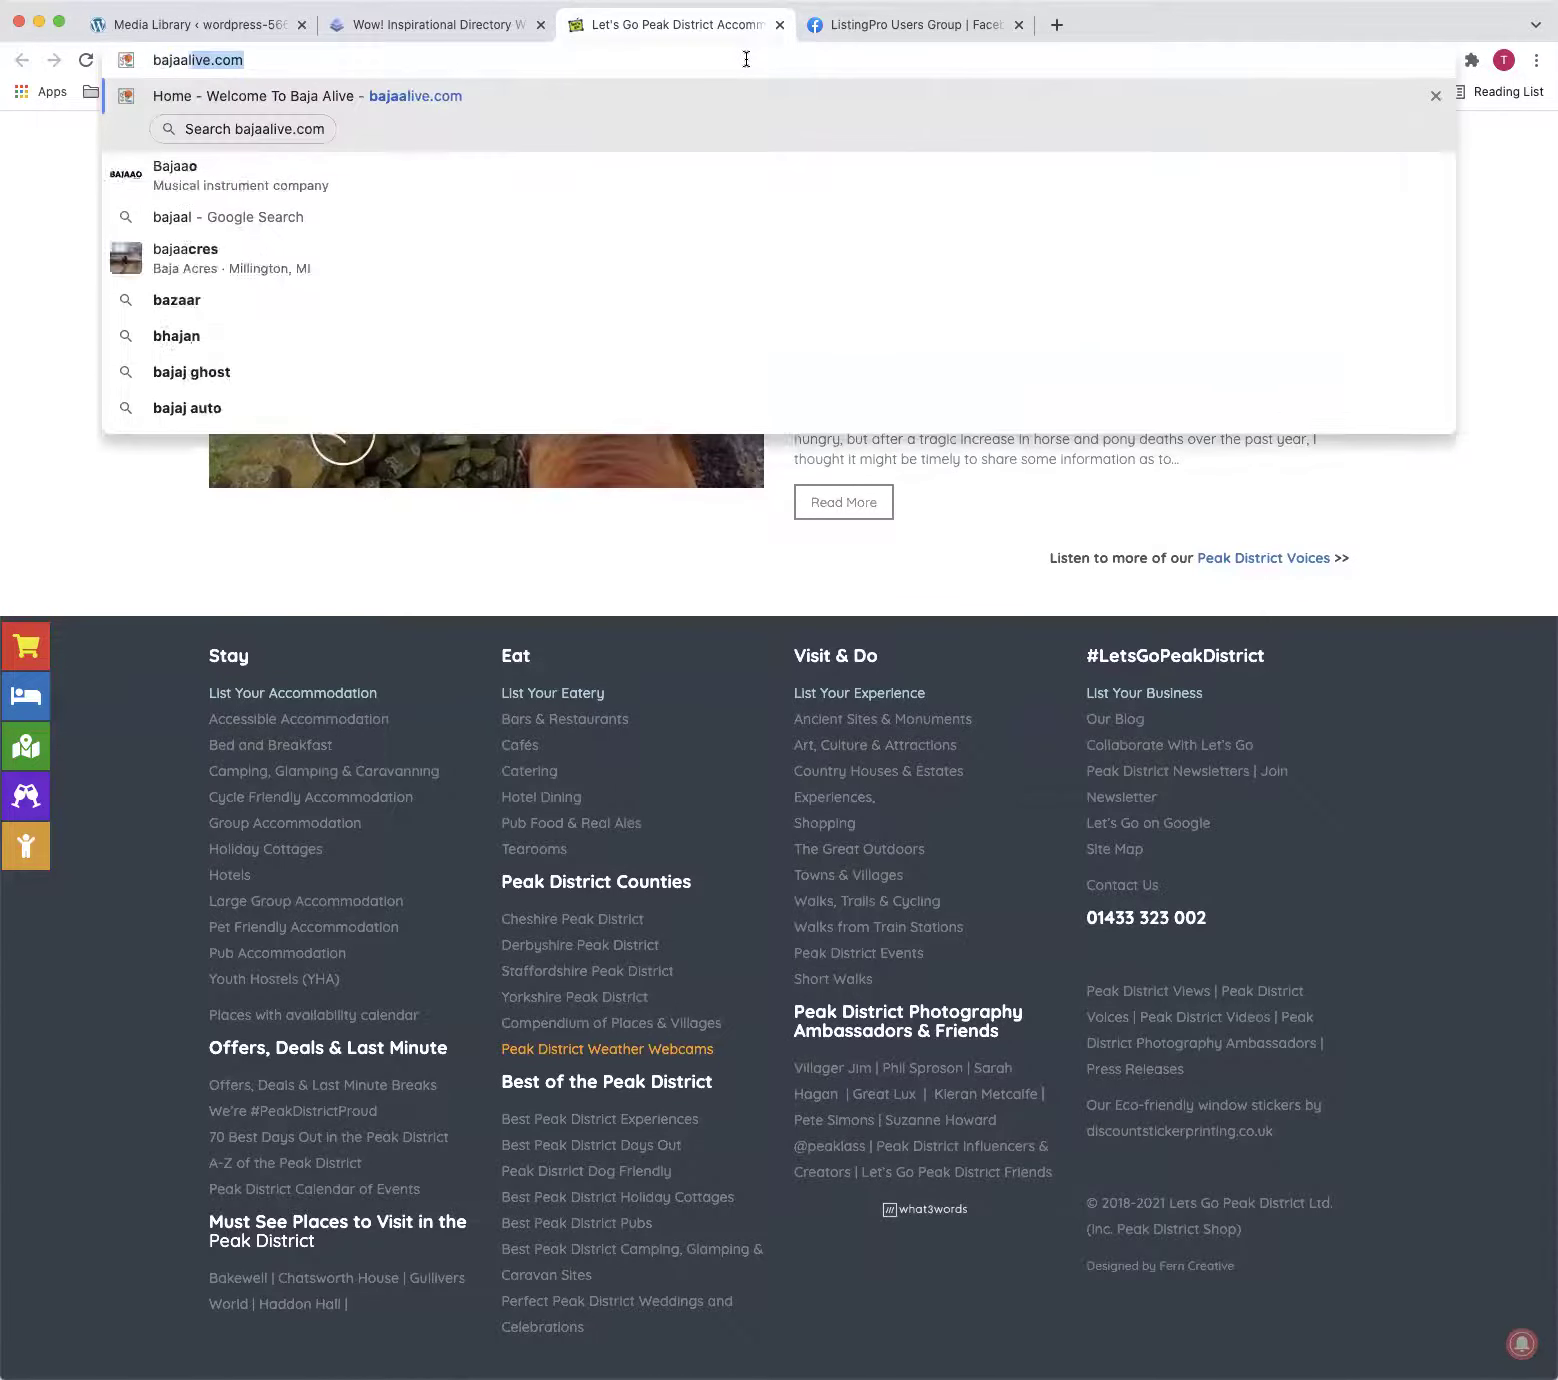
pyautogui.press('Return')
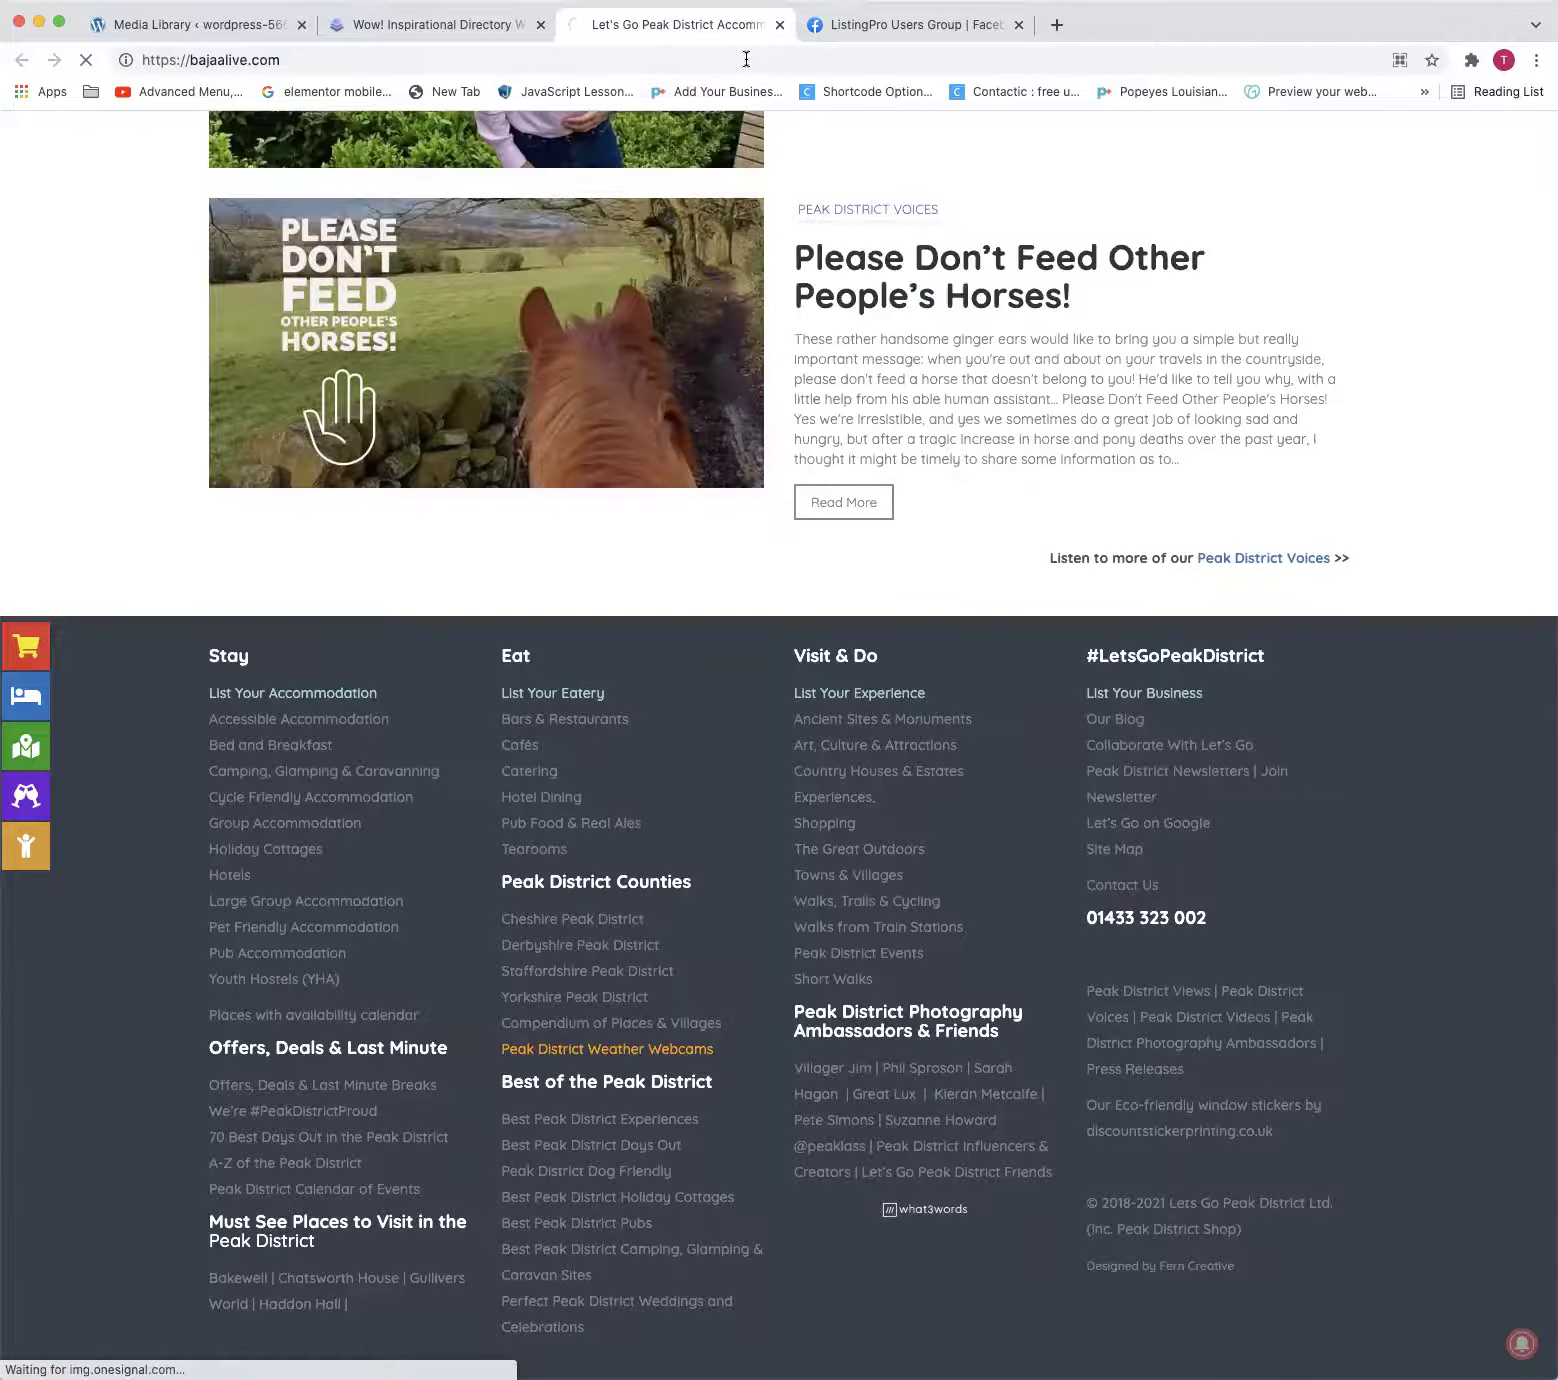